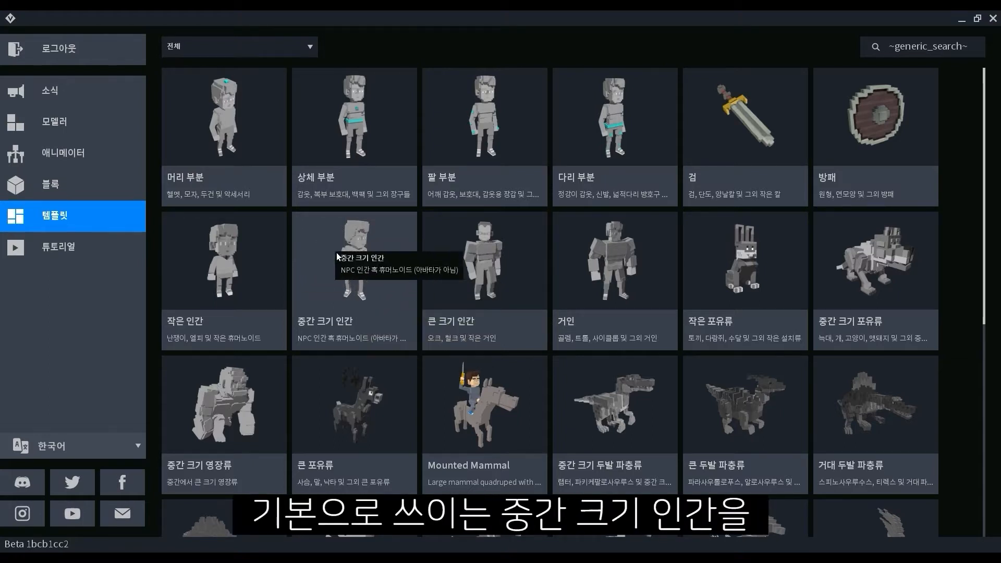
Step: Create a new template project from the medium-size human and save it as "roll" in the sandbox folder
click(354, 284)
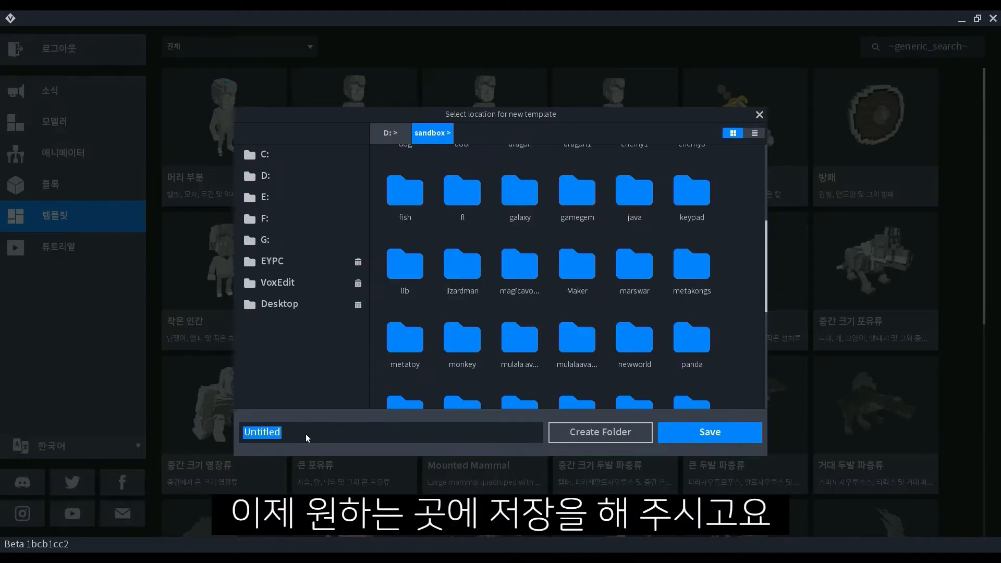
text(roll)
click(719, 434)
Step: Examine the human template from several angles, including a close view of the head and upper body
right_drag(501, 283, 523, 323)
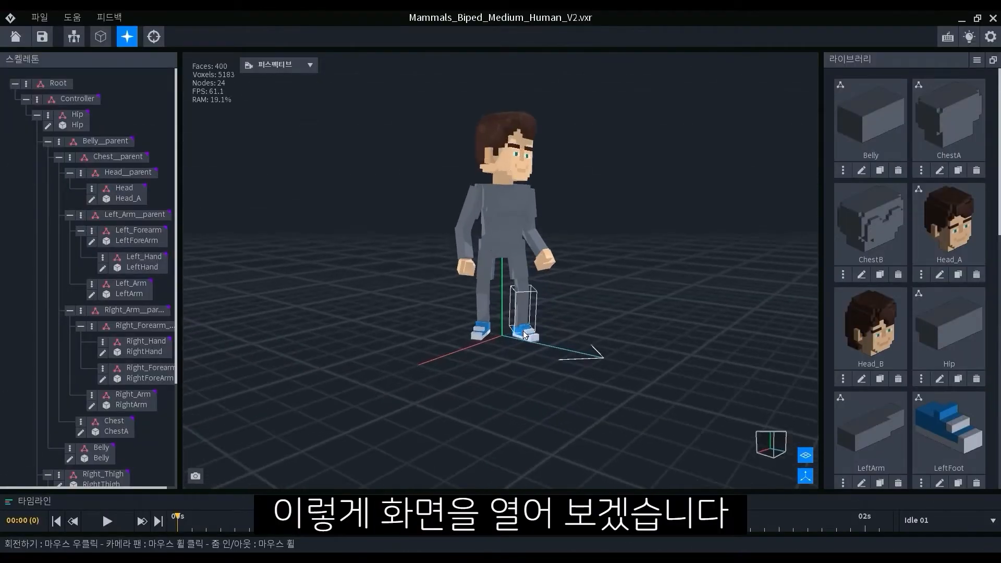
middle_drag(503, 169, 467, 238)
right_drag(467, 238, 742, 419)
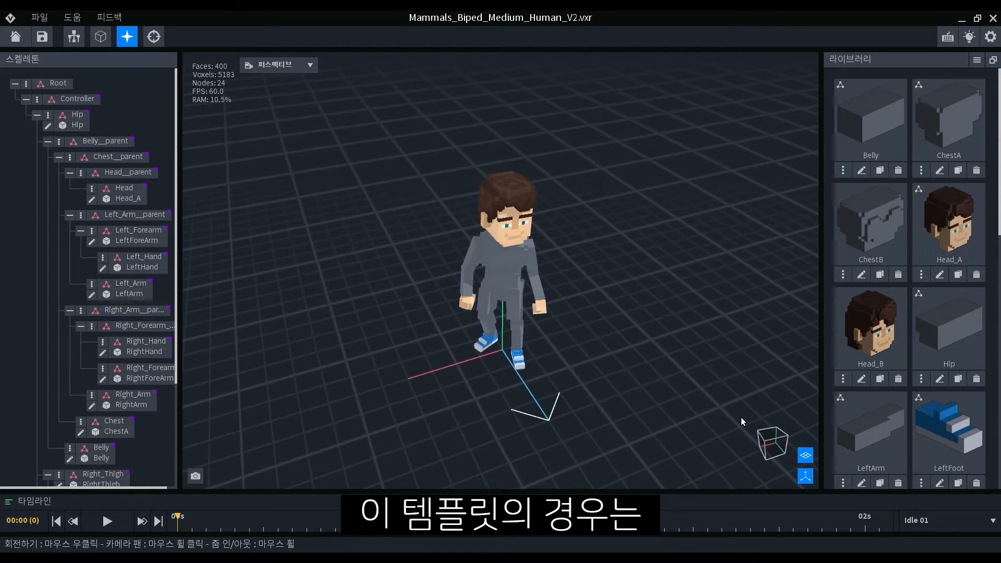
scroll(741, 417, up, 1)
right_drag(470, 236, 525, 268)
scroll(484, 246, up, 1)
scroll(484, 246, up, 1)
click(493, 258)
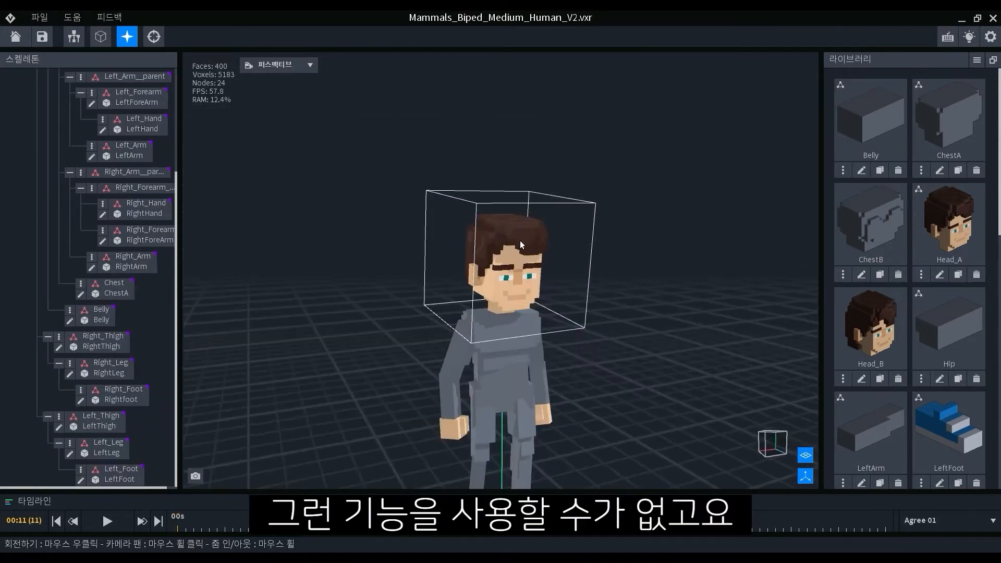
Step: Open the Head_A model of the human template for voxel editing
click(49, 218)
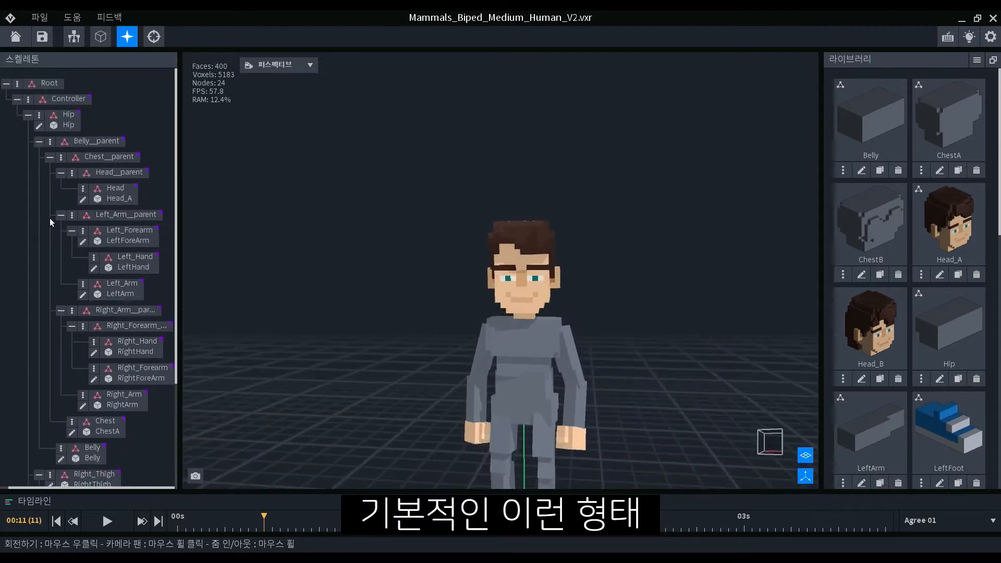
click(86, 204)
scroll(516, 323, down, 3)
mouse_move(516, 323)
right_down()
mouse_move(466, 311)
mouse_move(524, 306)
right_up()
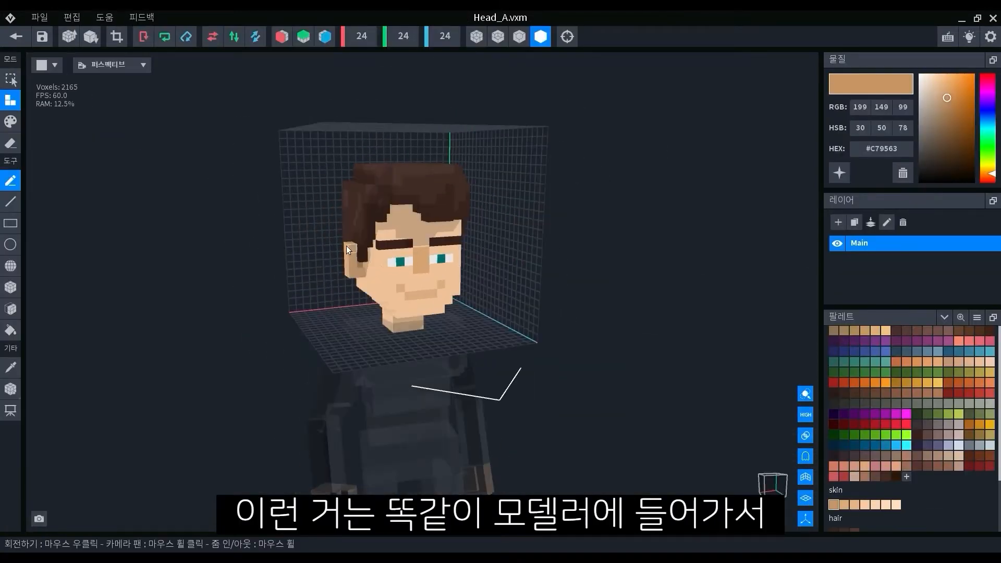
middle_drag(524, 306, 520, 360)
scroll(385, 282, up, 1)
right_drag(384, 282, 323, 259)
Step: Erase box-shaped areas of the hair across the forehead and the top of the head
click(9, 146)
click(10, 287)
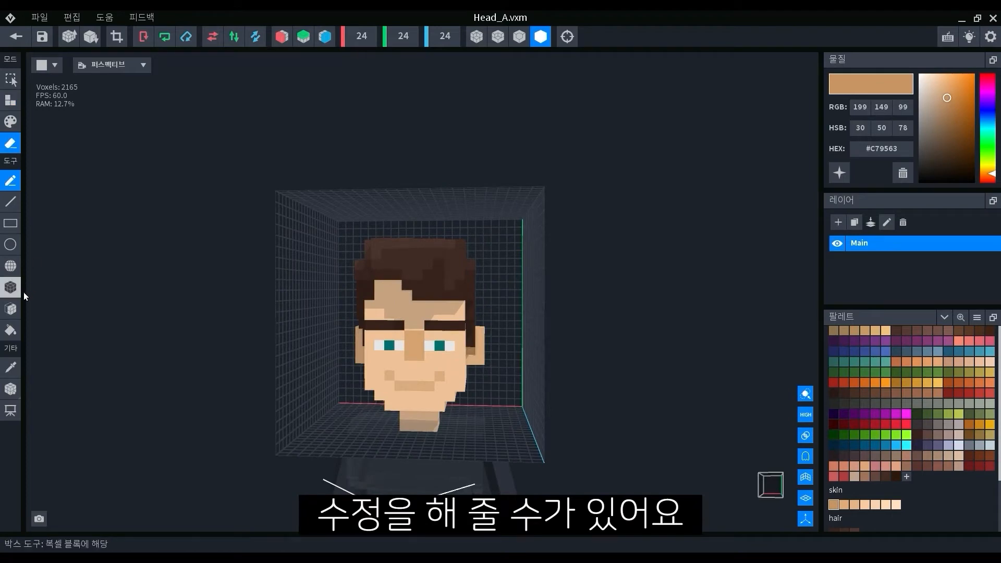
mouse_move(365, 254)
mouse_down()
mouse_move(480, 312)
mouse_move(464, 293)
mouse_up()
scroll(427, 280, up, 3)
mouse_move(367, 228)
mouse_down()
mouse_move(468, 271)
mouse_move(501, 297)
mouse_move(506, 282)
mouse_up()
scroll(504, 299, down, 1)
Step: Build a cap-like shape on top of the head from dark blue #2C4353 voxel boxes and return to the character rig
click(897, 352)
right_drag(415, 345, 413, 343)
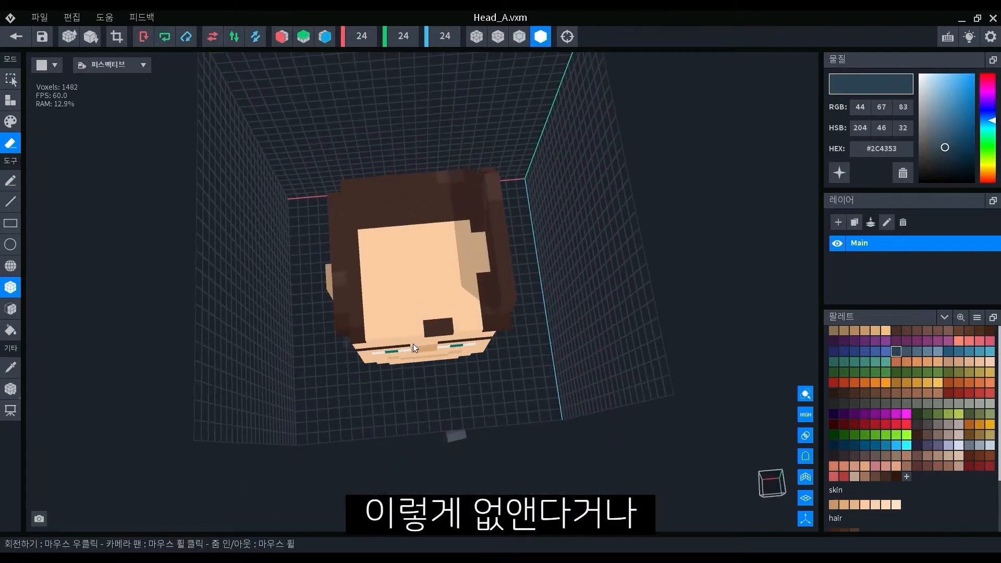
click(10, 99)
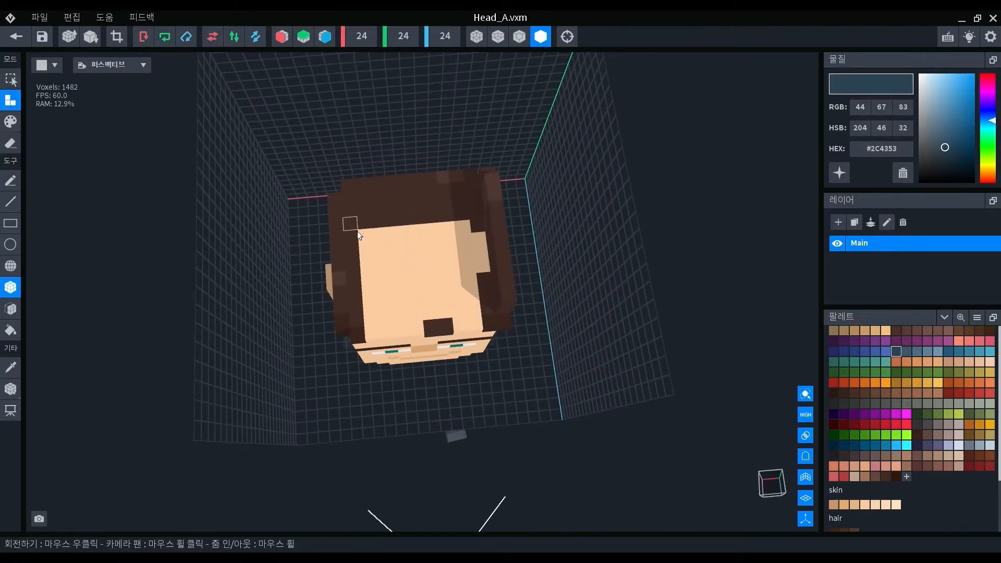
drag(358, 231, 509, 287)
right_drag(499, 292, 464, 230)
drag(475, 300, 496, 319)
scroll(495, 317, down, 2)
mouse_move(494, 317)
right_down()
mouse_move(492, 349)
mouse_move(492, 334)
right_up()
scroll(518, 303, down, 1)
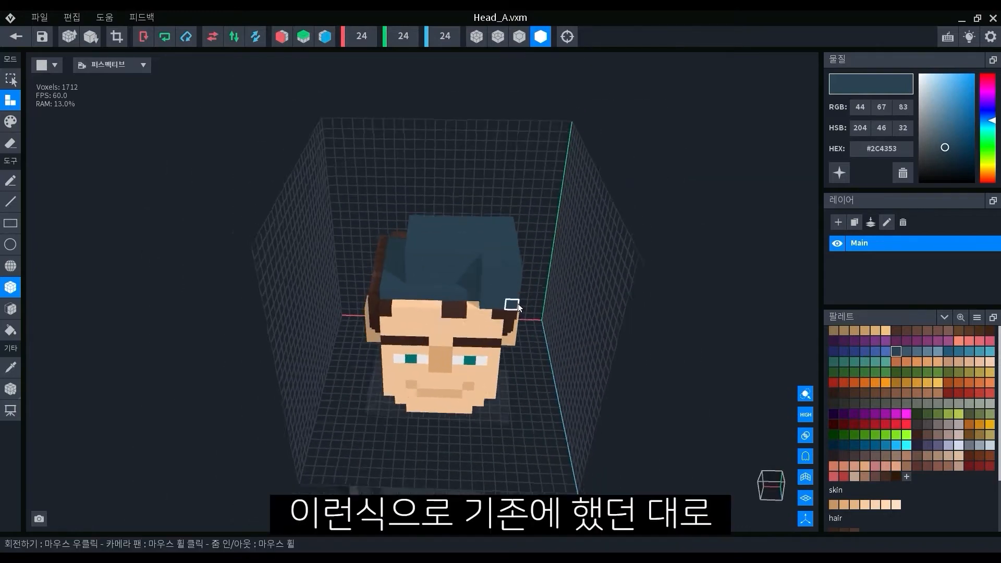
drag(518, 304, 518, 304)
right_drag(518, 318, 489, 345)
scroll(471, 339, up, 2)
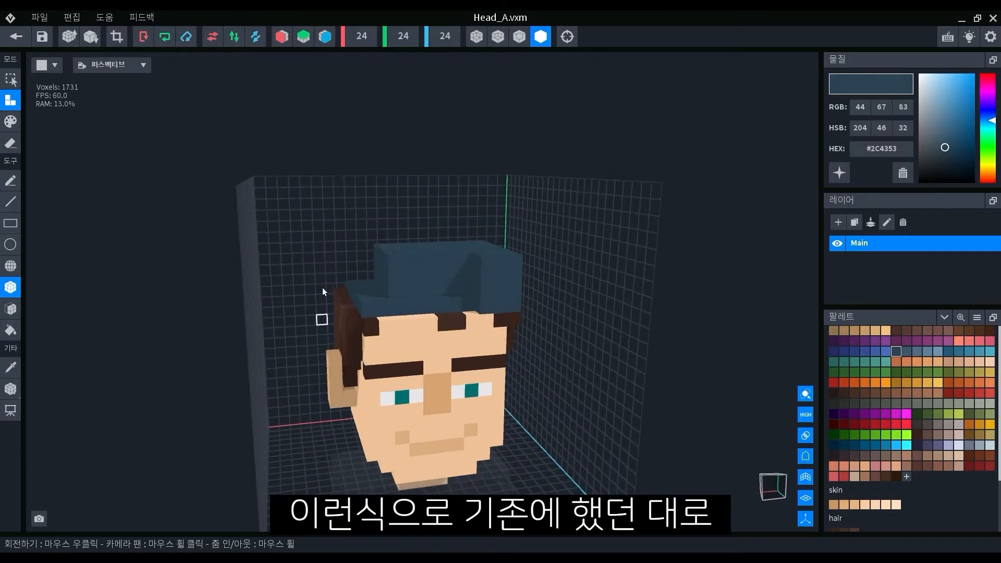
scroll(448, 334, down, 2)
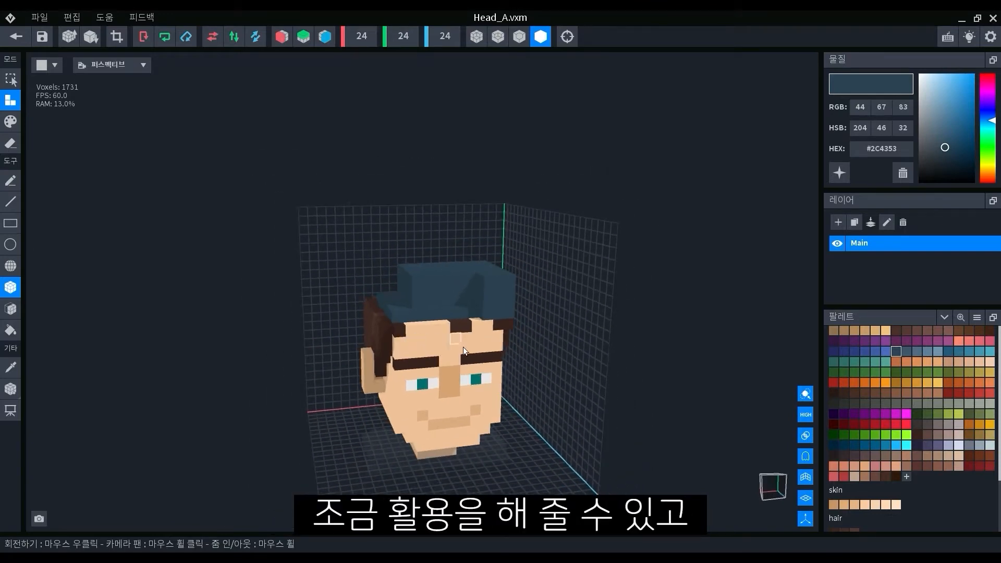
click(15, 37)
Step: Examine the whole character with its edited head from several angles
click(415, 226)
scroll(639, 268, up, 2)
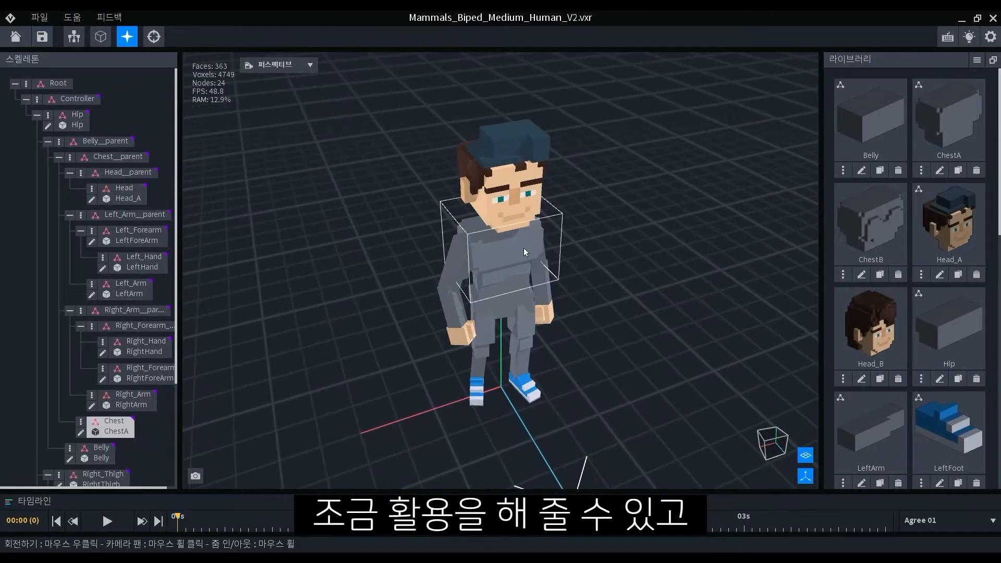
mouse_move(526, 252)
right_down()
mouse_move(517, 242)
mouse_move(526, 268)
right_up()
click(525, 193)
click(532, 267)
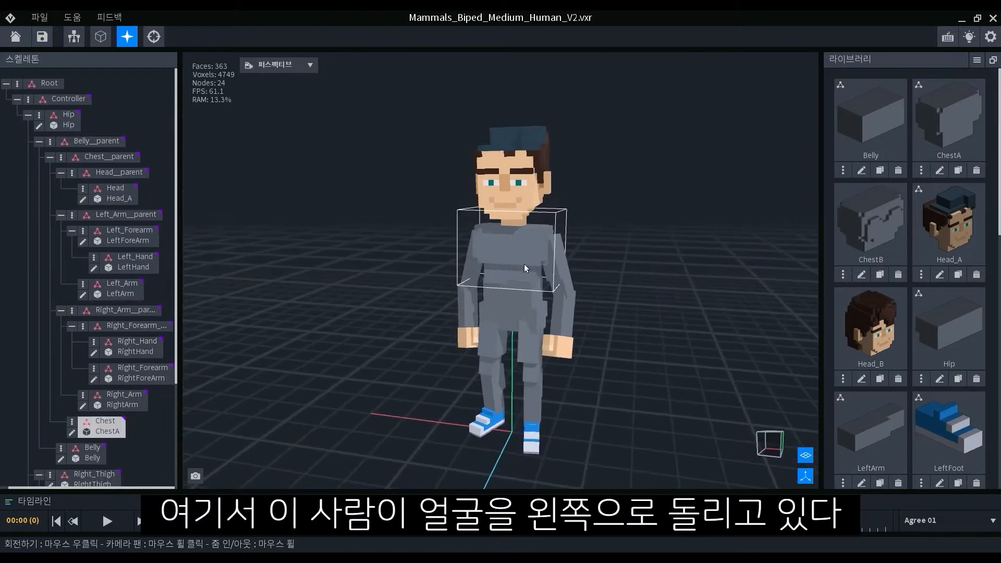
right_drag(493, 227, 528, 232)
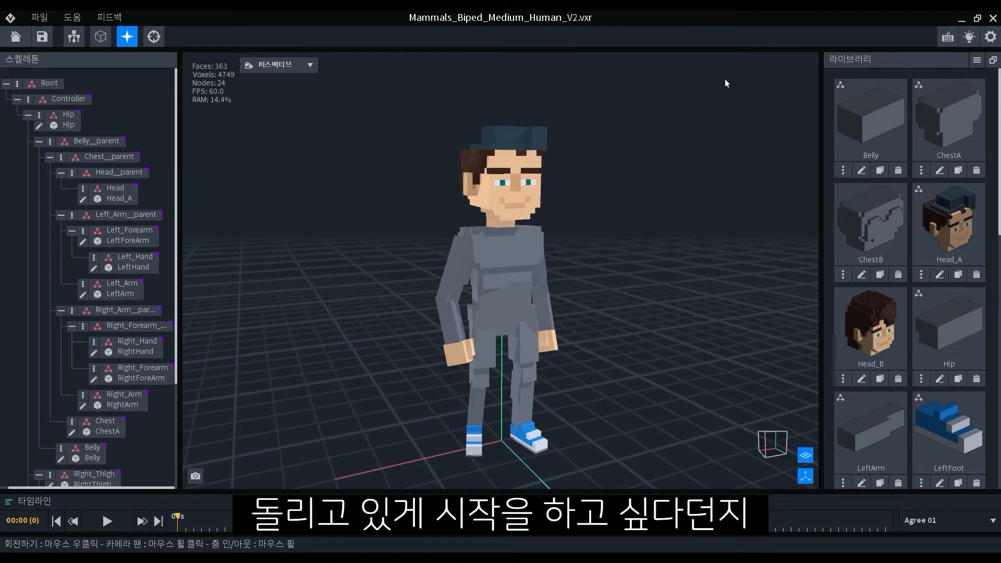
right_drag(515, 183, 634, 360)
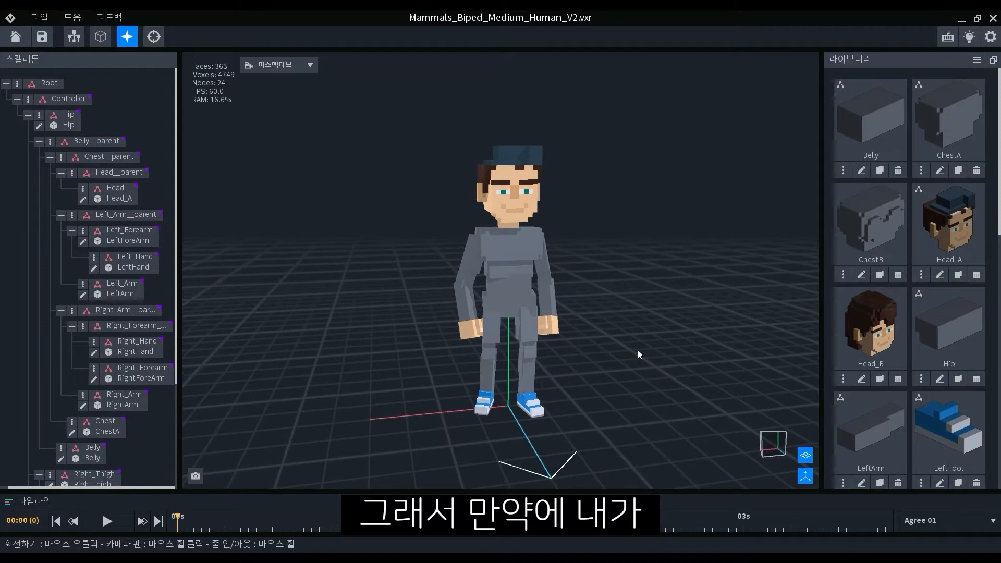
middle_drag(637, 350, 643, 394)
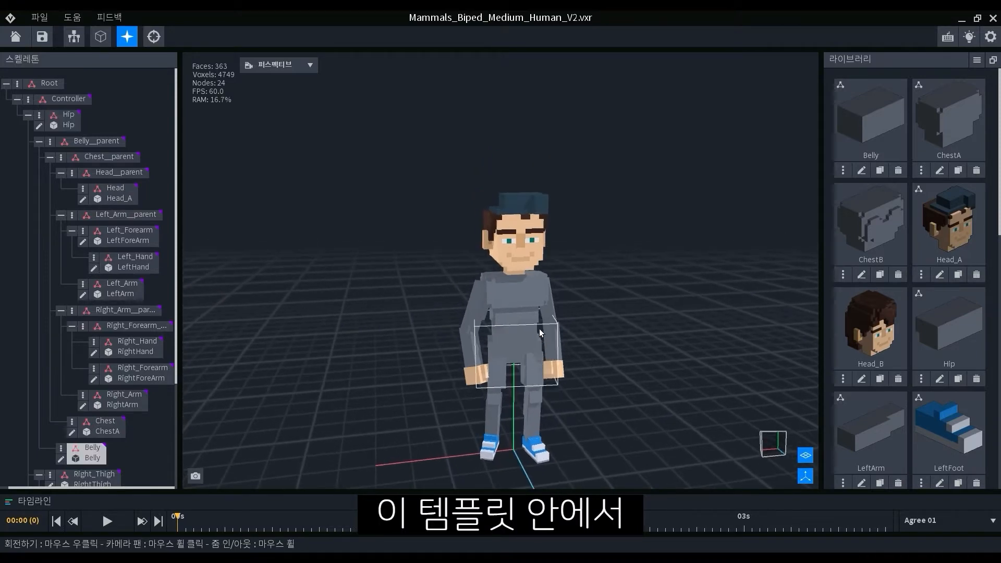
Step: Open the ChestA model and paint both sides of its front #EF7973 with the Box tool and X-axis symmetry
scroll(86, 292, down, 5)
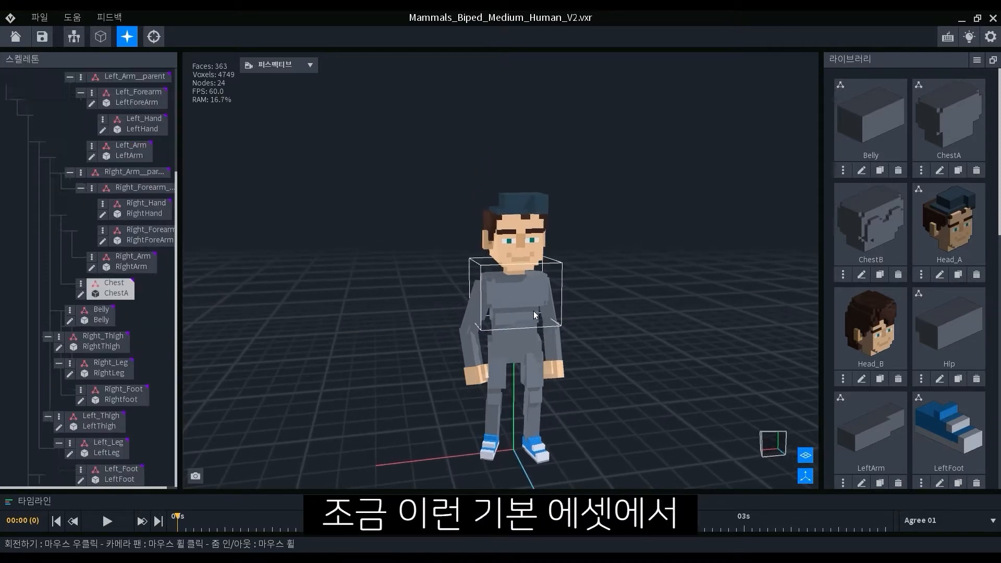
click(81, 295)
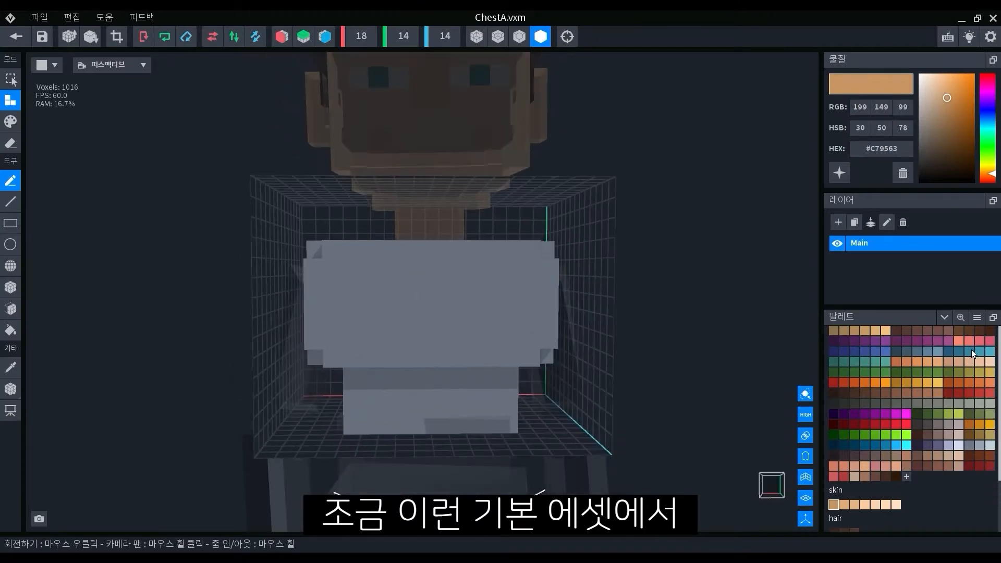
click(969, 341)
click(10, 122)
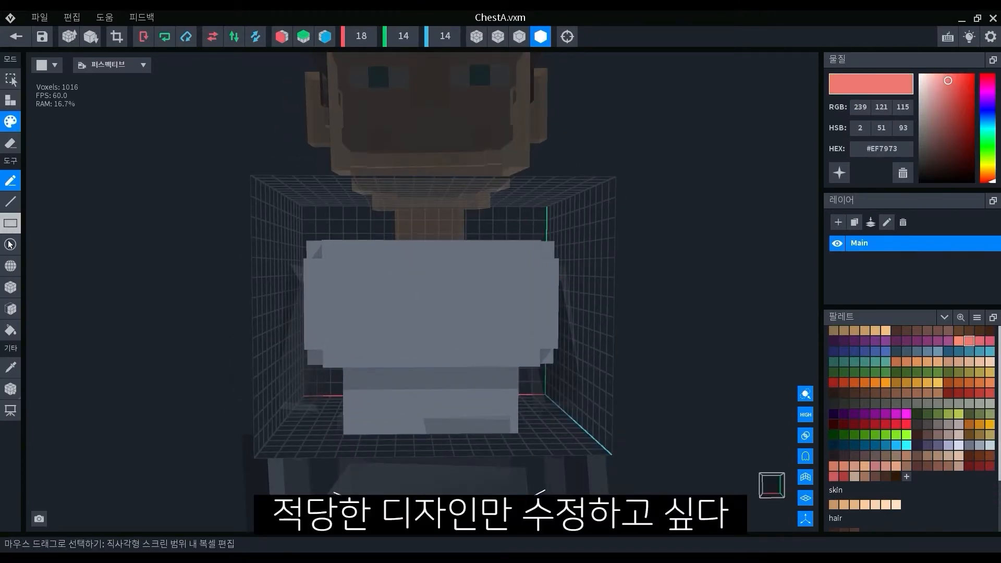
click(11, 287)
click(290, 43)
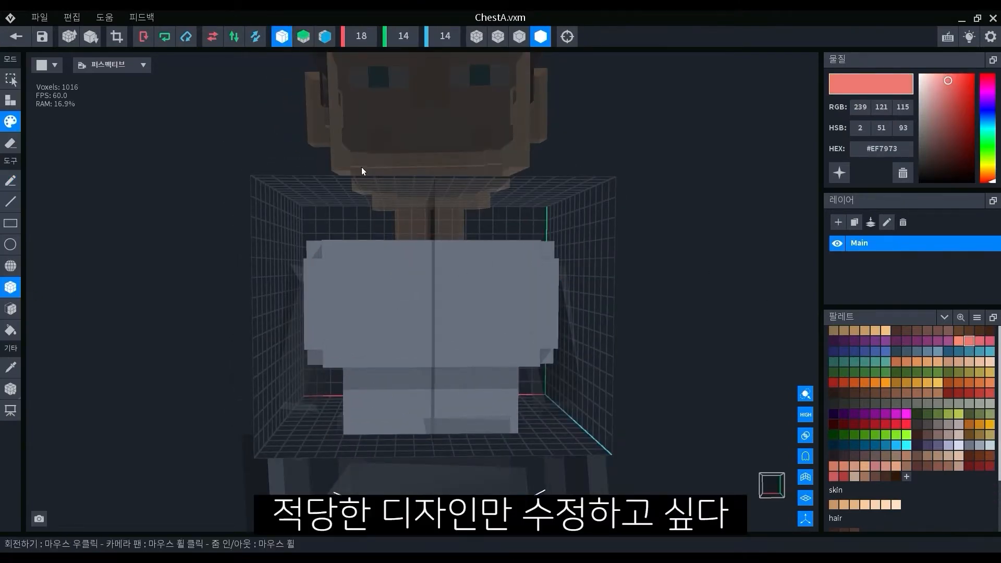
mouse_move(395, 251)
mouse_down()
mouse_move(381, 366)
mouse_move(324, 364)
mouse_up()
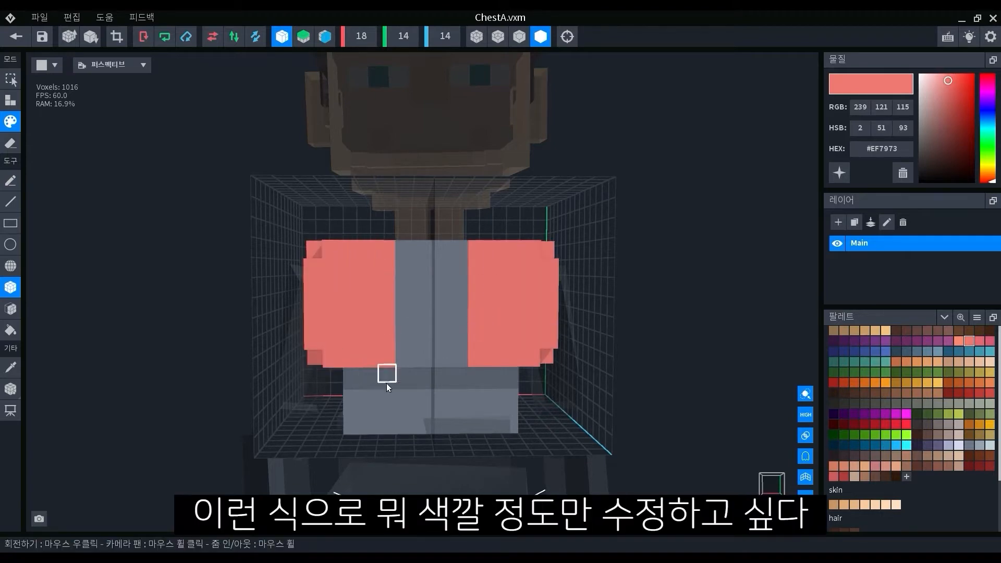
right_drag(351, 420, 85, 89)
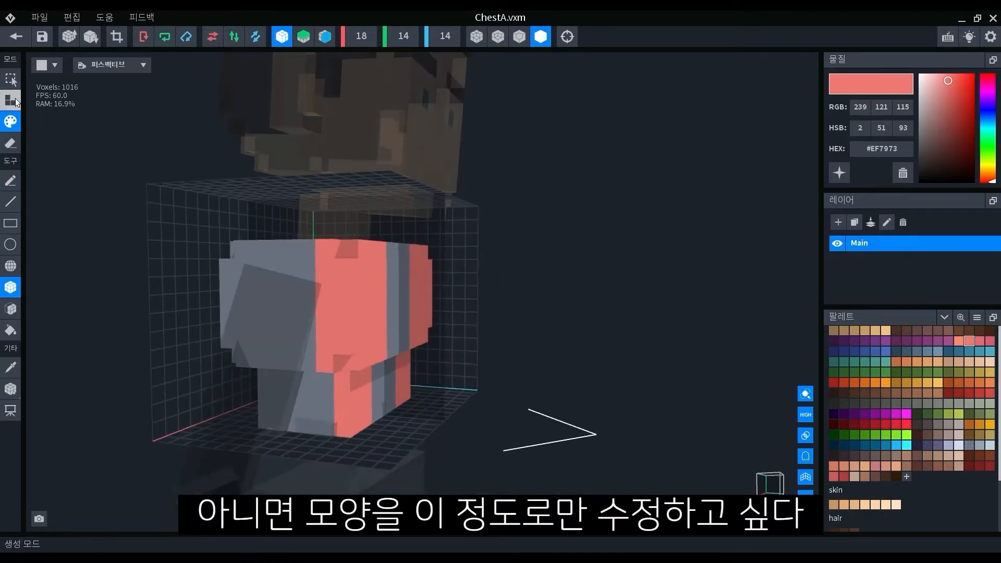
Step: Add #EF7973 voxel layers to the sides and front of the chest with the Face tool
click(13, 101)
click(10, 309)
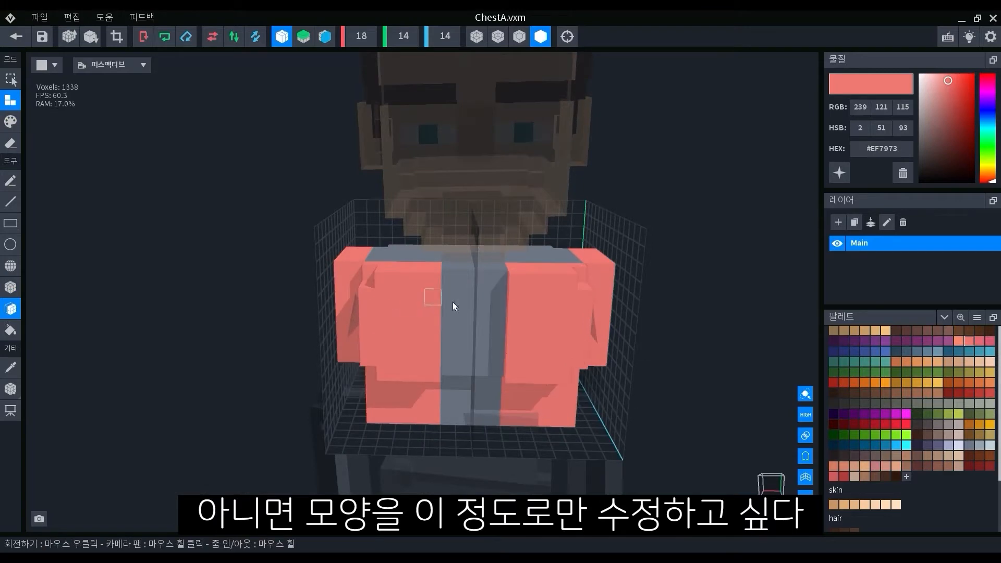
click(478, 311)
right_drag(478, 311, 453, 288)
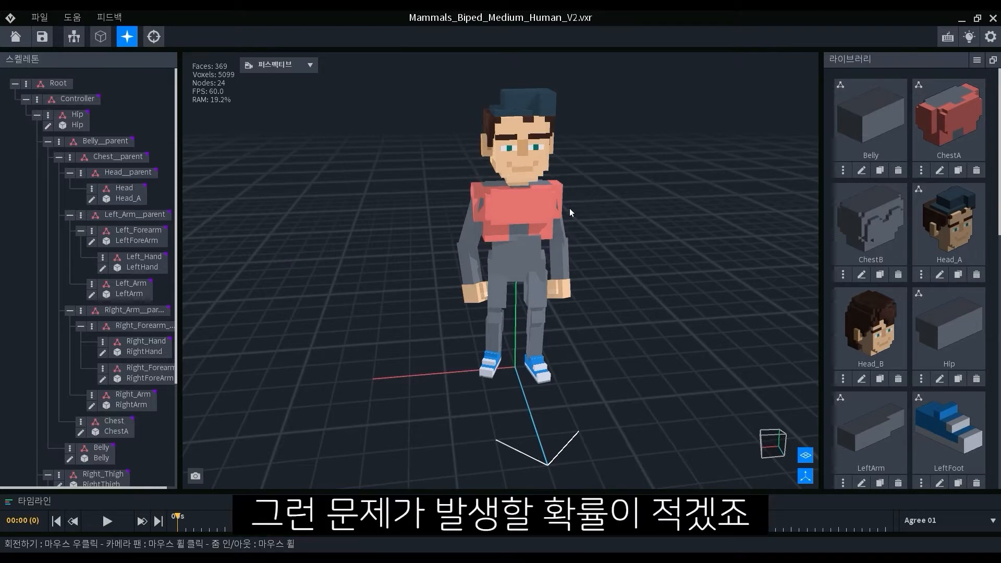
Step: Show the Attack 01 animation and scrub its timeline to frame 10 to inspect the character's movement
scroll(570, 209, up, 3)
scroll(530, 241, down, 1)
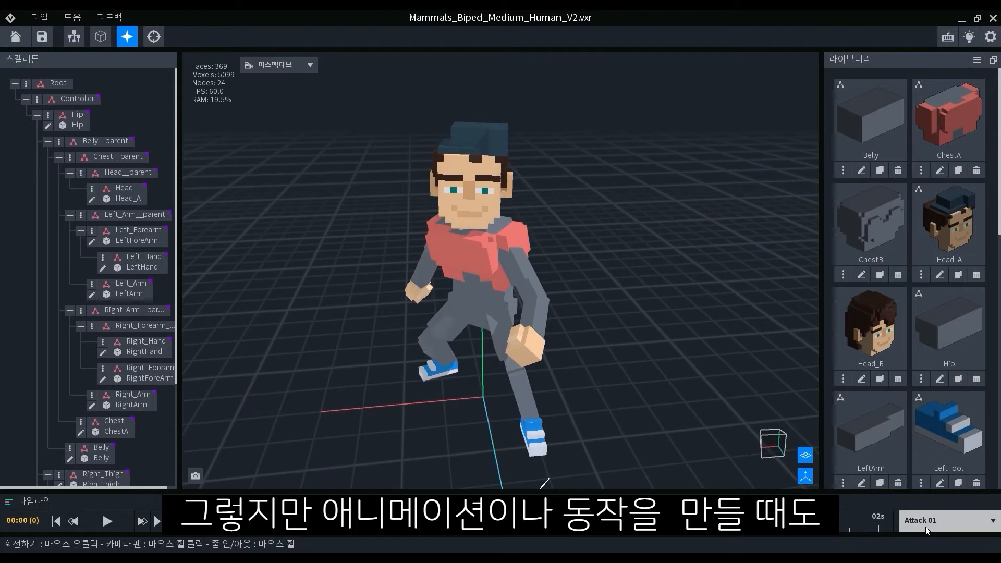
right_drag(457, 276, 468, 271)
drag(191, 531, 328, 533)
right_drag(548, 307, 496, 302)
click(496, 302)
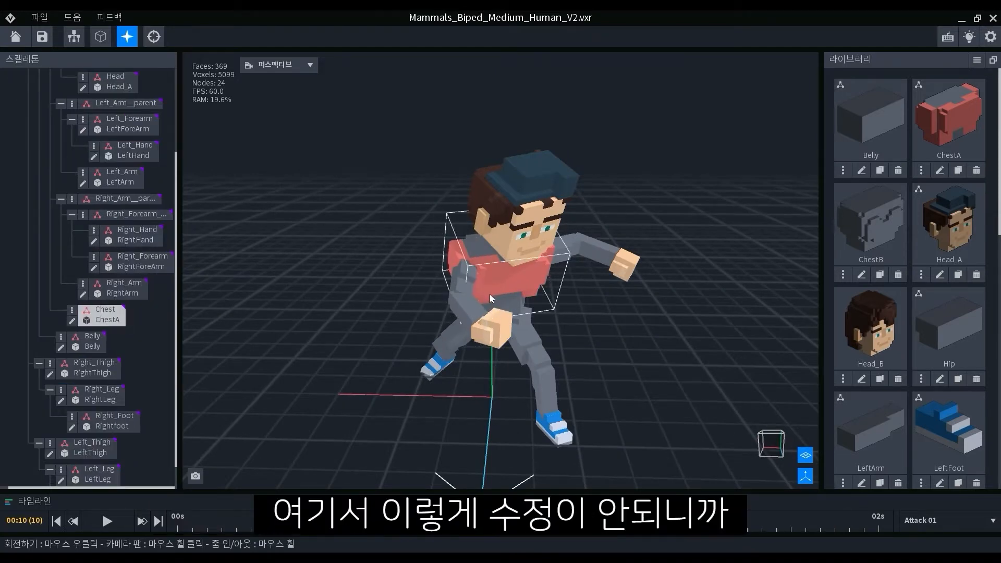
Step: Examine the chest part in the Attack 01 pose and switch back to the Agree 01 animation
click(467, 292)
click(469, 308)
right_drag(468, 309, 500, 336)
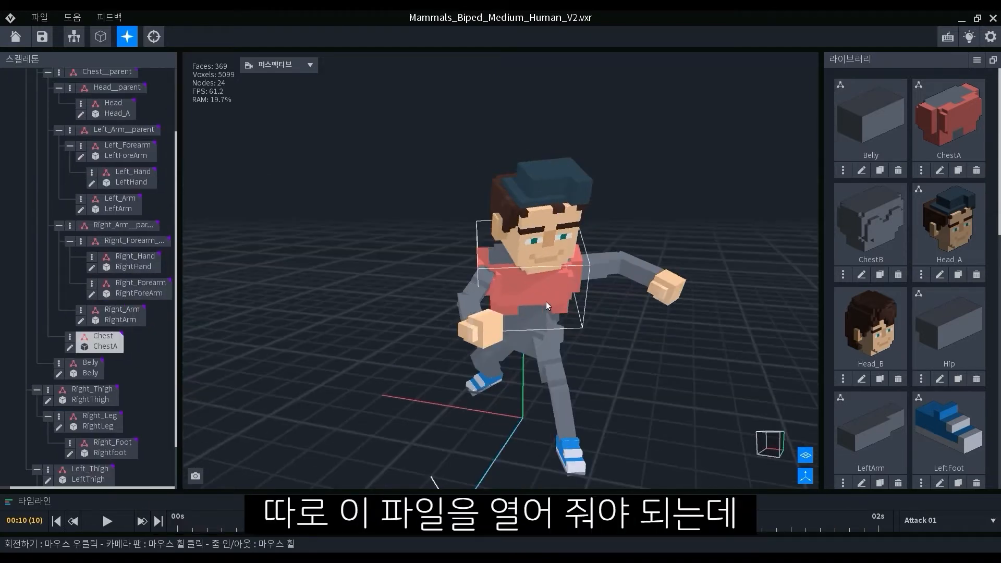
click(546, 316)
click(750, 330)
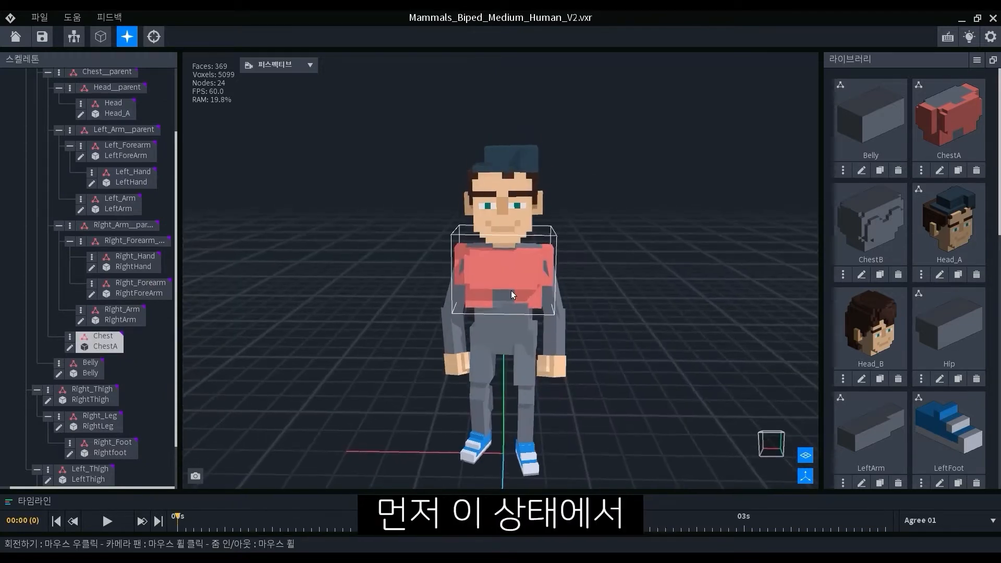
click(750, 329)
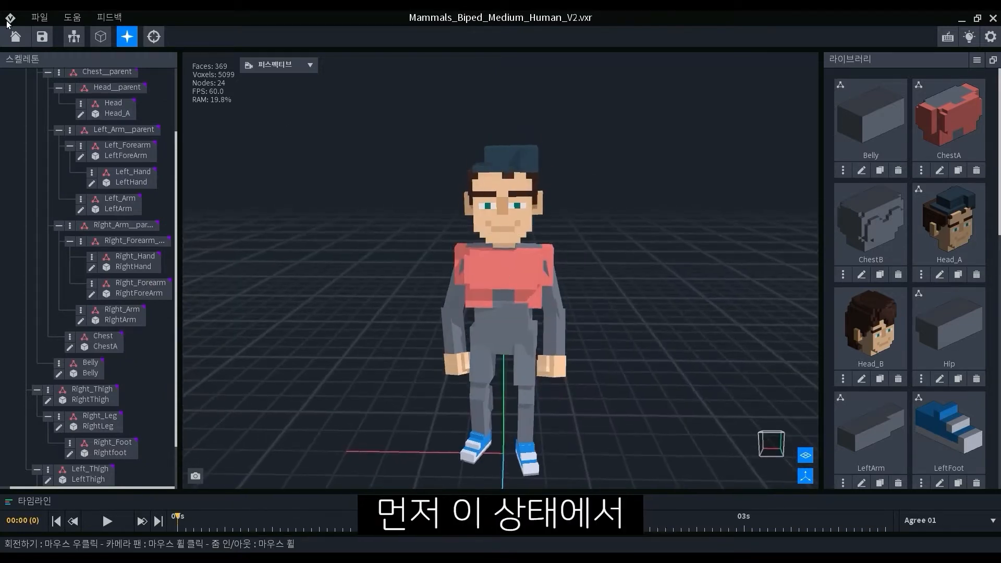
Step: Exit the human template with its changes saved and create a new animator asset named "rollnew"
click(16, 37)
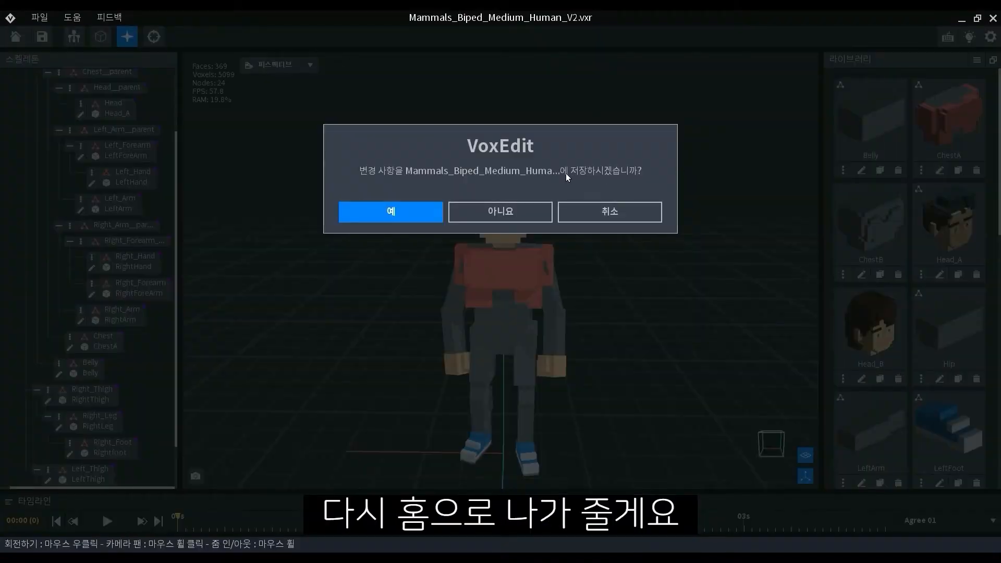
click(418, 221)
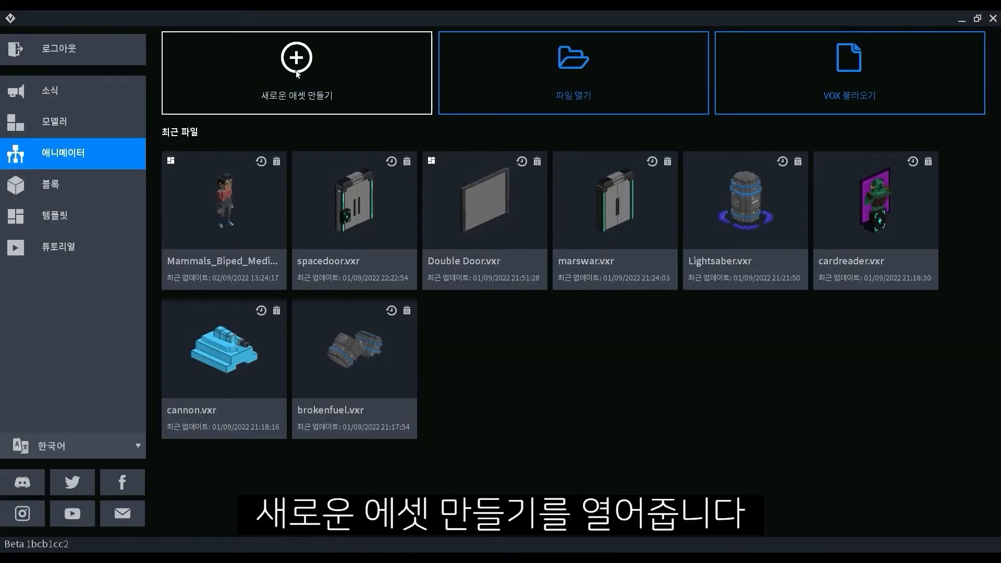
click(297, 73)
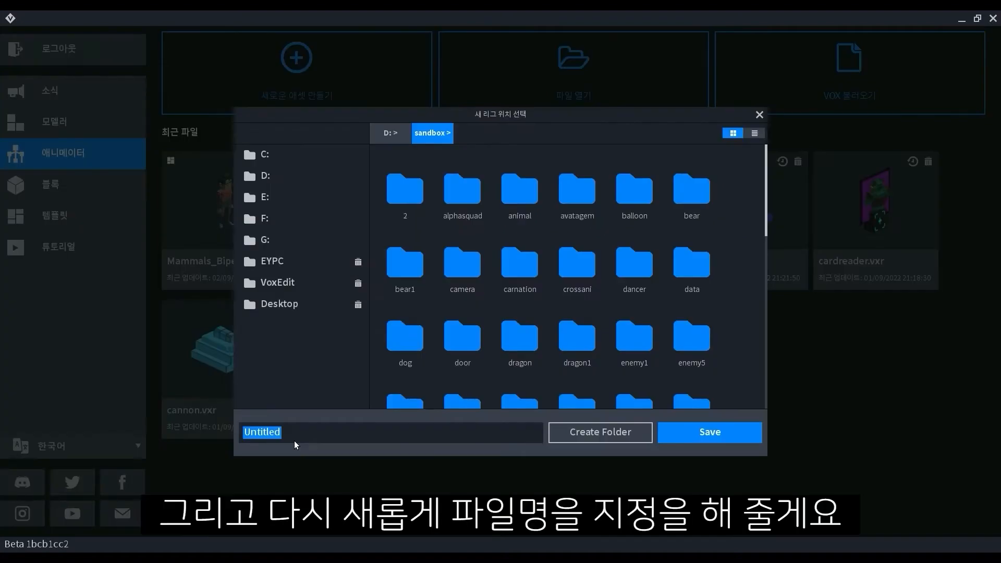
text(rollnew)
key(Return)
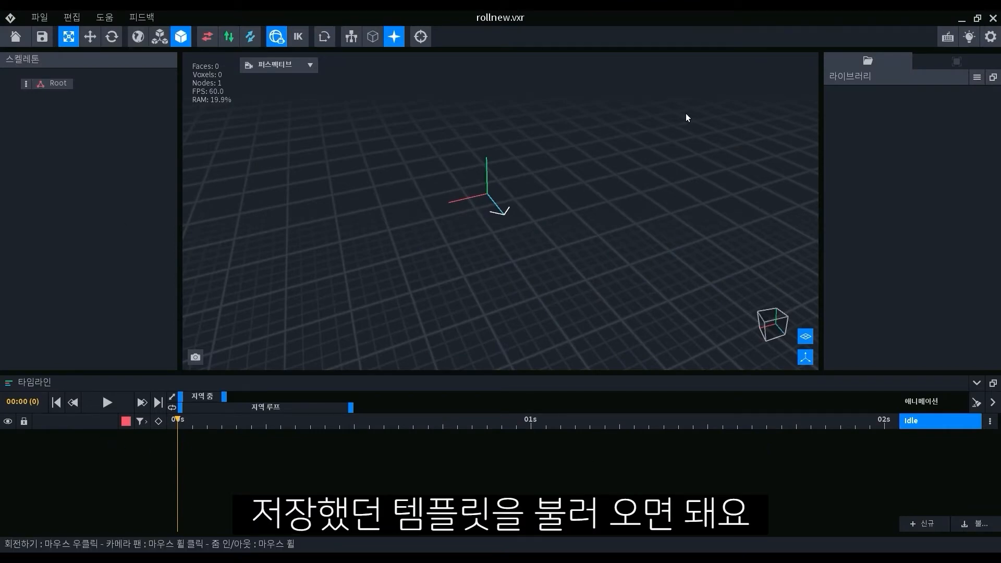
Step: Import the saved medium human template from the sandbox roll folder as a hierarchy under the Root node
click(32, 90)
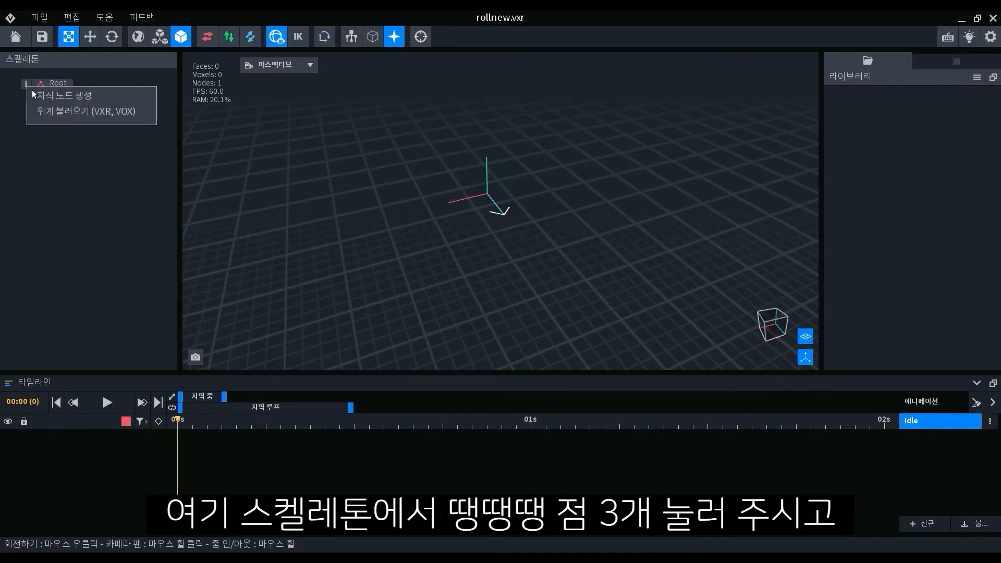
click(83, 117)
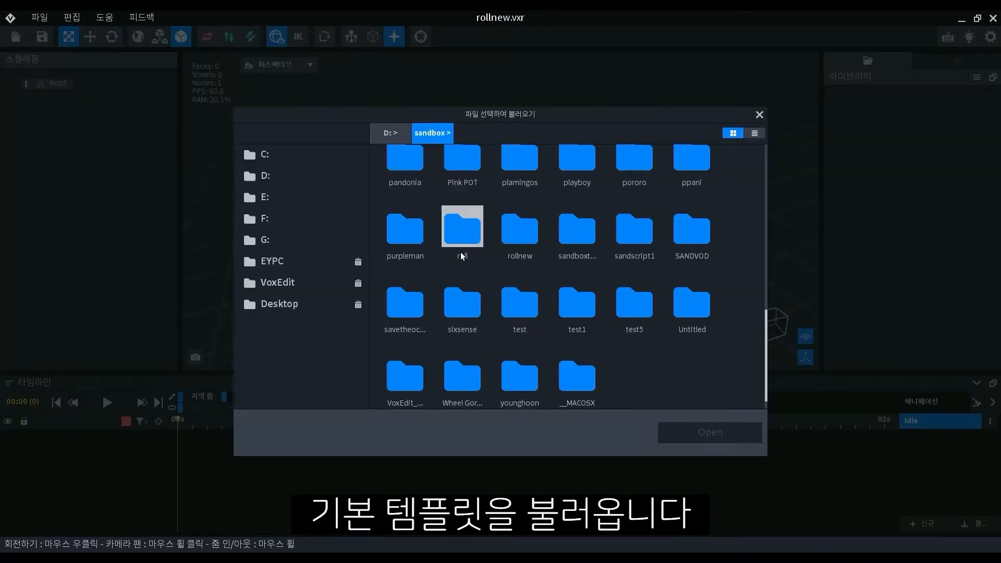
double_click(471, 253)
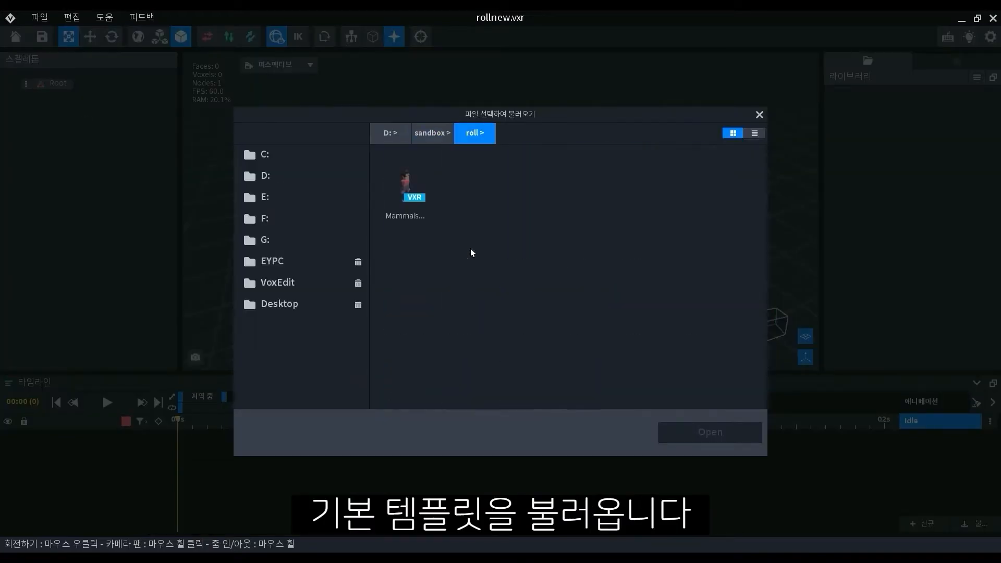
click(420, 201)
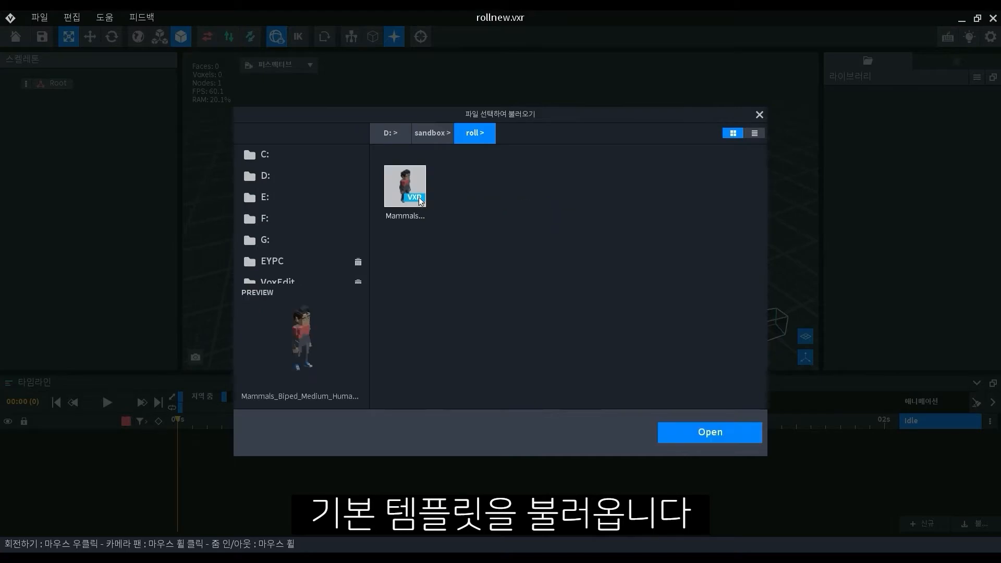
click(712, 432)
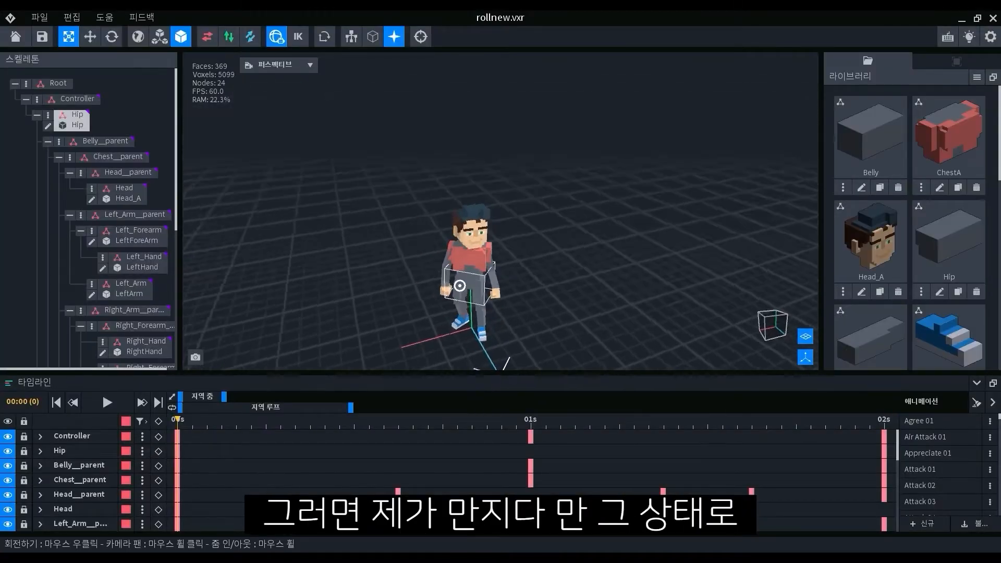
Step: Show the Agree 01 animation and select the character's chest
scroll(469, 310, up, 2)
right_drag(476, 255, 455, 240)
scroll(499, 242, down, 1)
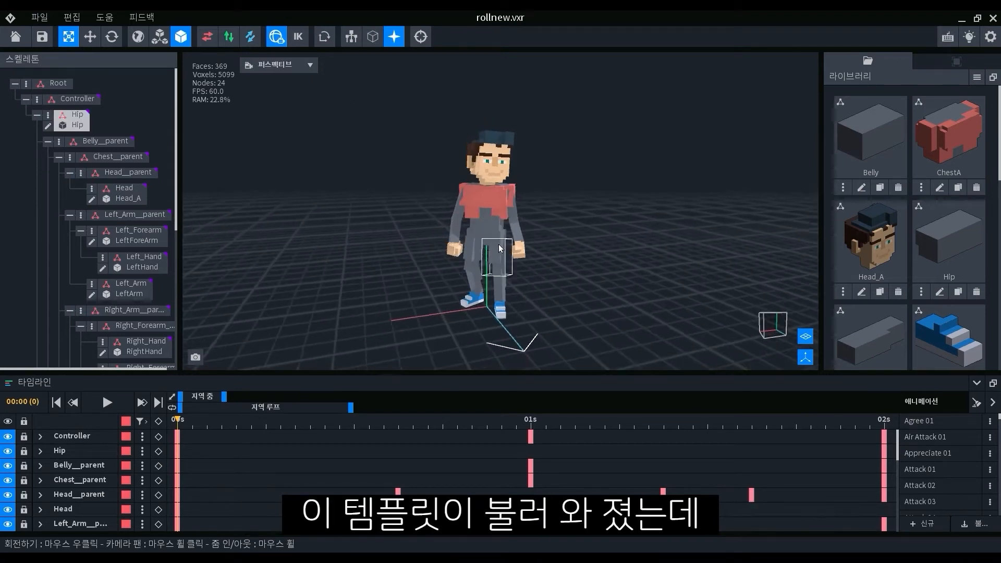
click(934, 421)
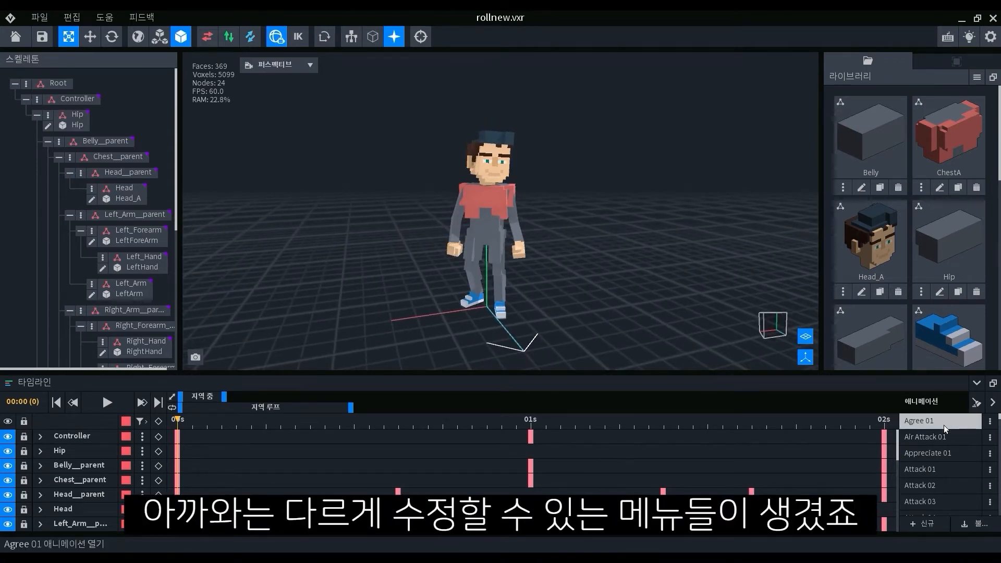
click(488, 204)
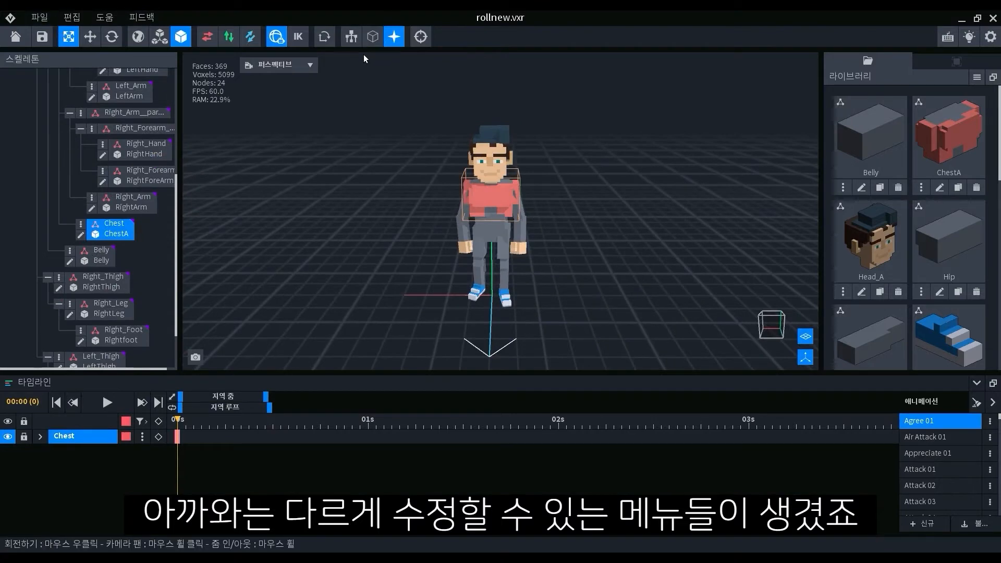
Step: Try moving the chest sideways by about 31.7 with the Move tool and undo the move
click(89, 37)
drag(448, 216, 352, 217)
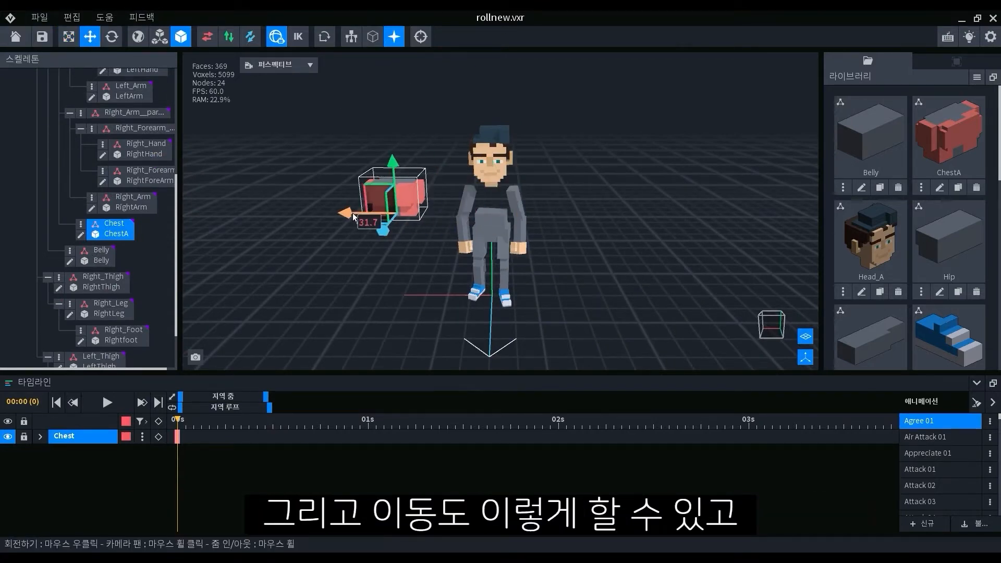
key(ctrl+z)
Step: Try rotating the chest with the Rotate tool and view it from another angle
click(112, 37)
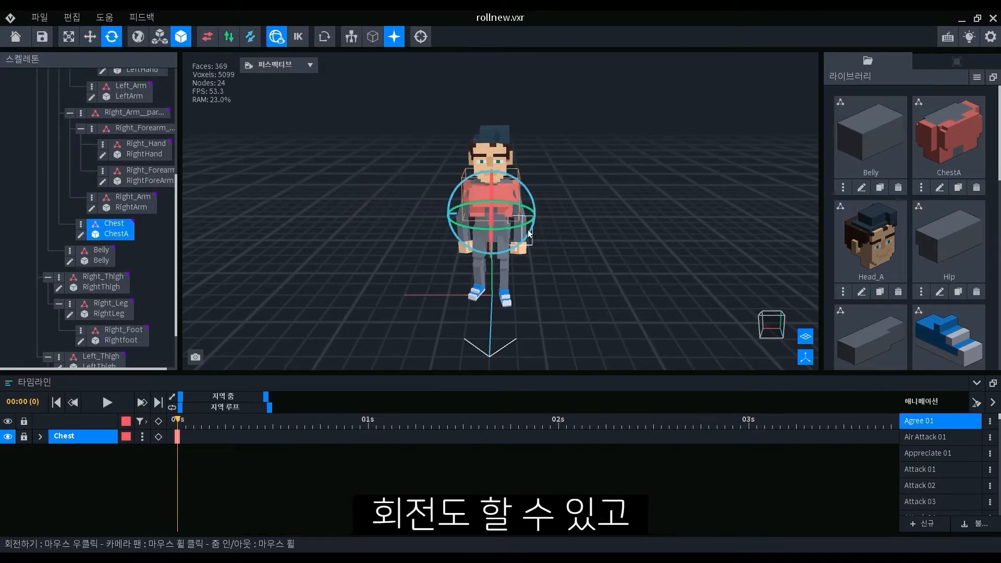
drag(527, 229, 441, 239)
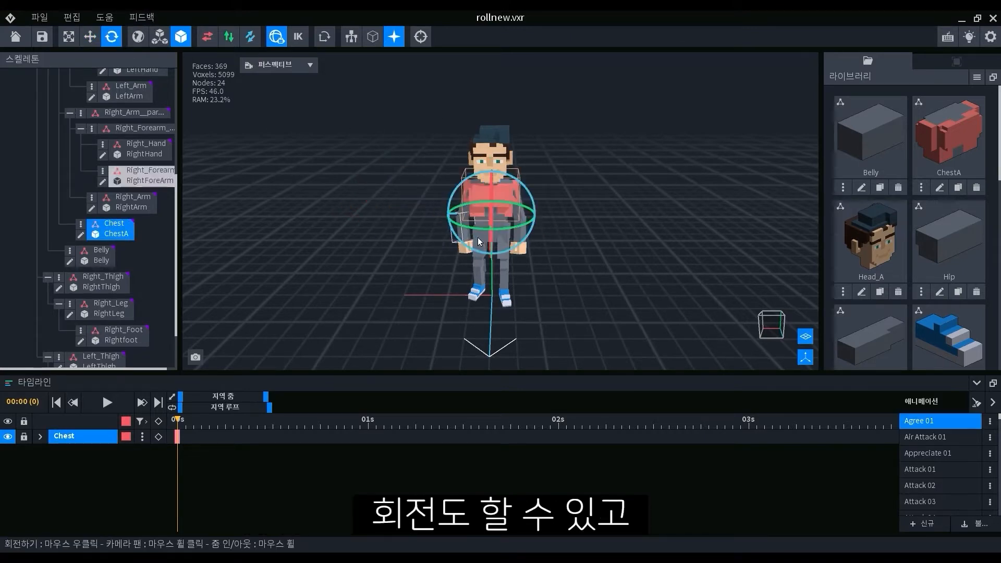
right_drag(496, 220, 513, 236)
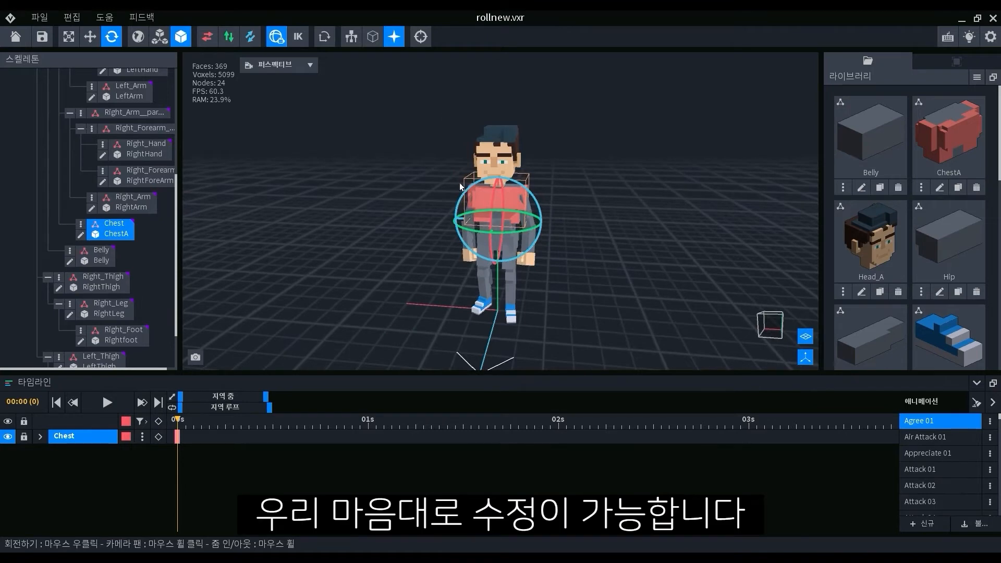
right_drag(459, 211, 509, 228)
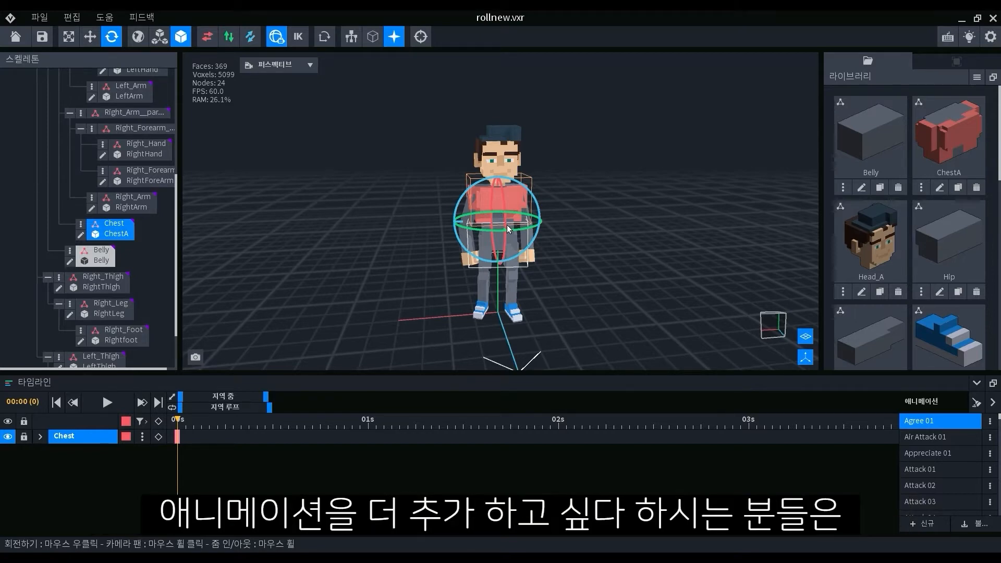
Step: Widen the visible time range of the Agree 01 animation and examine the keyframes of all body parts
scroll(88, 172, up, 3)
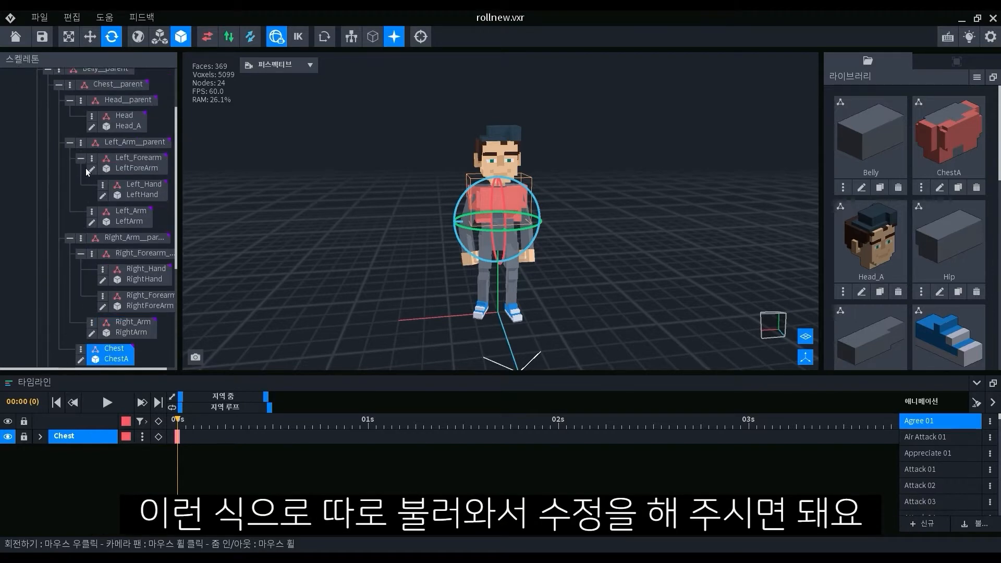
scroll(87, 172, up, 3)
click(713, 233)
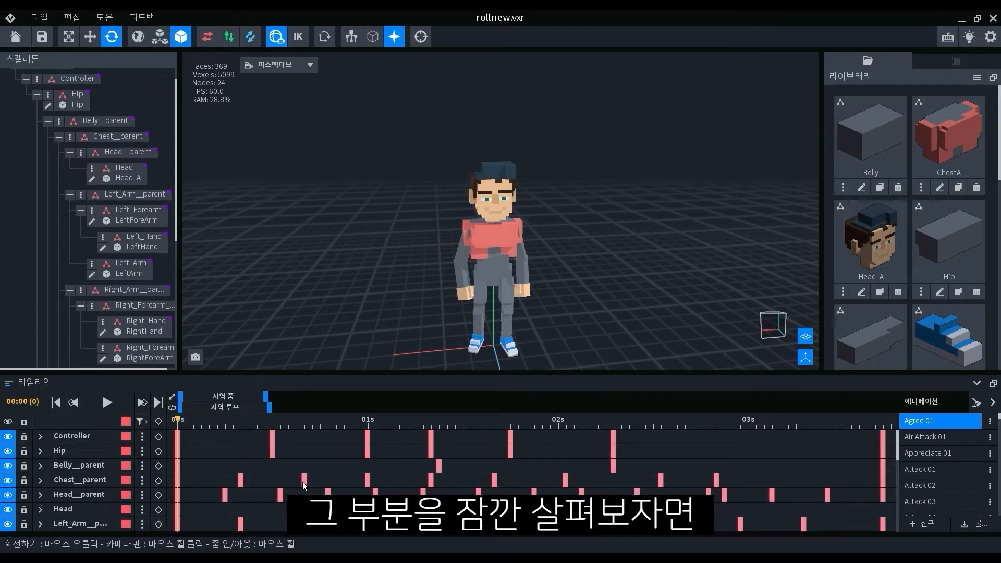
drag(266, 397, 530, 394)
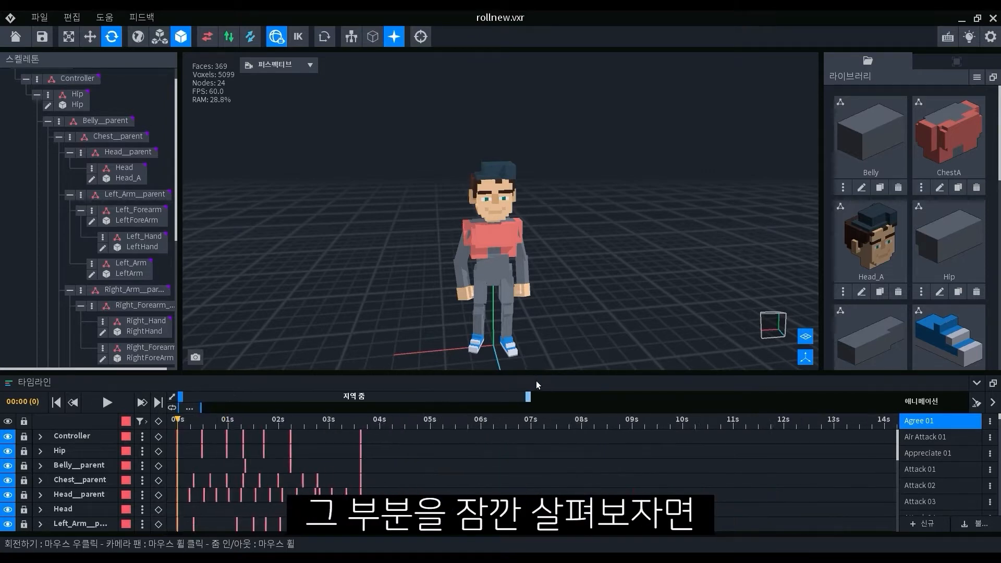
click(934, 424)
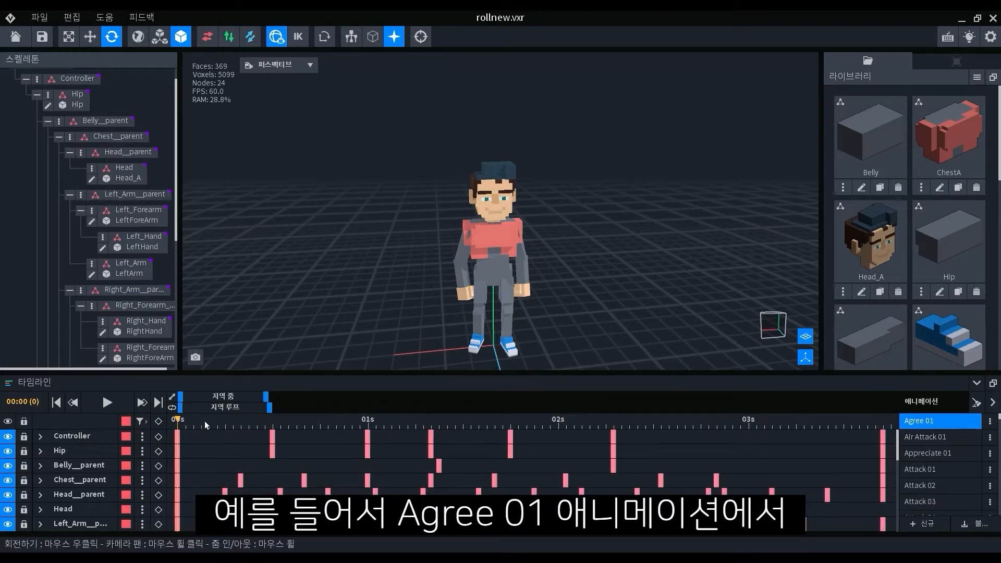
scroll(199, 428, down, 3)
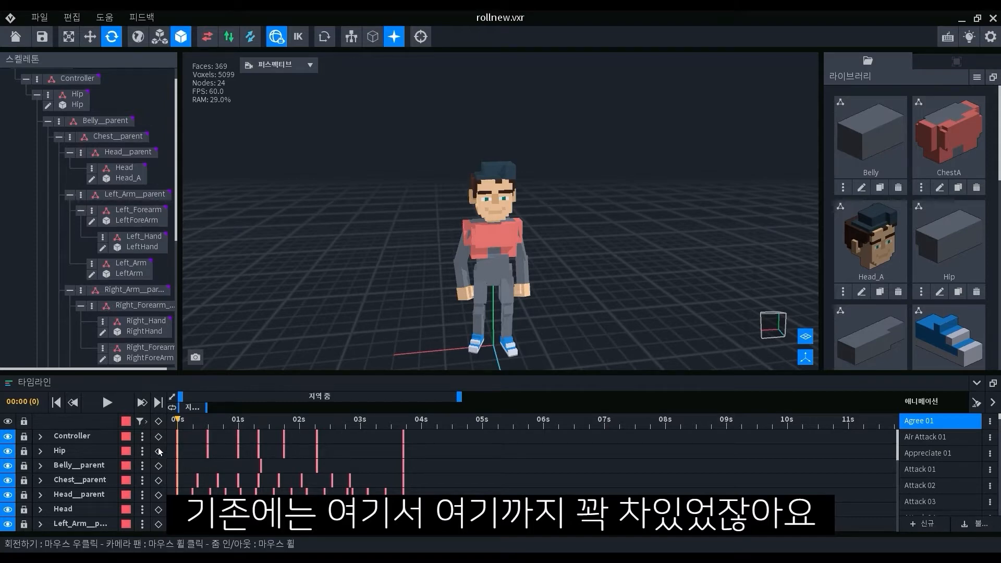
scroll(328, 478, down, 4)
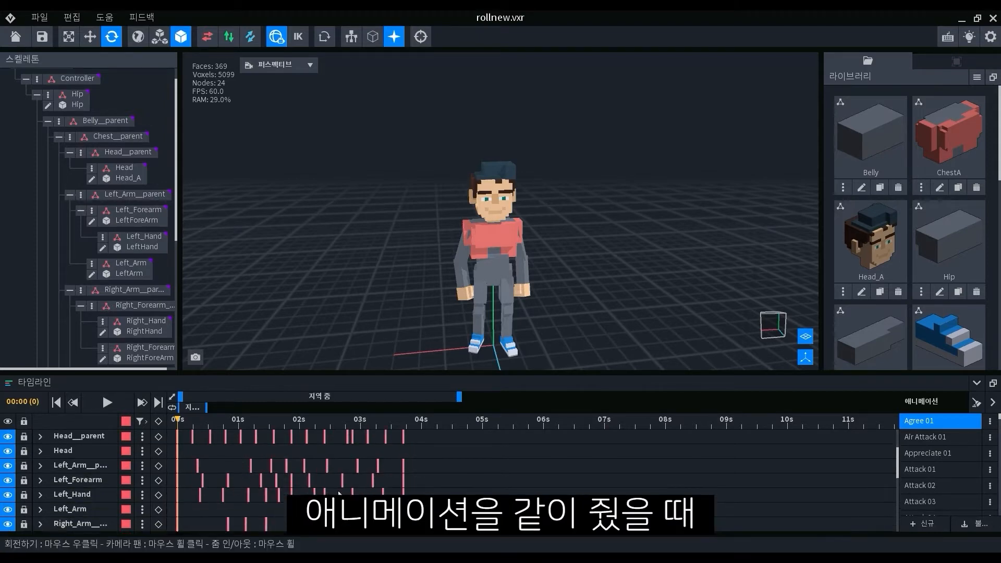
scroll(205, 432, up, 3)
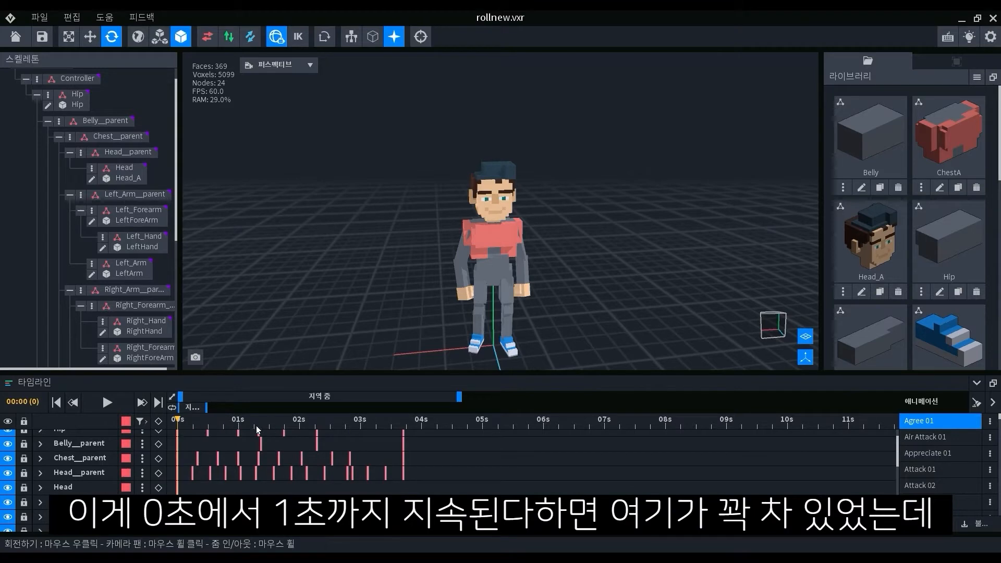
scroll(240, 457, up, 1)
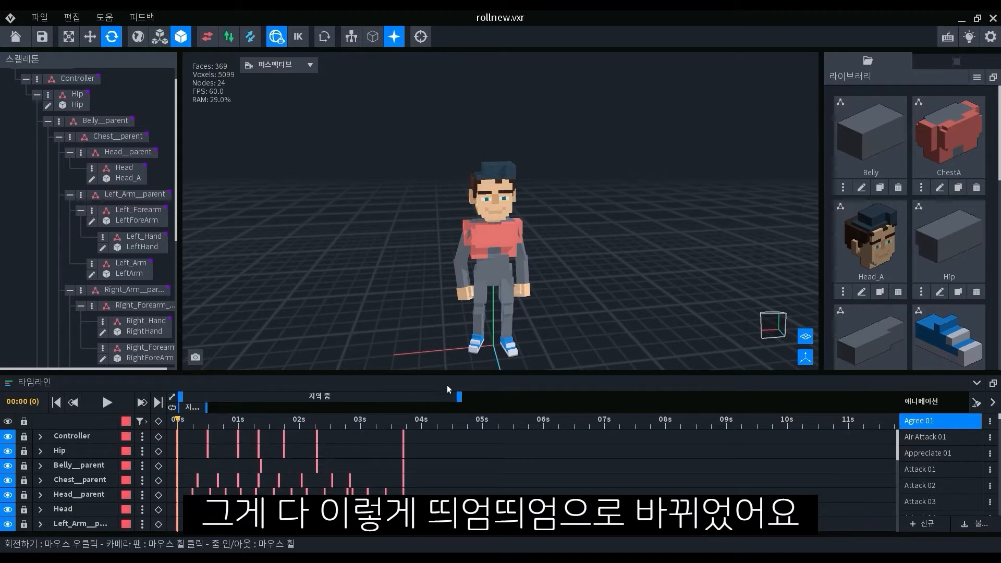
Step: Select the Hip track and expand it to examine its position and rotation channels
click(45, 446)
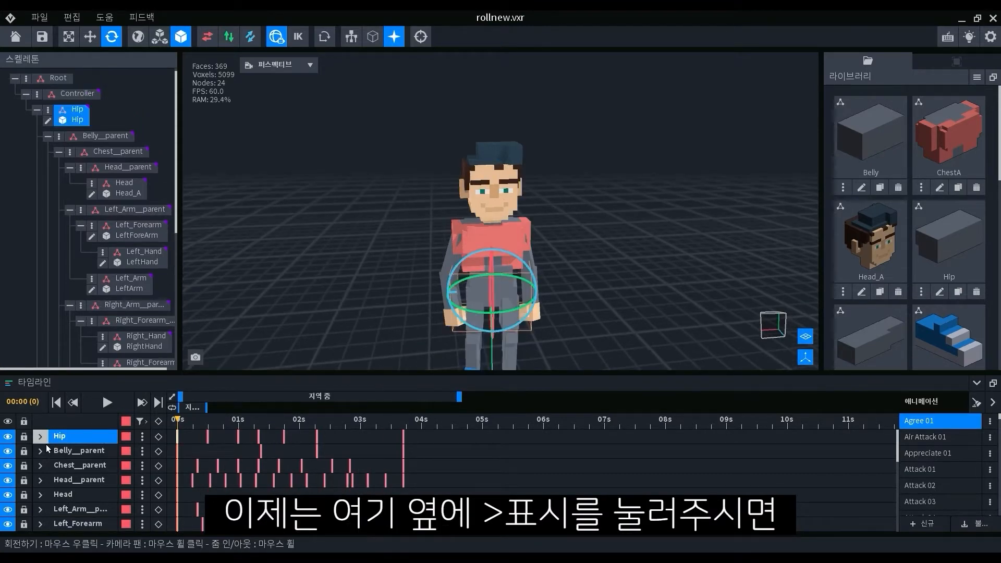
click(41, 438)
scroll(97, 501, down, 1)
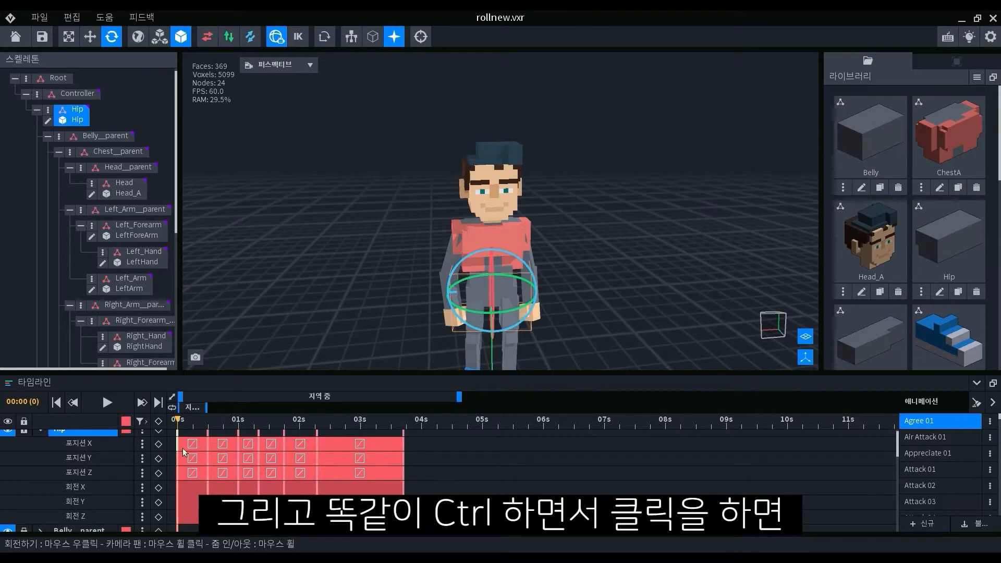
scroll(191, 469, up, 1)
scroll(189, 466, down, 1)
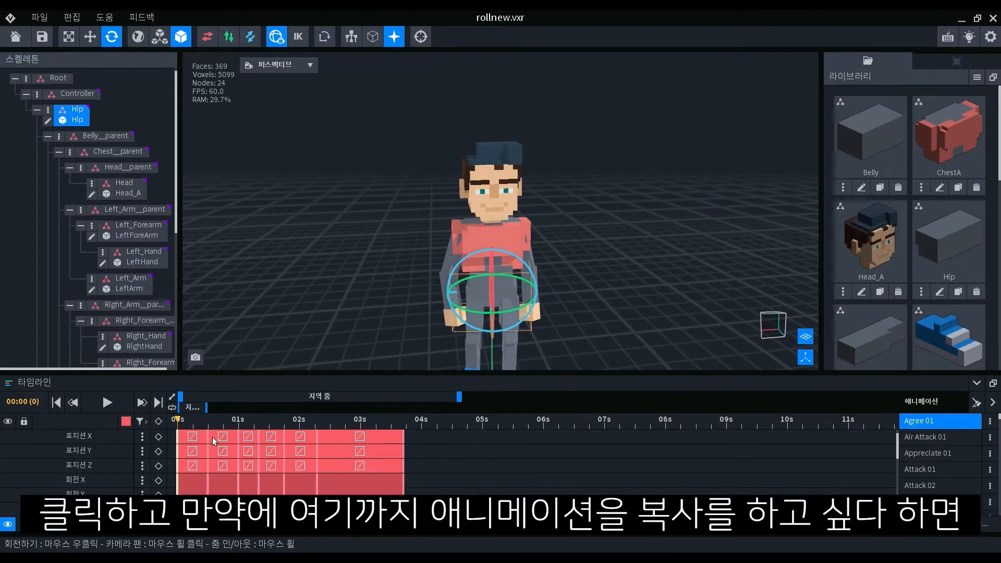
Step: Try copying the first segment of the Hip's channels to just after the 4.5-second mark and undo the paste
drag(212, 432, 207, 502)
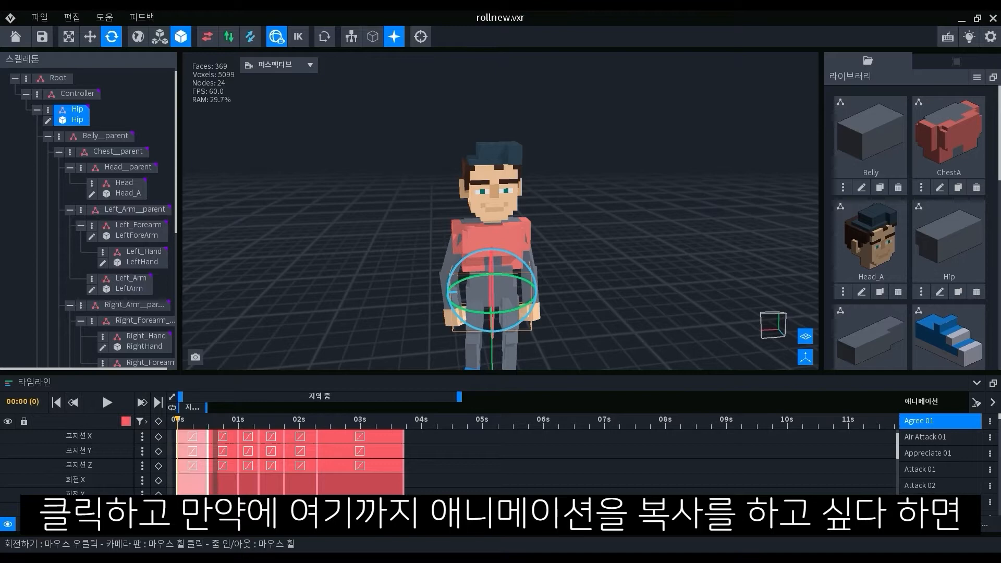
right_click(205, 452)
click(240, 328)
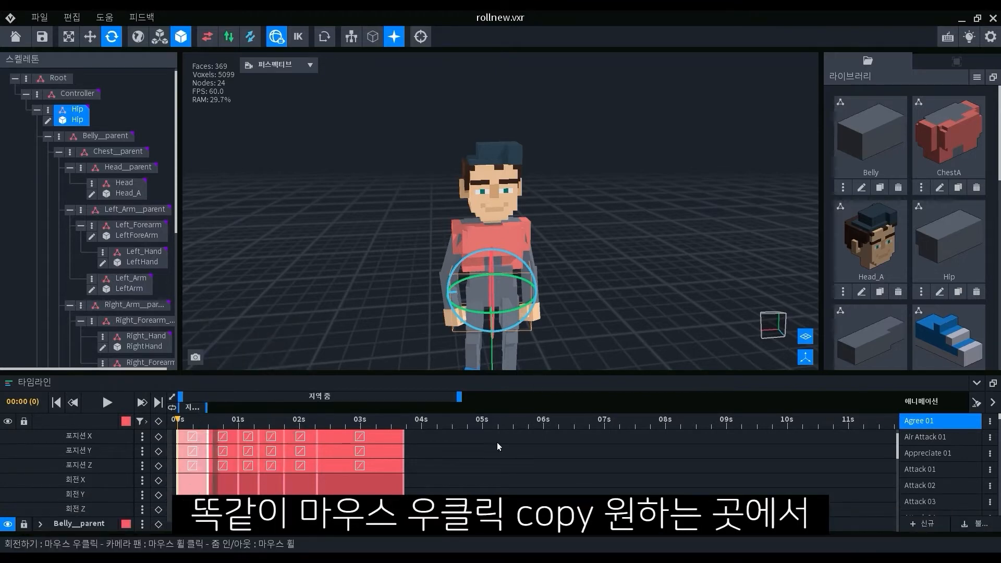
click(465, 441)
right_click(465, 439)
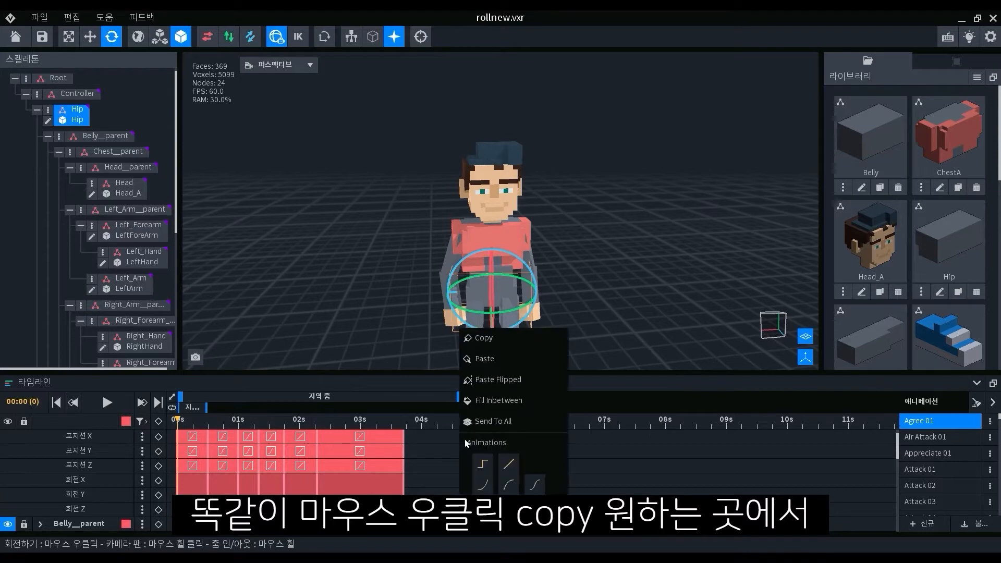
click(514, 369)
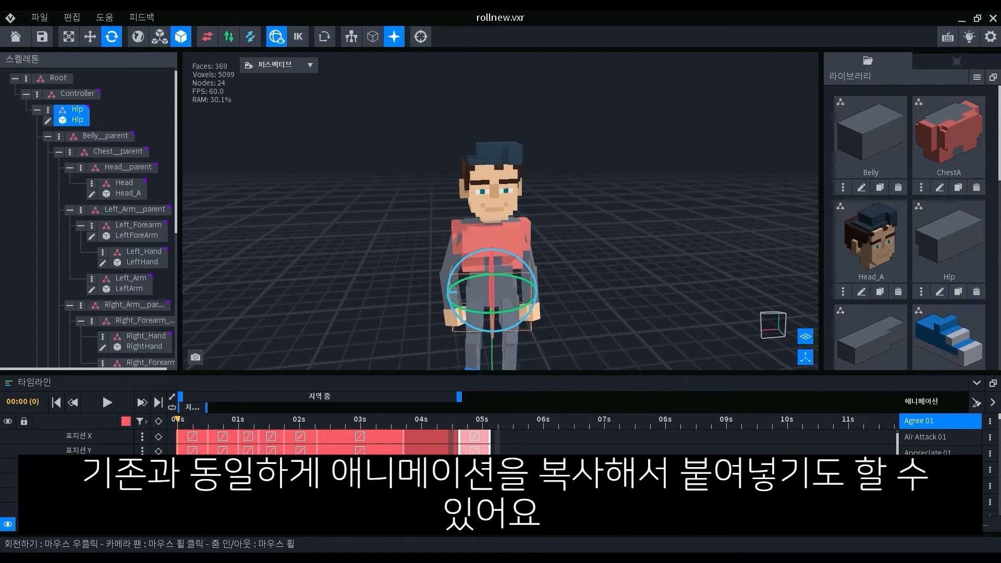
key(ctrl+z)
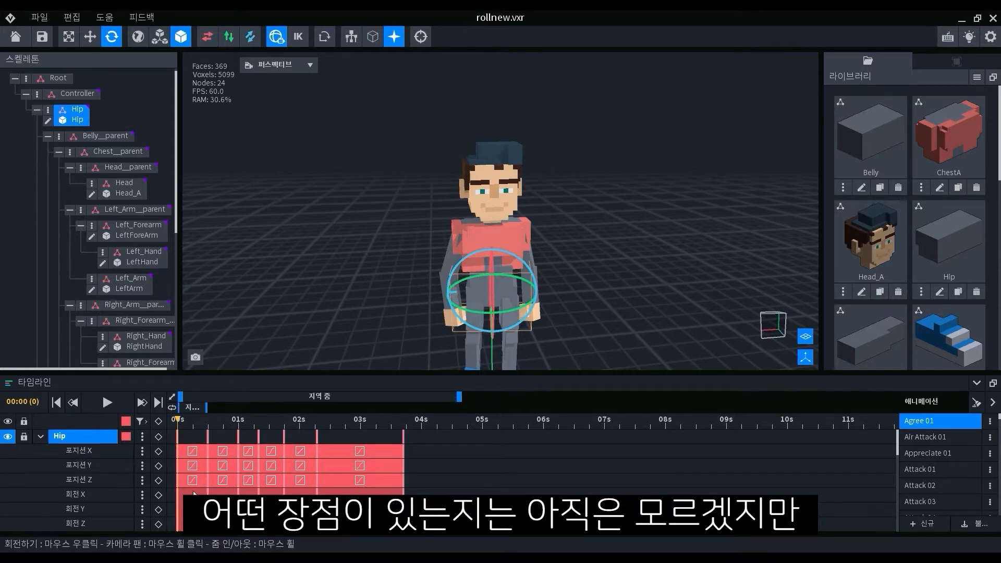
Step: Open the chest's ChestA model for voxel editing from the Idle animation
scroll(385, 464, down, 2)
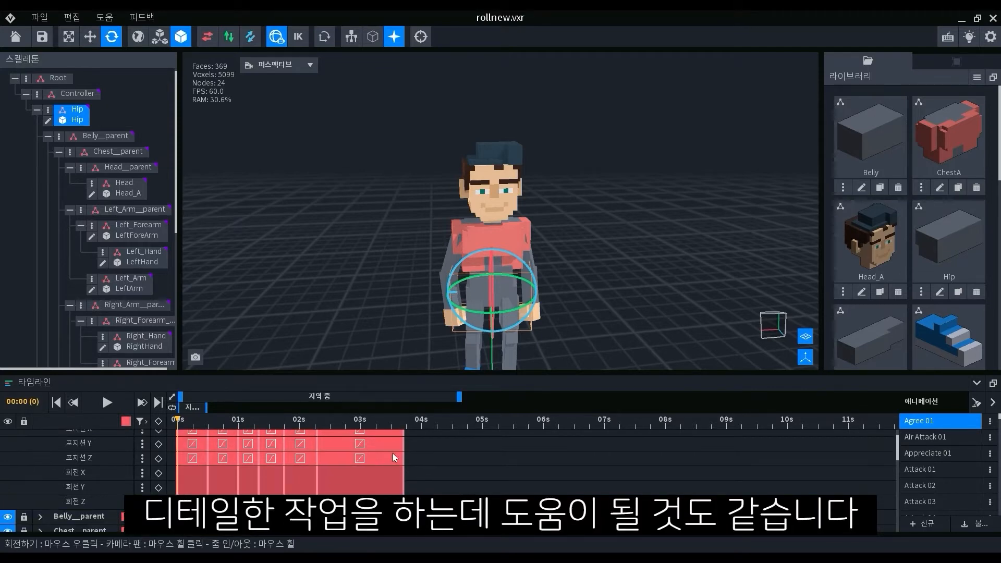
scroll(387, 461, down, 3)
scroll(388, 460, up, 5)
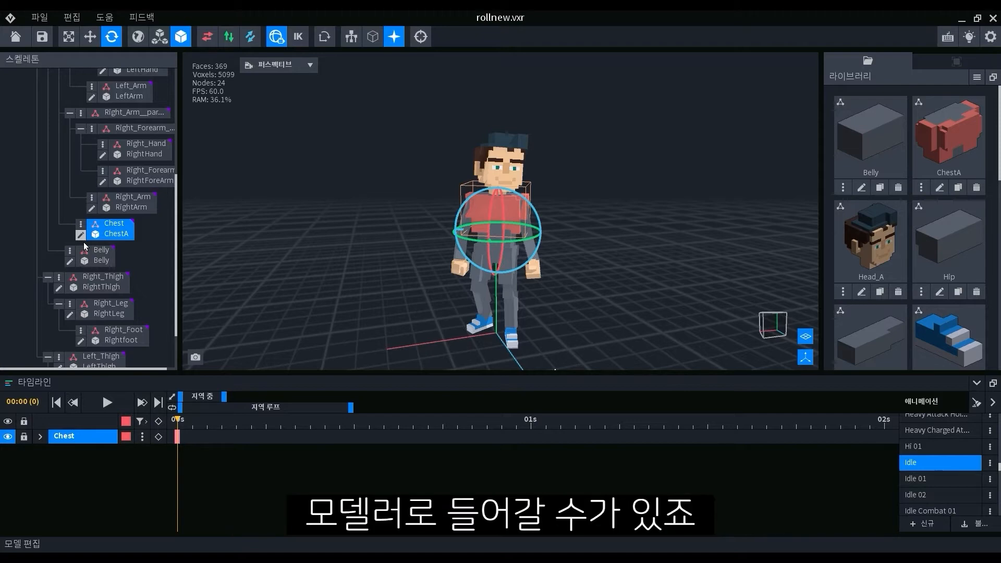
click(82, 240)
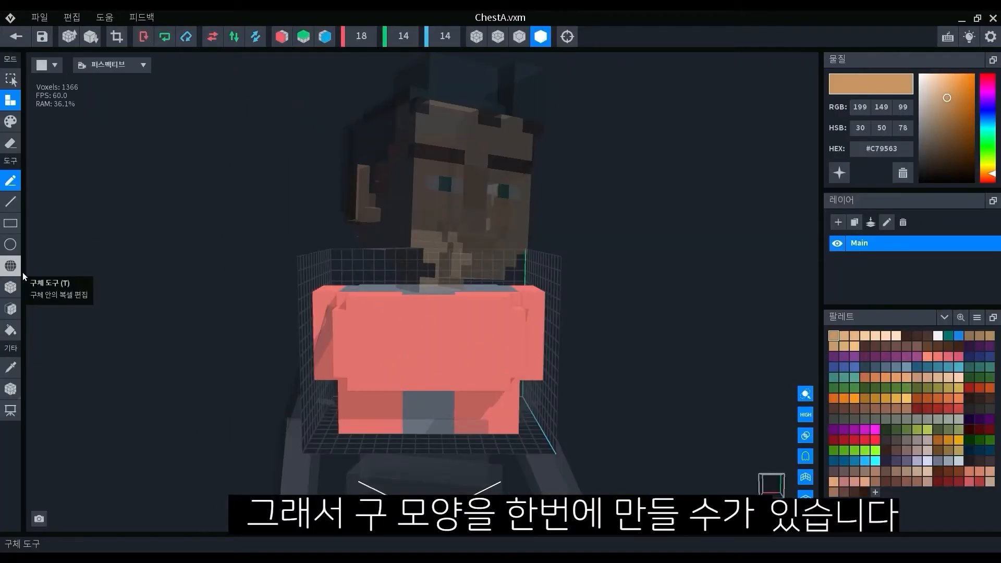
Step: Erase all voxels of the chest model in Erase mode with the Rectangle tool
mouse_move(409, 373)
right_down()
mouse_move(404, 348)
mouse_move(384, 345)
mouse_move(175, 199)
right_up()
click(10, 143)
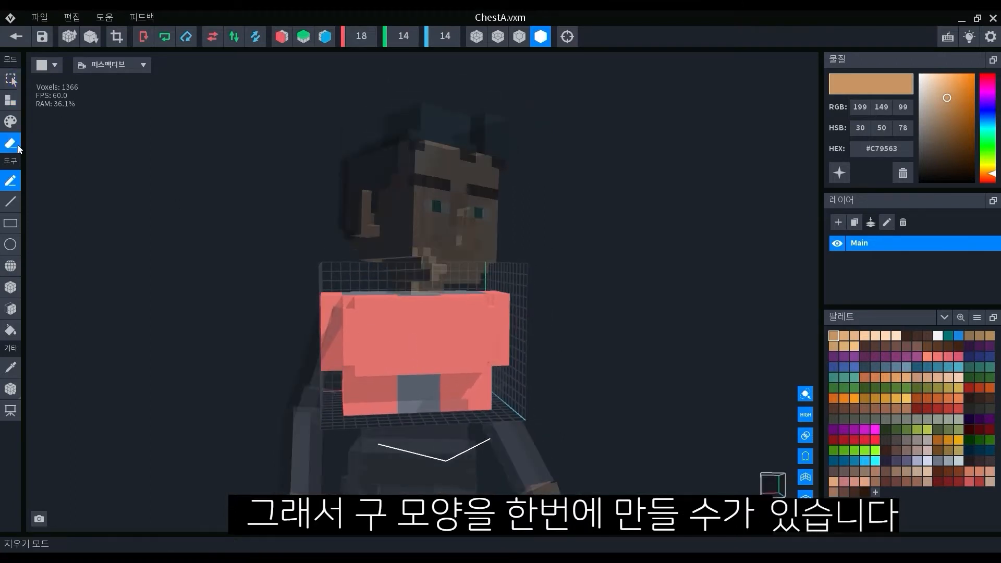
click(19, 227)
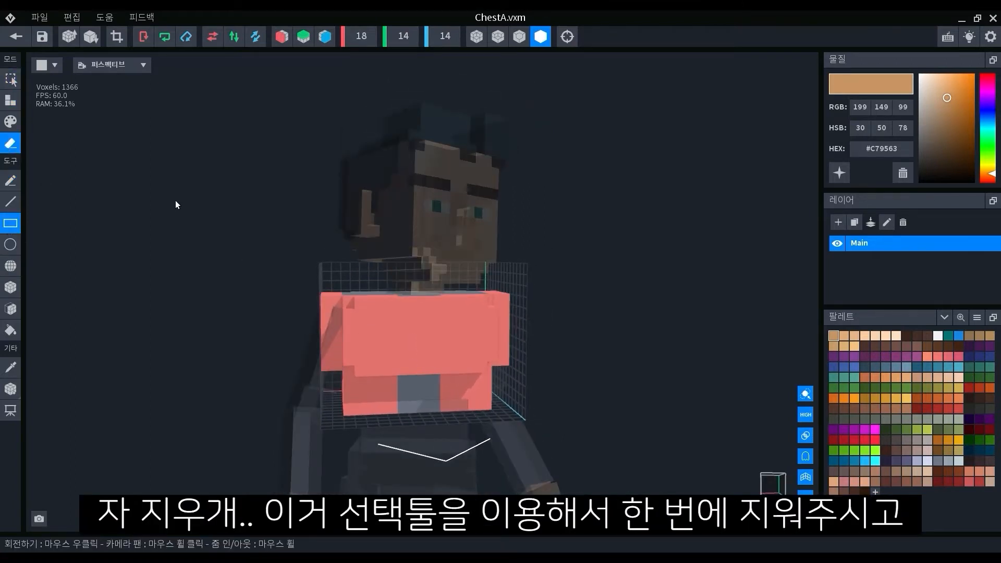
drag(175, 201, 683, 492)
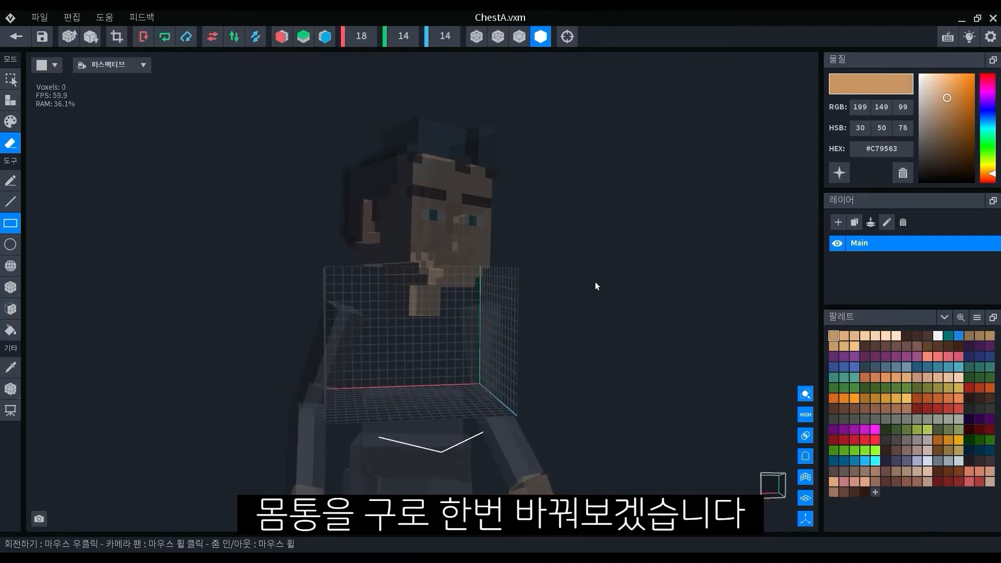
Step: Build a pink #DA5A76 sphere inside the empty chest volume with the Sphere tool, keeping its proportions uniform
click(963, 360)
drag(375, 307, 478, 417)
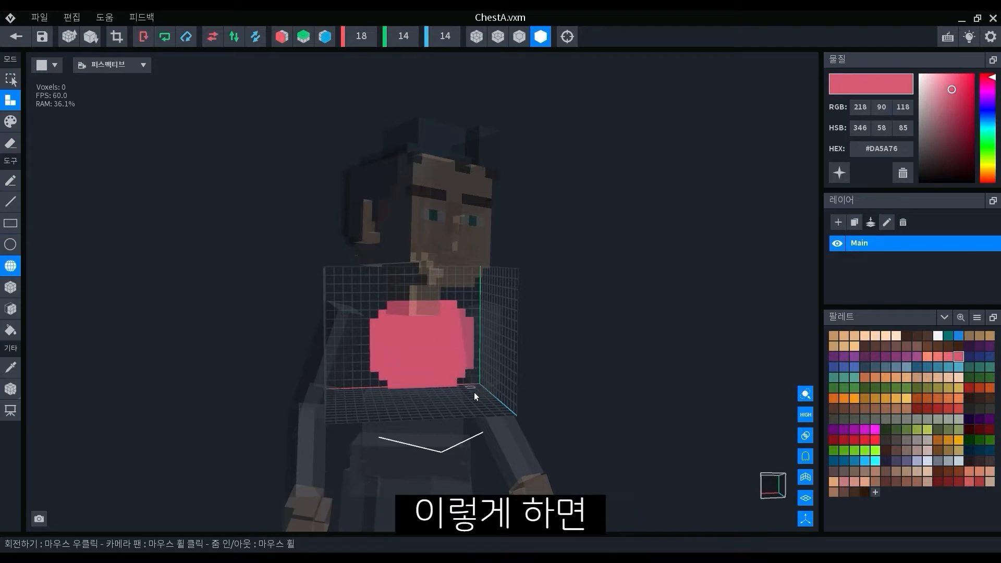
right_drag(438, 344, 433, 334)
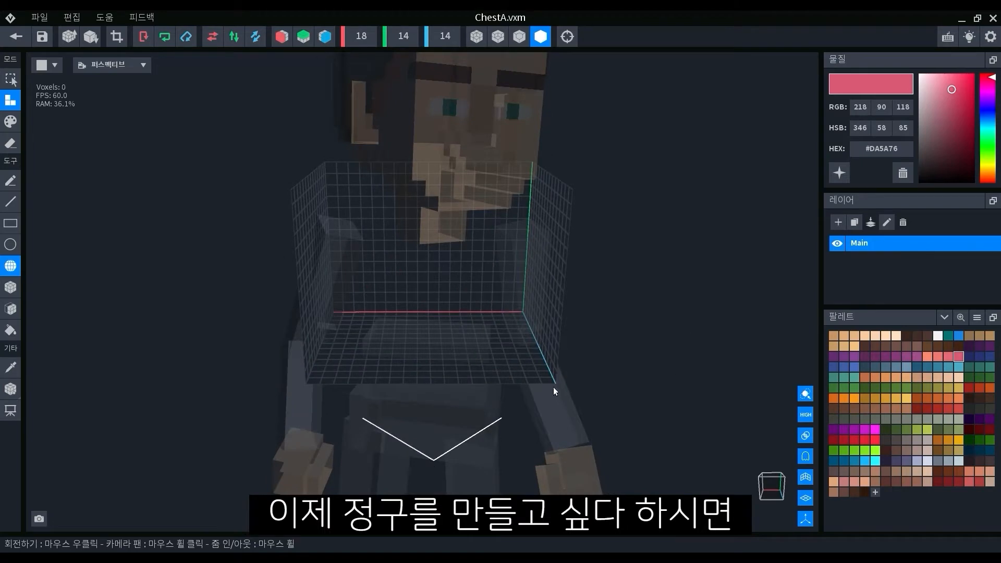
shift+drag(362, 204, 506, 358)
right_drag(406, 345, 406, 340)
right_drag(405, 341, 406, 341)
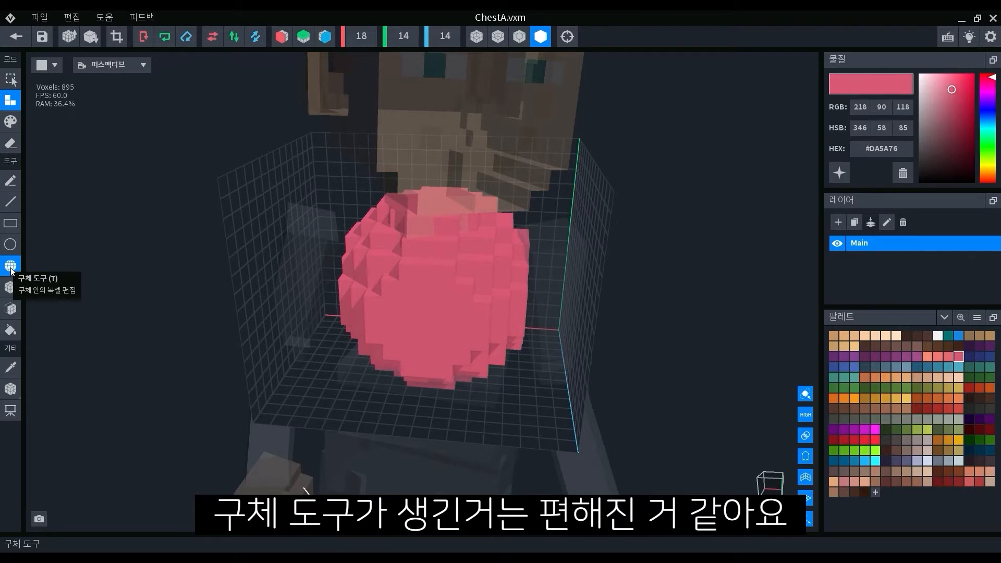
Step: Try erasing small round areas from the front of the pink sphere with the Circle tool
click(11, 245)
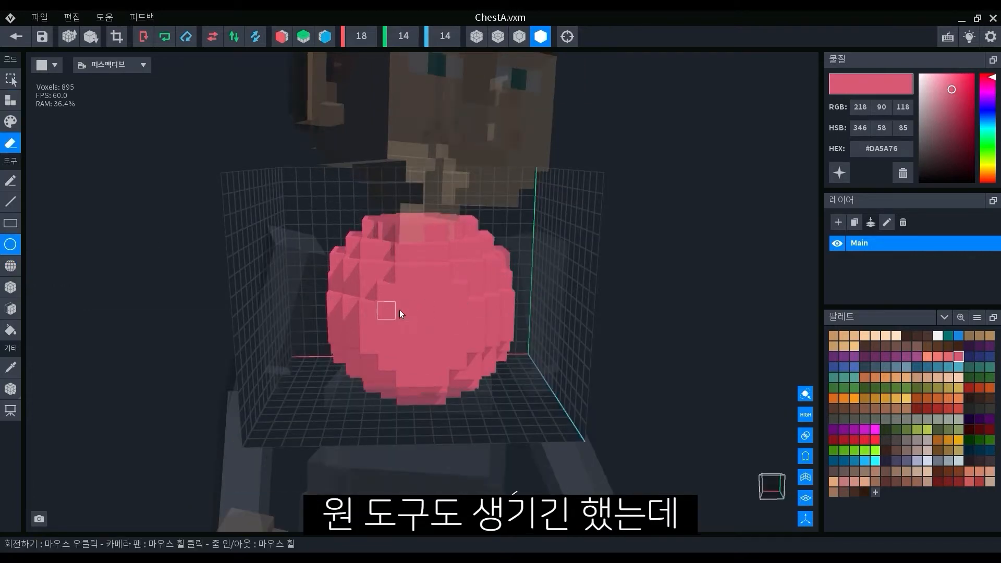
drag(438, 348, 441, 346)
right_drag(464, 349, 456, 341)
scroll(456, 341, up, 2)
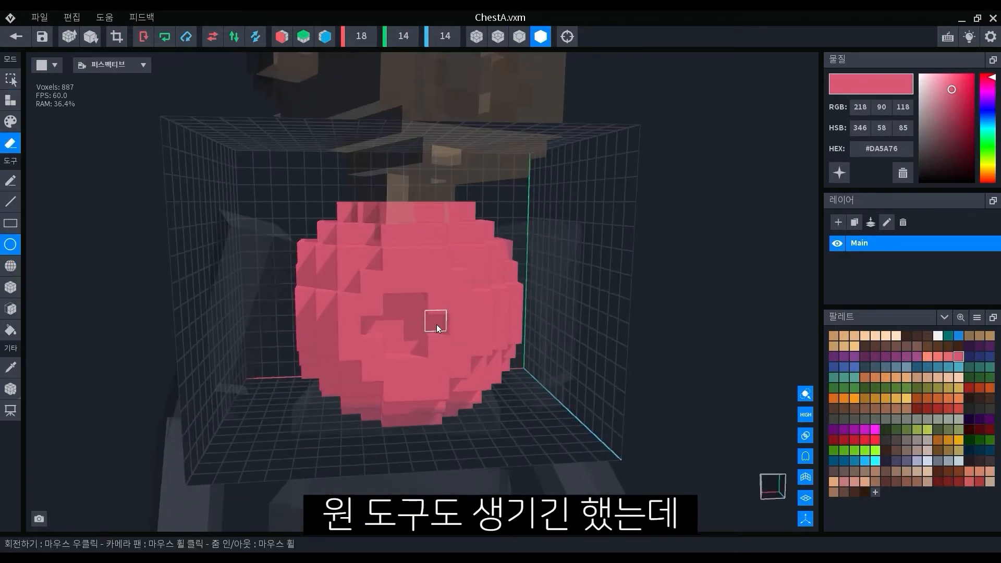
drag(418, 307, 455, 346)
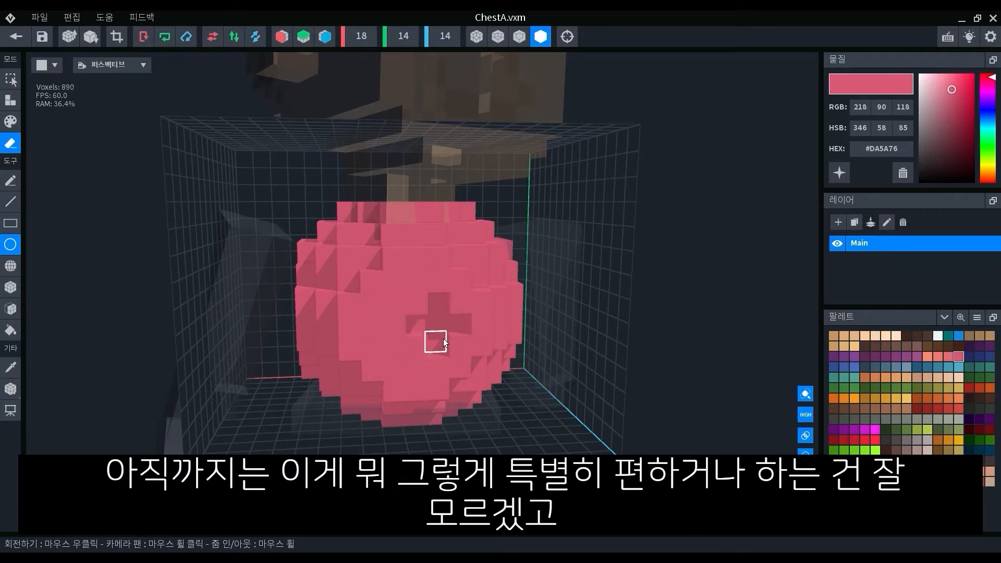
drag(393, 319, 464, 377)
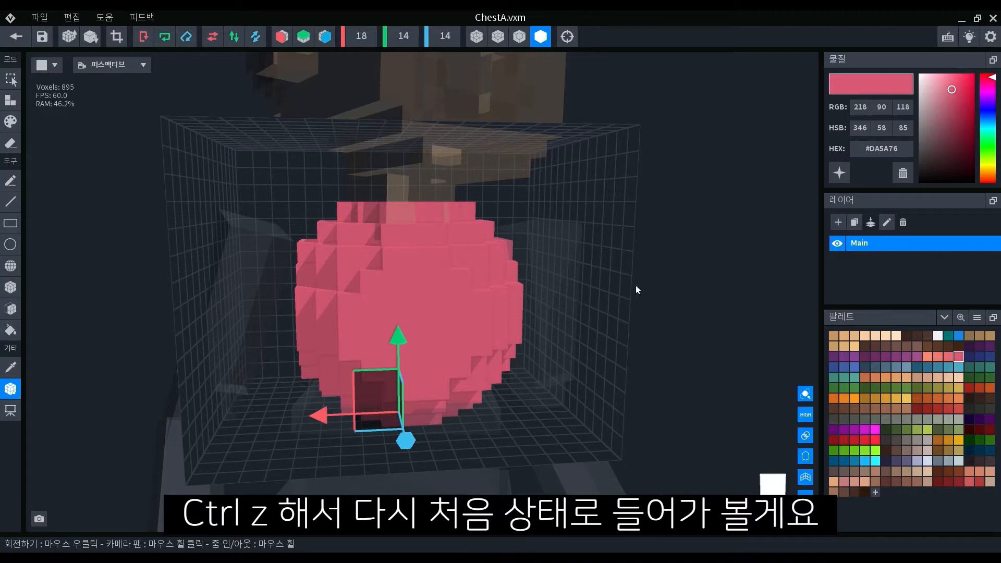
Step: Undo the sphere and the chest erasure to bring back the original chest shape
key(ctrl+z)
key(ctrl+z)
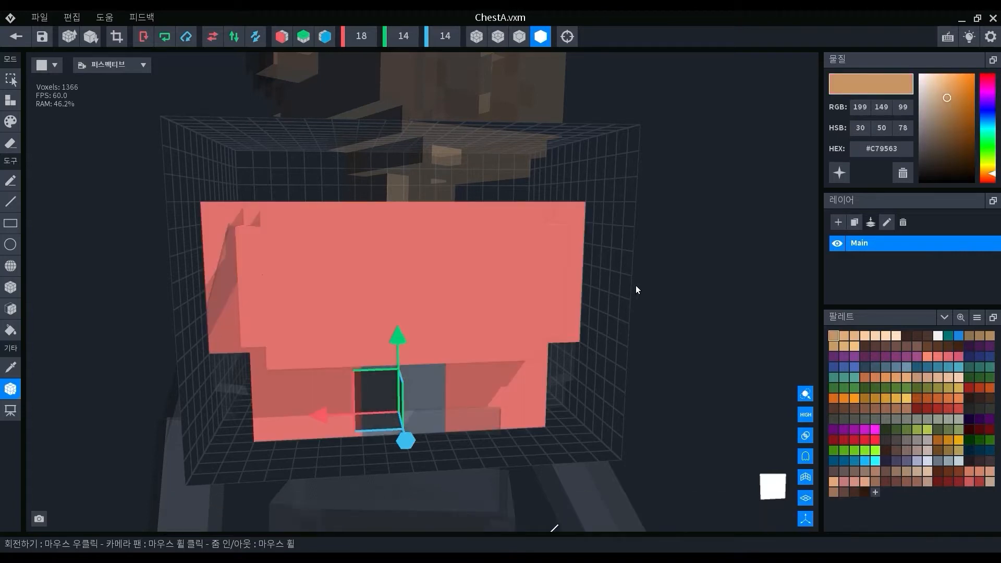
scroll(598, 311, down, 5)
key(e)
mouse_move(599, 311)
right_down()
mouse_move(507, 346)
mouse_move(428, 339)
right_up()
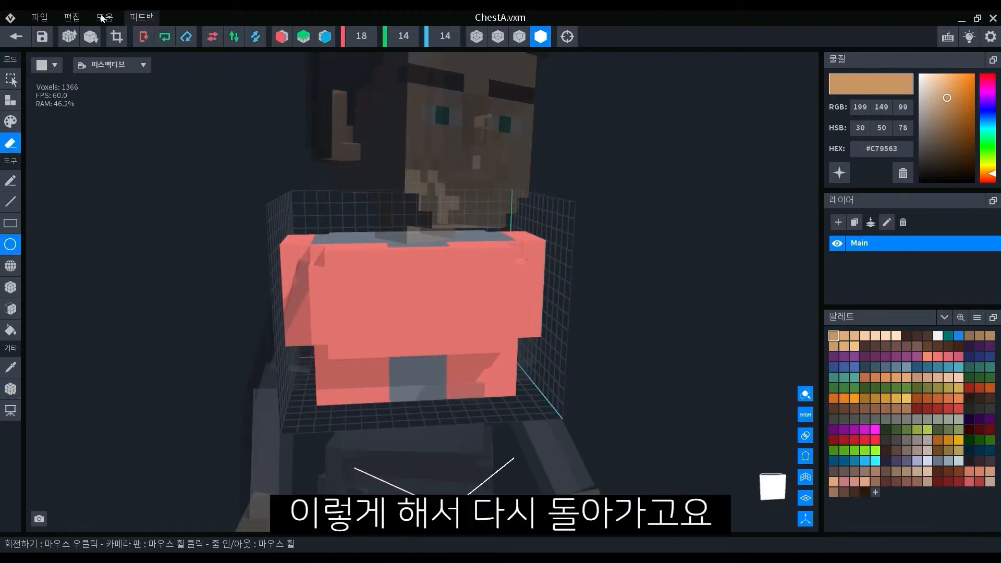
Step: Return to the rollnew asset and open the head's Head_A model for voxel editing
click(16, 36)
click(391, 219)
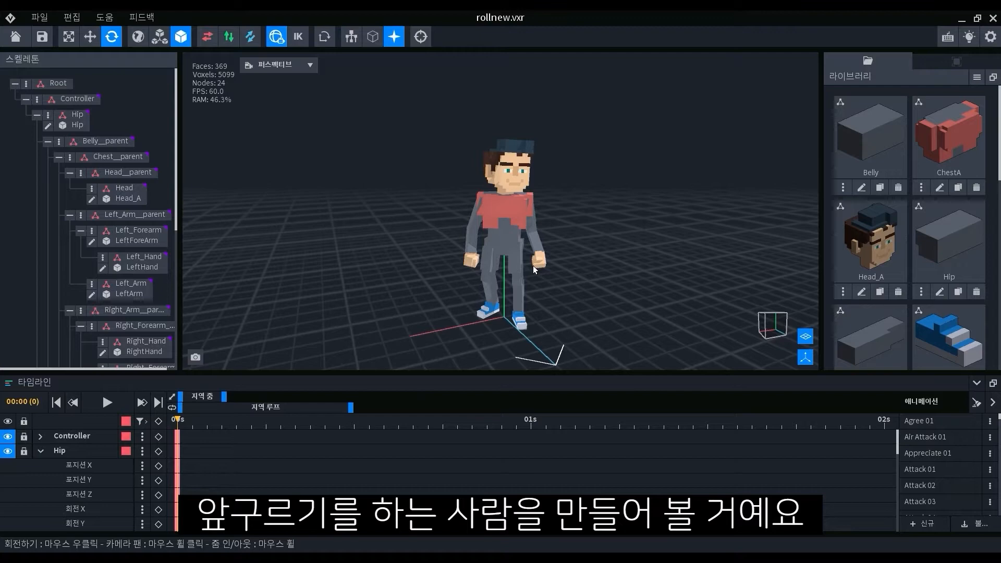
scroll(533, 182, up, 2)
click(534, 183)
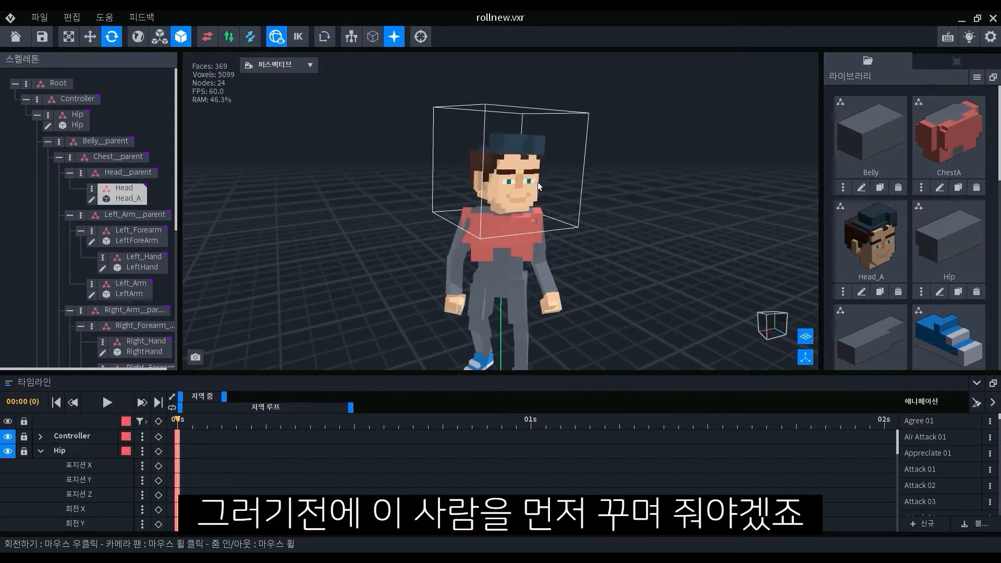
click(547, 165)
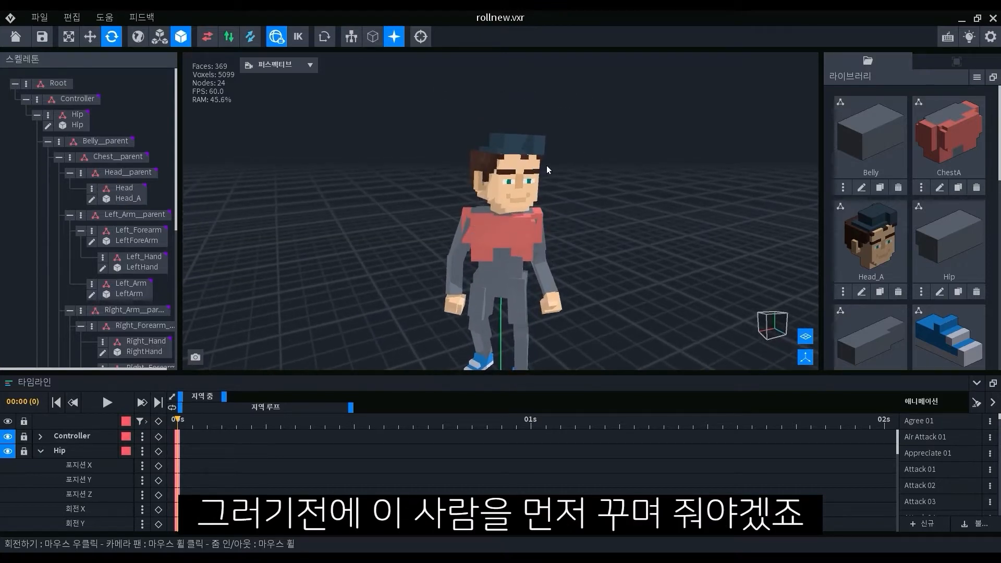
click(546, 165)
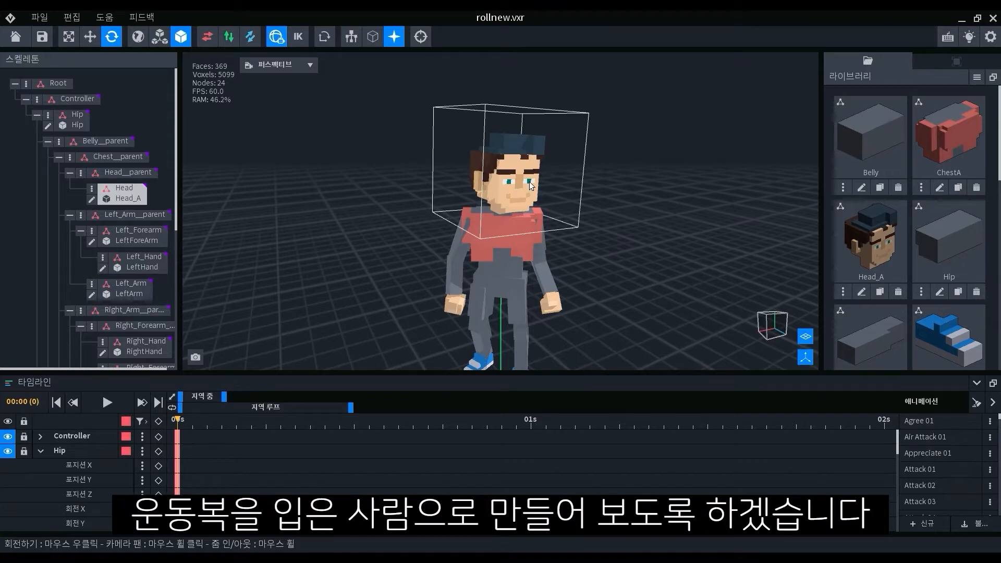
click(545, 166)
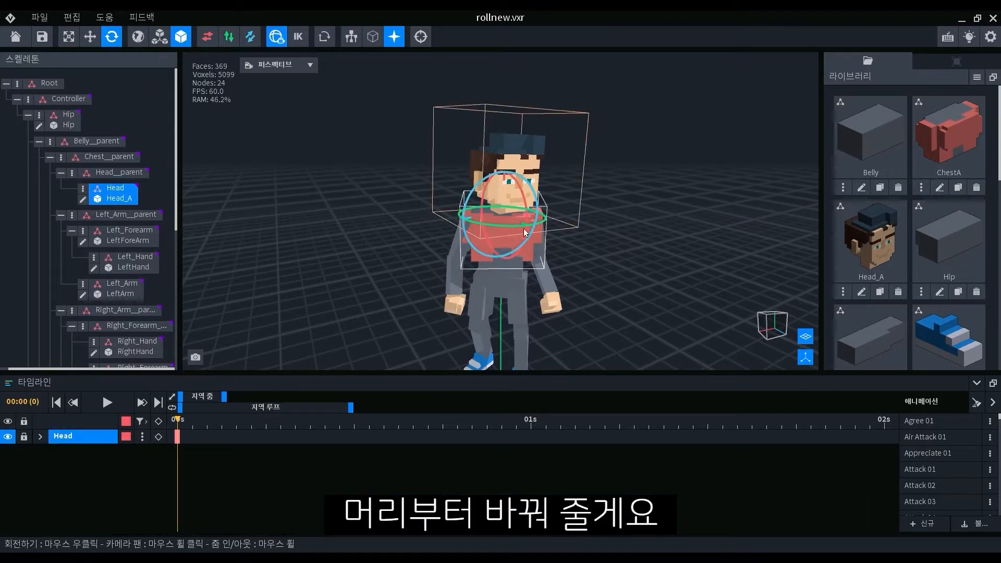
click(83, 199)
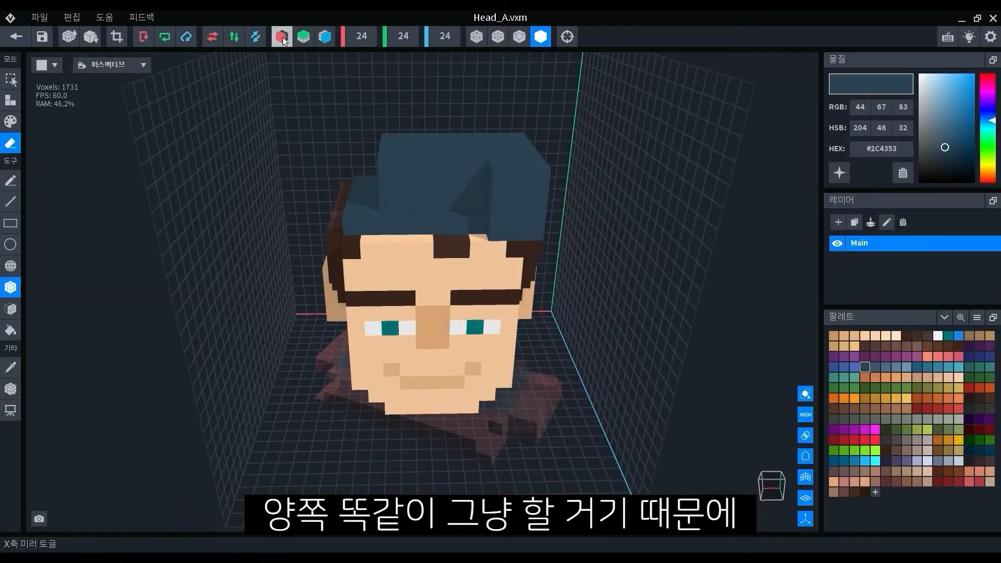
Step: Turn on X-axis mirroring and erase the whole dark blue cap from the head
click(282, 37)
mouse_move(432, 152)
right_down()
mouse_move(448, 198)
mouse_move(414, 133)
right_up()
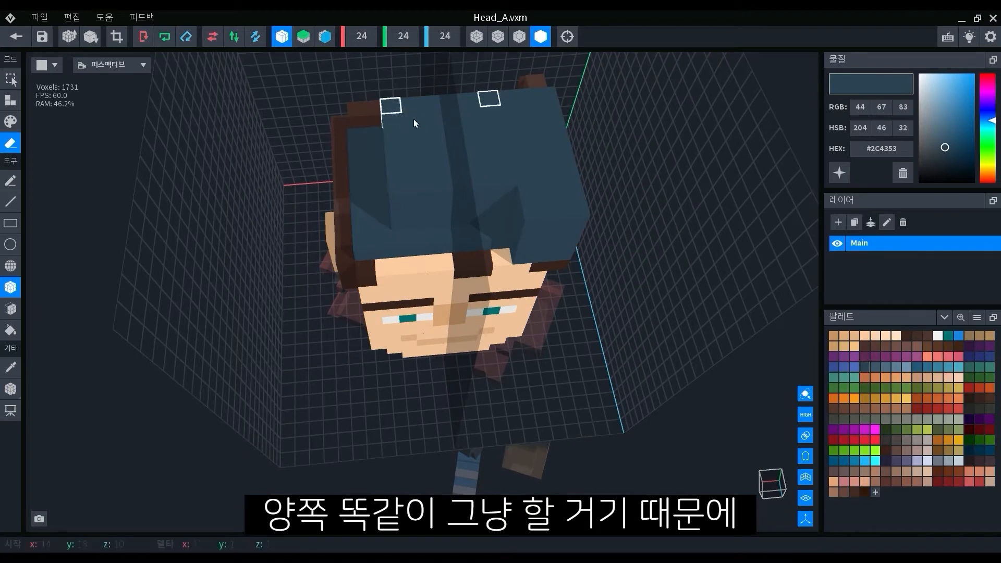
drag(414, 119, 577, 251)
right_drag(577, 250, 514, 214)
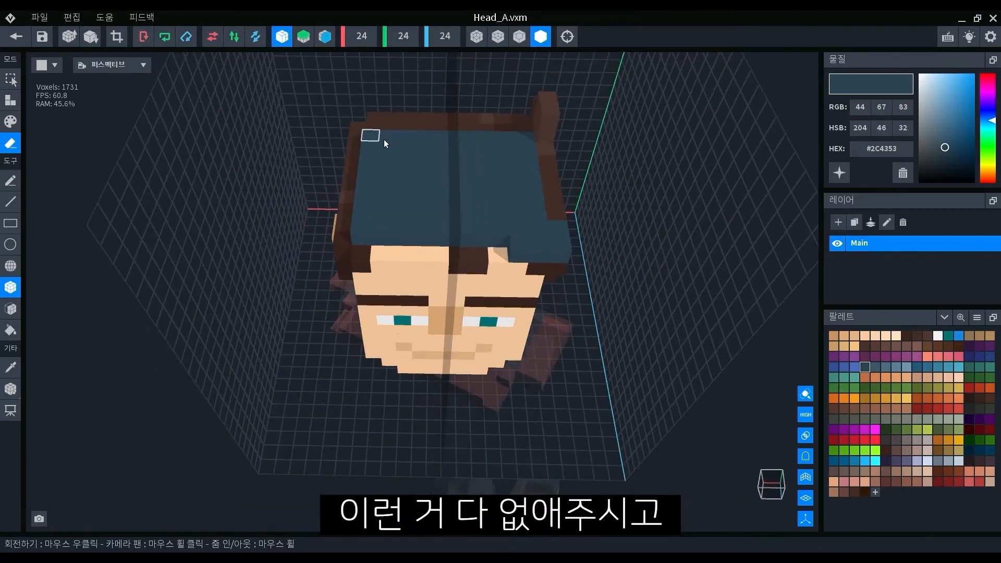
mouse_move(369, 137)
mouse_down()
mouse_move(546, 246)
mouse_move(564, 240)
mouse_up()
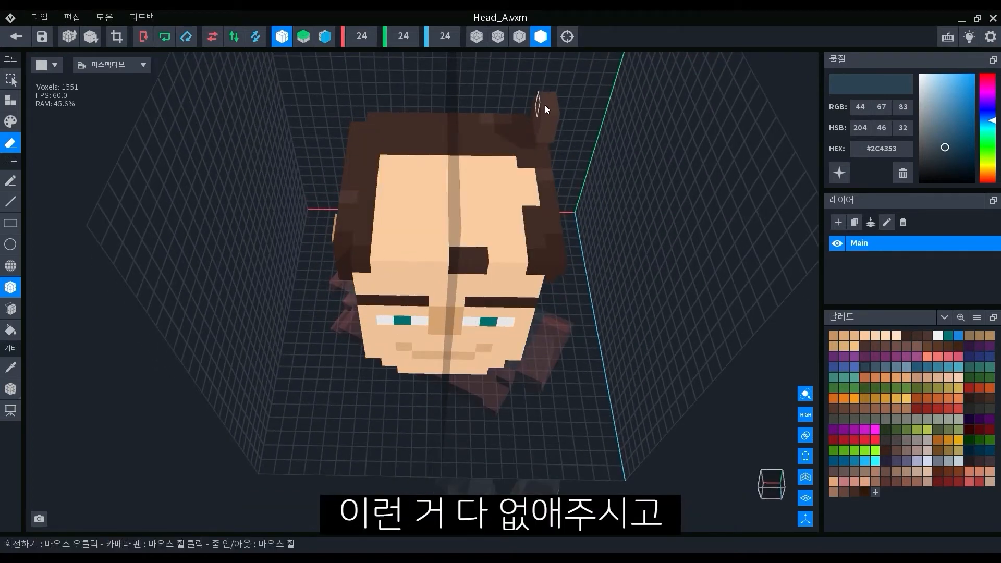
Step: Erase the brown tuft sticking up at the back of the head and the small clump beside the forehead
click(559, 140)
right_drag(505, 290, 517, 266)
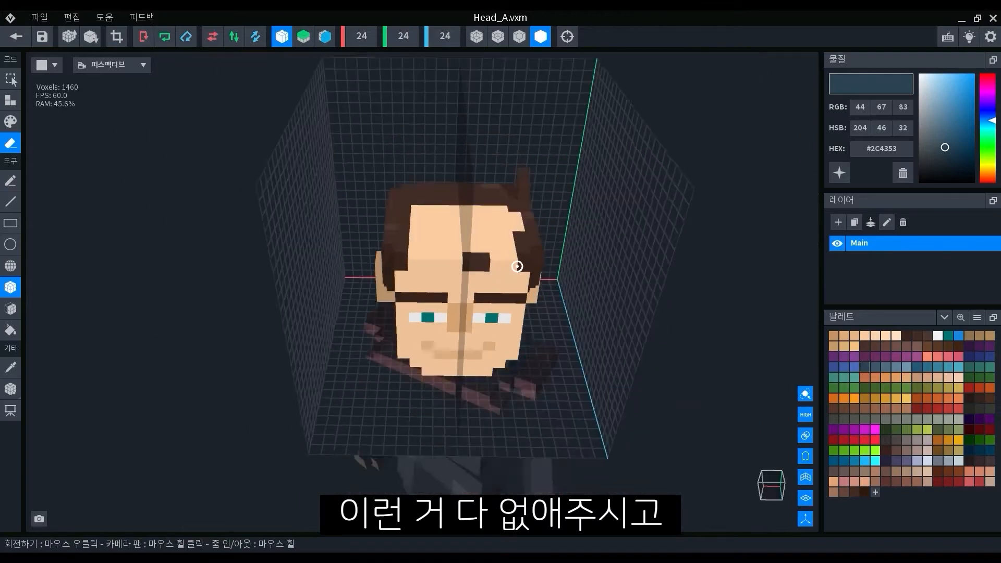
scroll(517, 266, up, 3)
drag(531, 140, 543, 163)
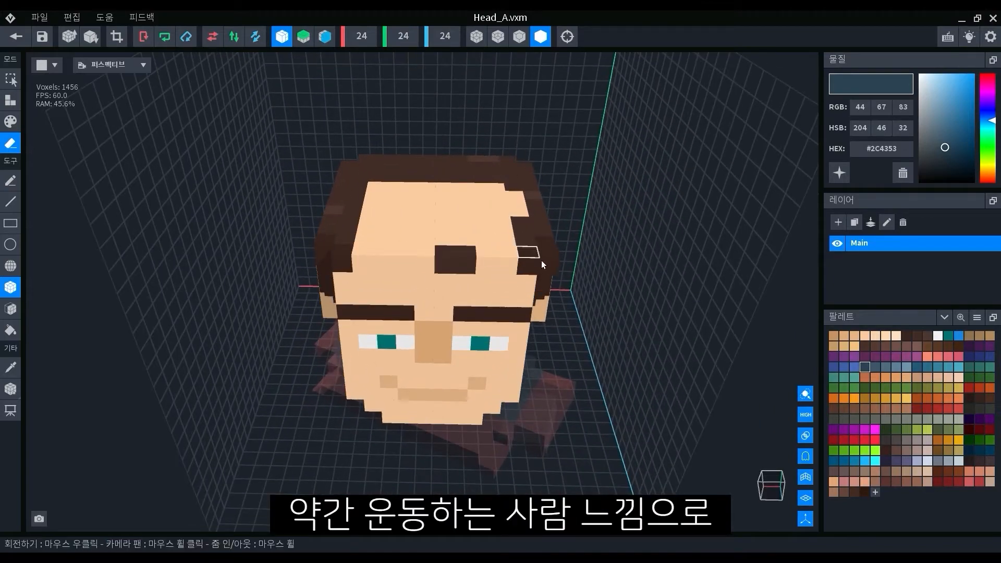
Step: Rebuild the hair in dark brown #48302B, covering the bald top and forming bangs down to the eyebrows
click(865, 347)
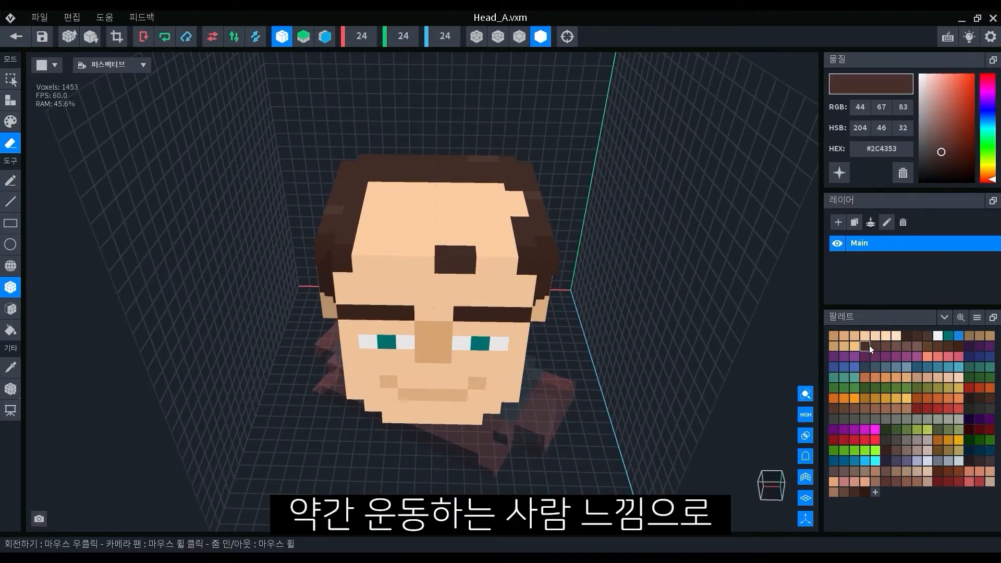
click(11, 122)
mouse_move(364, 167)
mouse_down()
mouse_move(557, 267)
mouse_move(559, 281)
mouse_move(549, 274)
mouse_up()
mouse_move(550, 275)
right_down()
mouse_move(492, 342)
mouse_move(366, 329)
mouse_move(335, 312)
right_up()
drag(335, 312, 471, 320)
scroll(438, 306, up, 2)
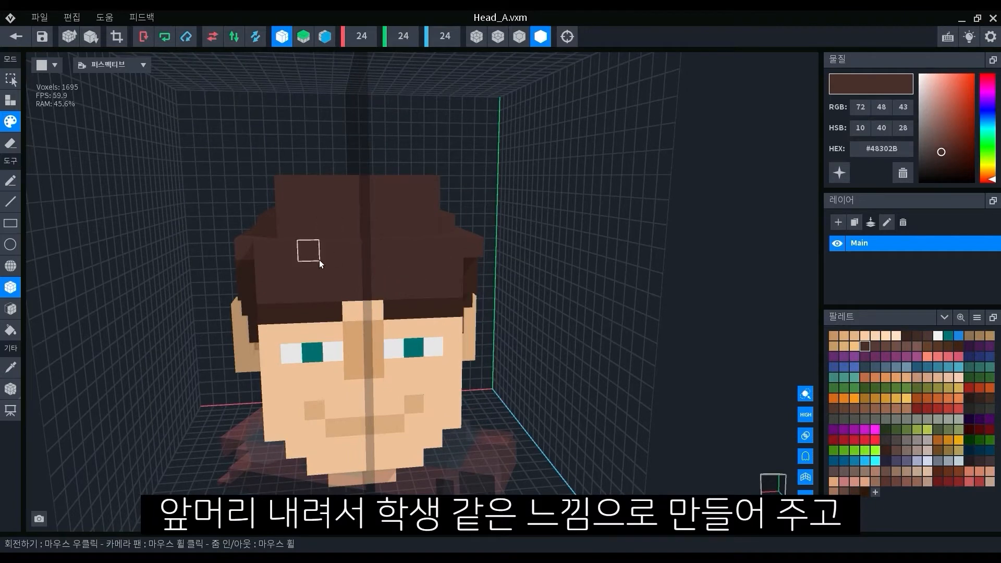
Step: Rebuild the face in skin tone #F9CC9F with a flat front, dark eyebrows, white eyes with dark pupils, a nose and a pink mouth
click(11, 101)
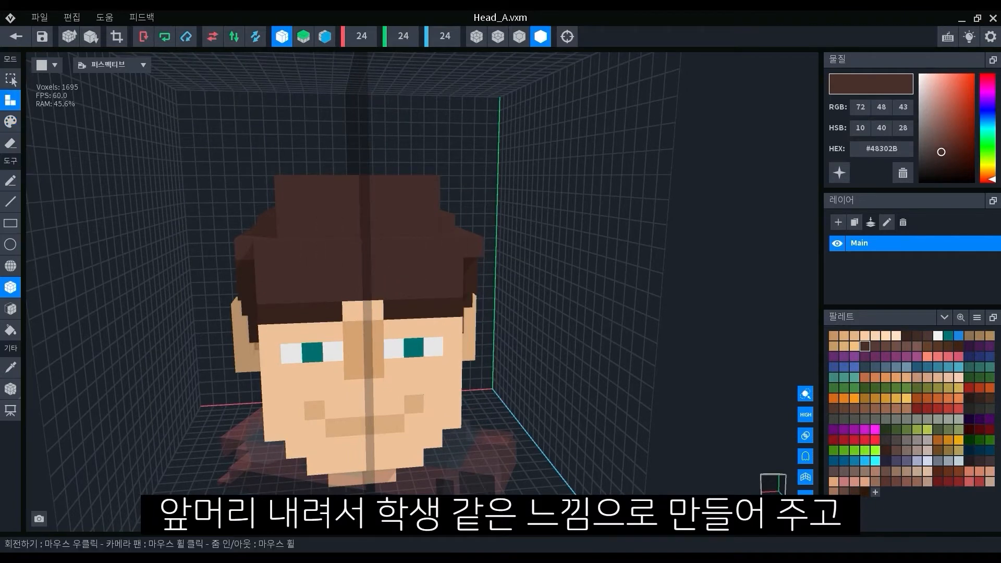
click(877, 348)
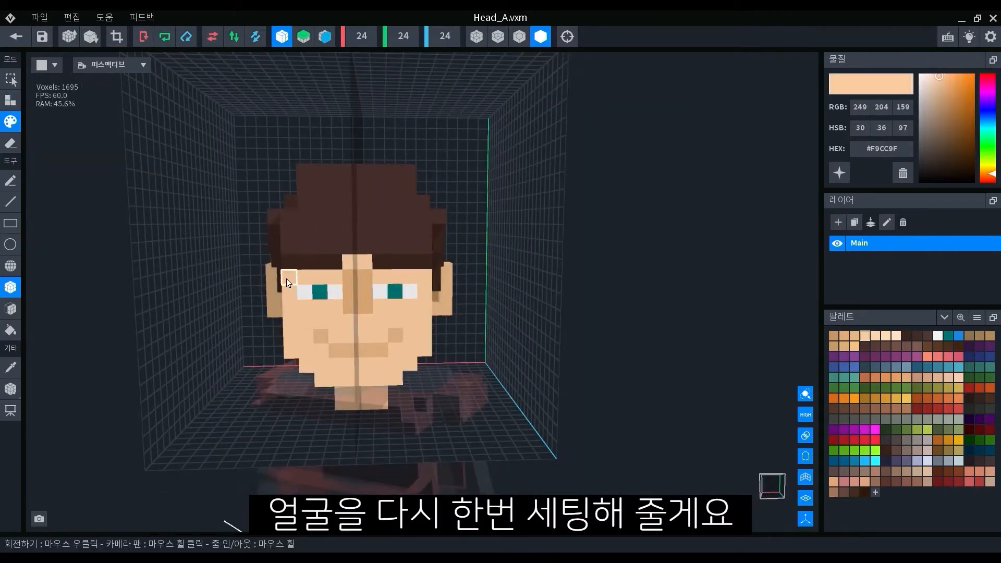
drag(289, 263, 306, 263)
drag(350, 291, 409, 358)
mouse_move(409, 357)
right_down()
mouse_move(349, 339)
mouse_move(349, 304)
right_up()
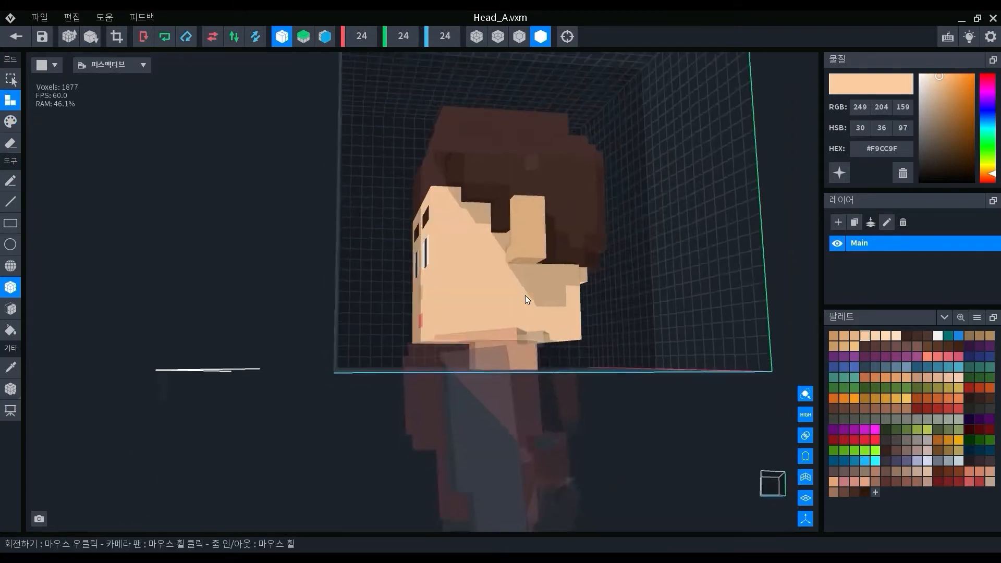
mouse_move(525, 295)
right_down()
mouse_move(548, 293)
mouse_move(410, 277)
mouse_move(430, 280)
right_up()
Step: Erase voxels along both lower sides of the face to taper the jaw in steps toward the chin
click(12, 146)
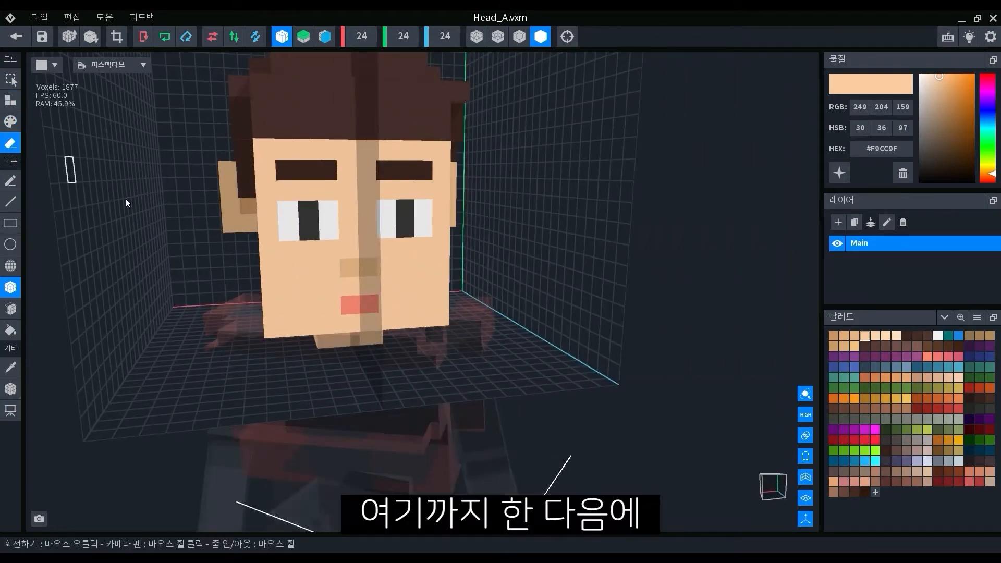
mouse_move(394, 391)
right_down()
mouse_move(365, 339)
mouse_move(280, 282)
right_up()
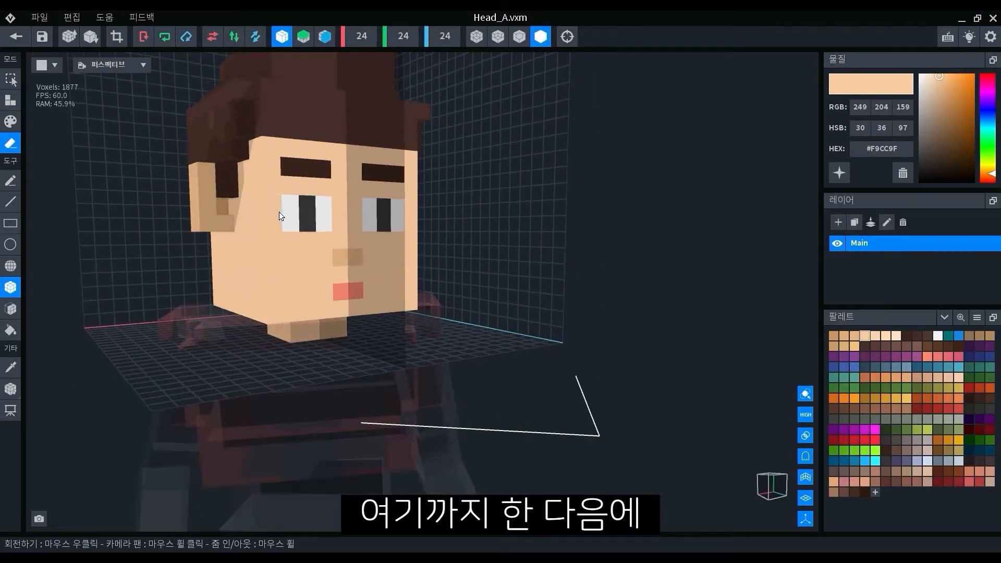
mouse_move(269, 277)
mouse_down()
mouse_move(284, 331)
mouse_move(283, 319)
mouse_up()
mouse_move(283, 319)
right_down()
mouse_move(245, 311)
mouse_move(224, 321)
mouse_move(402, 313)
mouse_move(302, 313)
right_up()
click(295, 316)
mouse_move(285, 277)
mouse_down()
mouse_move(139, 285)
mouse_move(146, 313)
mouse_up()
mouse_move(296, 313)
right_down()
mouse_move(224, 312)
mouse_move(301, 313)
right_up()
drag(300, 313, 149, 316)
mouse_move(366, 313)
right_down()
mouse_move(292, 300)
mouse_move(292, 312)
mouse_move(314, 293)
mouse_move(278, 306)
right_up()
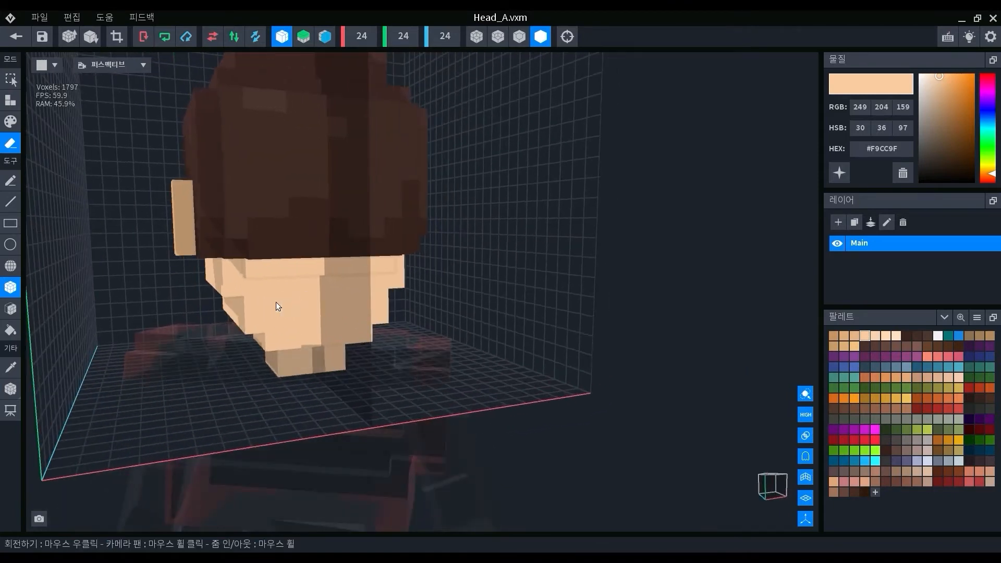
Step: Erase the protruding skin-coloured rows at the lower back of the head above the neck
drag(257, 308, 341, 314)
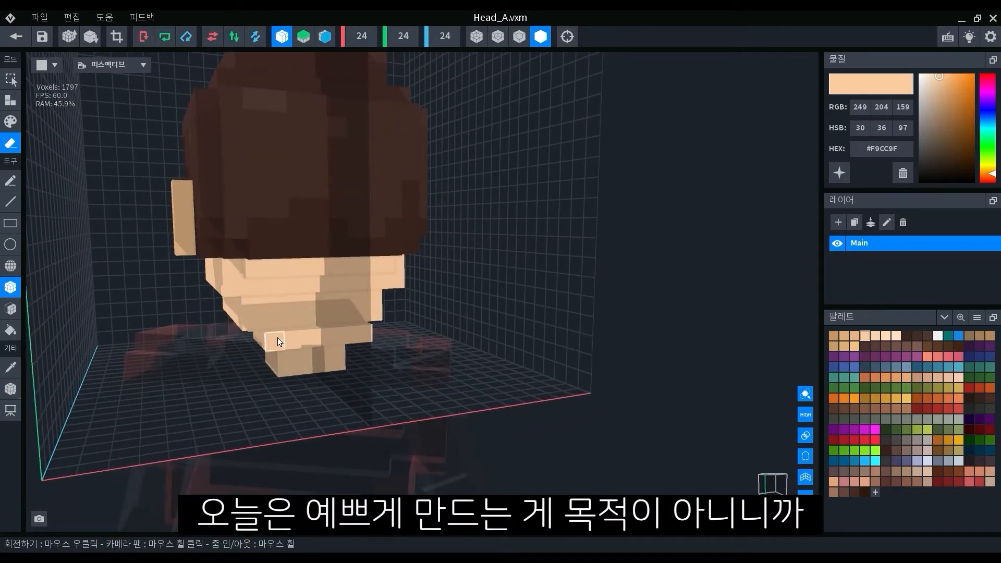
drag(277, 337, 346, 339)
mouse_move(345, 339)
right_down()
mouse_move(298, 335)
mouse_move(281, 349)
right_up()
drag(281, 346, 337, 344)
right_drag(337, 343, 311, 340)
scroll(313, 352, up, 3)
Step: Add a few #F9CC9F voxels around the neck beneath the head and save the head model
click(11, 99)
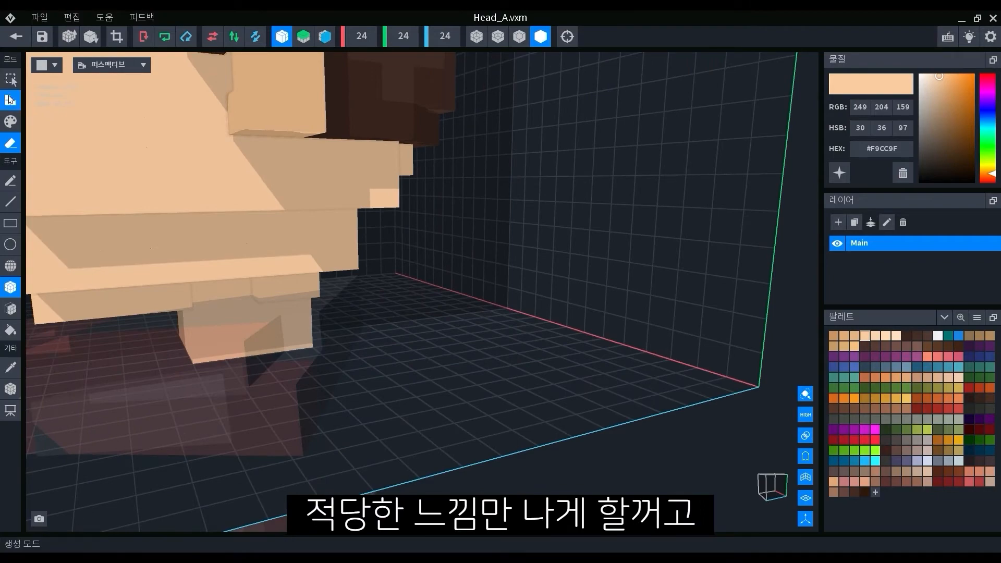
scroll(274, 328, down, 3)
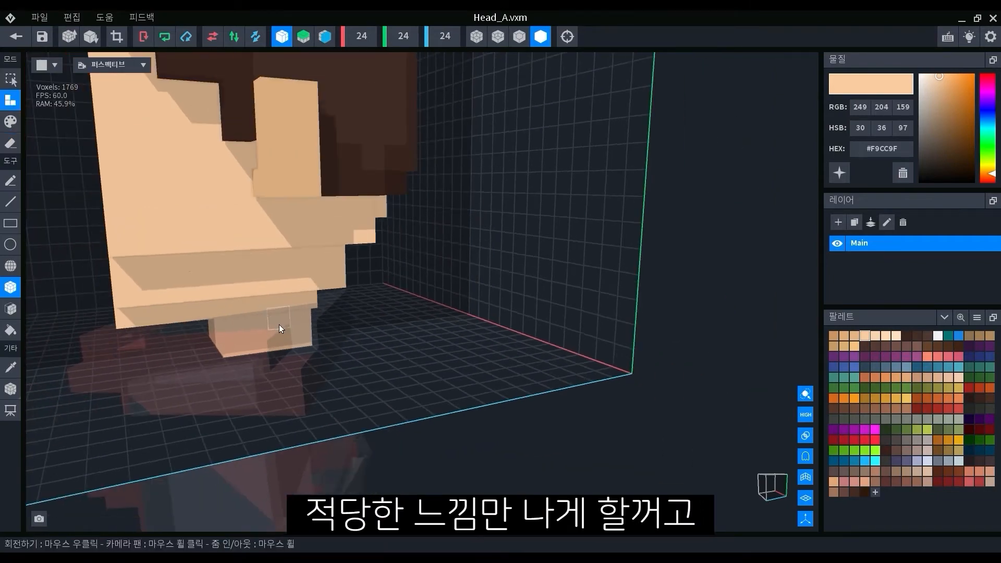
right_drag(277, 329, 290, 278)
key(ctrl+s)
middle_drag(290, 273, 407, 292)
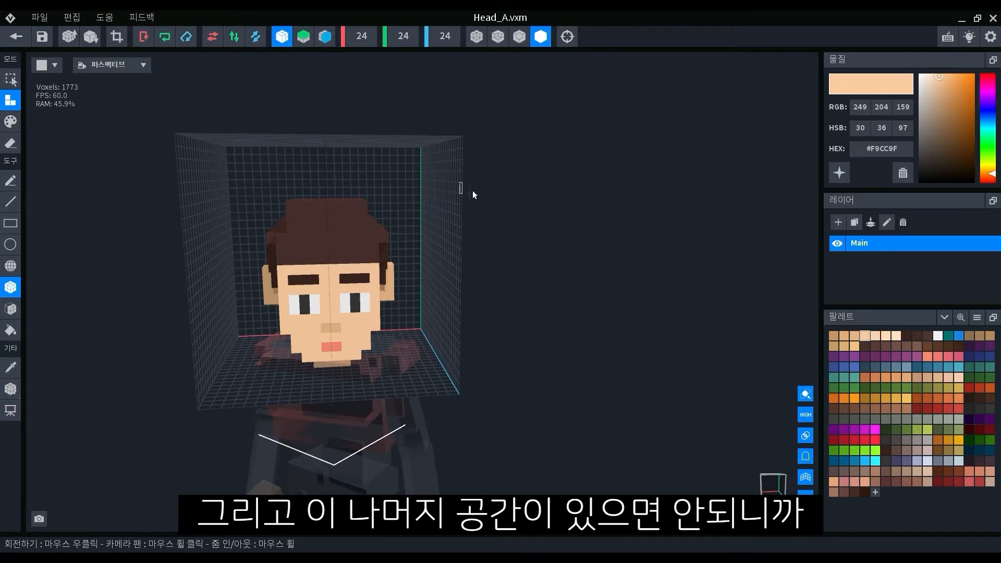
Step: Crop the head model's volume so it fits tightly around the head voxels
click(119, 46)
scroll(422, 327, down, 2)
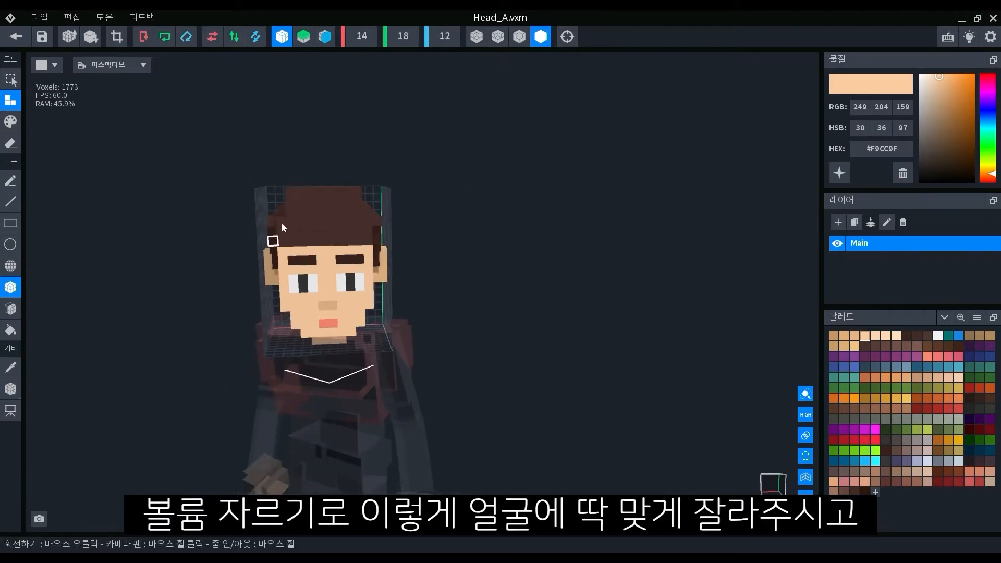
scroll(412, 307, down, 1)
middle_drag(311, 311, 358, 279)
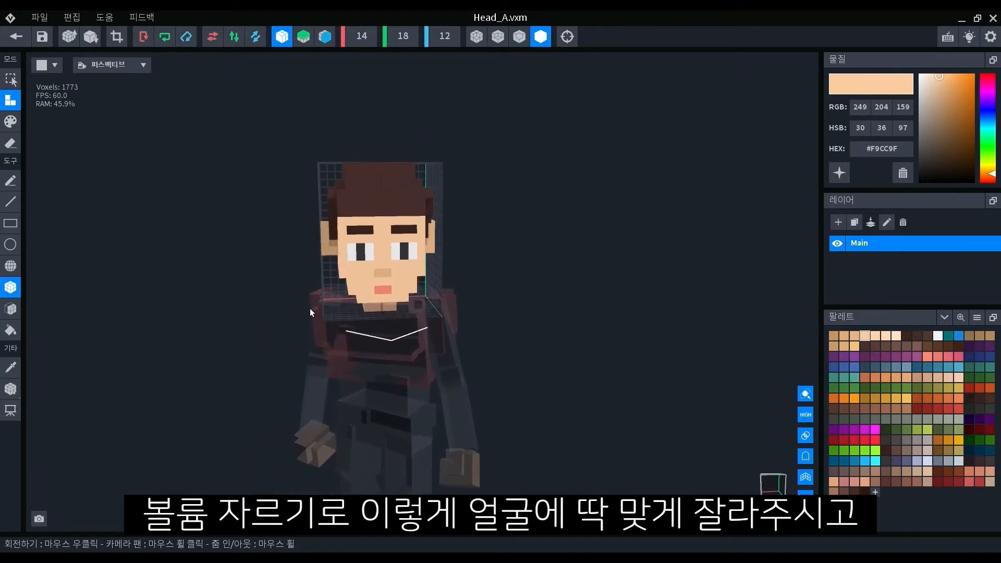
Step: Set the head's pivot to the floor of its volume, then save Head_A and return to the rig
right_click(22, 397)
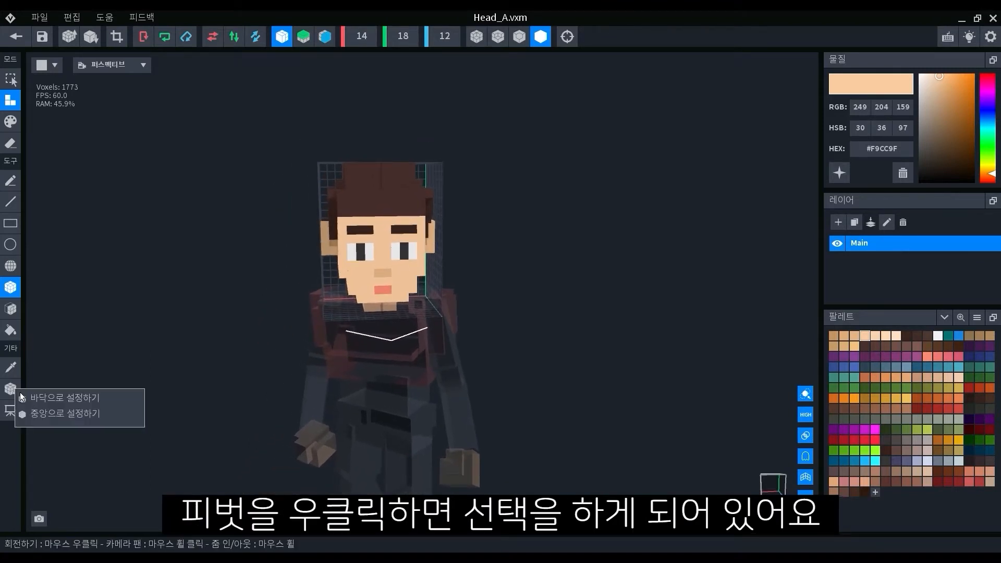
click(90, 413)
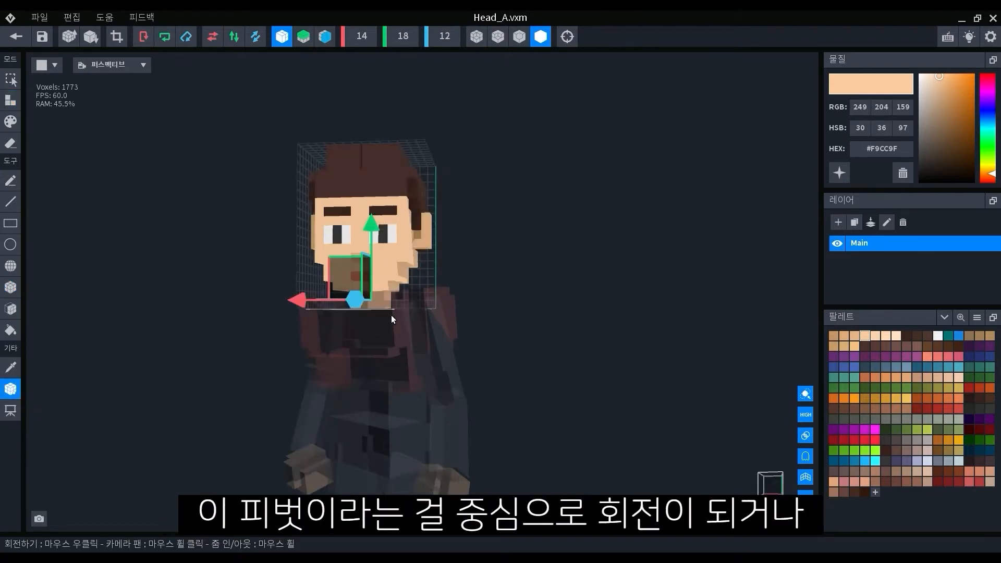
right_drag(388, 315, 376, 309)
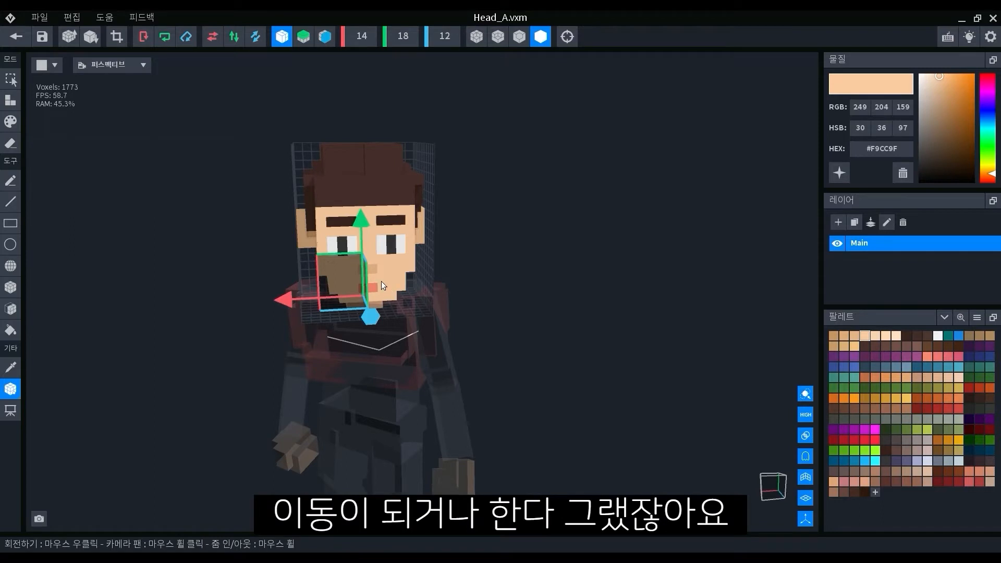
right_drag(380, 280, 396, 297)
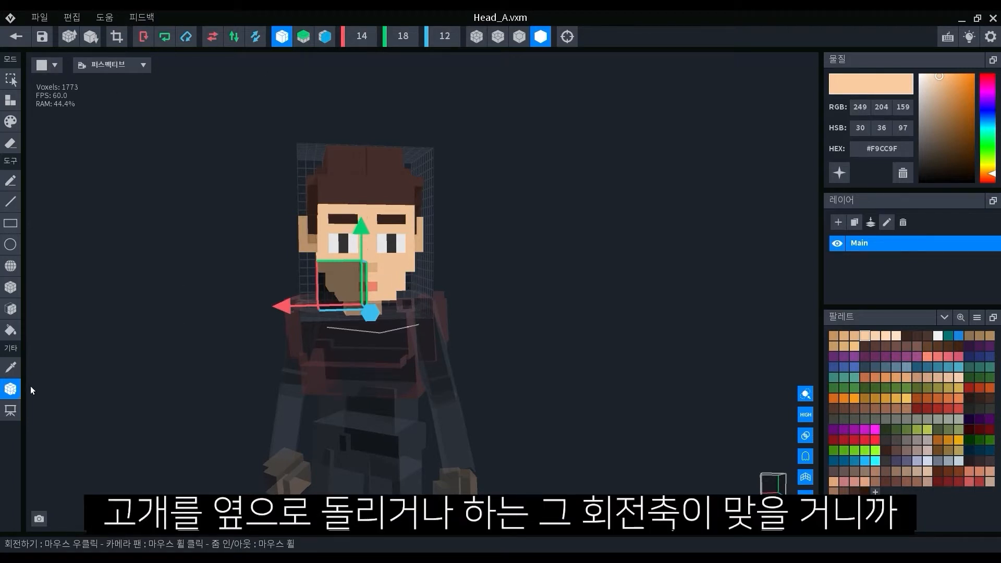
right_click(11, 396)
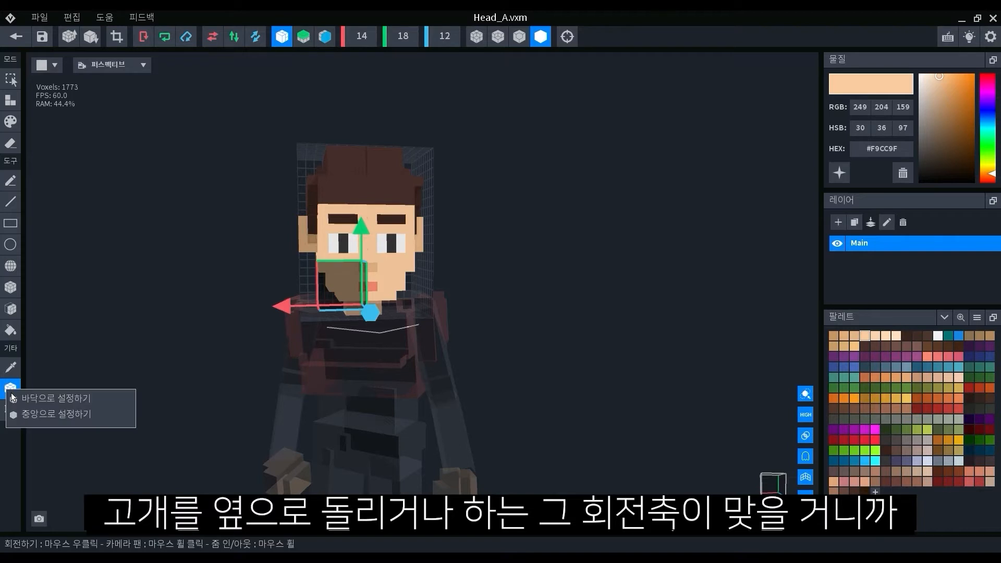
click(62, 398)
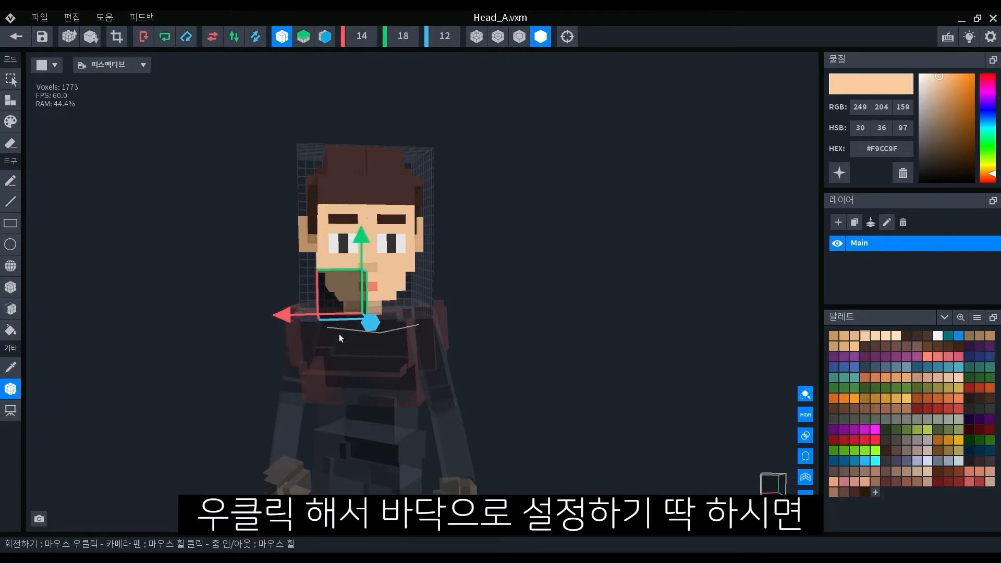
right_drag(359, 340, 364, 338)
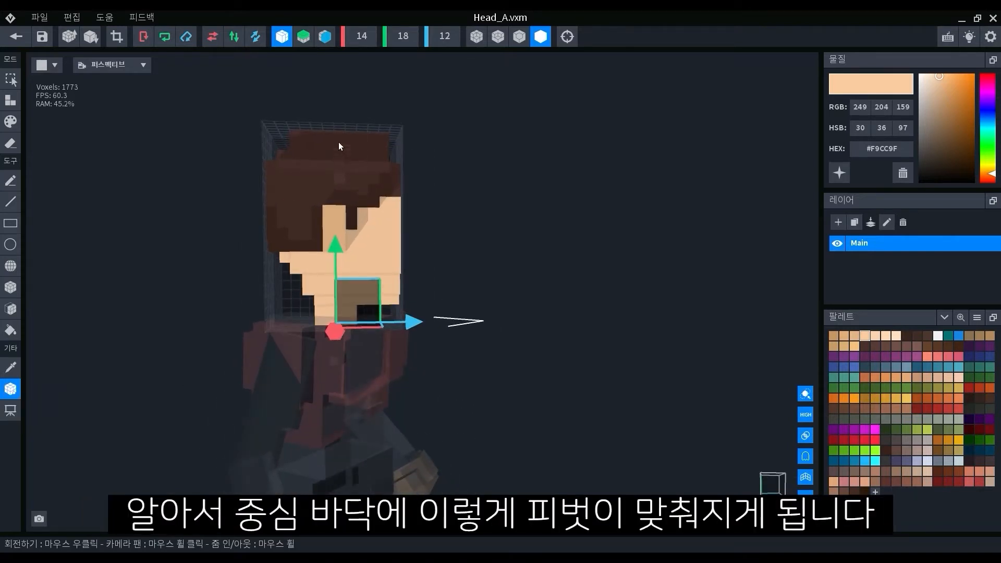
right_drag(288, 313, 425, 317)
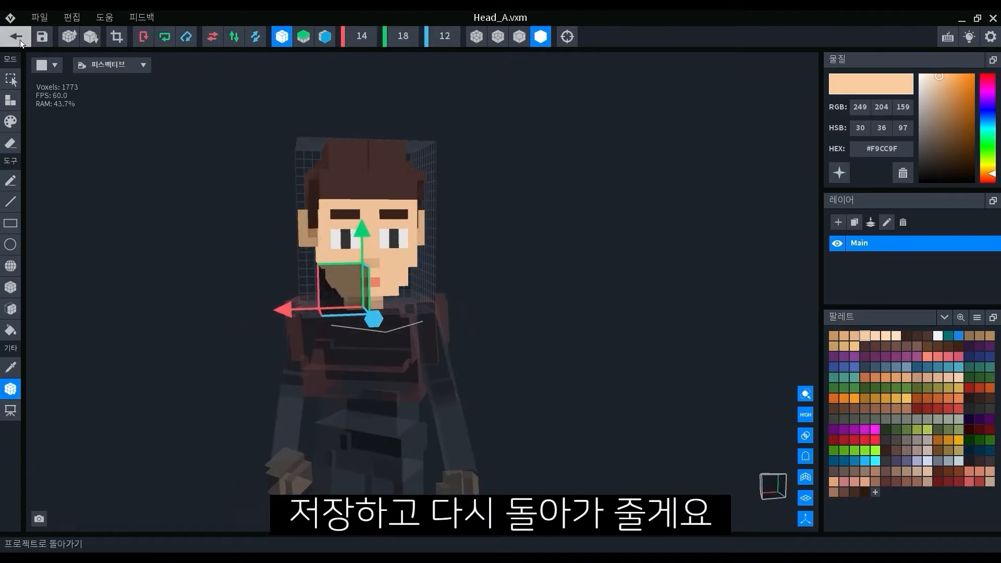
click(20, 40)
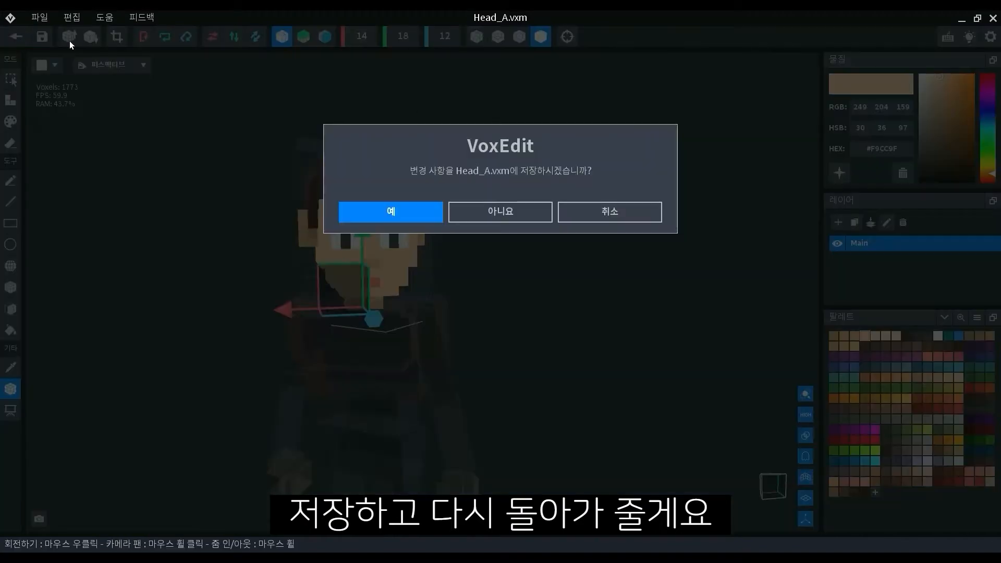
click(392, 219)
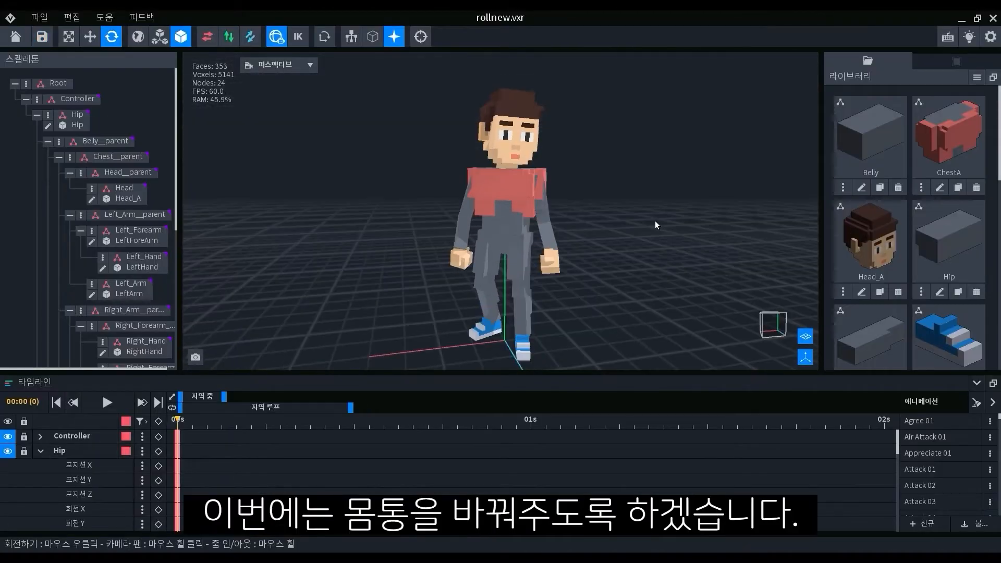
Step: Open the ChestA model and paint two shoulder straps and a wide central front area in #4C4646
double_click(526, 203)
click(898, 443)
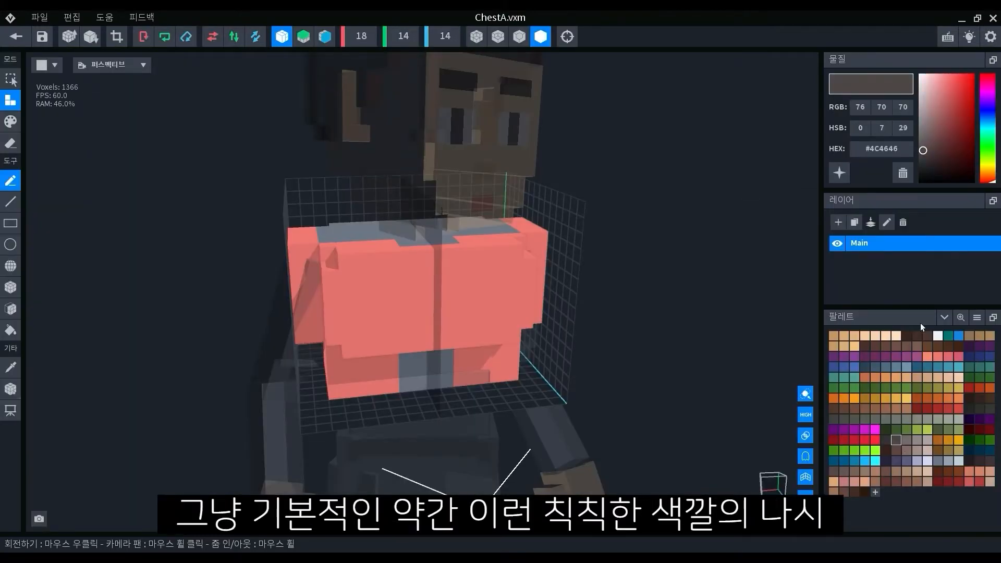
click(10, 121)
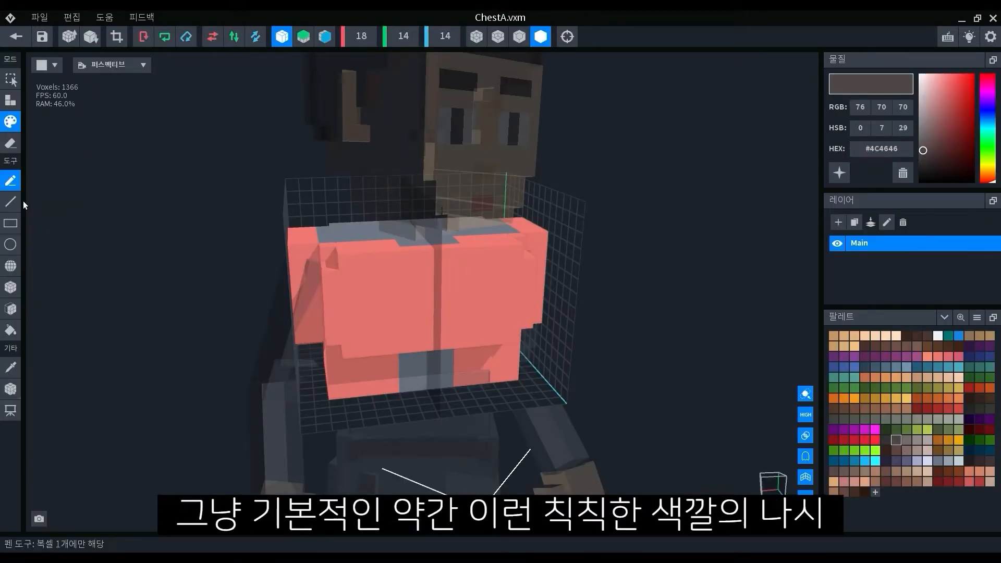
click(11, 287)
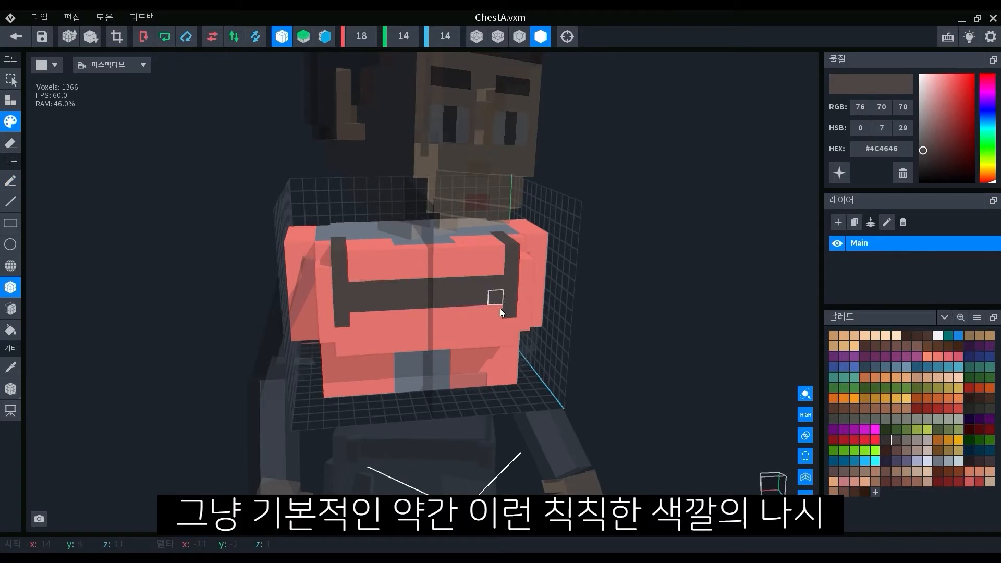
drag(500, 308, 381, 332)
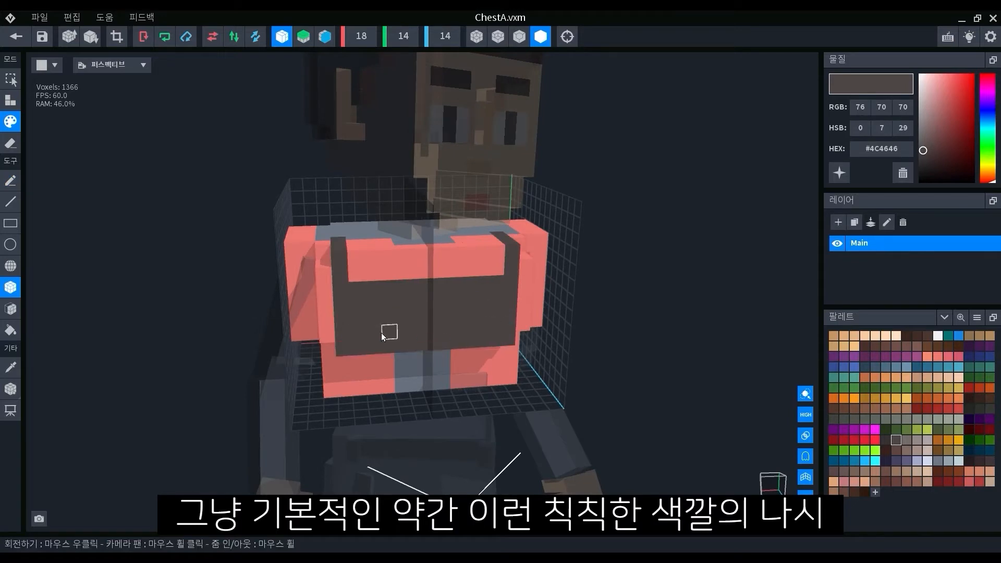
Step: Widen the painted straps and colour the lower torso in #4C4646 to complete the sleeveless top's front
right_drag(381, 333, 315, 245)
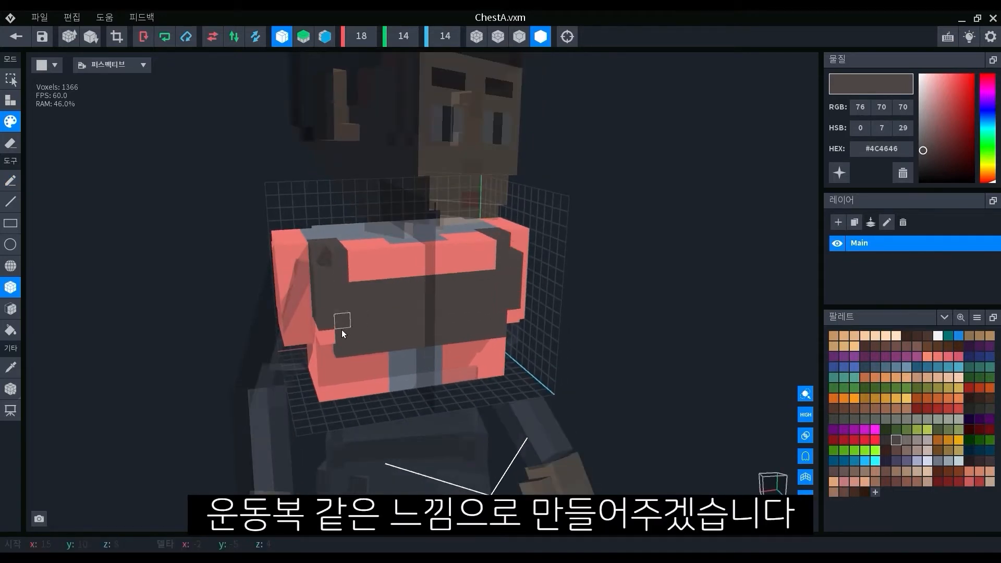
middle_drag(355, 349, 331, 324)
right_drag(344, 313, 320, 311)
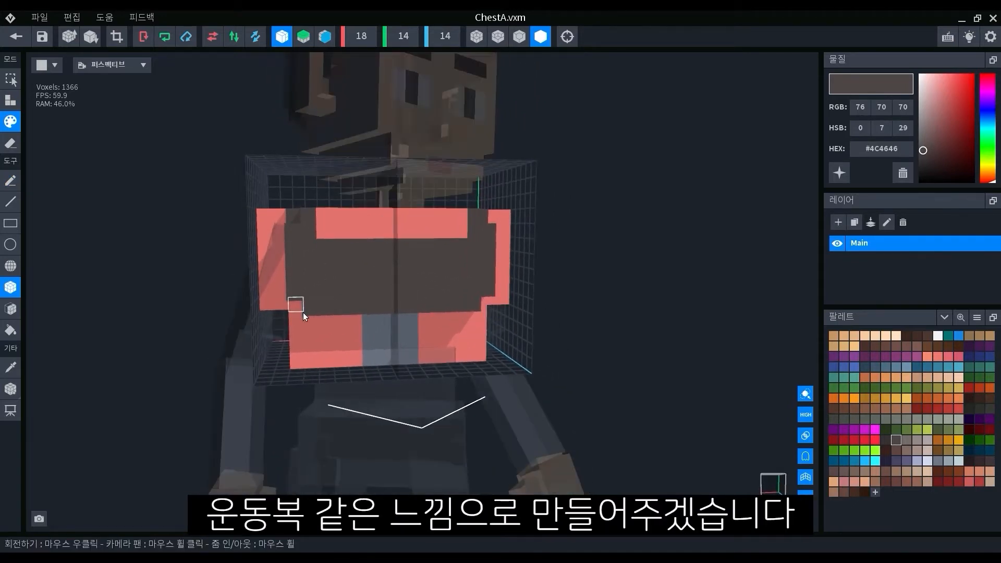
drag(303, 313, 460, 373)
right_drag(460, 373, 381, 338)
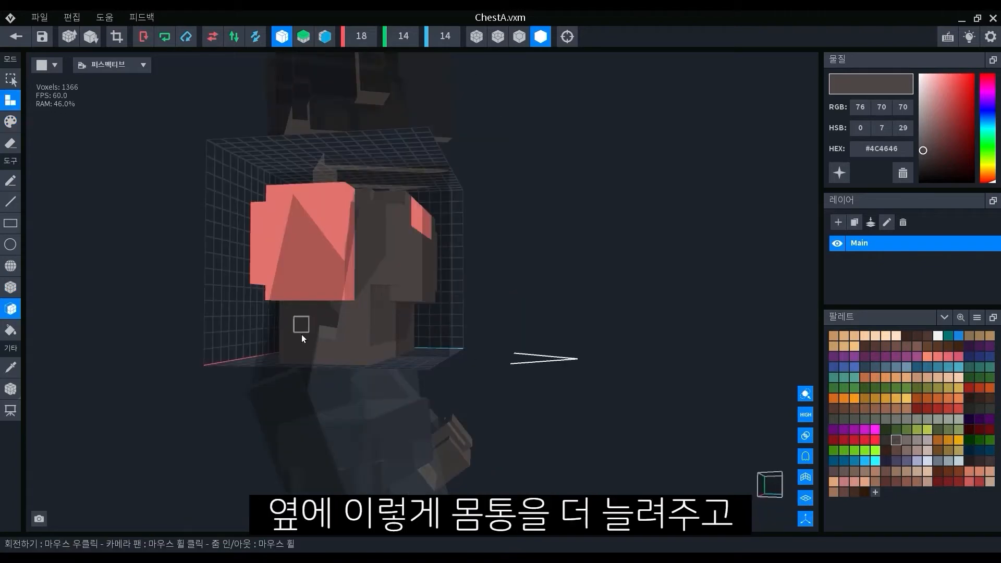
Step: Extend the torso's sides with added #4C4646 voxel faces, then save ChestA and return to the rig
click(302, 333)
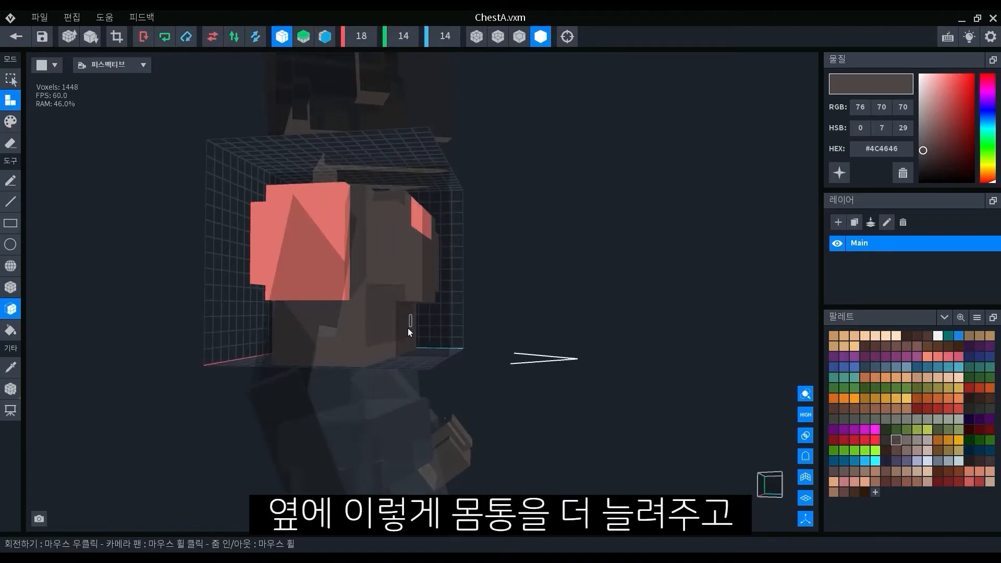
right_drag(410, 332, 414, 277)
click(395, 332)
right_drag(441, 241, 409, 248)
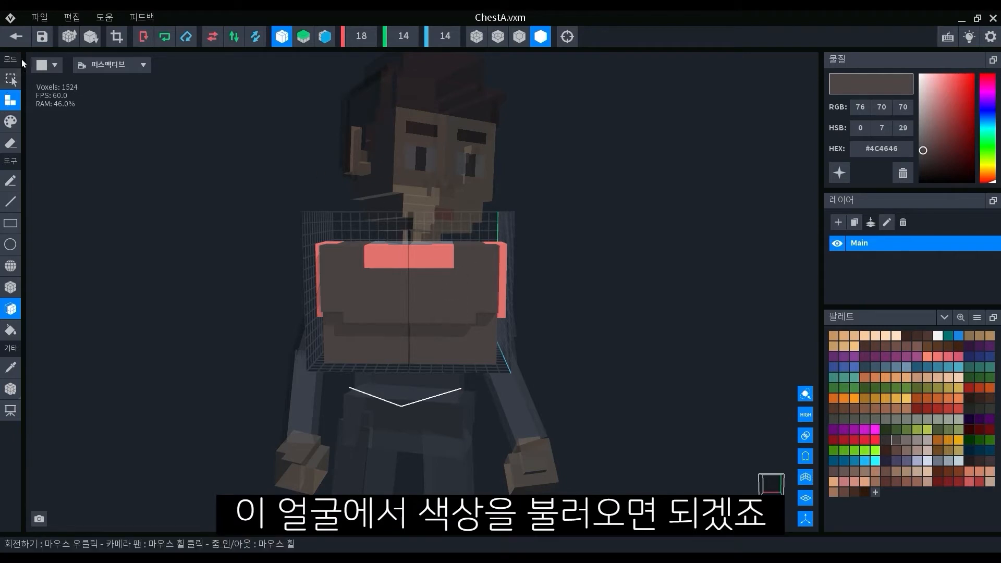
click(16, 36)
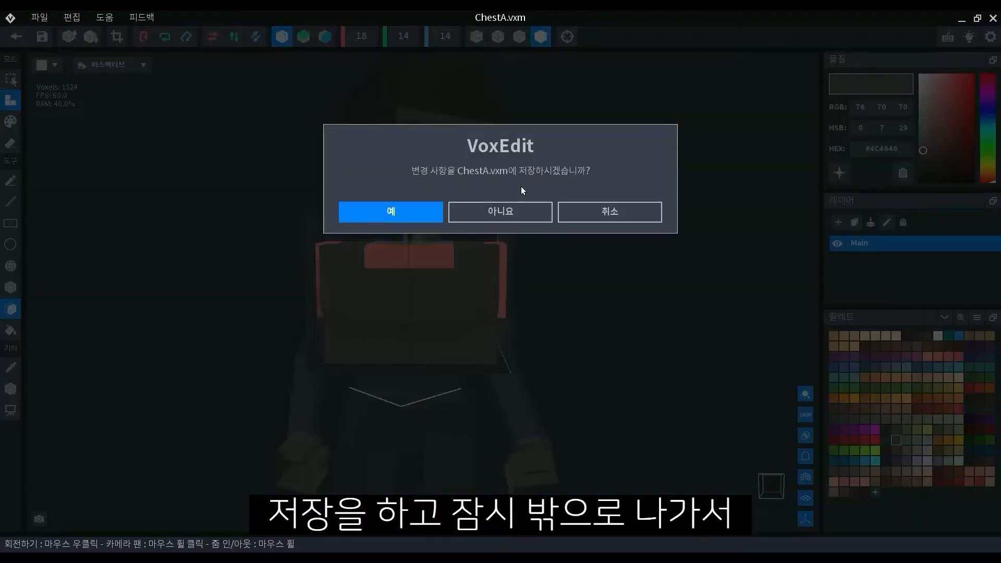
click(428, 221)
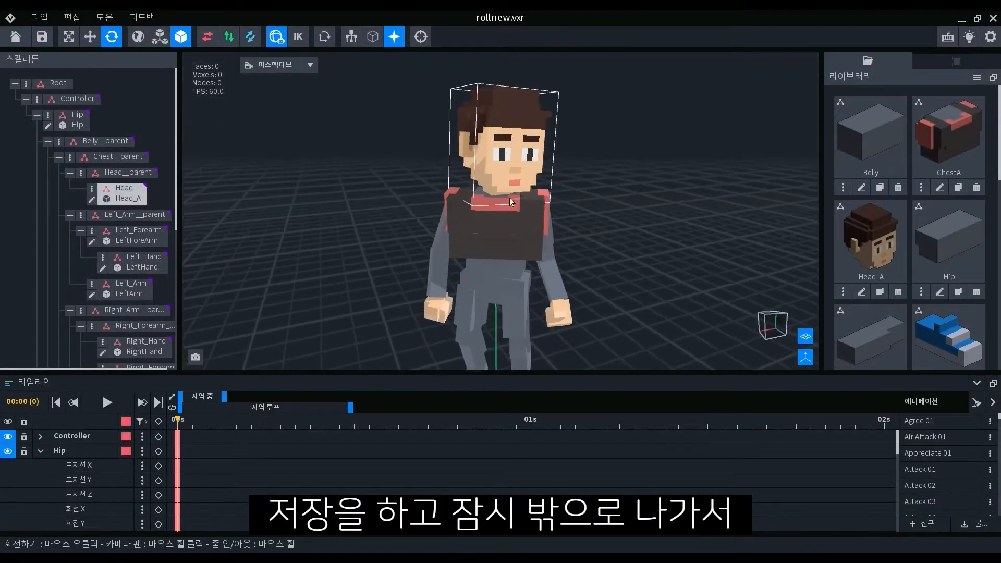
Step: Open the head model, copy the HEX code of its skin colour, then save it and return to the rig
click(512, 162)
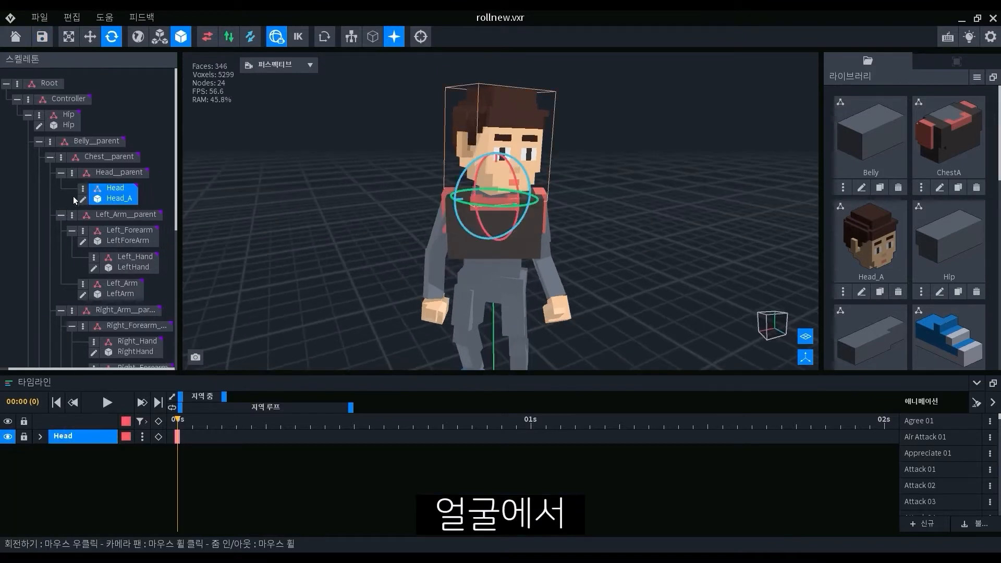
click(83, 200)
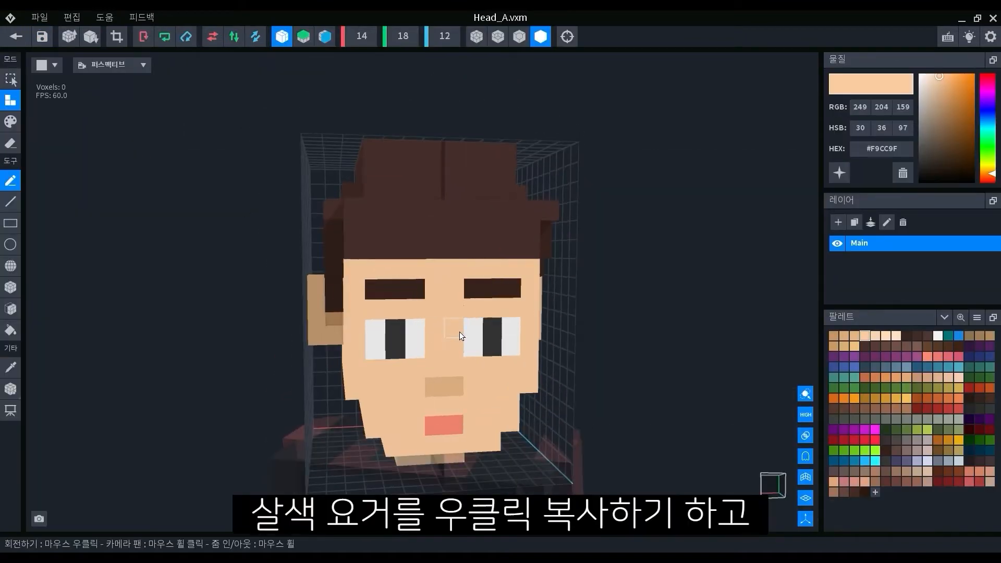
right_click(893, 157)
click(894, 168)
click(15, 36)
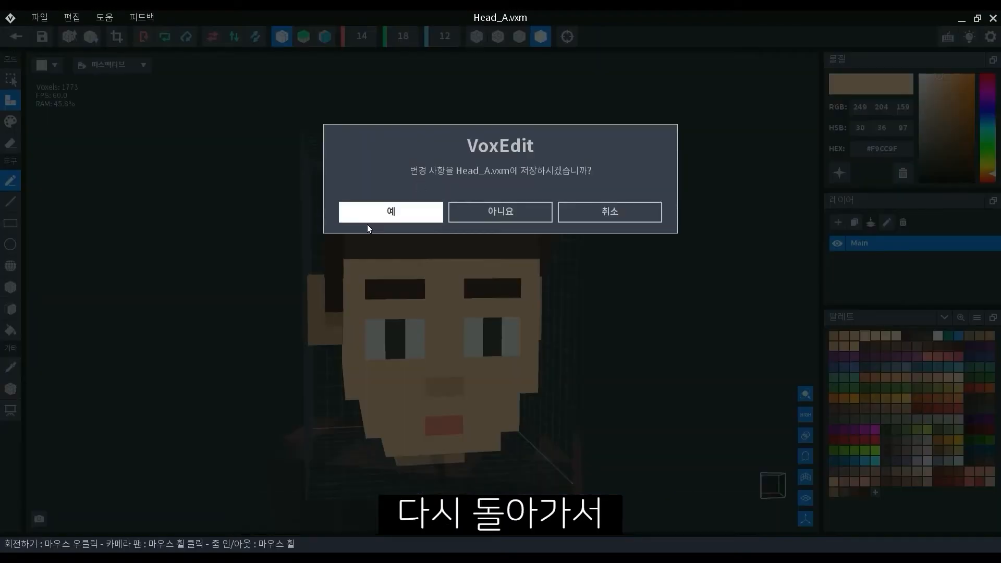
click(373, 220)
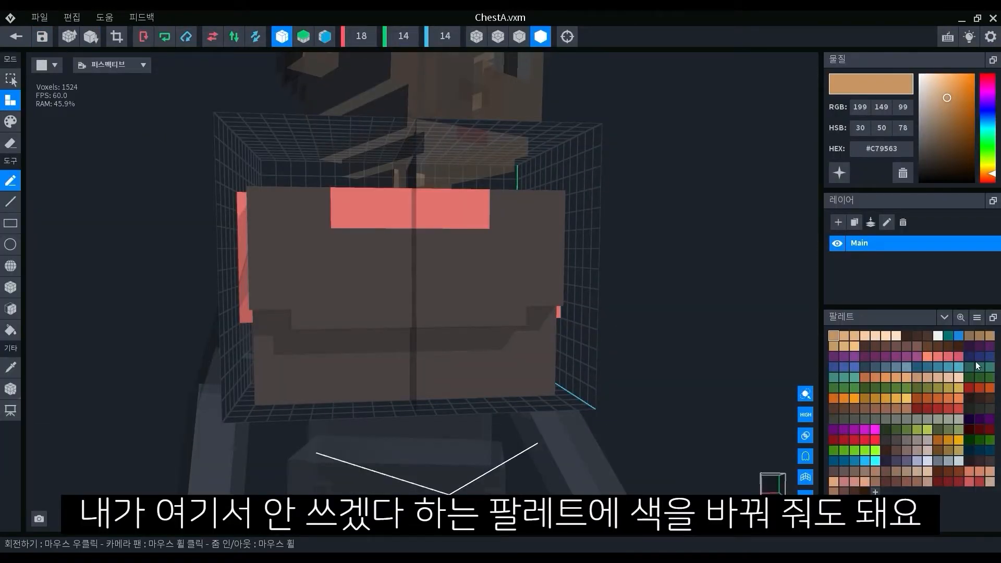
Step: Replace the selected palette colour in ChestA with the copied skin tone #F9CC9F
right_click(888, 152)
click(900, 177)
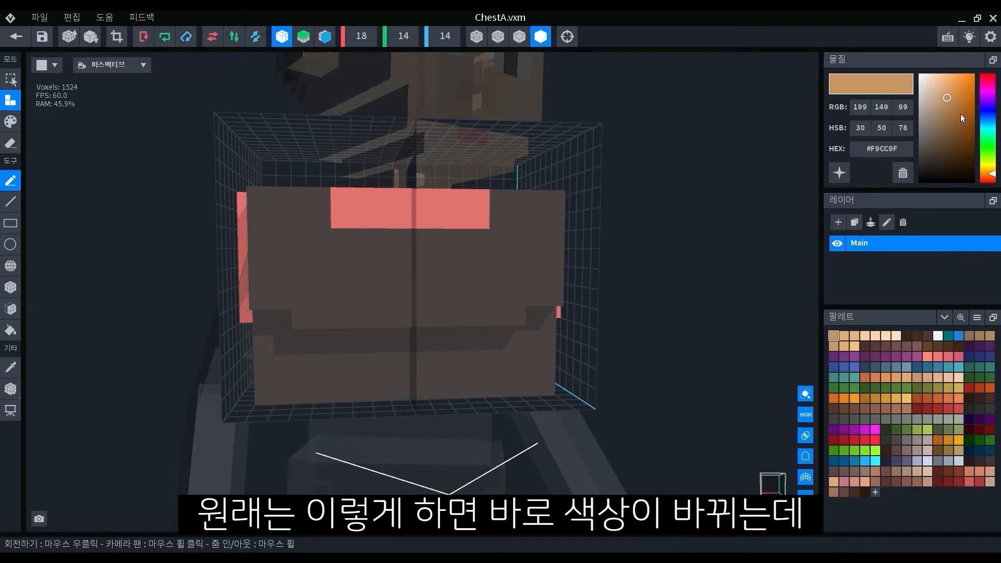
click(909, 153)
key(Return)
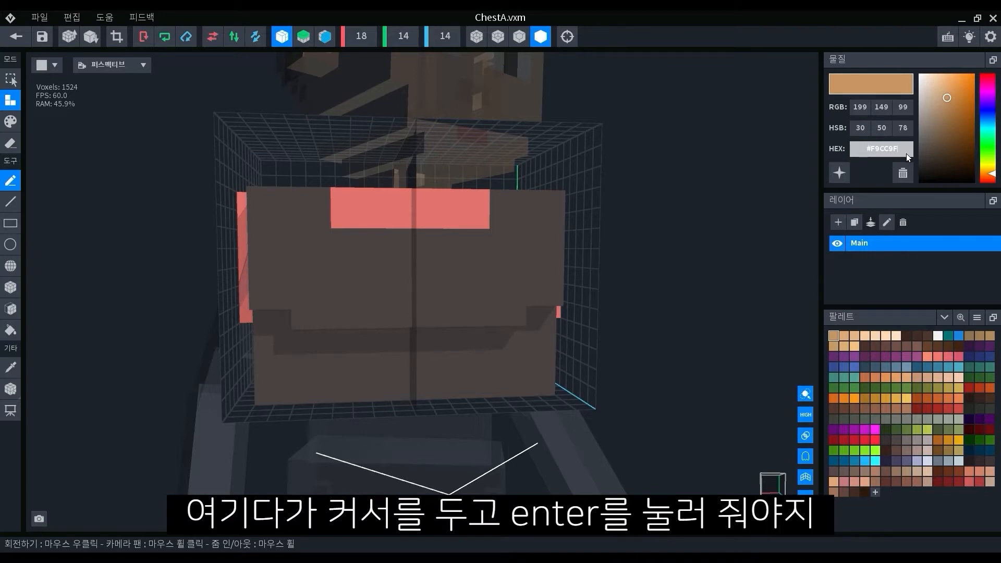
key(Return)
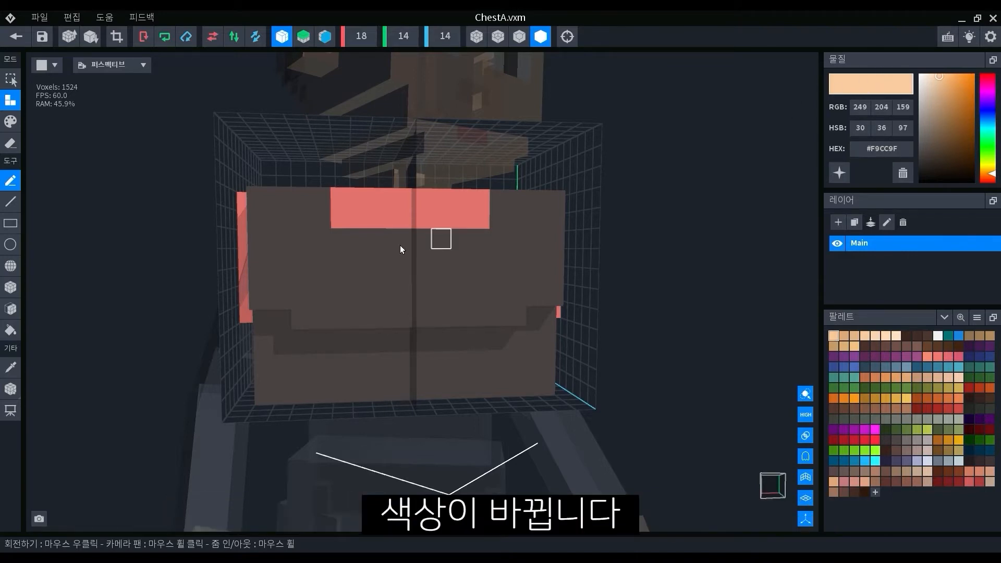
Step: Paint the front neckline band and the top surface around the neck in #F9CC9F with the Face tool
click(16, 125)
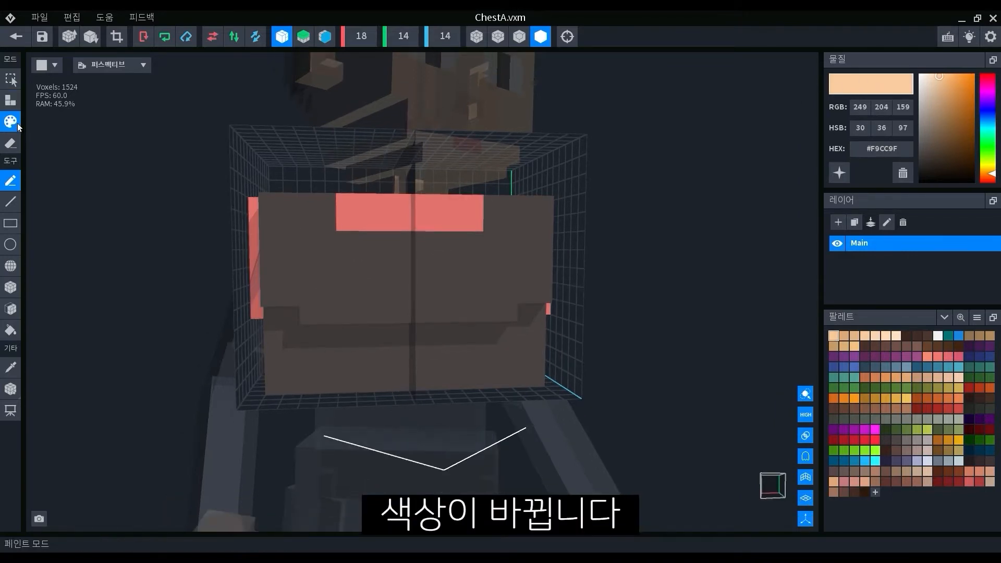
click(16, 315)
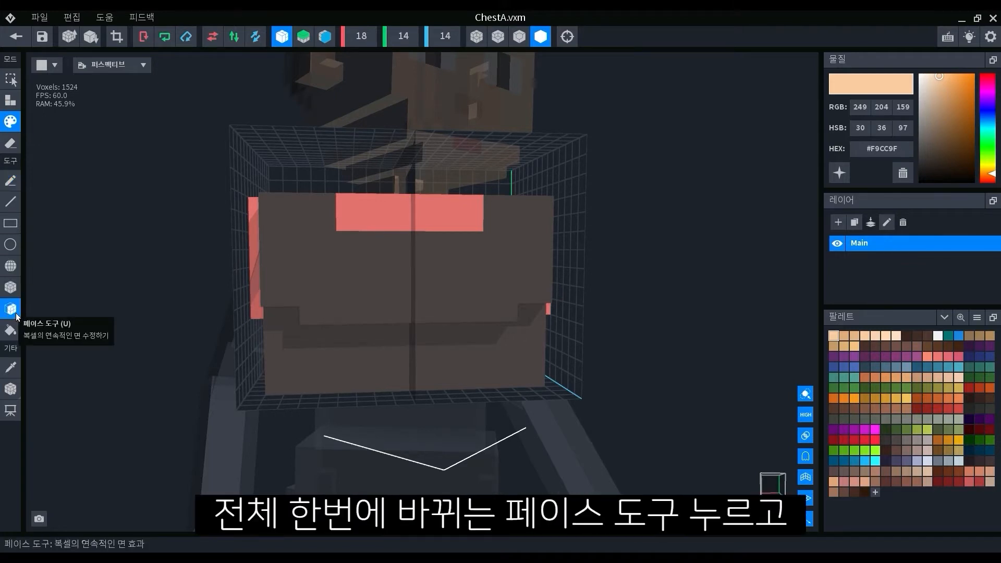
right_drag(407, 235, 404, 239)
click(385, 217)
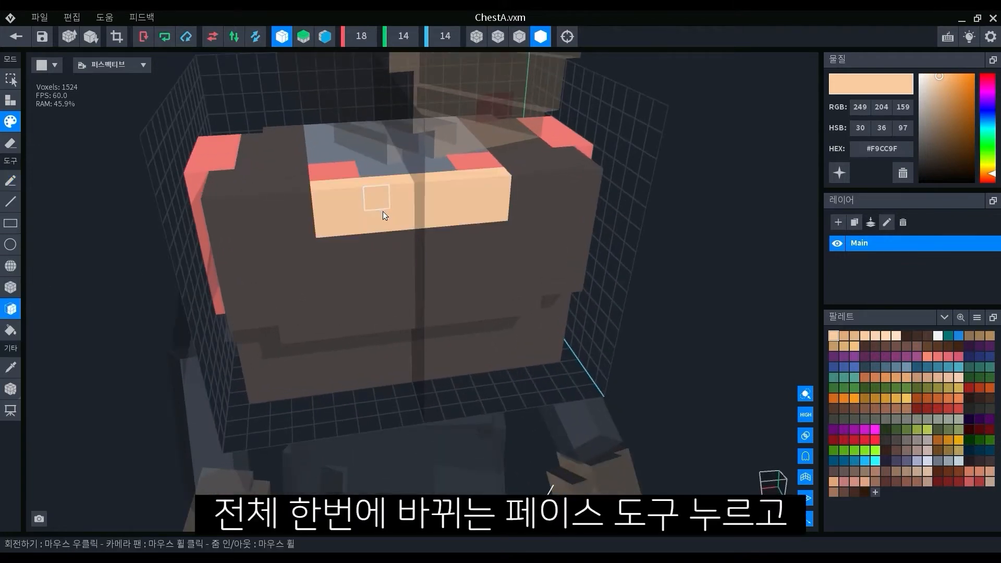
click(366, 159)
Step: Paint the red faces of both shoulder stubs in #F9CC9F with the Face tool, covering the outer, top and rear sides
right_drag(242, 208, 96, 258)
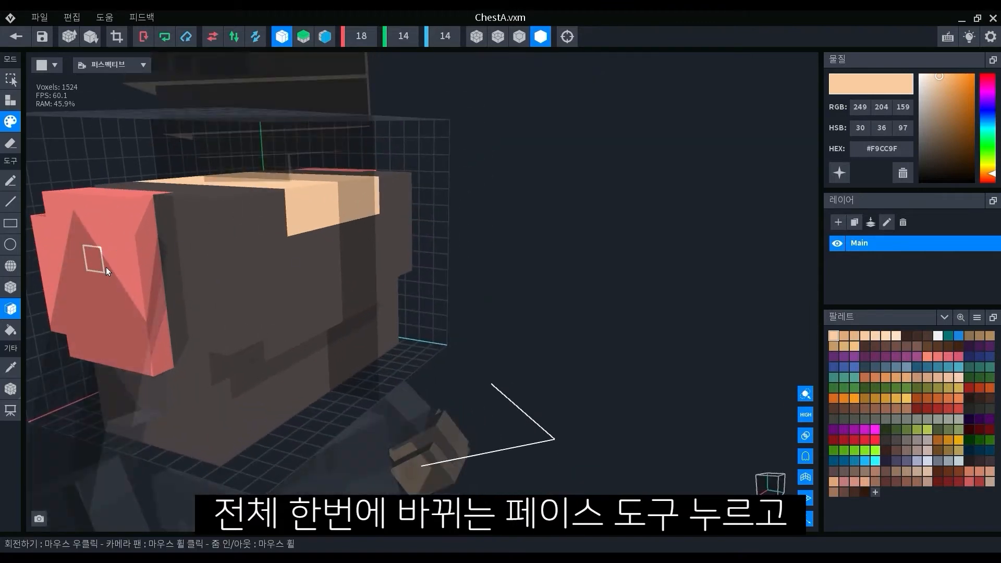
click(96, 258)
right_drag(233, 246, 161, 211)
click(142, 169)
right_drag(419, 173, 477, 133)
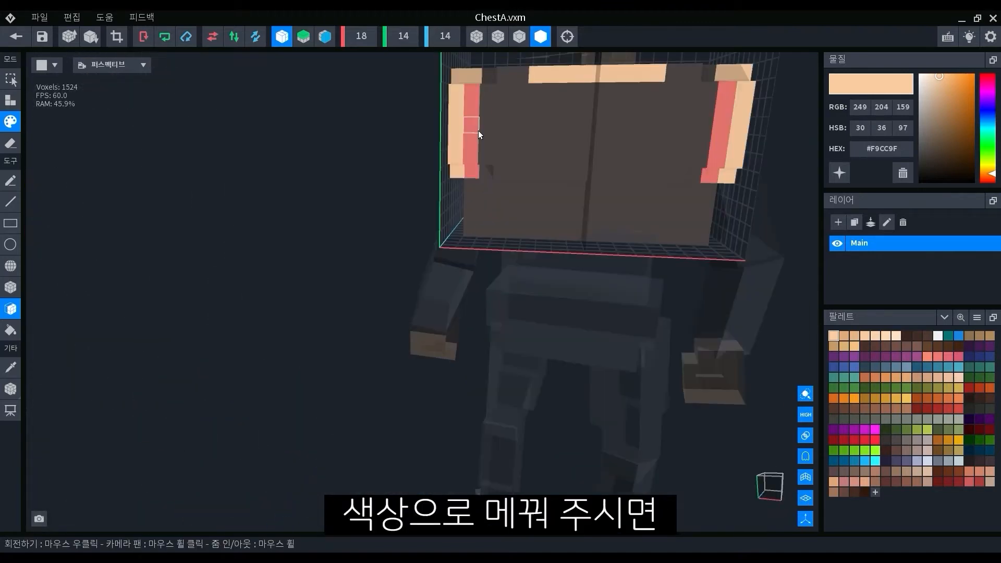
click(476, 133)
click(478, 179)
right_drag(478, 179, 472, 202)
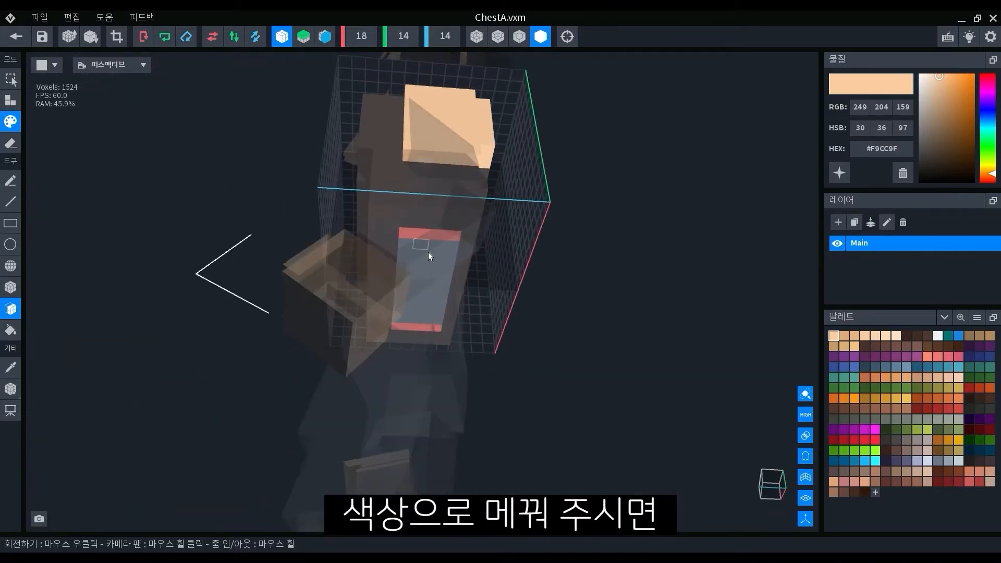
right_drag(378, 145, 469, 100)
right_drag(420, 179, 447, 233)
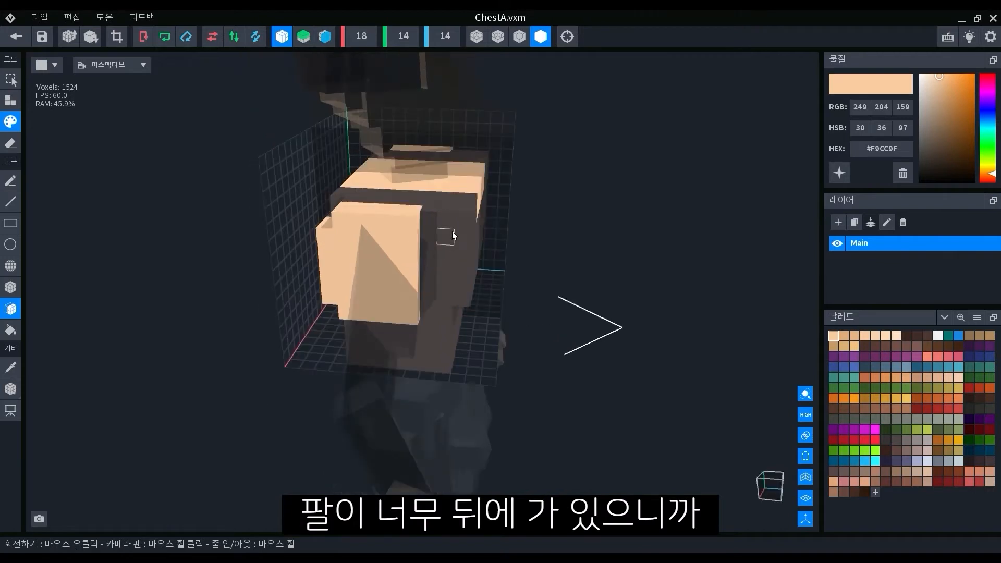
Step: Extend both shoulder stubs forward by one column of #F9CC9F voxels with the box tool in add mode
click(11, 99)
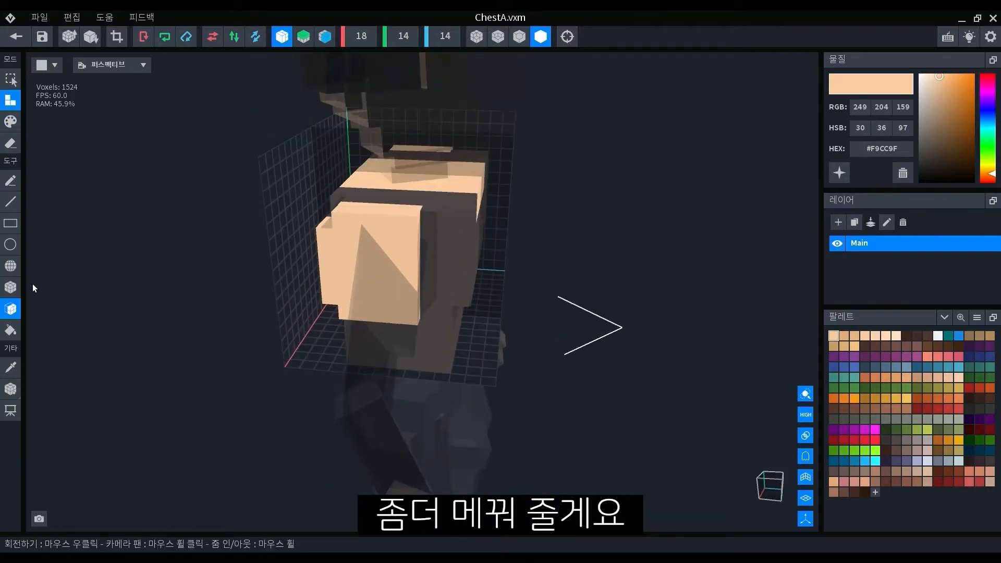
click(10, 288)
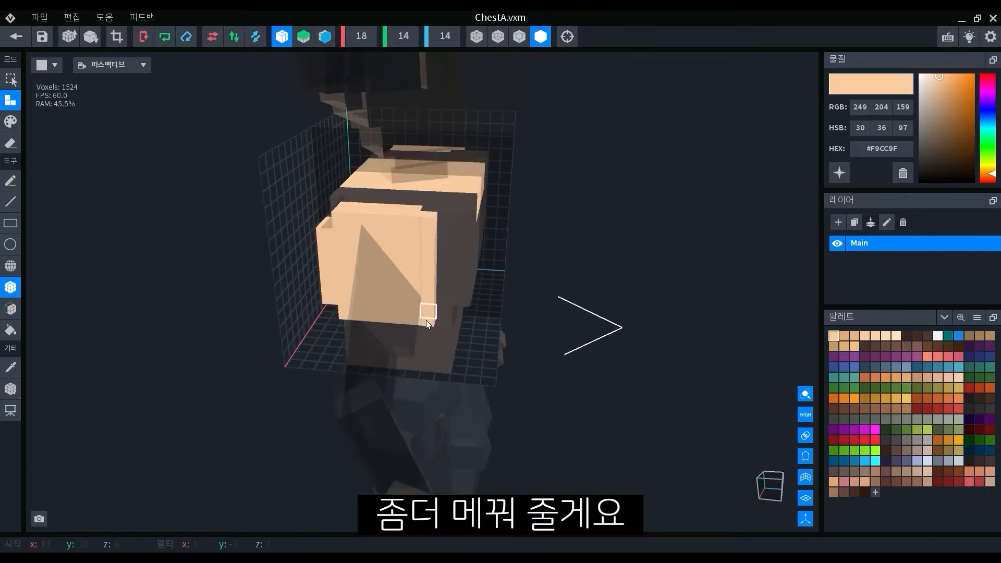
right_drag(425, 307, 412, 290)
click(10, 122)
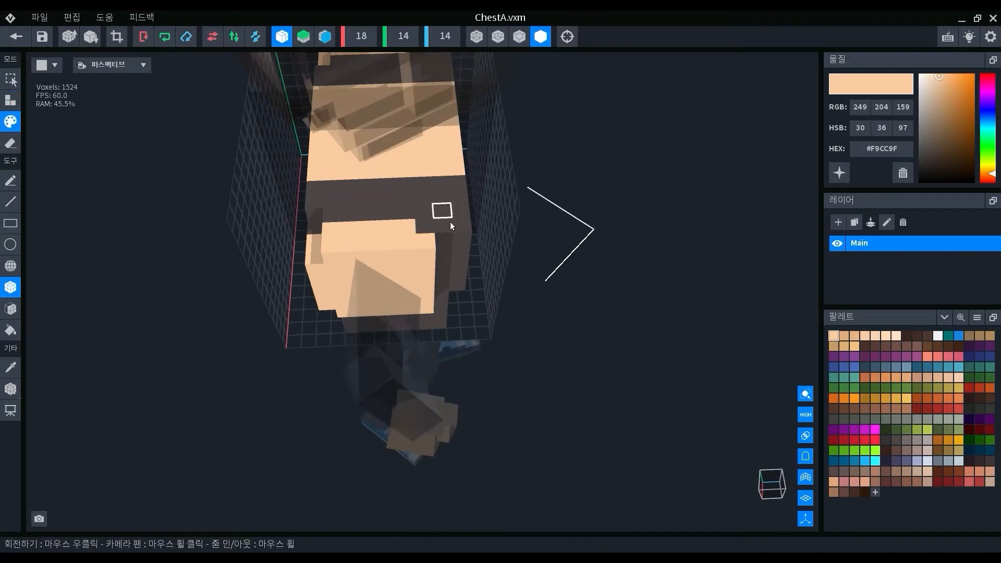
mouse_move(425, 219)
right_down()
mouse_move(352, 286)
mouse_move(304, 226)
mouse_move(82, 163)
right_up()
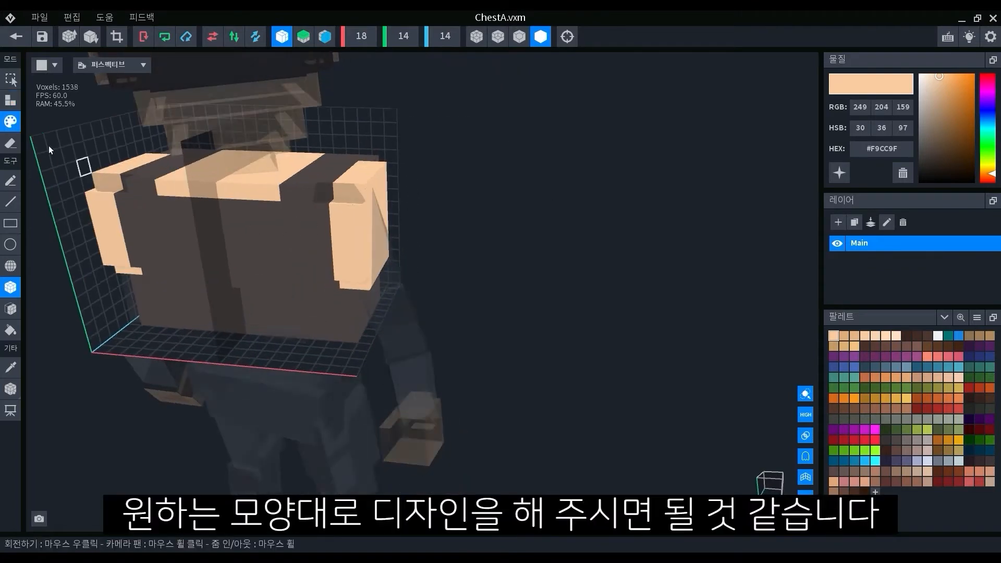
Step: Sample the sleeveless top's dark colour #4C4646 from the chest and copy its HEX code
right_drag(319, 195, 388, 295)
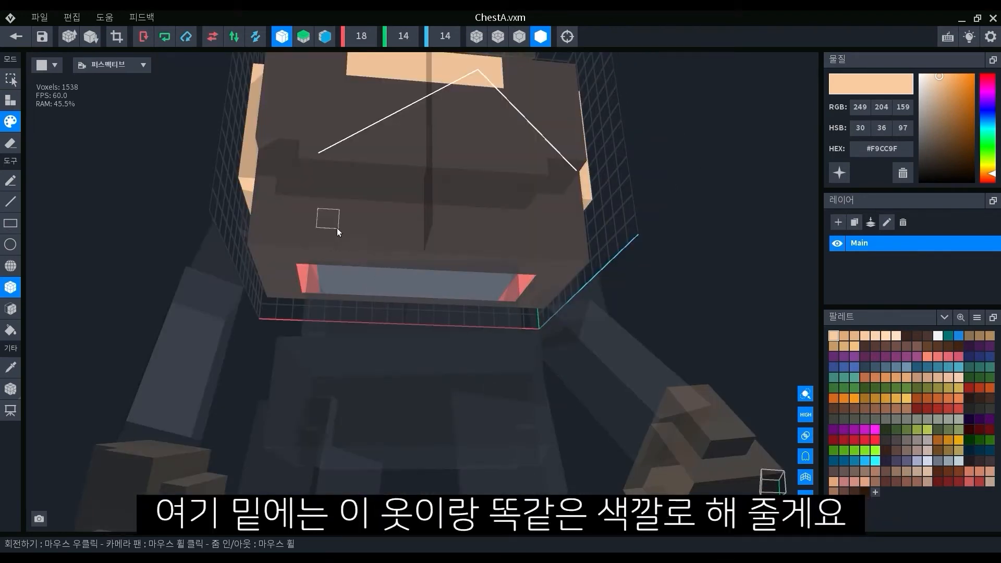
click(11, 368)
click(355, 243)
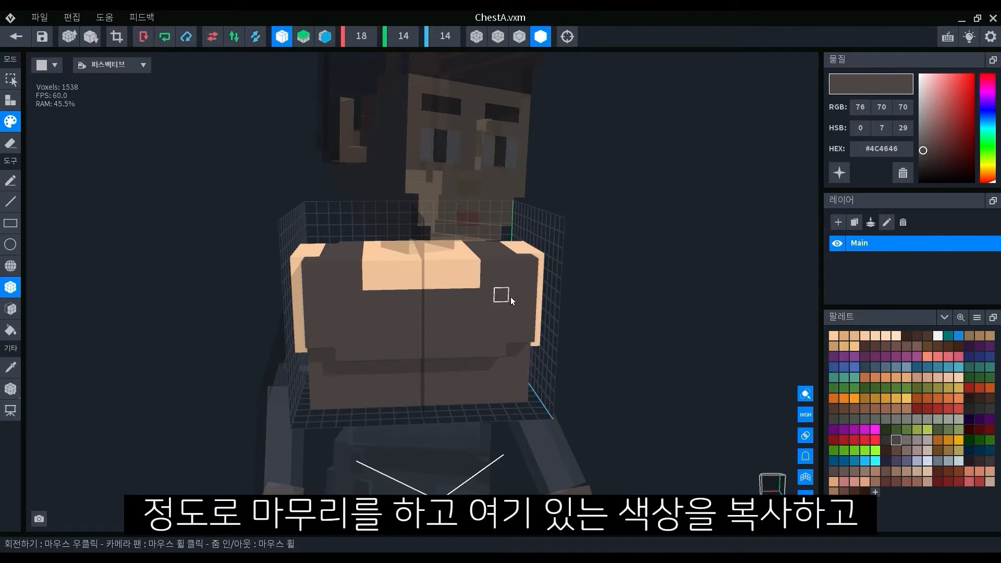
right_click(896, 153)
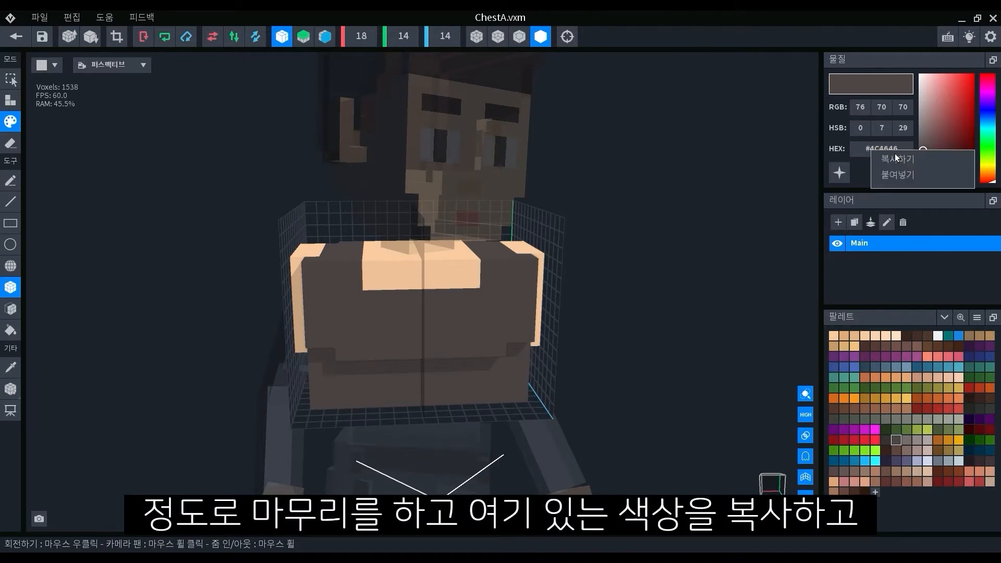
click(900, 162)
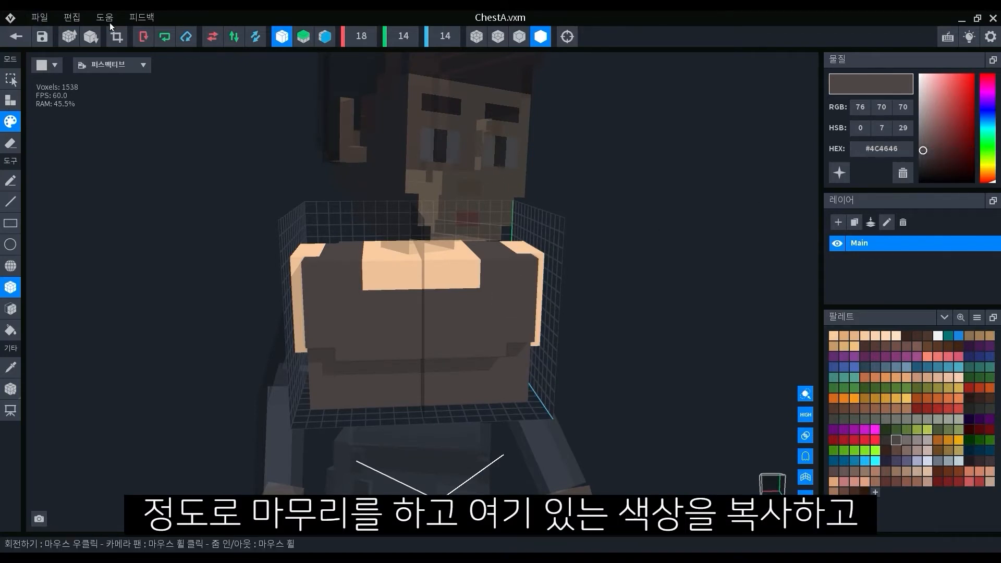
Step: Crop the ChestA volume to the model and set its pivot to the floor
click(127, 44)
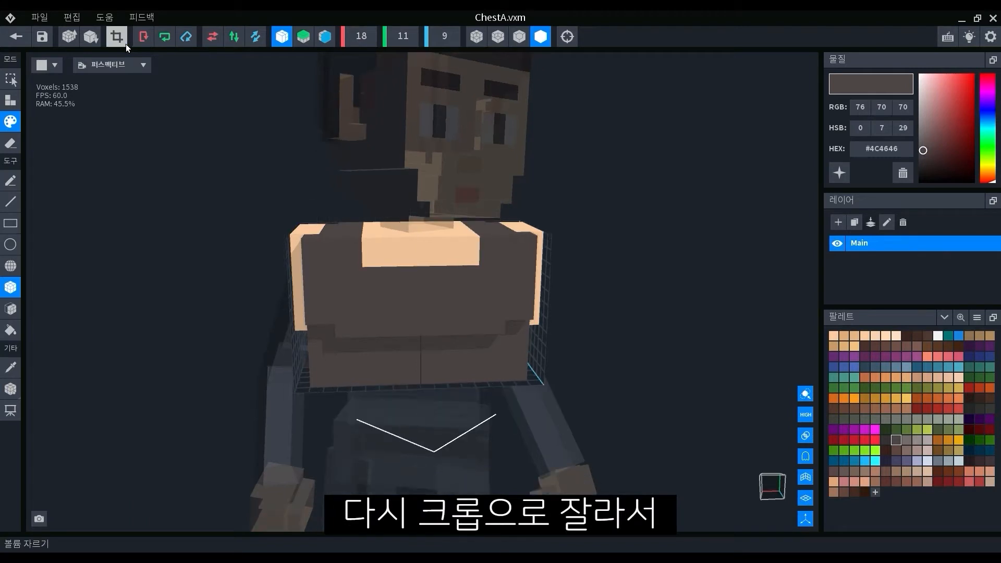
click(11, 391)
click(14, 398)
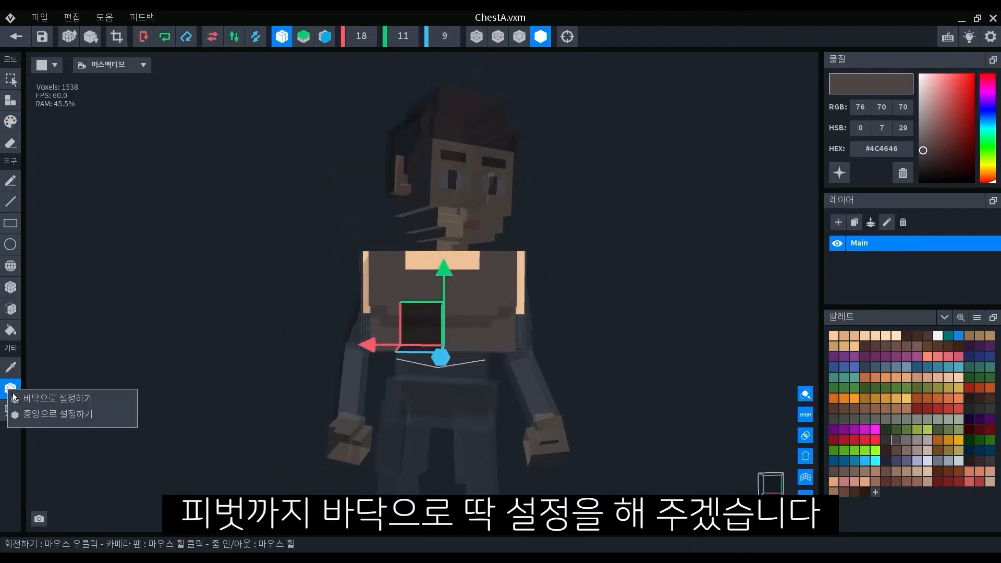
click(61, 408)
Step: Save ChestA and return to the rollnew rig
right_drag(409, 380, 405, 334)
click(38, 36)
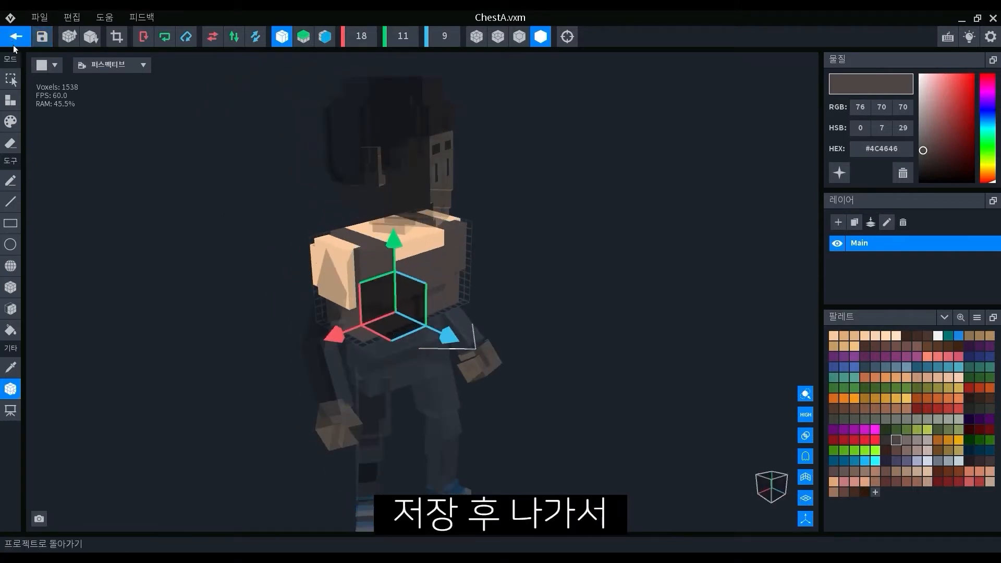
click(16, 36)
Step: Select the Belly part under the chest and open its model for voxel editing
click(430, 216)
scroll(559, 224, up, 4)
right_drag(560, 224, 456, 151)
scroll(518, 254, up, 2)
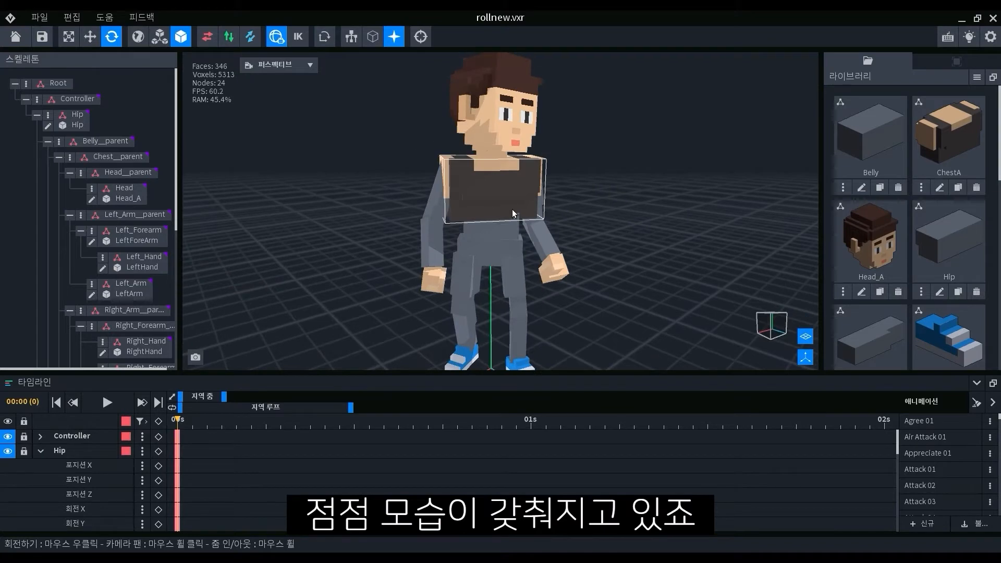
scroll(440, 277, up, 2)
click(440, 277)
right_drag(439, 277, 458, 264)
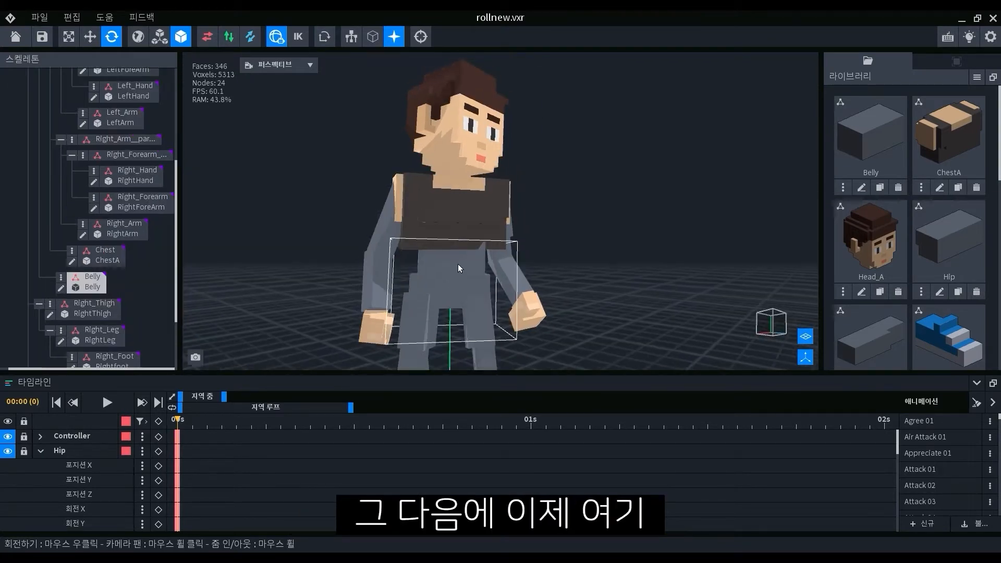
click(210, 266)
scroll(464, 271, up, 3)
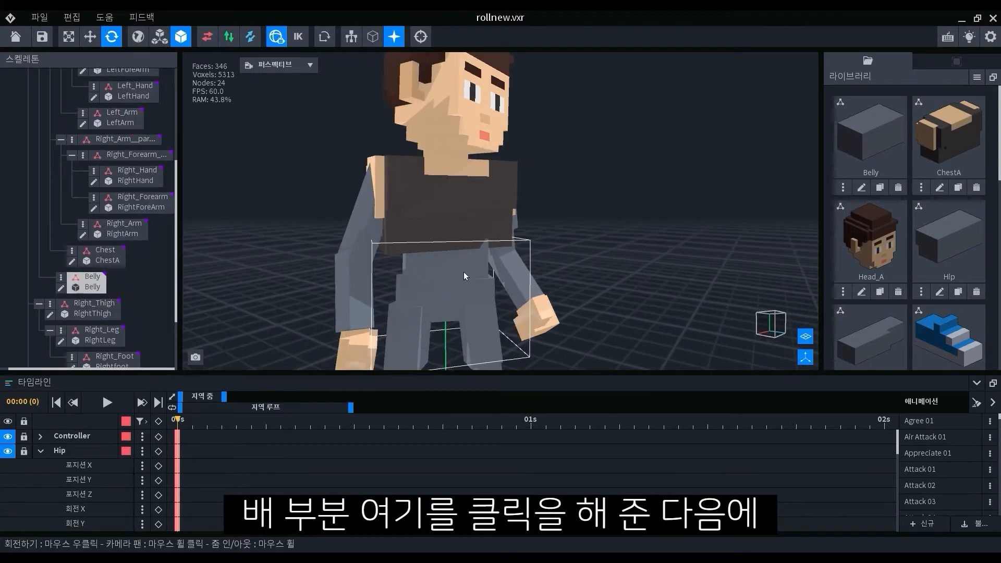
click(464, 271)
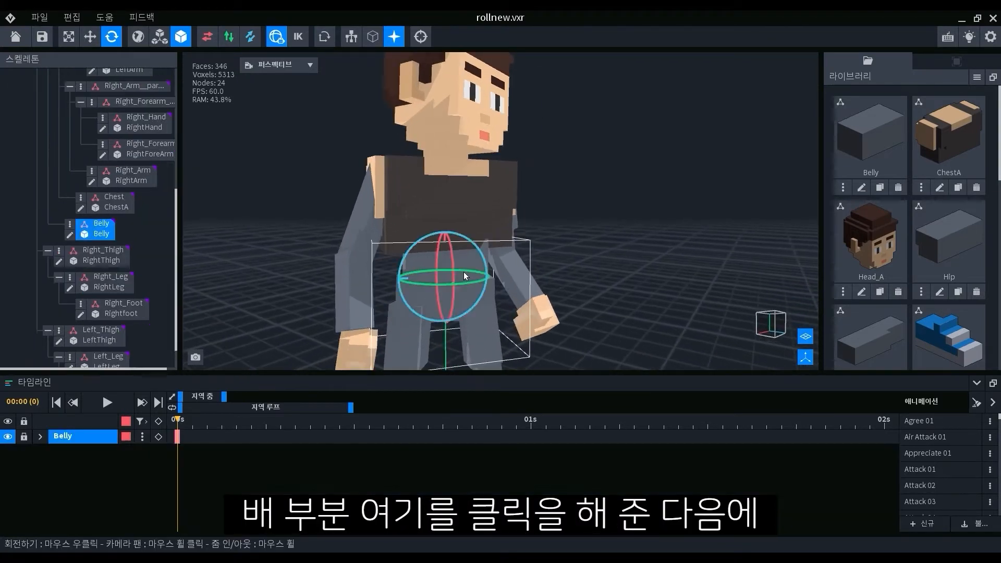
click(69, 235)
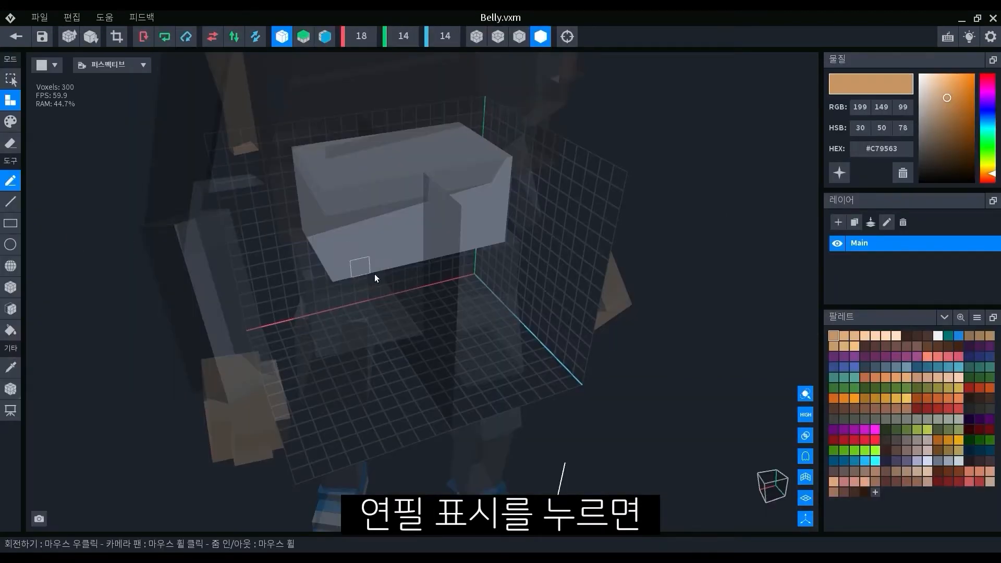
Step: Replace the selected palette colour in the Belly model with the copied HEX code #4C4646
right_drag(374, 274, 549, 142)
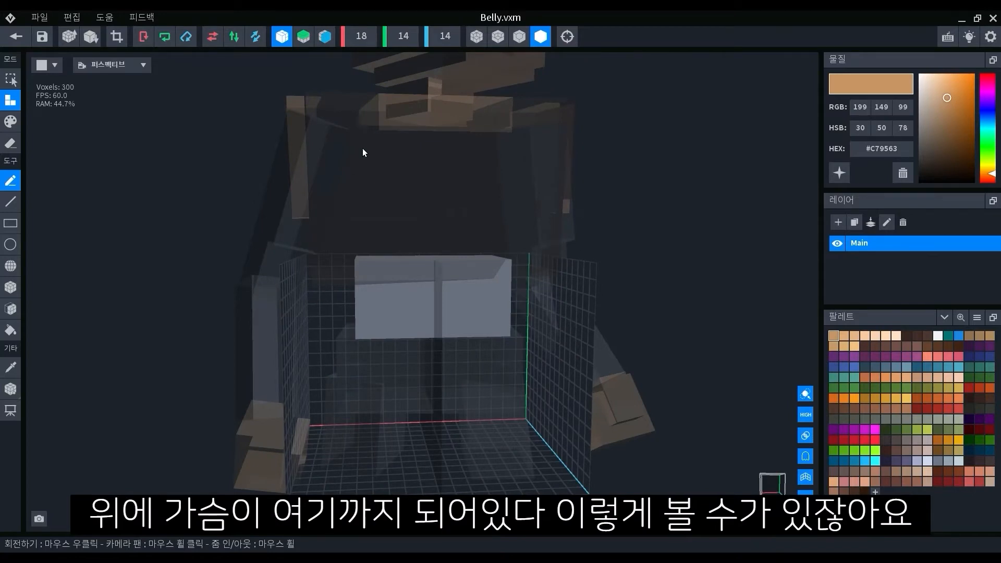
right_drag(385, 317, 352, 315)
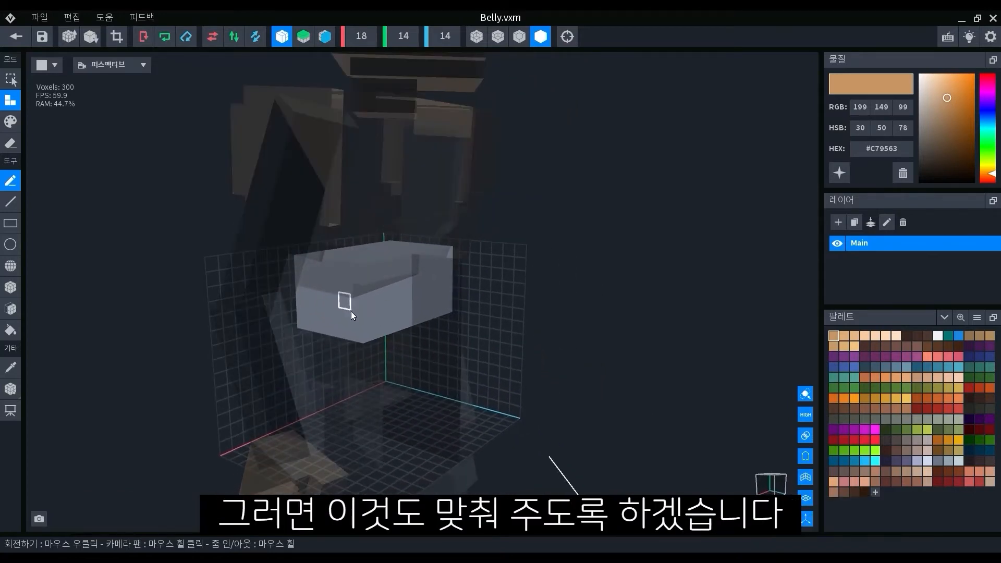
right_drag(444, 264, 376, 270)
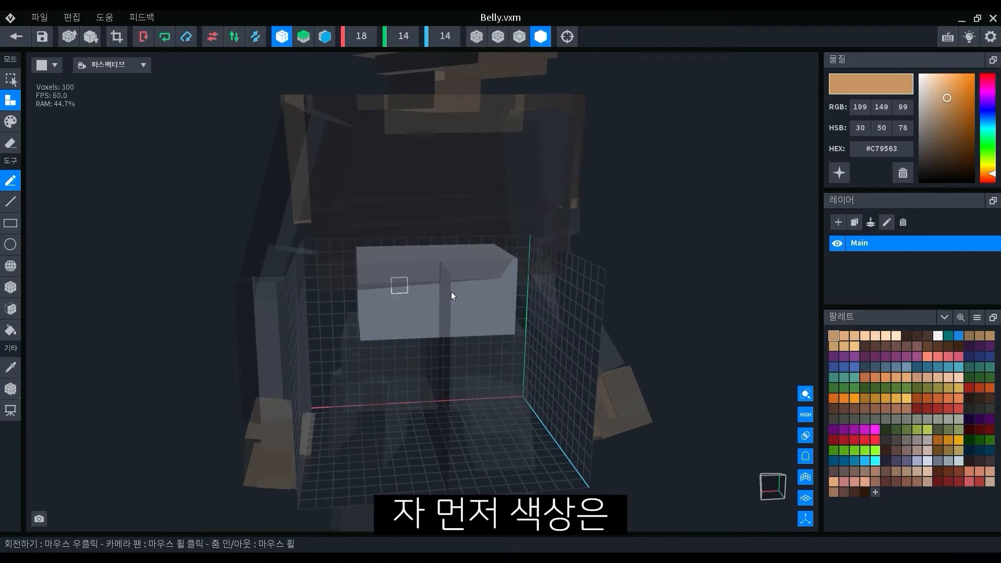
right_click(903, 154)
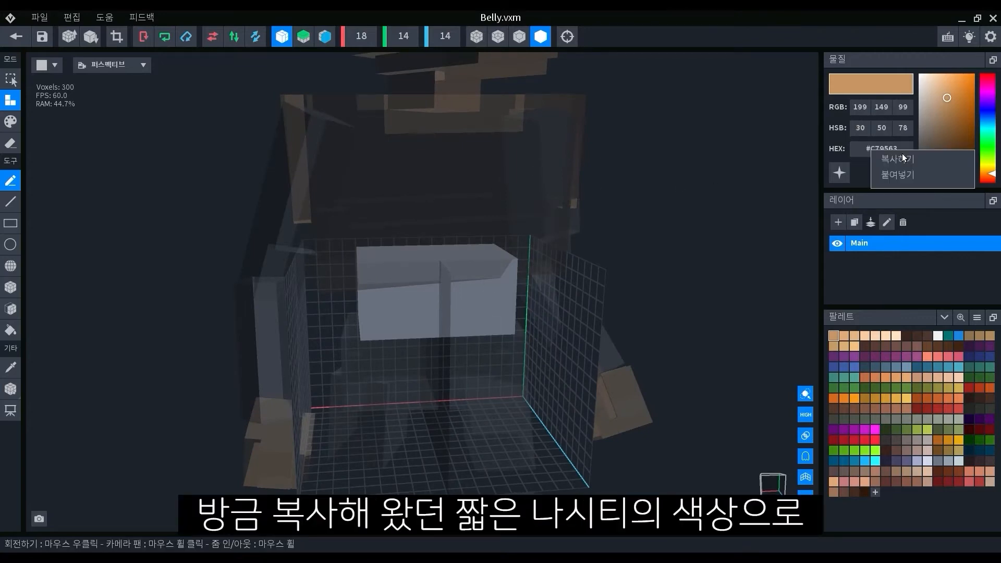
click(924, 180)
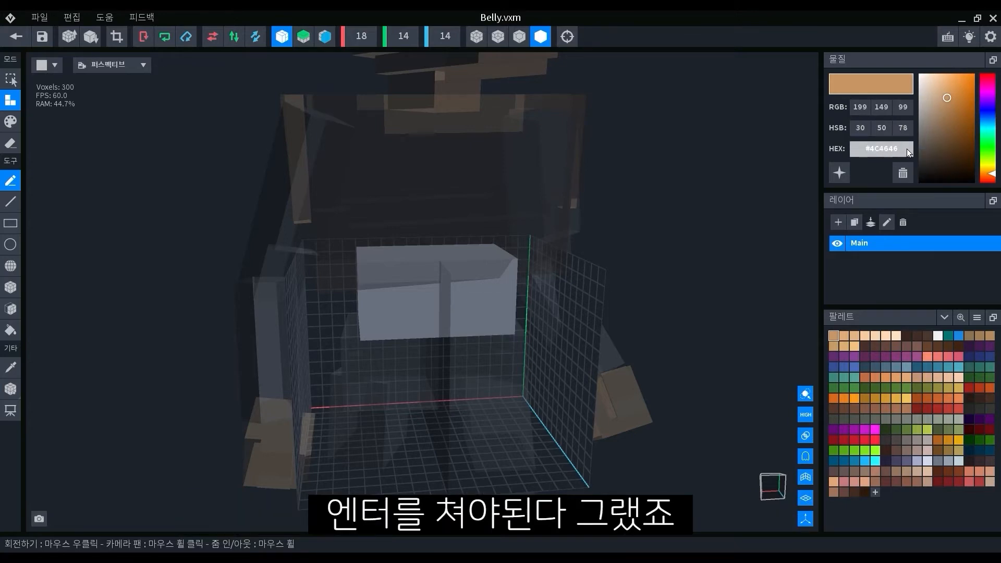
key(Return)
Step: Paint the grey front and side faces of the belly in #4C4646 with the Face tool
click(11, 122)
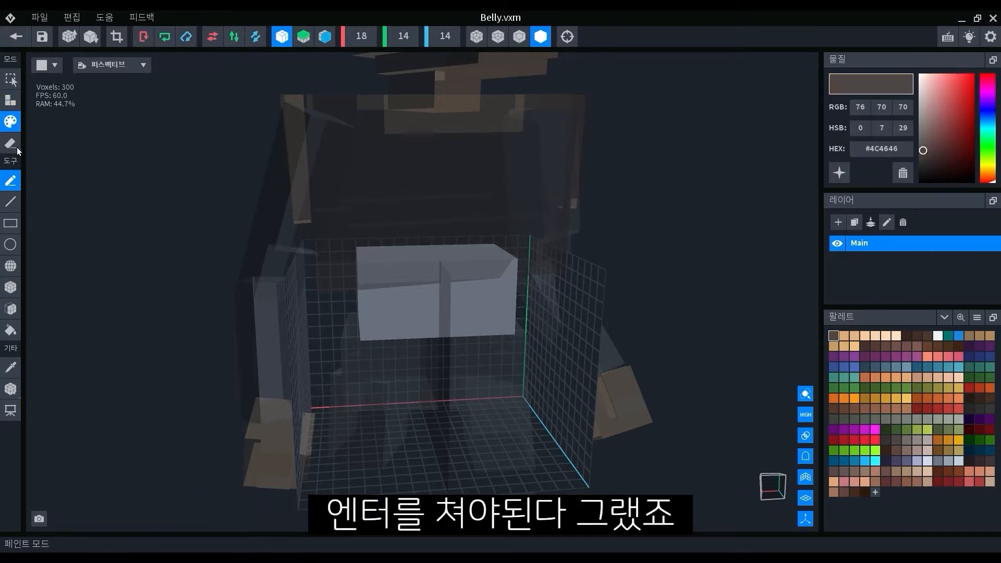
click(11, 309)
click(356, 322)
right_drag(356, 322, 398, 258)
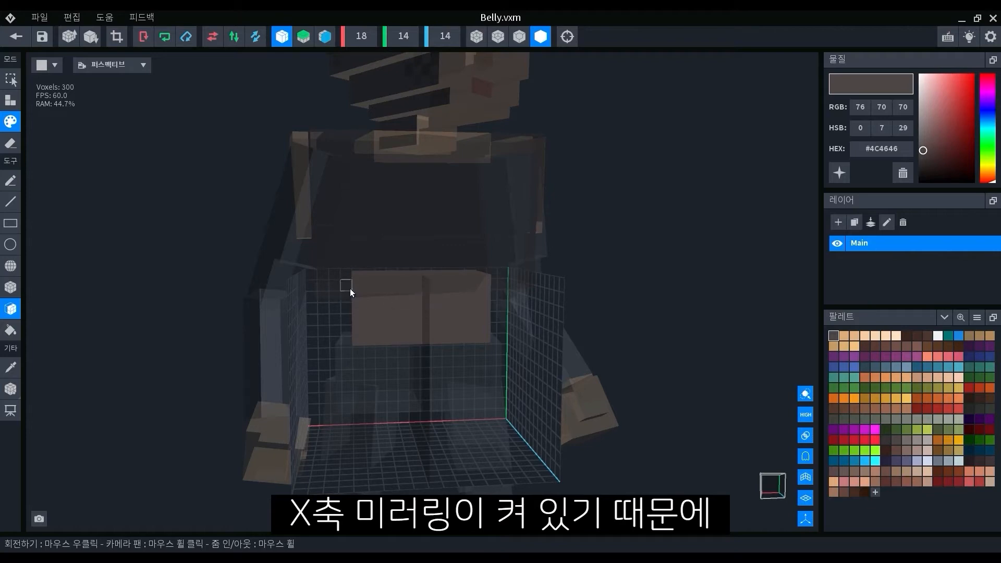
right_drag(357, 308, 351, 208)
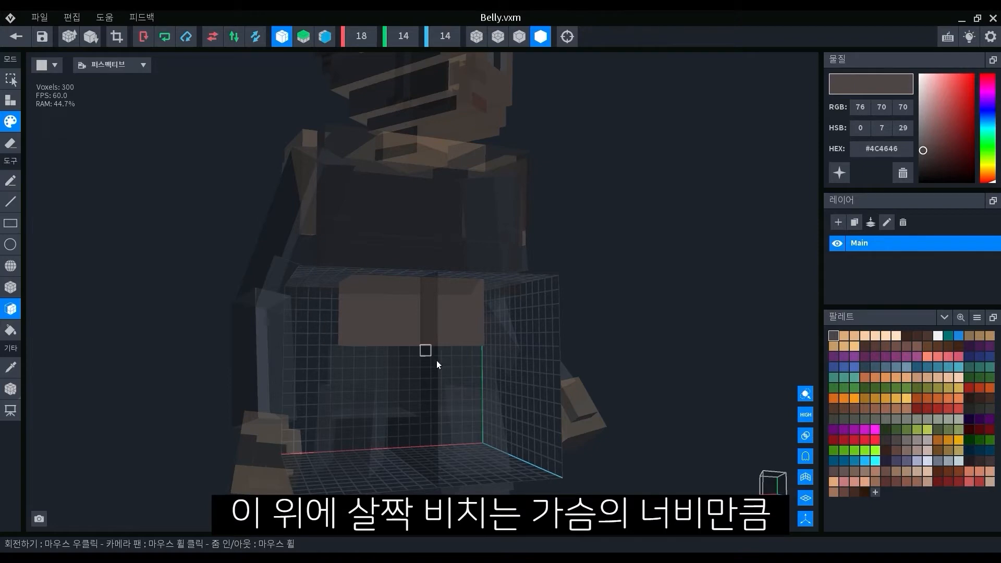
Step: Widen the belly on both sides and thicken its front with added #4C4646 voxel faces to match the chest
click(10, 100)
right_drag(403, 384, 450, 339)
click(416, 309)
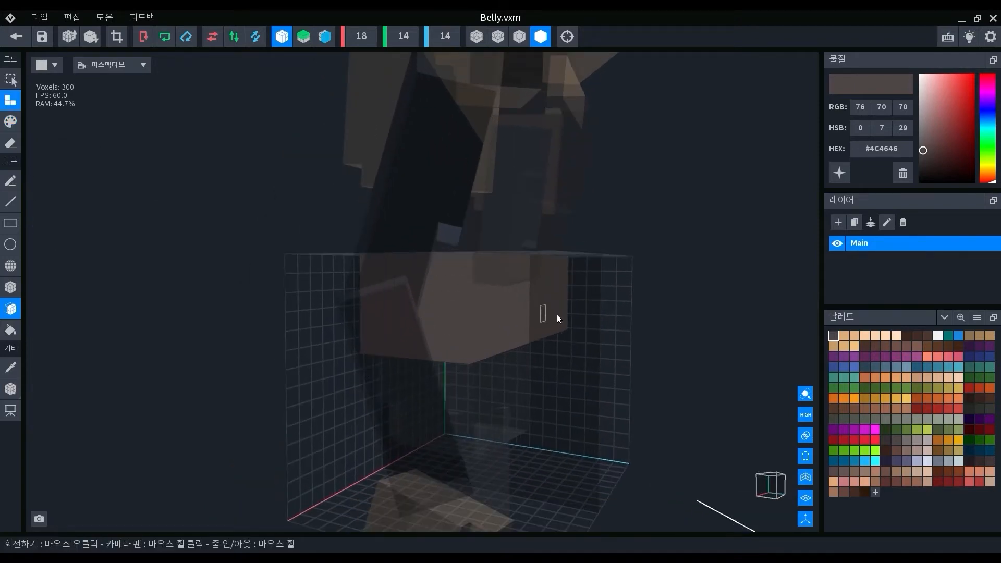
right_drag(557, 315, 487, 306)
right_drag(380, 284, 345, 316)
click(406, 295)
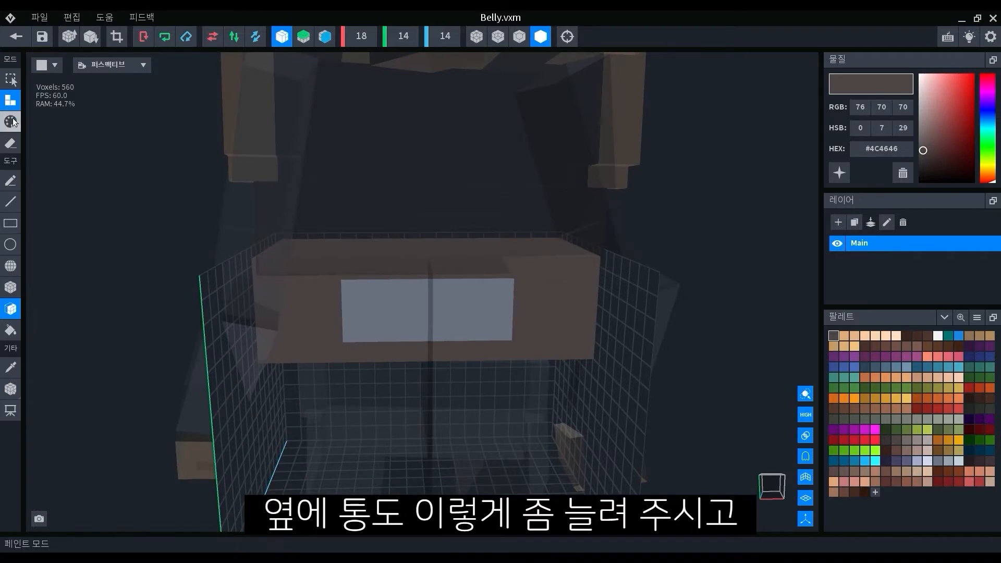
Step: Paint the remaining grey back face of the belly in #4C4646 with the Face tool
click(13, 307)
right_drag(409, 322, 271, 308)
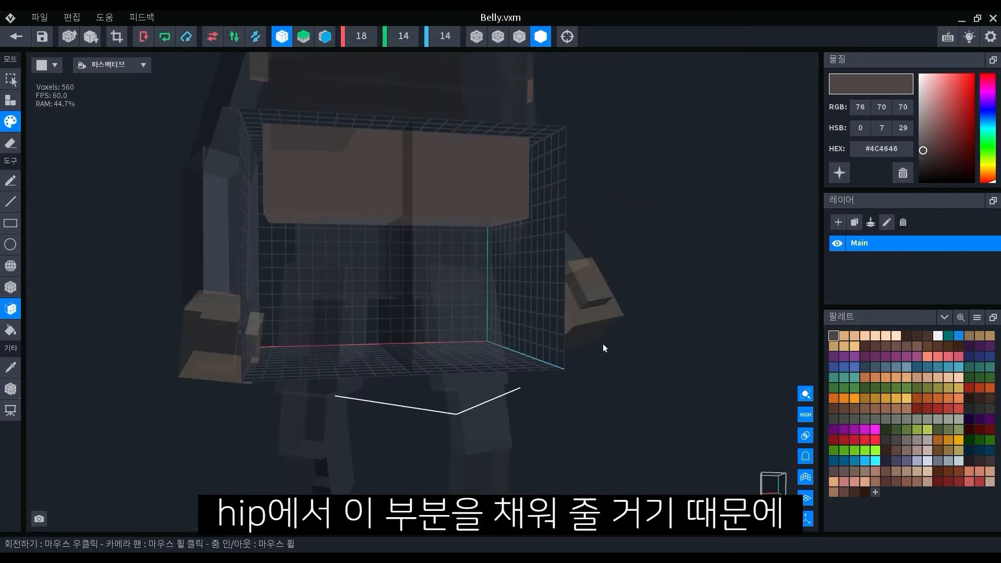
right_drag(603, 344, 314, 337)
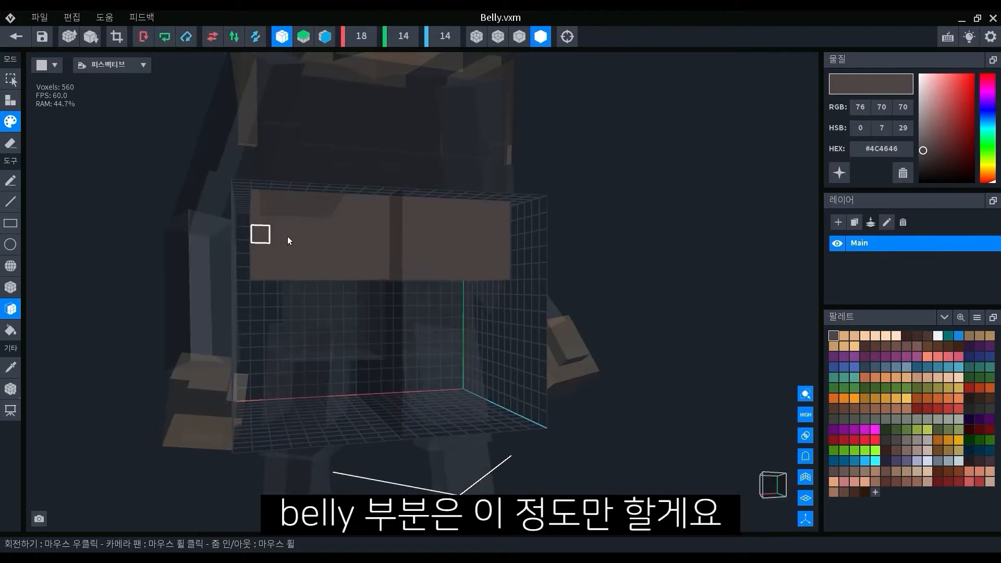
right_drag(288, 240, 306, 255)
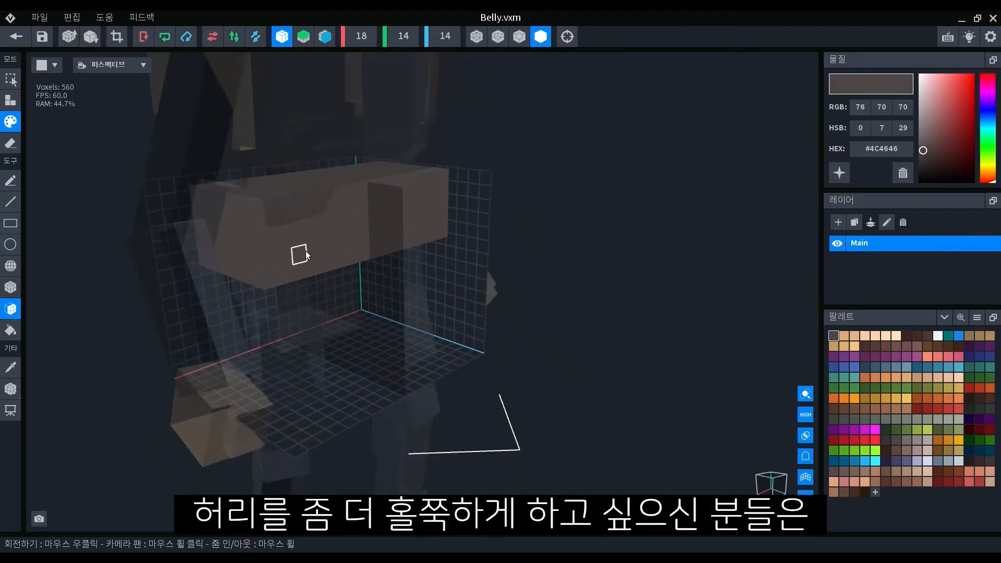
Step: Erase one voxel layer from each side of the belly to slim the waist, and crop the volume to the model
click(20, 151)
click(230, 244)
right_drag(371, 242, 328, 232)
right_drag(240, 239, 344, 230)
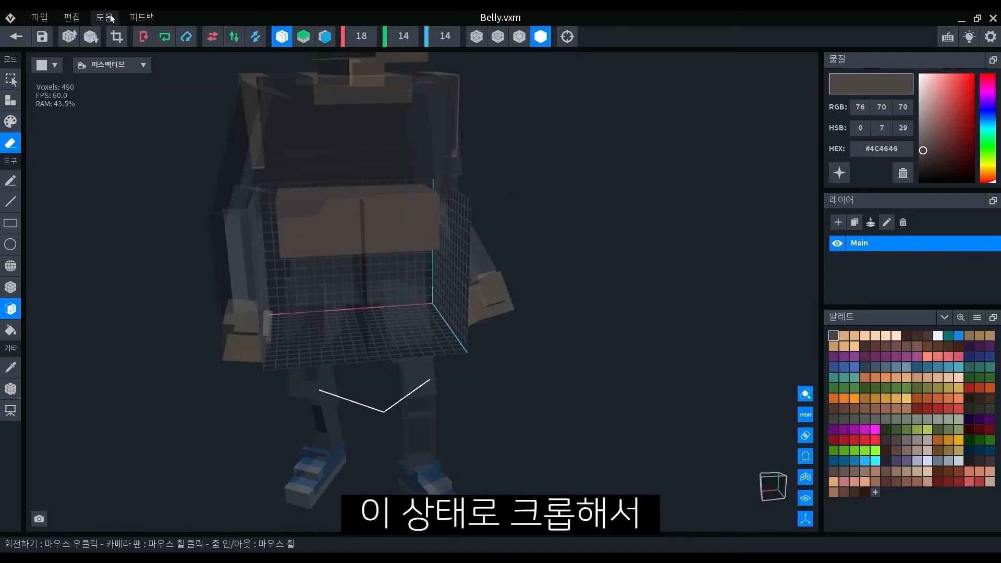
click(124, 40)
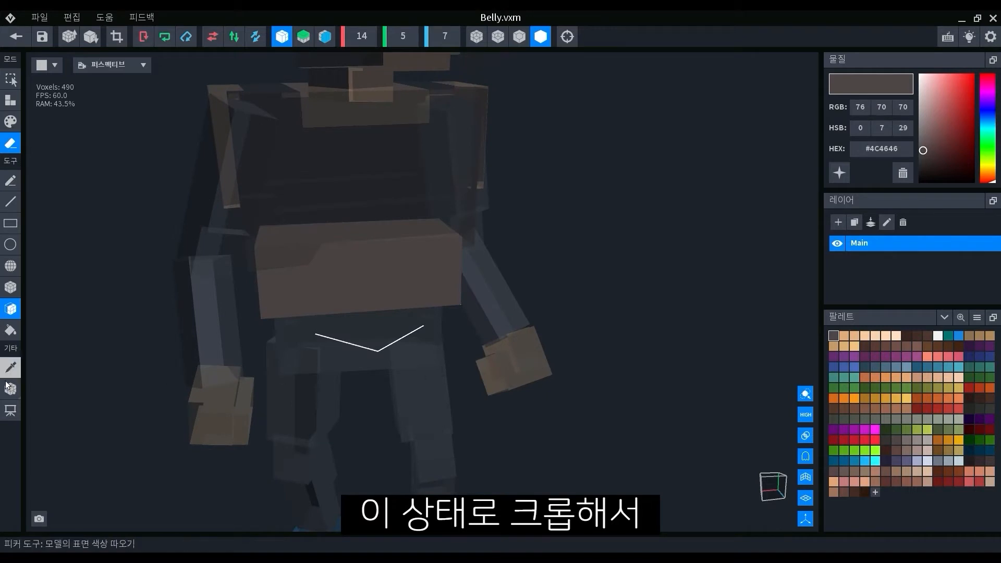
Step: Readjust the belly's pivot with the Pivot tool, save the belly and return to the rollnew asset
click(17, 398)
right_drag(360, 324, 363, 136)
right_click(16, 389)
click(61, 401)
click(16, 36)
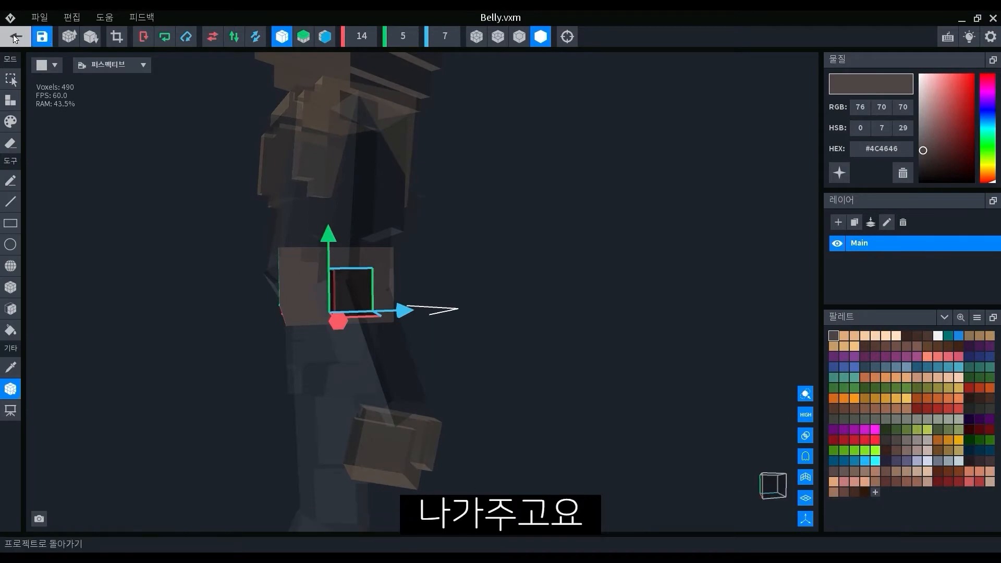
right_drag(479, 220, 396, 233)
scroll(478, 219, up, 5)
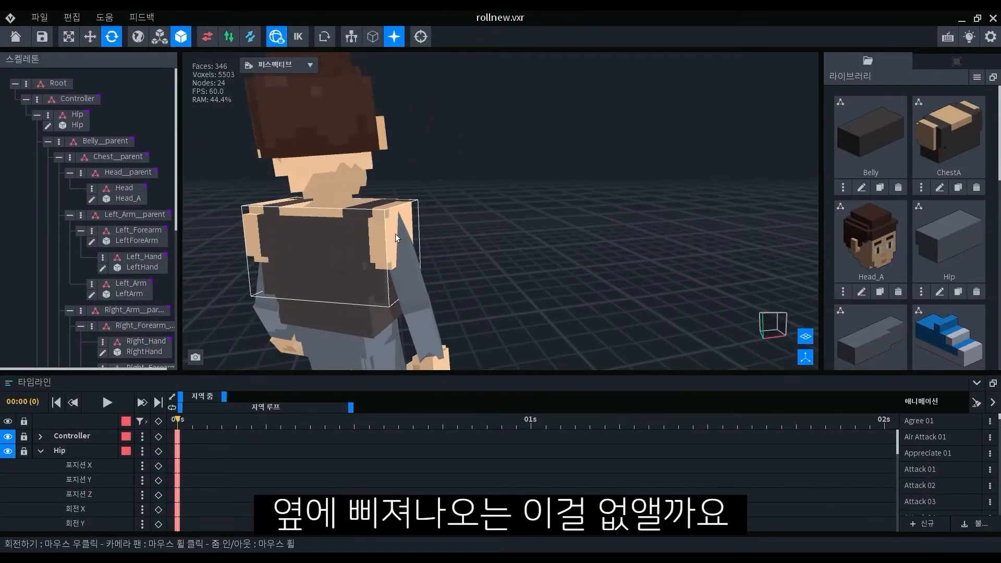
click(395, 233)
click(83, 235)
right_drag(375, 281, 376, 284)
click(15, 39)
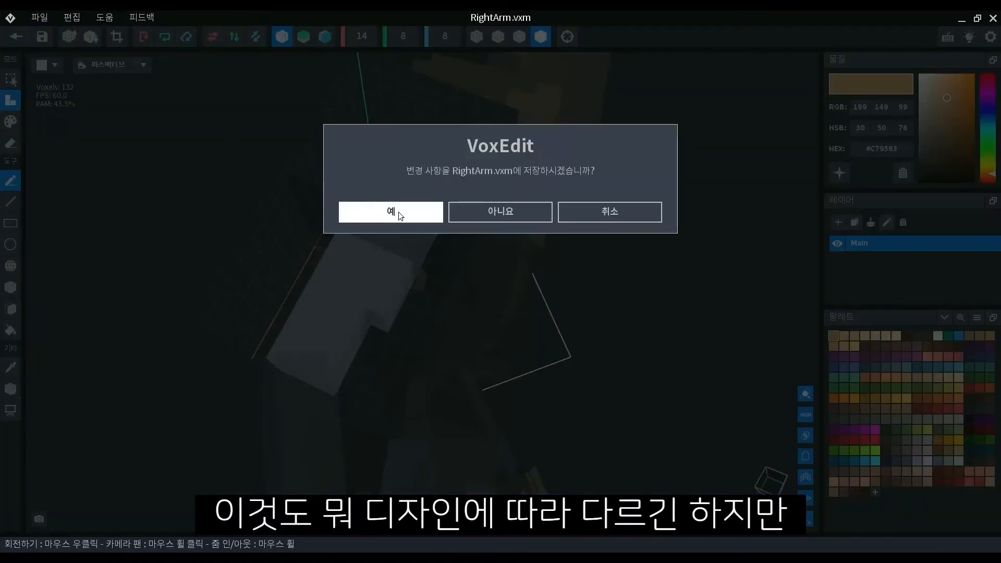
click(399, 212)
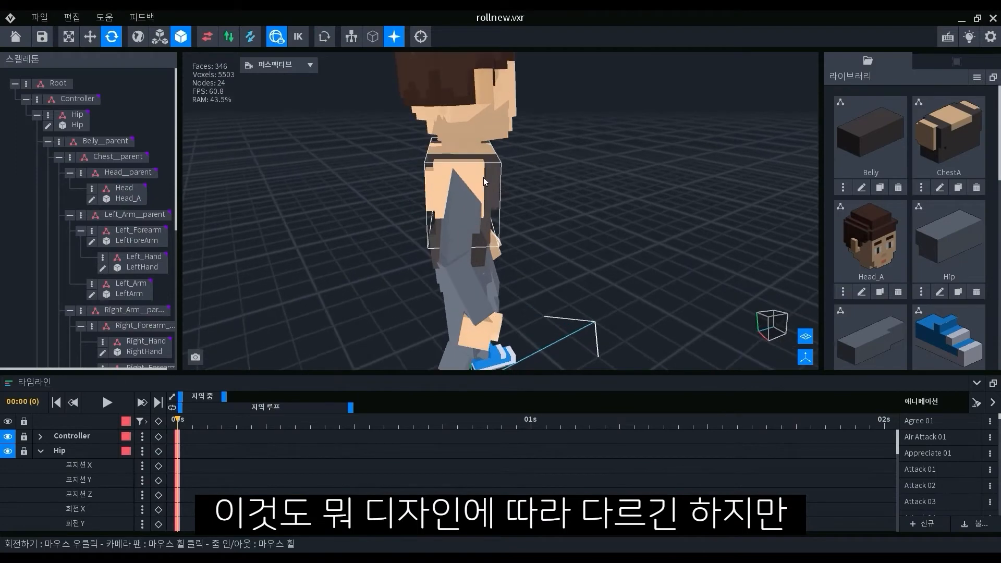
Step: Open the chest for editing and erase the protruding skin-coloured voxels at the rear edge of the right shoulder
click(483, 182)
click(84, 235)
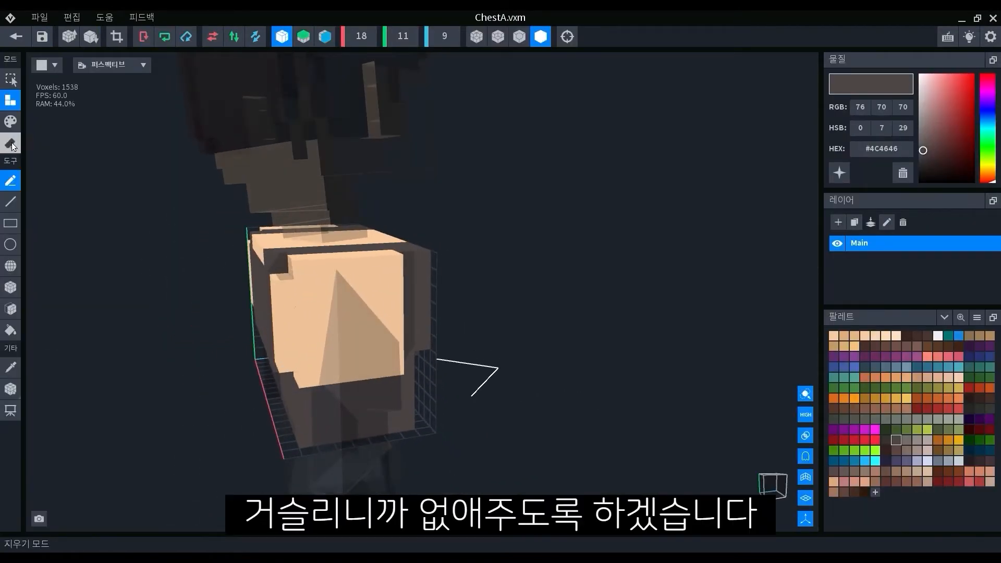
click(10, 287)
drag(293, 293, 290, 368)
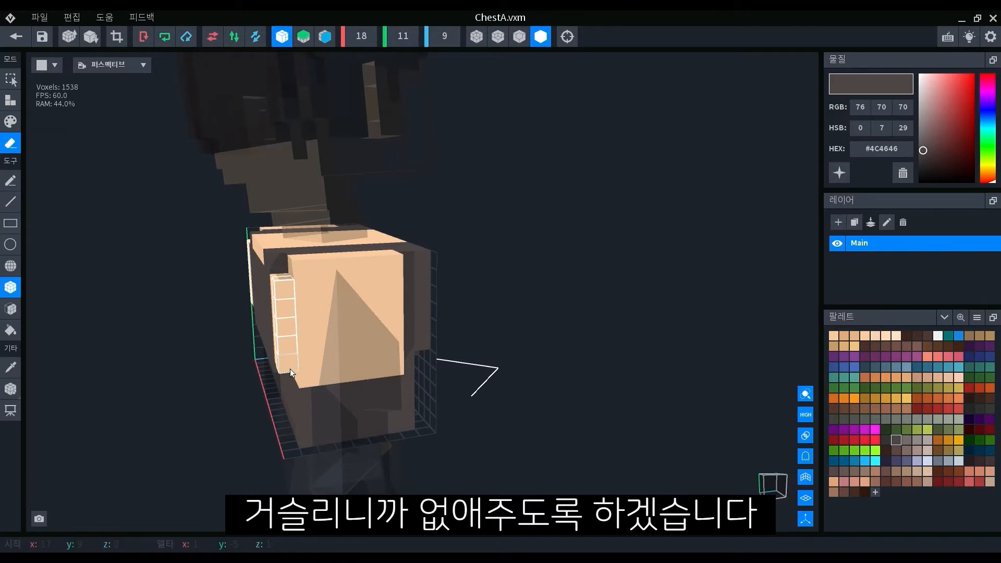
mouse_move(272, 290)
right_down()
mouse_move(342, 322)
mouse_move(252, 271)
right_up()
drag(283, 284, 286, 358)
mouse_move(330, 321)
right_down()
mouse_move(334, 292)
mouse_move(324, 285)
right_up()
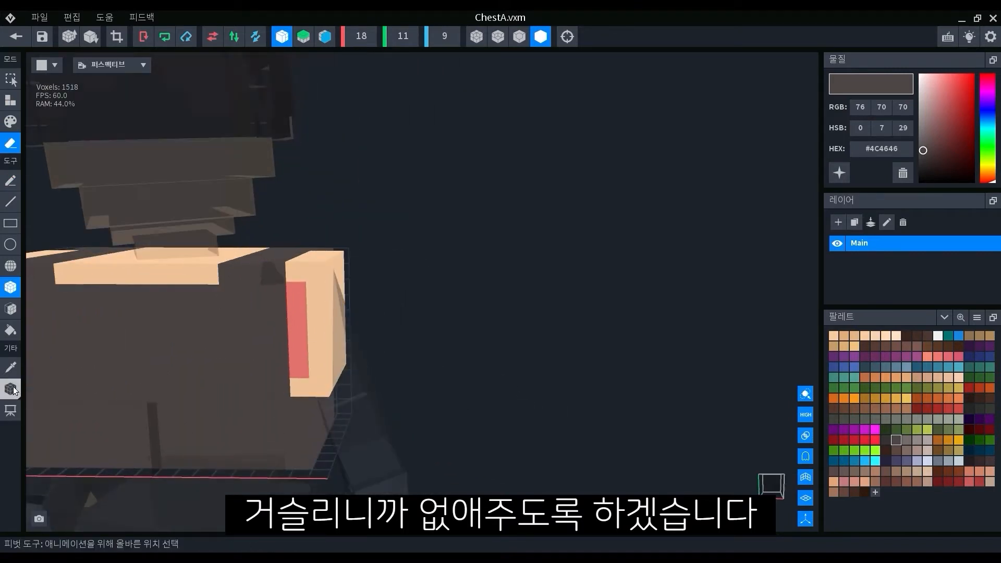
Step: Paint the exposed red strip beside the right shoulder with the skin colour #F9CC9F sampled from the chest, then save and return to the rollnew asset
click(10, 367)
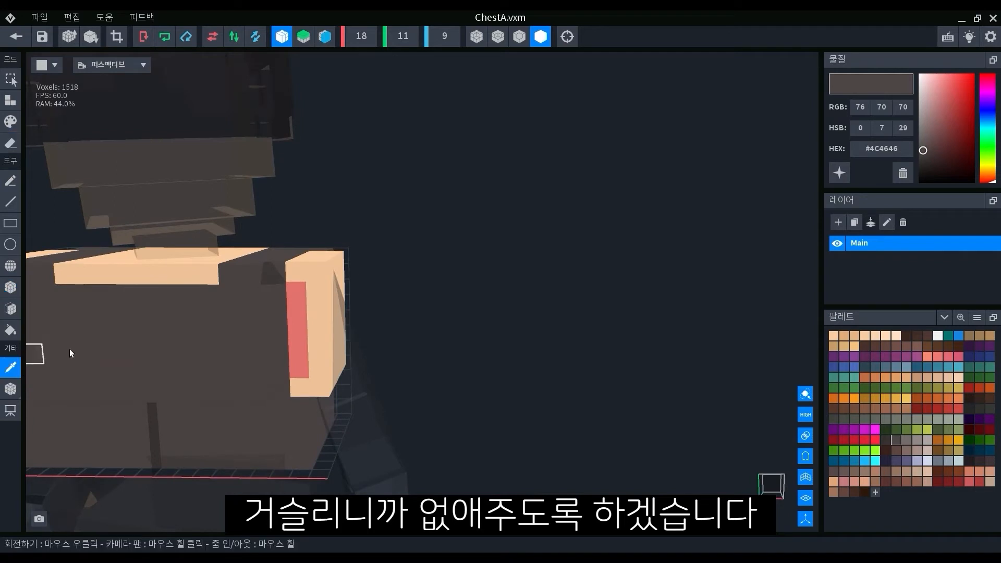
click(324, 280)
click(11, 121)
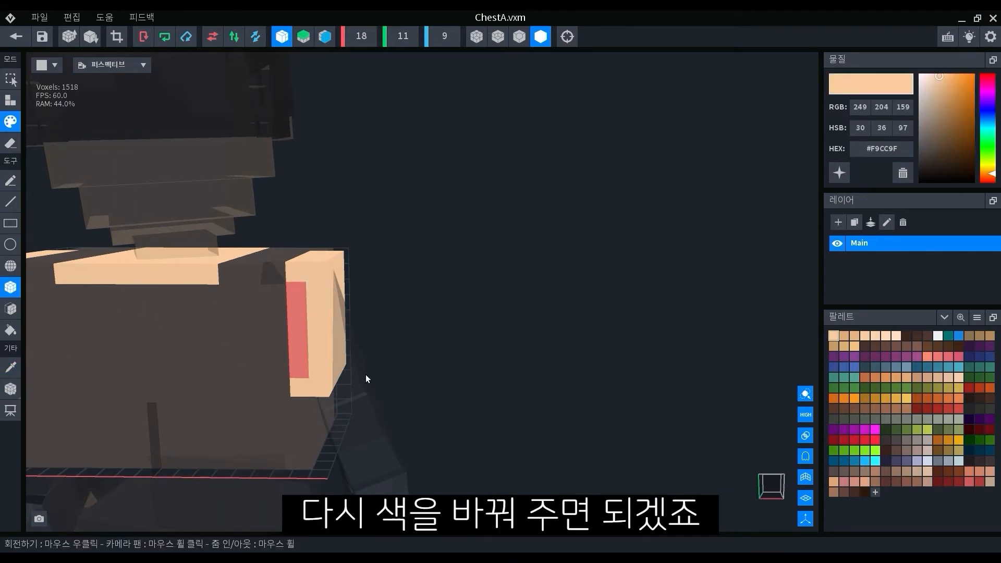
drag(311, 295, 308, 383)
right_drag(308, 383, 285, 319)
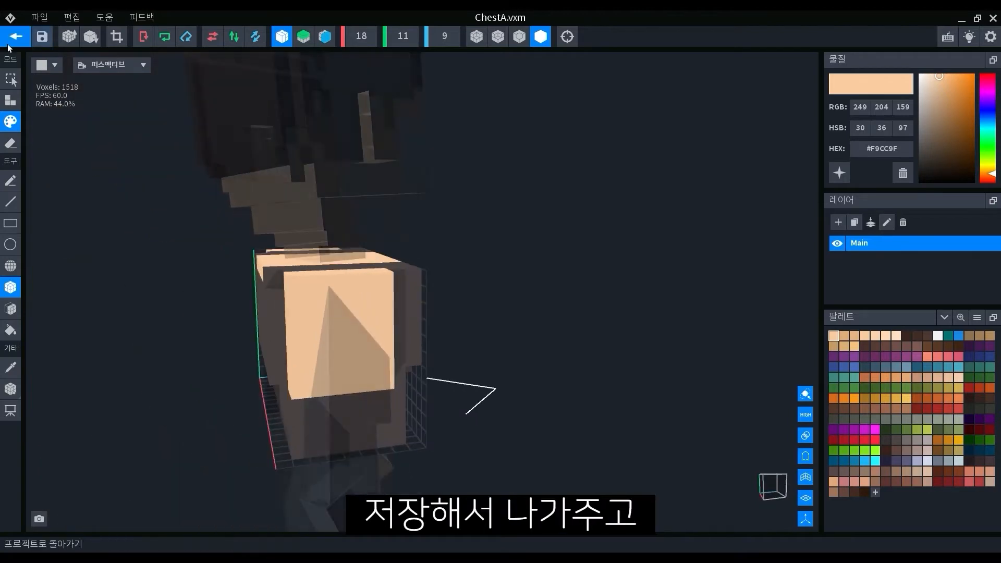
click(16, 36)
click(423, 221)
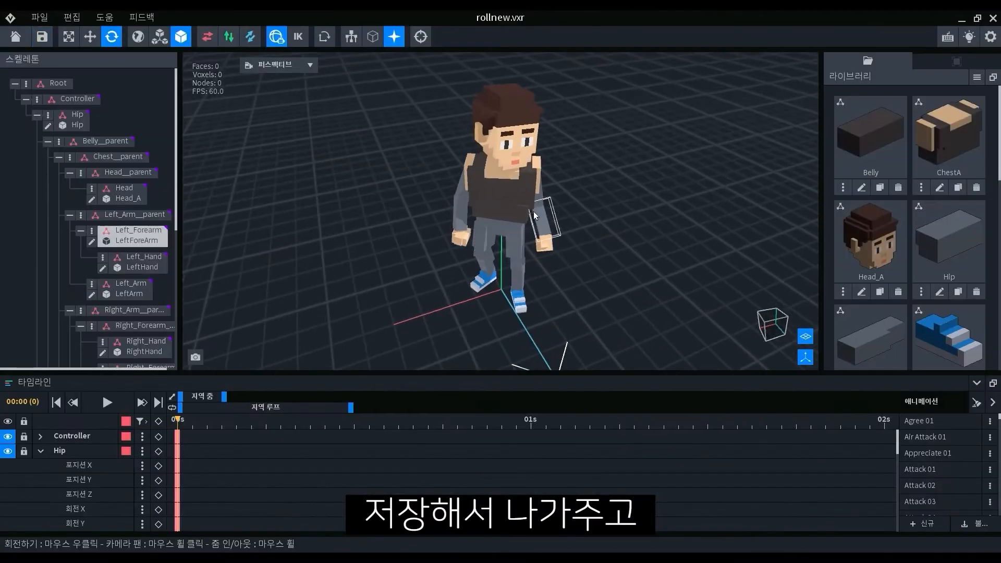
Step: Reopen the chest for editing, sample its skin colour and copy the hex code #F9CC9F
right_drag(455, 276, 465, 242)
scroll(465, 241, up, 3)
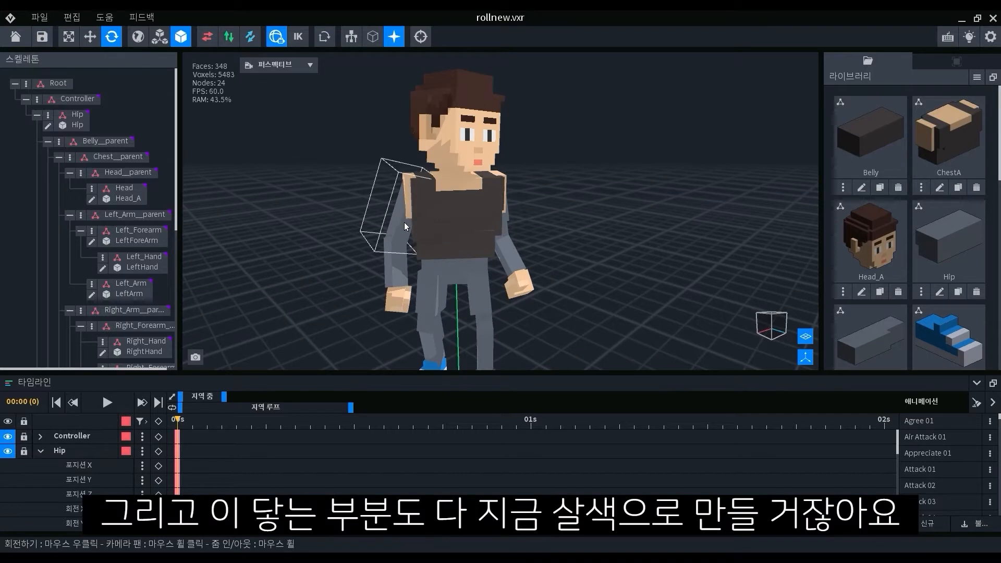
right_drag(450, 218, 423, 200)
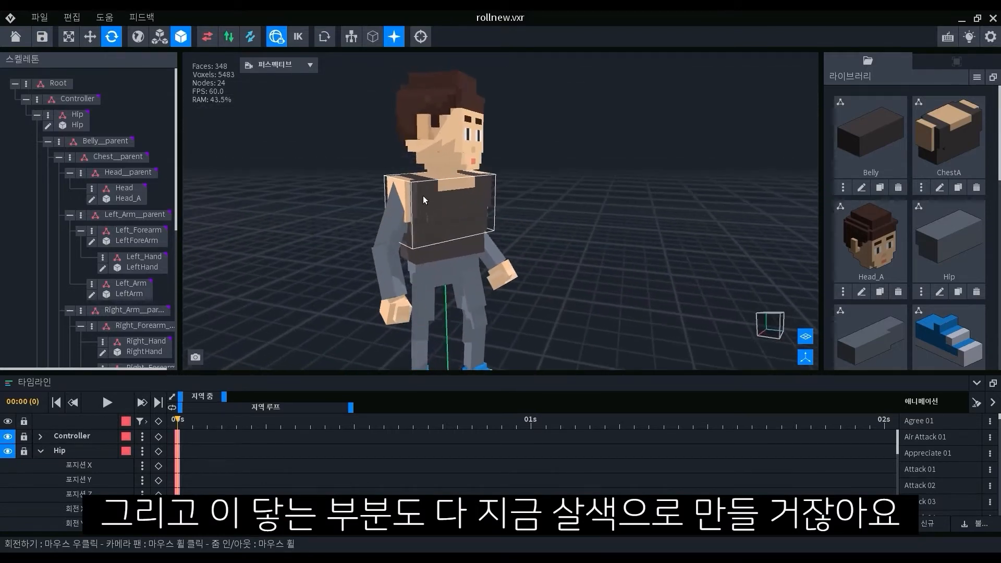
click(443, 208)
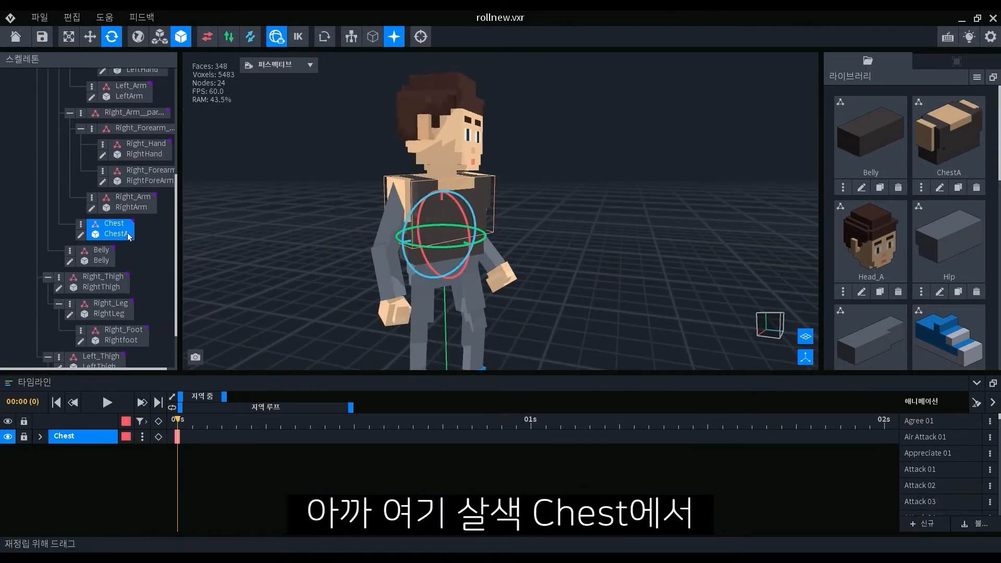
click(81, 234)
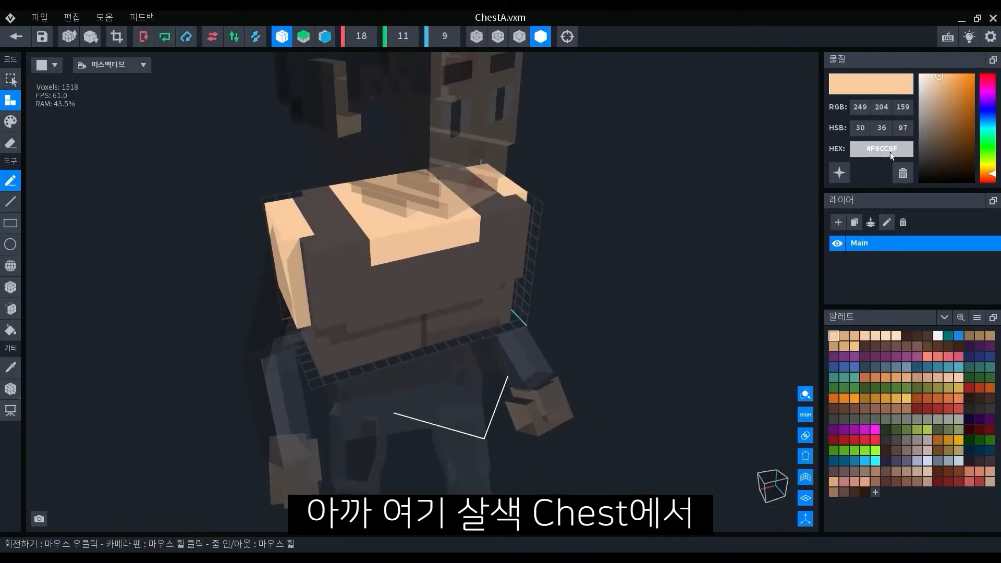
right_click(891, 152)
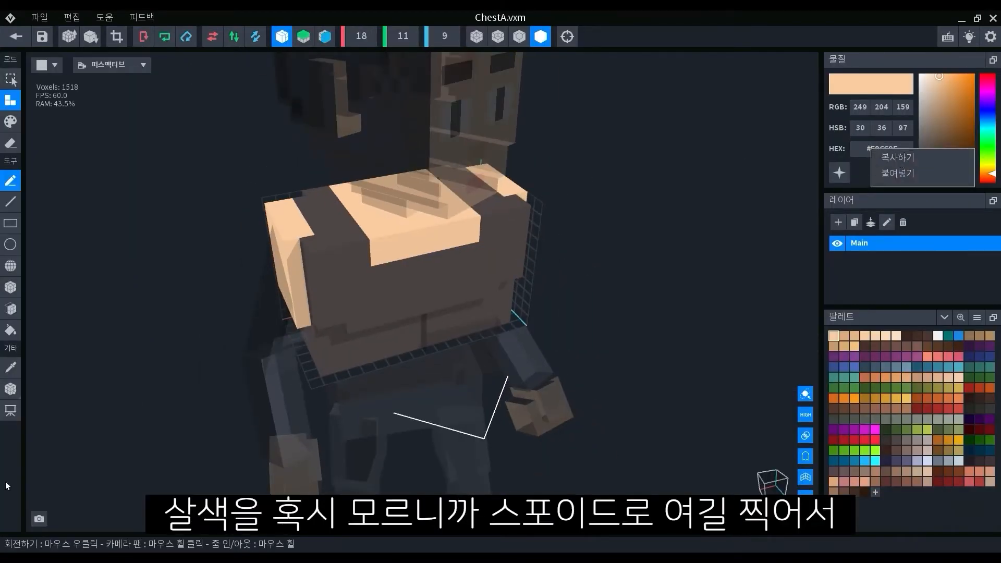
click(16, 375)
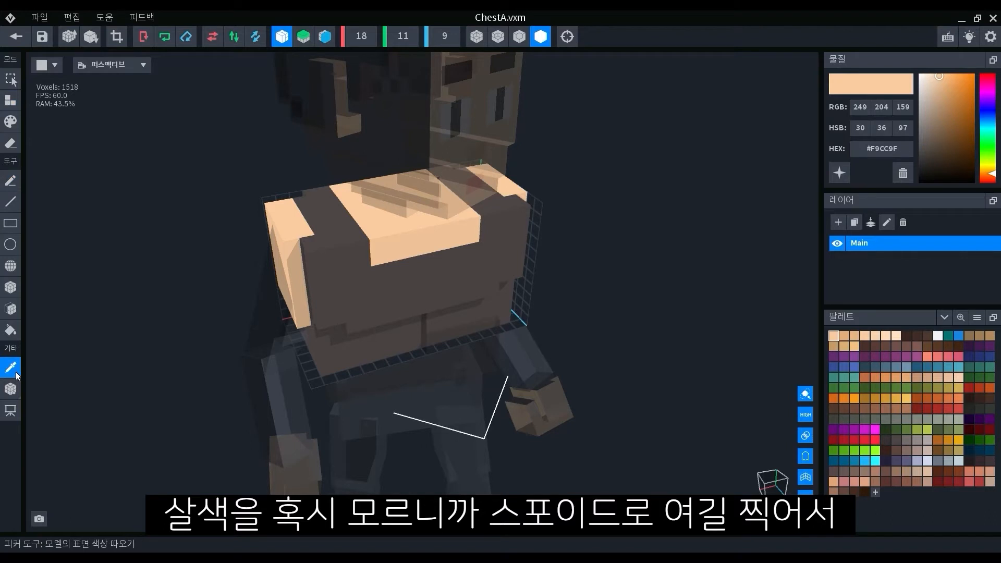
click(394, 241)
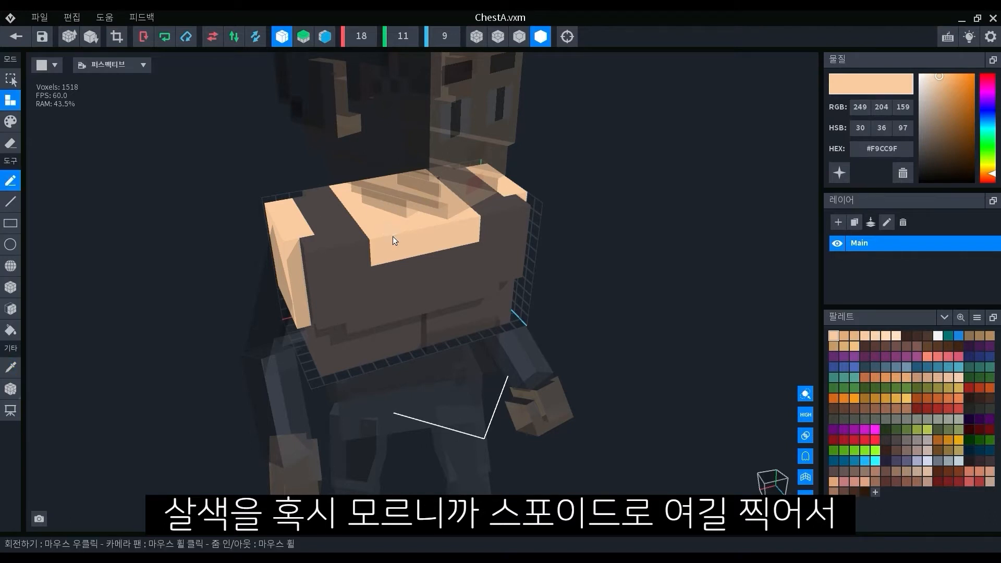
right_click(907, 152)
click(918, 165)
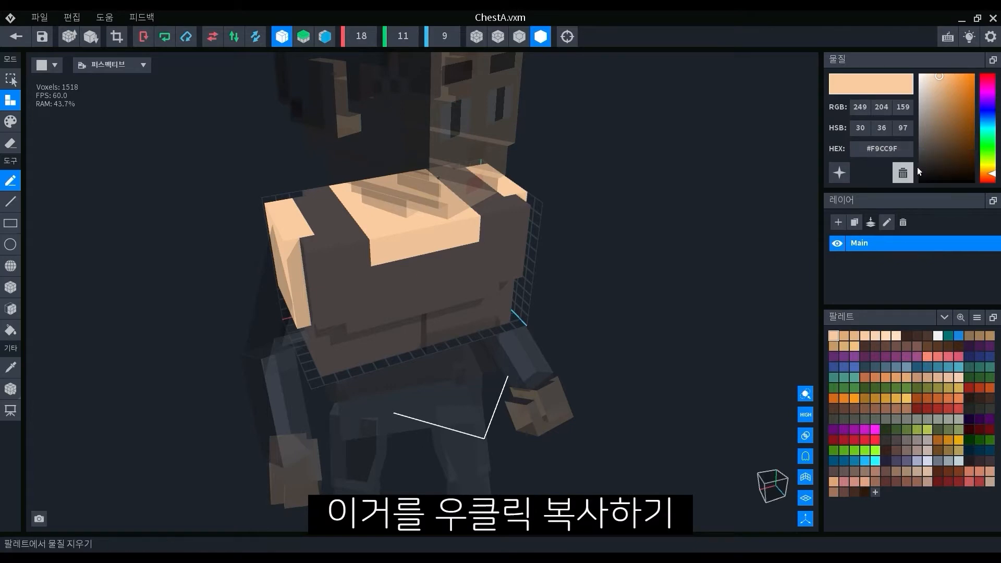
Step: Return to the rollnew asset and open the right upper arm model for editing
click(17, 36)
click(407, 212)
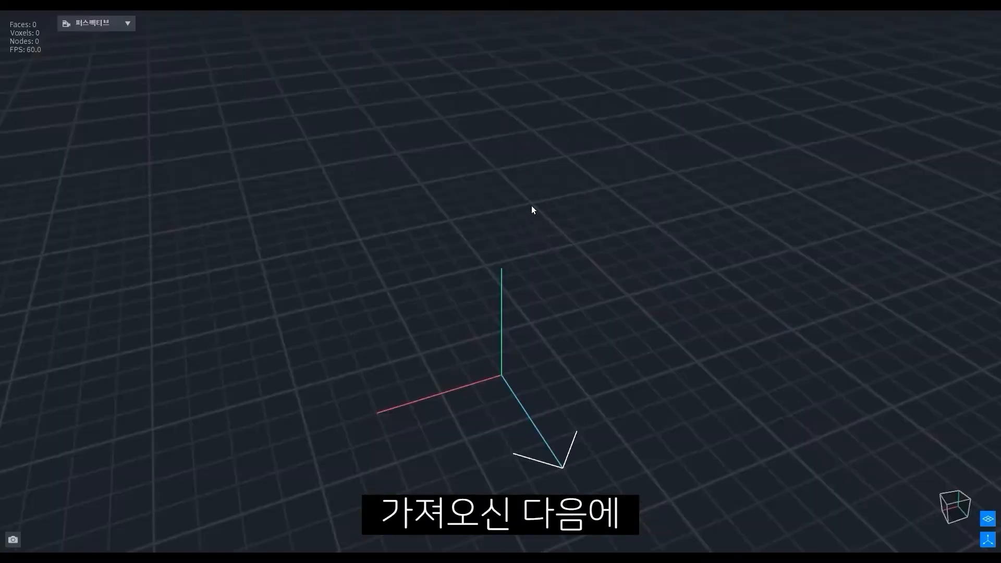
scroll(514, 200, up, 5)
right_drag(514, 199, 431, 208)
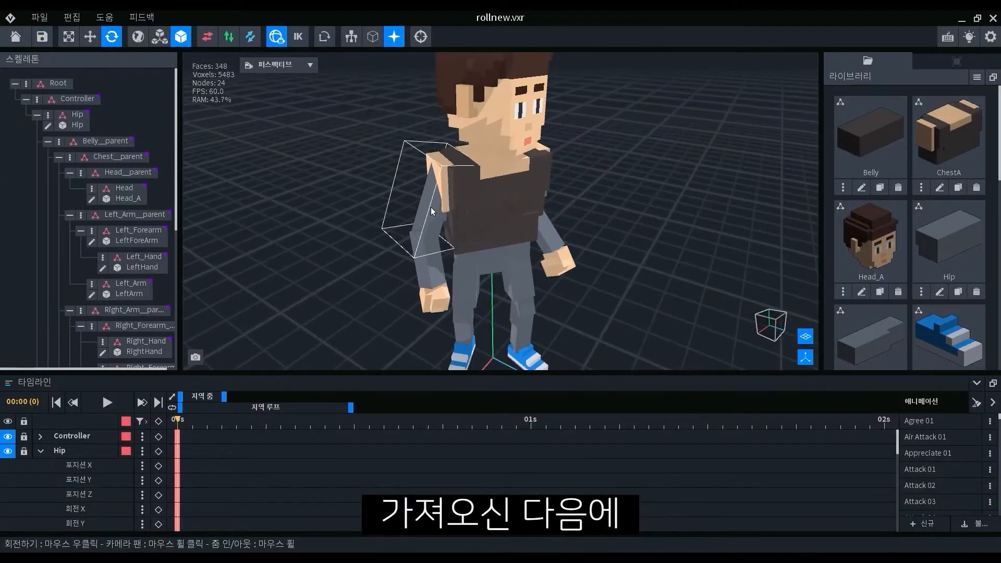
click(443, 206)
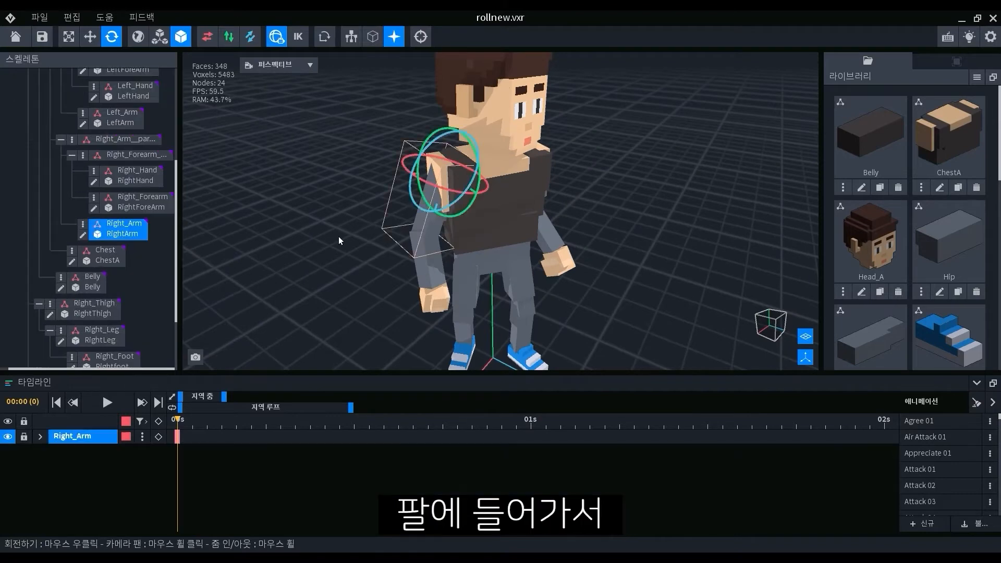
click(82, 235)
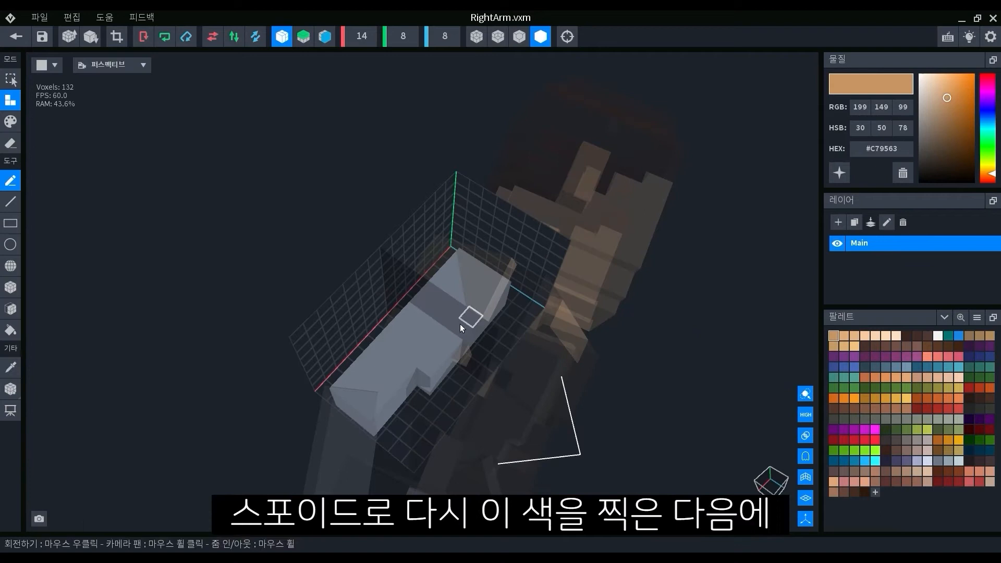
click(455, 286)
click(406, 341)
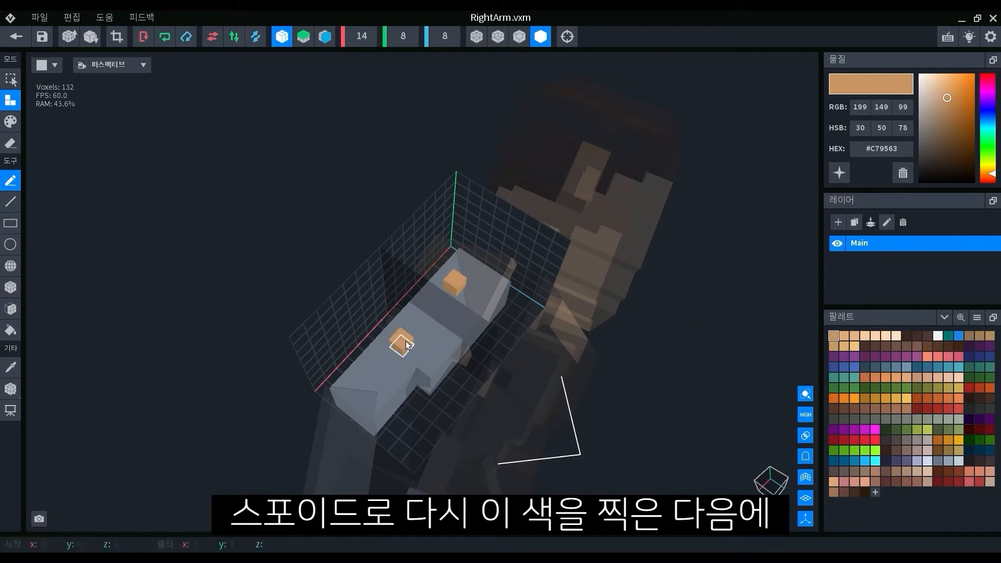
key(ctrl+z)
key(ctrl+z)
Step: Sample the right arm's grey colour and replace it with the copied skin colour #F9CC9F
click(11, 368)
click(471, 336)
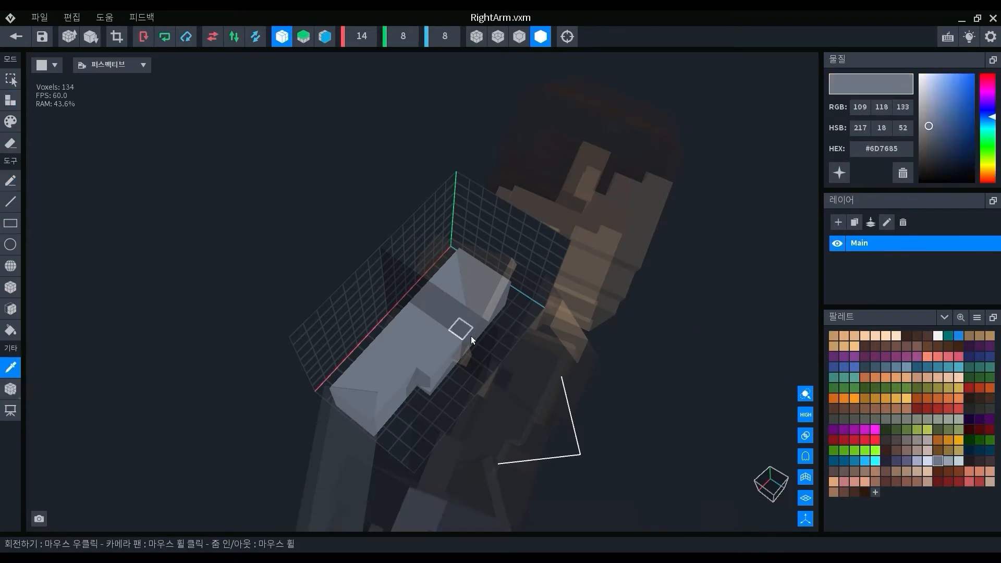
right_click(901, 156)
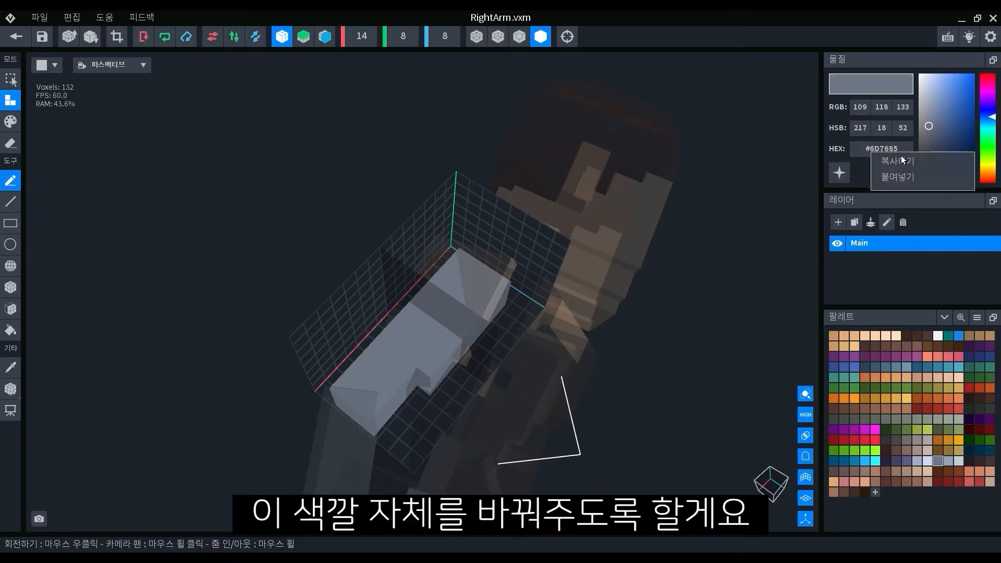
click(937, 182)
click(909, 152)
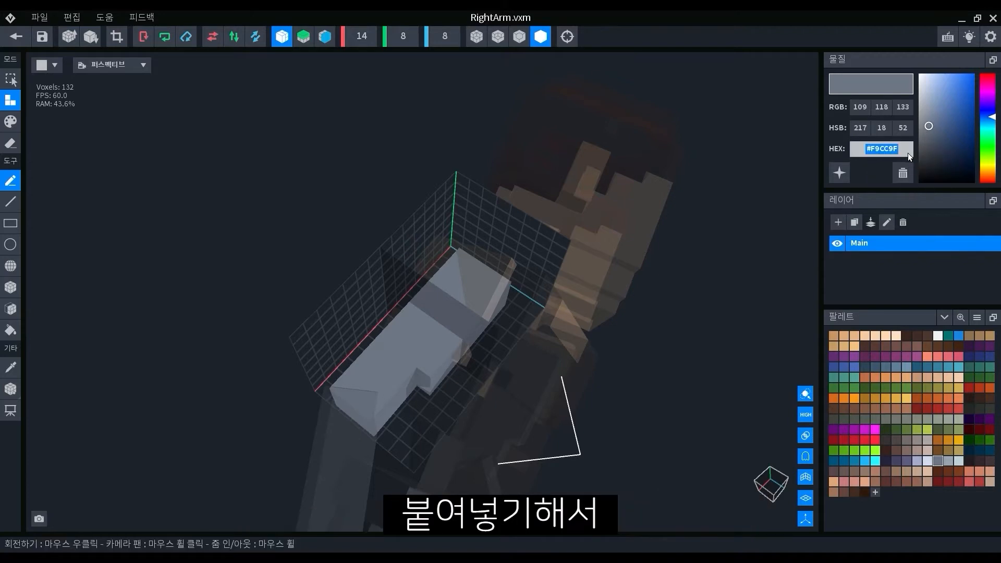
key(Return)
Step: Examine the right arm's thickness, its front-direction marker and the X, Y and Z extents of its grid volume
scroll(455, 401, down, 1)
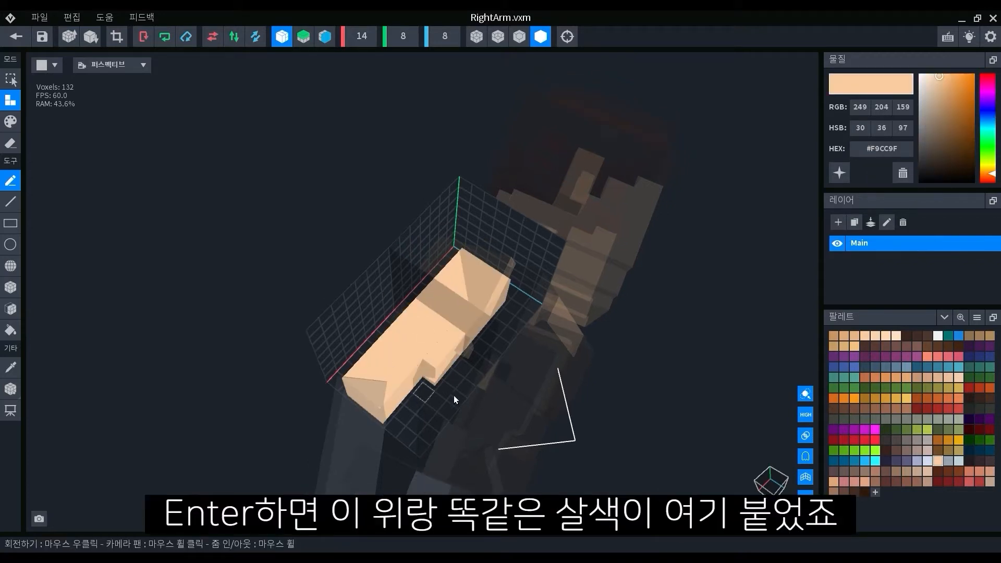
right_drag(523, 273, 442, 254)
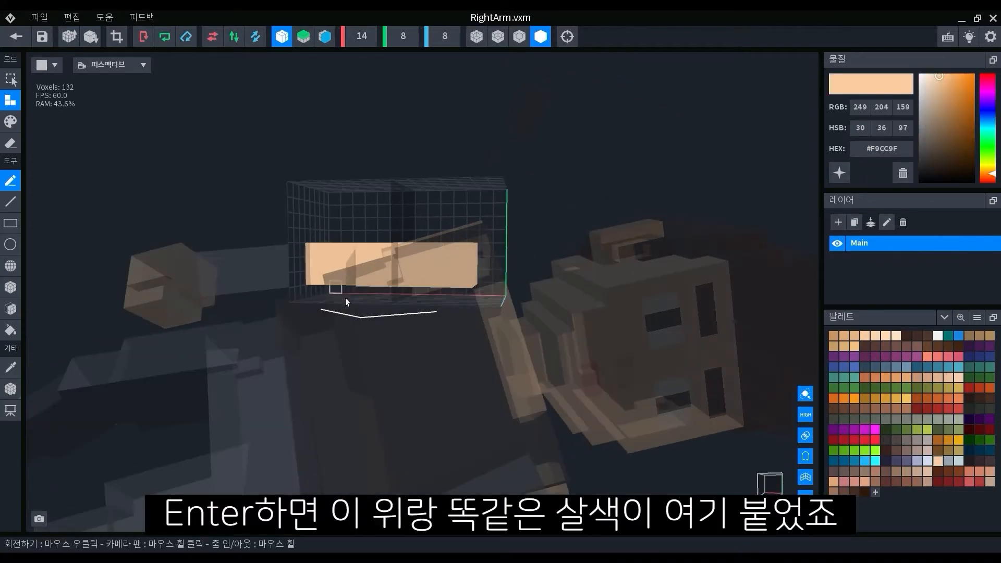
right_drag(346, 302, 386, 298)
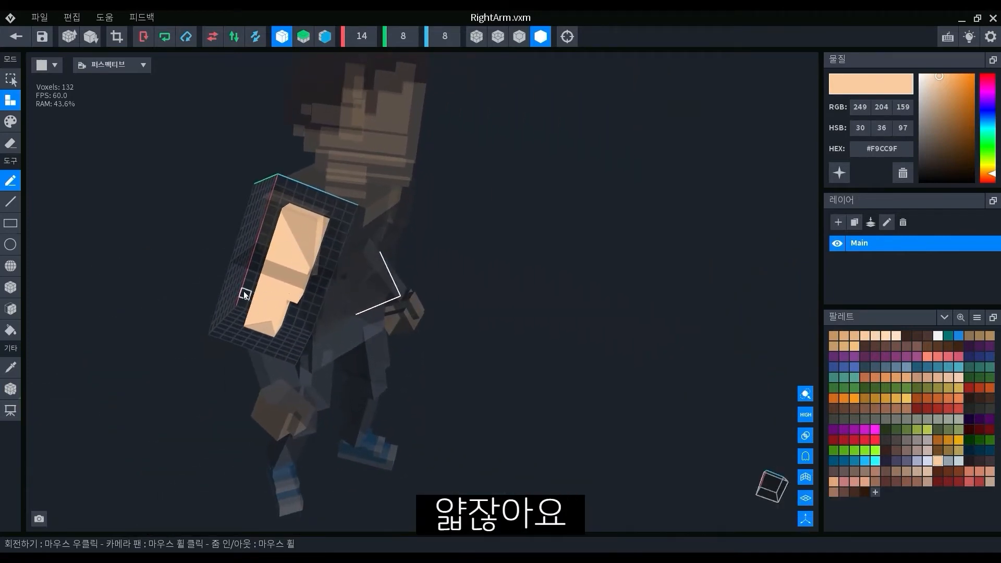
right_drag(322, 260, 442, 277)
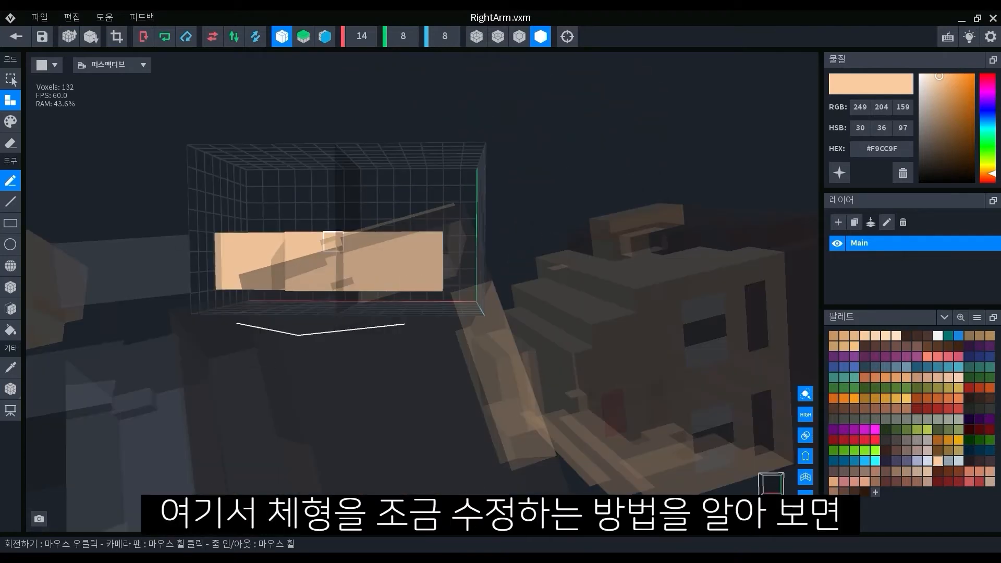
right_drag(339, 235, 339, 235)
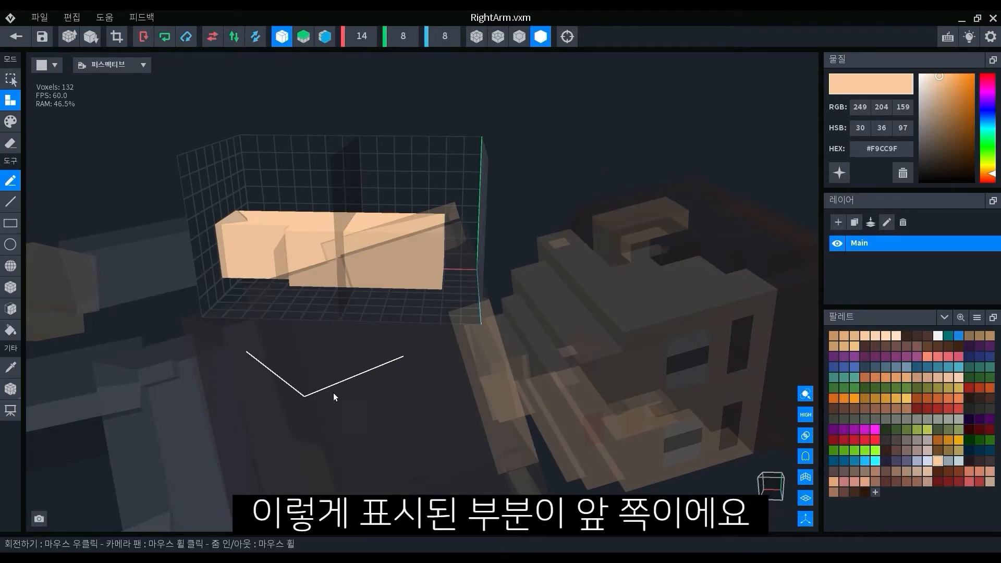
right_drag(334, 393, 396, 346)
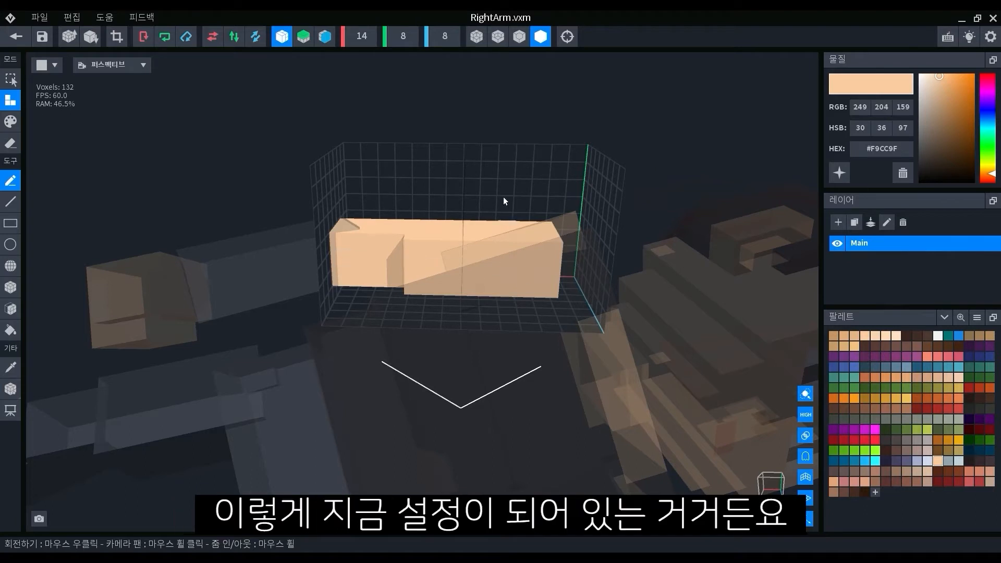
click(19, 390)
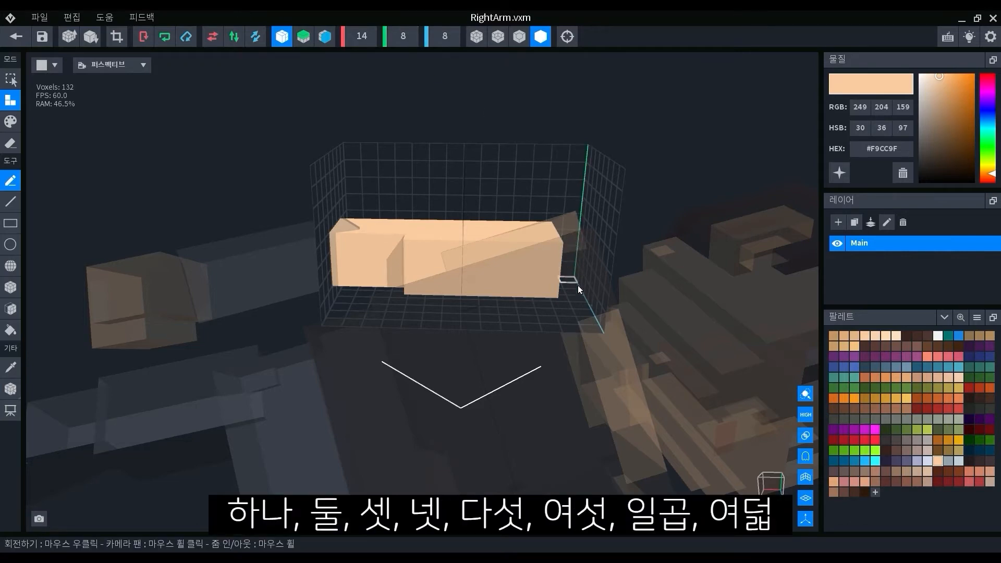
right_drag(574, 290, 541, 255)
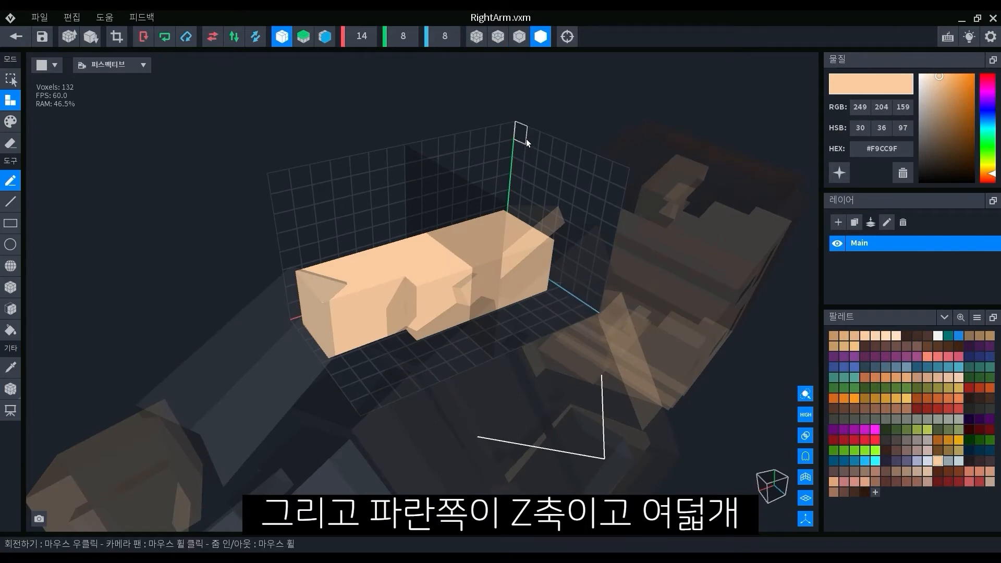
Step: Increase the right arm's height by adding whole voxel layers evenly above and below it with the Face tool and Y symmetry
right_drag(603, 170, 490, 206)
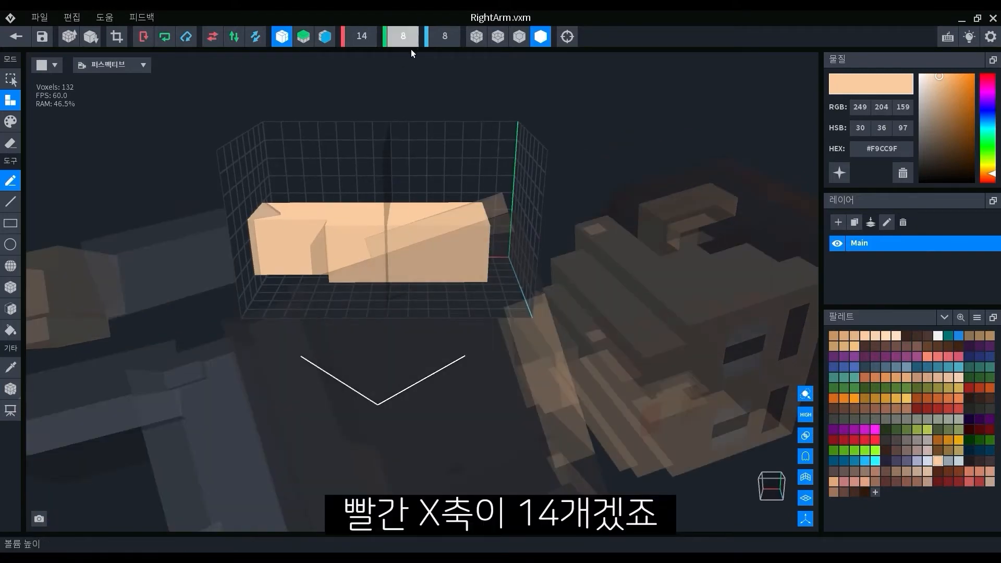
middle_drag(321, 164, 400, 243)
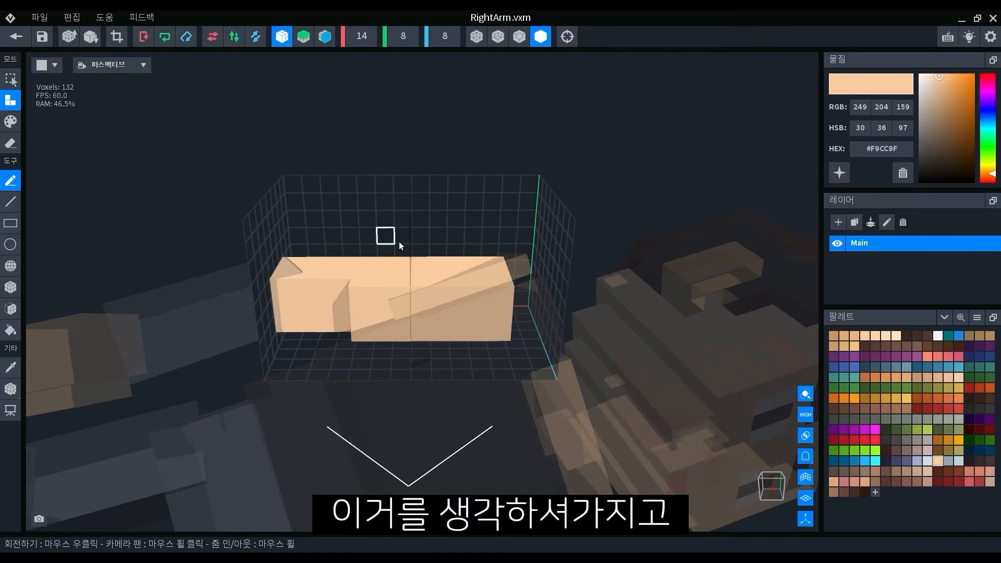
right_drag(505, 186, 477, 282)
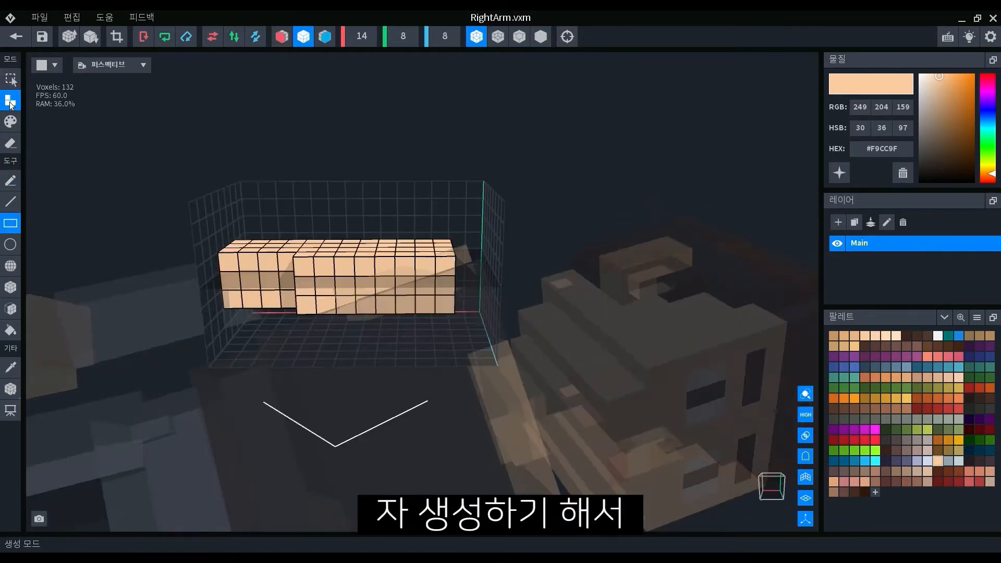
click(17, 310)
right_drag(367, 254, 383, 275)
click(377, 250)
click(340, 234)
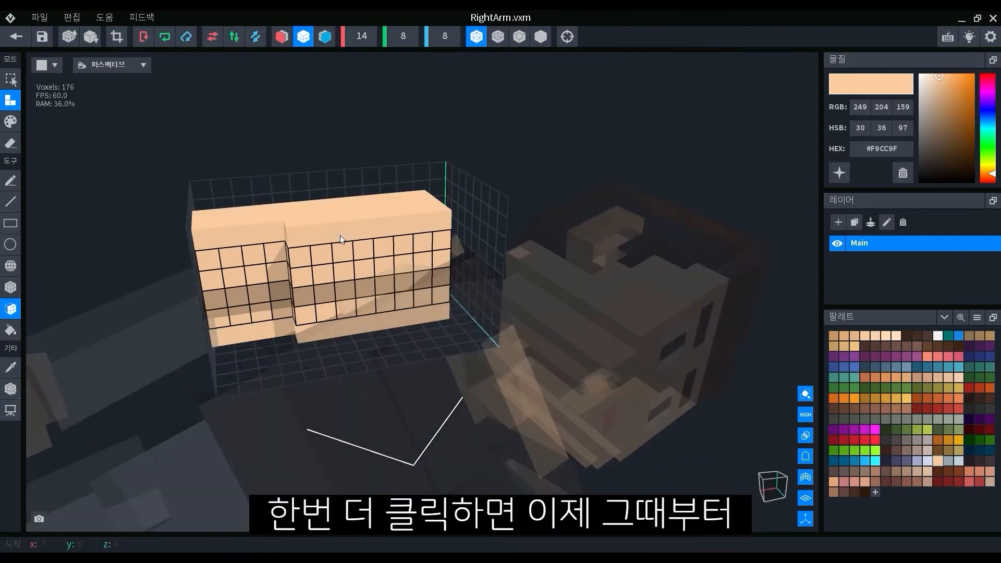
Step: Thicken the right arm on its front and back by extending those faces with extra voxel layers
right_drag(424, 338, 352, 342)
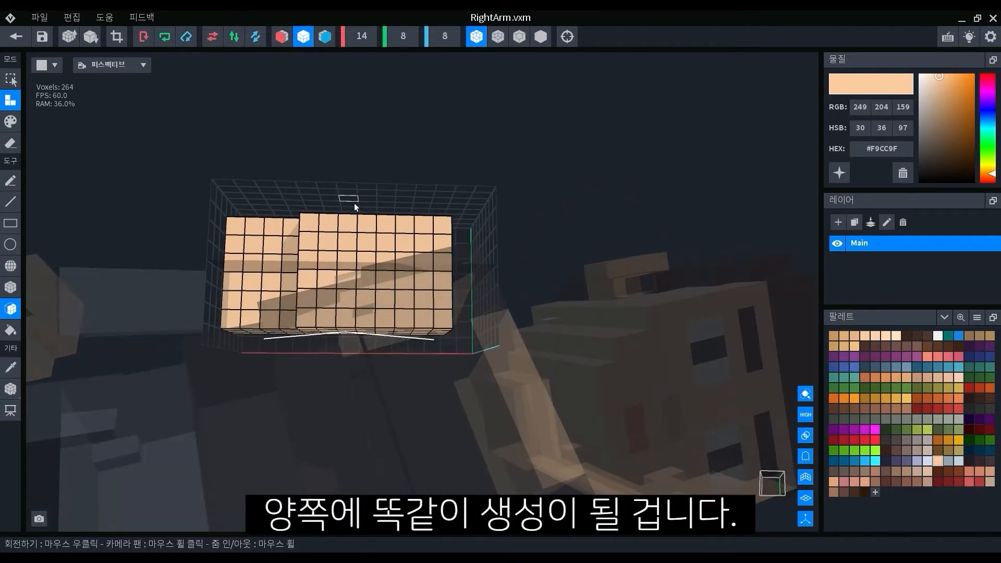
right_drag(342, 295, 384, 329)
right_drag(384, 283, 481, 300)
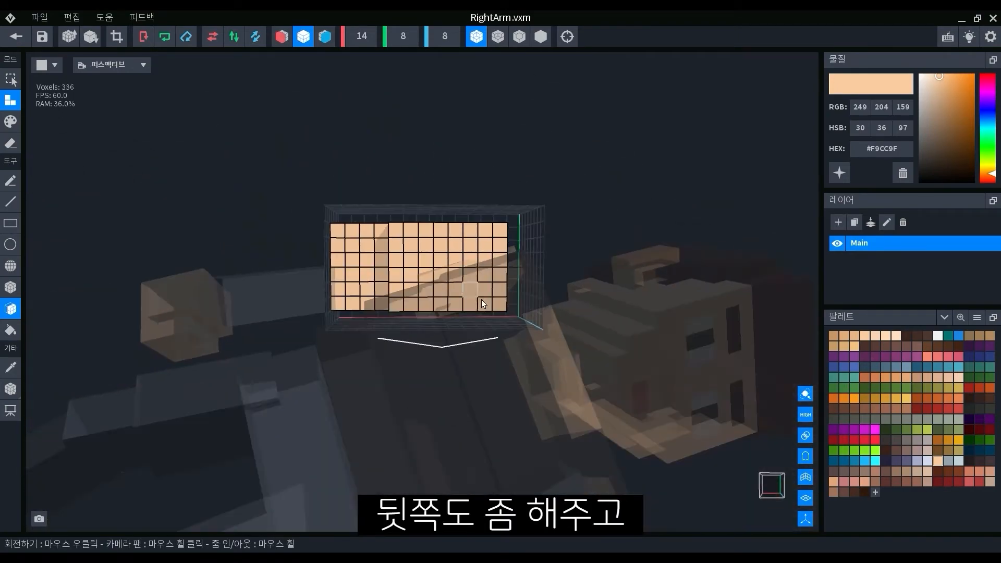
click(460, 273)
right_drag(407, 259, 393, 283)
click(355, 286)
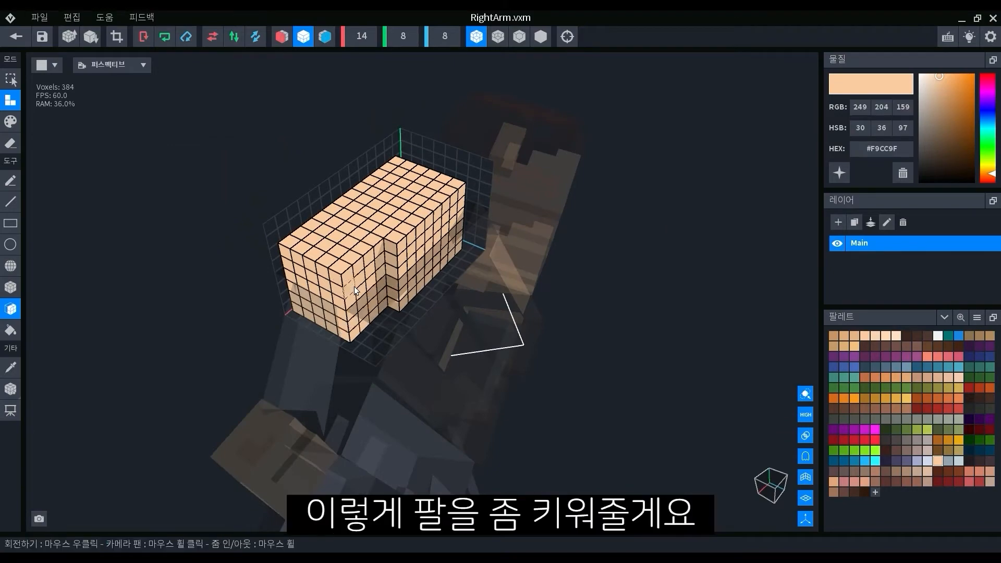
Step: Erase the sharp edge voxels at the right arm's shoulder end to round it, and crop the volume to the model
scroll(385, 258, down, 3)
mouse_move(336, 231)
right_down()
mouse_move(327, 224)
mouse_move(379, 237)
mouse_move(336, 234)
right_up()
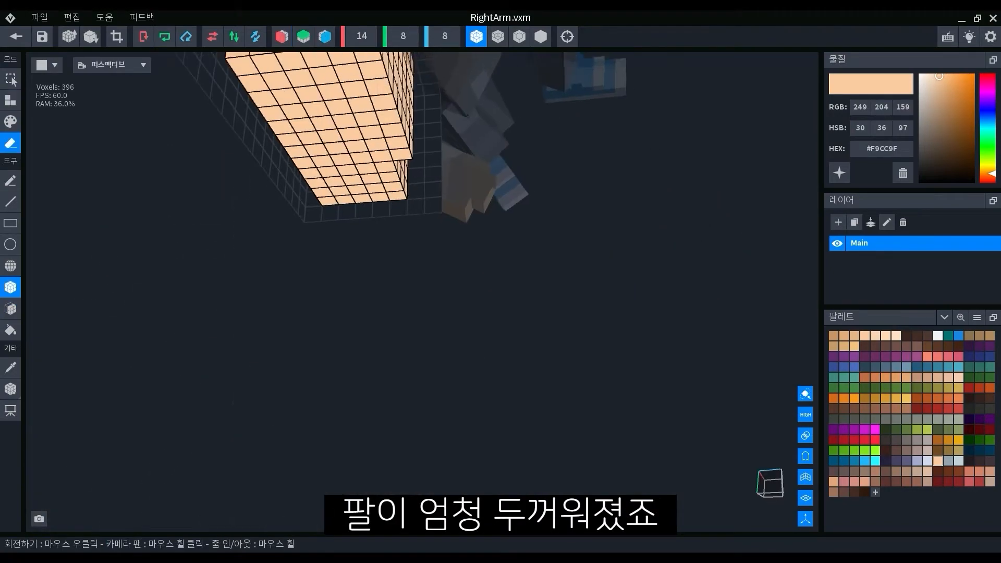
right_drag(323, 130, 358, 116)
drag(338, 336, 466, 328)
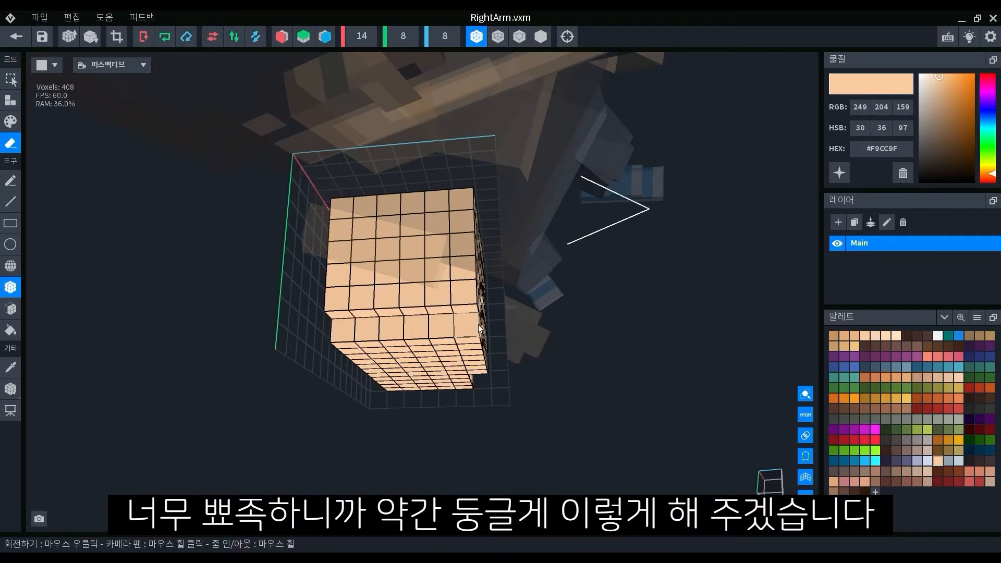
mouse_move(449, 272)
right_down()
mouse_move(406, 271)
mouse_move(336, 292)
right_up()
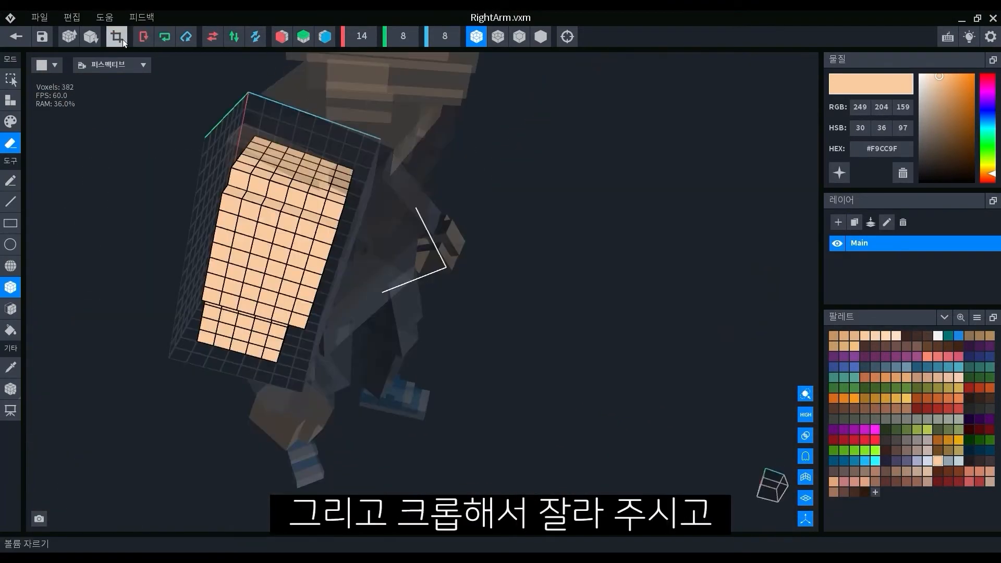
click(125, 40)
Step: Centre the right arm's pivot in the volume and move it along the X axis to 0 at the shoulder end
right_drag(287, 225, 90, 346)
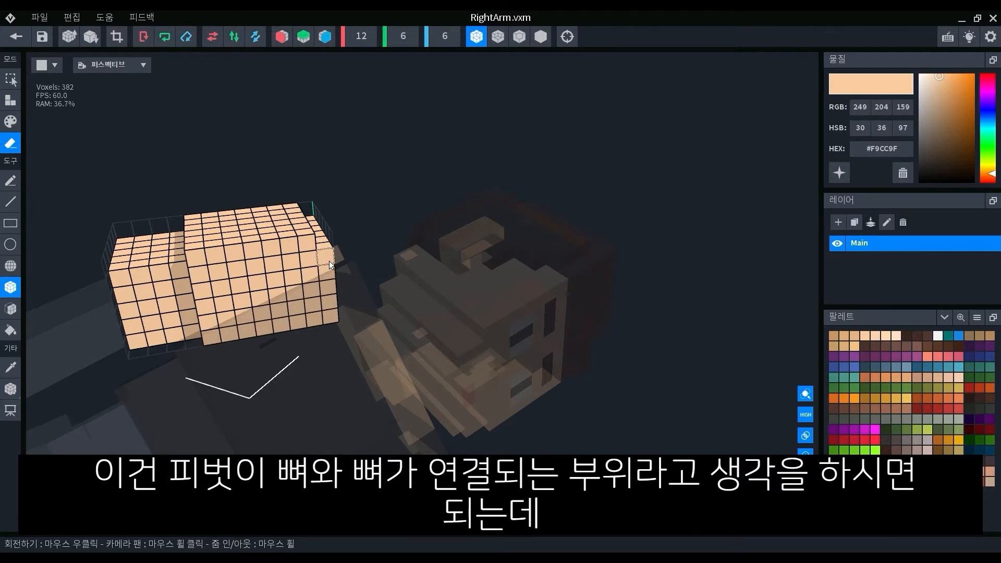
click(18, 392)
right_drag(188, 313, 277, 264)
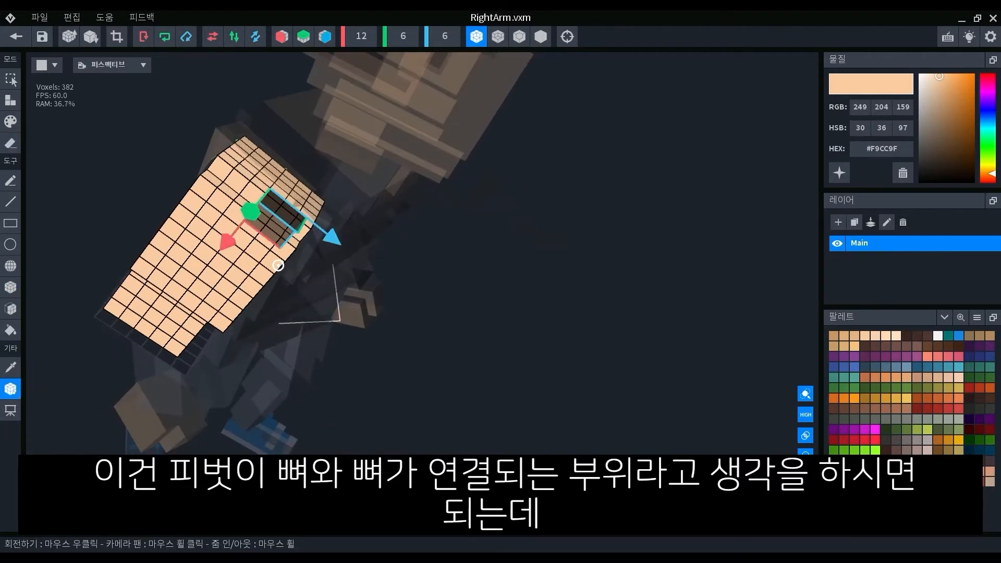
right_drag(283, 192, 347, 316)
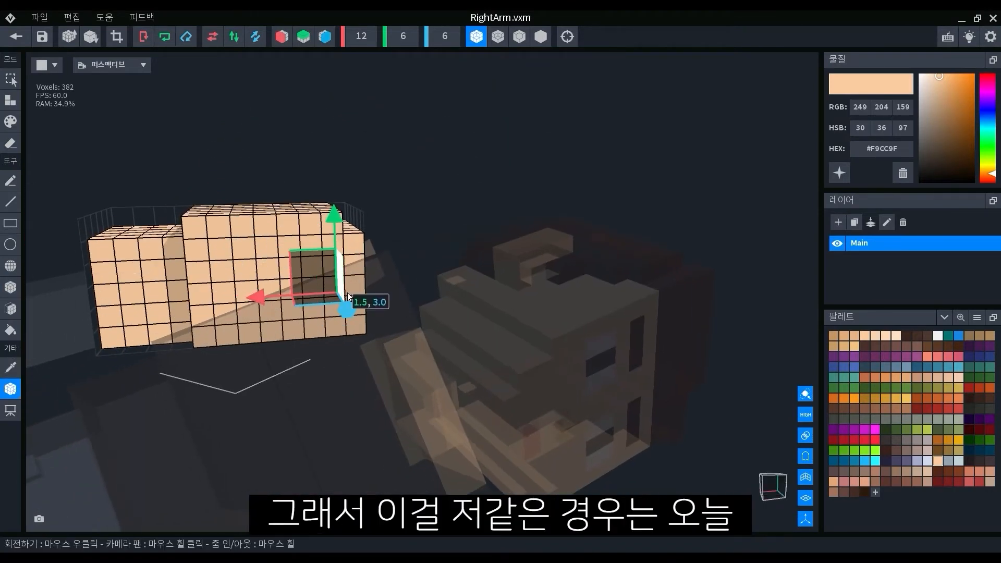
click(17, 398)
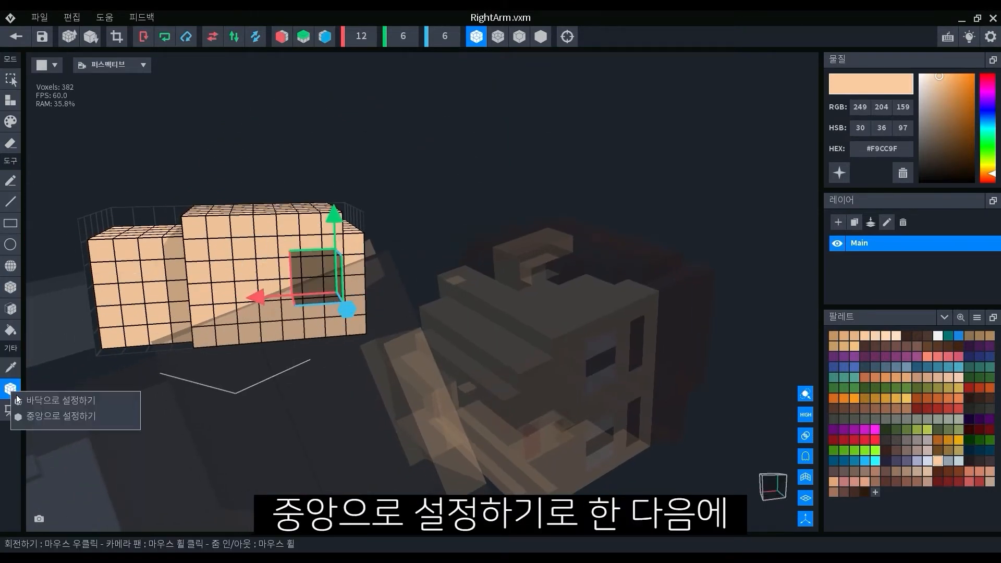
click(55, 424)
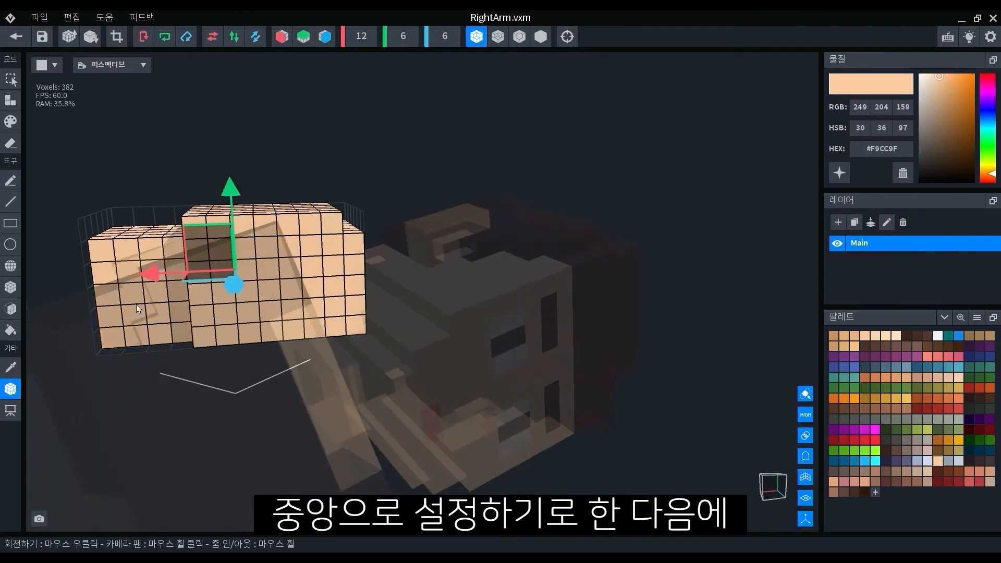
drag(163, 282, 290, 297)
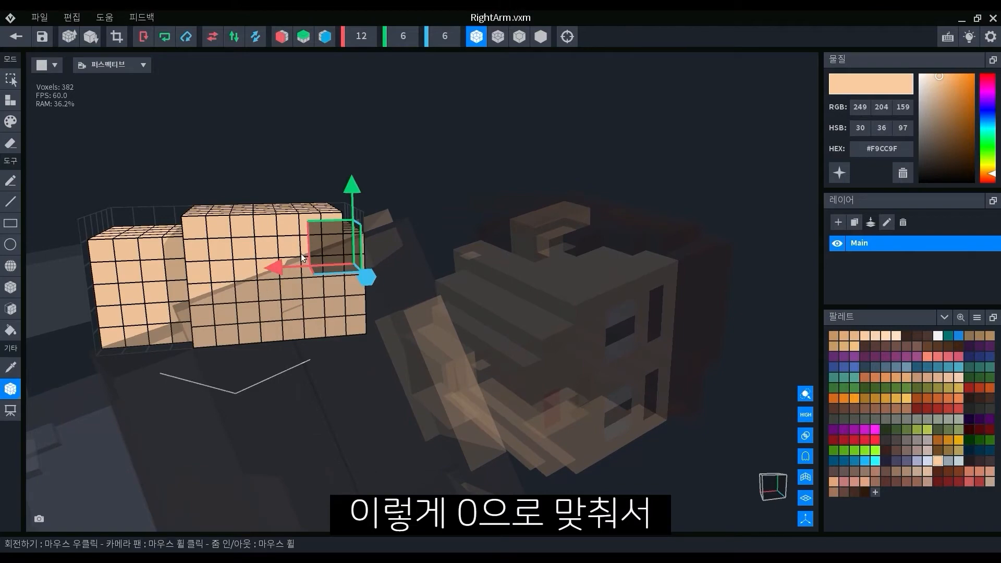
right_drag(302, 258, 300, 246)
Step: Save the right arm model, return to the rollnew asset and inspect both arms on the character
key(Escape)
click(408, 216)
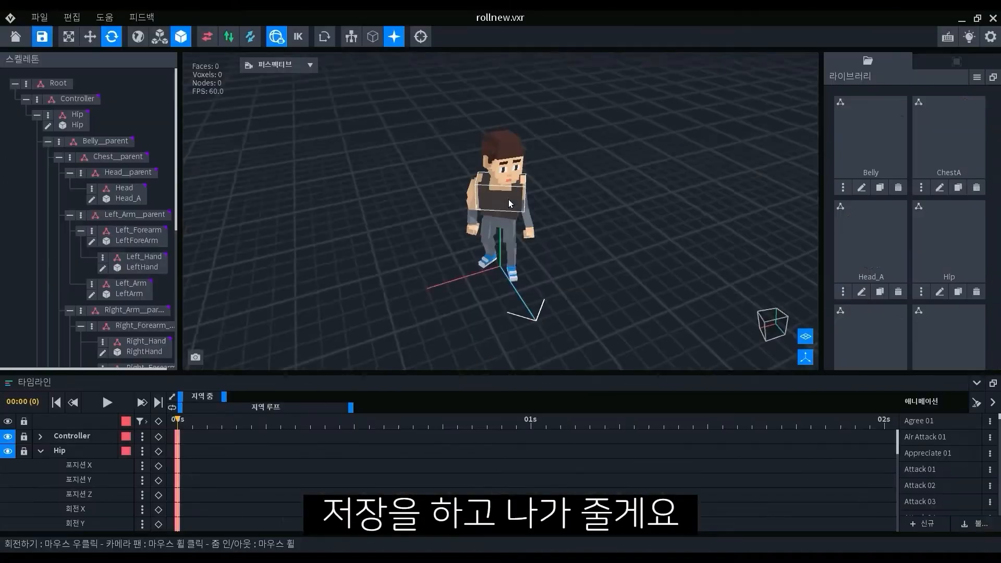
scroll(510, 204, up, 4)
right_drag(510, 204, 437, 232)
scroll(496, 186, up, 3)
scroll(437, 233, up, 2)
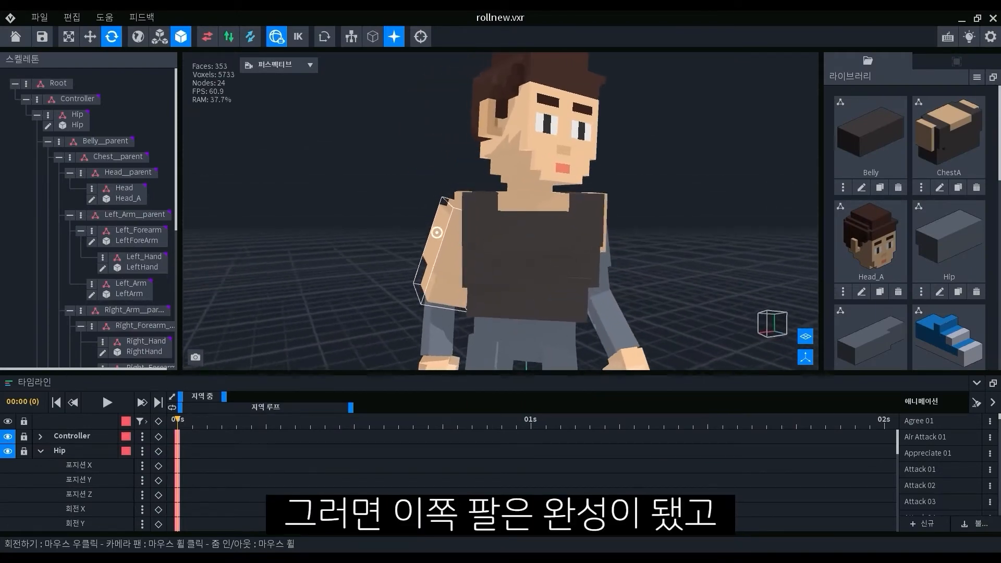
scroll(437, 233, down, 5)
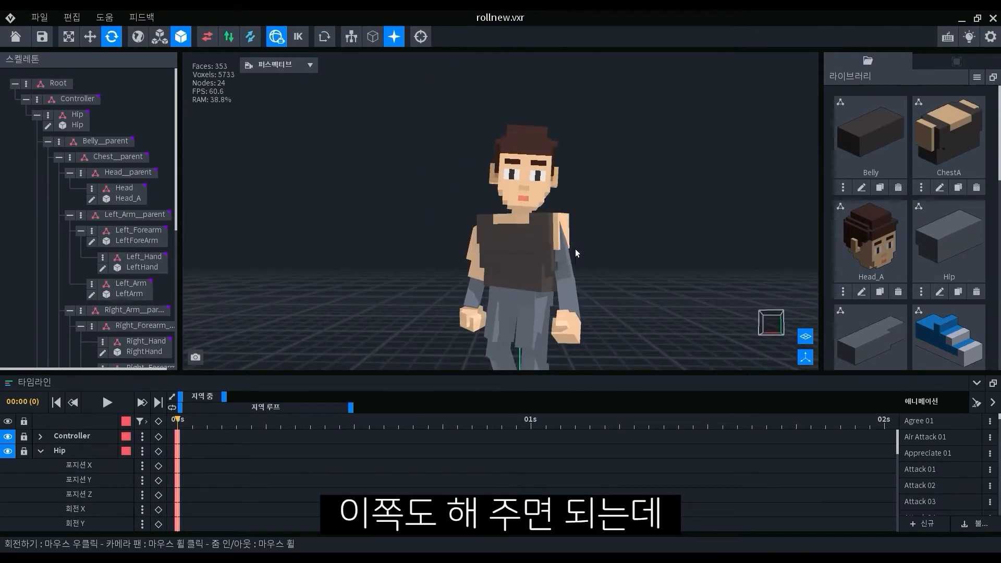
right_drag(462, 264, 590, 256)
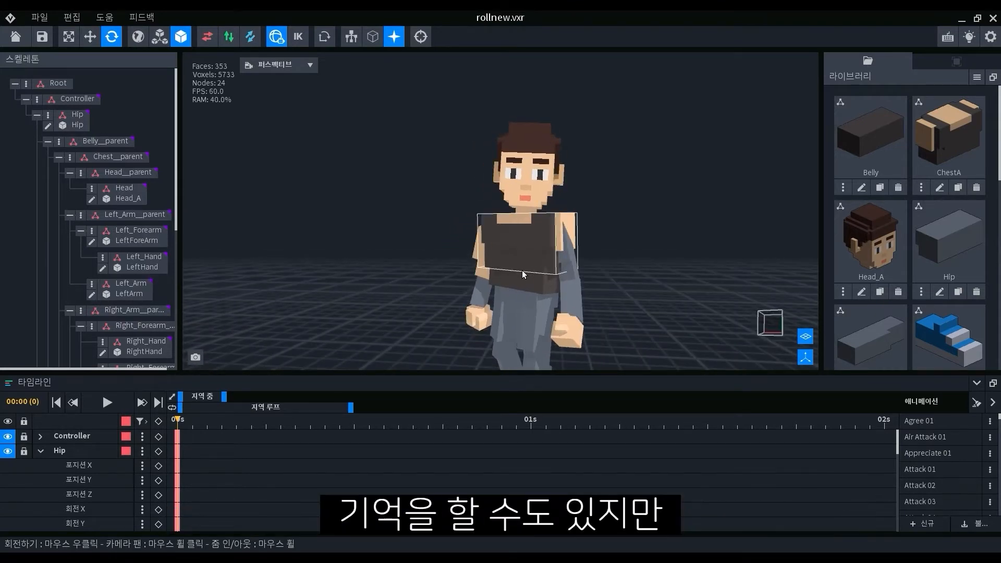
right_drag(523, 274, 522, 270)
Step: Select the right upper arm and duplicate the RightArm model in the library under the name "Left arm1"
click(475, 259)
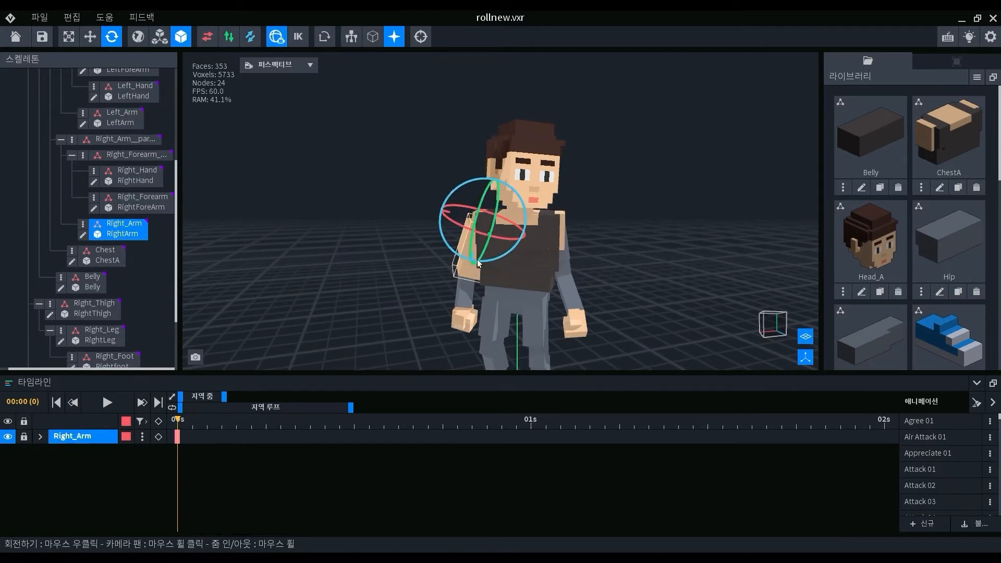
scroll(967, 267, down, 5)
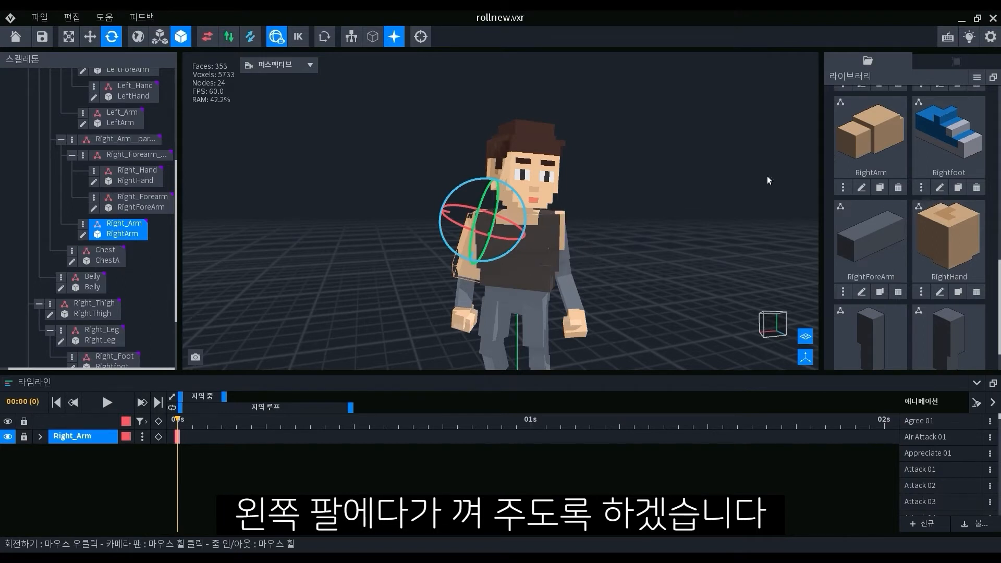
click(884, 190)
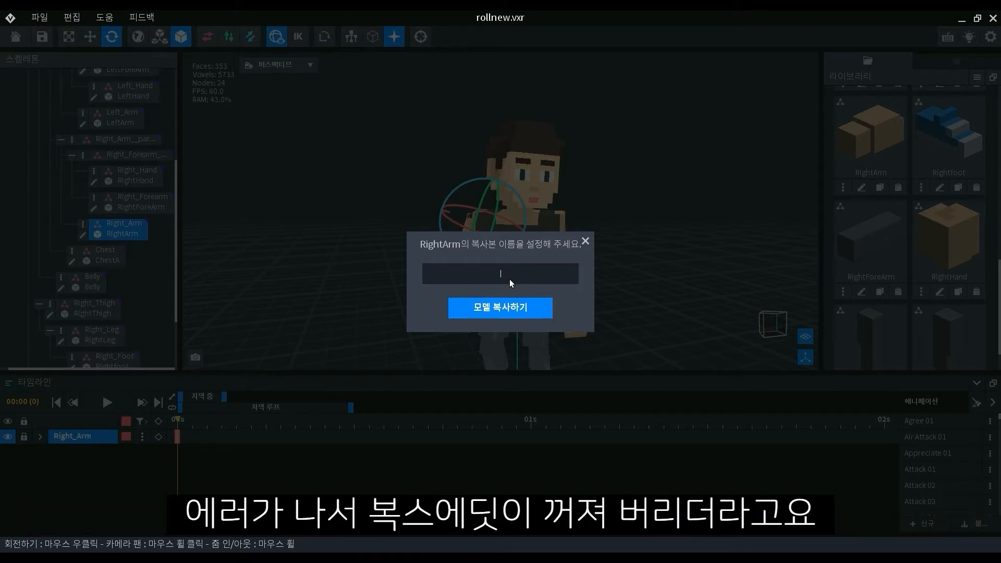
text(Left arm1)
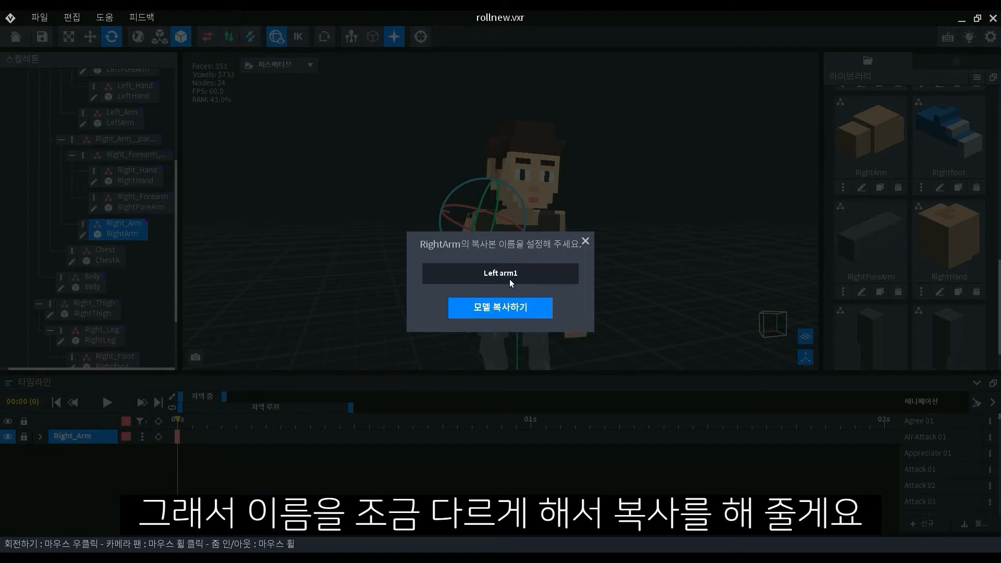
click(511, 311)
Step: Attach the Left arm1 model to the Left_Arm node in place of the existing LeftArm model
scroll(934, 223, up, 2)
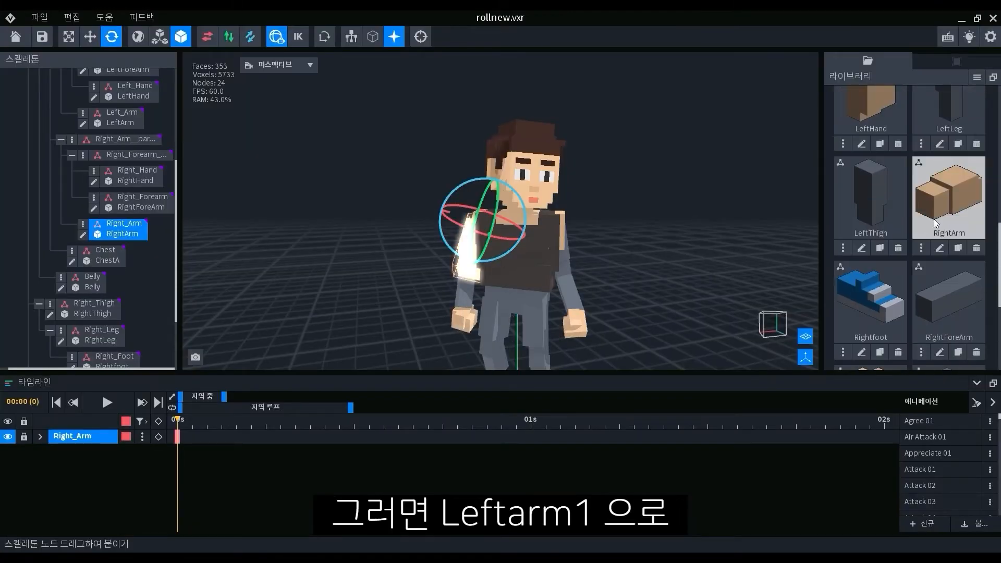
scroll(934, 223, up, 3)
right_drag(573, 211, 408, 265)
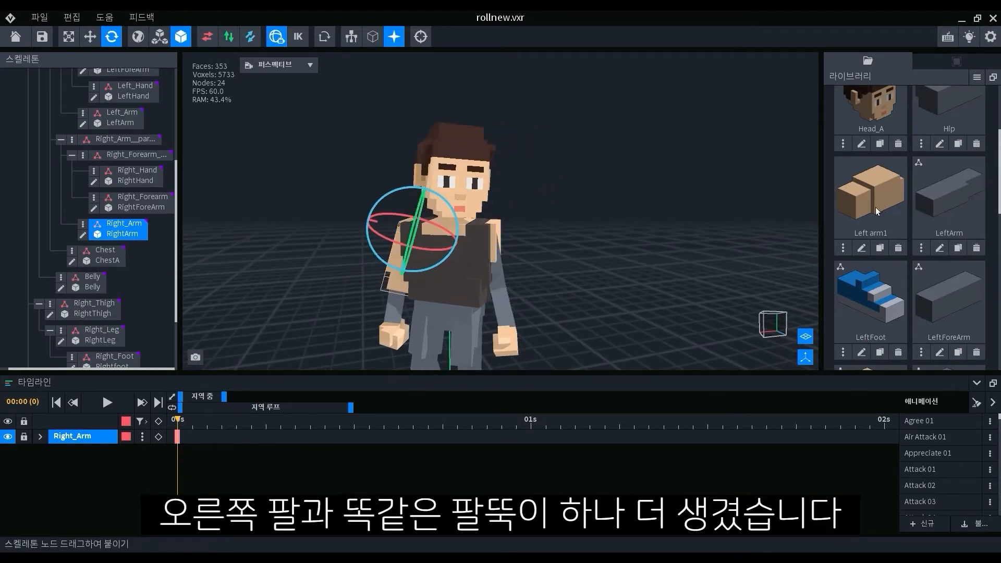
click(500, 280)
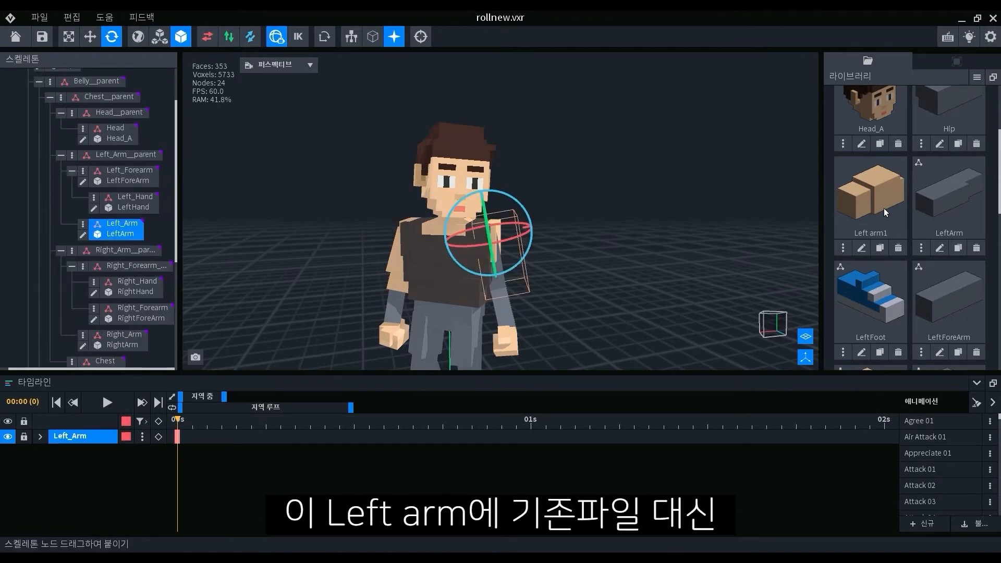
drag(885, 208, 132, 231)
Step: Compare the orientation and shoulder pivot of the replaced left arm with those of the right arm
right_drag(513, 219, 503, 227)
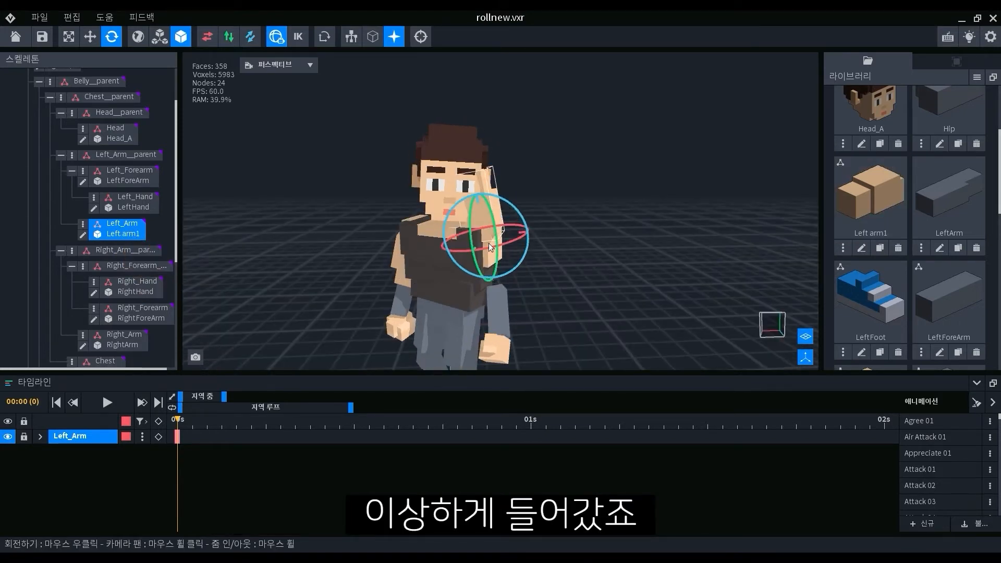
right_drag(468, 254, 468, 253)
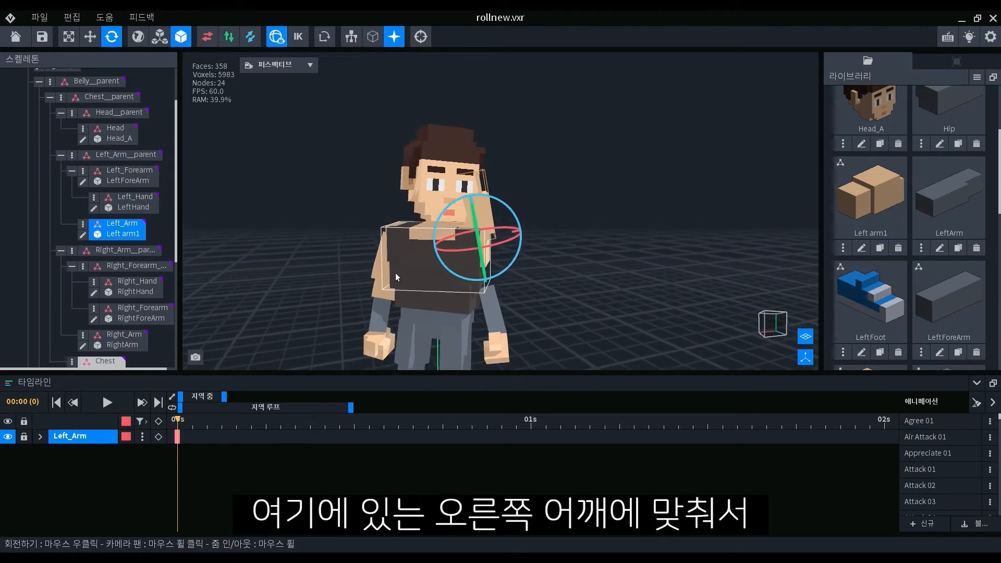
right_drag(385, 283, 377, 259)
click(380, 258)
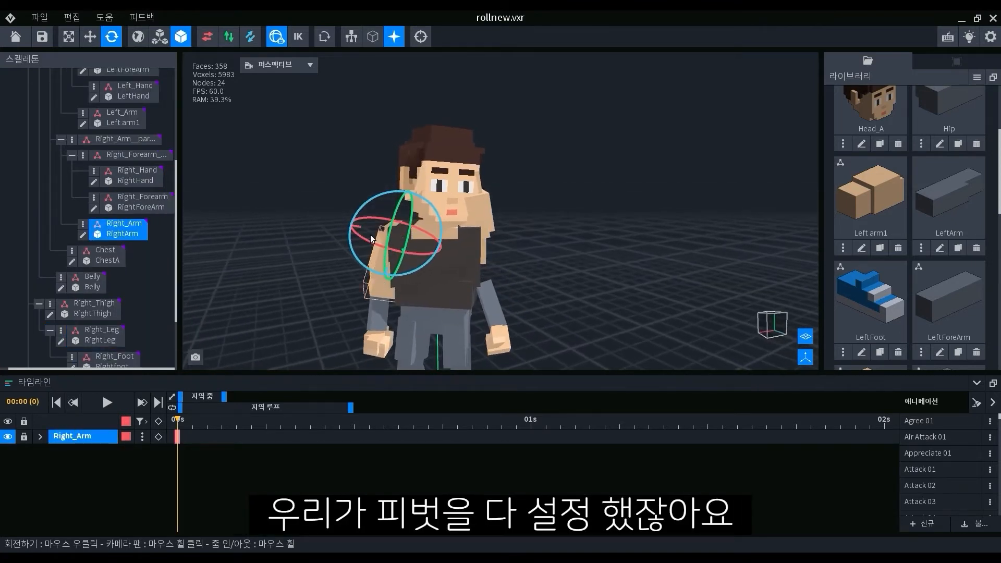
click(483, 214)
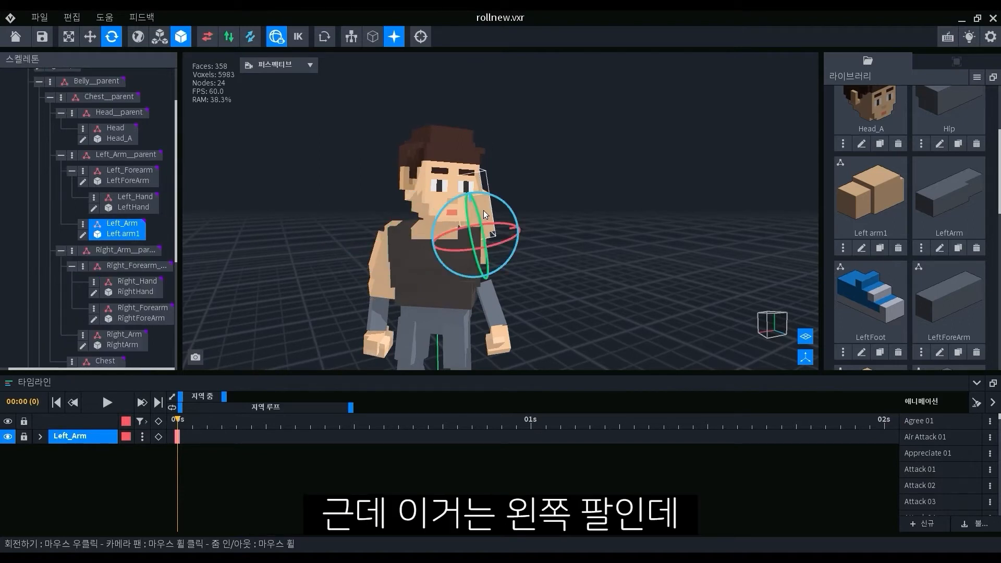
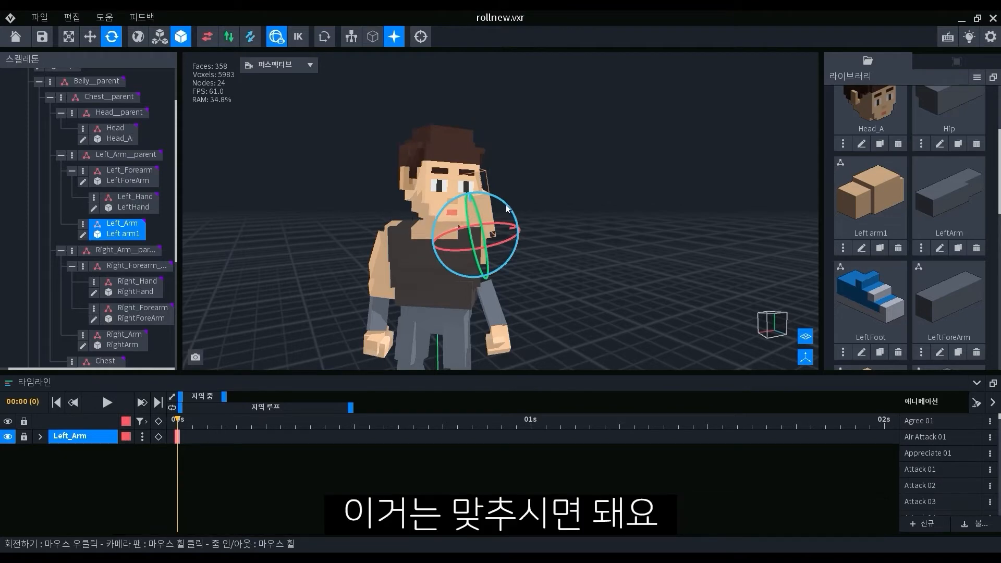
Step: Open the Left arm1 model for editing and rotate it 180° about the Z axis in 90° turns
click(90, 239)
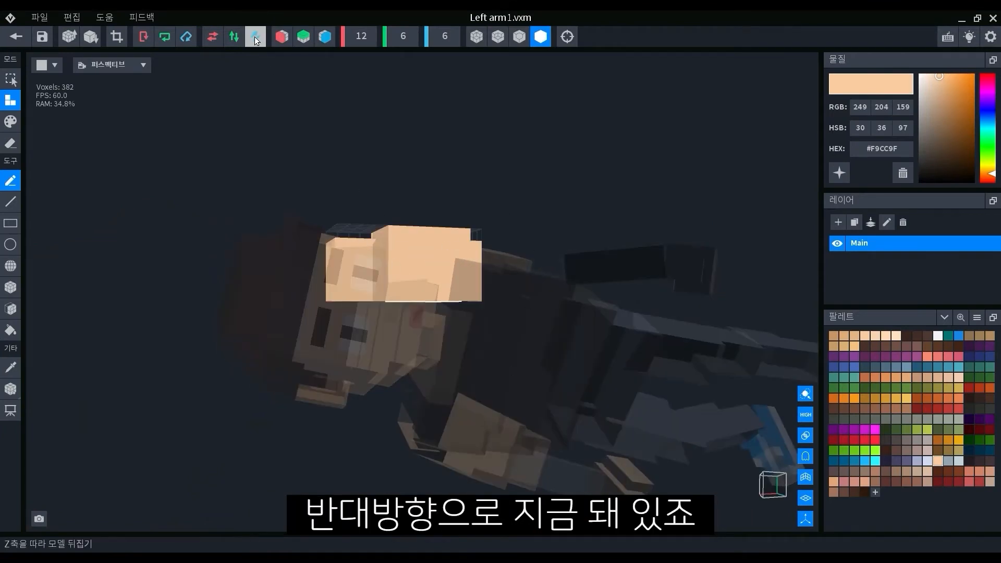
click(190, 42)
click(190, 42)
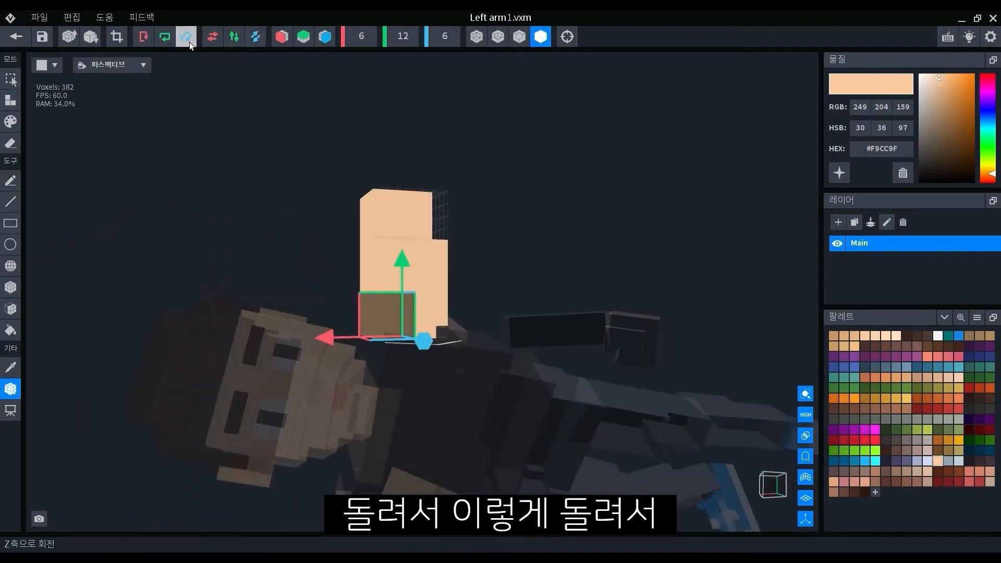
click(190, 42)
right_drag(502, 471, 477, 481)
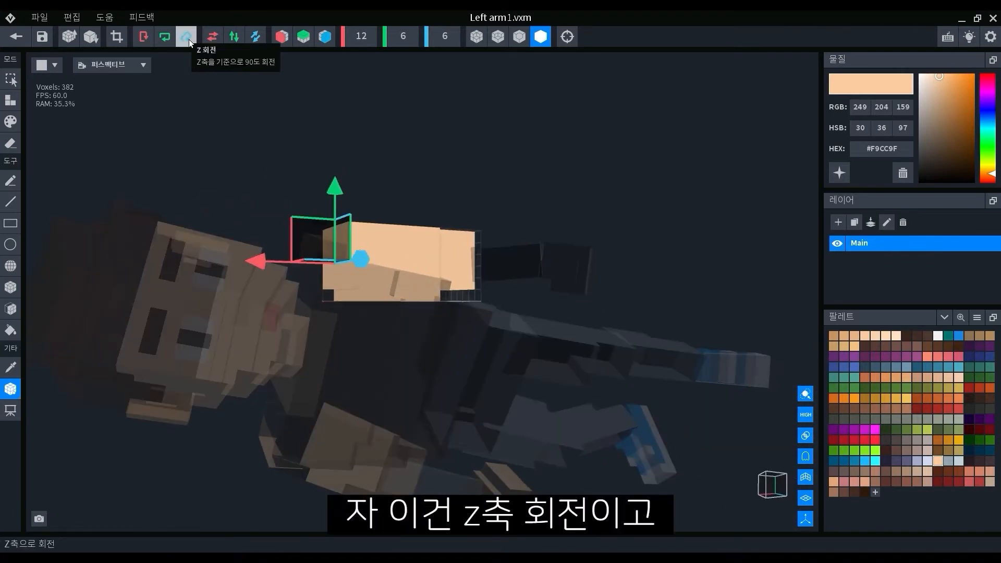
Step: Try rotating the left upper arm 90° about the X axis and about the Y axis, undoing each turn
click(147, 42)
key(ctrl+z)
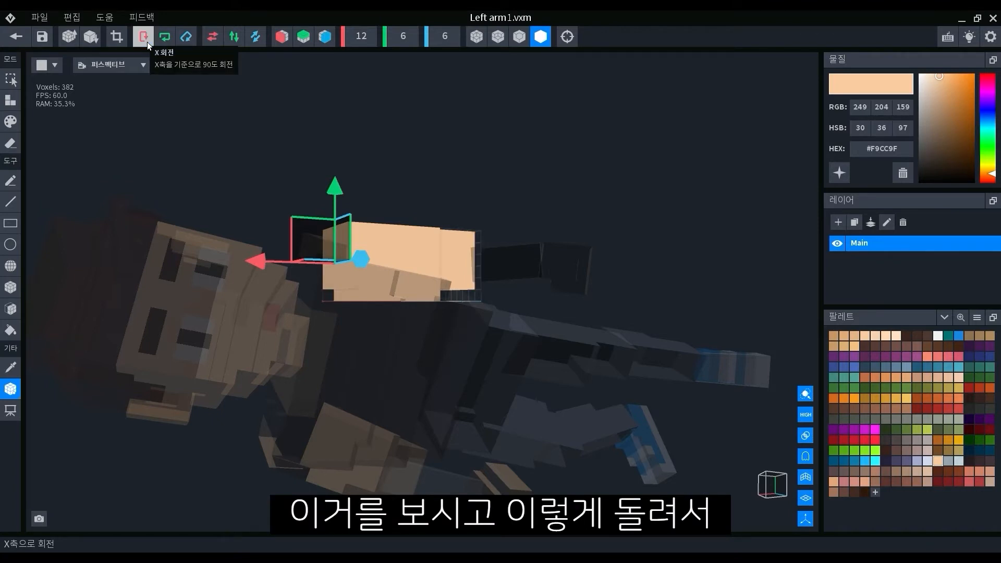
click(172, 42)
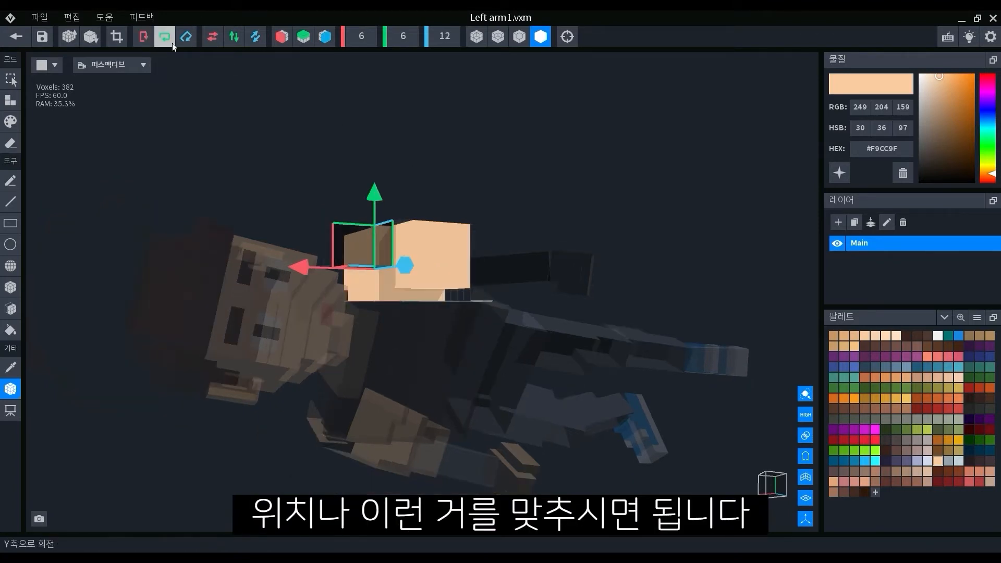
key(ctrl+z)
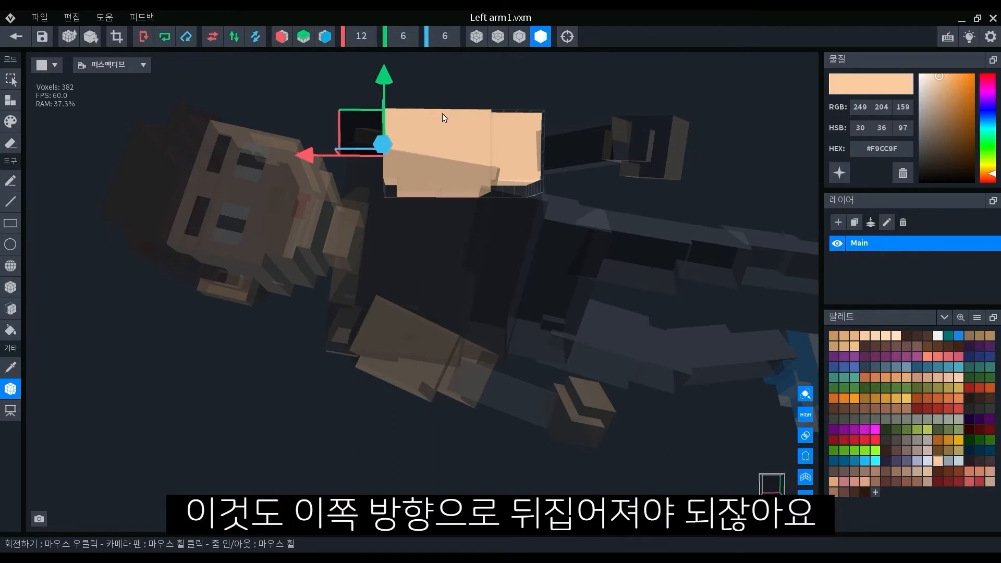
Step: Flip the Left arm1 model along the Y axis to mirror its shape, save the changes and return to the rig
middle_drag(442, 118, 520, 338)
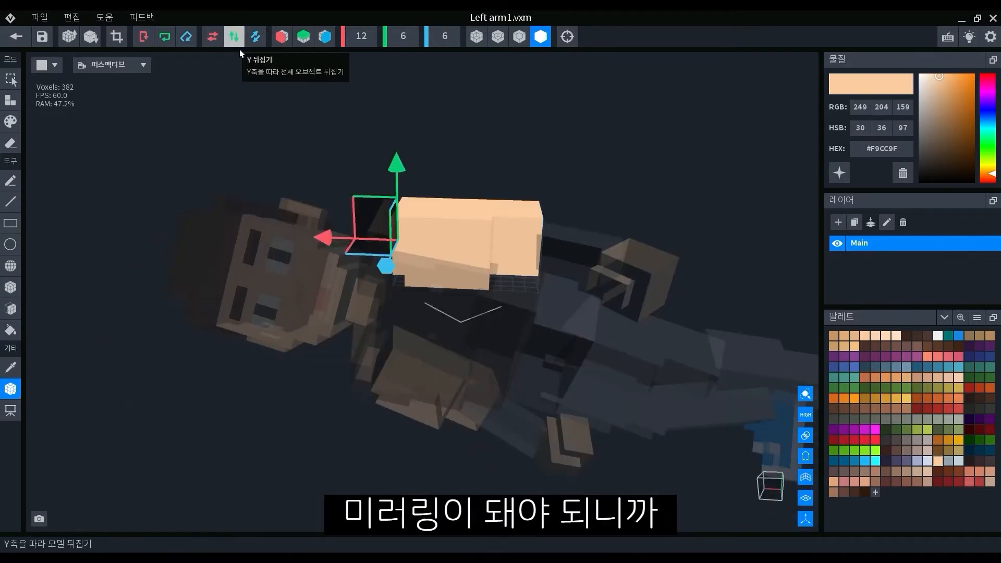
click(239, 48)
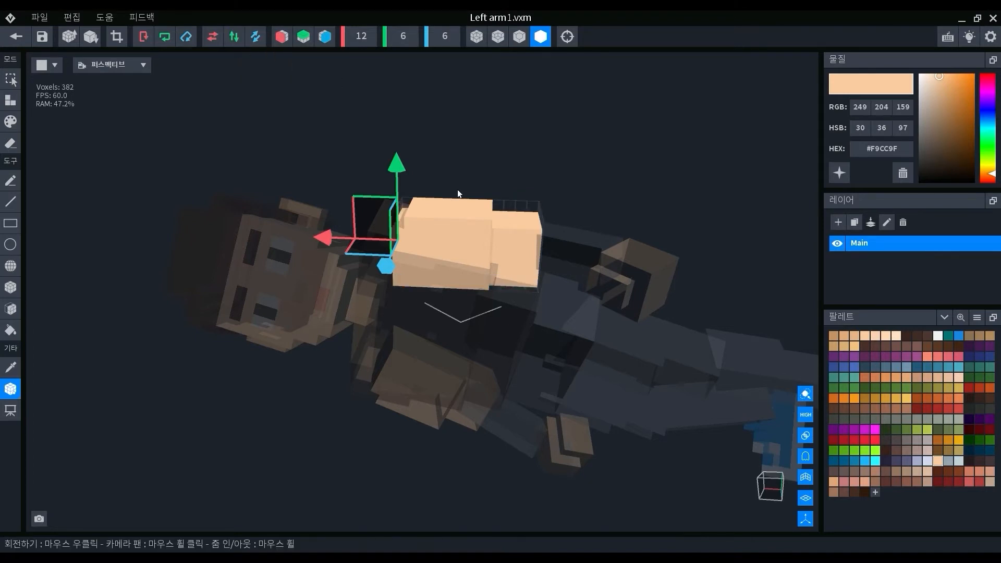
right_drag(372, 299, 432, 282)
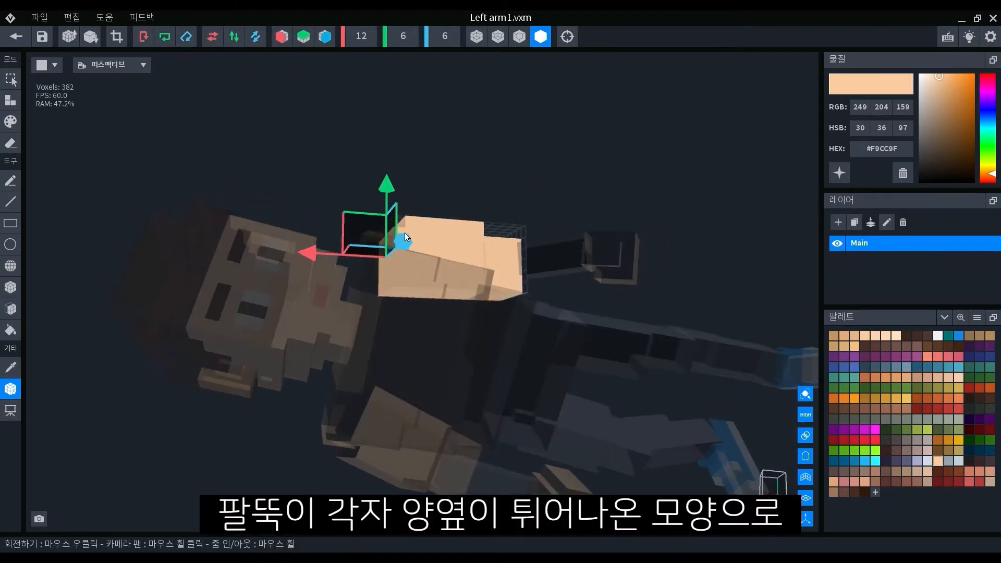
right_drag(524, 459, 497, 202)
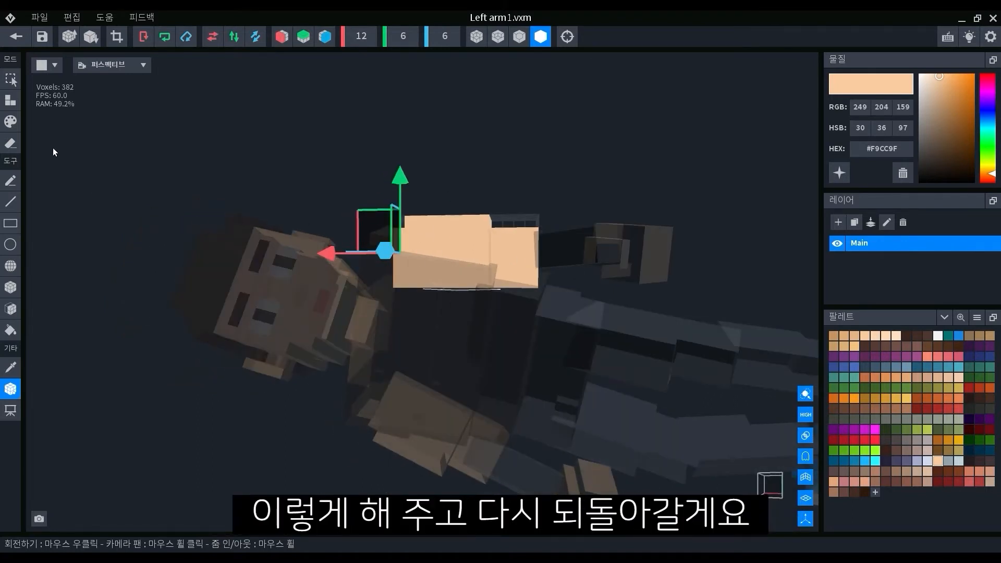
click(16, 36)
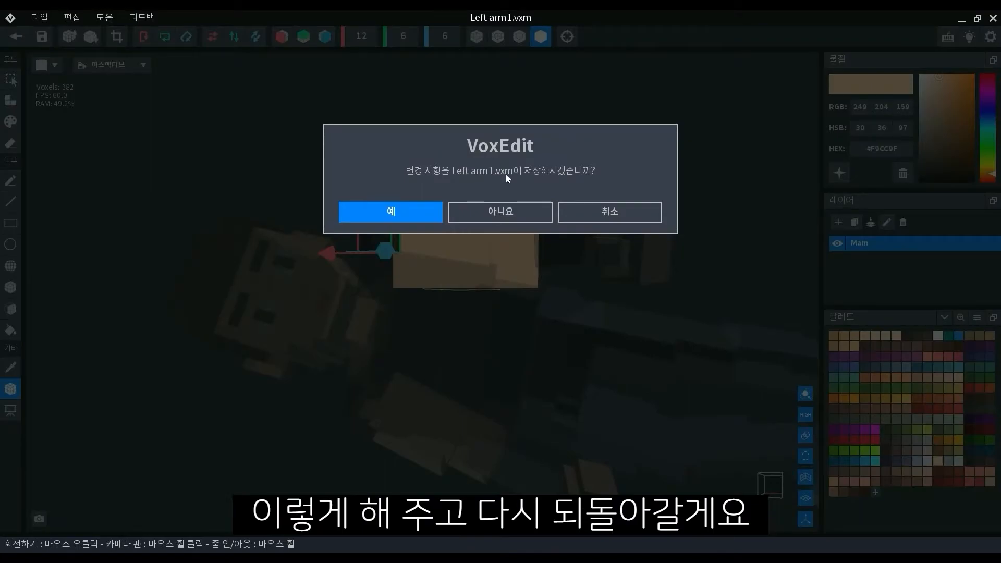
click(396, 224)
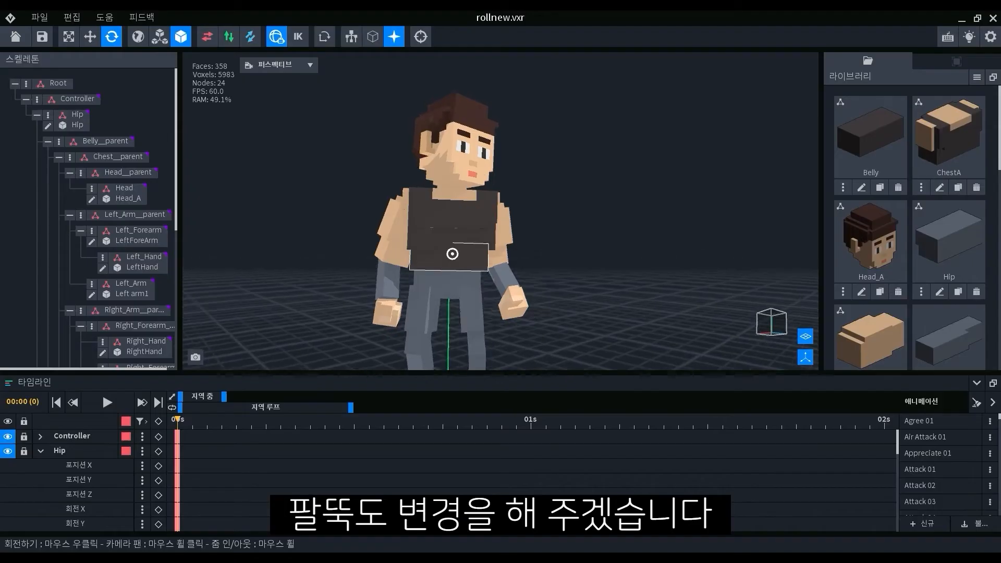
Step: Open the RightArm model for editing and copy its skin colour code #F9CC9F
click(394, 285)
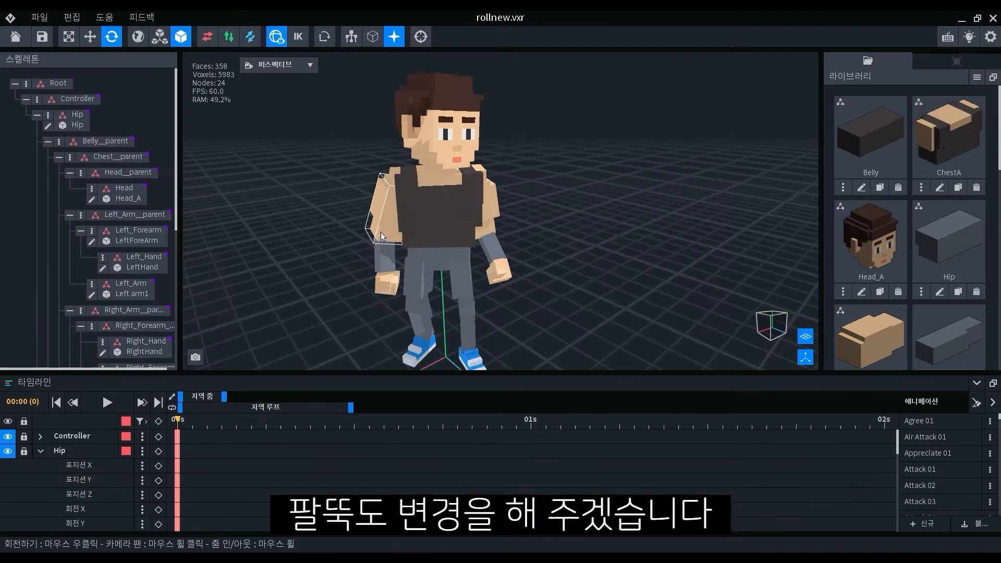
click(386, 209)
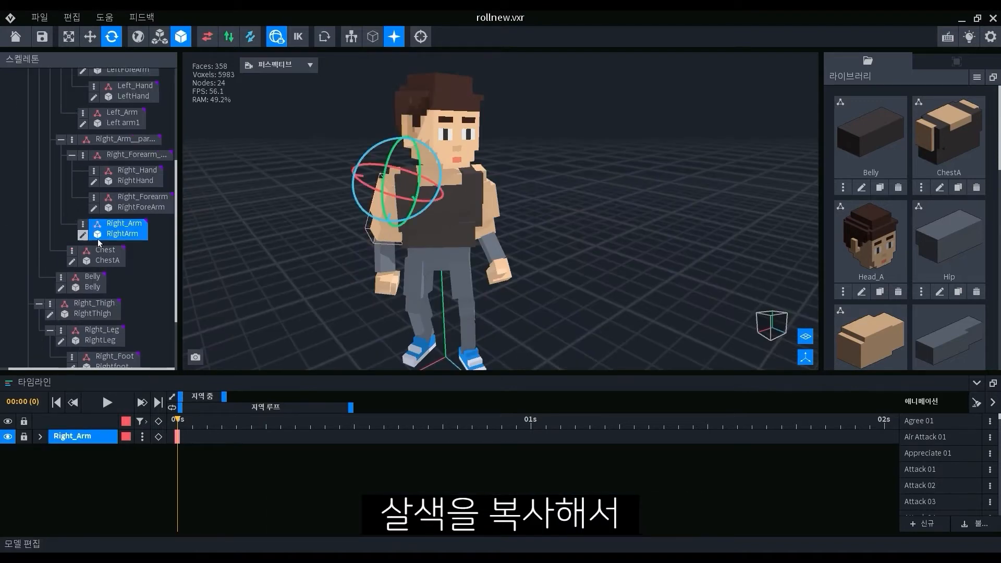
click(83, 235)
right_click(892, 156)
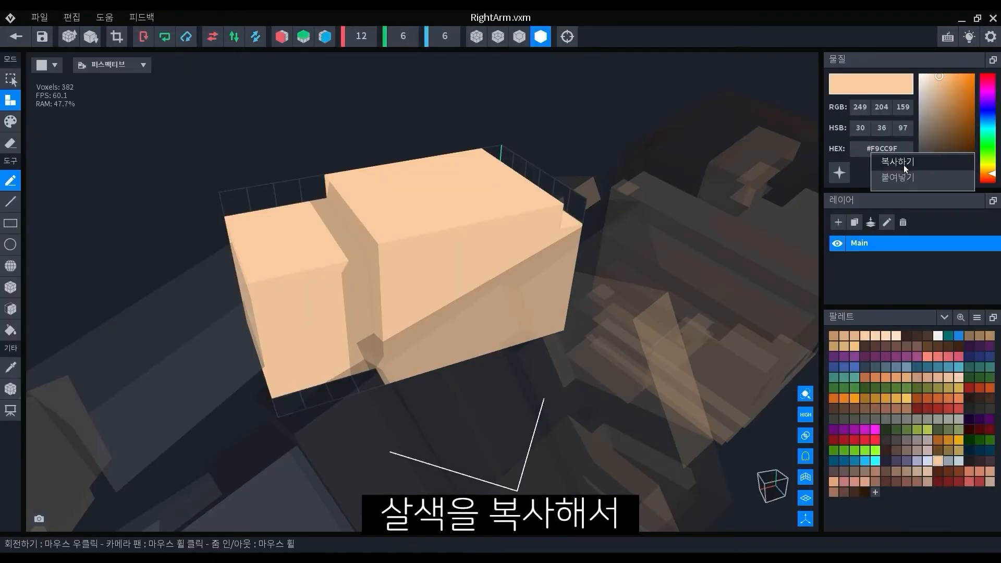
click(904, 163)
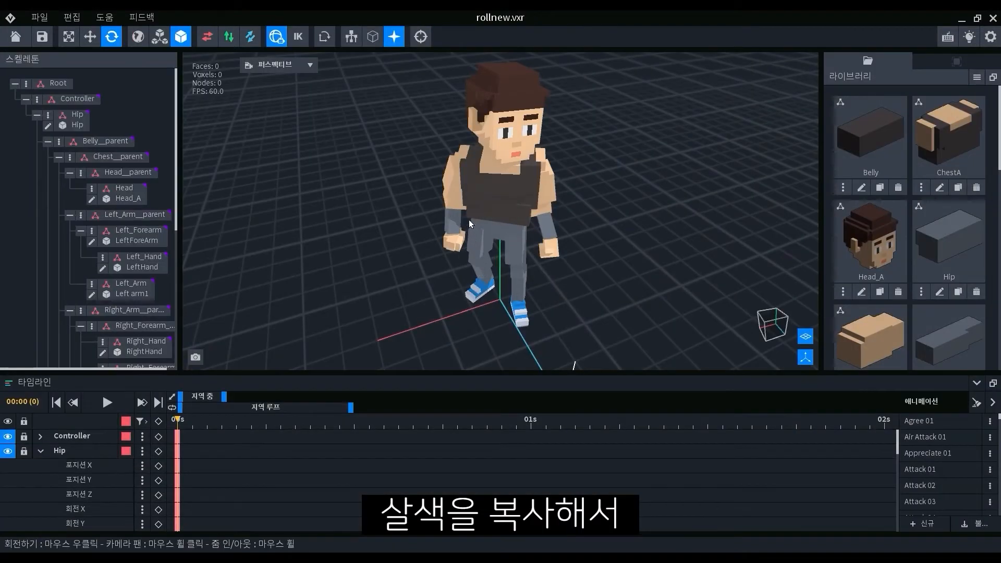
Step: Open the RightForeArm model and change its grey material colour to the copied skin tone #F9CC9F
click(468, 220)
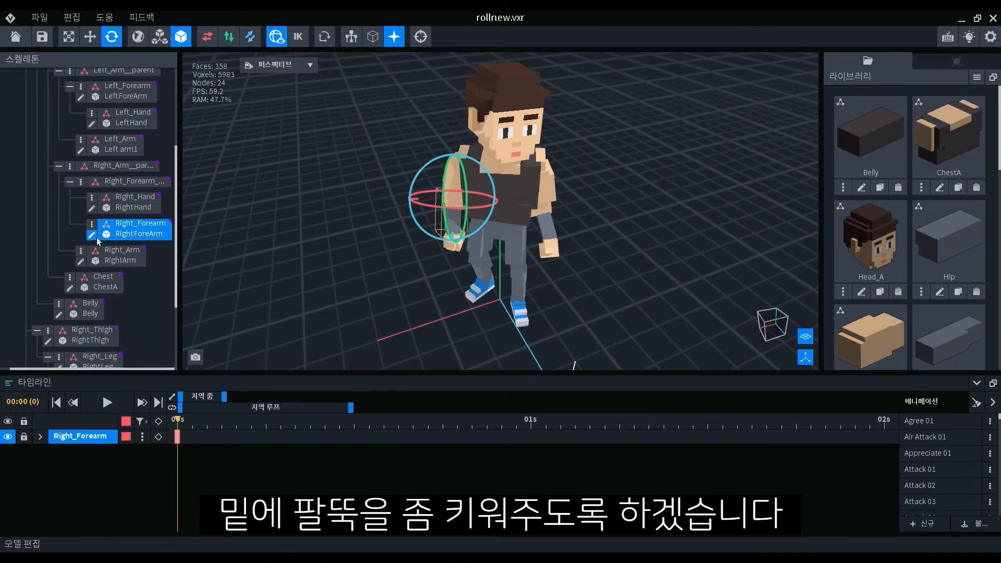
click(94, 236)
right_drag(372, 289, 372, 289)
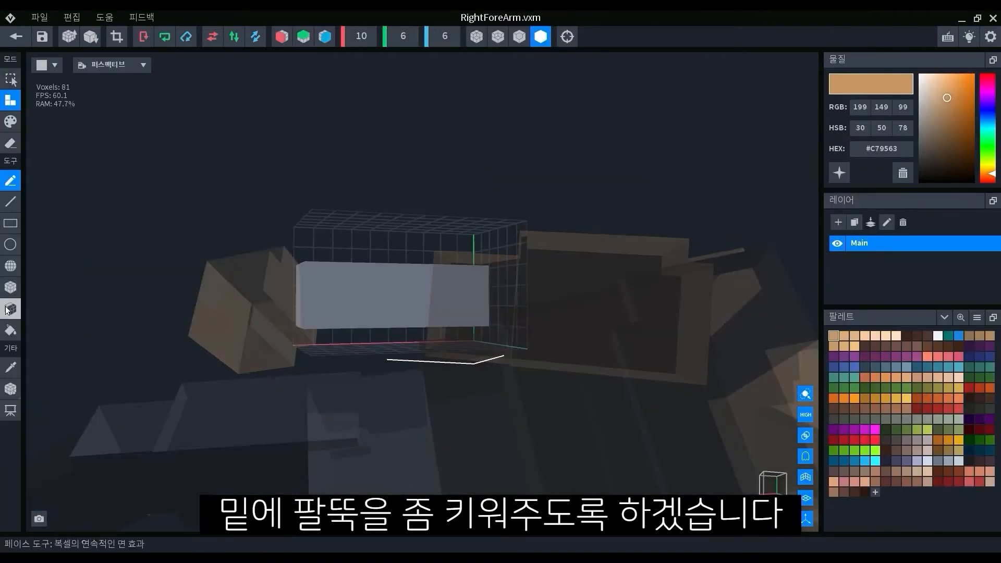
click(12, 368)
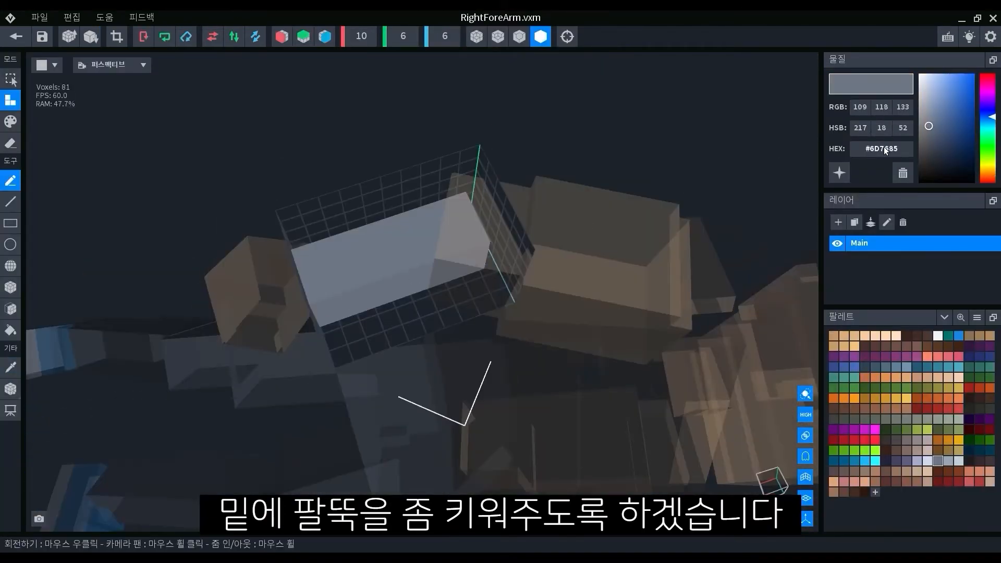
right_click(886, 150)
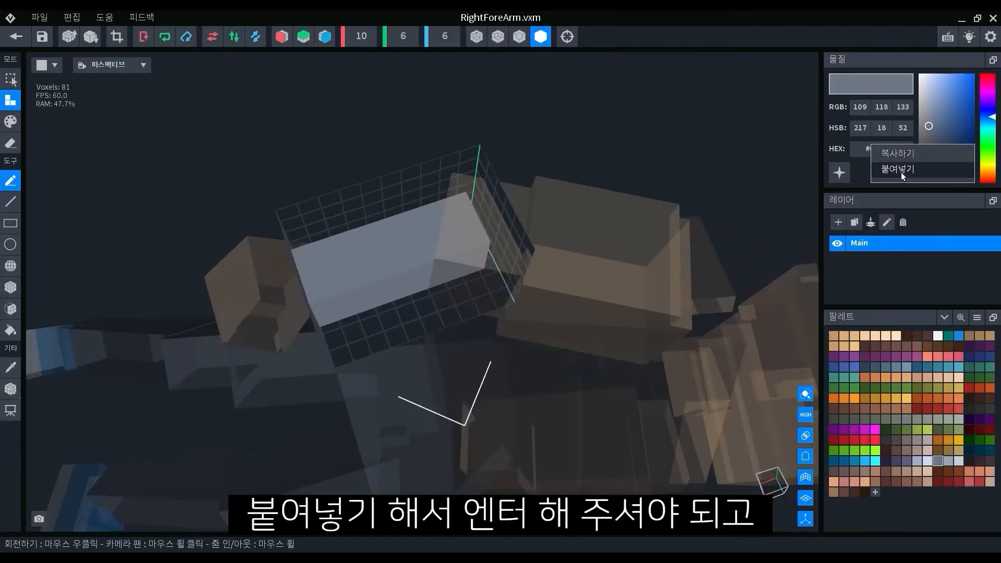
click(901, 171)
click(902, 152)
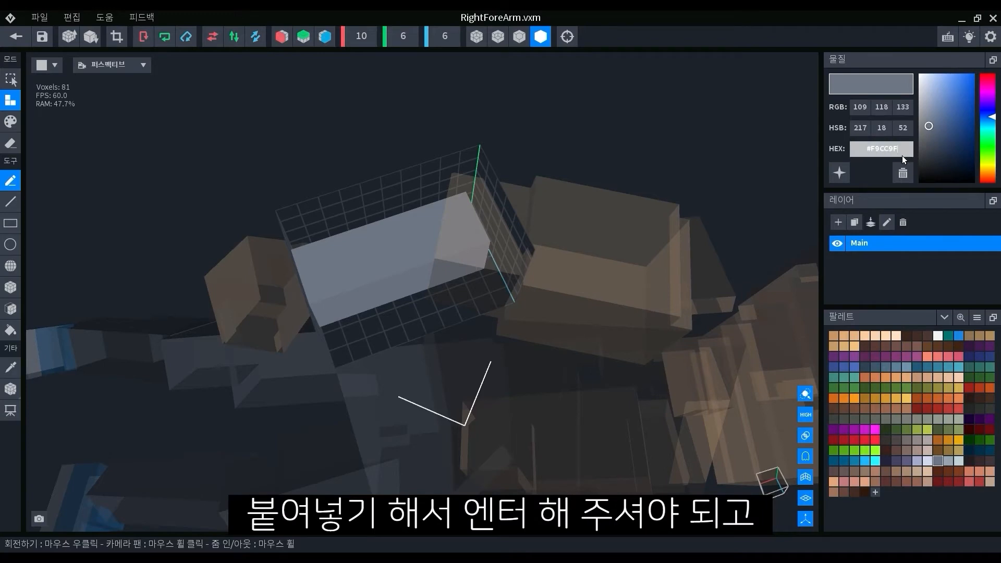
key(Return)
Step: Thicken the right forearm by one voxel layer on each of its four long sides with the Face tool, and crop the volume
right_drag(646, 324, 646, 324)
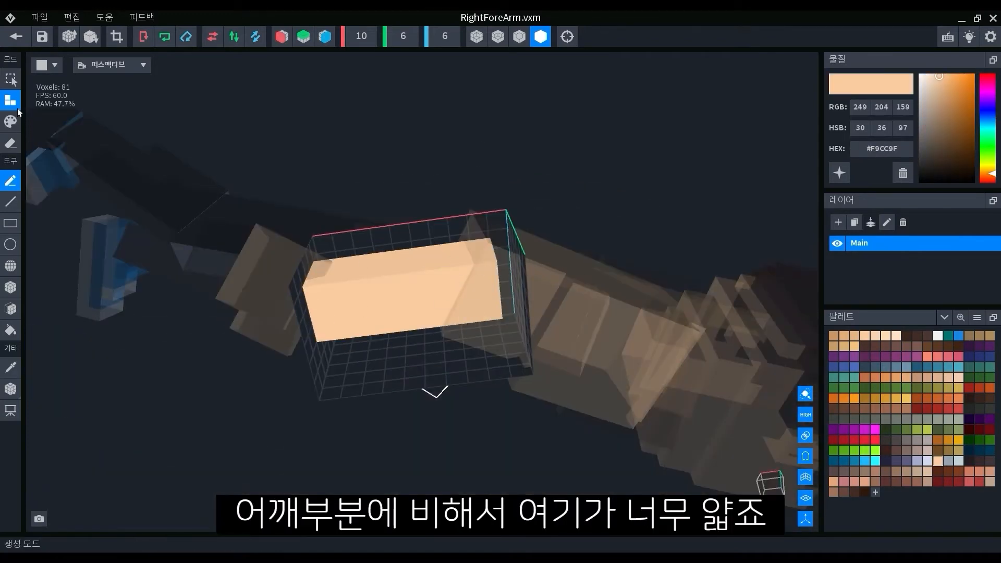
mouse_move(519, 276)
right_down()
mouse_move(396, 328)
mouse_move(469, 384)
mouse_move(447, 351)
mouse_move(449, 370)
mouse_move(436, 355)
right_up()
click(14, 314)
click(436, 284)
click(439, 312)
click(443, 368)
click(437, 353)
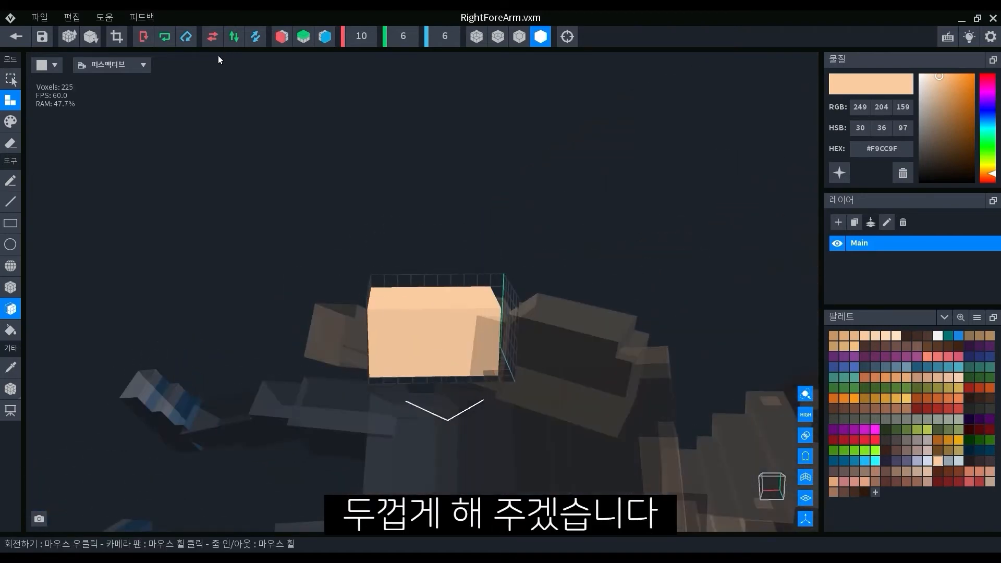
click(116, 38)
scroll(545, 370, down, 3)
right_drag(545, 369, 564, 386)
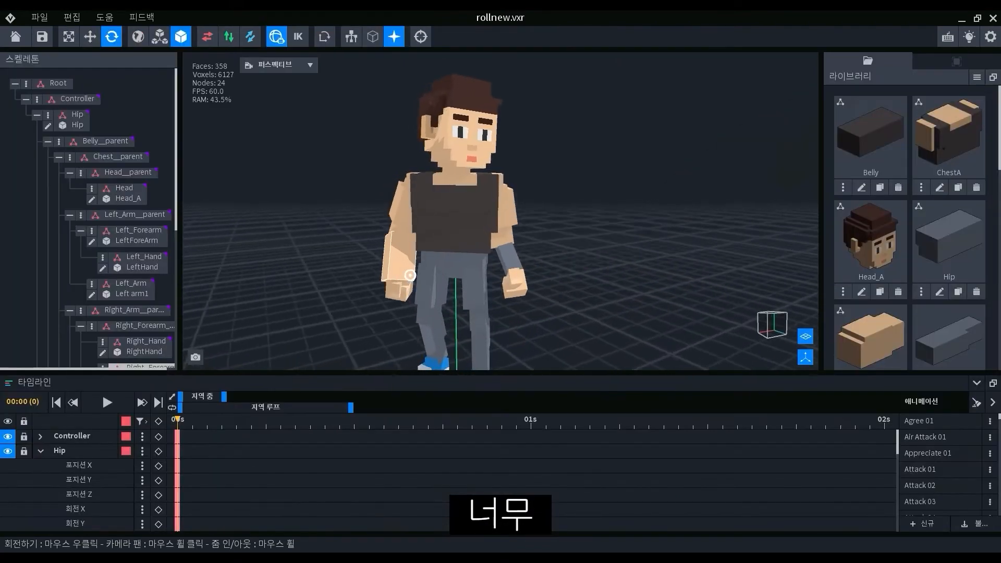
Step: Reopen the RightForeArm model, erase one voxel layer from two of its long sides and crop the volume to 9 × 4 × 4
mouse_move(410, 276)
right_down()
mouse_move(396, 276)
mouse_move(410, 278)
right_up()
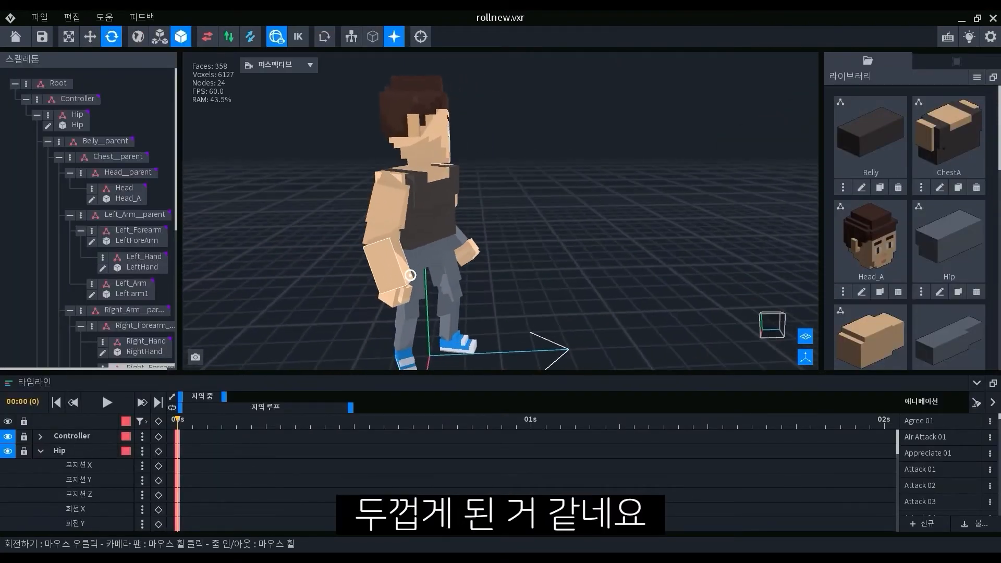
click(410, 278)
click(92, 234)
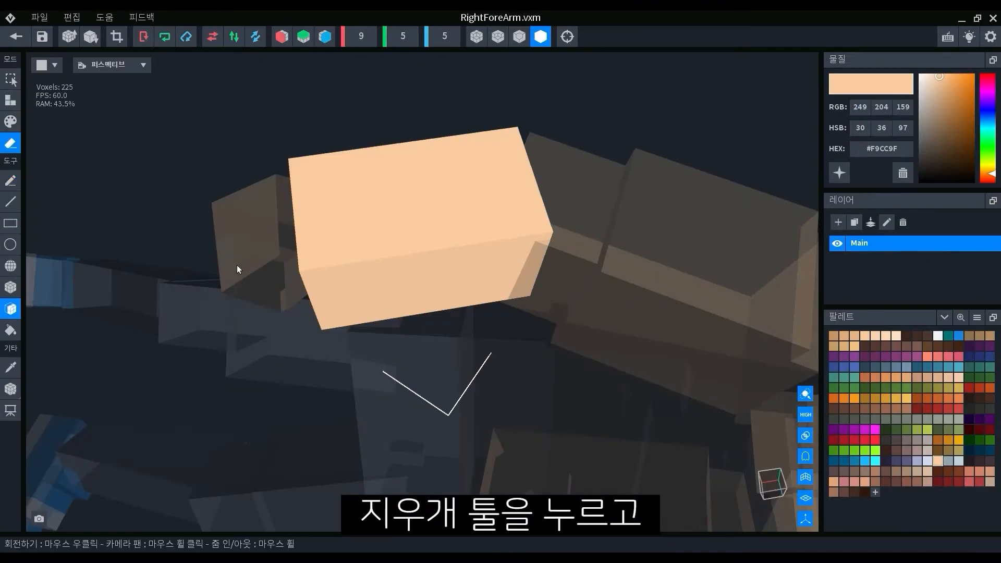
mouse_move(471, 224)
right_down()
mouse_move(480, 275)
mouse_move(438, 287)
right_up()
click(448, 285)
click(118, 37)
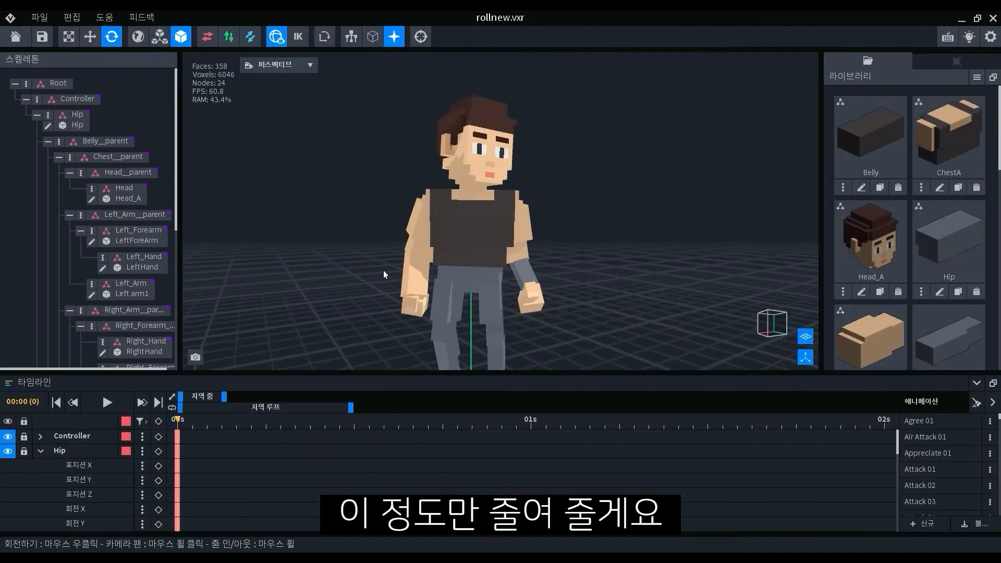
Step: Select the right forearm and duplicate the RightForeArm model in the library under the name "leftrorearm1"
right_drag(425, 282, 428, 282)
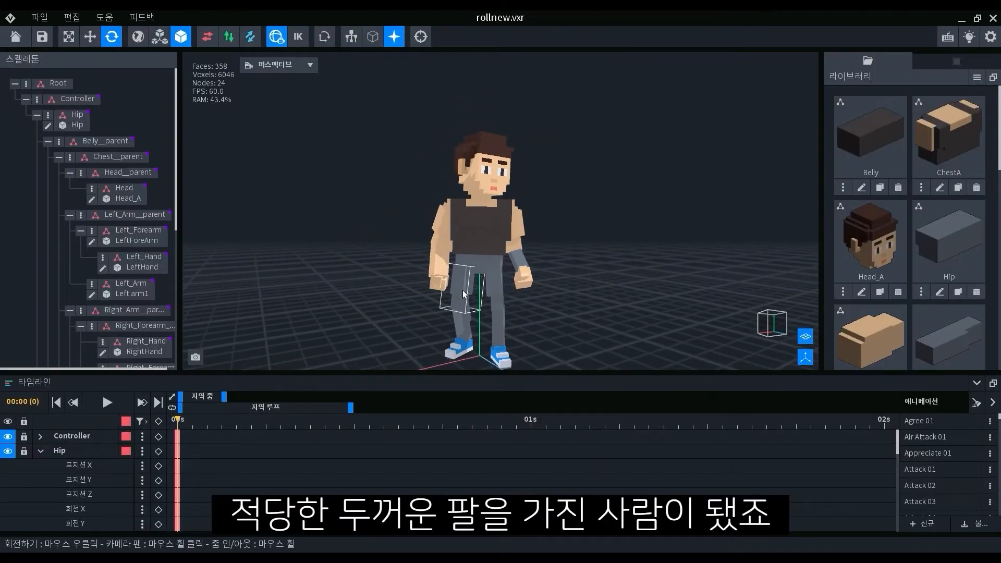
right_drag(491, 269, 490, 269)
scroll(491, 269, up, 3)
click(547, 257)
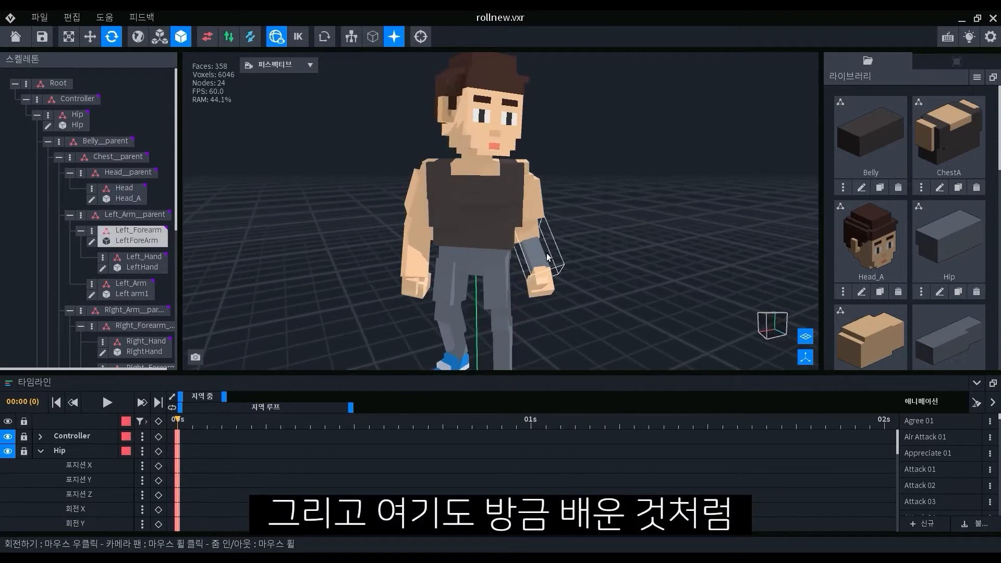
click(416, 250)
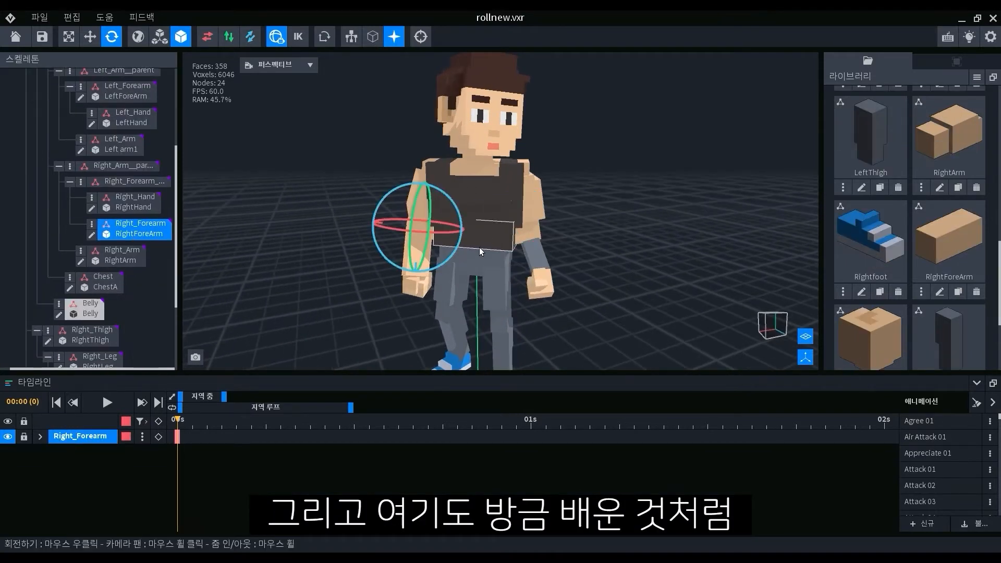
click(958, 292)
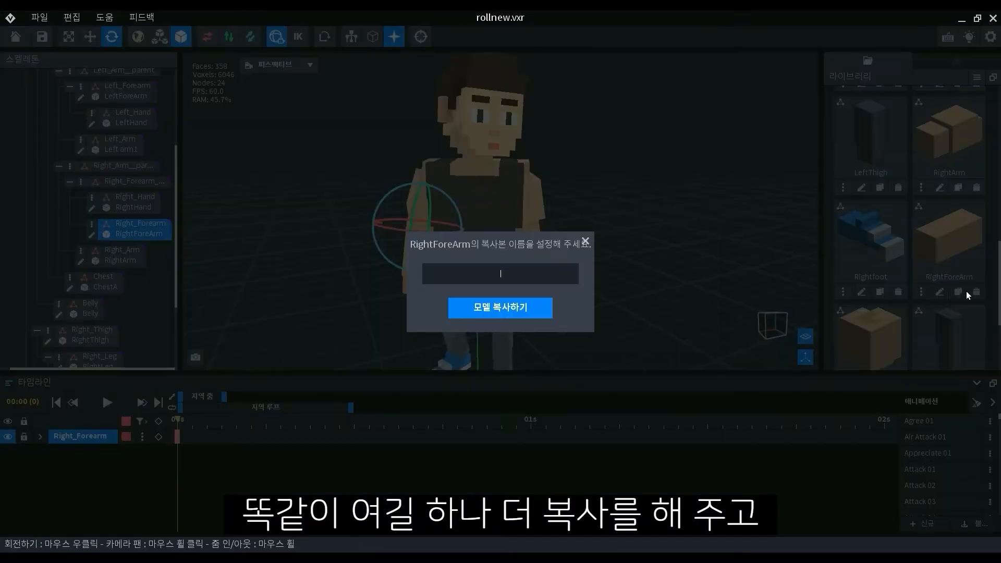
text(leftr)
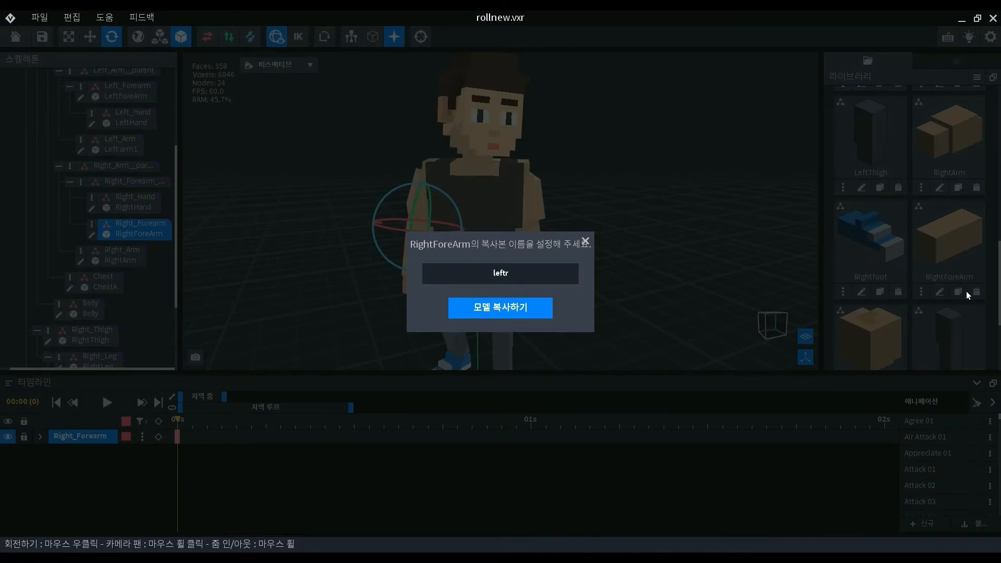
text(orearm1)
key(Return)
Step: Attach the leftrorearm1 model to the Left_Forearm node in place of the existing LeftForeArm model
click(537, 256)
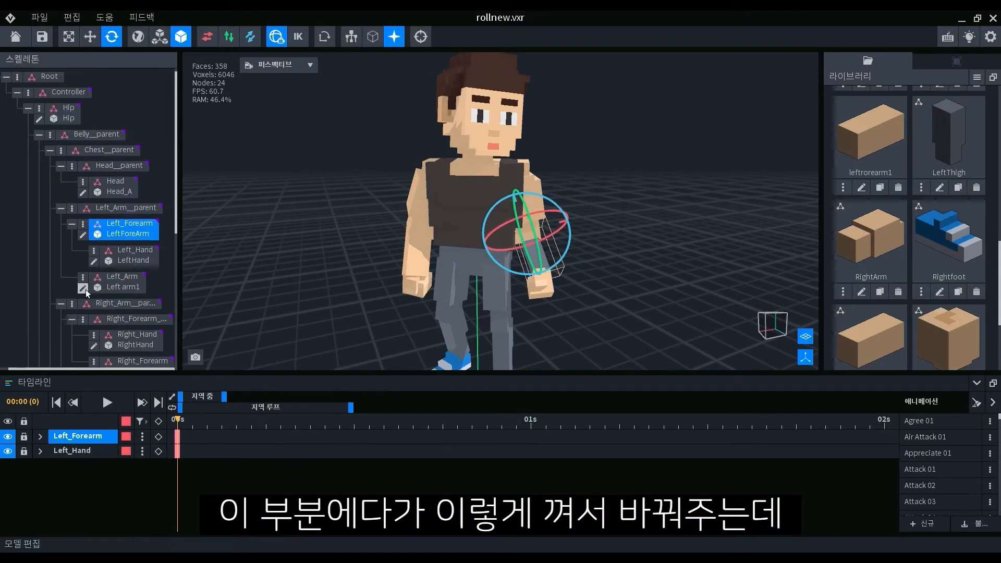
drag(870, 134, 132, 236)
right_drag(456, 237, 552, 254)
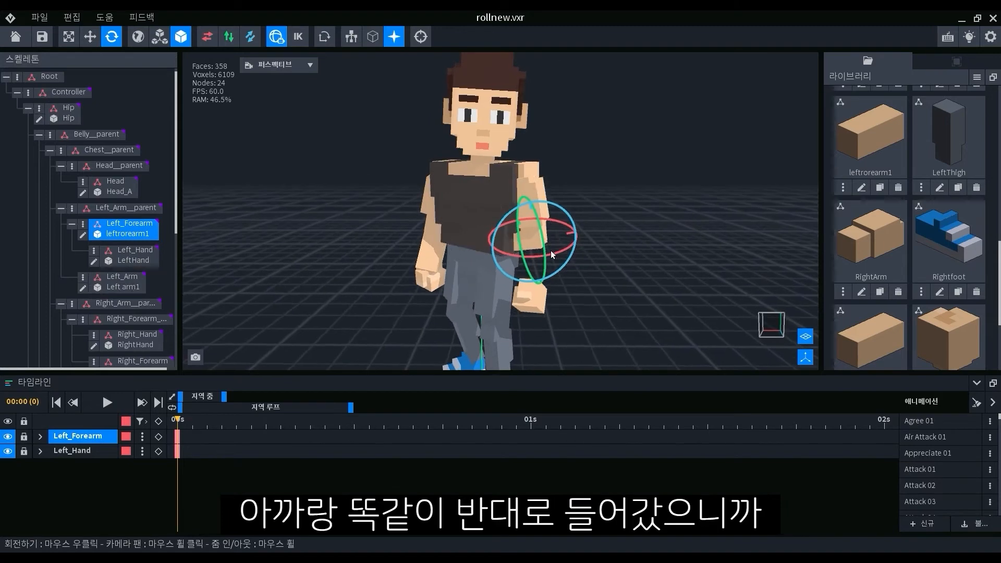
Step: Rotate the leftrorearm1 model 180° about the Z axis in 90° turns, save it and return to the rig
click(83, 236)
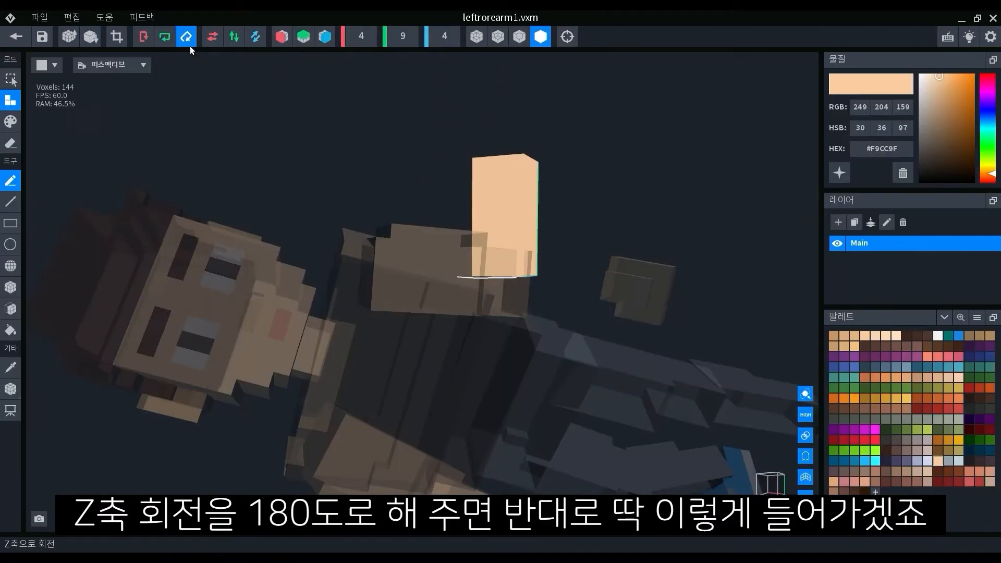
click(186, 36)
right_drag(516, 225, 465, 246)
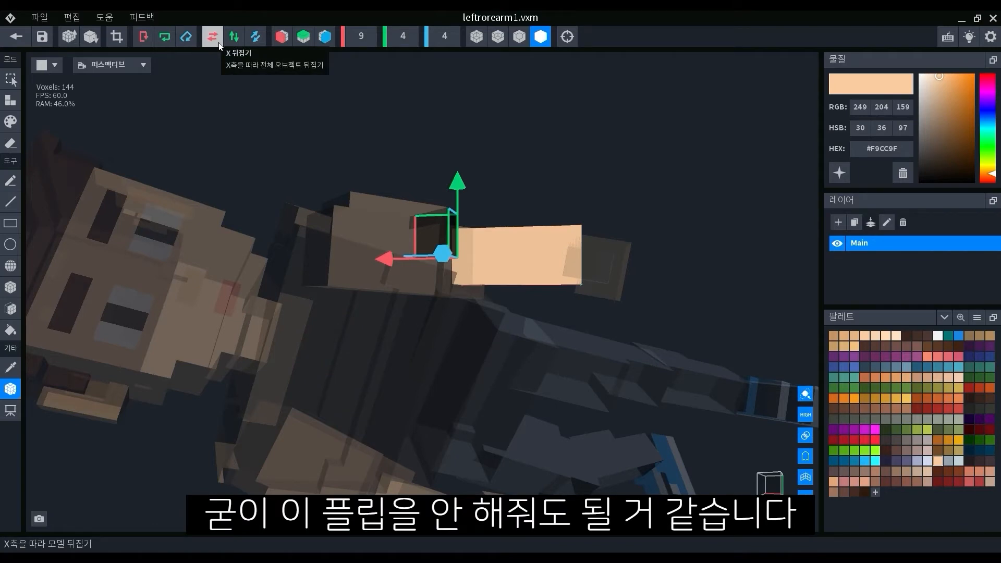
click(31, 47)
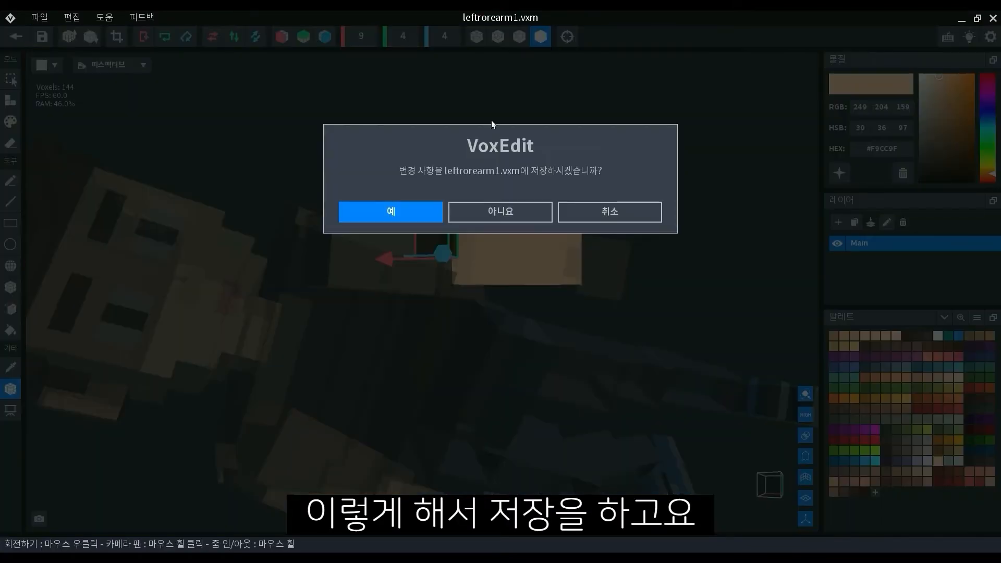
click(422, 215)
Step: Open the RightHand model, thicken the hand with added voxel layers and crop the volume to 5 × 6 × 4
scroll(456, 217, up, 3)
right_drag(456, 217, 456, 217)
click(447, 269)
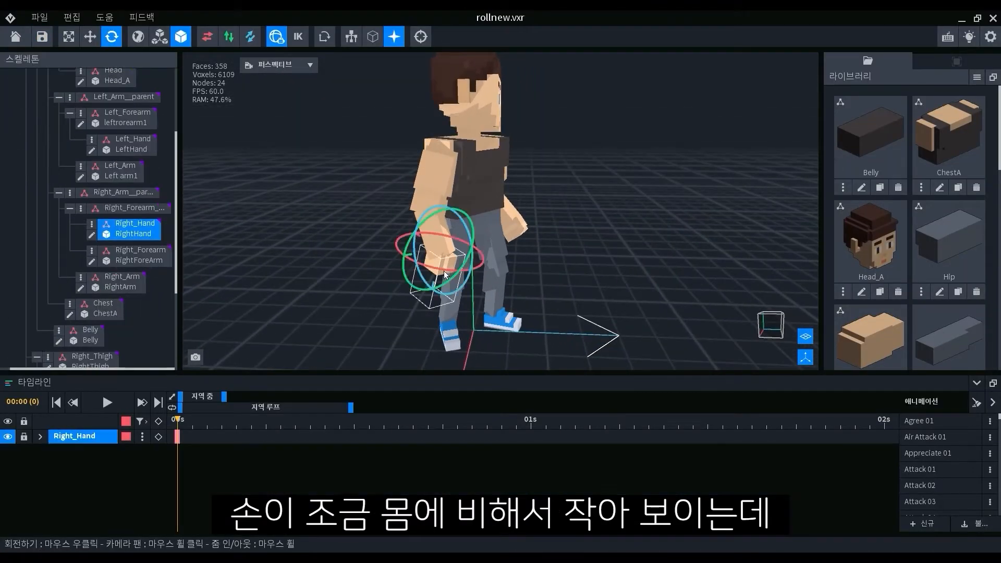
click(100, 241)
right_drag(480, 258, 479, 256)
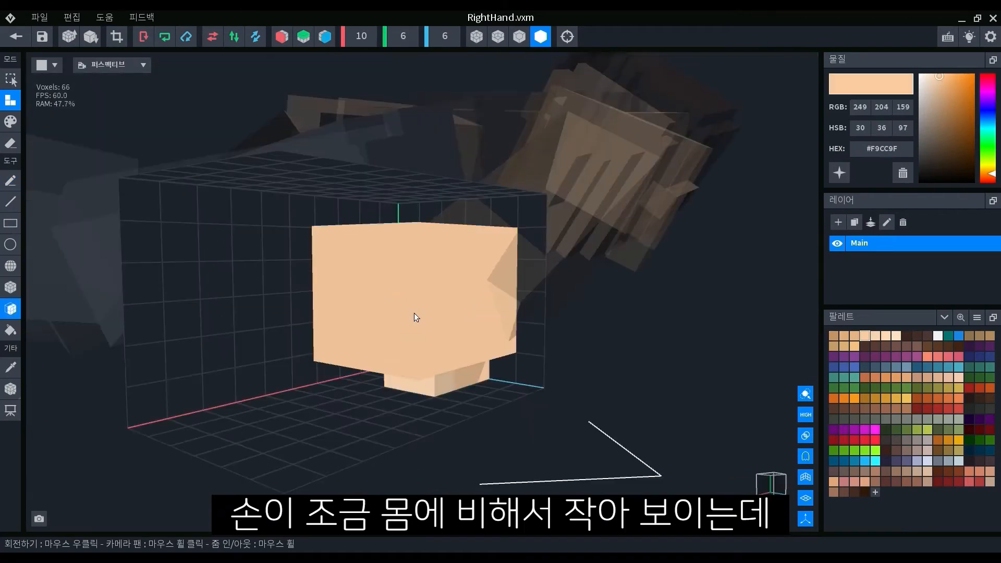
right_drag(414, 313, 403, 248)
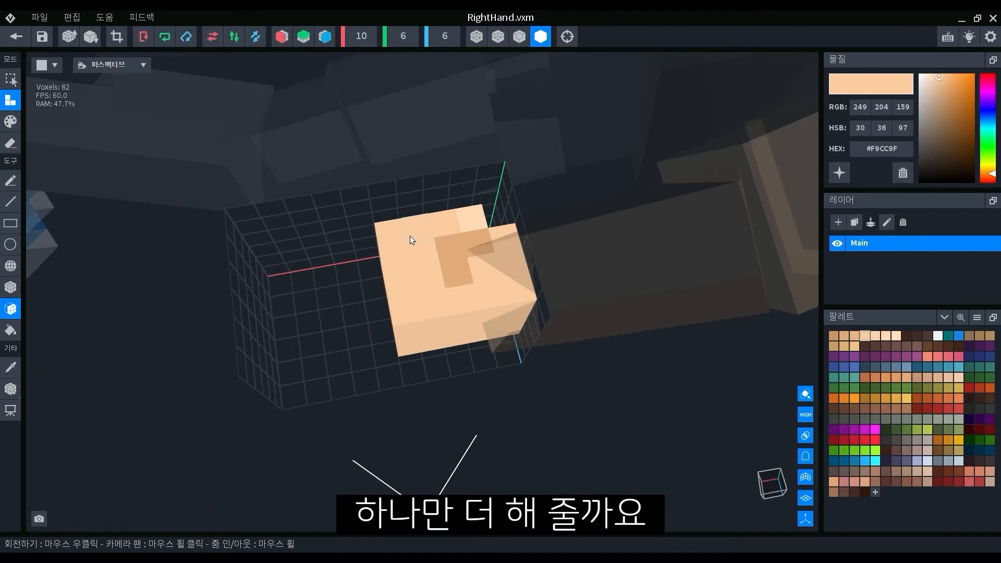
click(10, 287)
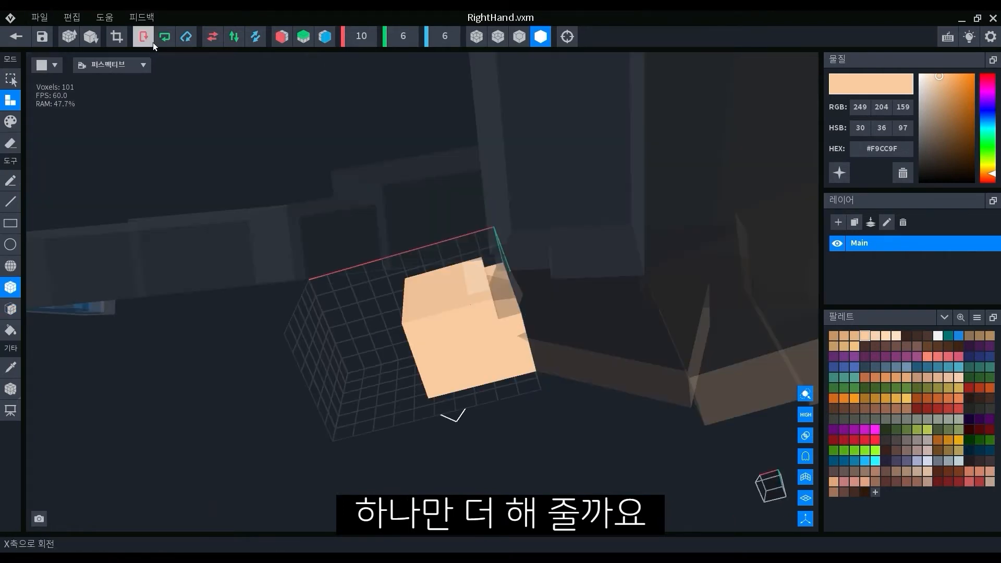
click(116, 36)
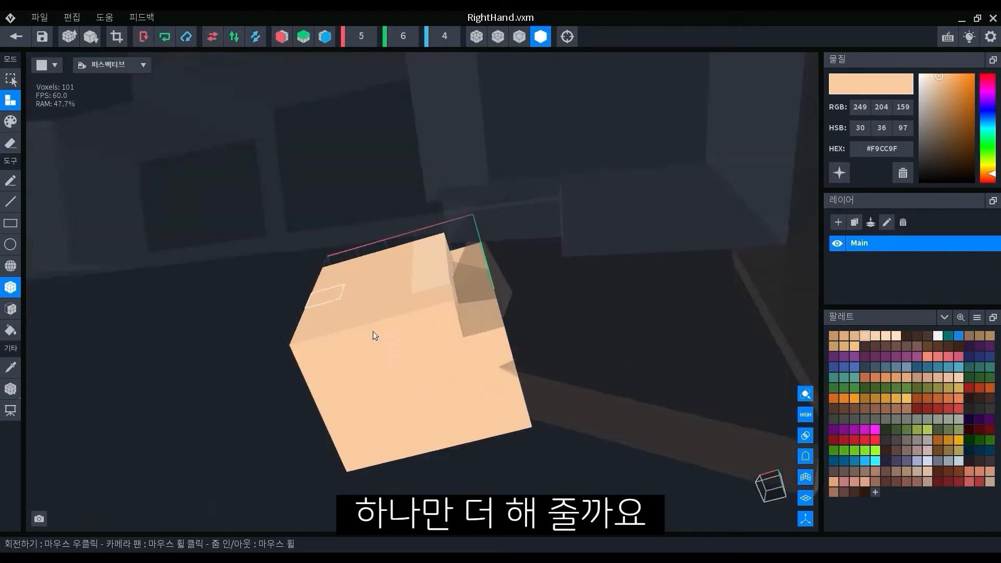
Step: Check the pivot of the RightHand model, save it and return to the rig
right_drag(373, 336, 418, 302)
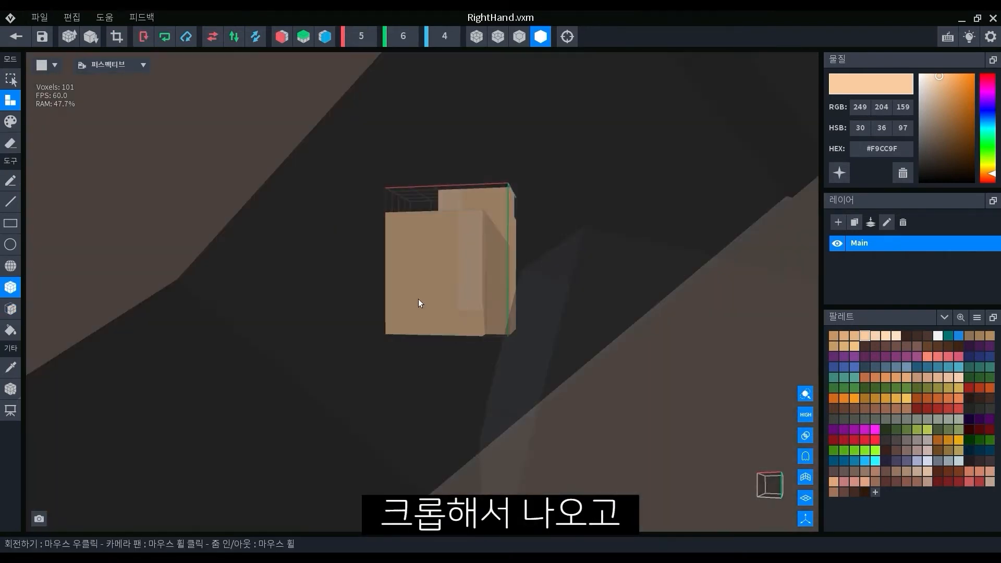
click(10, 389)
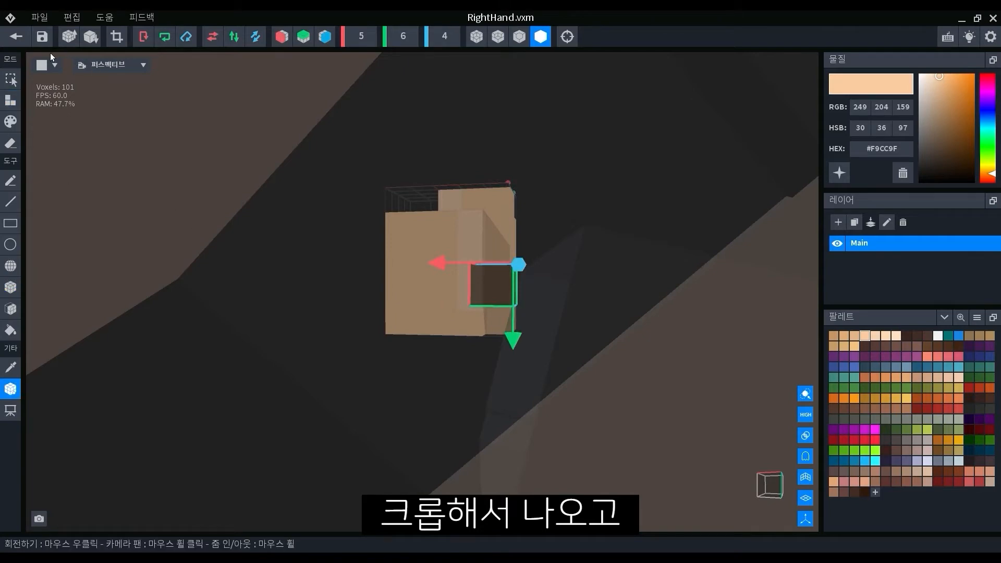
click(16, 36)
click(392, 212)
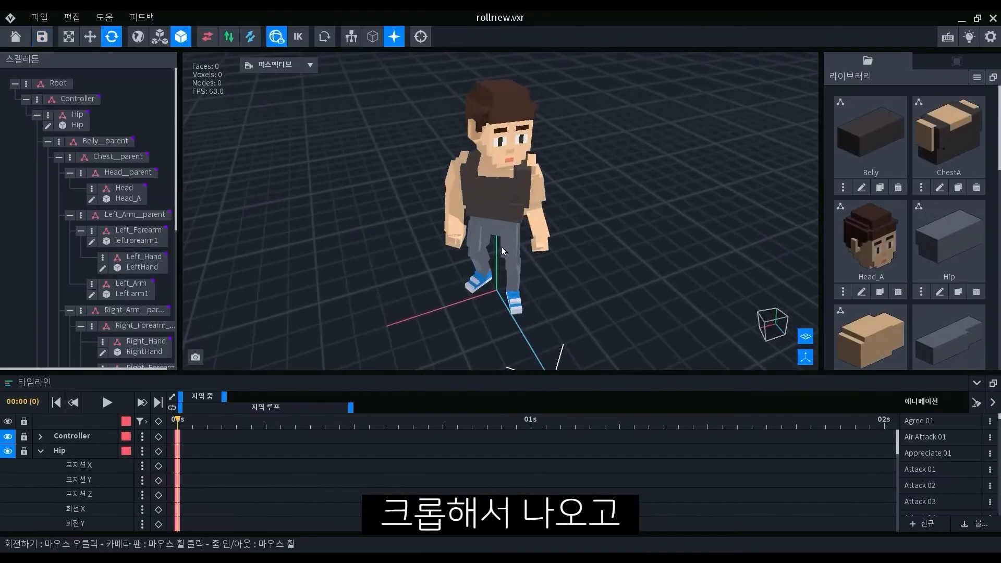
Step: Examine the Right_Arm__parent group in the skeleton and the arm parts nested under it
right_drag(502, 246, 452, 281)
click(494, 254)
click(459, 275)
scroll(466, 204, up, 2)
click(466, 204)
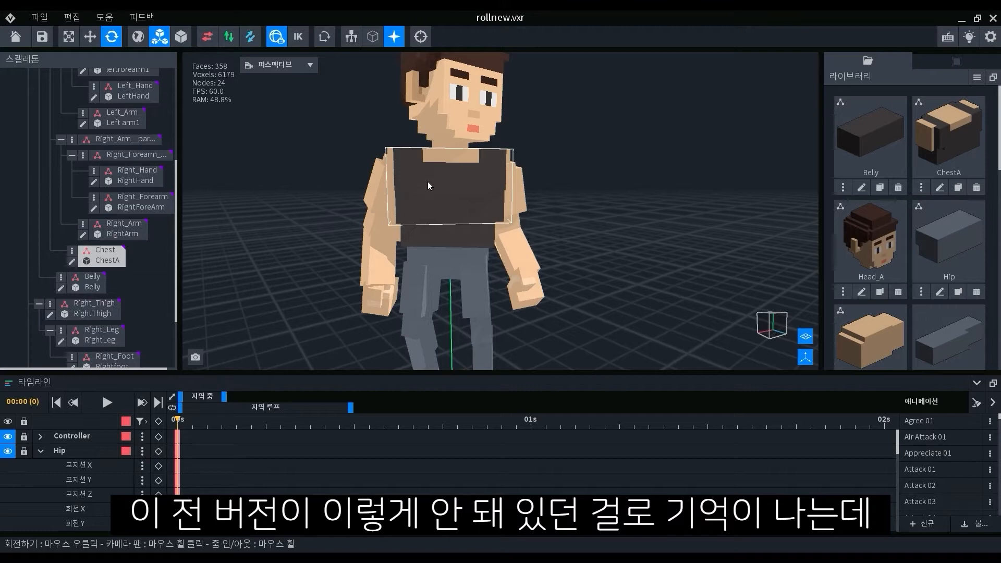
middle_drag(415, 164, 429, 210)
click(397, 225)
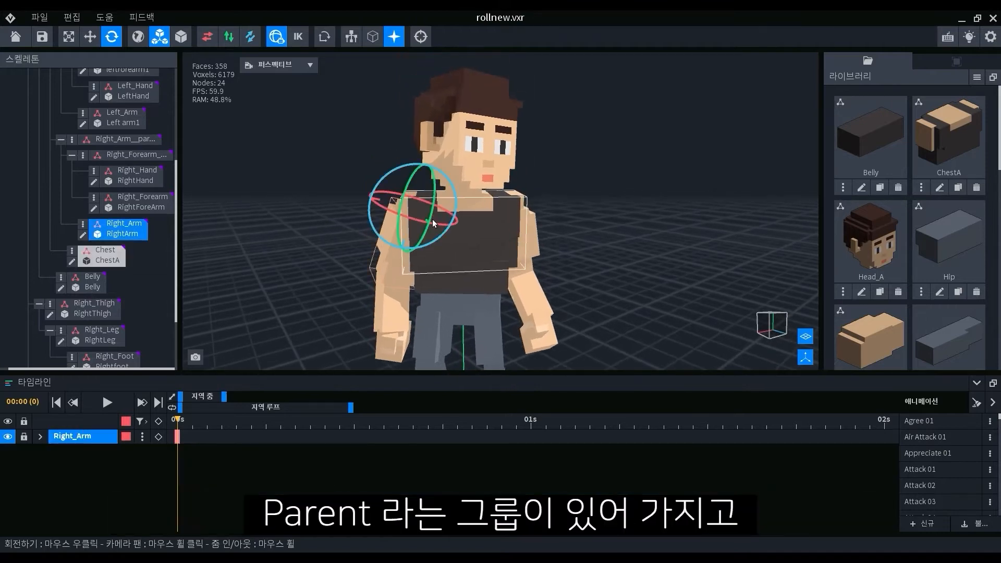
drag(130, 135, 139, 147)
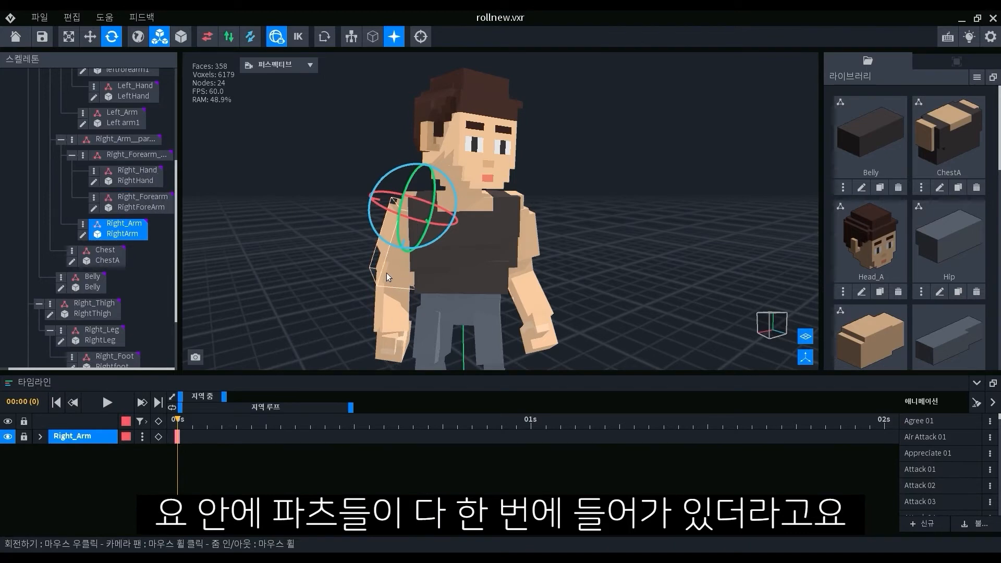
drag(133, 139, 134, 147)
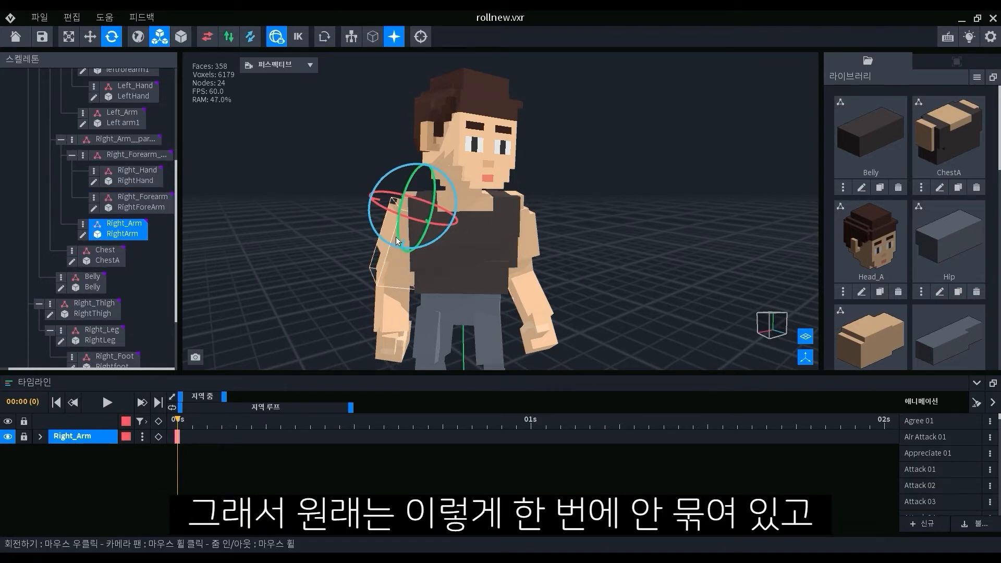
click(134, 140)
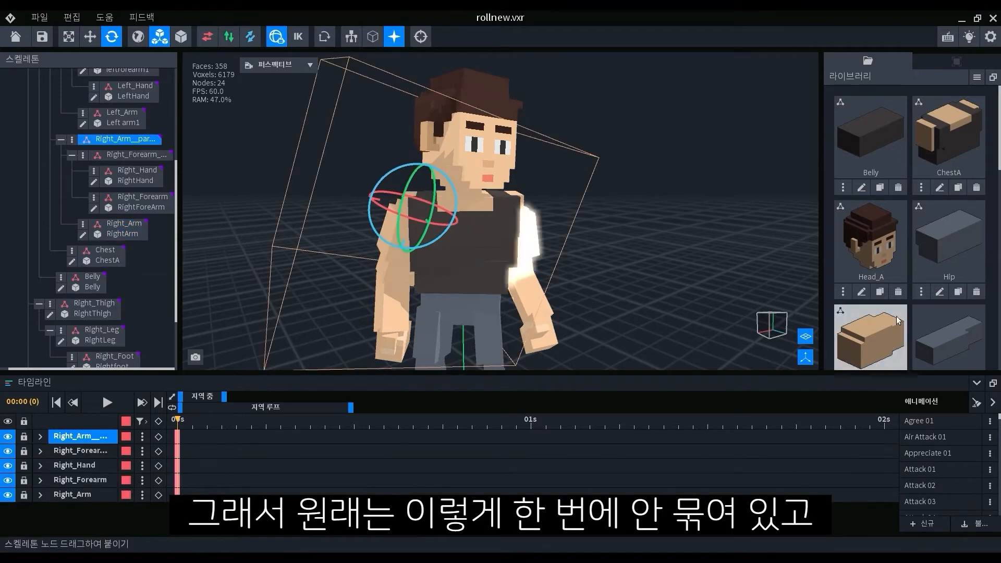
click(681, 241)
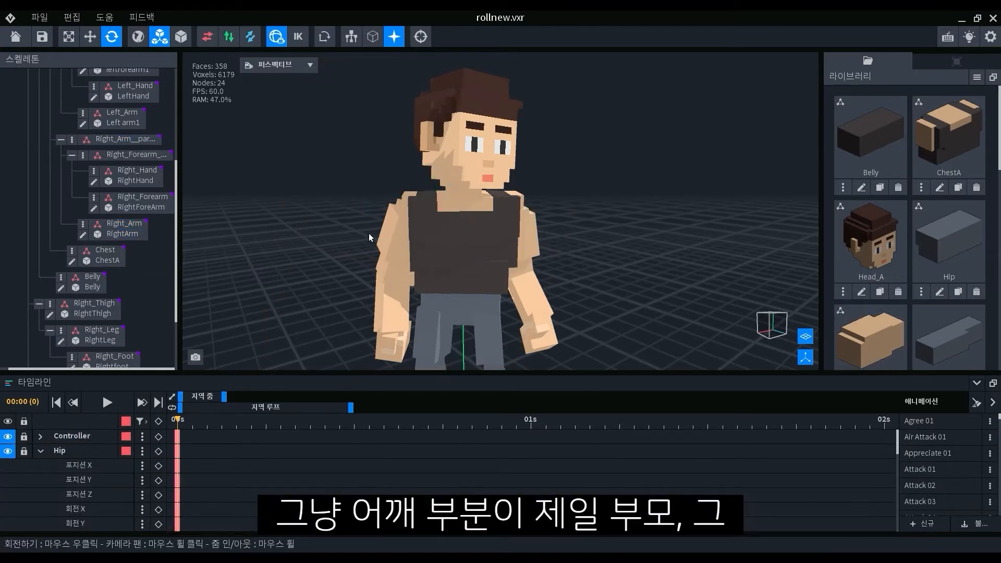
Step: Select the right upper arm, forearm and hand in turn to inspect their parent-child order
click(405, 229)
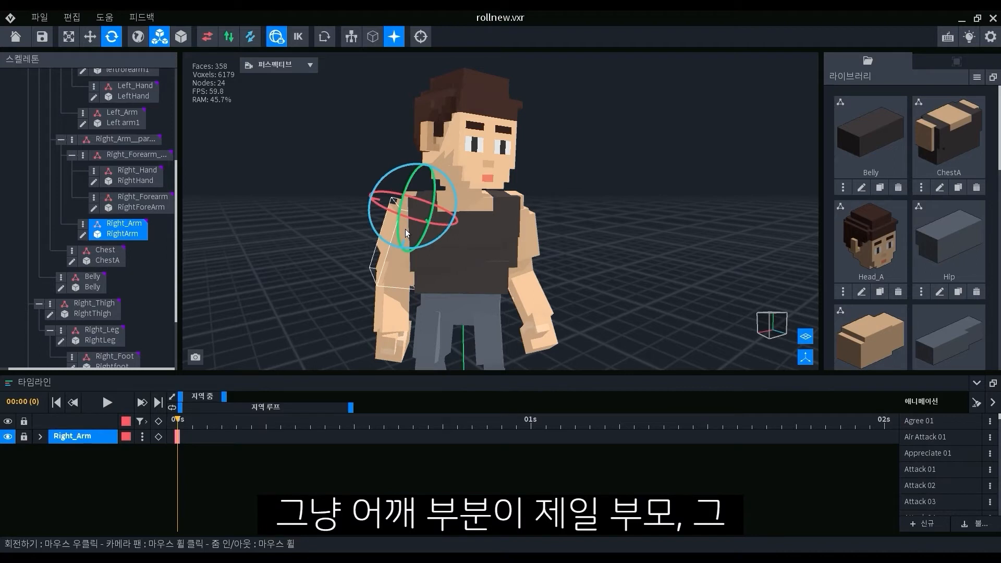
click(397, 303)
click(399, 353)
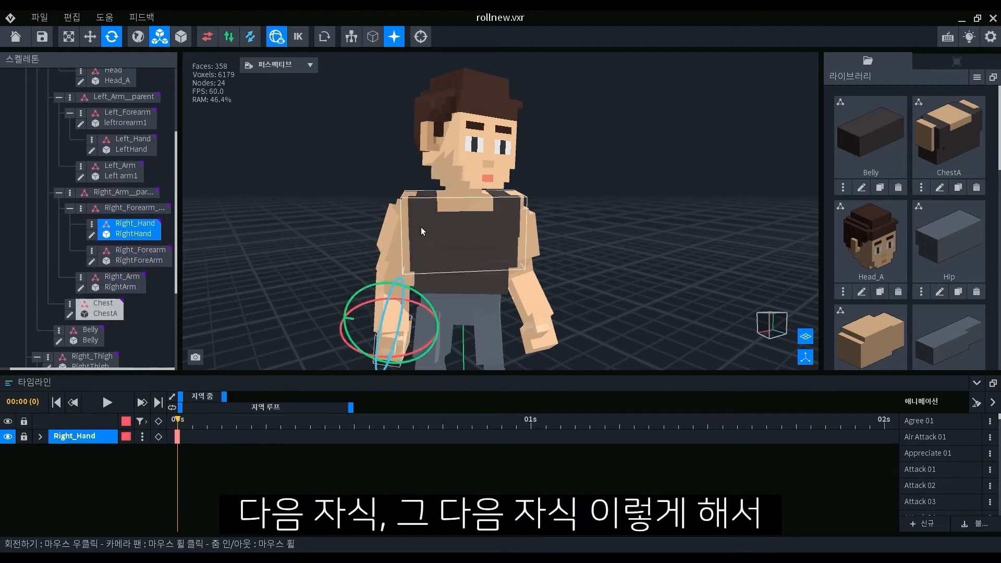
Step: Try rotating the Right_Arm node on its own, away from the torso, and undo the rotation
click(399, 240)
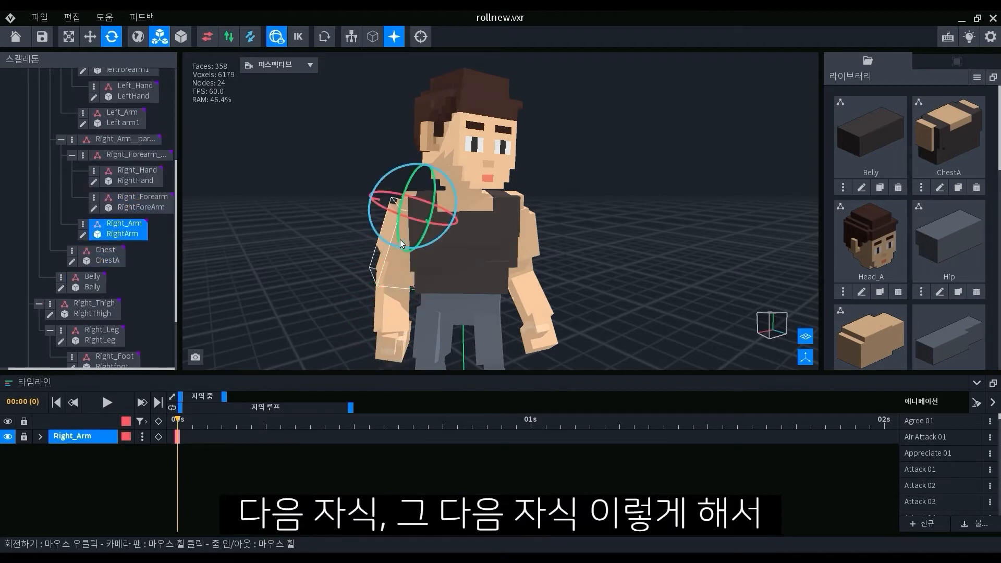
click(434, 245)
click(437, 247)
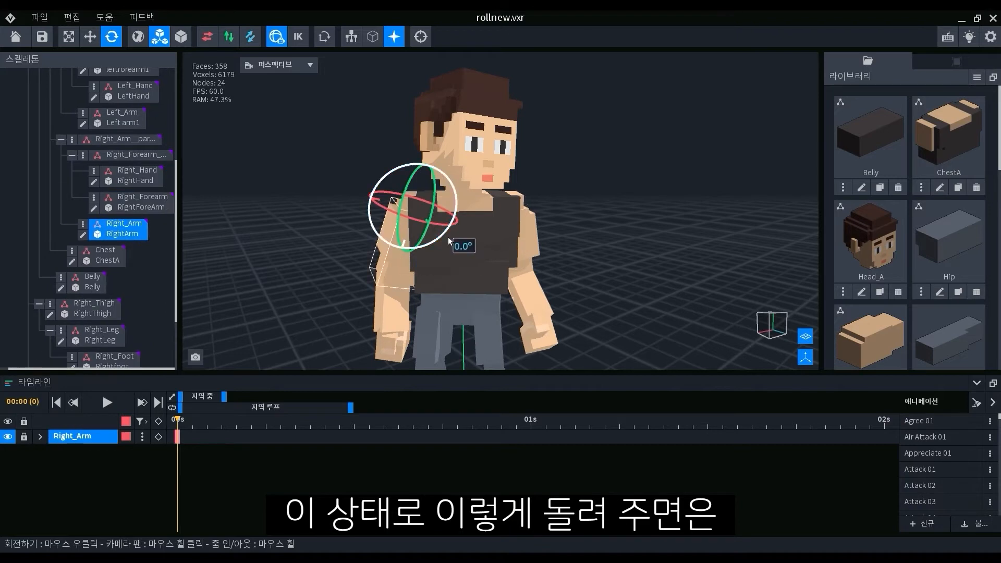
drag(449, 238, 397, 306)
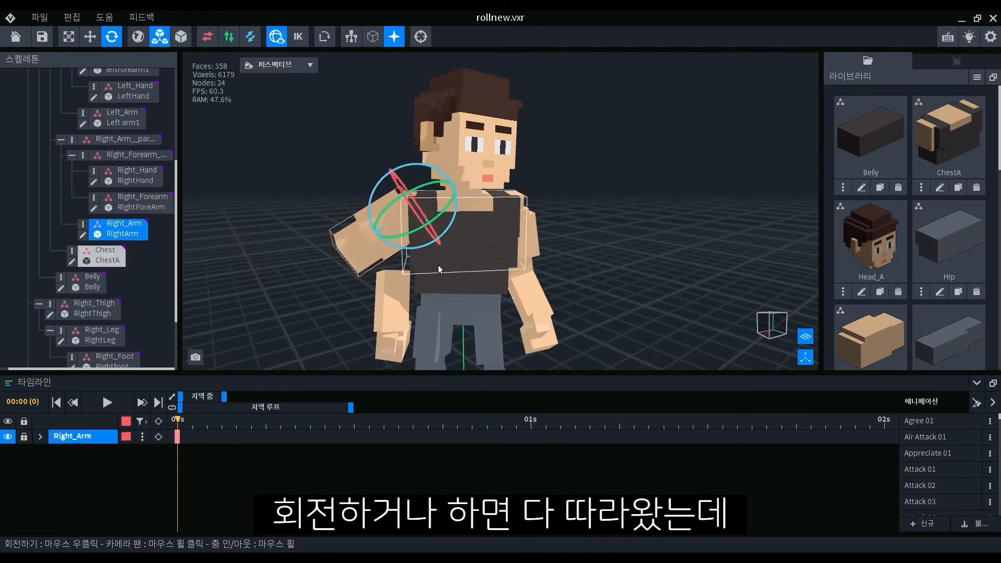
key(ctrl+z)
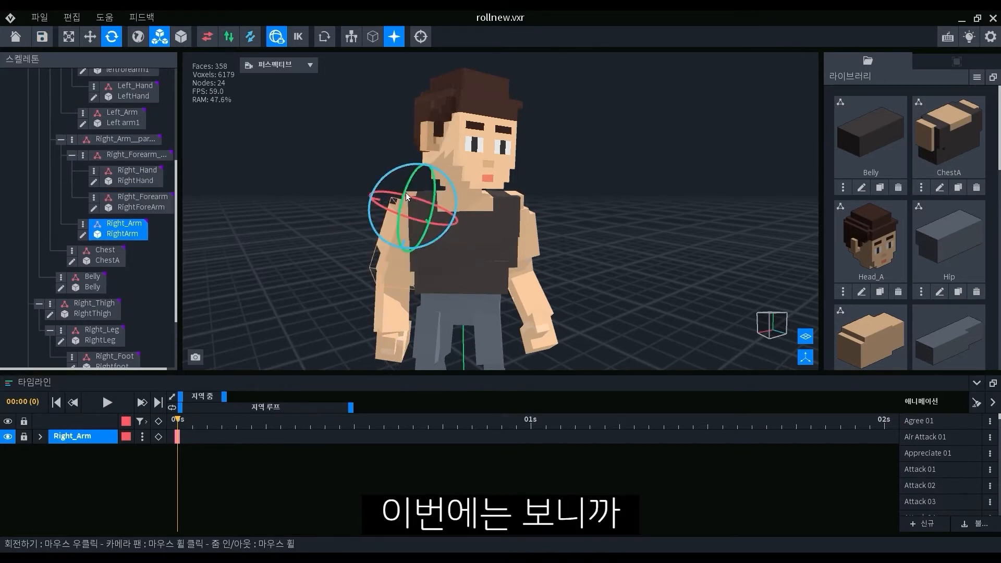
Step: Rotate the whole right arm through the Right_Arm__parent group and inspect it from behind
click(107, 140)
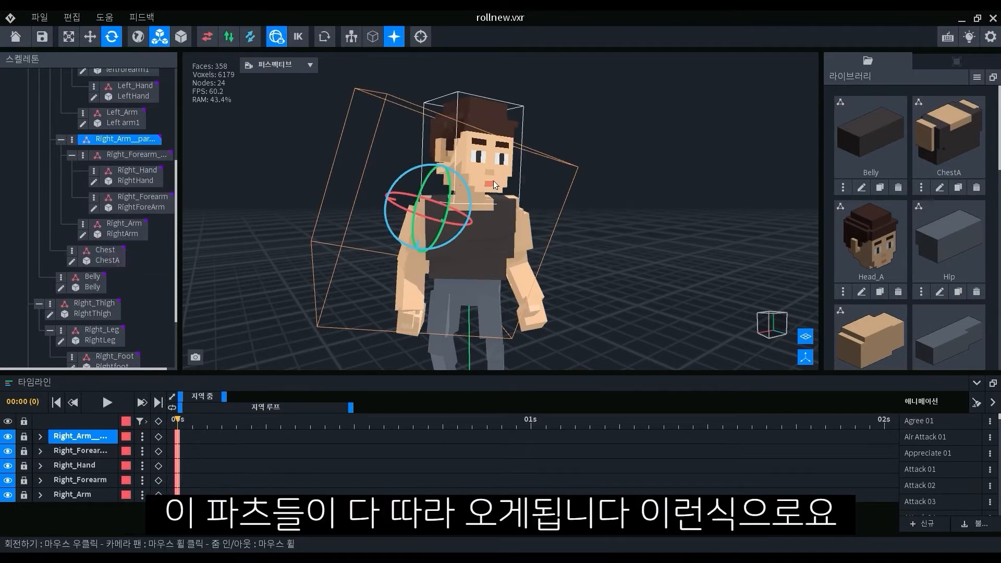
drag(475, 212, 498, 216)
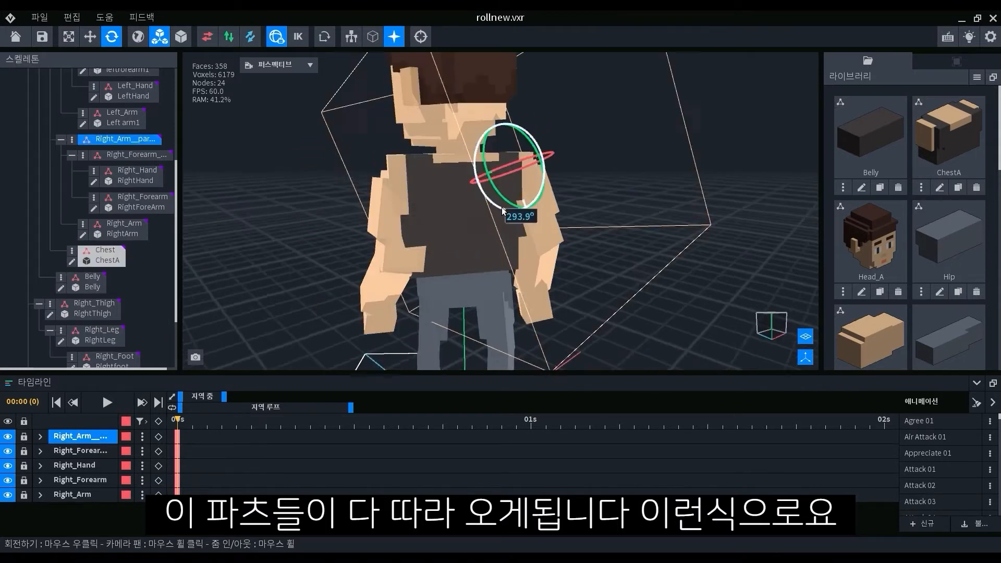
right_drag(501, 208, 435, 255)
Step: Rotate the Left_Arm__parent and Right_Arm__parent groups outward to lift both arms clear of the torso
click(435, 255)
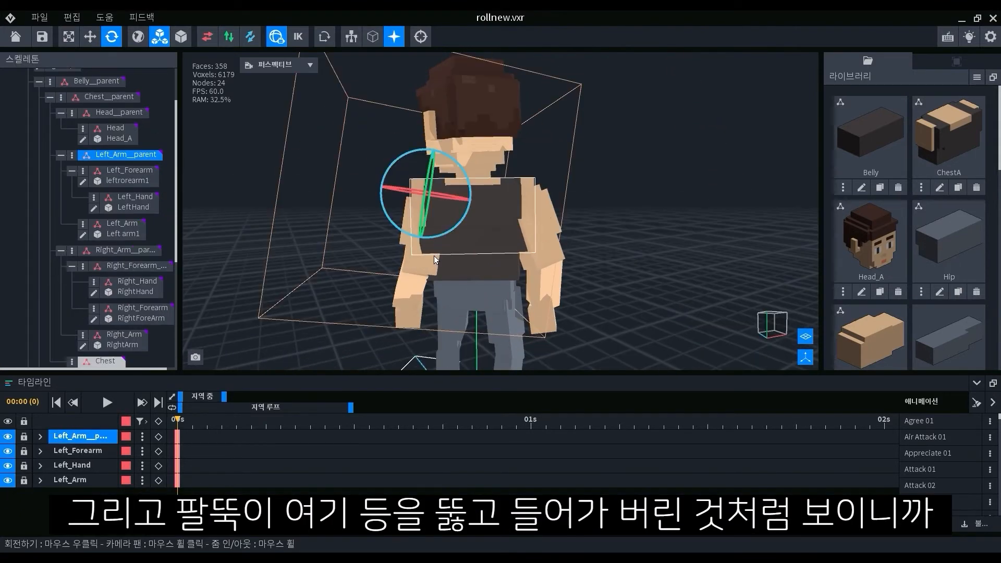
right_drag(455, 265, 481, 256)
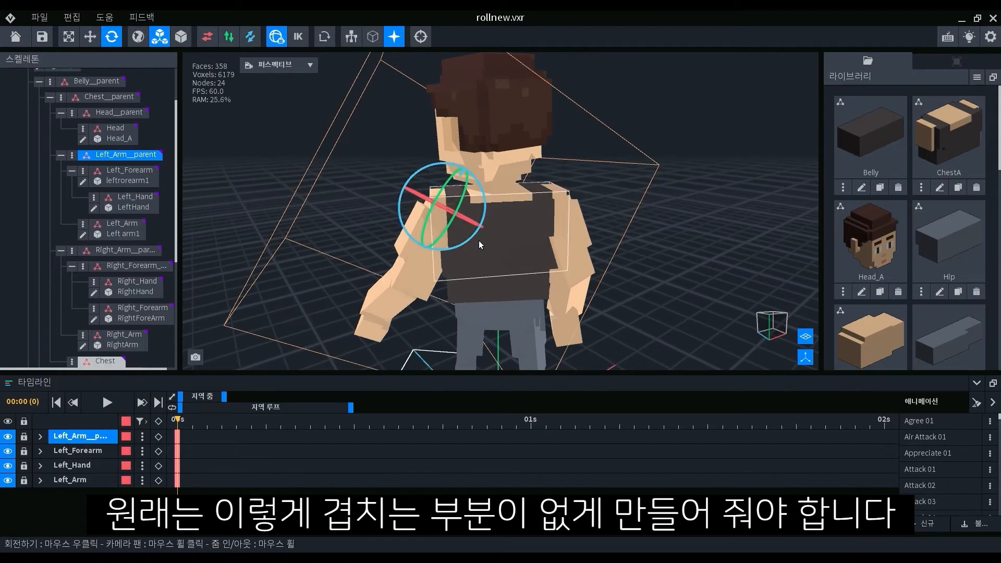
drag(478, 237, 466, 264)
right_drag(466, 264, 447, 250)
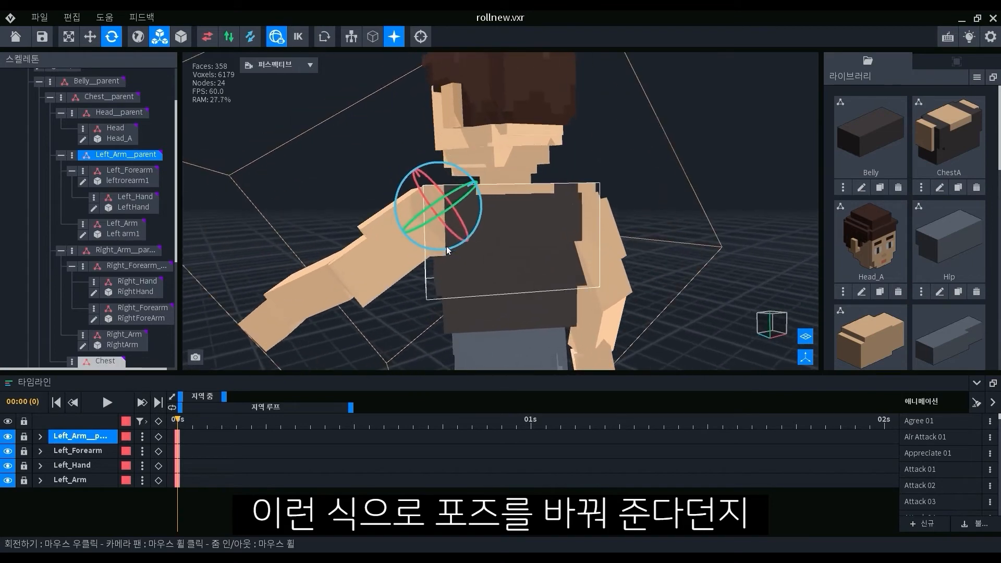
right_drag(443, 192, 487, 181)
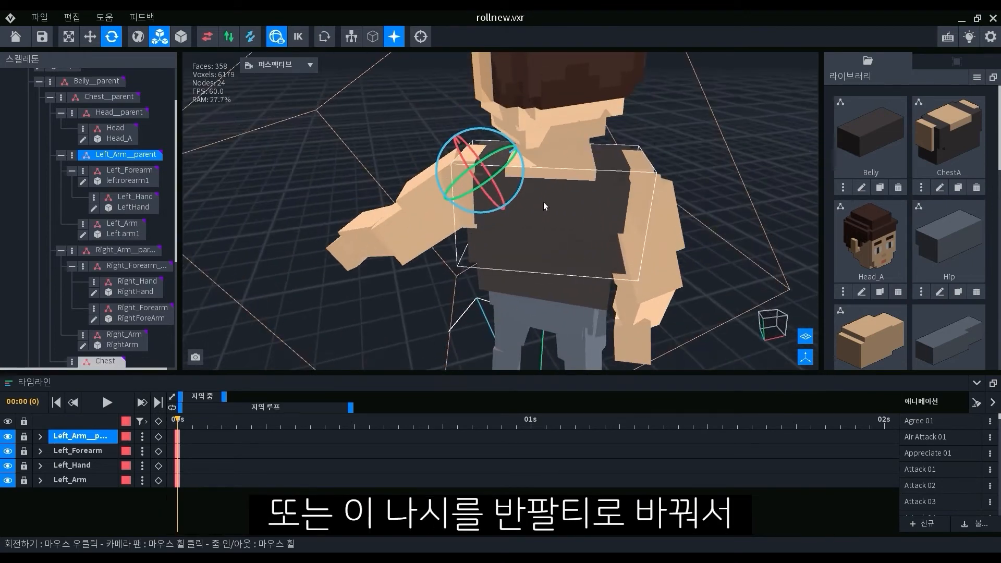
right_drag(504, 241, 503, 192)
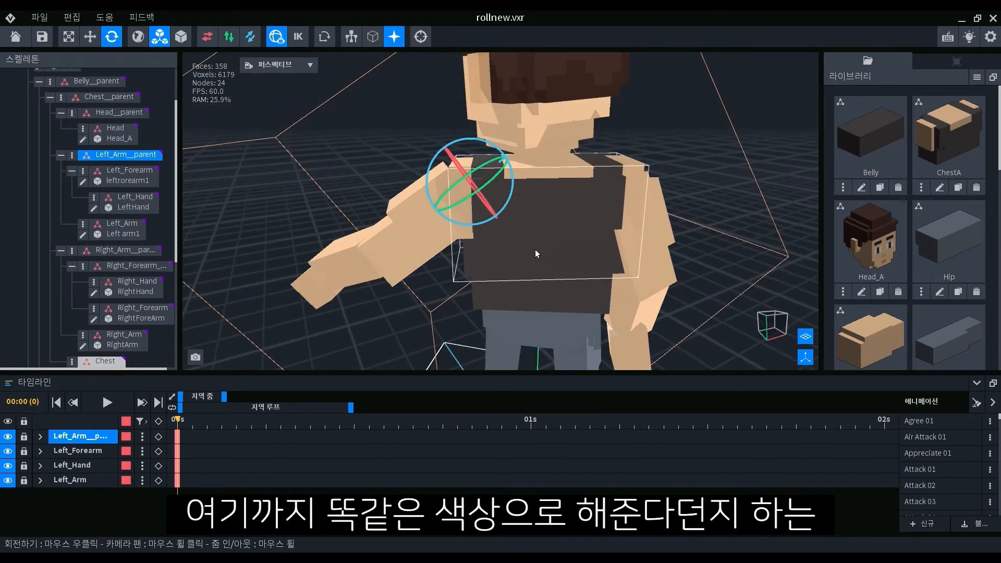
right_drag(540, 220, 576, 258)
click(587, 240)
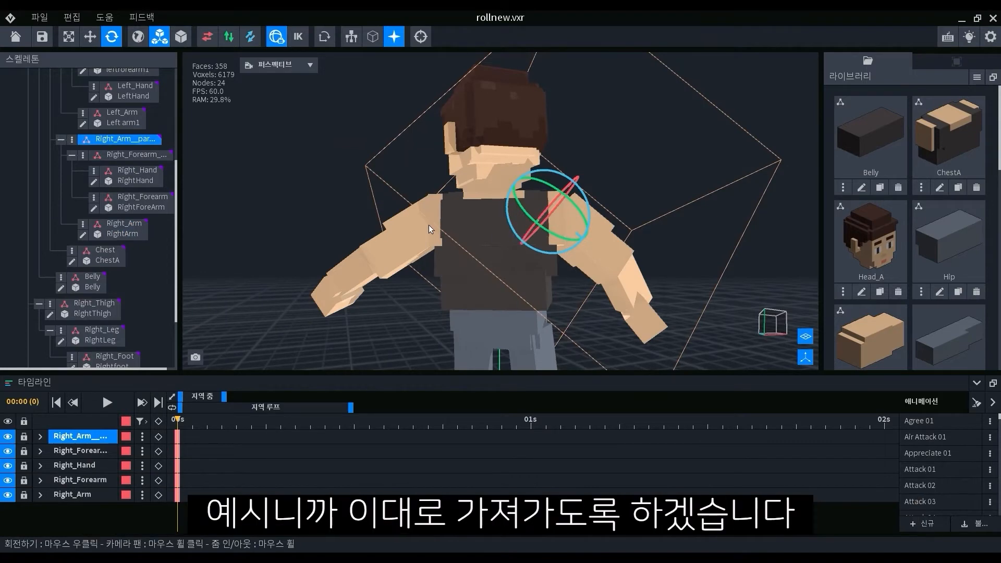
right_drag(430, 229, 498, 259)
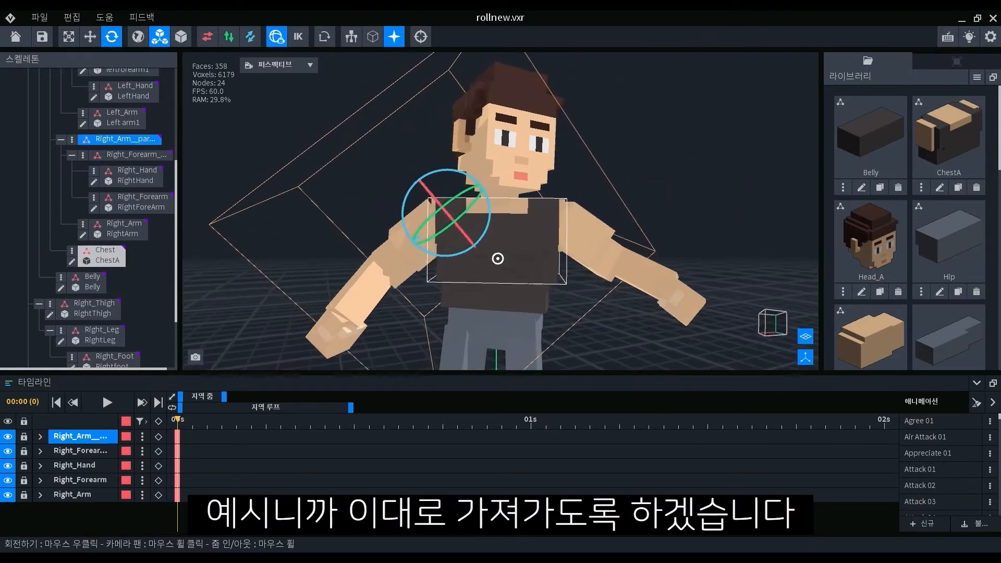
Step: Open the ChestA model, erase one voxel layer from both sides using X-axis symmetry and return to the rig
click(497, 259)
click(81, 236)
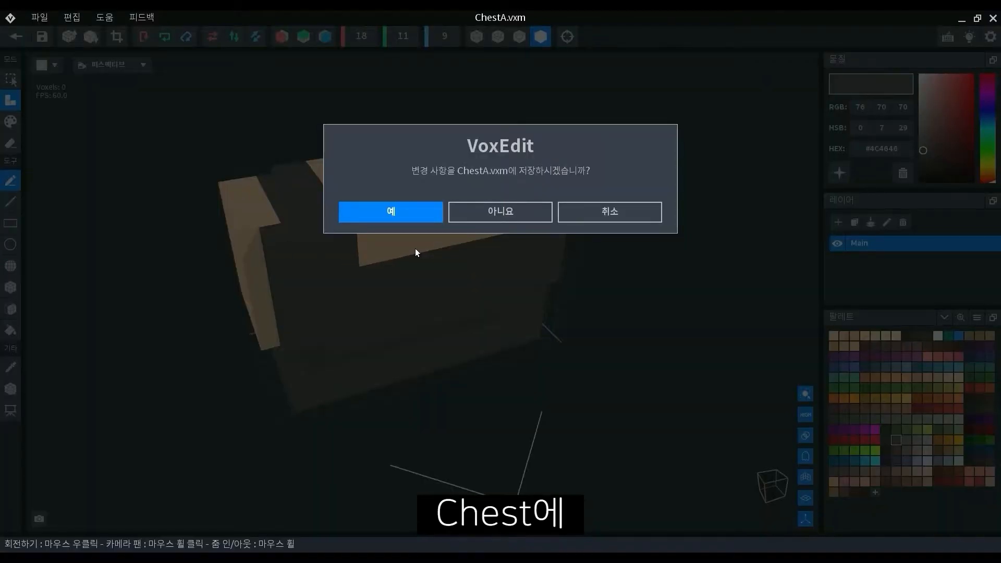
right_drag(365, 249, 321, 250)
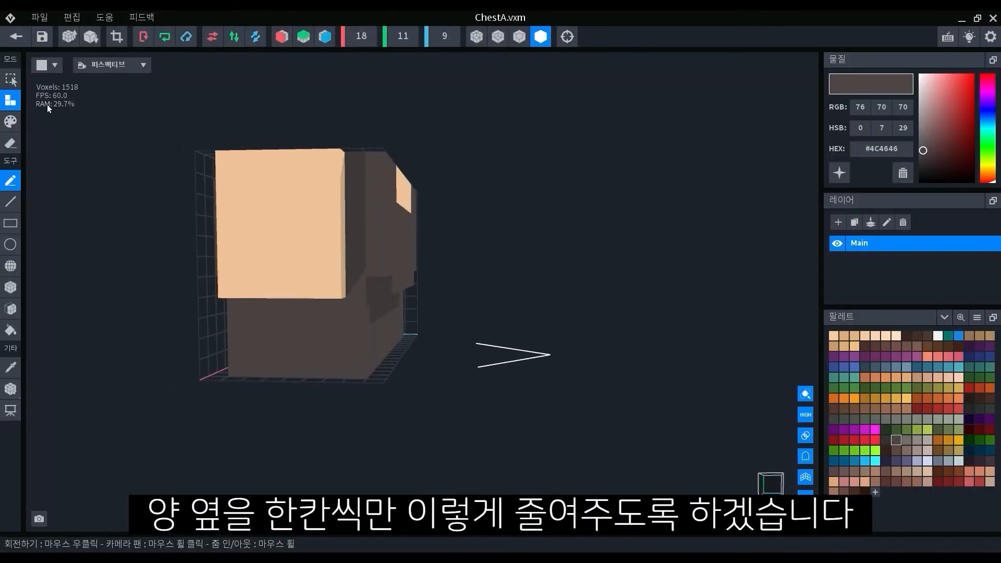
click(10, 143)
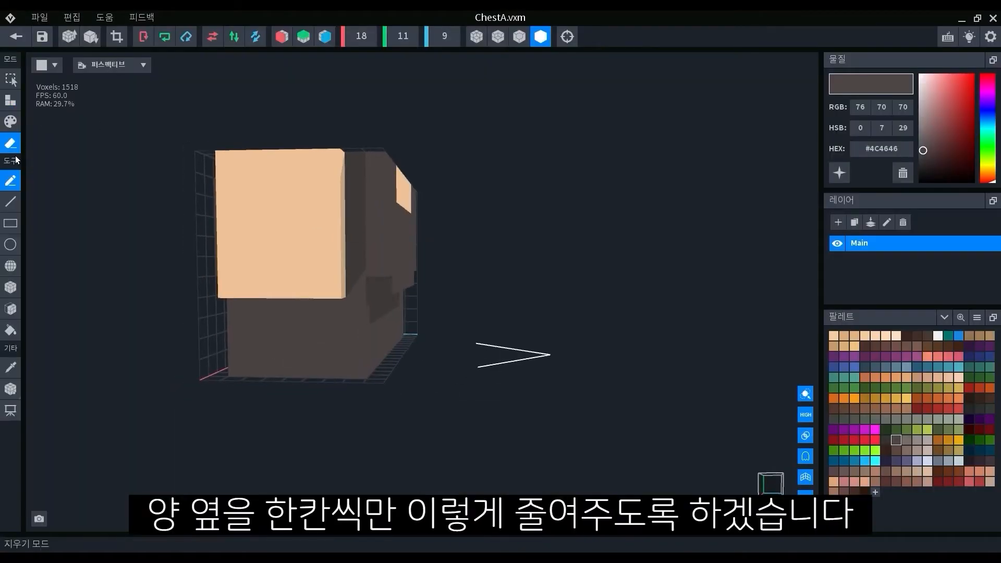
click(10, 309)
click(282, 36)
click(319, 350)
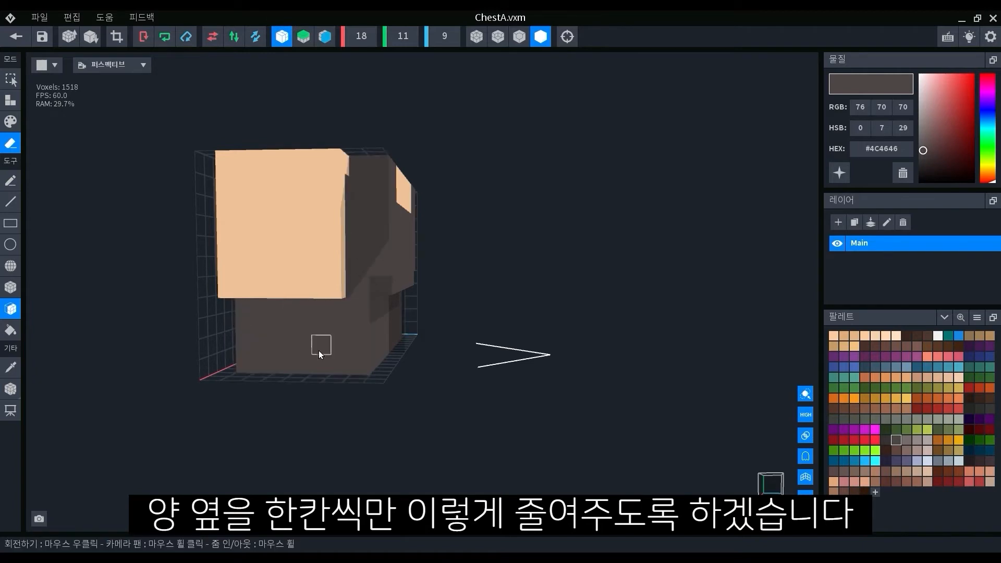
right_drag(338, 328, 342, 331)
scroll(344, 336, down, 1)
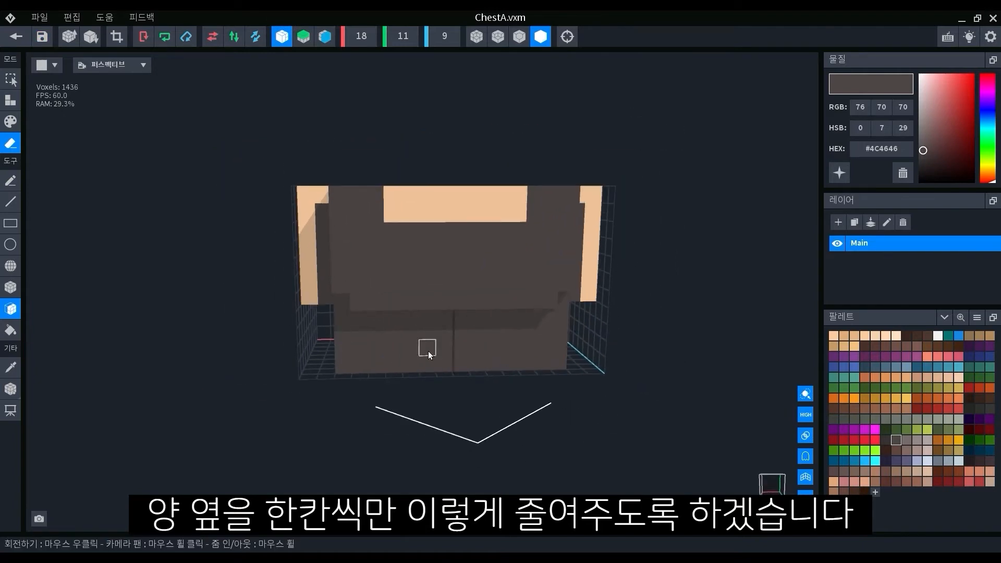
click(15, 44)
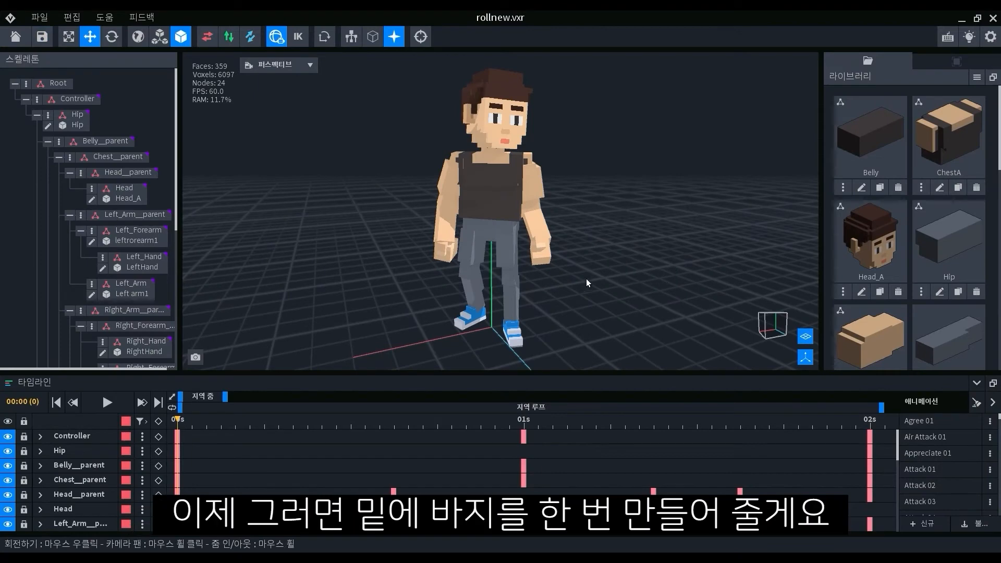
Step: Open the Hip model of the character rig for voxel editing
click(496, 243)
scroll(498, 243, up, 3)
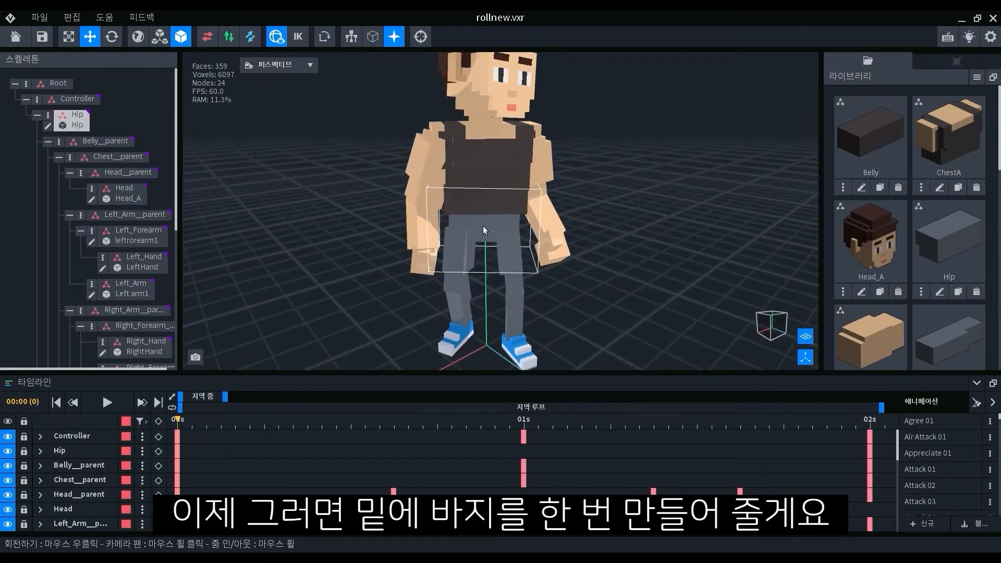
right_drag(483, 226, 481, 225)
click(482, 227)
click(48, 127)
right_drag(413, 276, 415, 273)
scroll(415, 274, up, 3)
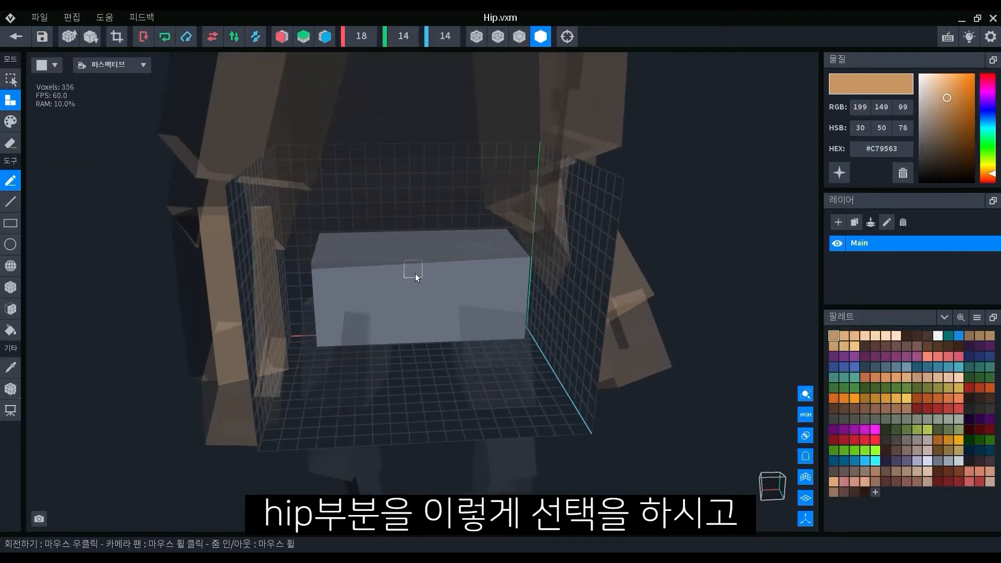
Step: Paint the entire hip block dark navy blue with the rectangle tool, darkening the colour from #002E49 to #002135
click(980, 450)
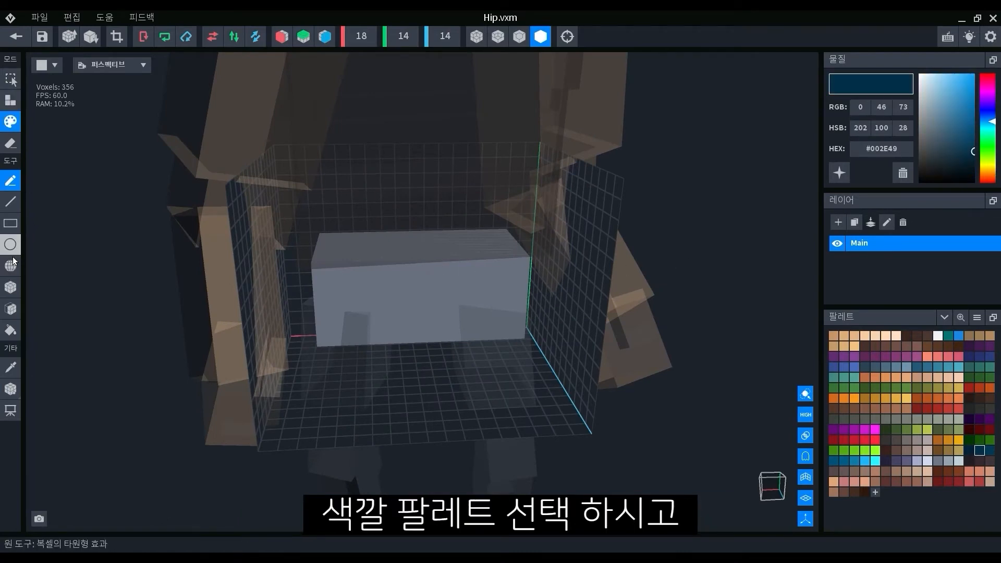
click(20, 232)
drag(193, 143, 623, 371)
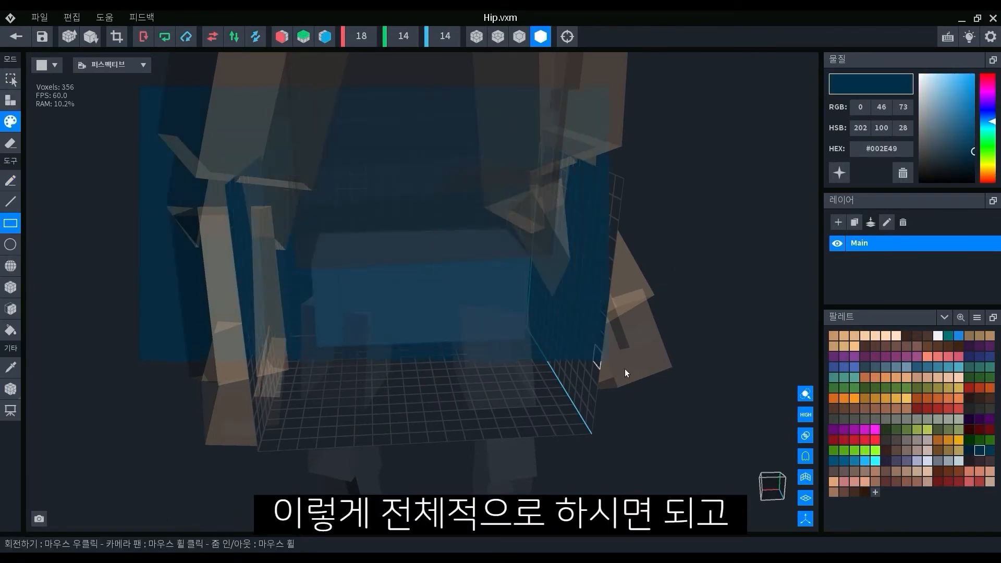
mouse_move(624, 371)
right_down()
mouse_move(501, 364)
mouse_move(449, 348)
right_up()
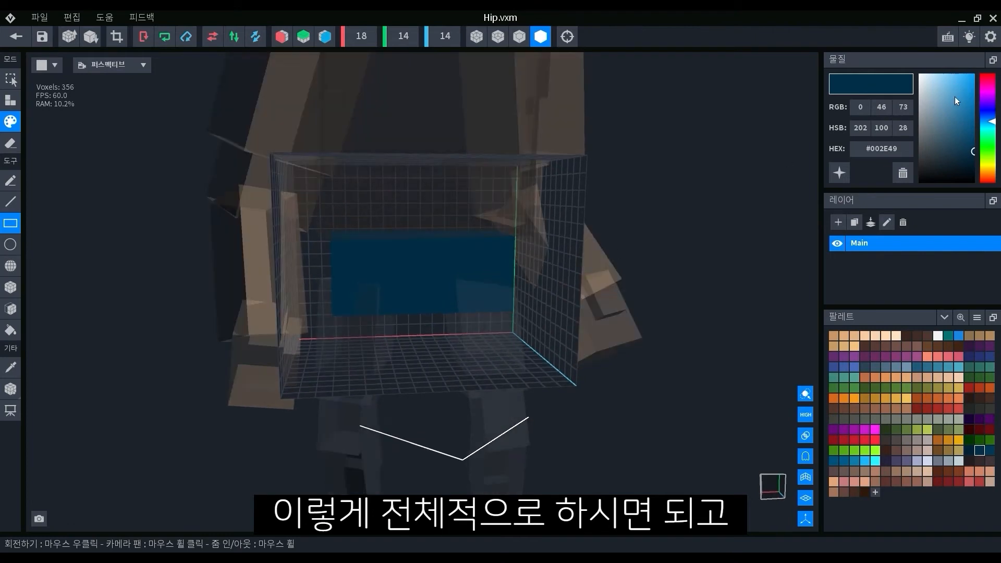
click(975, 160)
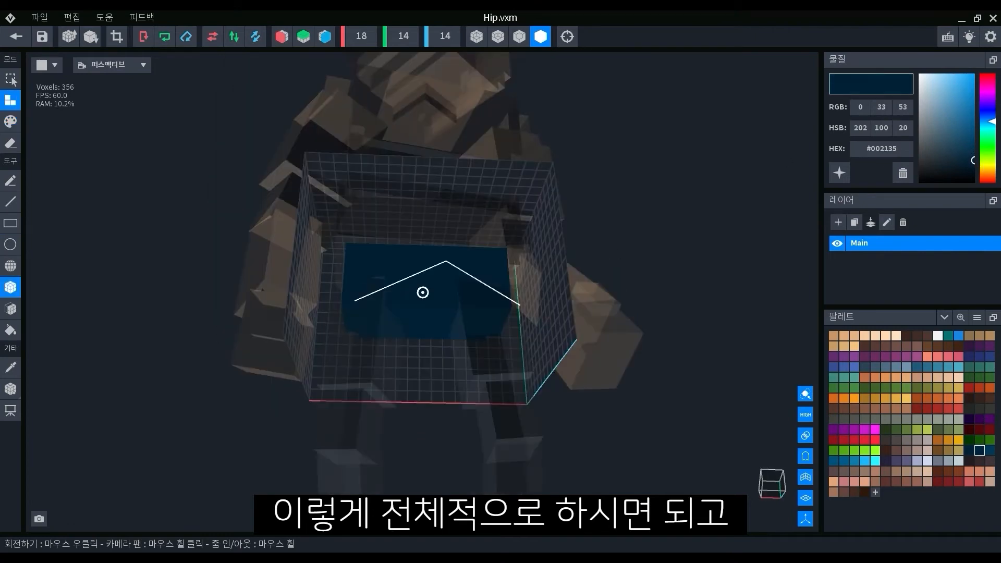
Step: Extend the underside of the hip block downward with the face tool and crop the model's volume to its voxels
right_drag(422, 293, 417, 292)
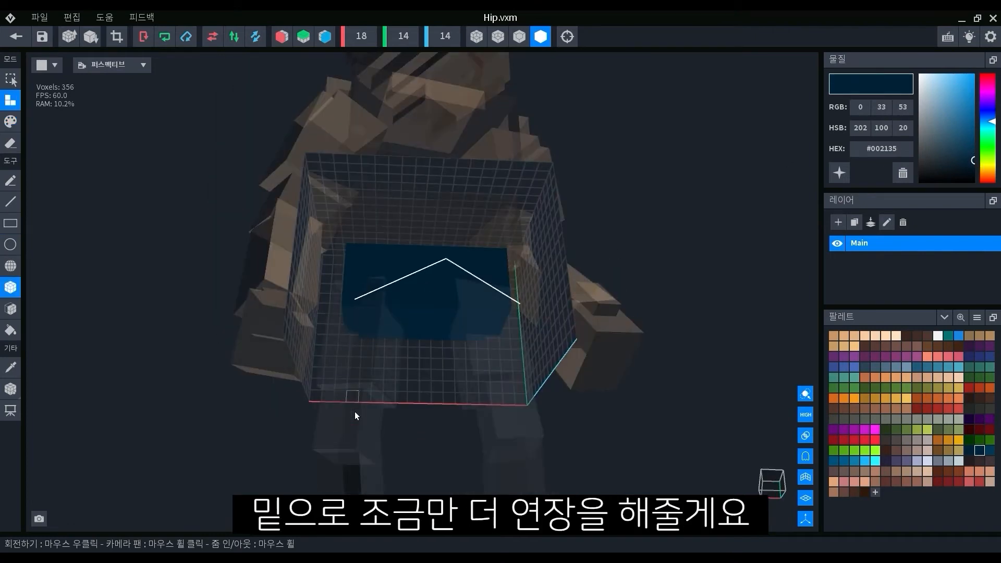
right_drag(516, 318, 513, 344)
scroll(514, 344, up, 3)
click(10, 308)
right_drag(416, 340, 433, 269)
click(411, 267)
scroll(433, 269, down, 1)
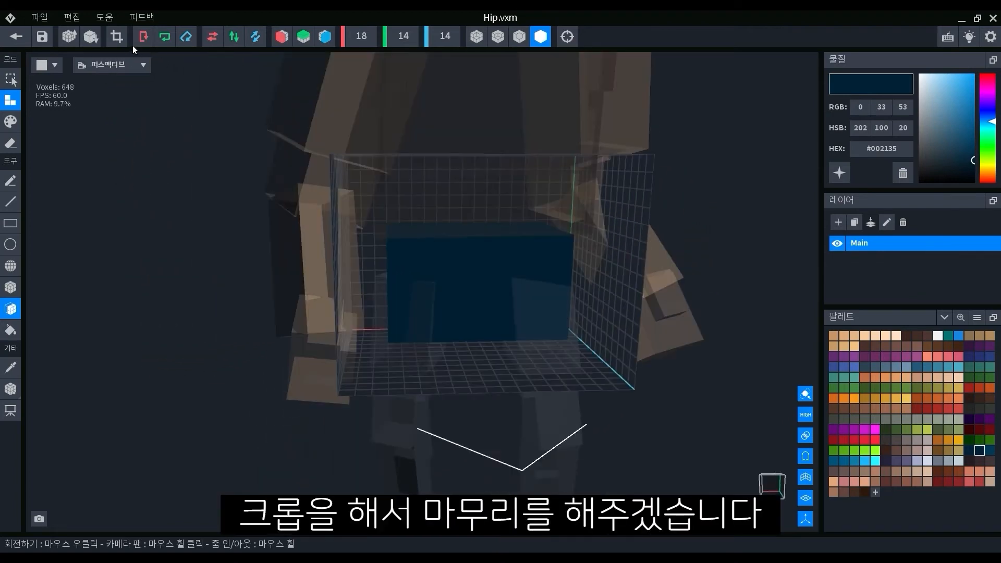
click(117, 41)
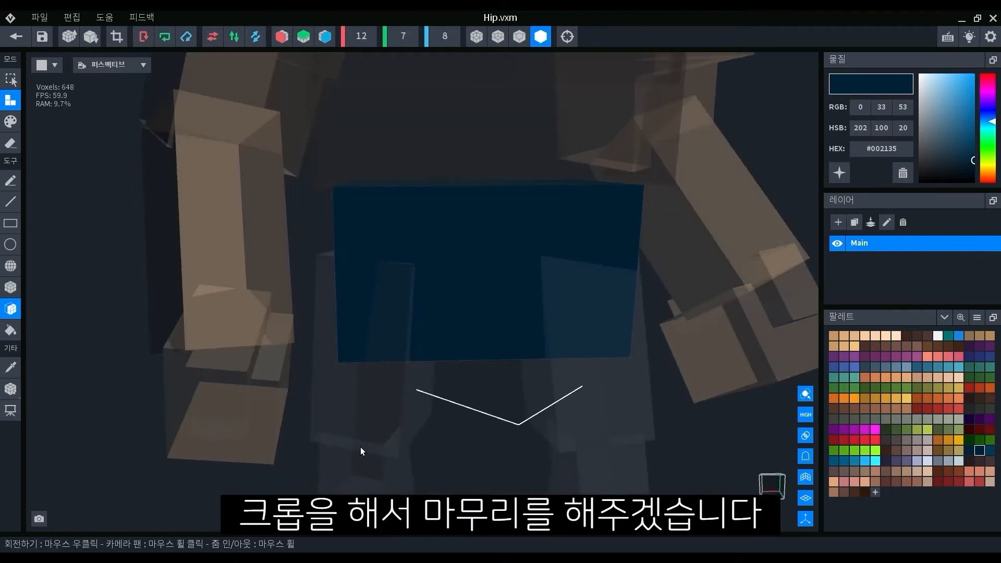
Step: Move the Hip model's pivot to the centre of the block, save the model and return to the rig
click(18, 389)
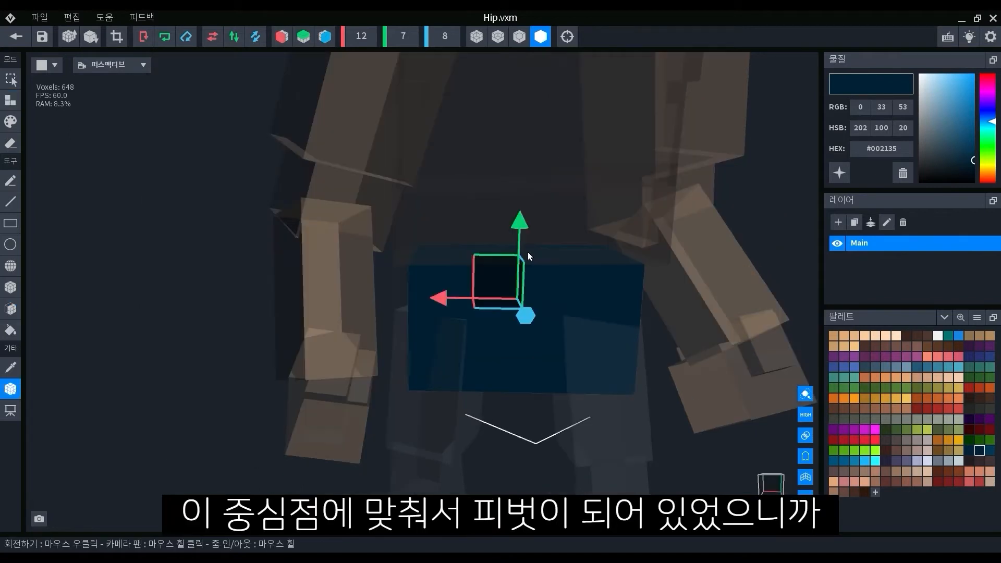
middle_drag(563, 319, 558, 327)
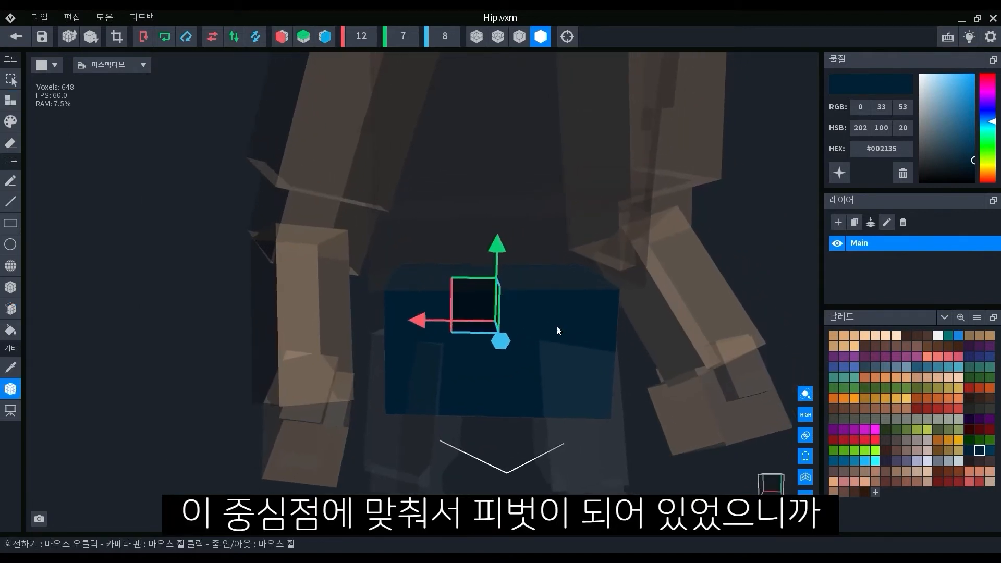
click(10, 390)
click(79, 422)
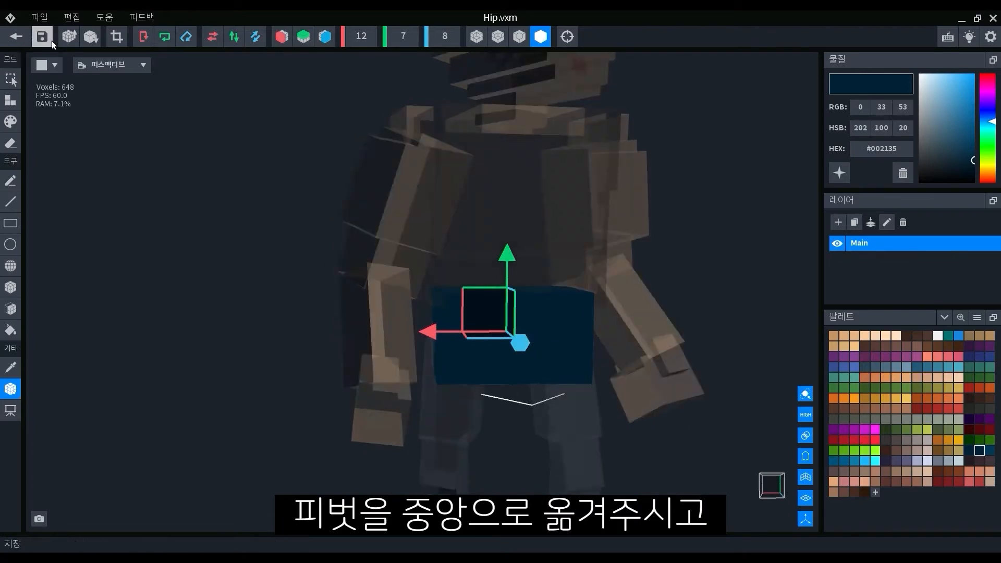
click(15, 37)
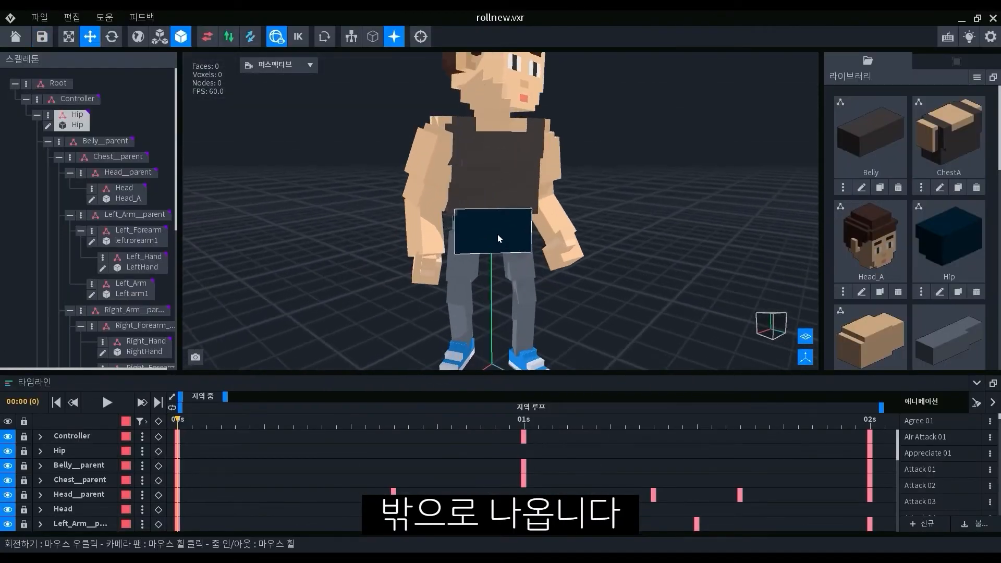
Step: Open the right thigh's voxel model for editing
scroll(489, 214, up, 2)
right_drag(463, 252, 459, 280)
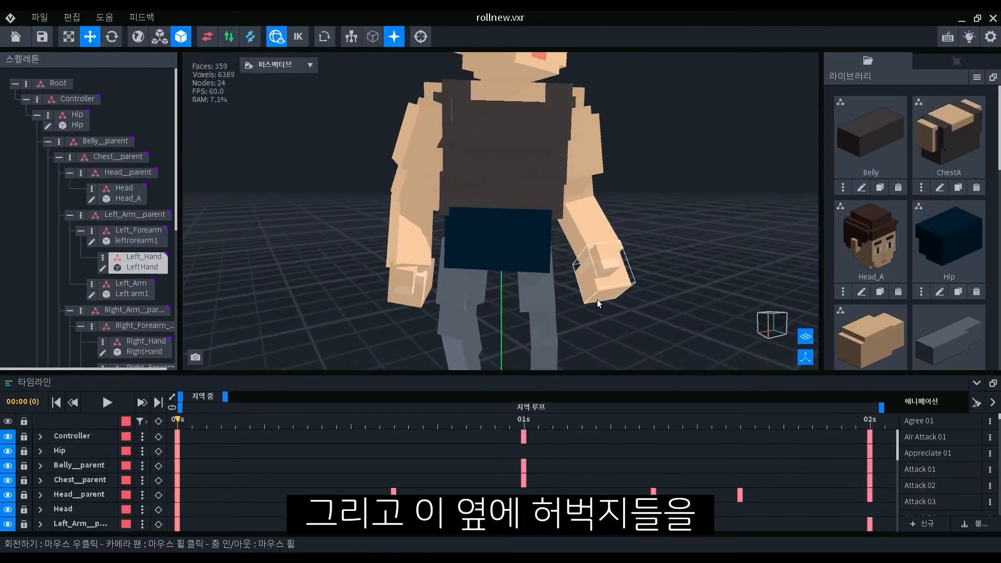
scroll(544, 305, down, 2)
click(485, 242)
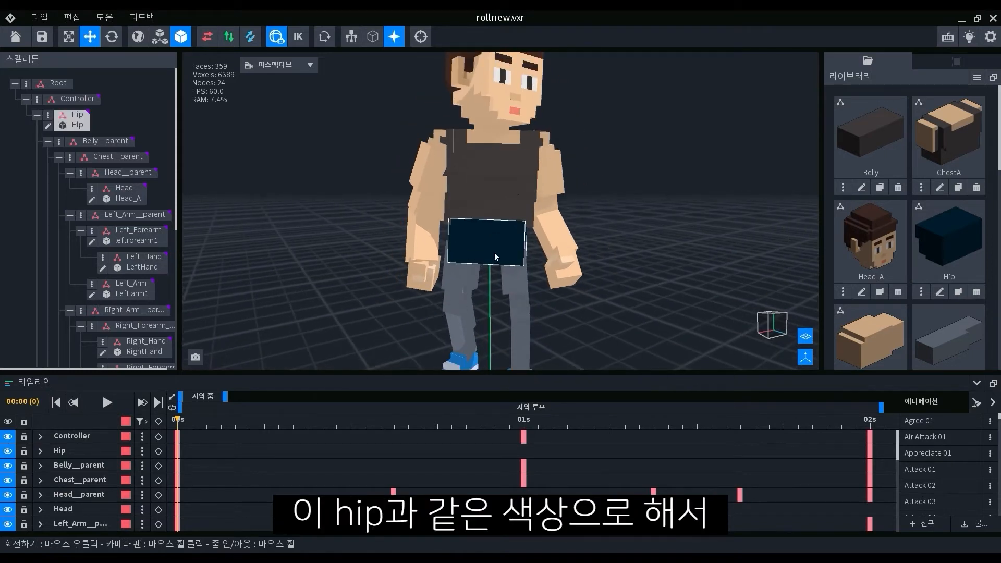
right_drag(464, 258, 456, 278)
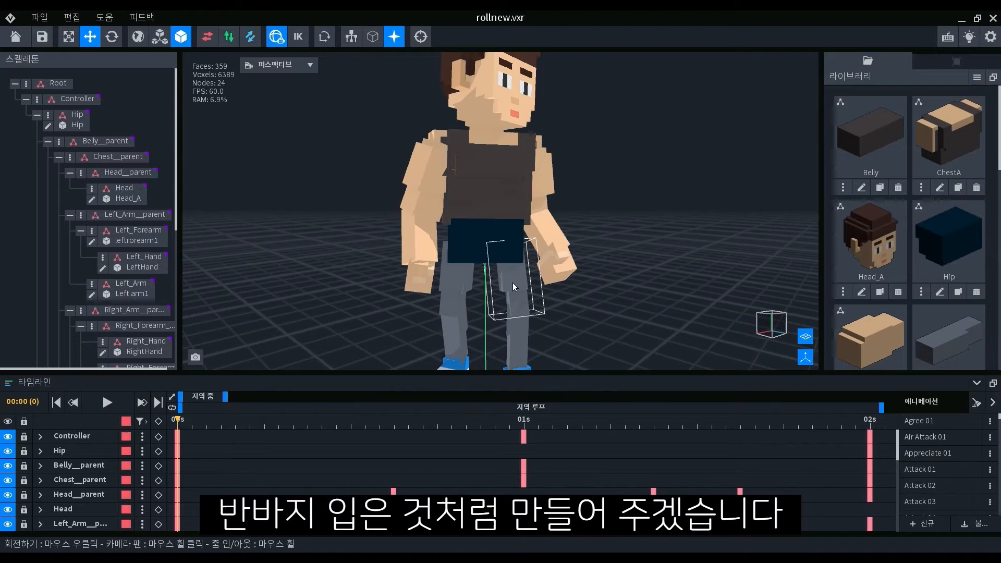
click(454, 283)
click(61, 240)
Step: Pick the right thigh's grey colour and replace it with the copied hip colour #002135
click(15, 374)
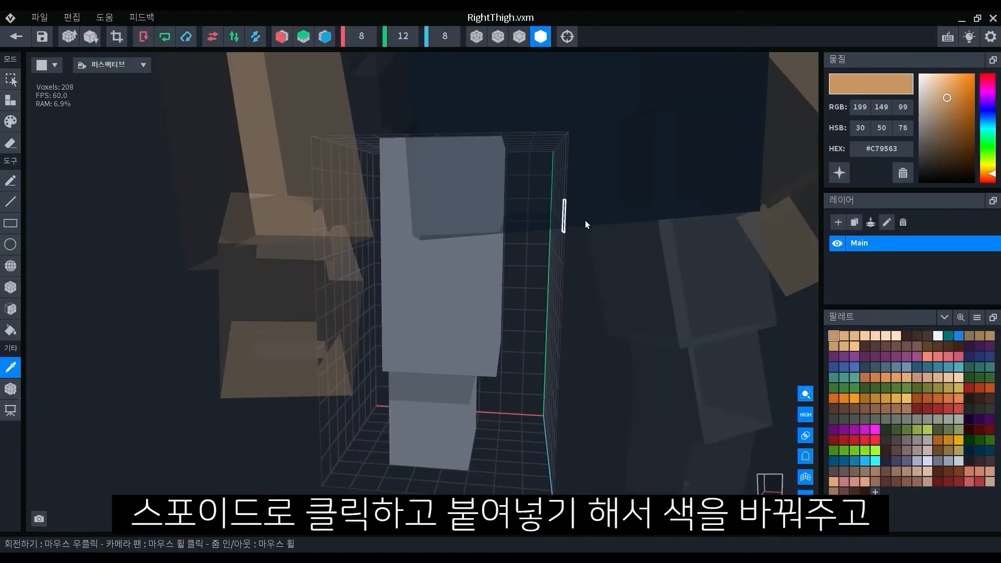
click(407, 263)
right_click(878, 151)
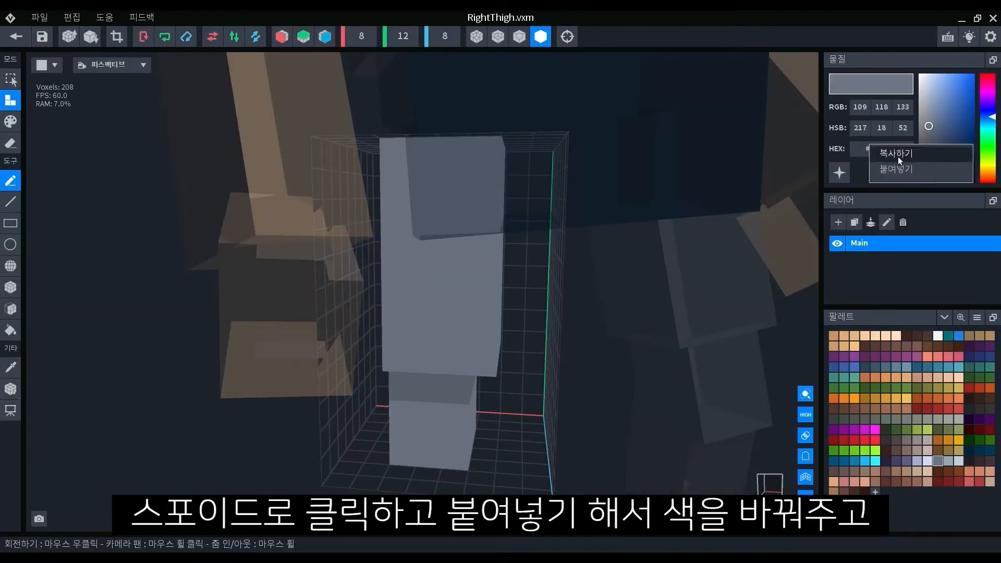
click(912, 174)
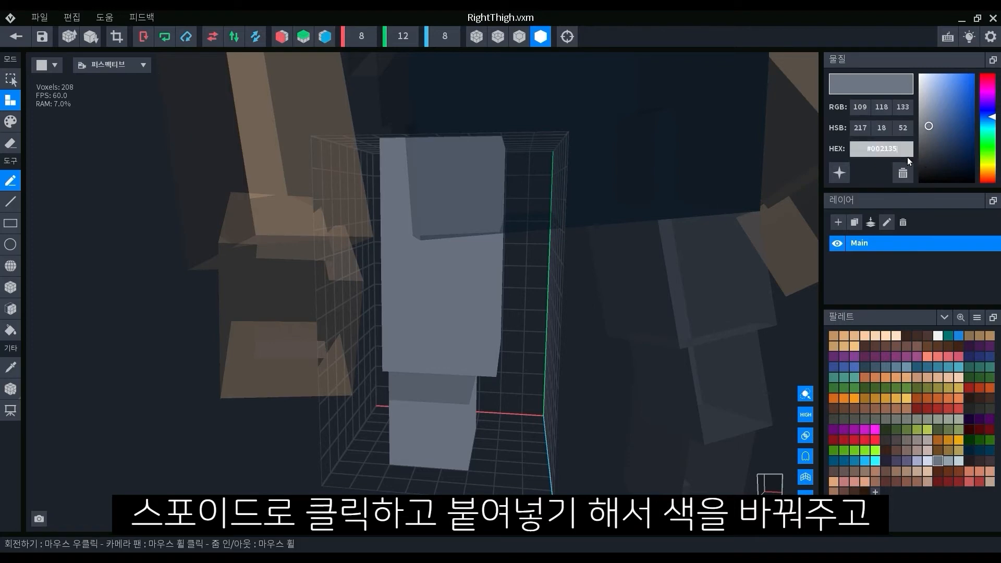
key(Return)
scroll(488, 326, down, 3)
Step: Thicken the right thigh by extruding its upper and lower side faces with the Face tool, fitting the model to 6 × 12 × 5
right_drag(489, 330, 449, 272)
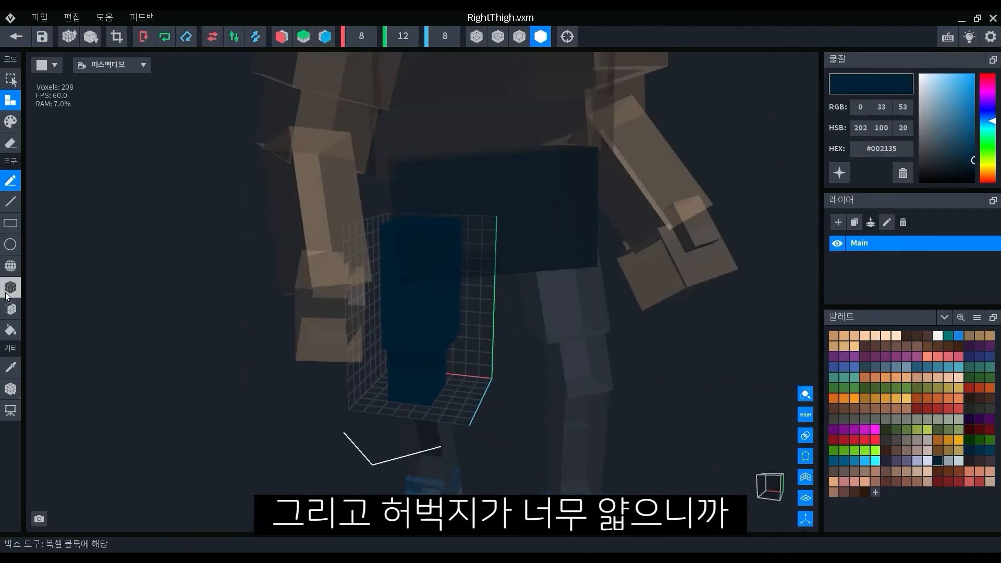
click(11, 309)
scroll(378, 383, up, 3)
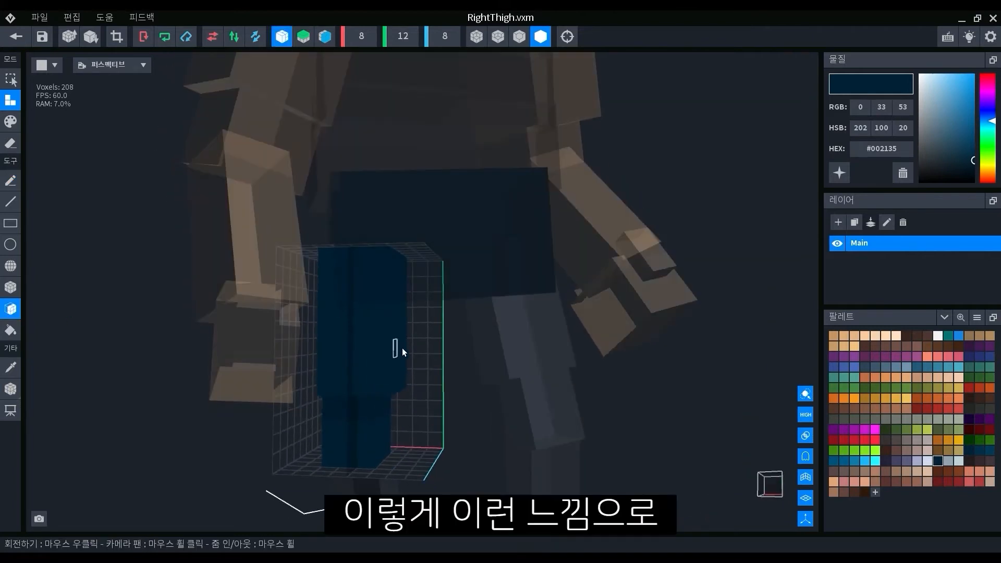
click(402, 349)
click(389, 434)
mouse_move(388, 433)
right_down()
mouse_move(362, 438)
mouse_move(371, 443)
right_up()
Step: Centre the right thigh's pivot, raise it to the top of the model at height 12, and return to the rig project
right_click(10, 392)
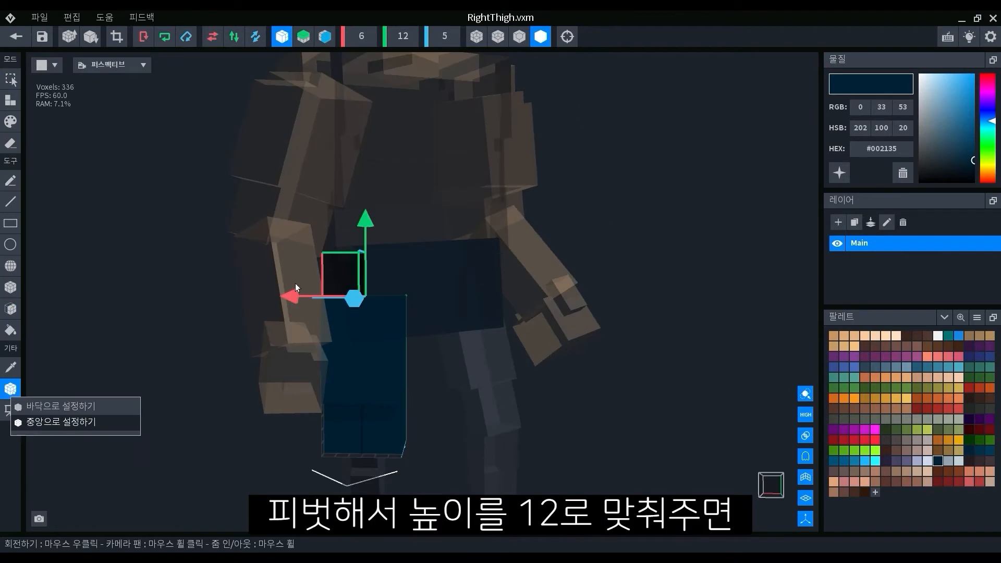
click(46, 422)
drag(367, 298, 372, 232)
right_drag(401, 368, 362, 373)
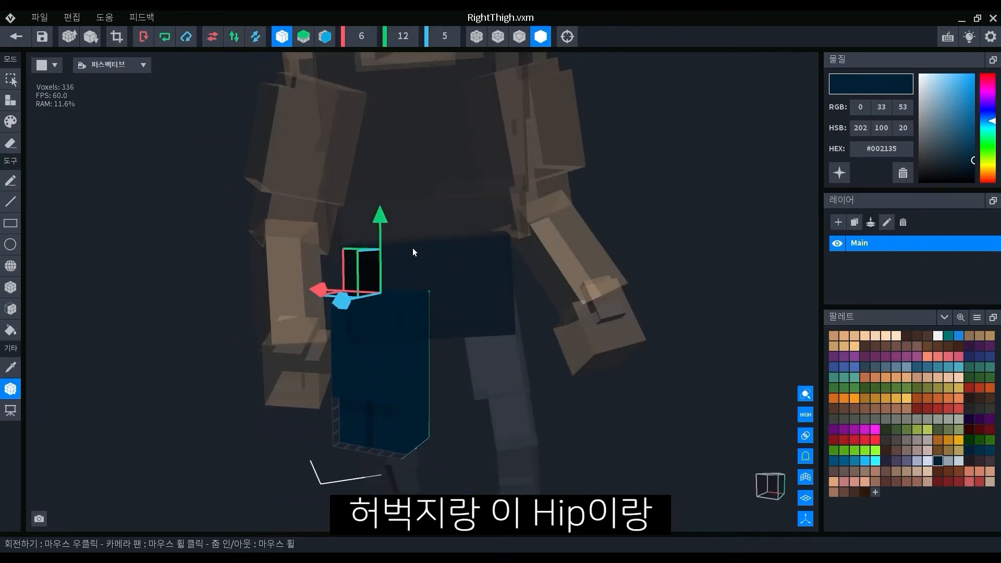
right_drag(458, 312, 475, 275)
mouse_move(486, 327)
right_down()
mouse_move(424, 318)
mouse_move(486, 319)
right_up()
scroll(458, 320, down, 3)
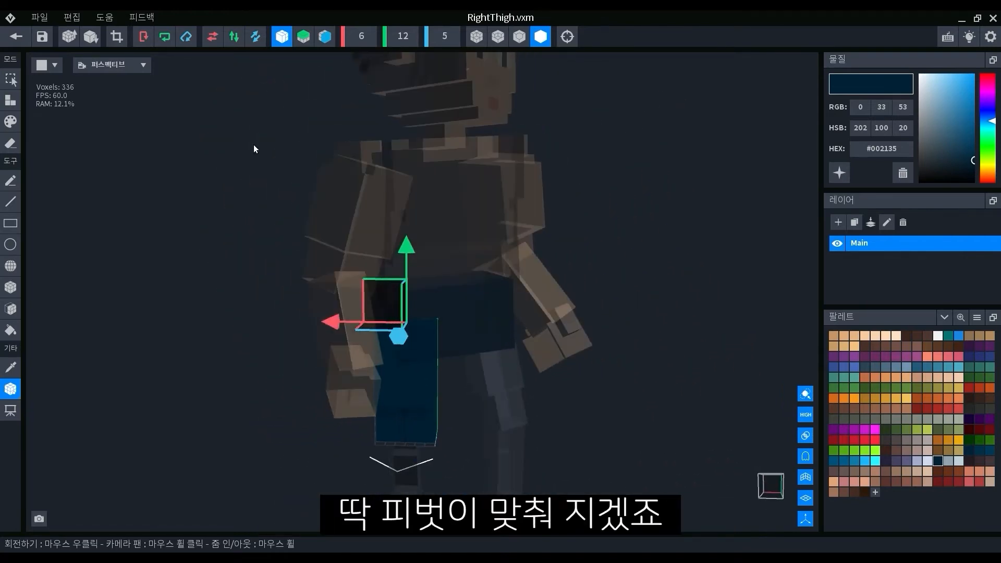
click(18, 38)
Step: Duplicate the RightThigh model in the library under the name LEfththigh1
click(518, 284)
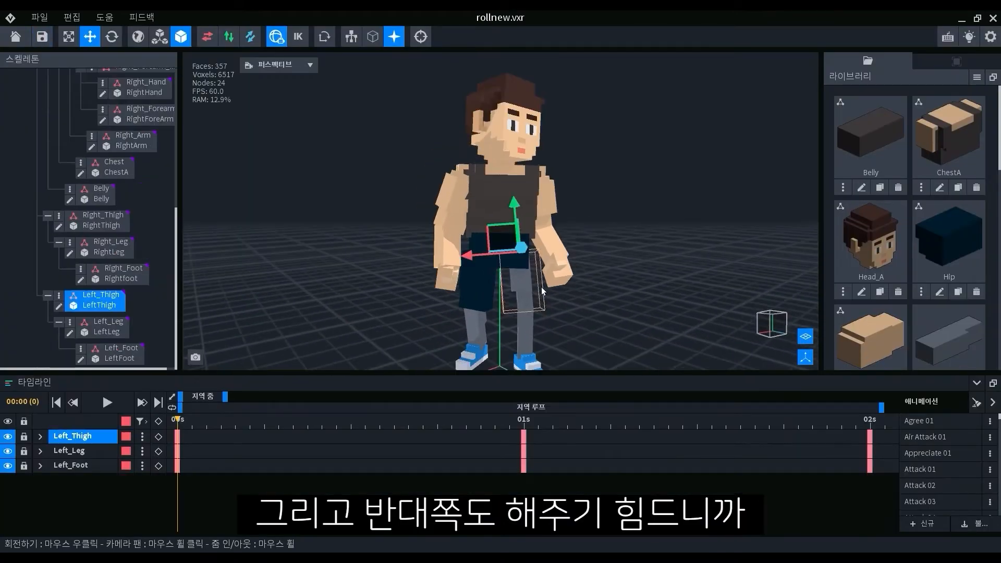
click(473, 307)
right_drag(480, 298, 452, 230)
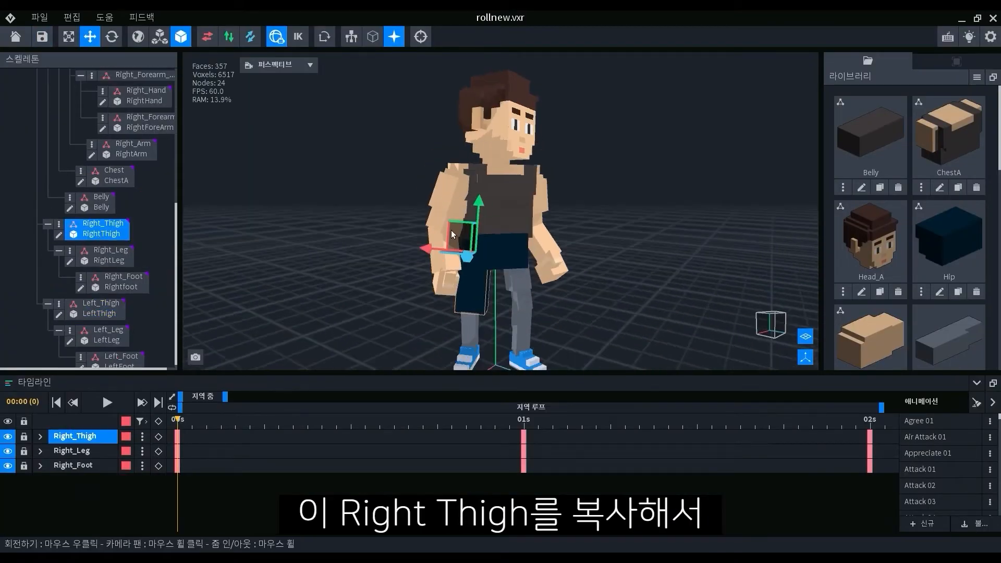
scroll(981, 246, down, 1)
scroll(949, 250, down, 5)
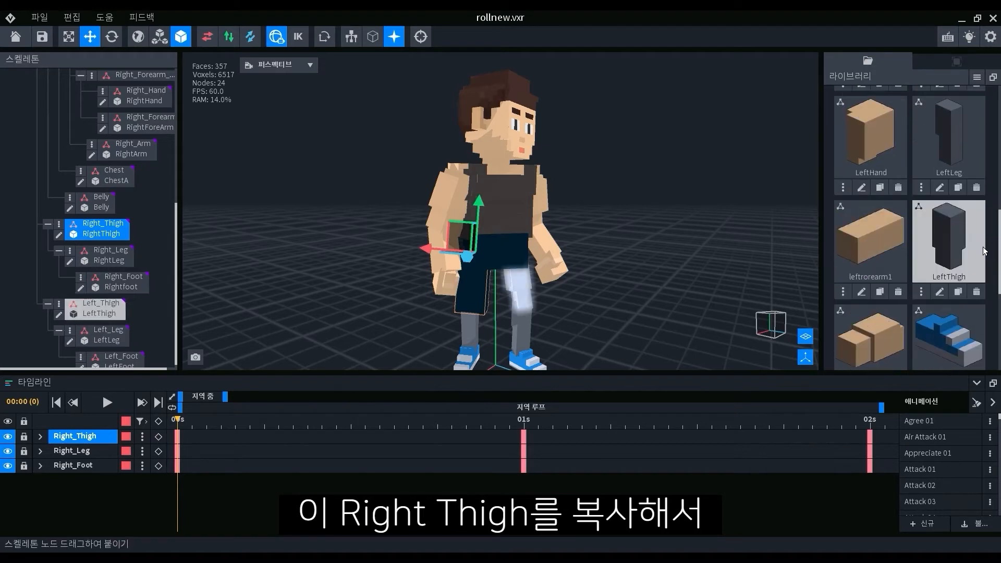
click(959, 352)
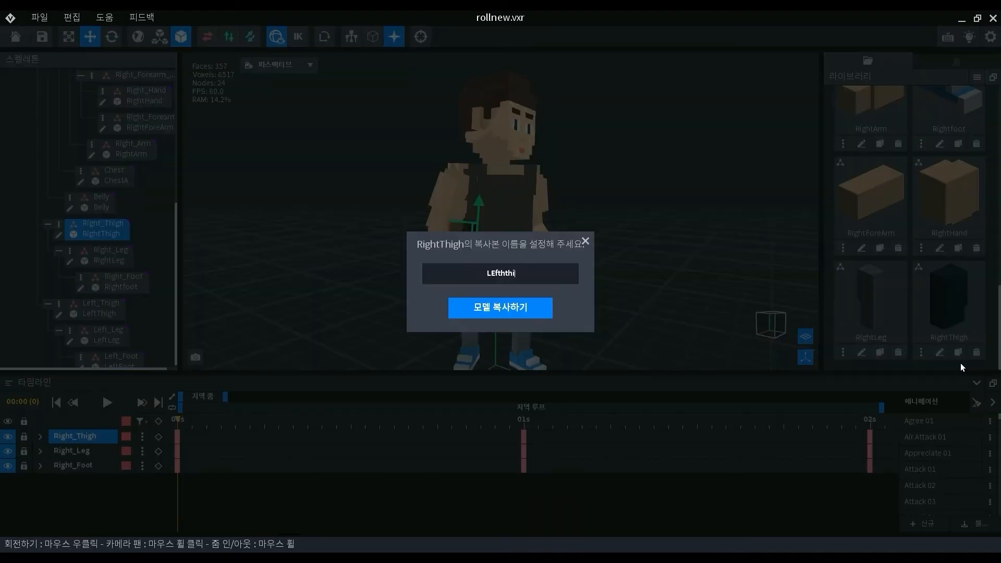
text(LEfththigh1)
key(Return)
Step: Replace the model on the Left_Thigh node with LEfththigh1
scroll(978, 277, down, 2)
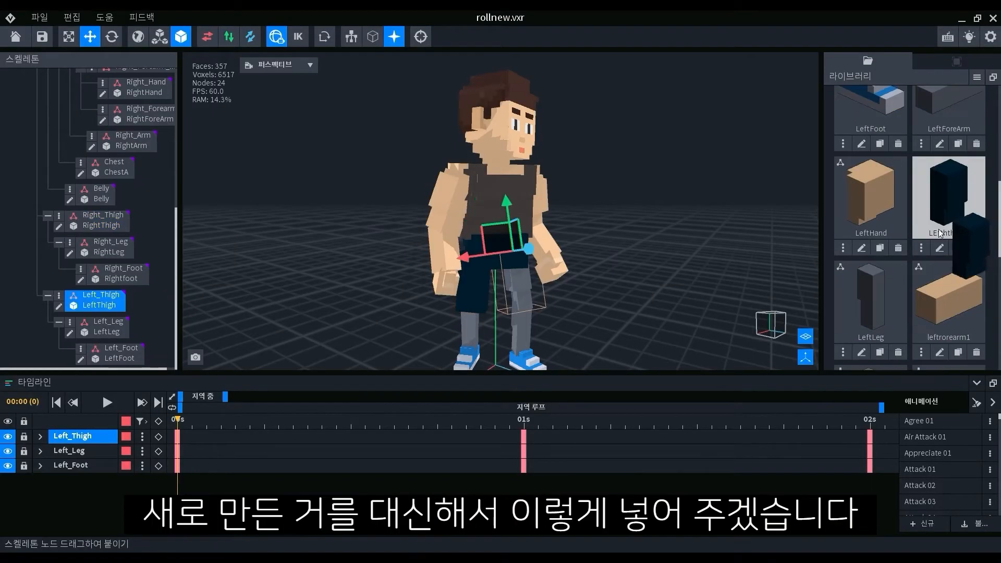
drag(940, 234, 119, 303)
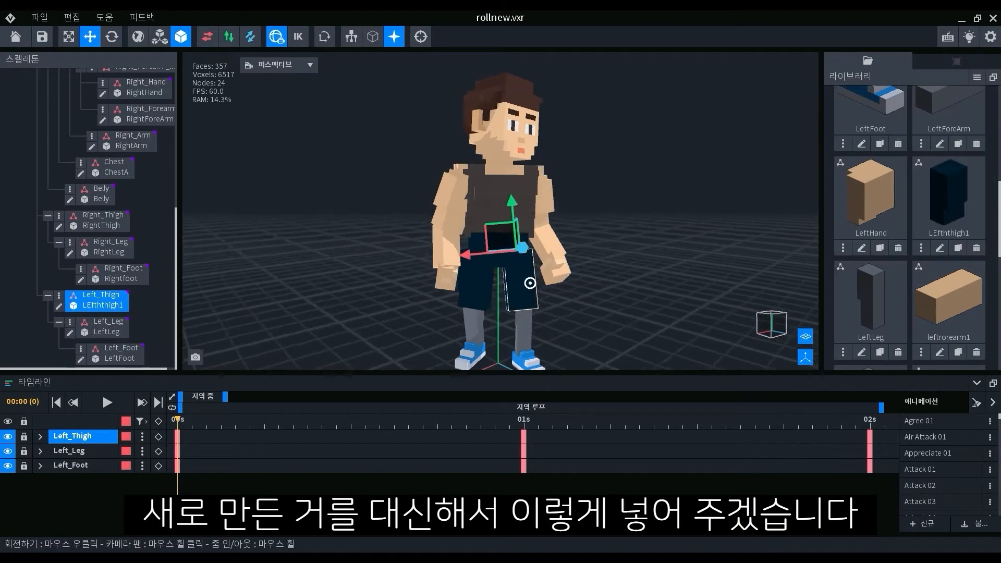
scroll(537, 292, up, 1)
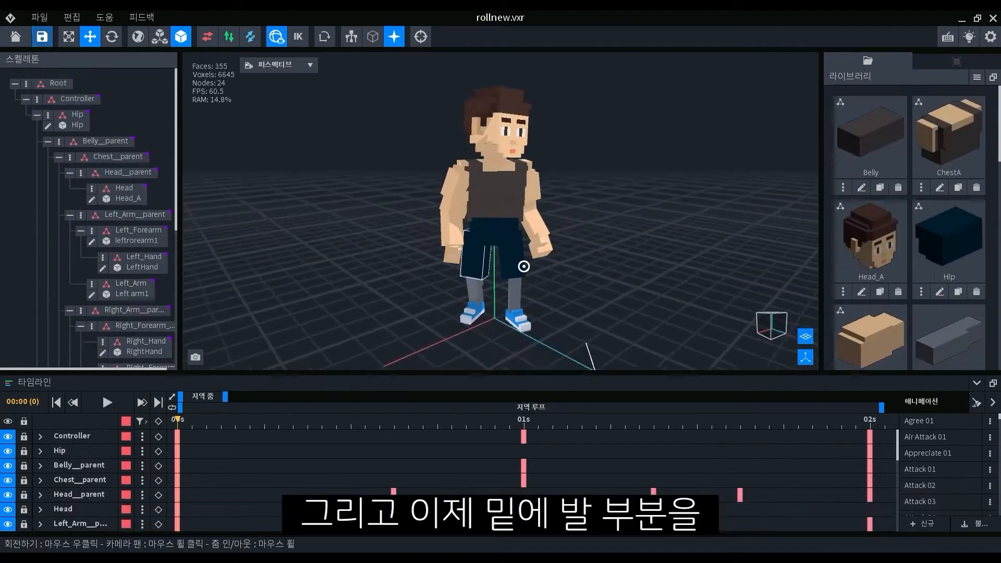
Step: Copy the skin colour code #F9CC9F from the right arm's model and return to the rig project
scroll(478, 288, up, 1)
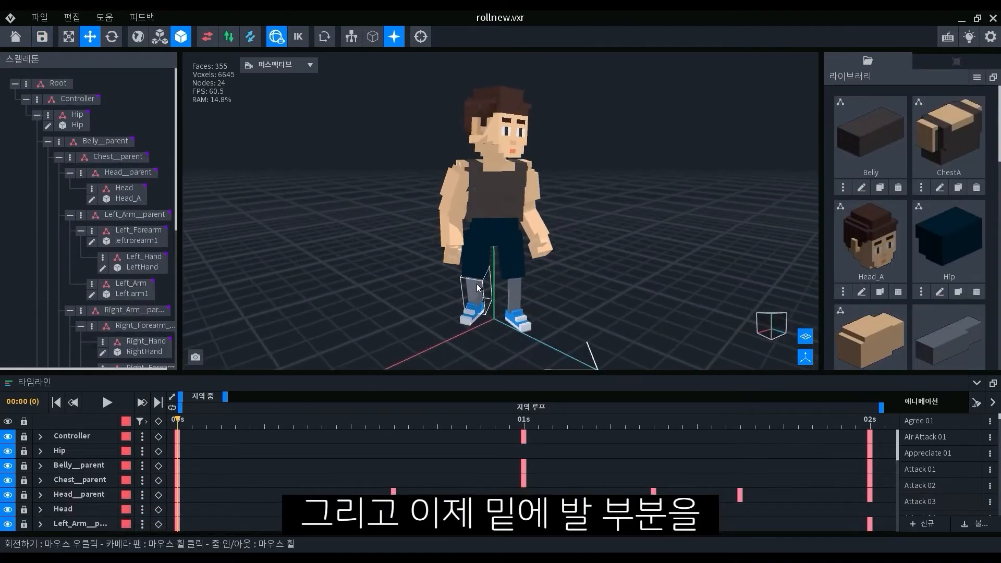
scroll(506, 287, up, 2)
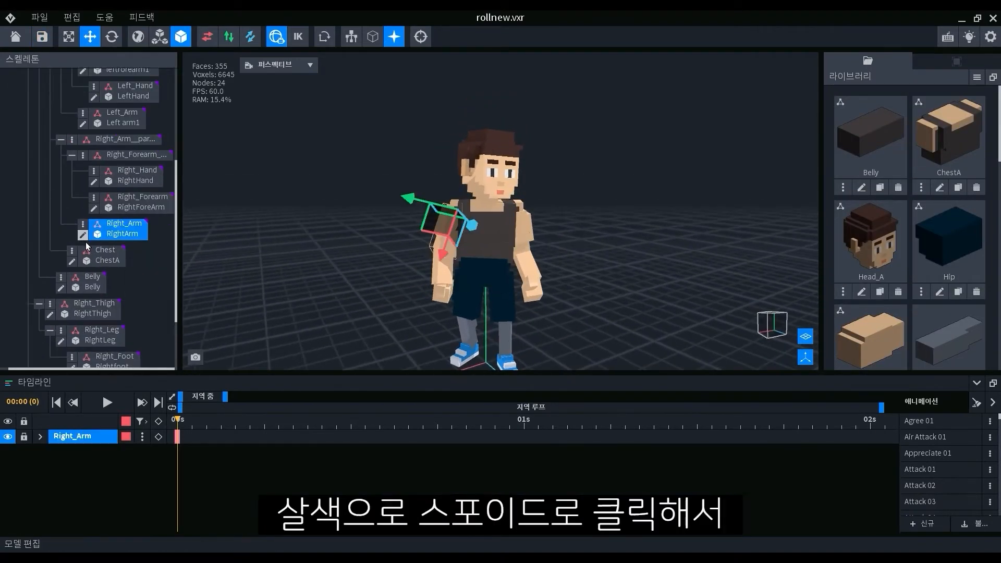
click(83, 235)
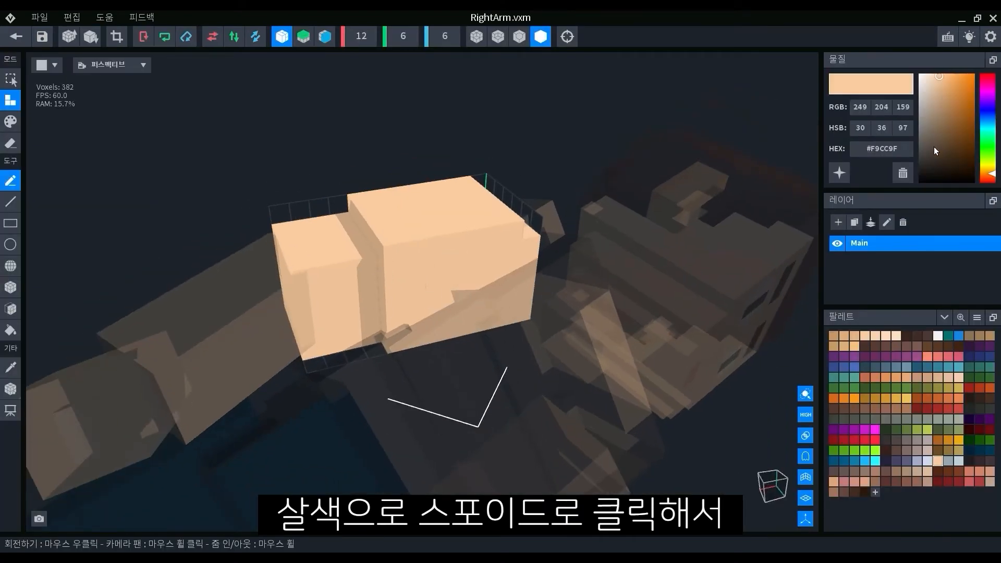
right_click(899, 153)
click(919, 164)
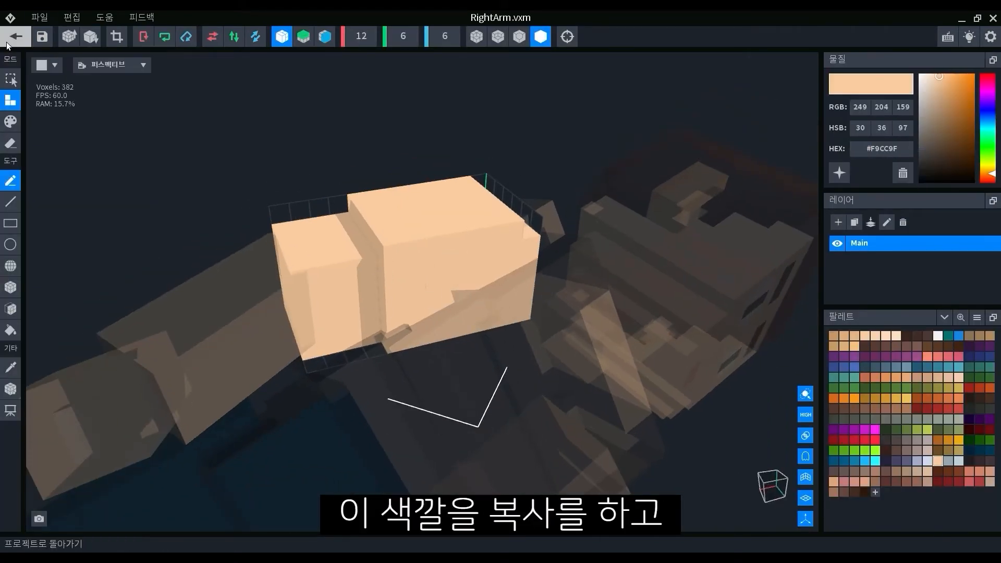
click(17, 36)
Step: Open the right leg's model and replace its grey colour with the skin tone #F9CC9F
click(432, 213)
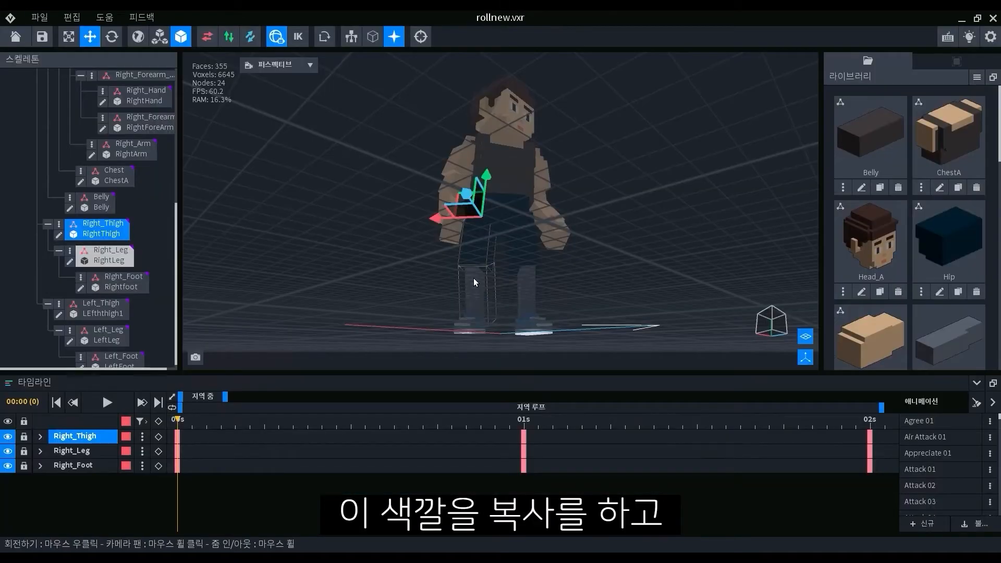
click(474, 282)
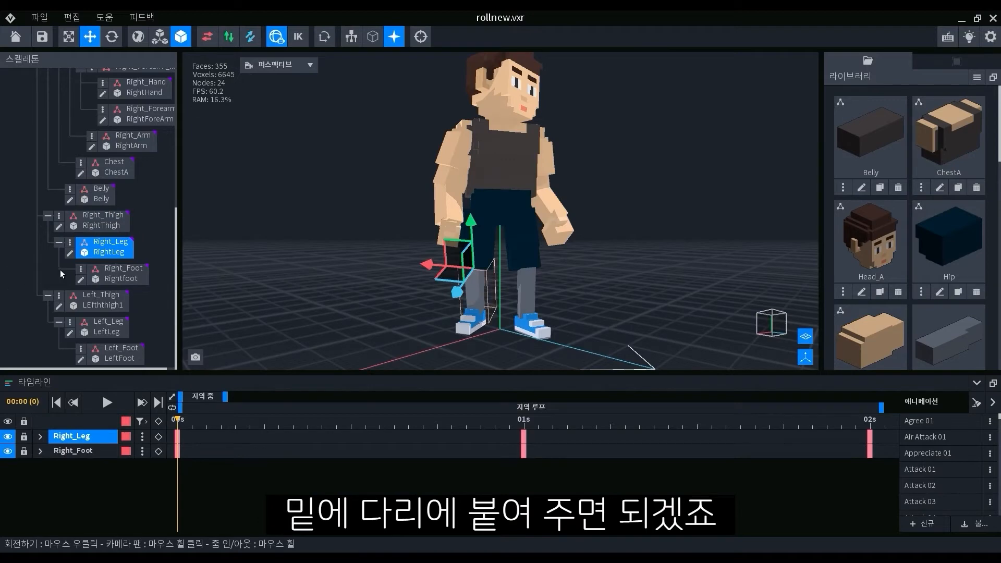
click(69, 253)
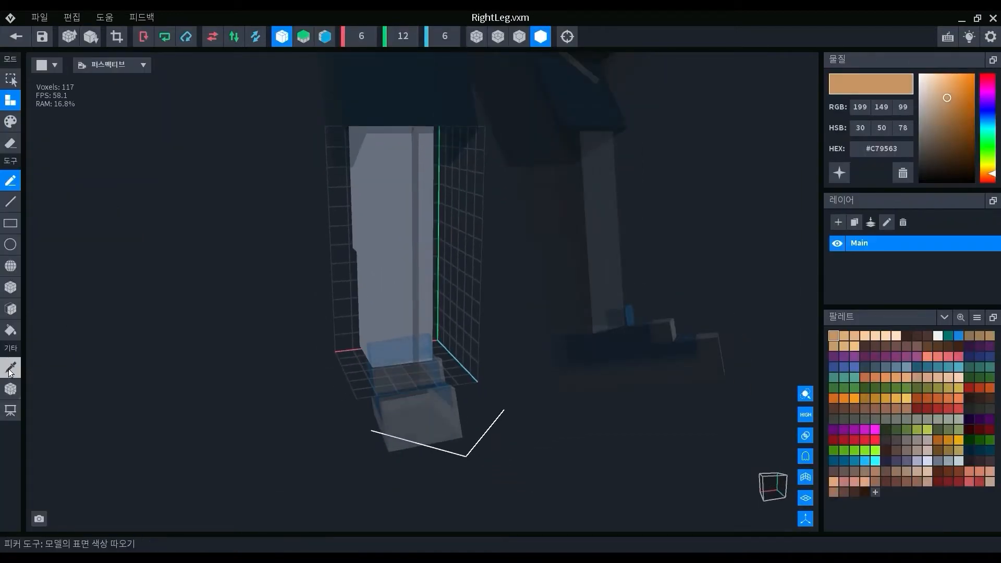
click(10, 371)
click(394, 276)
click(911, 153)
text(#F9CC9F)
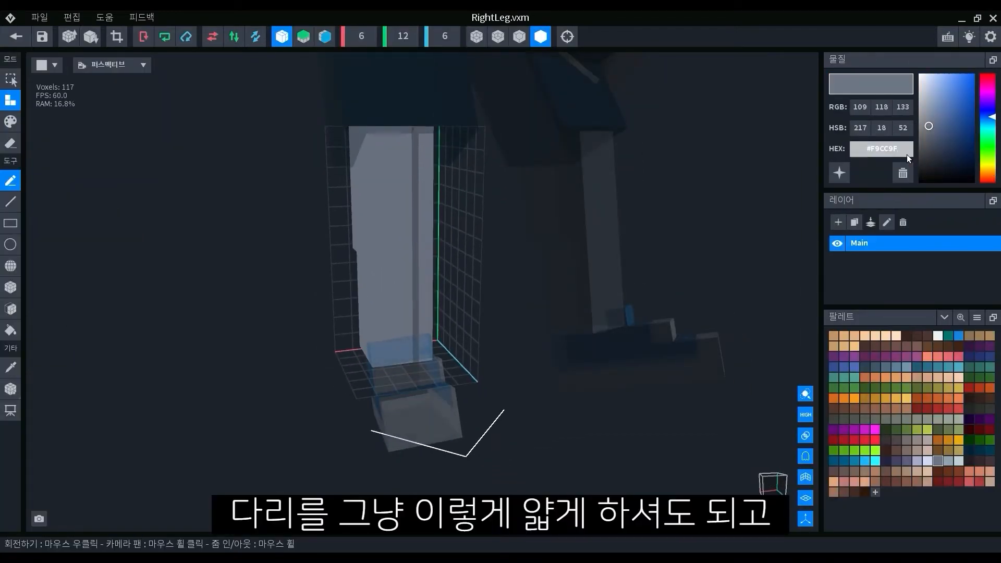
key(Return)
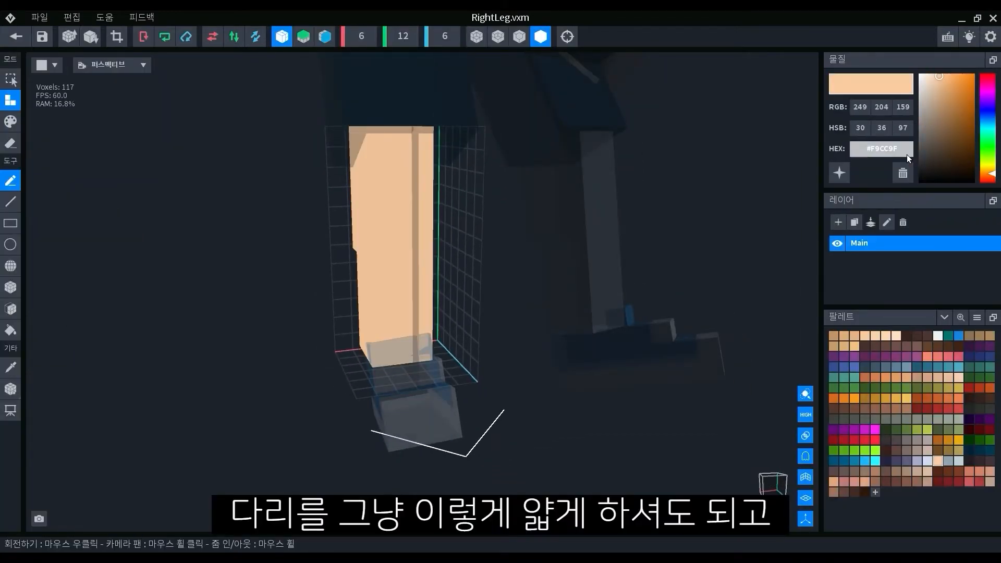
Step: Thicken the right leg by one voxel layer by extruding its side with the Face tool
scroll(318, 284, down, 2)
right_drag(317, 284, 458, 284)
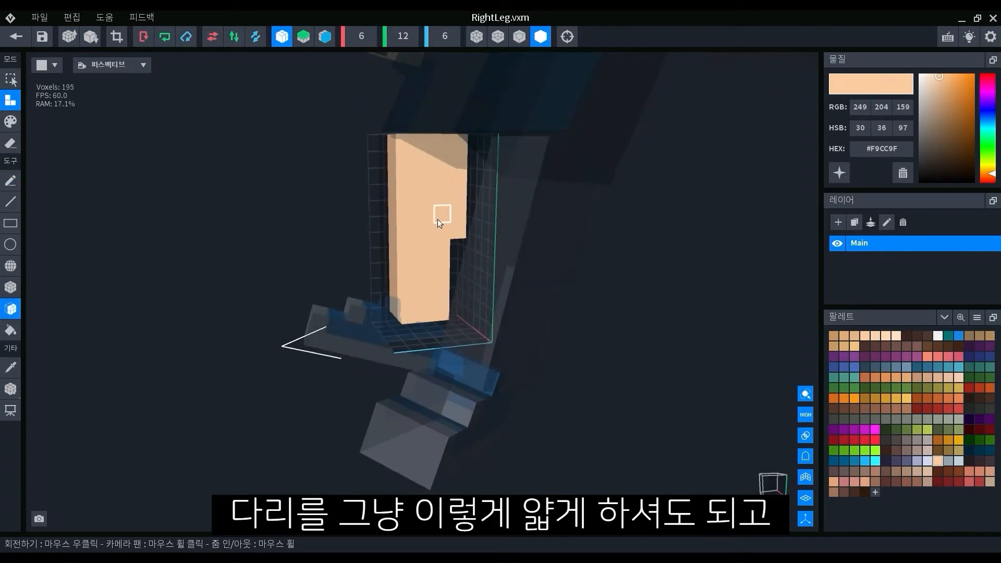
click(438, 224)
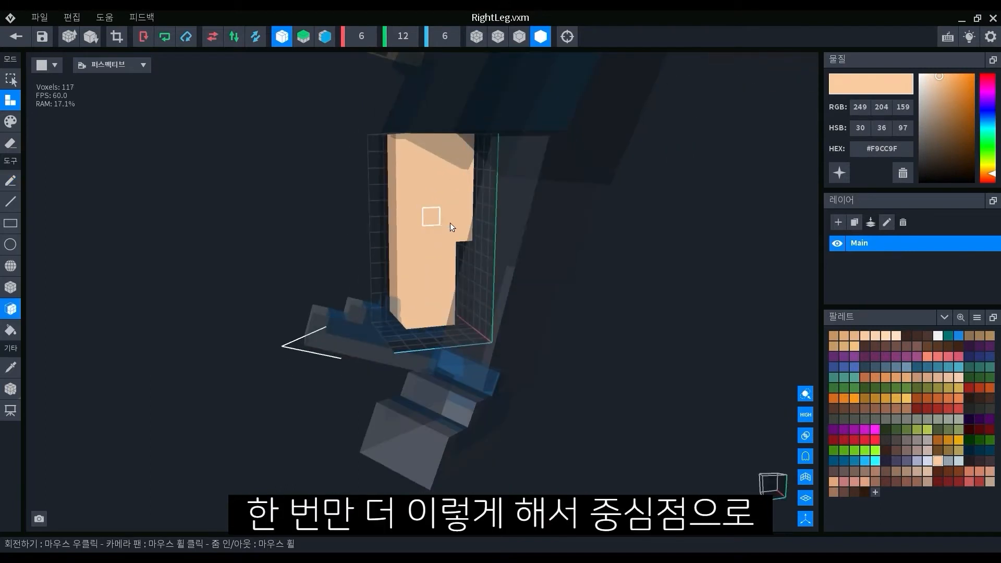
right_drag(452, 226, 463, 219)
scroll(463, 220, down, 2)
Step: Centre the right leg's pivot and raise it to the top of the leg model
click(11, 390)
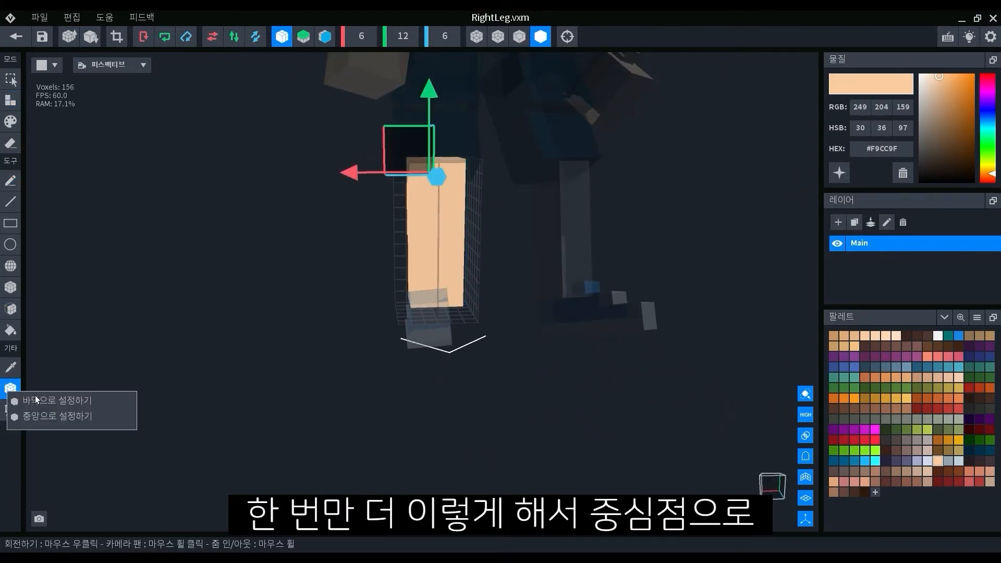
click(47, 416)
drag(436, 163, 464, 85)
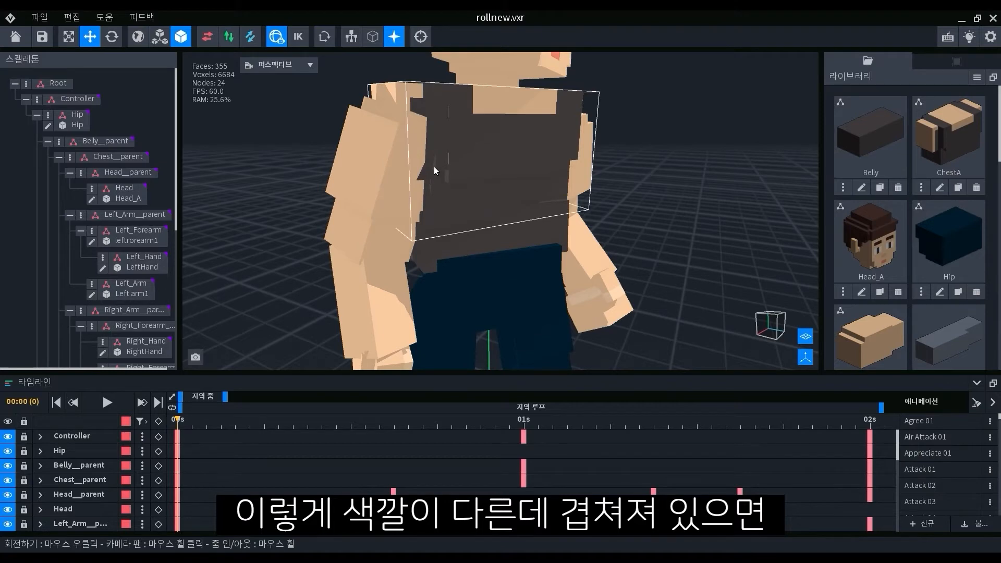
Step: Examine the overlapping, differently coloured parts around the chest and arms and where the right thigh meets the lower leg
scroll(436, 179, down, 1)
scroll(459, 194, up, 2)
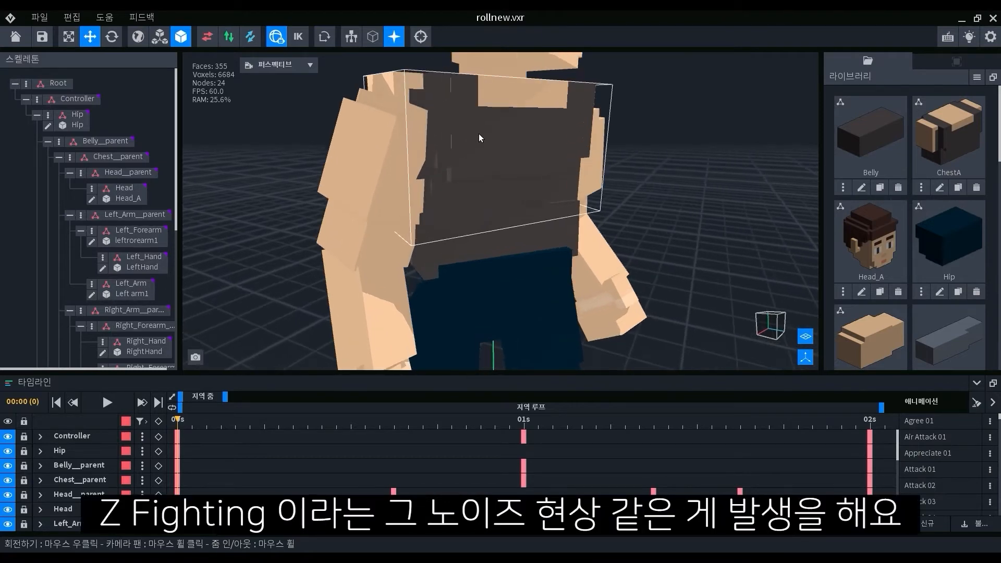
scroll(488, 129, down, 2)
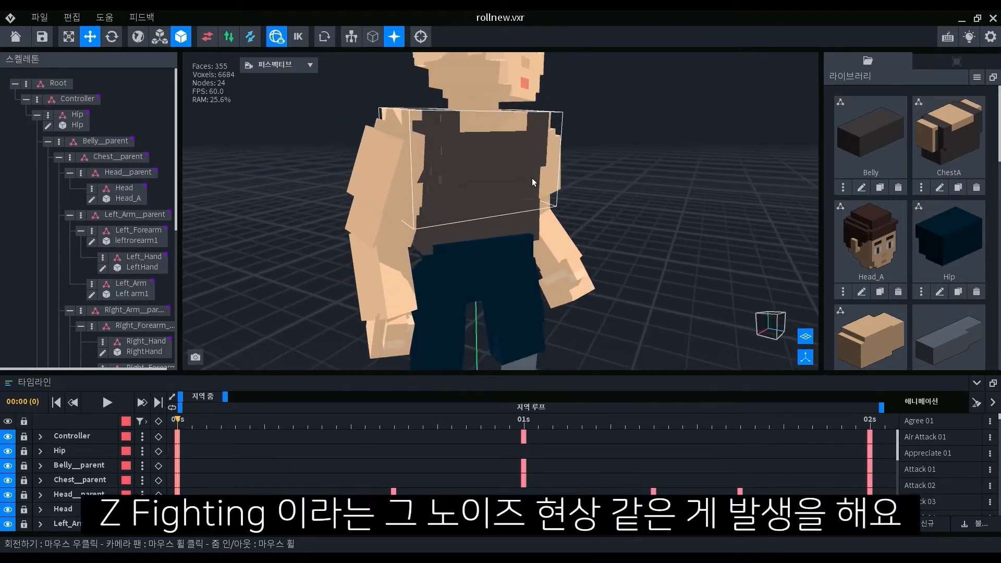
click(506, 272)
scroll(506, 272, up, 2)
middle_drag(503, 274, 471, 174)
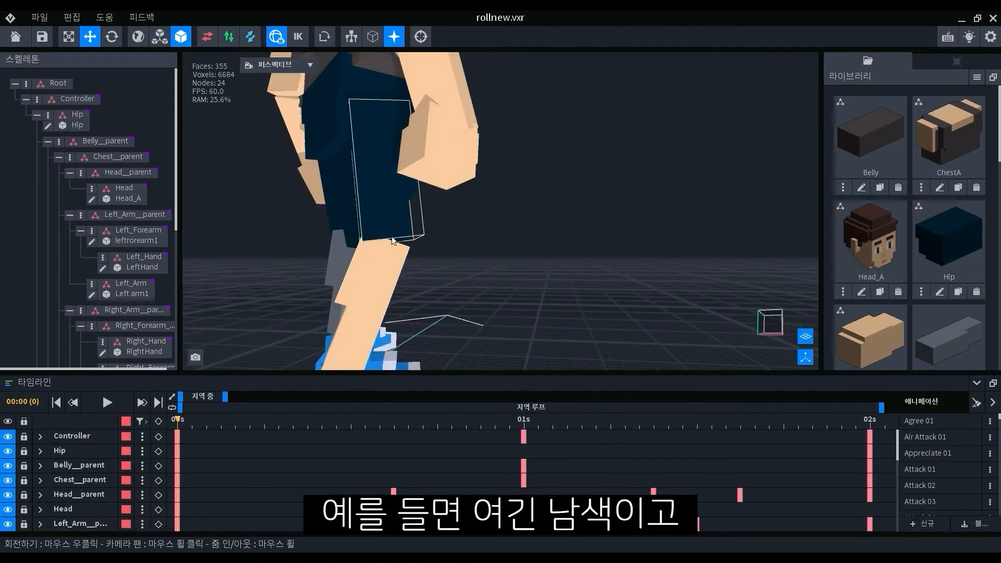
right_drag(392, 298, 344, 232)
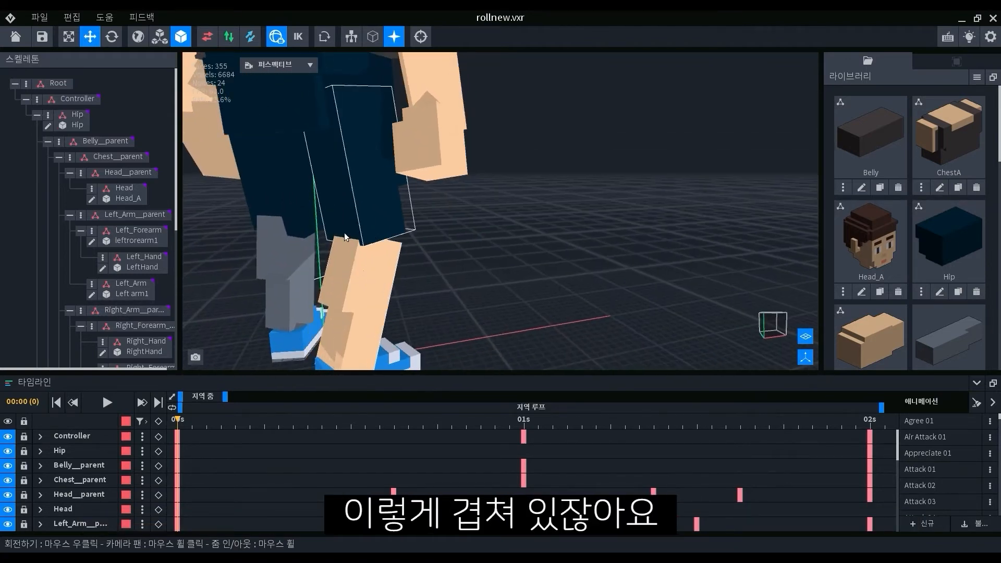
Step: Examine how the navy right thigh overlaps the skin-coloured lower leg, and how the top meets the shorts at the waist
scroll(367, 264, up, 3)
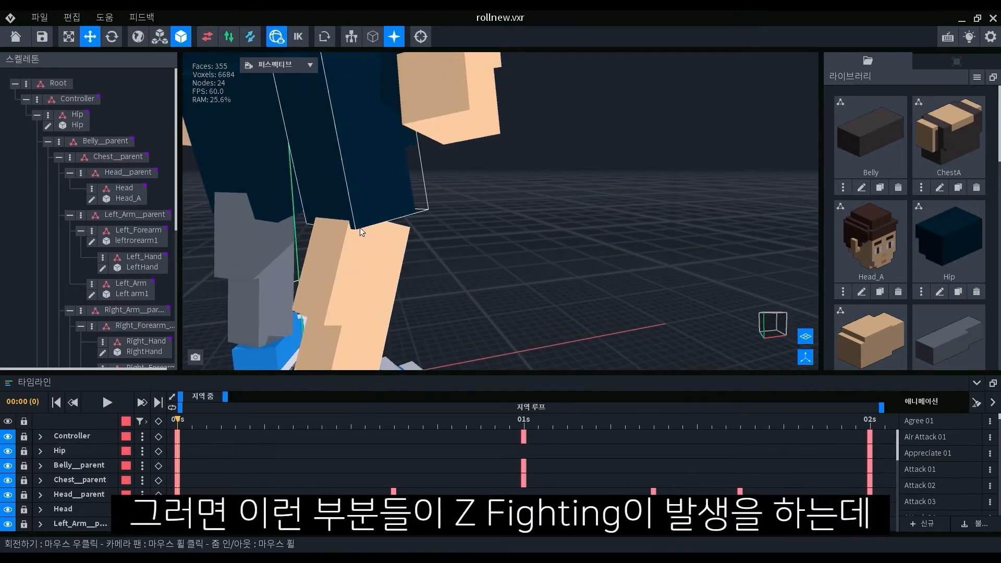
right_drag(356, 230, 350, 230)
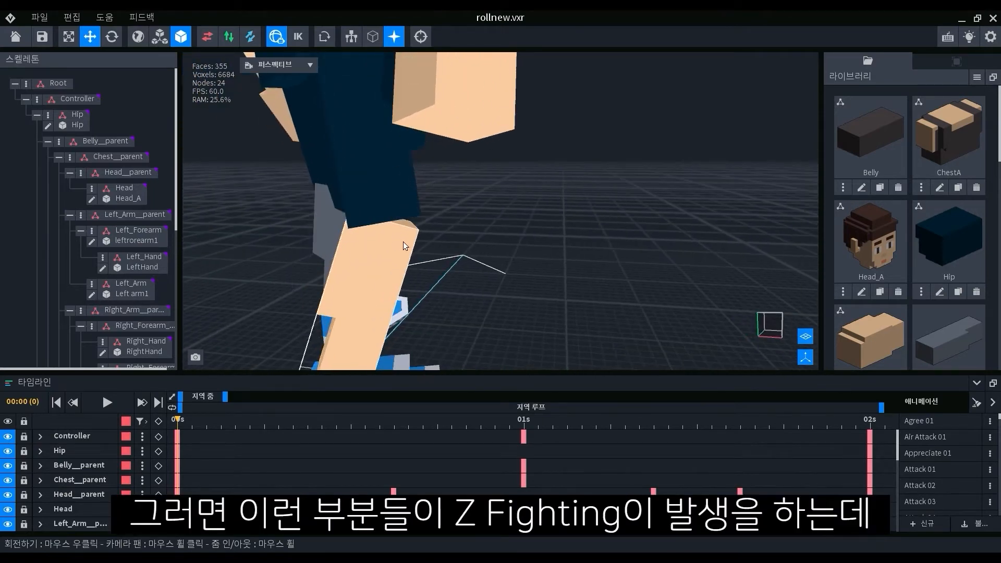
right_drag(406, 245, 415, 293)
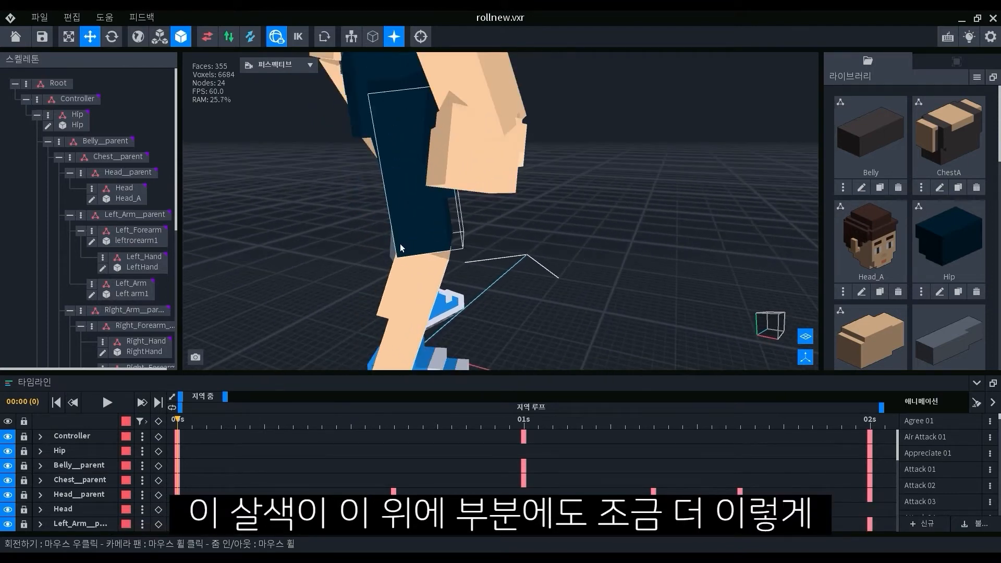
right_drag(452, 229, 391, 260)
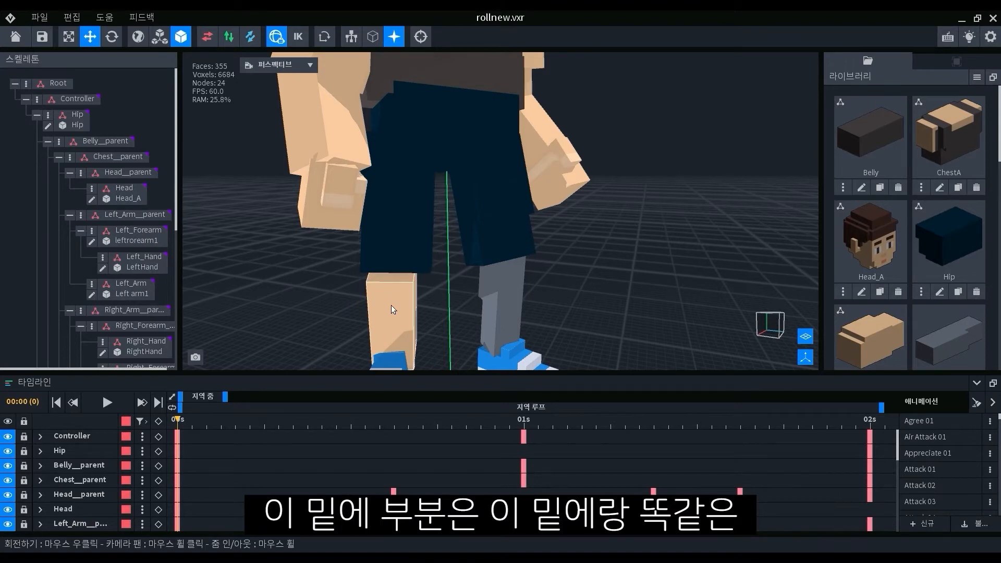
mouse_move(372, 300)
right_down()
mouse_move(409, 288)
mouse_move(383, 301)
right_up()
right_drag(424, 194, 414, 203)
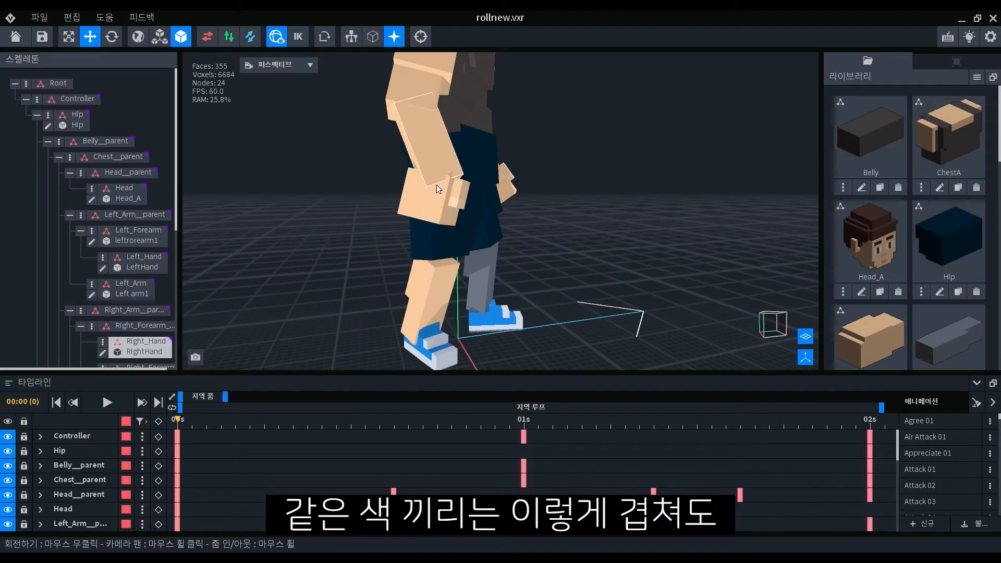
scroll(427, 181, up, 2)
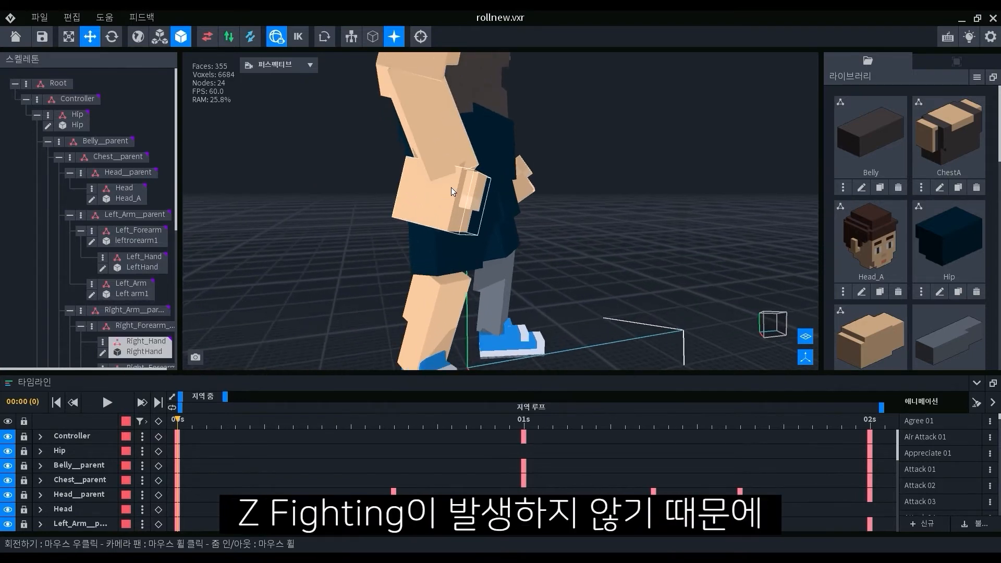
right_drag(428, 284, 455, 255)
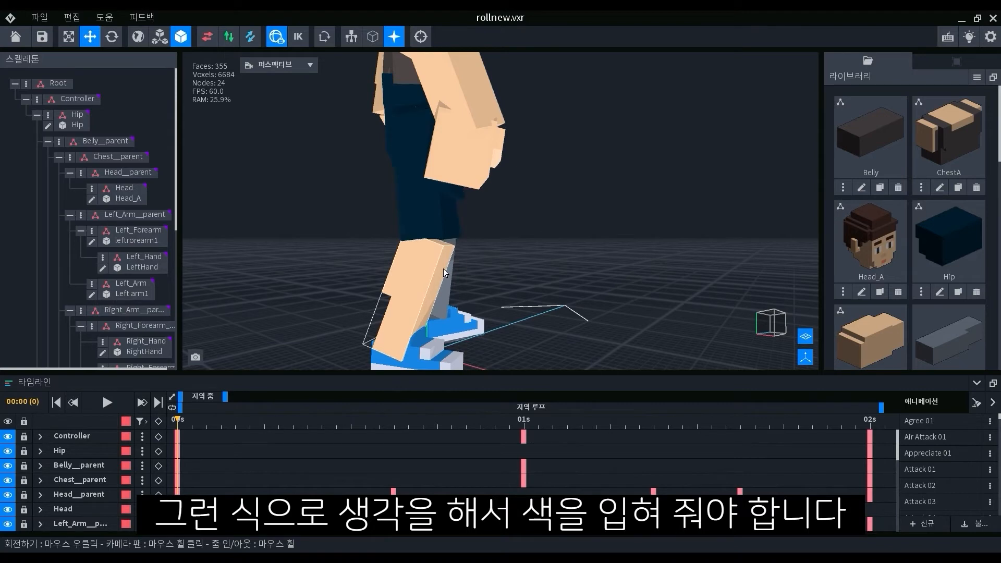
scroll(418, 224, down, 2)
scroll(360, 152, up, 3)
right_drag(323, 133, 404, 141)
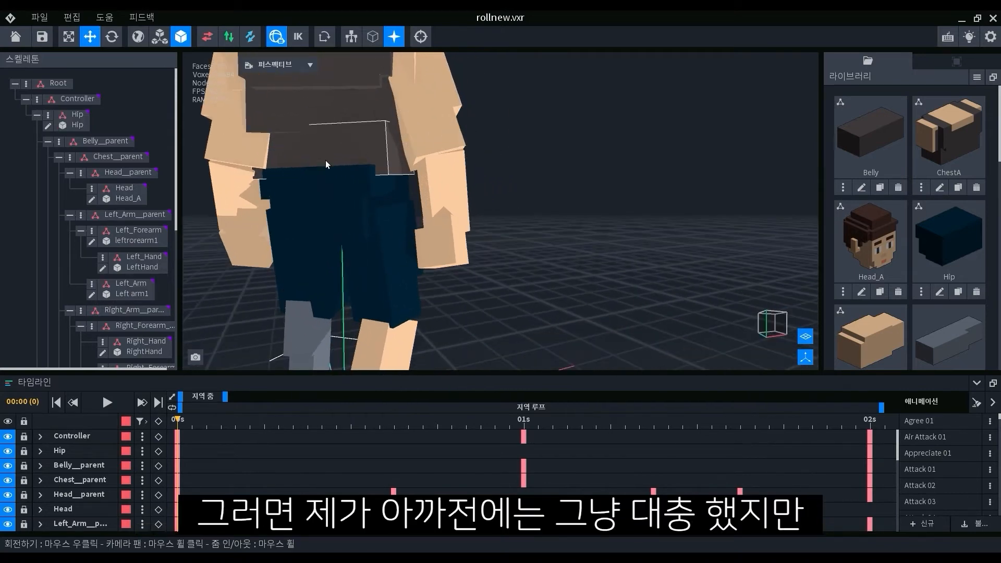
right_drag(390, 245, 398, 247)
scroll(397, 247, down, 2)
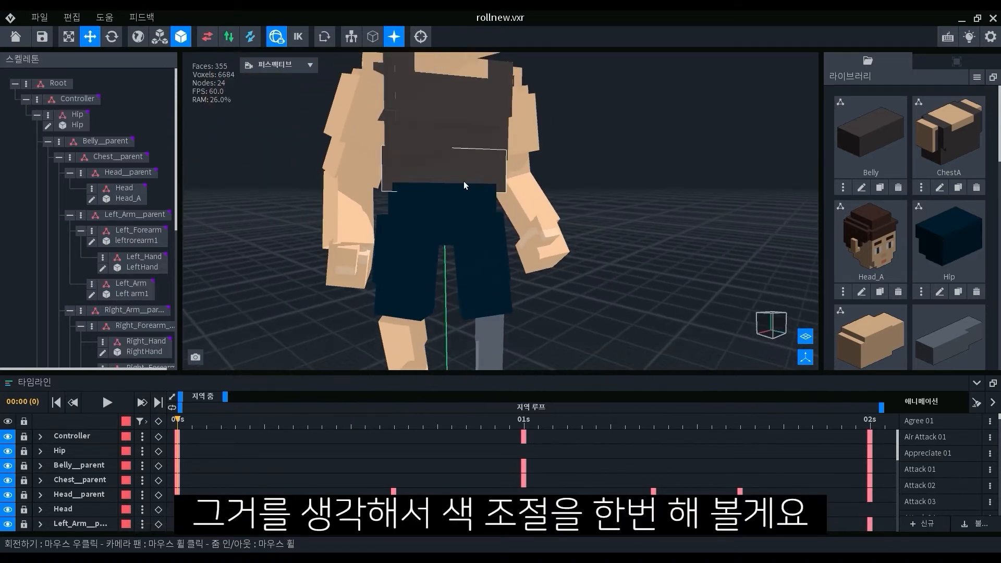
middle_drag(412, 254, 412, 254)
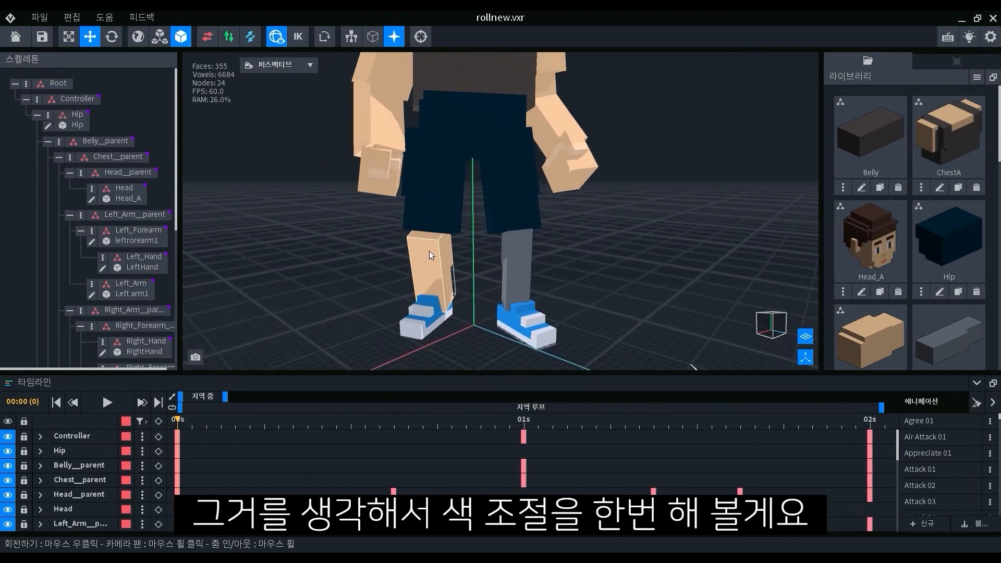
Step: Open the right leg's model to check its skin colour and return to the character rig
right_drag(429, 252, 431, 264)
click(431, 264)
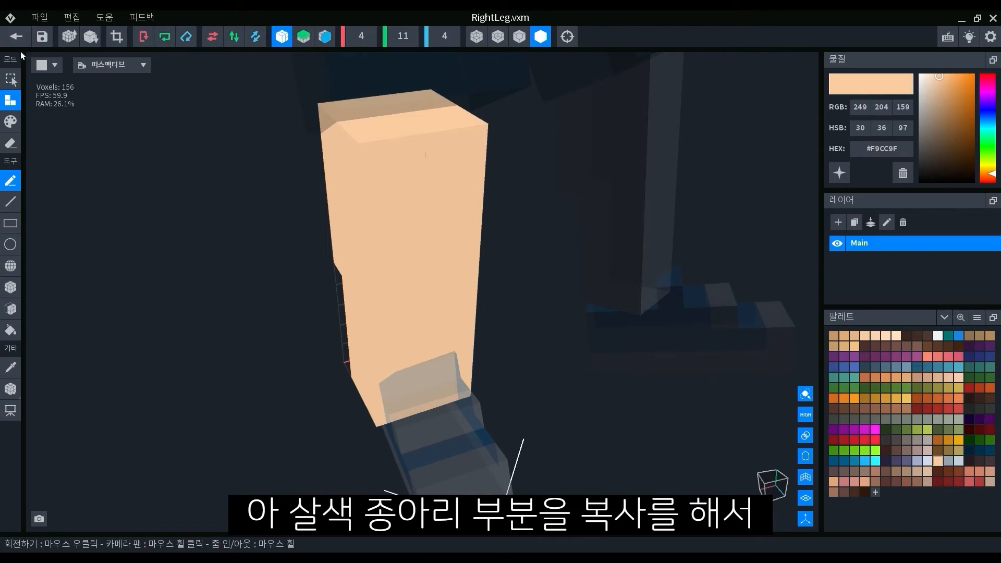
click(15, 36)
click(387, 215)
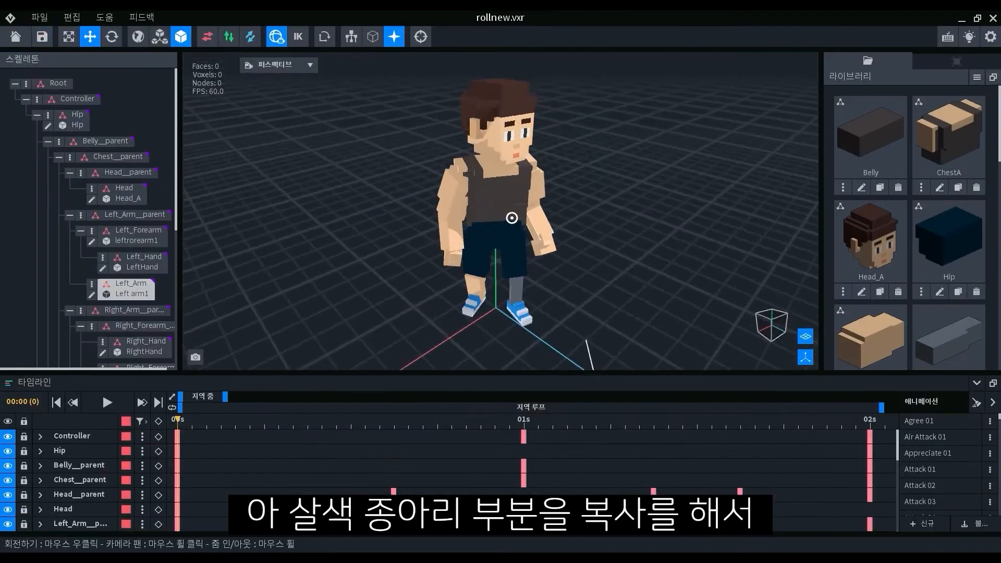
Step: Open the right thigh's model and set the active colour to the skin tone #F9CC9F
right_drag(512, 218, 495, 279)
scroll(493, 287, up, 3)
click(461, 301)
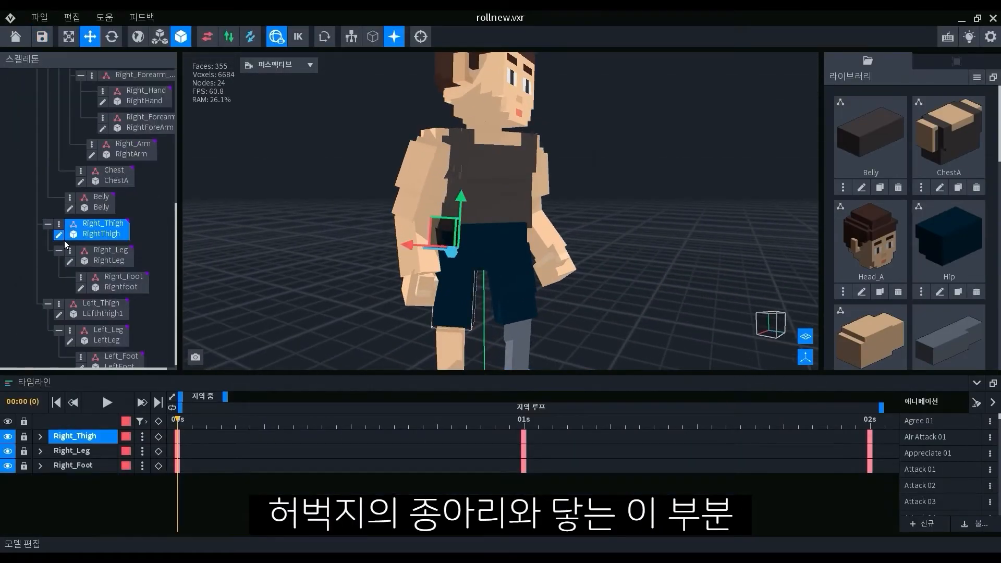
click(59, 236)
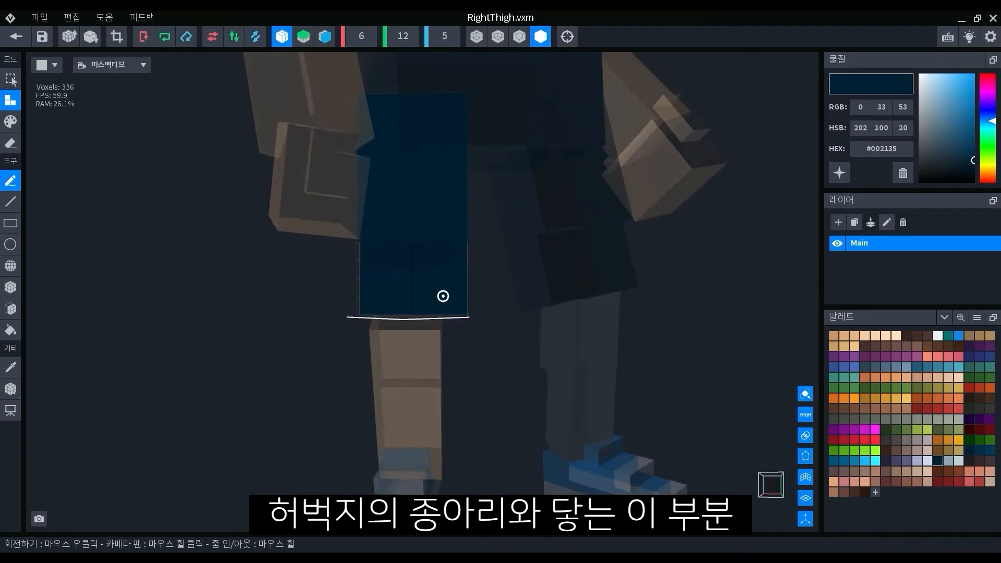
click(867, 338)
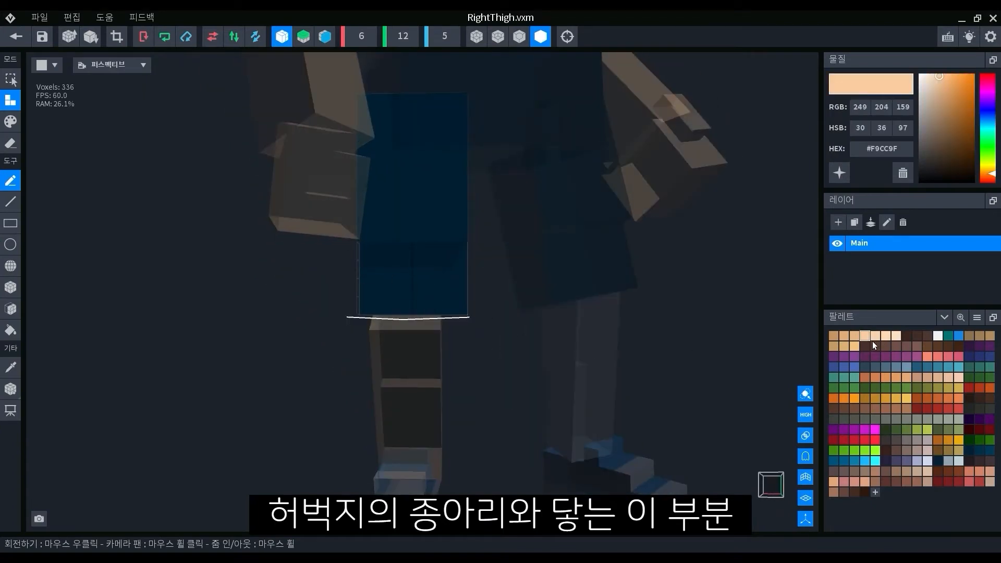
click(907, 155)
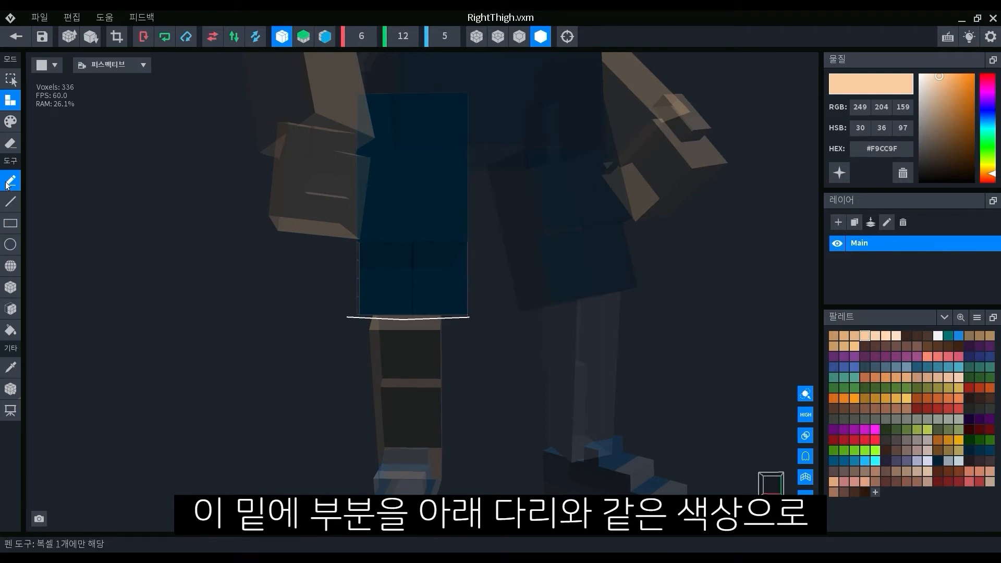
Step: Paint the lowest two voxel rows of the right thigh in the skin tone on every side with the Box tool
click(11, 121)
click(11, 288)
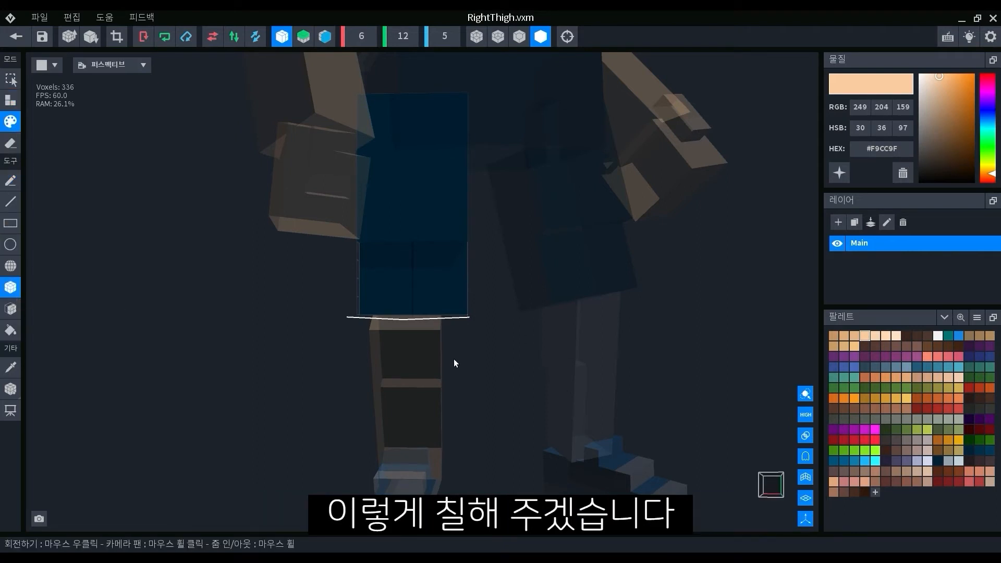
drag(368, 306, 459, 308)
right_drag(318, 334, 372, 298)
drag(372, 296, 350, 312)
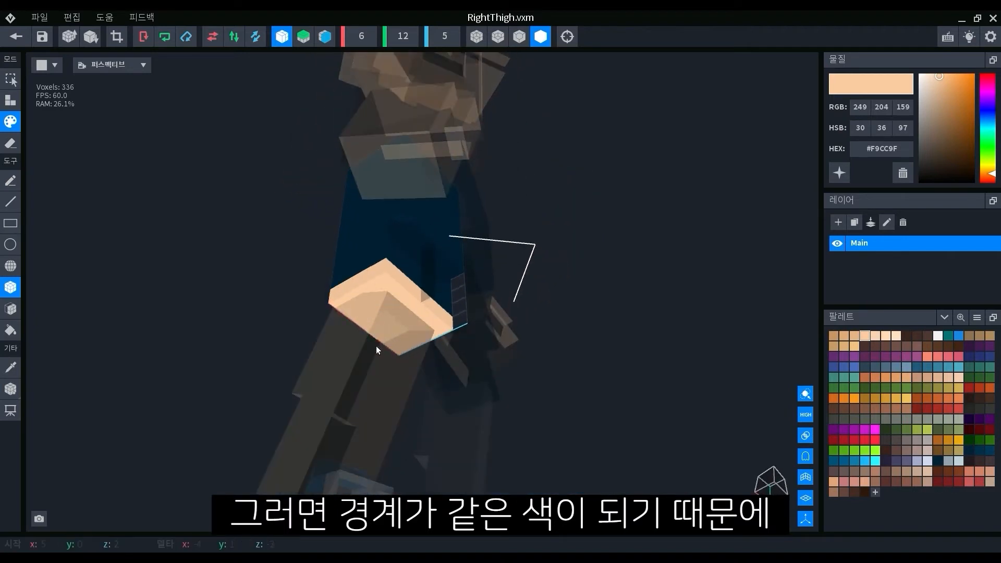
right_drag(377, 347, 395, 312)
drag(342, 282, 423, 286)
right_drag(423, 286, 378, 288)
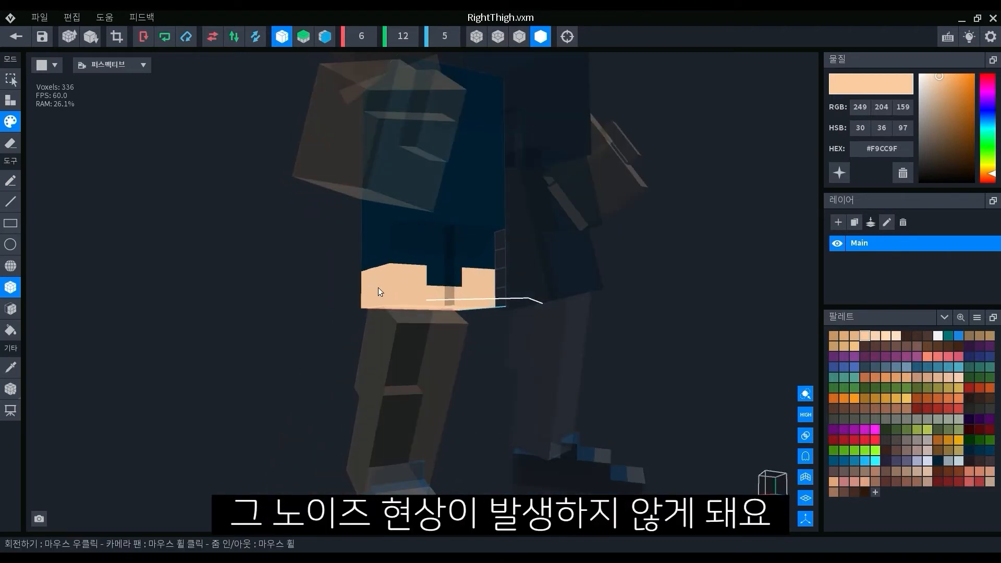
drag(393, 287, 485, 295)
right_drag(486, 295, 338, 296)
drag(340, 286, 286, 286)
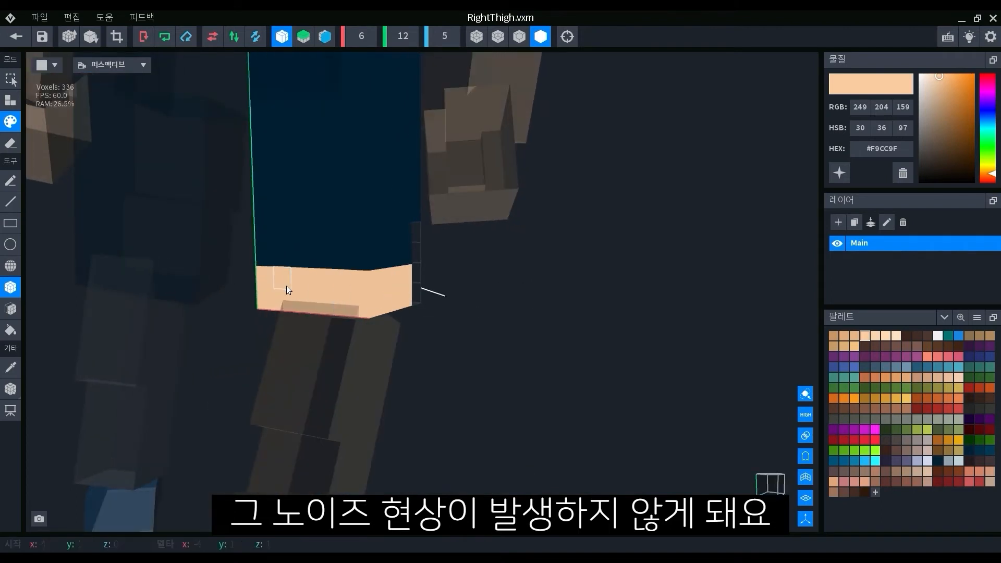
Step: Erase the outer side of the right thigh's skin-coloured band to match the lower leg's thickness, and save the model
right_drag(288, 290, 416, 364)
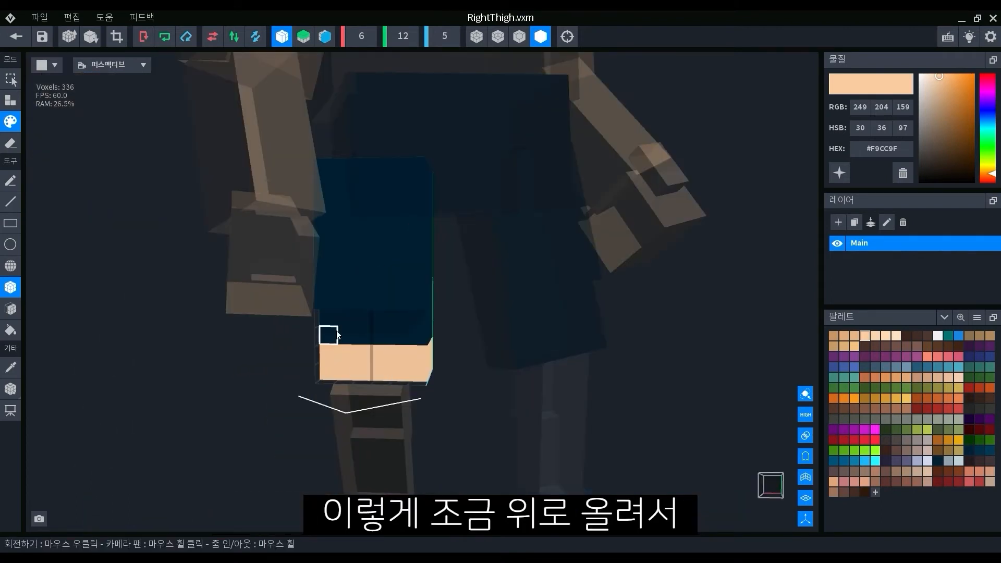
right_drag(377, 220, 388, 258)
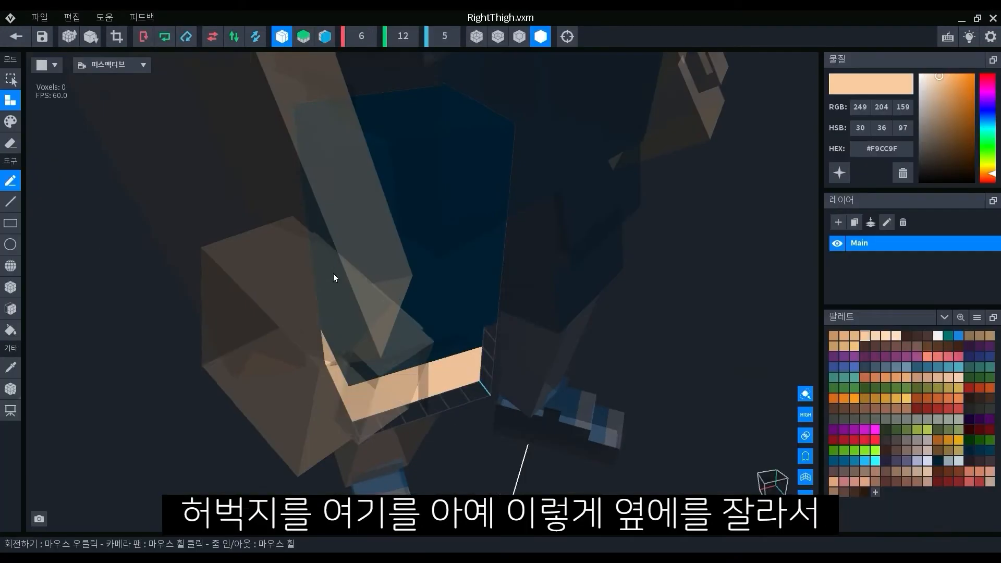
mouse_move(334, 278)
right_down()
mouse_move(463, 315)
mouse_move(428, 337)
right_up()
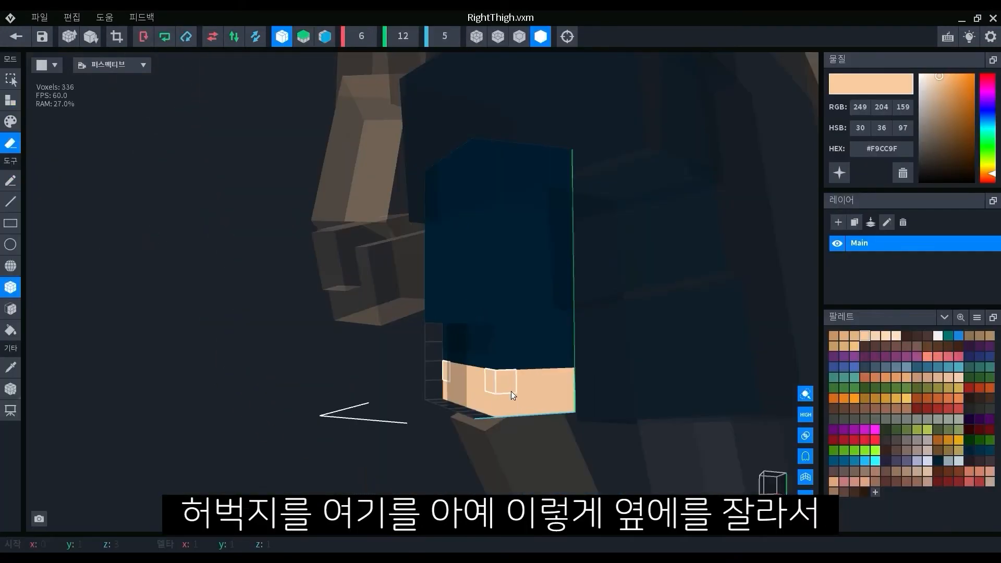
drag(508, 390, 569, 411)
right_drag(462, 410, 461, 409)
key(Escape)
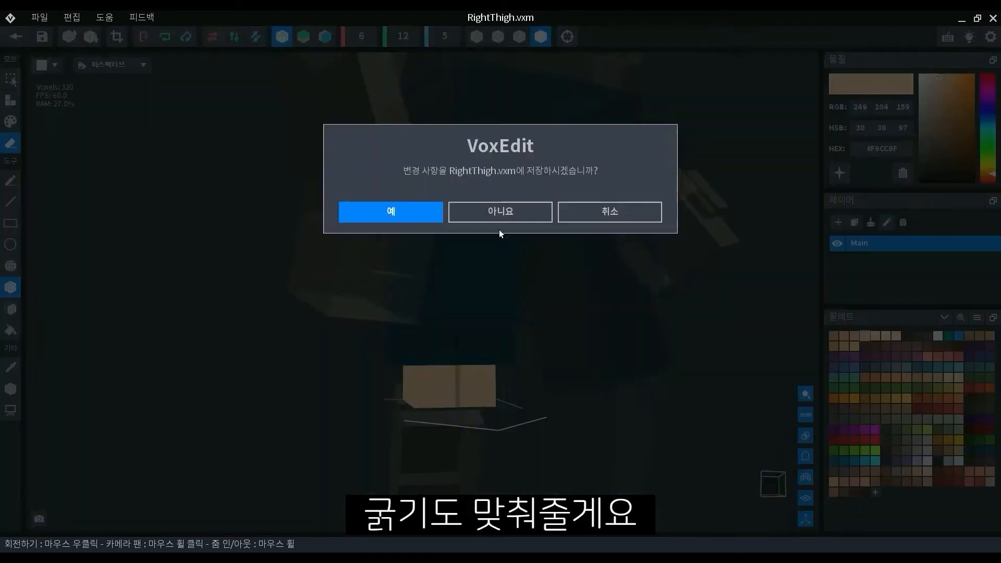
click(391, 213)
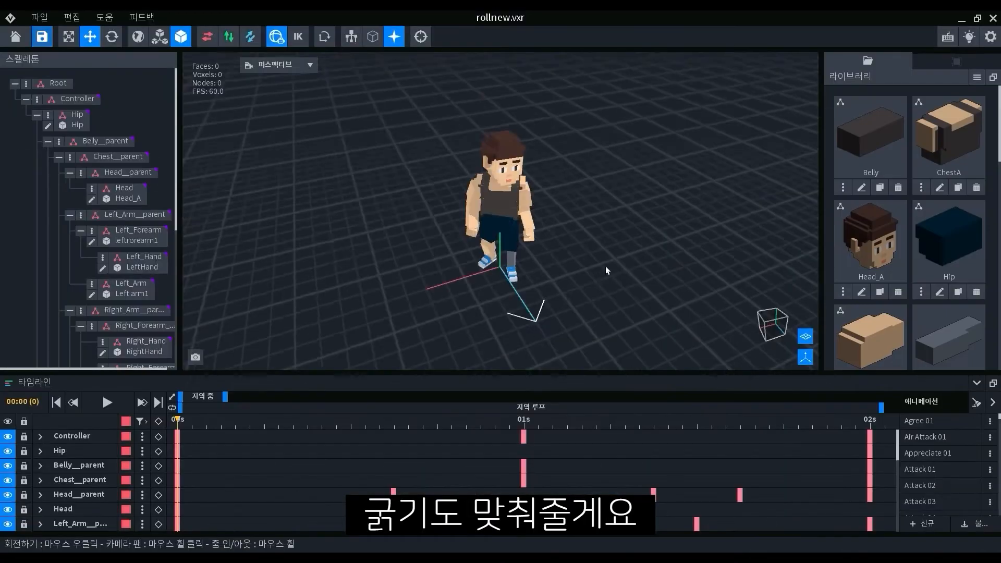
Step: Examine the knee where the right thigh continues into the lower leg, and the waist where the navy hip meets the dark top
scroll(505, 250, up, 5)
right_drag(505, 250, 510, 250)
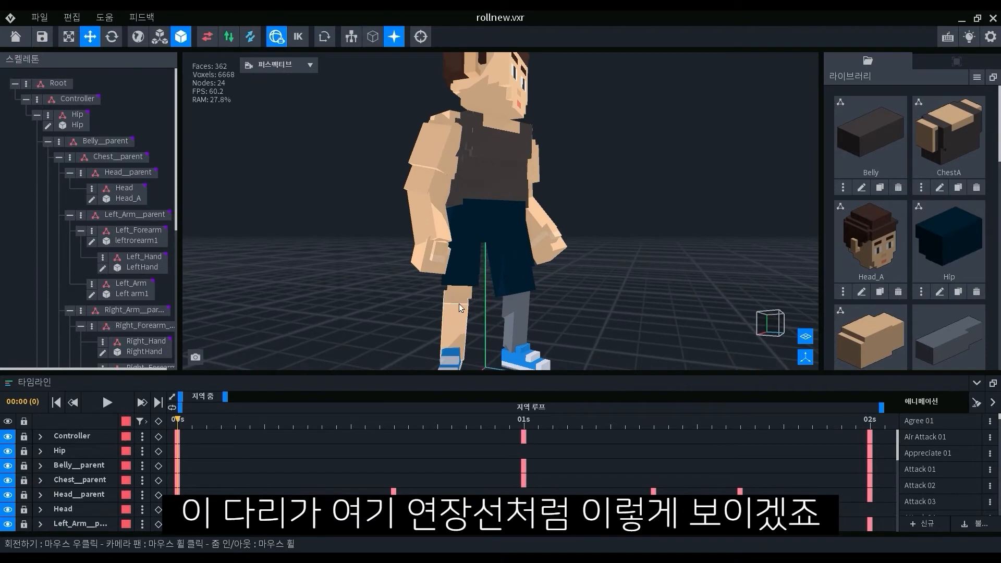
right_drag(459, 303, 465, 300)
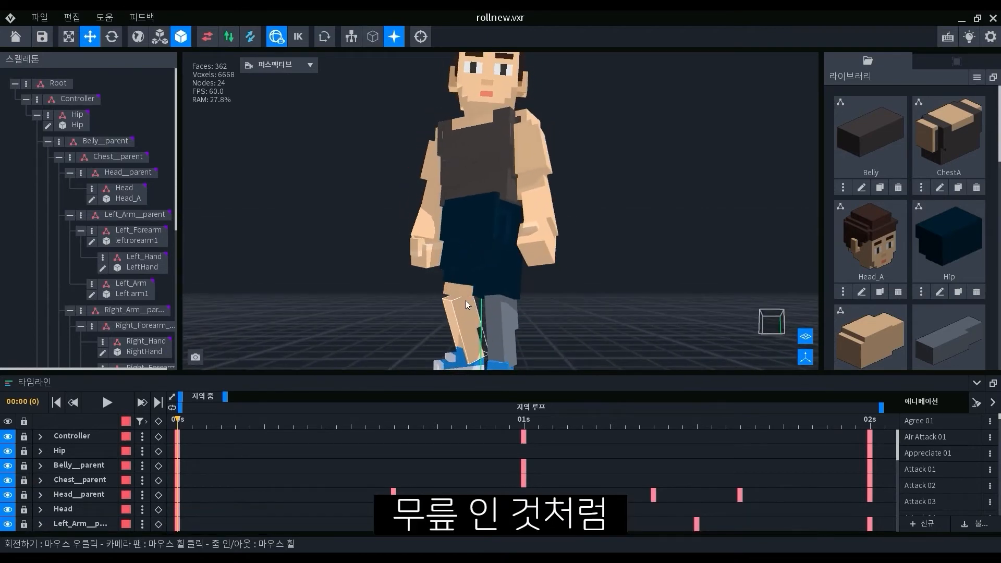
scroll(465, 301, down, 3)
right_drag(533, 327, 537, 329)
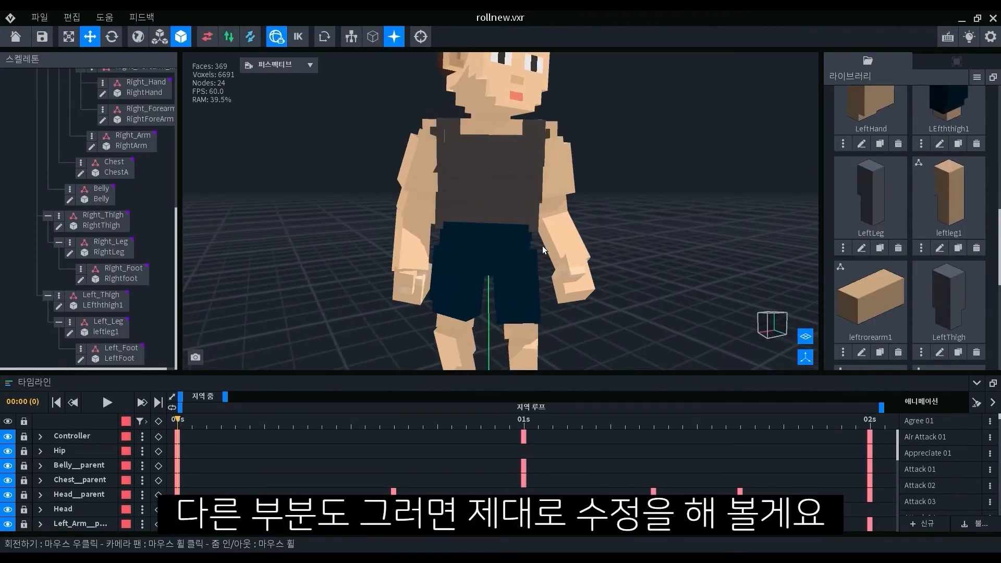
right_drag(503, 258, 465, 238)
scroll(503, 258, up, 2)
scroll(474, 217, down, 2)
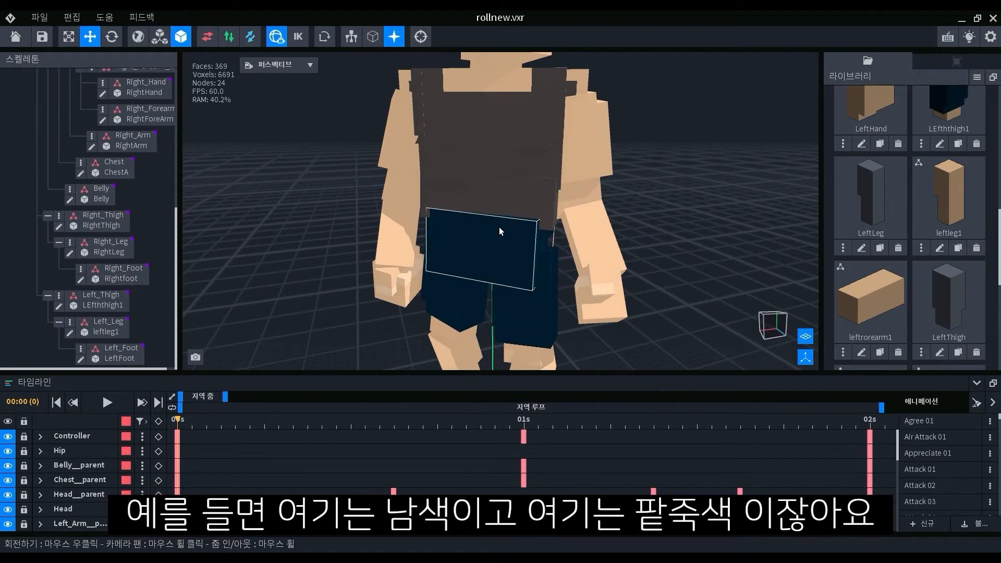
middle_drag(500, 227, 510, 239)
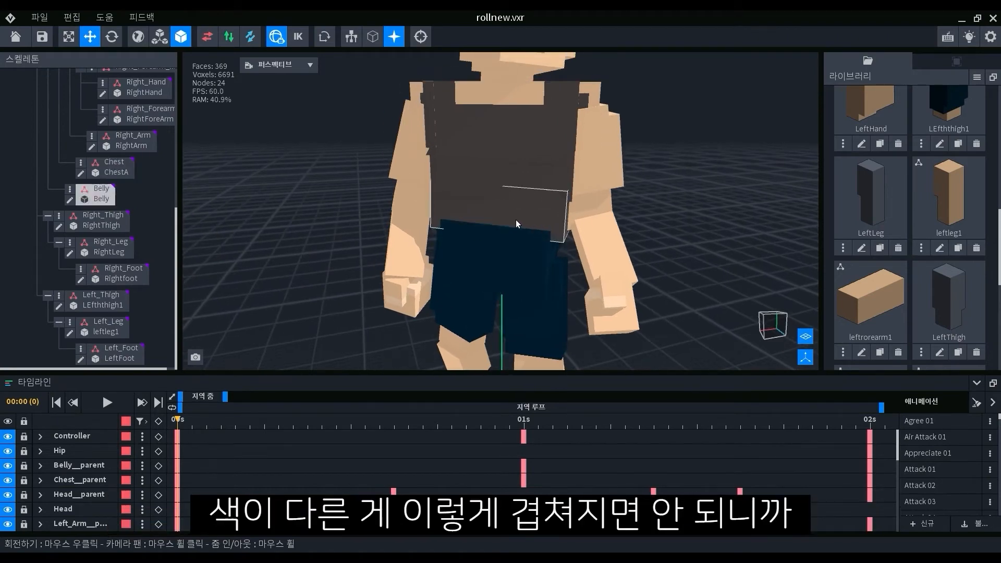
right_drag(515, 220, 469, 210)
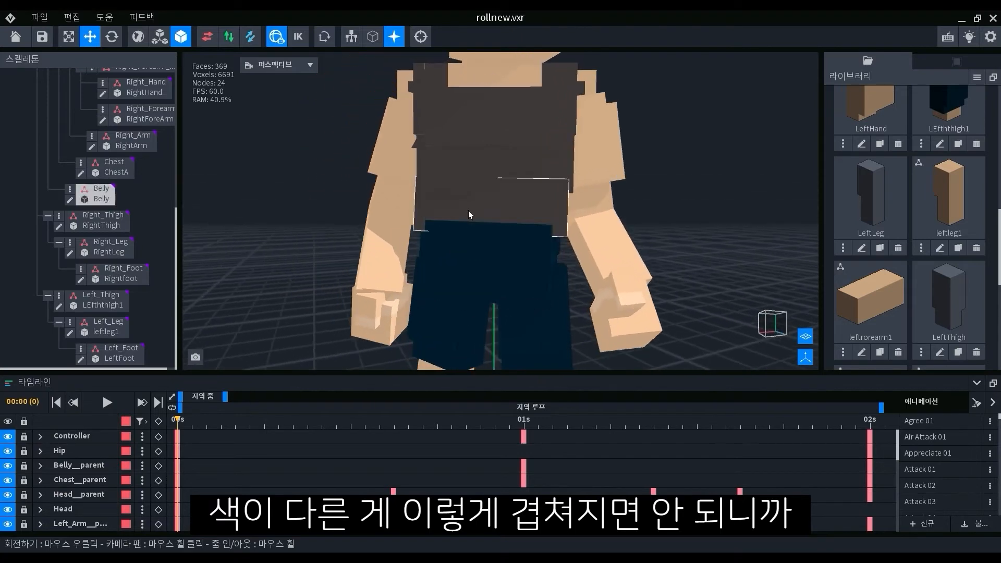
scroll(468, 211, down, 3)
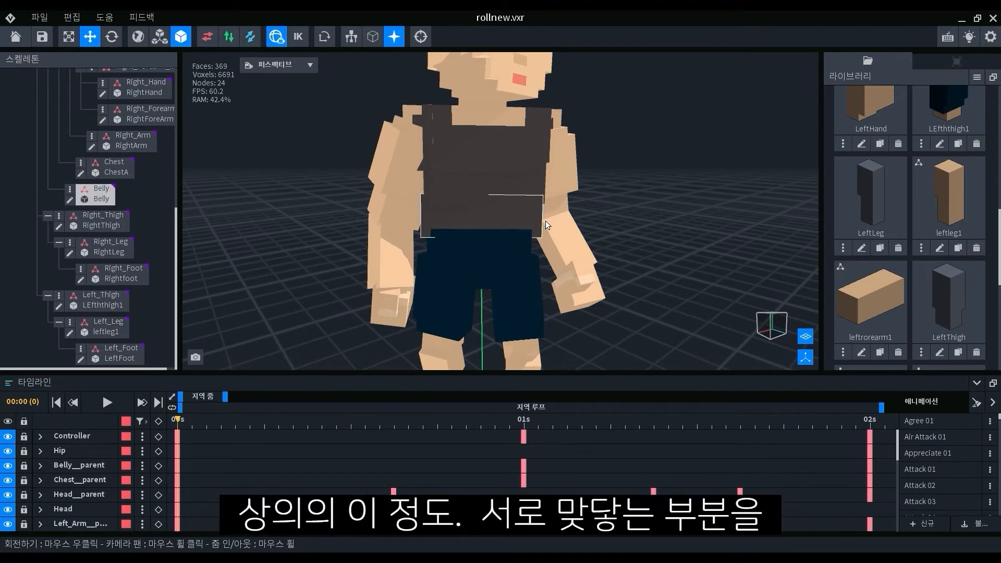
scroll(494, 239, up, 2)
scroll(491, 235, down, 2)
mouse_move(492, 258)
right_down()
mouse_move(492, 235)
mouse_move(497, 242)
right_up()
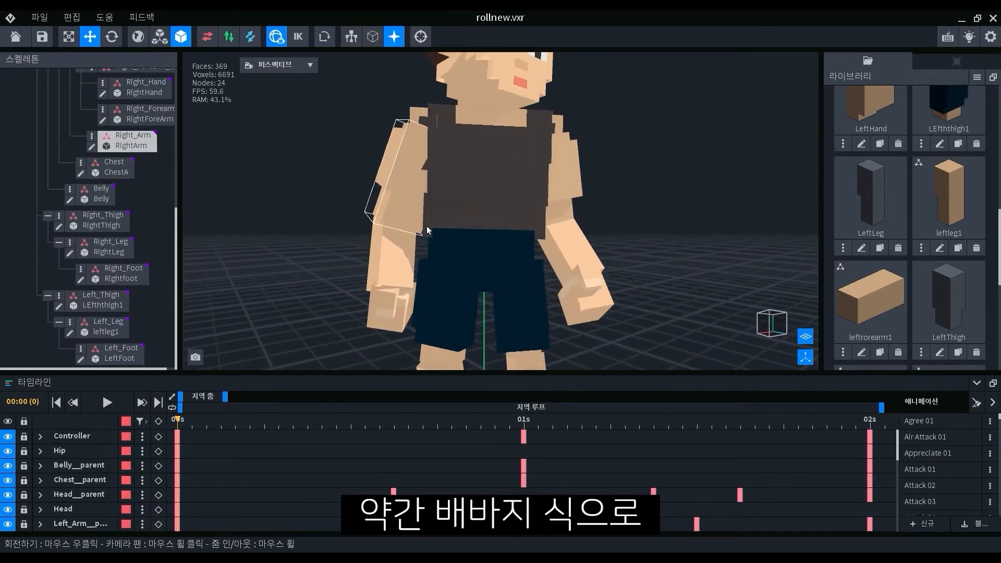
Step: Select the belly part of the character and open its model for editing
click(477, 252)
click(527, 225)
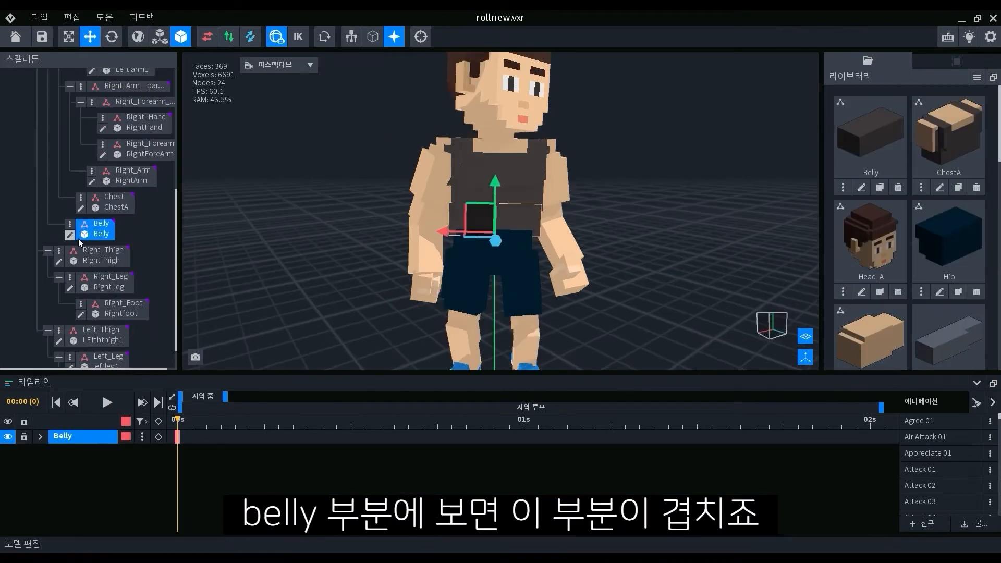
click(76, 236)
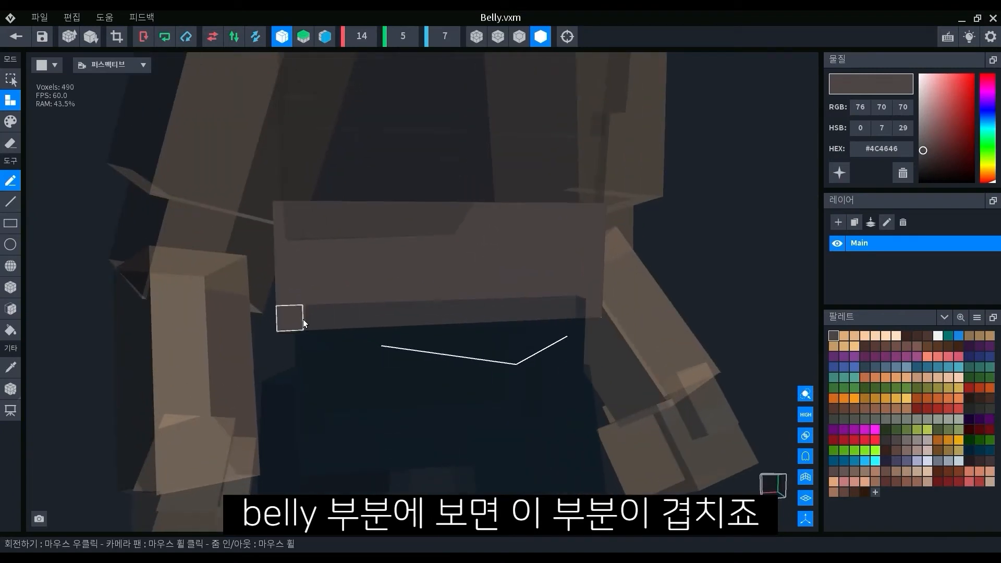
Step: Change the fifth palette swatch, a light skin tone, to the navy colour #002135
click(875, 336)
right_click(904, 155)
click(925, 176)
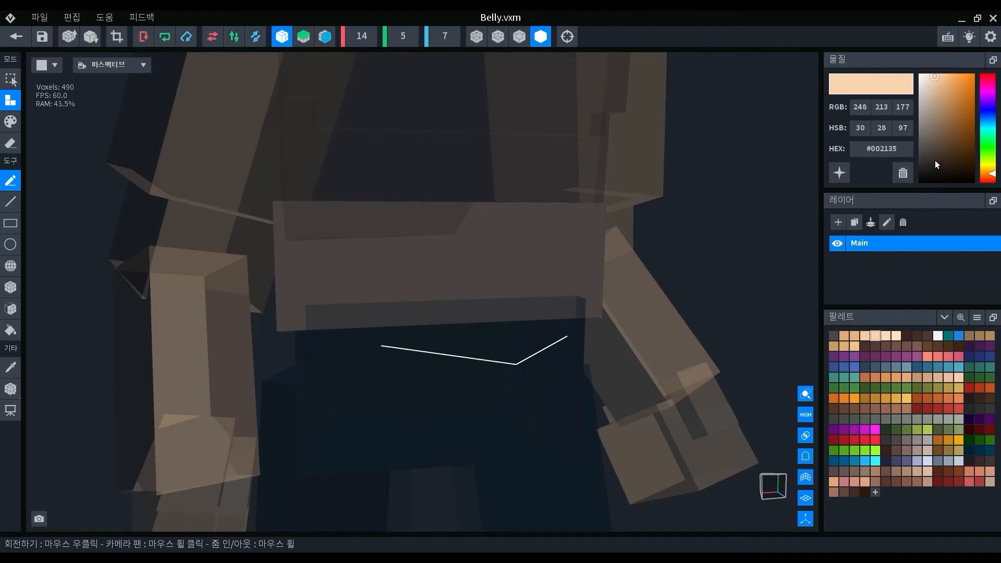
key(Return)
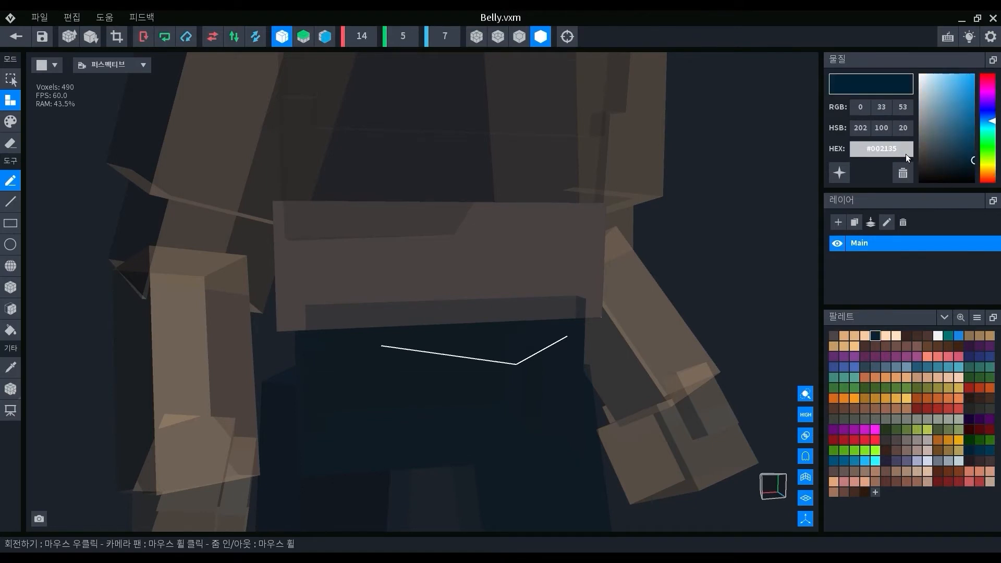
Step: Paint the lowest two voxel rows of the belly navy on every side with the Box tool and return to the rig
click(10, 121)
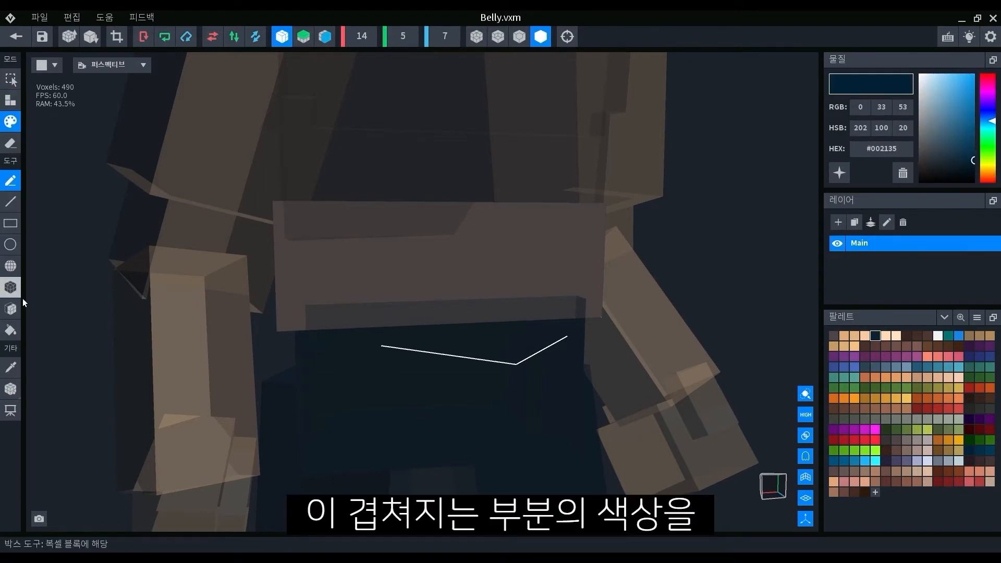
click(10, 288)
right_drag(217, 289, 312, 305)
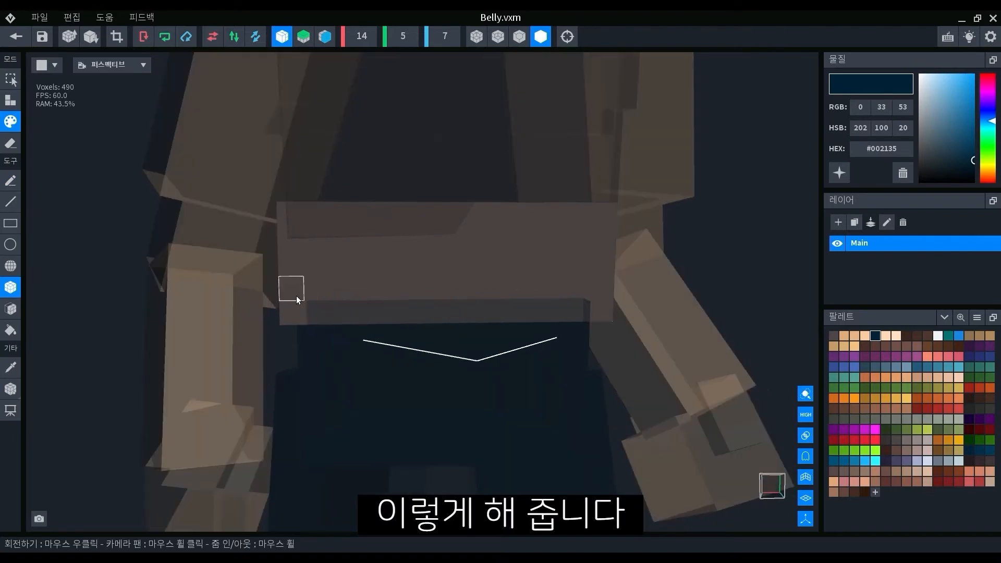
click(297, 299)
right_drag(532, 308, 348, 333)
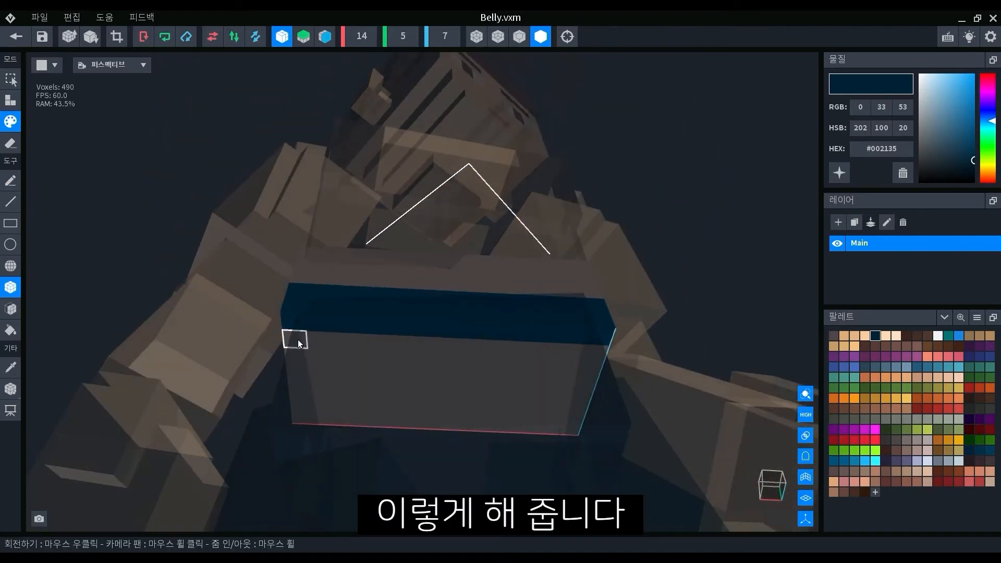
drag(299, 344, 579, 436)
mouse_move(579, 435)
right_down()
mouse_move(496, 417)
mouse_move(416, 421)
right_up()
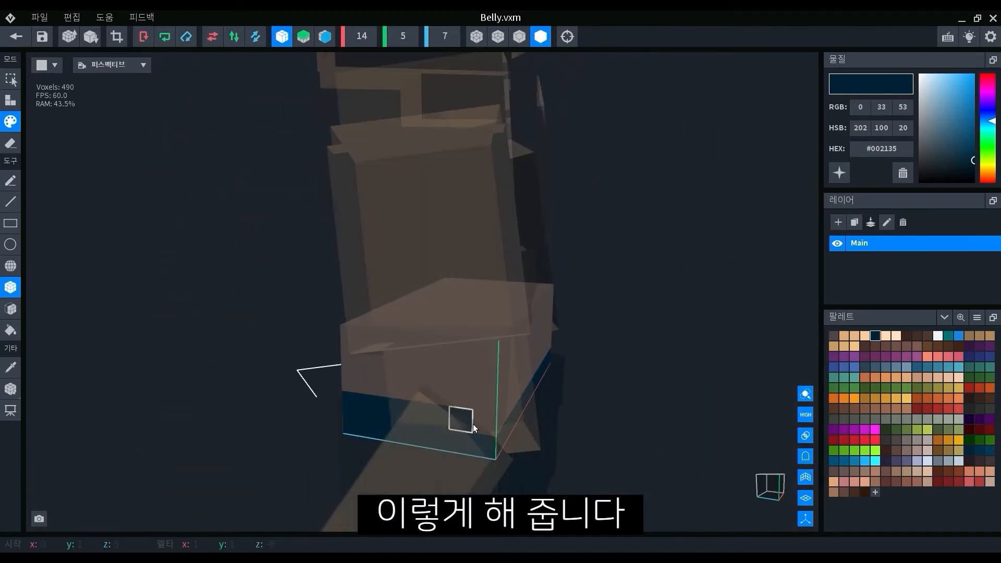
right_drag(645, 443, 474, 416)
drag(425, 395, 566, 404)
scroll(508, 408, down, 2)
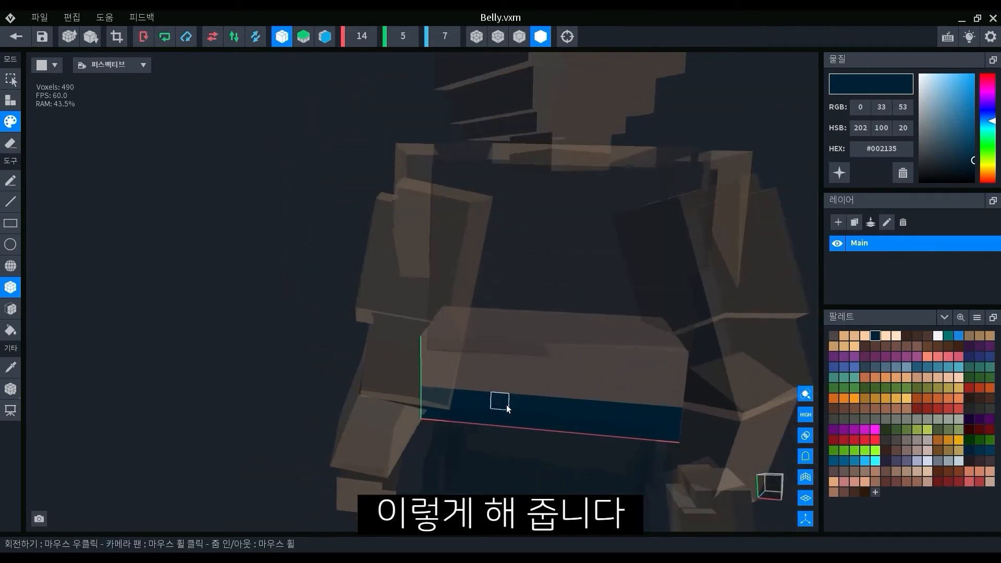
scroll(507, 409, down, 5)
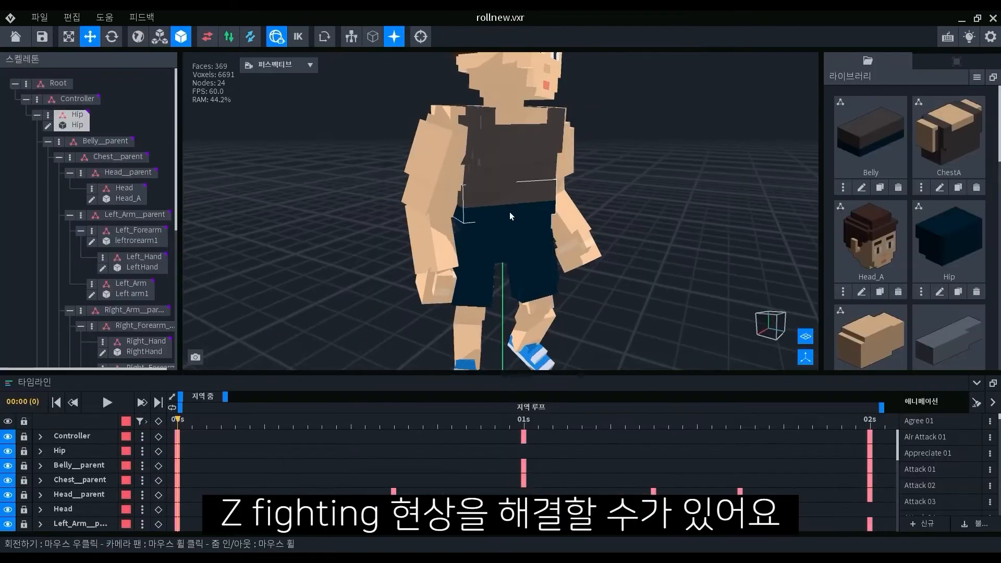
Step: Select the hip part of the character and open its model for editing
right_drag(528, 211, 496, 267)
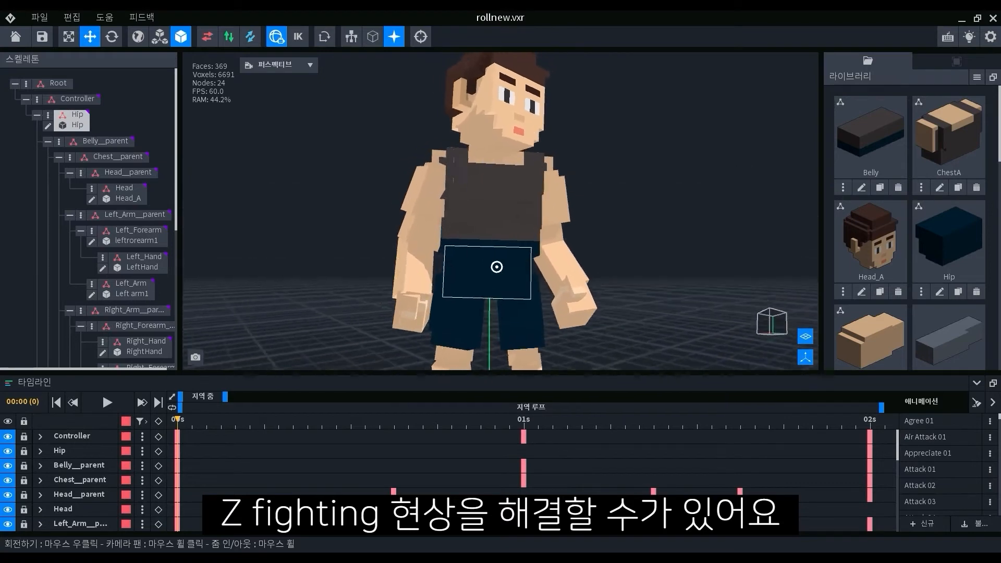
scroll(496, 267, up, 3)
click(466, 265)
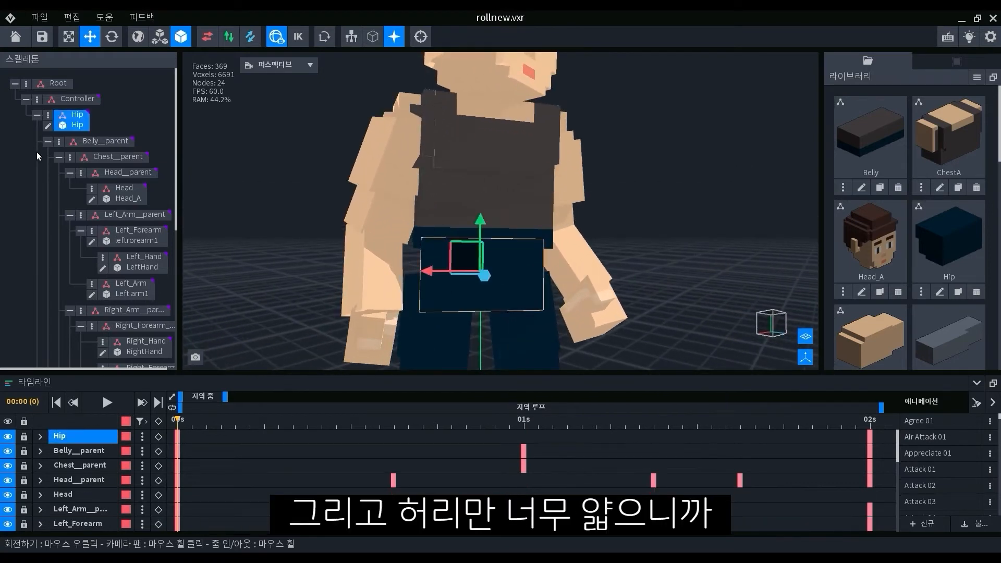
click(49, 127)
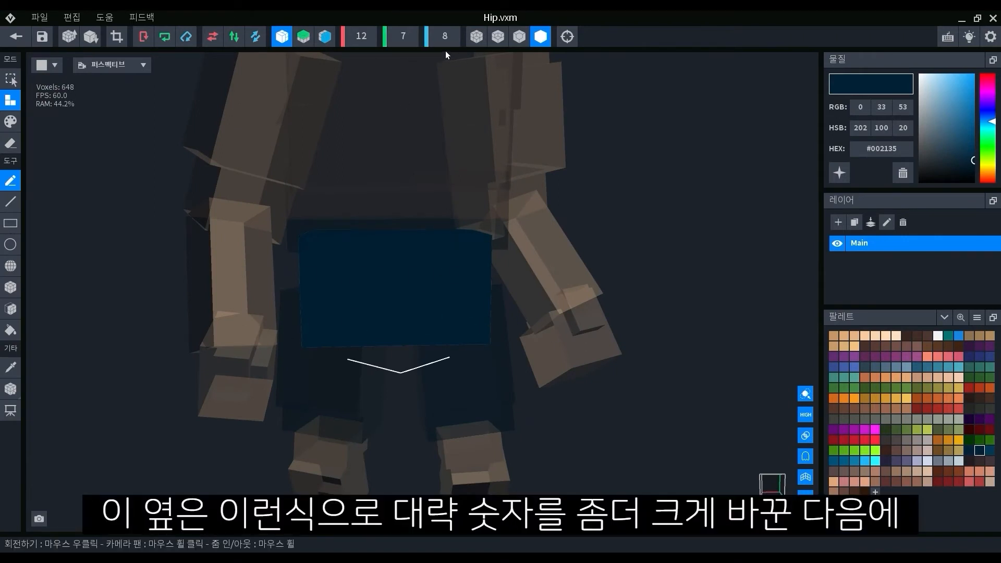
Step: Set the hip volume's X size to 20 voxels and move the whole navy block along X toward the middle
click(368, 40)
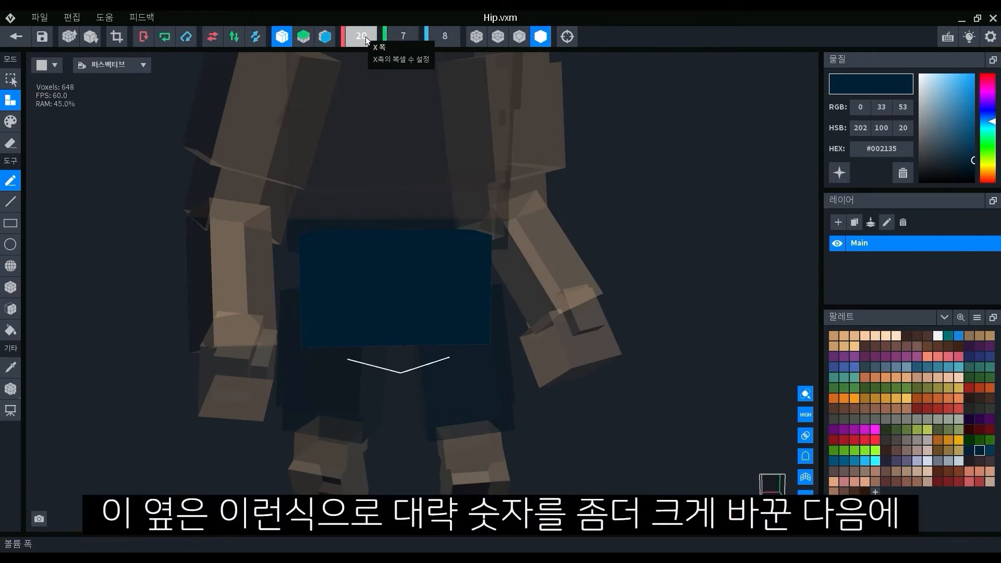
text(20)
key(Return)
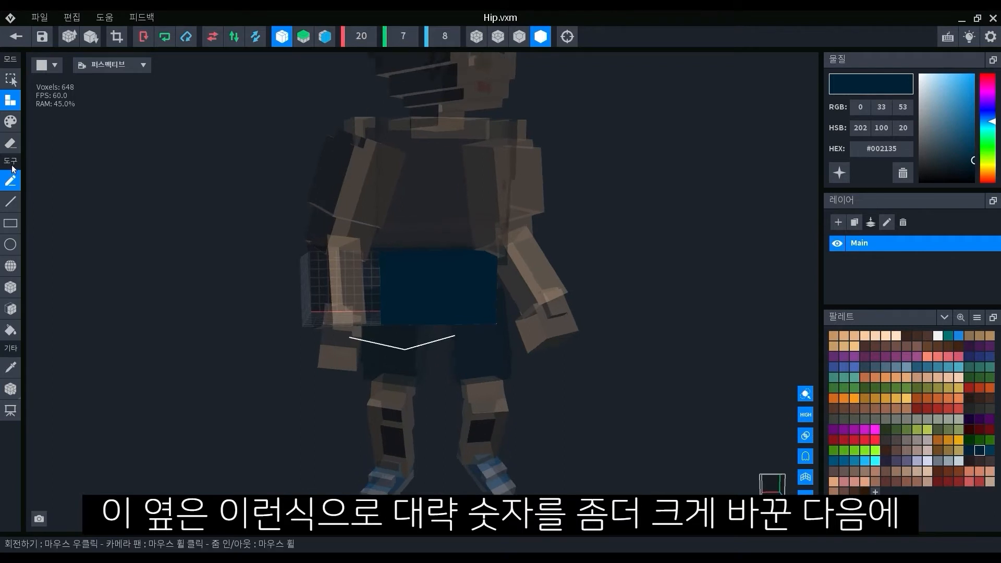
click(10, 79)
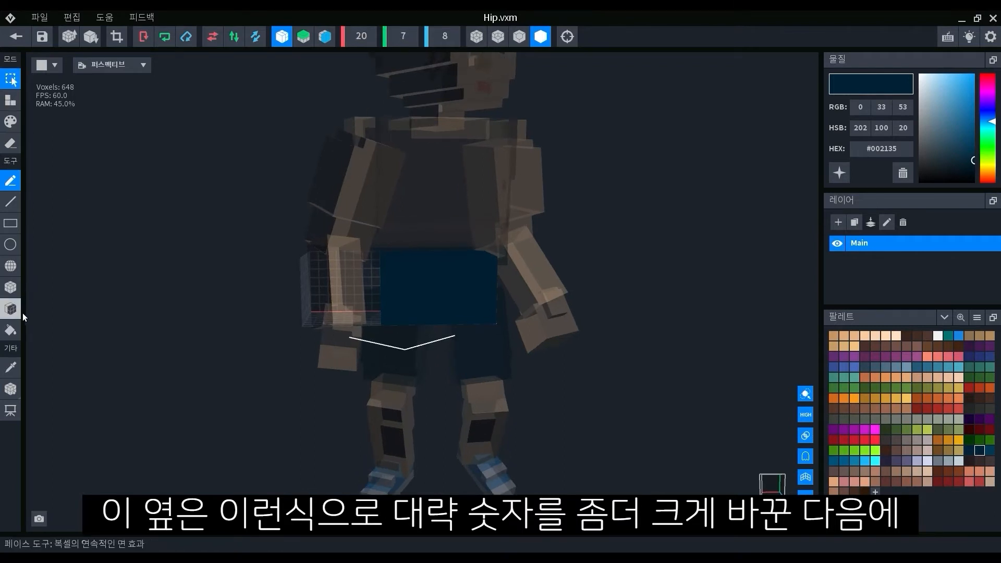
click(10, 224)
click(378, 292)
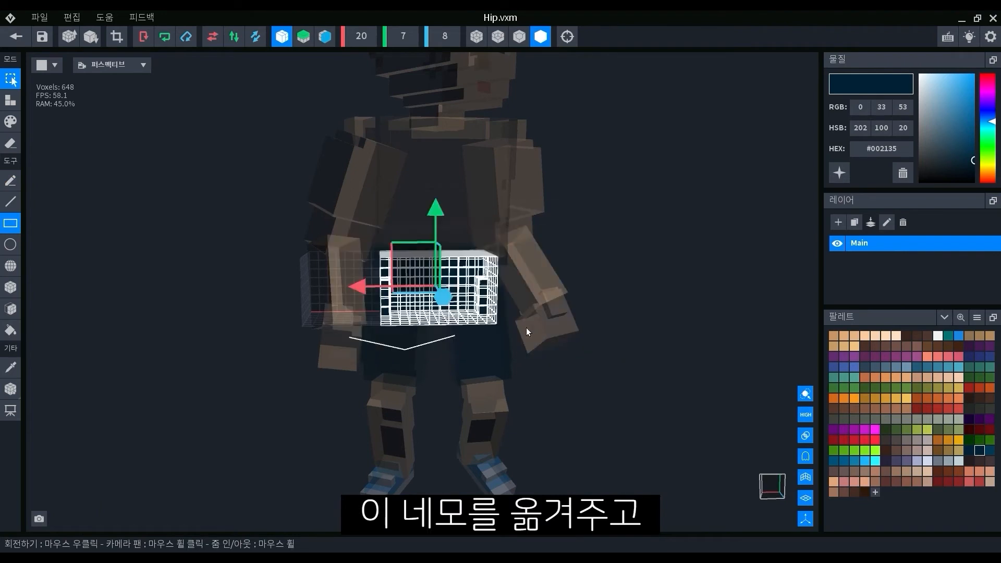
drag(373, 304, 343, 308)
click(676, 399)
Step: Widen the navy hip block by one voxel on each side using the Face tool in attach mode
scroll(418, 345, up, 3)
right_drag(440, 315, 456, 301)
click(10, 101)
click(15, 309)
scroll(421, 324, down, 2)
click(336, 329)
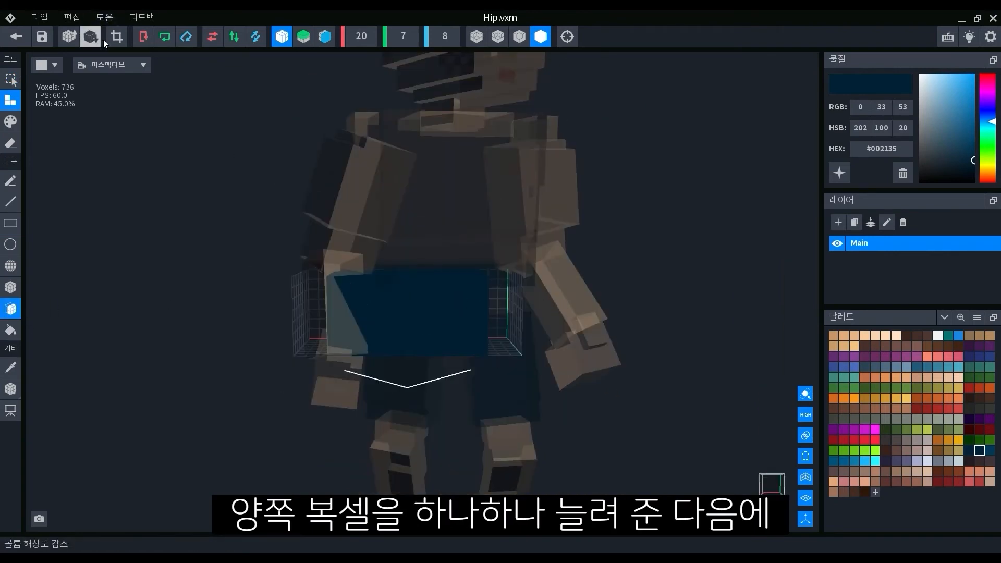
Step: Set the hip model's pivot to its centre and return to the rig
click(11, 388)
click(61, 409)
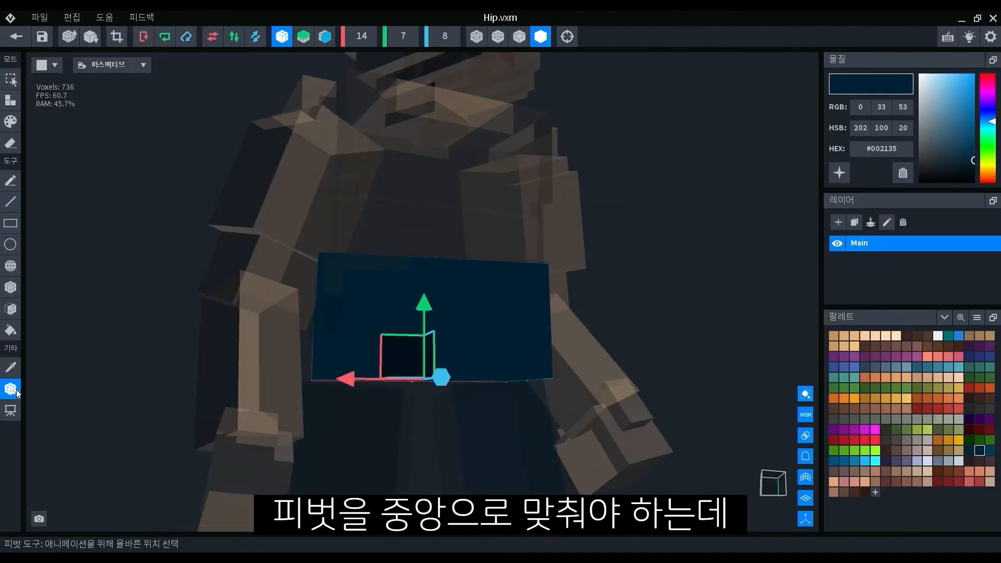
click(16, 393)
click(57, 411)
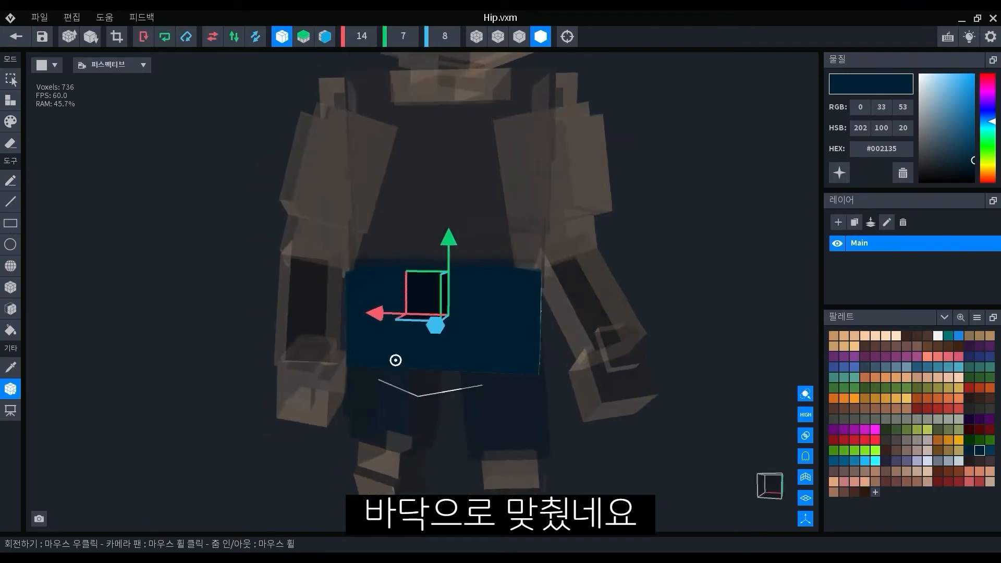
right_drag(395, 360, 459, 292)
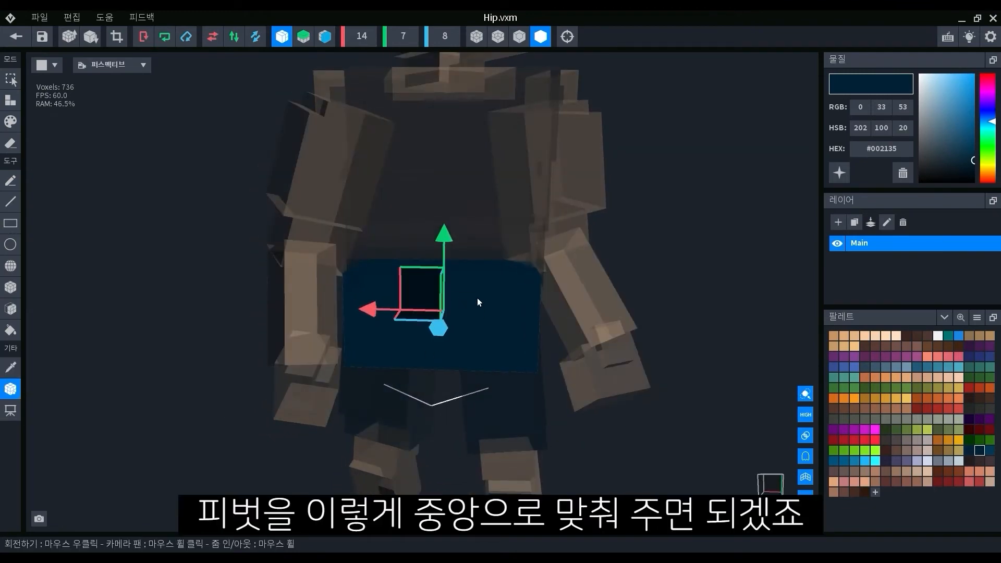
click(16, 36)
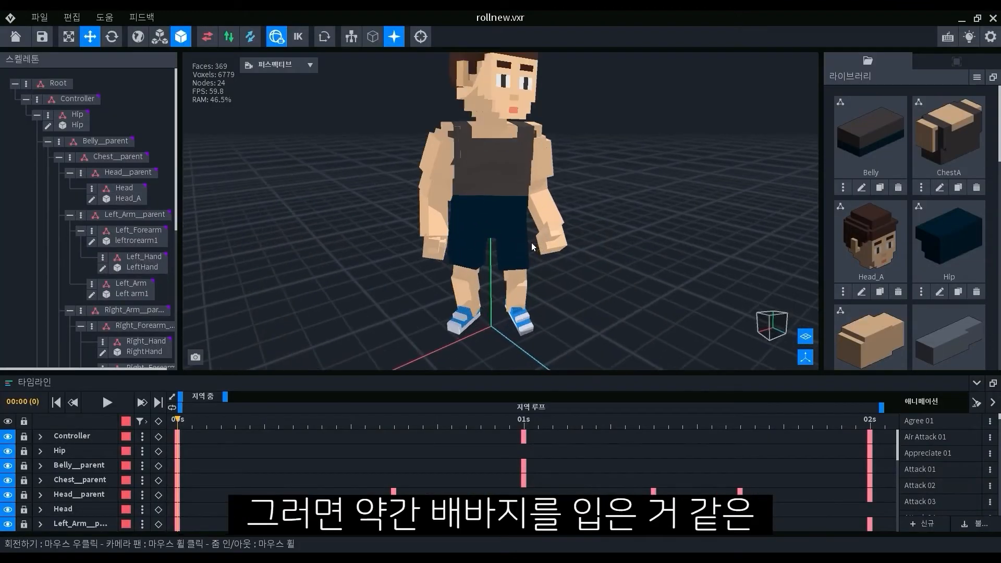
Step: Try rotating the arm parents so that the skin-coloured arms do not cut into the dark top at the shoulders
right_drag(527, 238, 439, 197)
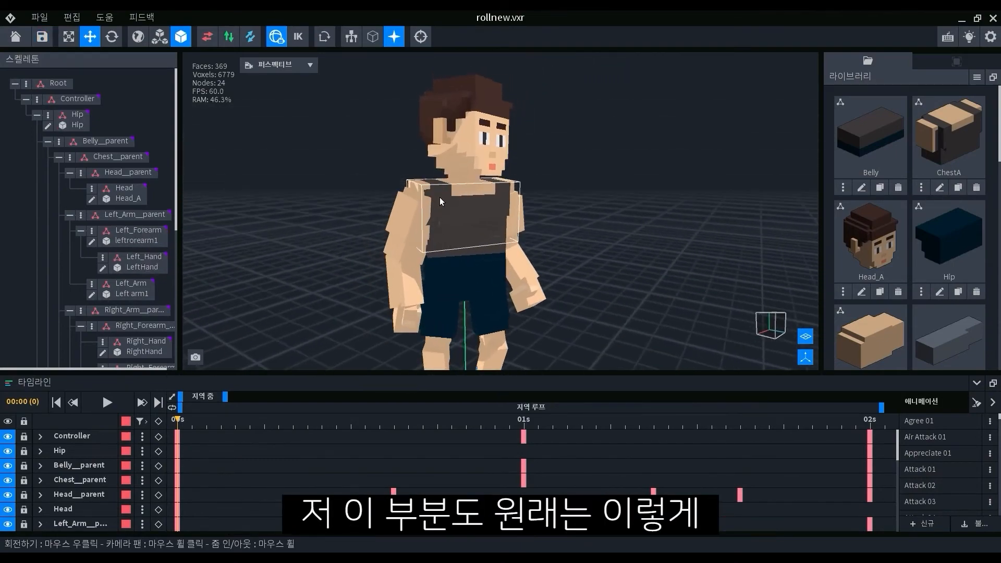
scroll(439, 197, up, 3)
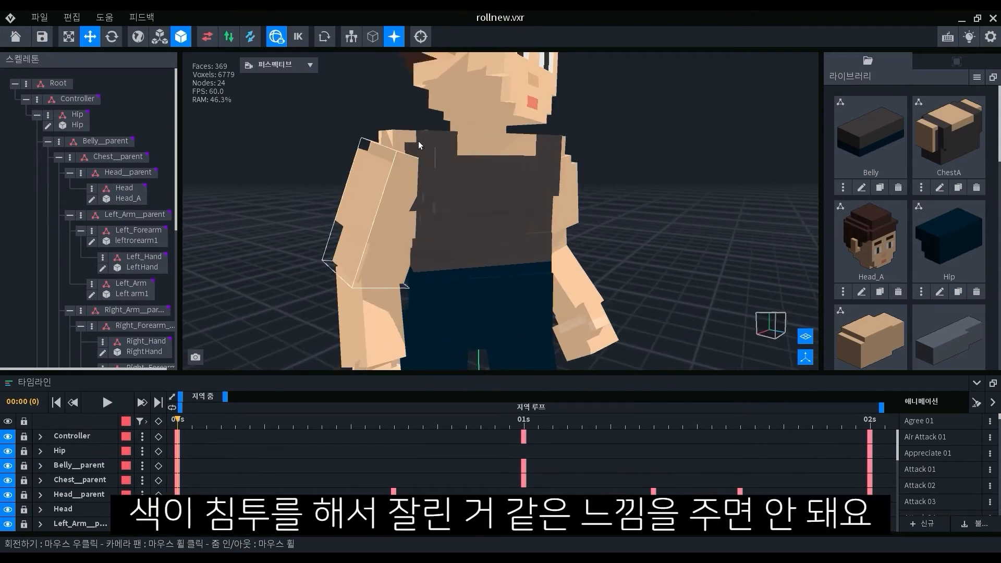
scroll(422, 195, down, 2)
mouse_move(423, 200)
right_down()
mouse_move(429, 182)
mouse_move(423, 188)
right_up()
click(426, 204)
key(e)
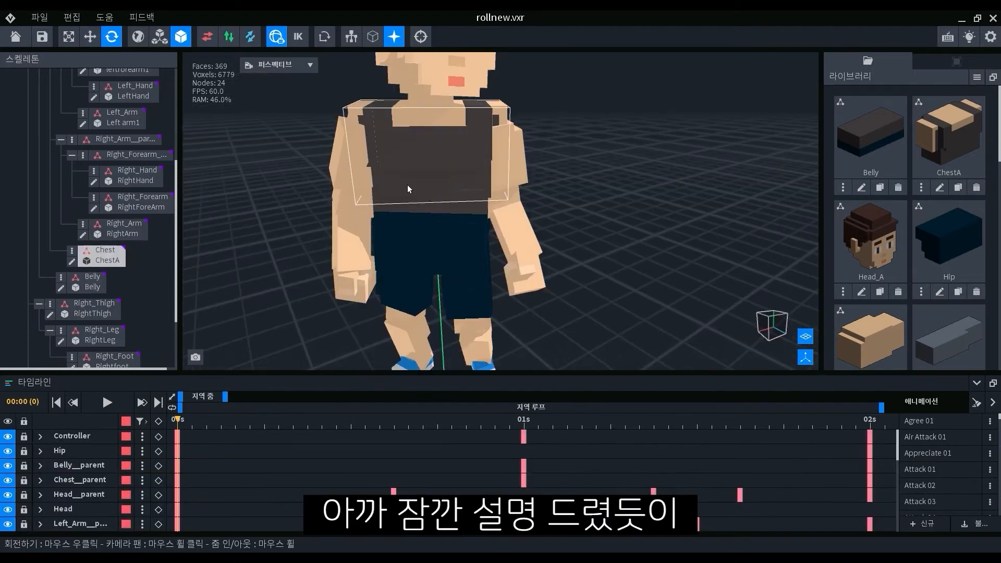
right_drag(408, 185, 408, 172)
scroll(420, 161, up, 2)
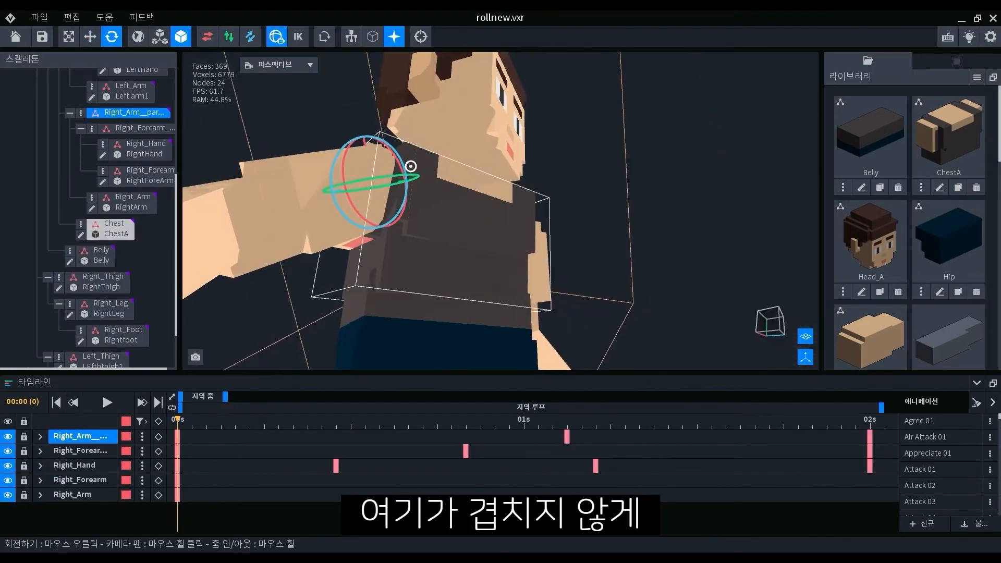
click(86, 243)
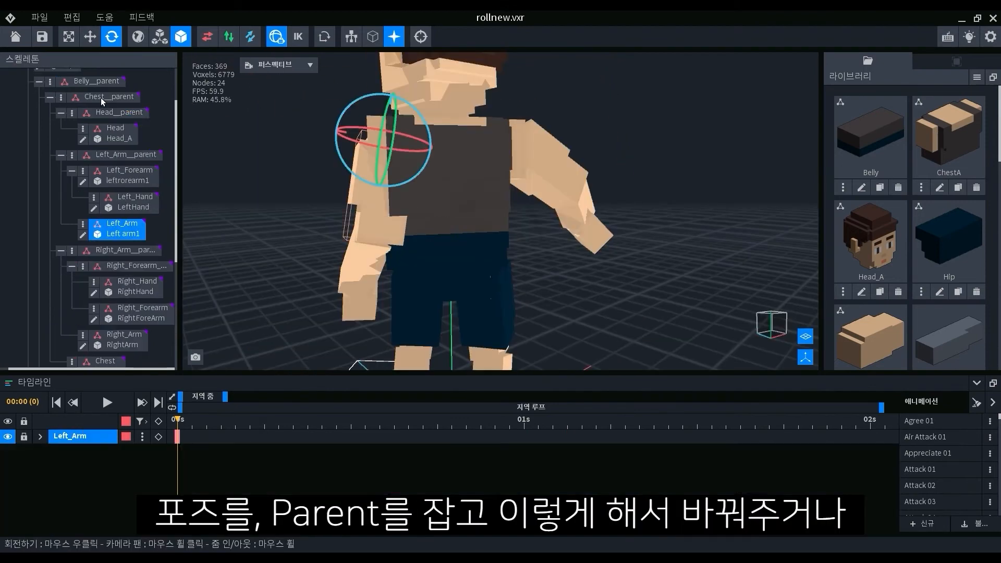
click(118, 154)
right_drag(424, 181, 596, 139)
right_drag(533, 139, 466, 219)
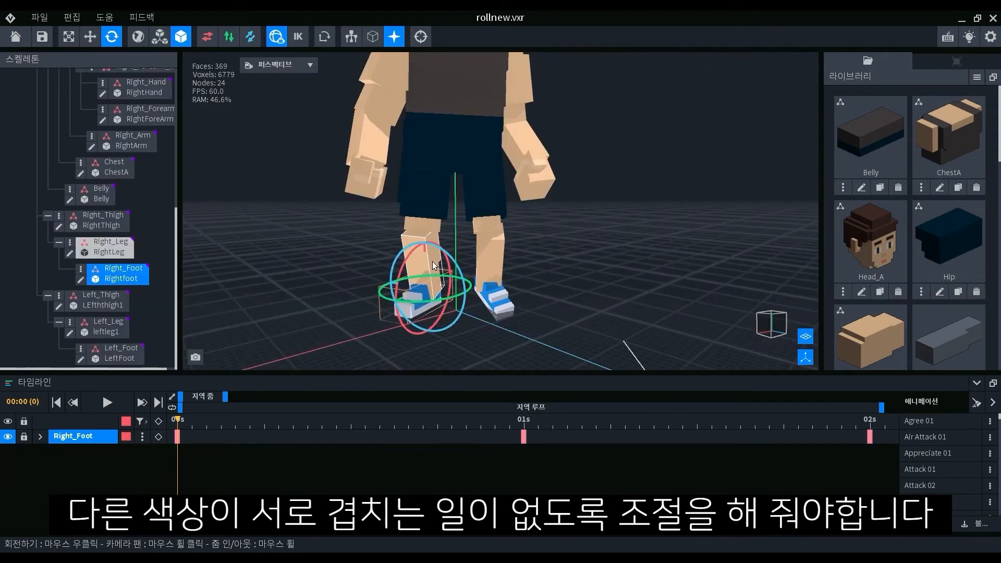
Step: Select the right foot of the character and open its model for editing
right_drag(432, 262, 452, 345)
click(617, 301)
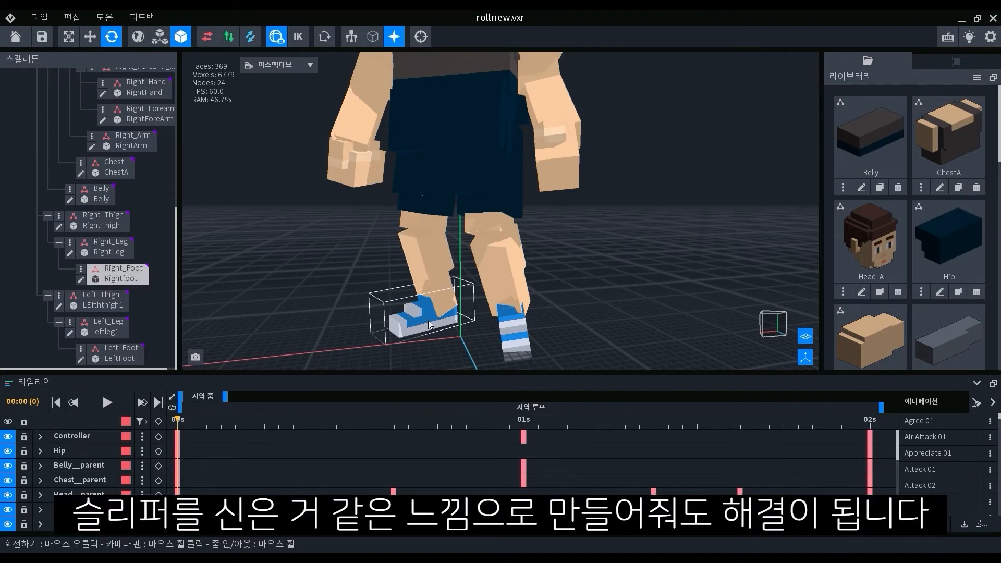
right_drag(432, 303, 537, 320)
click(405, 301)
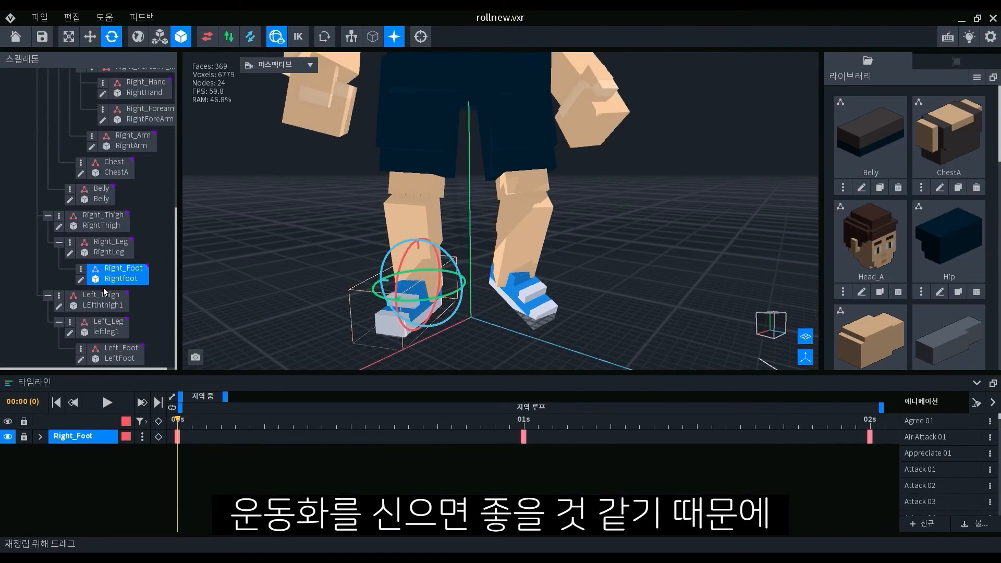
click(83, 281)
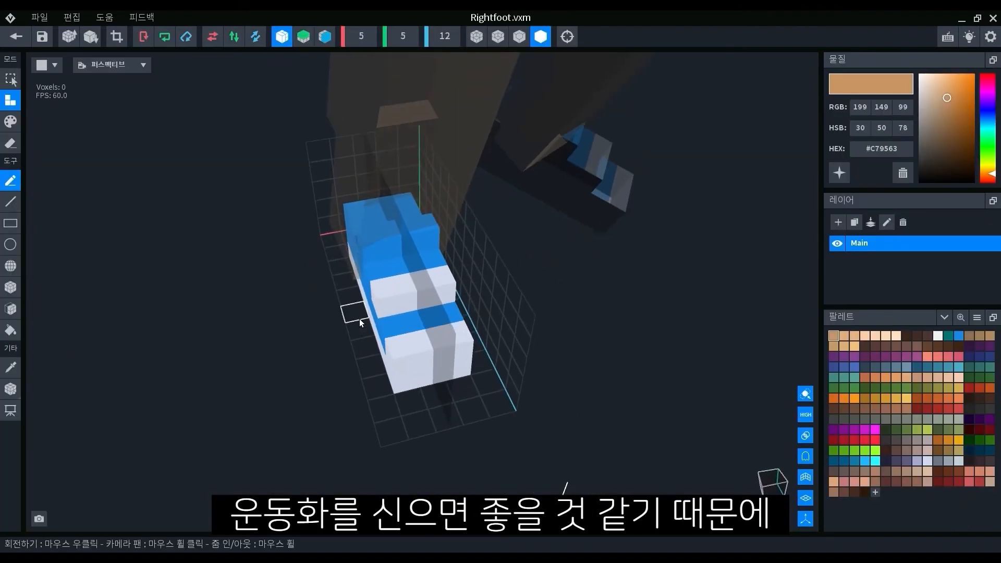
Step: Paint the whole blue-and-white slipper in white #F2F2F2 with the Rectangle tool
click(939, 337)
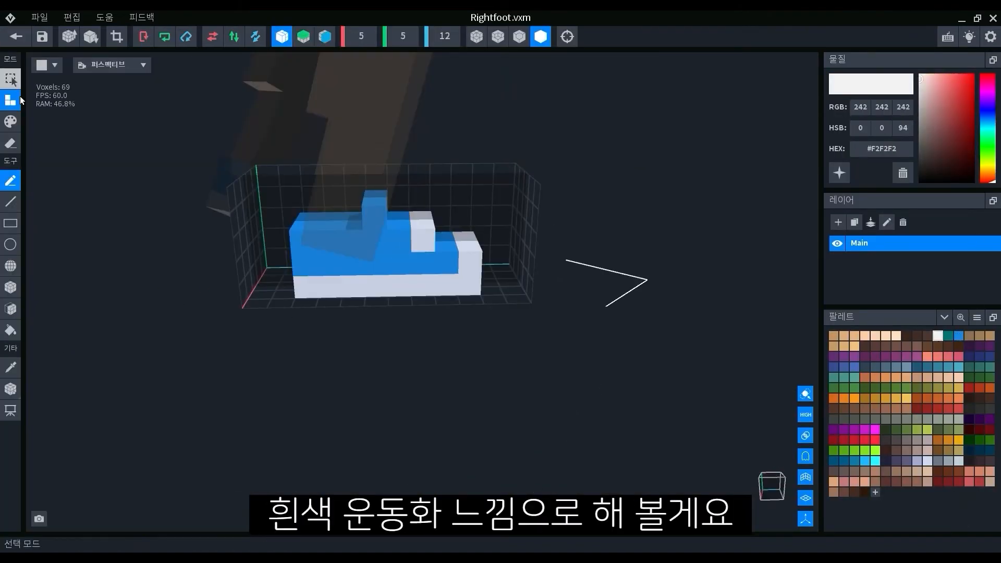
click(12, 123)
click(11, 224)
drag(271, 207, 571, 317)
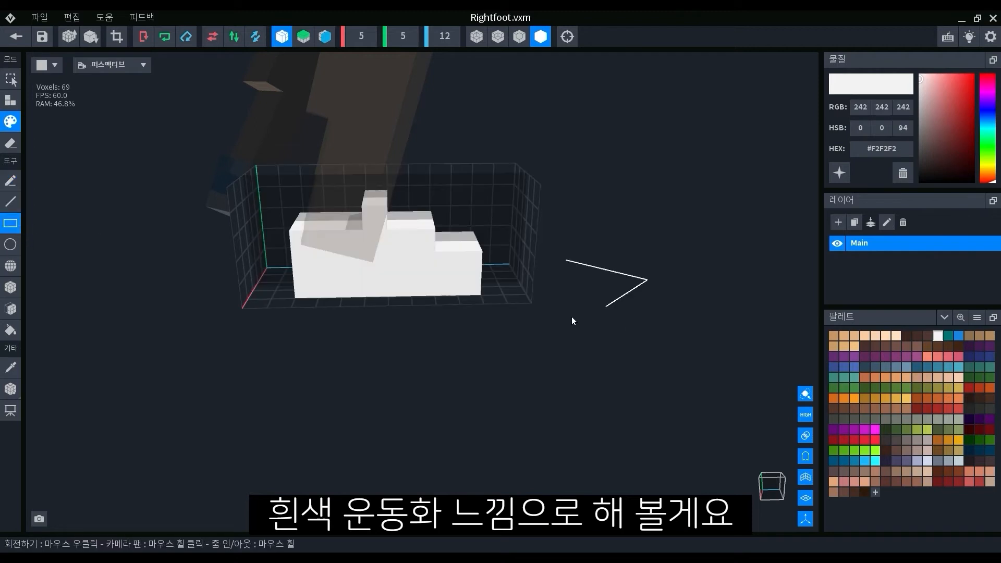
Step: Extend the white shoe's side and upper faces with the Face tool in attach mode to form a chunky high-top sneaker
right_drag(572, 317, 483, 293)
scroll(483, 292, up, 3)
click(11, 309)
click(13, 101)
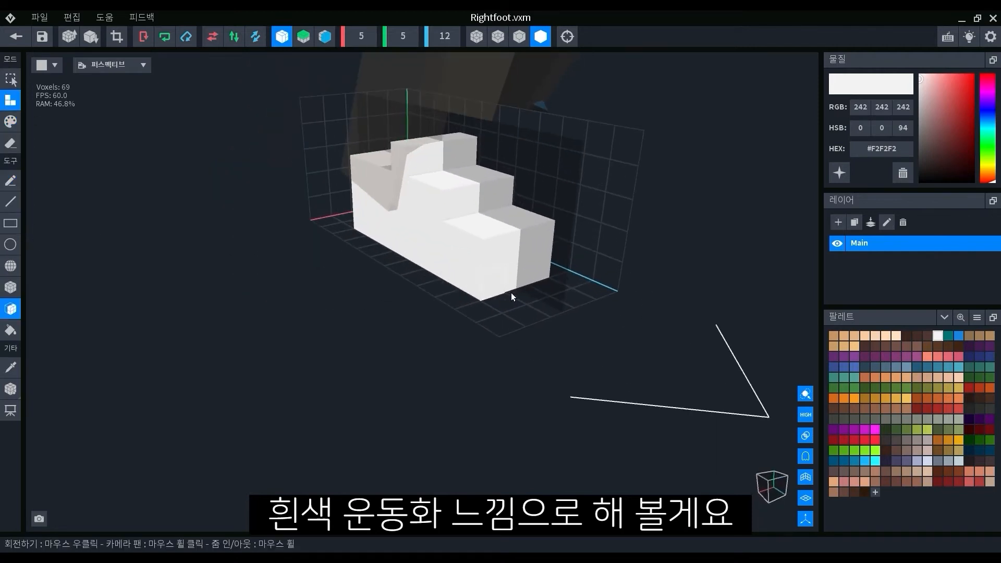
click(470, 268)
mouse_move(511, 261)
right_down()
mouse_move(498, 277)
mouse_move(495, 242)
mouse_move(508, 254)
mouse_move(503, 276)
mouse_move(479, 181)
mouse_move(481, 219)
mouse_move(474, 217)
right_up()
click(494, 242)
click(492, 195)
scroll(454, 225, down, 2)
middle_drag(447, 228, 451, 267)
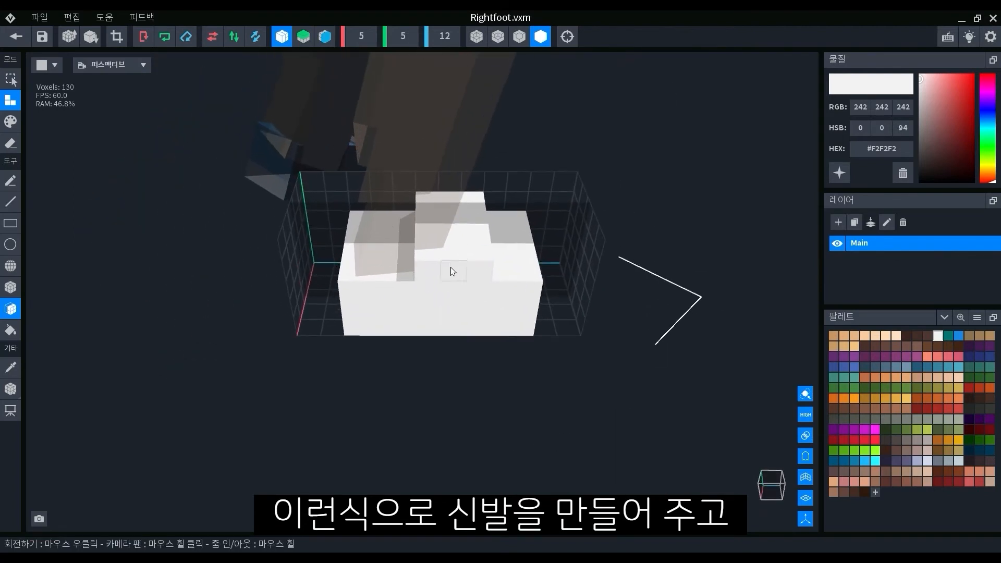
right_drag(450, 243, 446, 264)
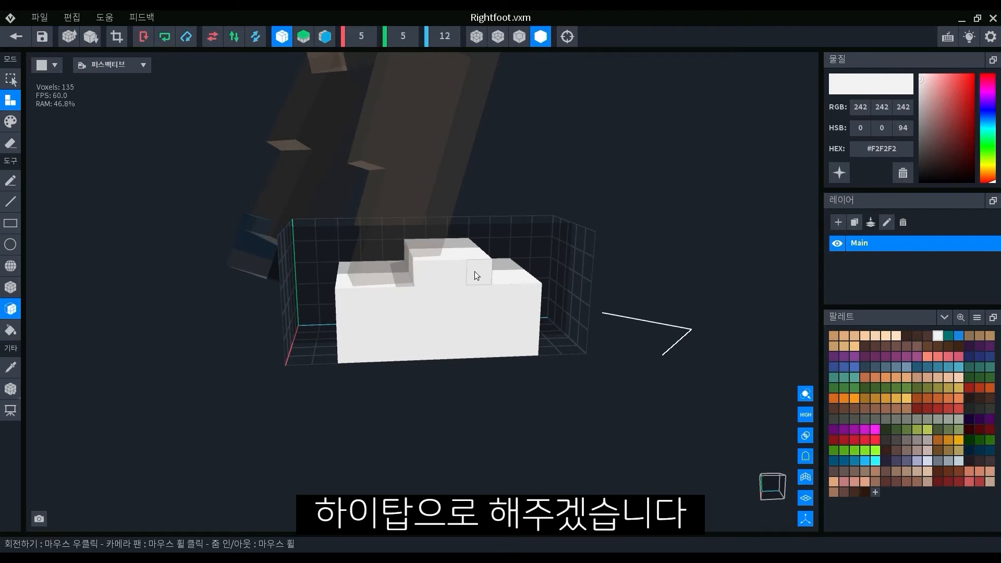
Step: Reposition the pivot of the white right shoe model to where the ankle meets it
click(10, 388)
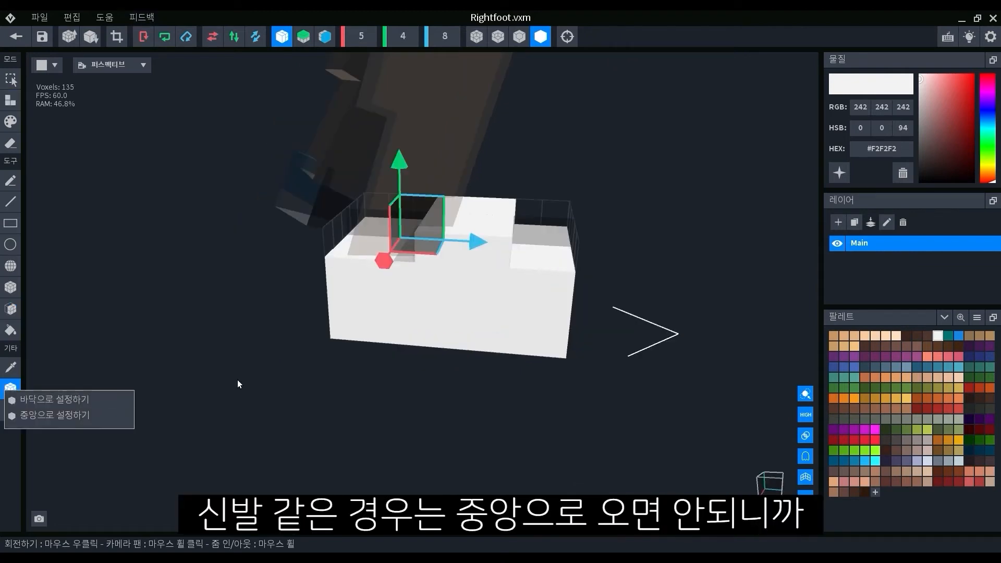
right_drag(394, 182, 408, 292)
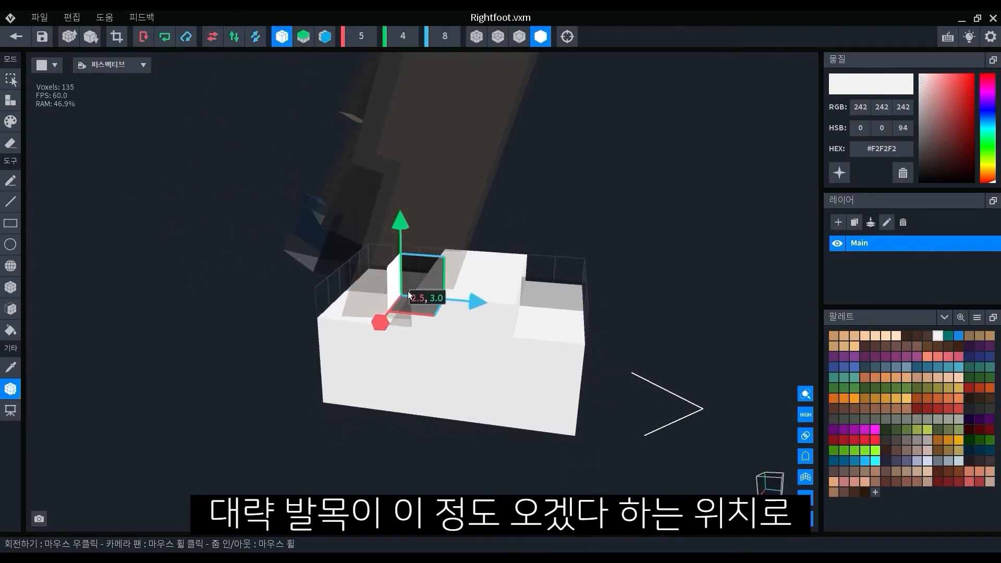
right_drag(459, 311, 436, 324)
drag(436, 325, 458, 325)
right_drag(458, 325, 906, 115)
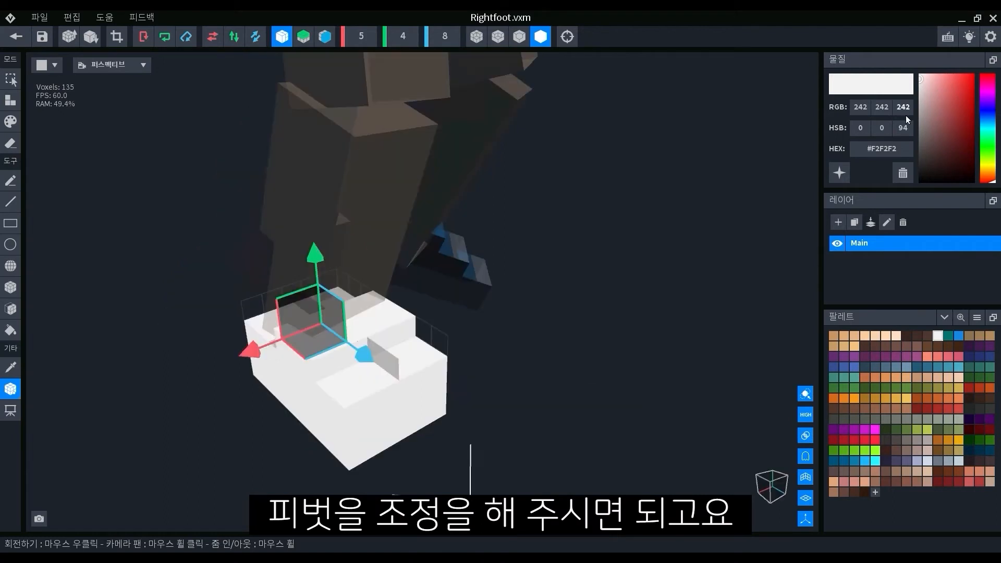
Step: Copy the shoe's white hex colour and apply #F2F2F2 to an unused palette colour in the right leg model
right_click(885, 148)
click(893, 155)
click(26, 45)
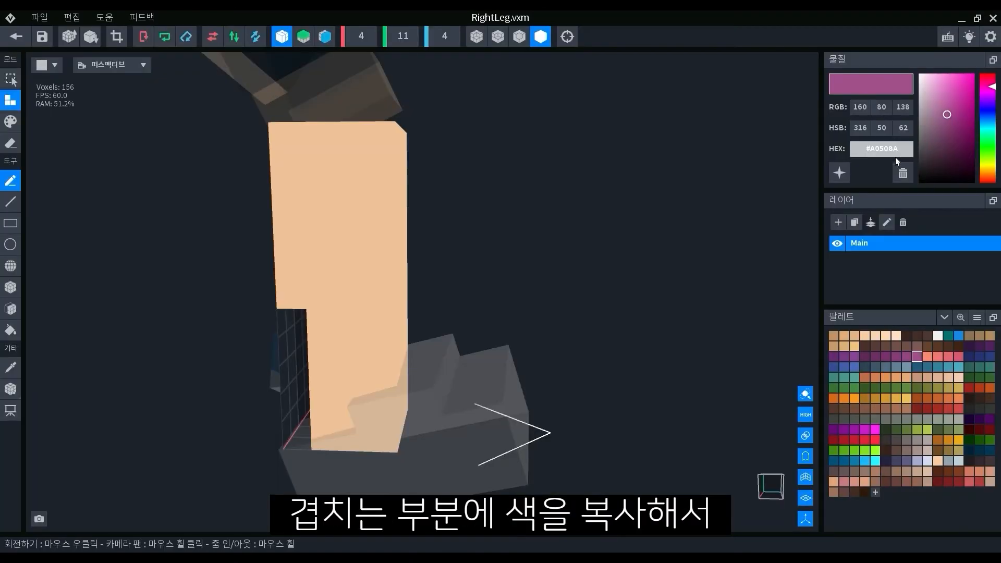
right_click(896, 156)
click(913, 183)
key(Return)
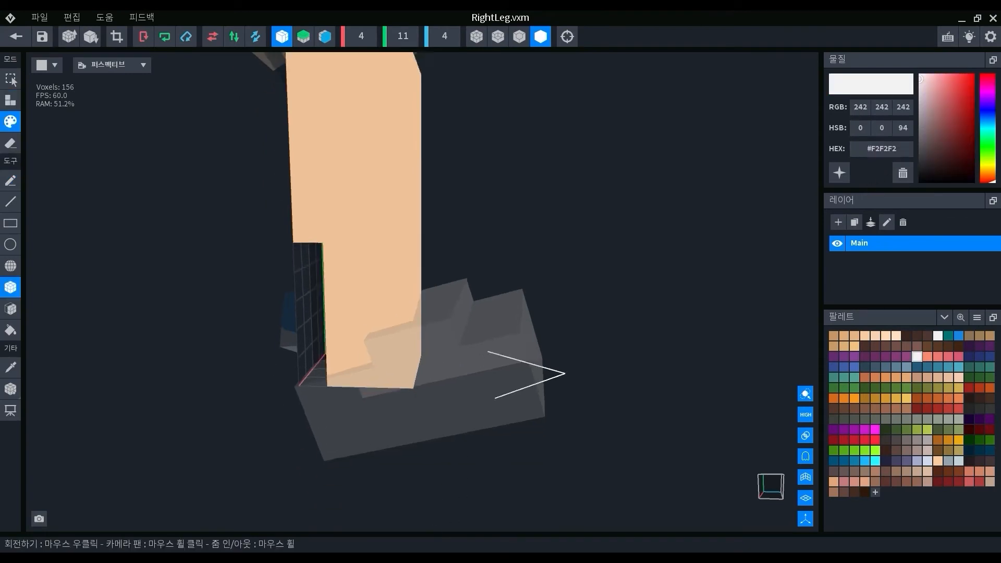
Step: Paint the lowest three voxel rows of the right leg white on all sides and turn on the voxel edges to check the height
middle_drag(431, 335, 438, 315)
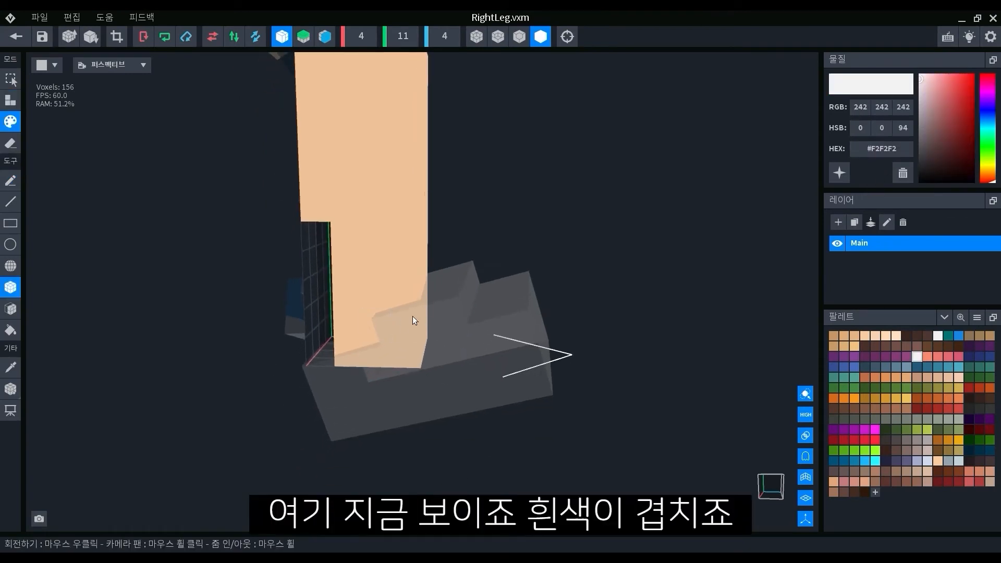
mouse_move(412, 316)
right_down()
mouse_move(398, 353)
mouse_move(408, 301)
right_up()
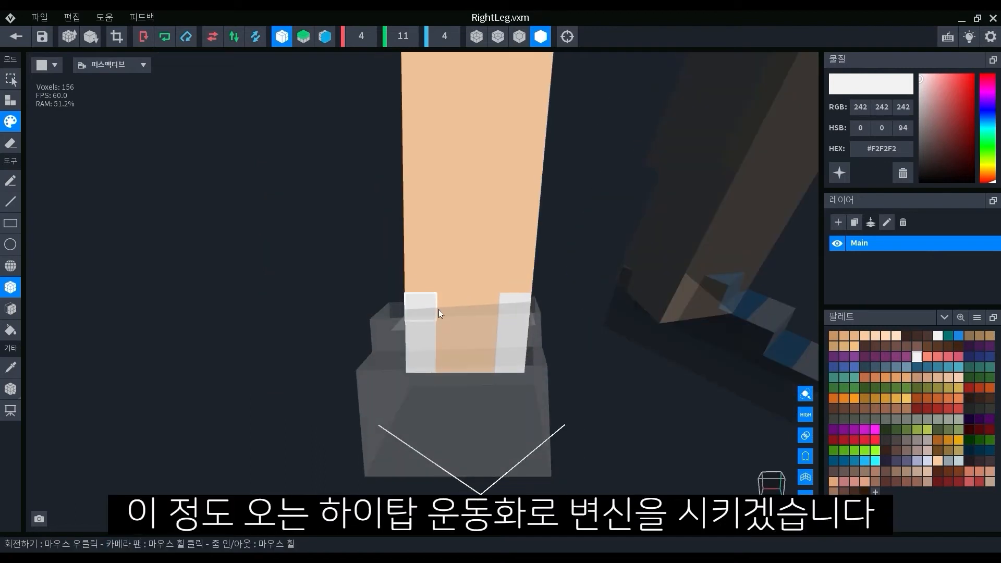
drag(439, 308, 496, 364)
mouse_move(496, 364)
right_down()
mouse_move(406, 355)
mouse_move(464, 384)
right_up()
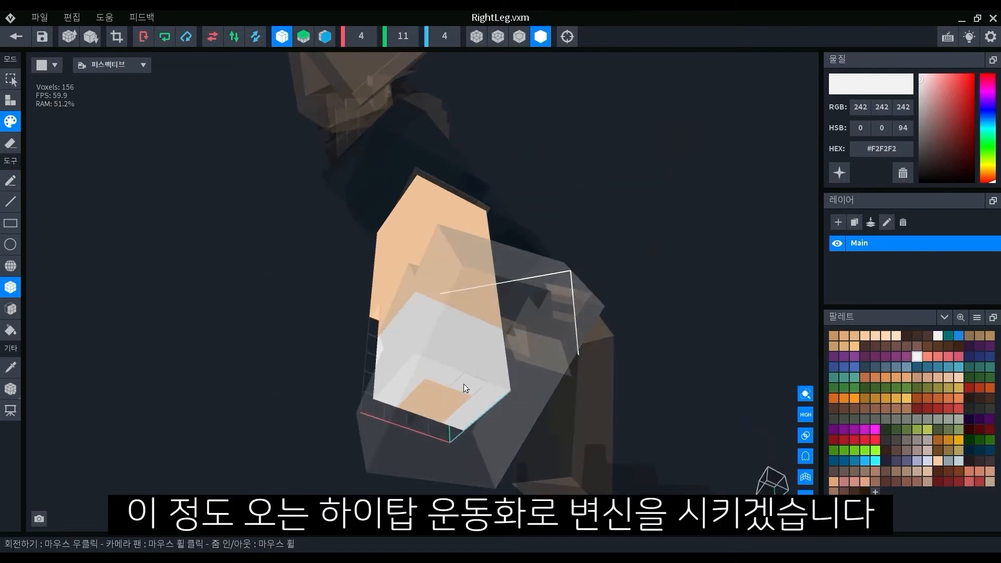
right_drag(462, 424, 553, 383)
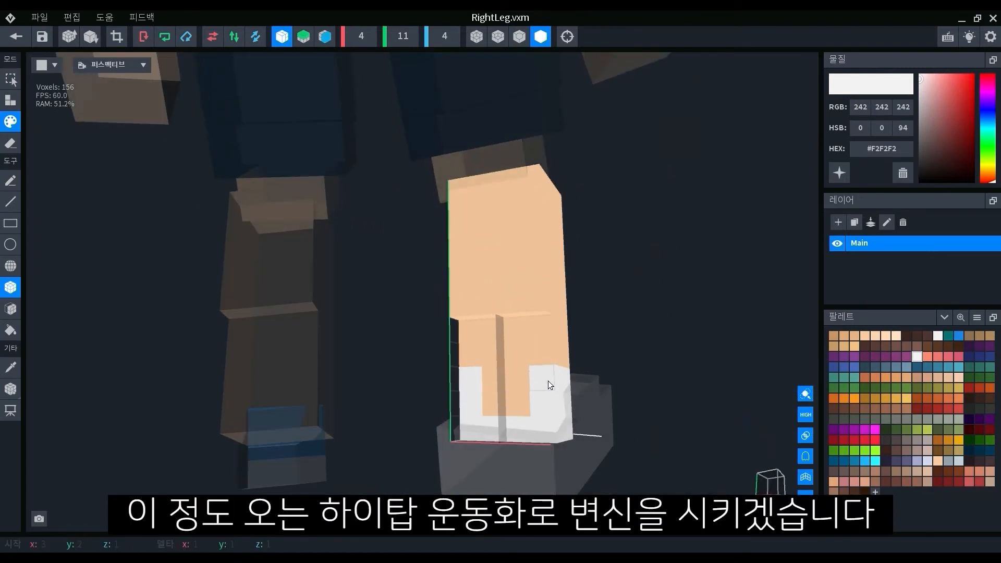
drag(549, 381, 509, 409)
click(476, 37)
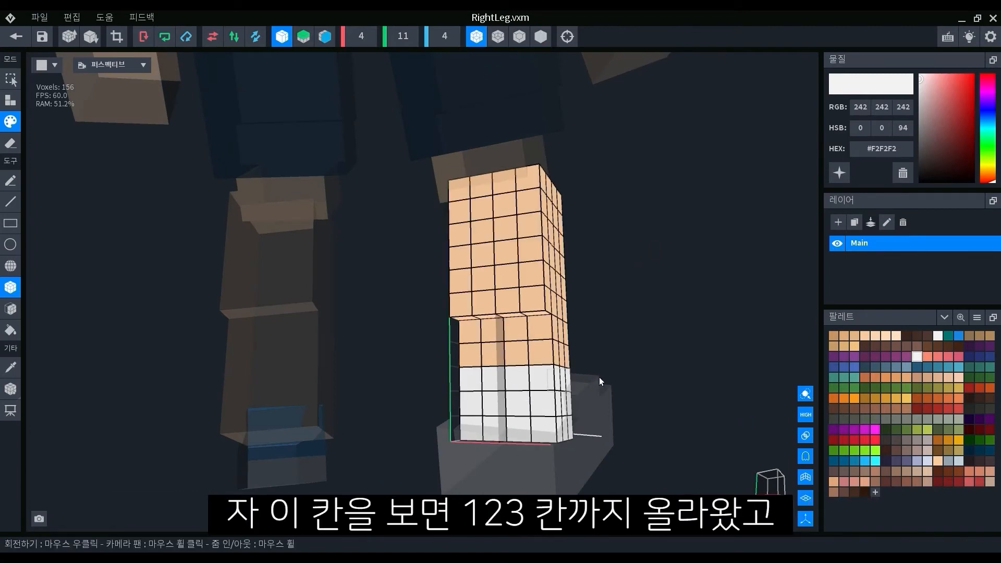
click(16, 36)
Step: Open the left leg model for editing and replace its unused palette colour with white #F2F2F2
click(441, 210)
scroll(510, 261, up, 2)
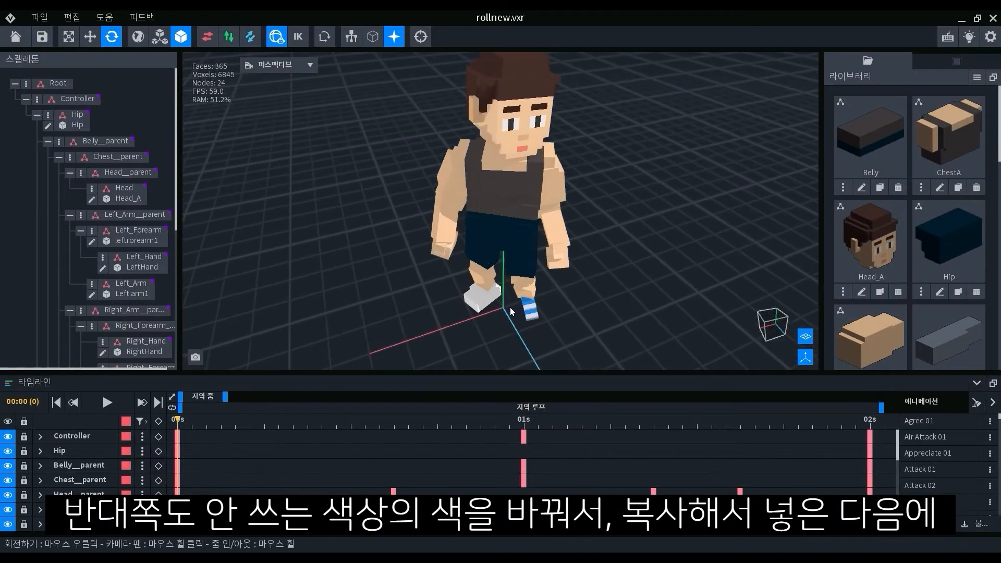
right_drag(510, 308, 539, 269)
scroll(548, 264, up, 4)
double_click(538, 256)
right_click(902, 153)
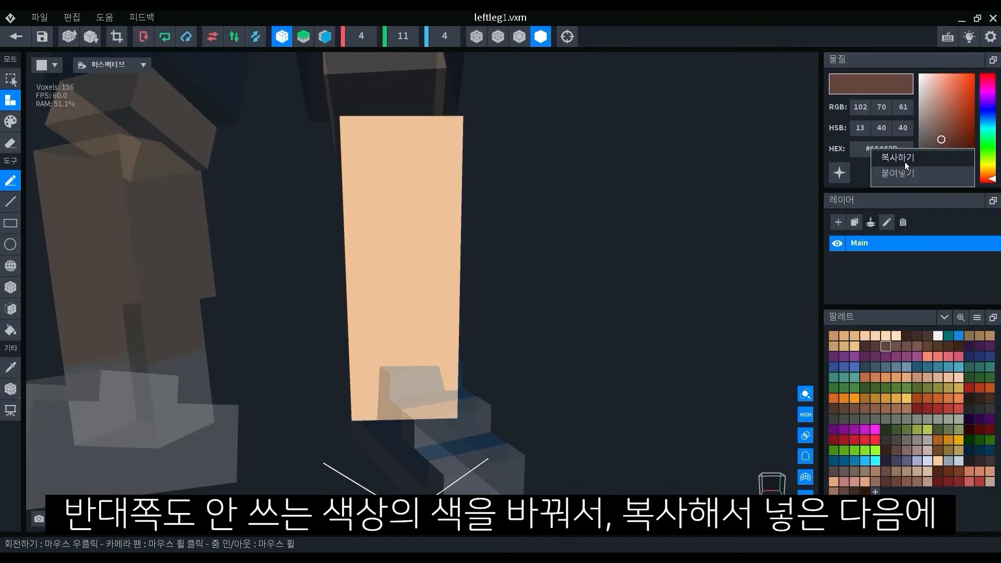
click(908, 179)
key(Return)
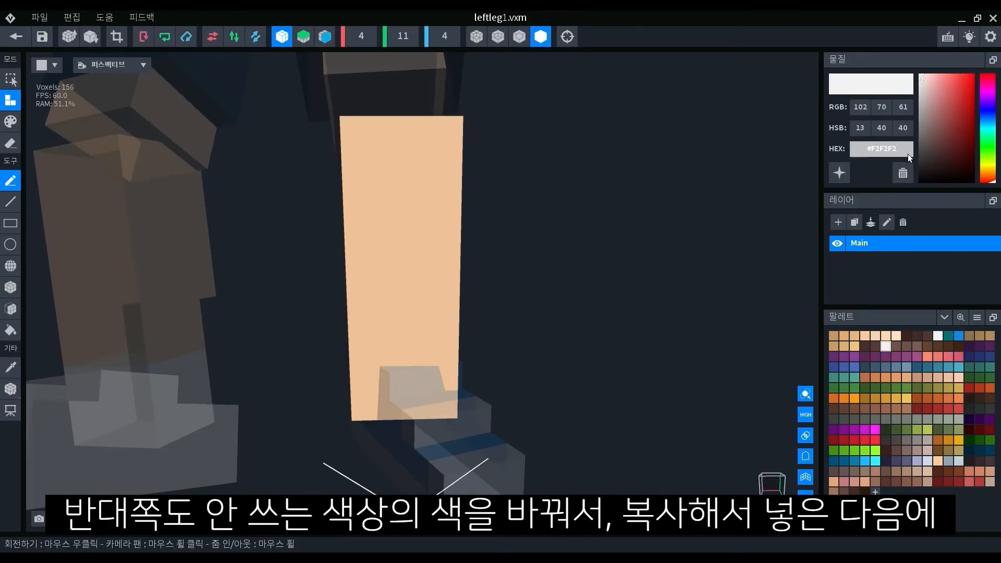
Step: Paint the lowest three voxel rows of the left leg white on all sides with the Box tool in paint mode
click(13, 124)
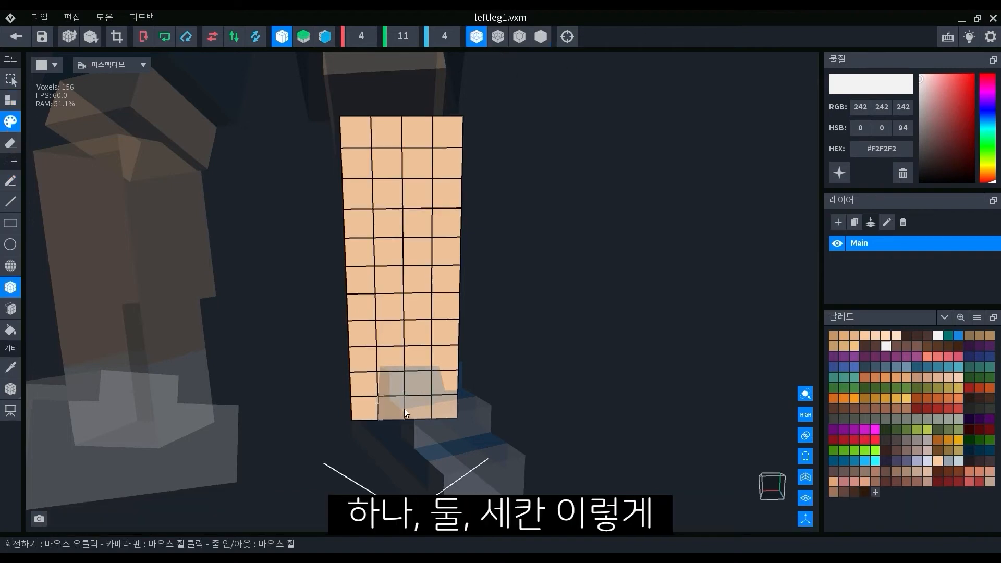
drag(369, 368, 445, 410)
right_drag(446, 410, 386, 444)
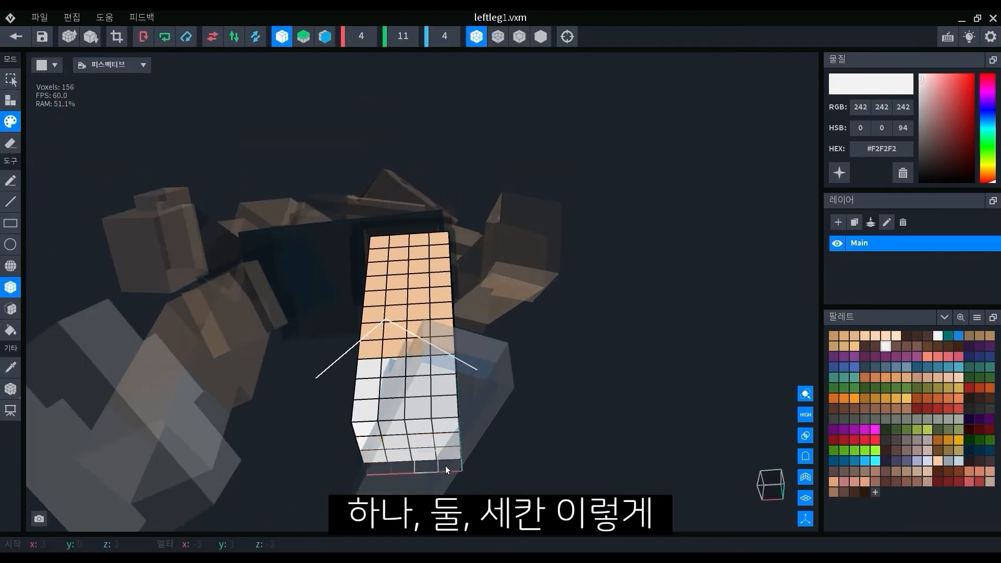
right_drag(446, 466, 387, 424)
drag(387, 424, 414, 440)
right_drag(414, 440, 436, 440)
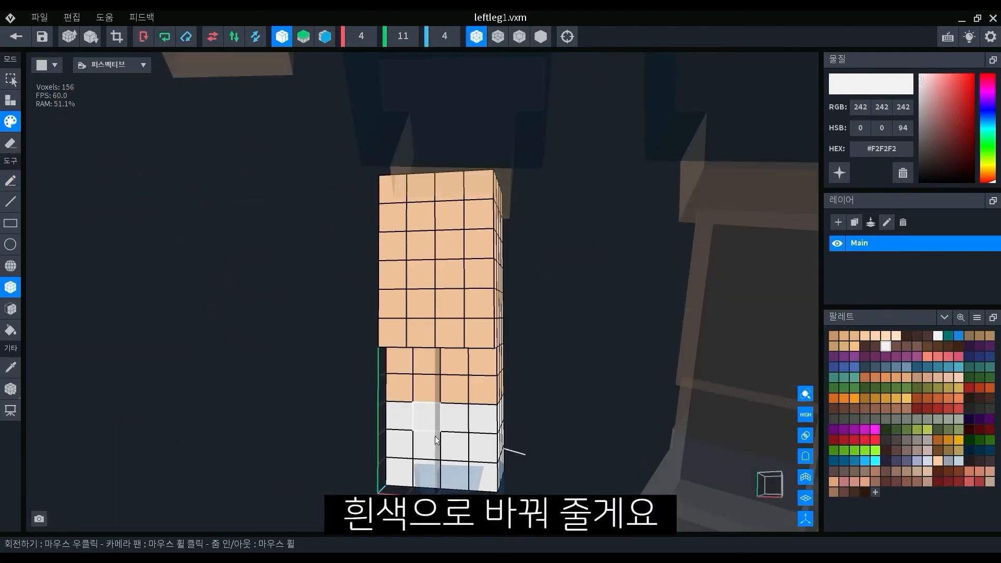
scroll(436, 440, down, 2)
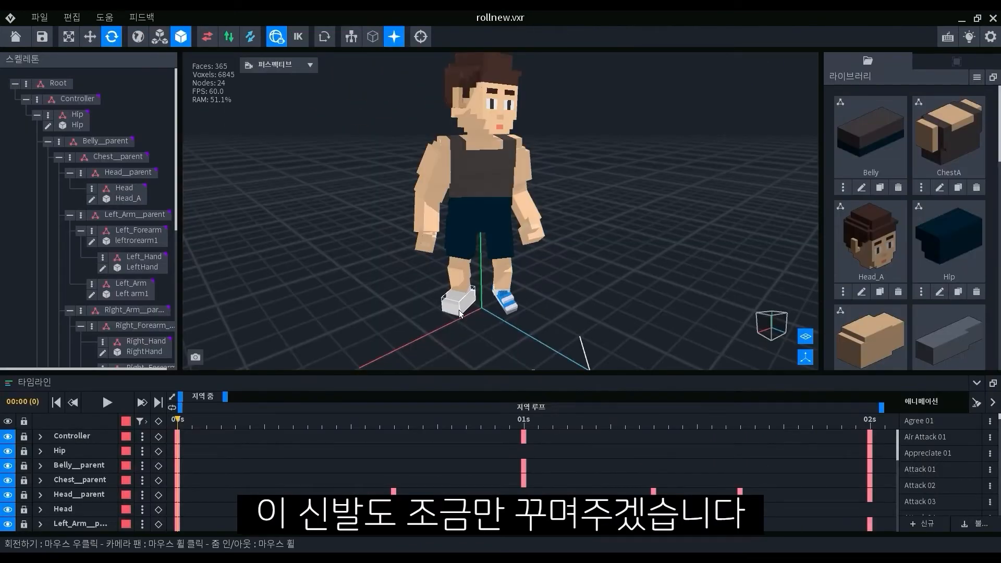
Step: Paint a blue #273472 stripe above a red #A32218 stripe, three voxels wide, on the right shoe's side and save the model
click(460, 311)
click(81, 280)
mouse_move(483, 349)
right_down()
mouse_move(460, 345)
mouse_move(474, 346)
right_up()
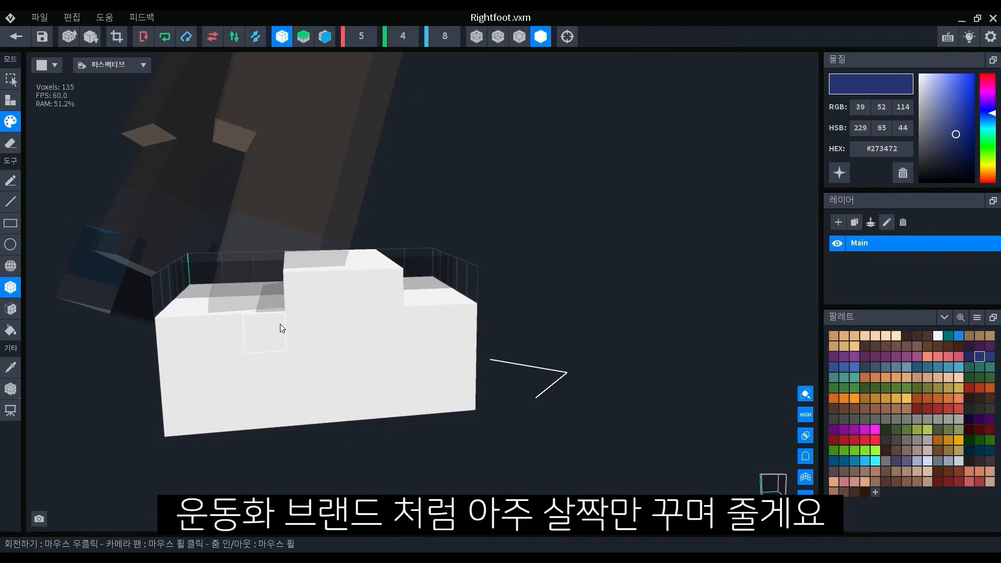
drag(264, 387, 363, 383)
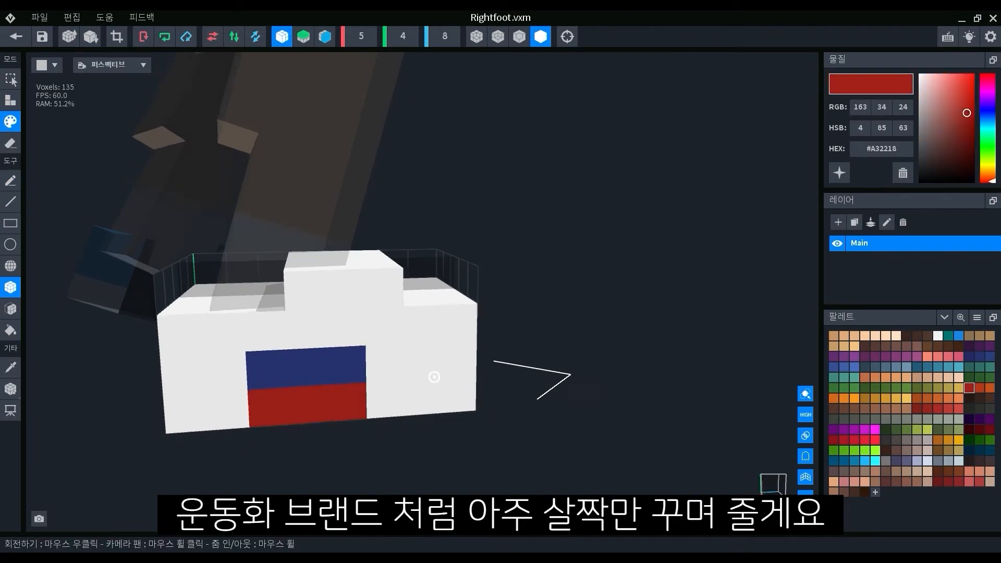
mouse_move(418, 386)
right_down()
mouse_move(444, 389)
mouse_move(425, 396)
mouse_move(365, 339)
right_up()
click(18, 37)
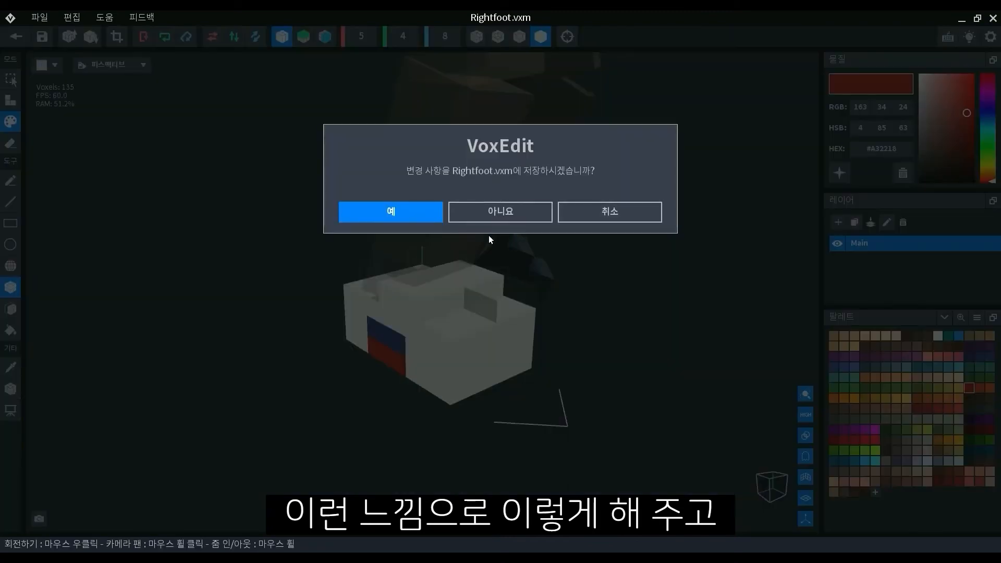
click(431, 221)
right_drag(457, 196, 459, 357)
click(459, 355)
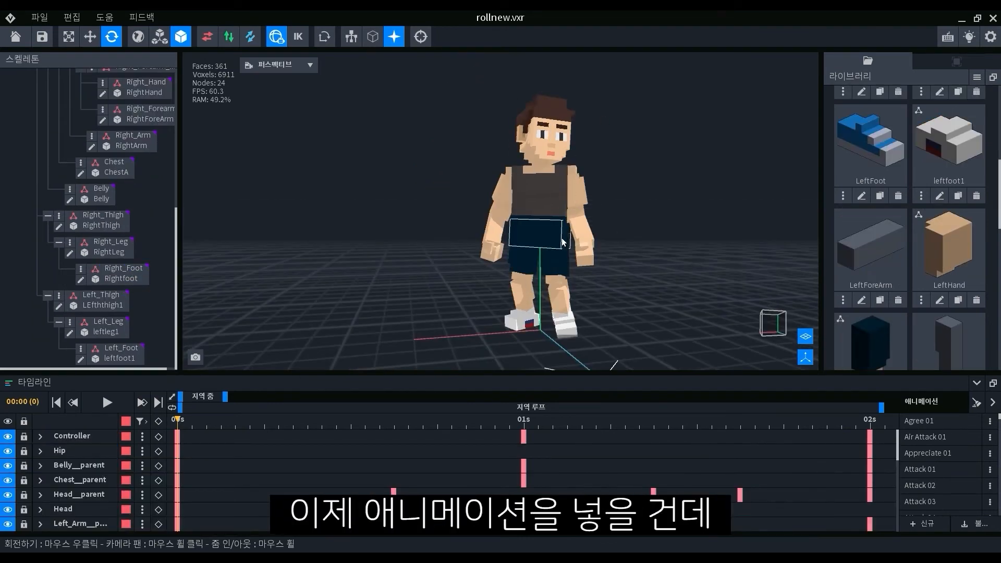
Step: Browse the template's animation list and play Agree 01 to examine where differently coloured body parts overlap
right_drag(562, 238, 648, 238)
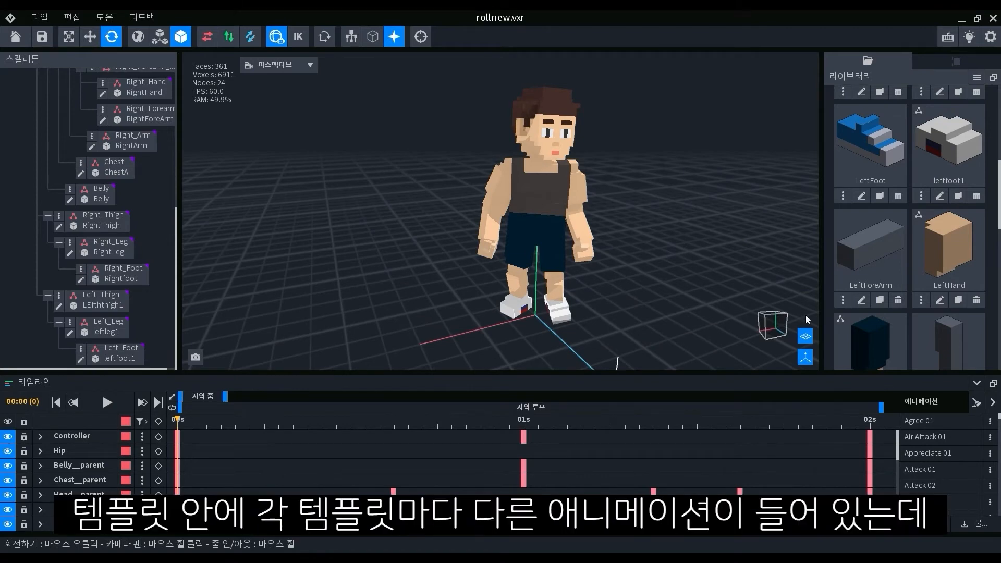
right_drag(647, 264, 629, 258)
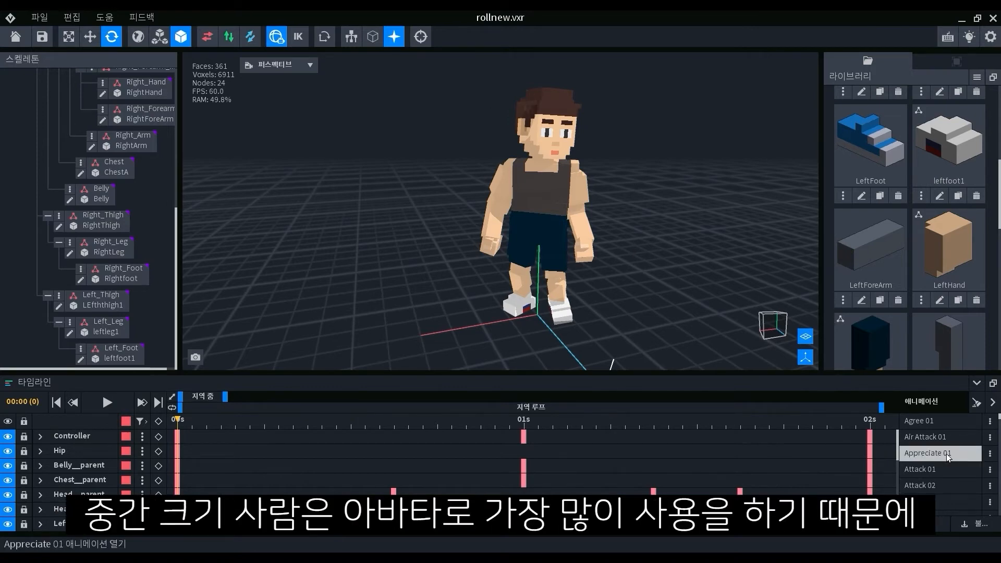
scroll(938, 427, down, 2)
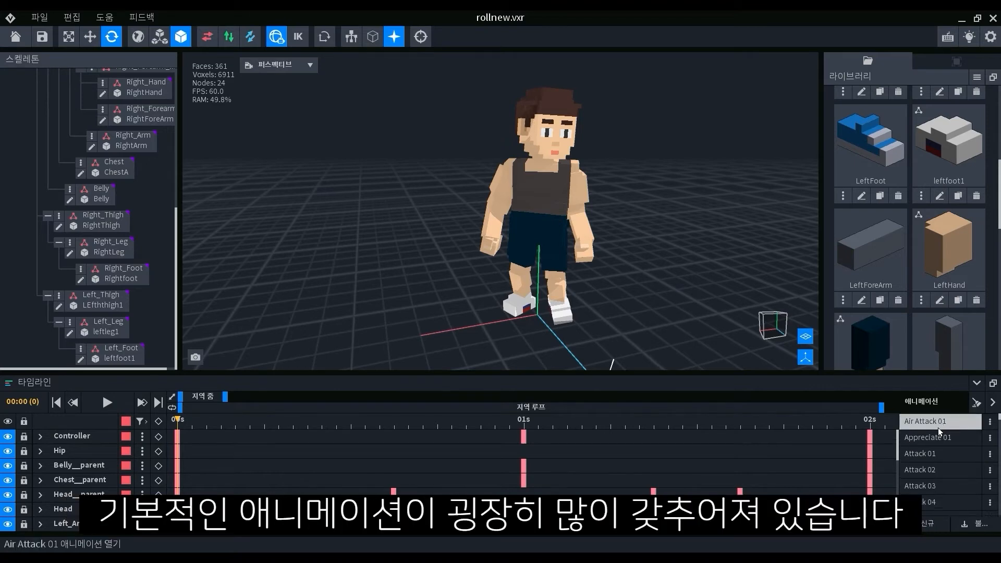
scroll(938, 432, down, 4)
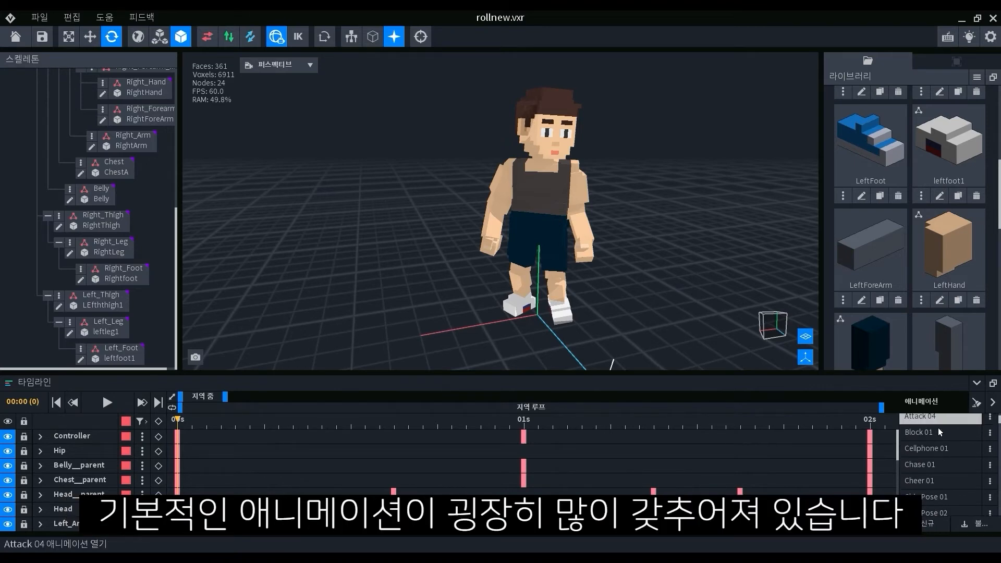
scroll(938, 429, down, 4)
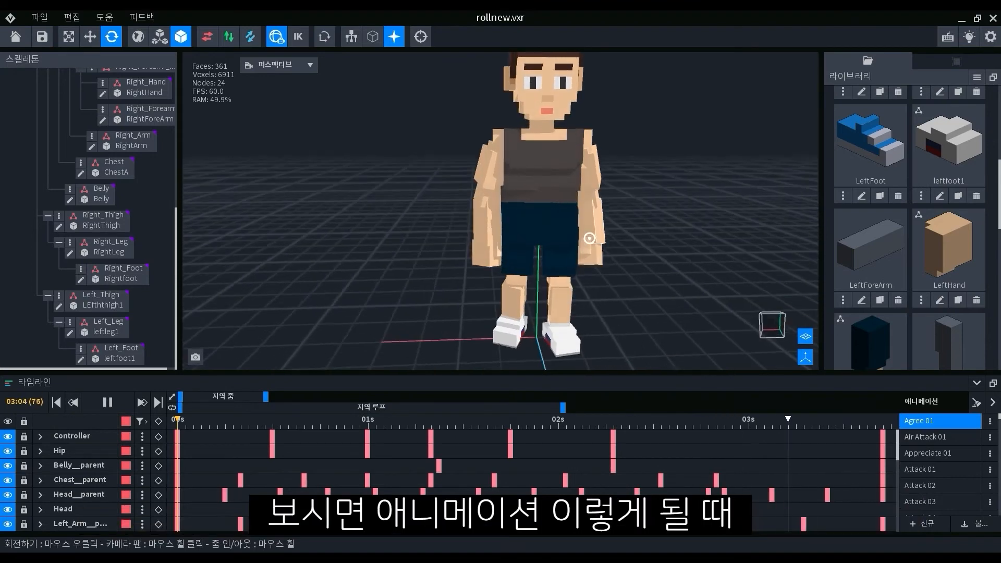
scroll(625, 268, up, 3)
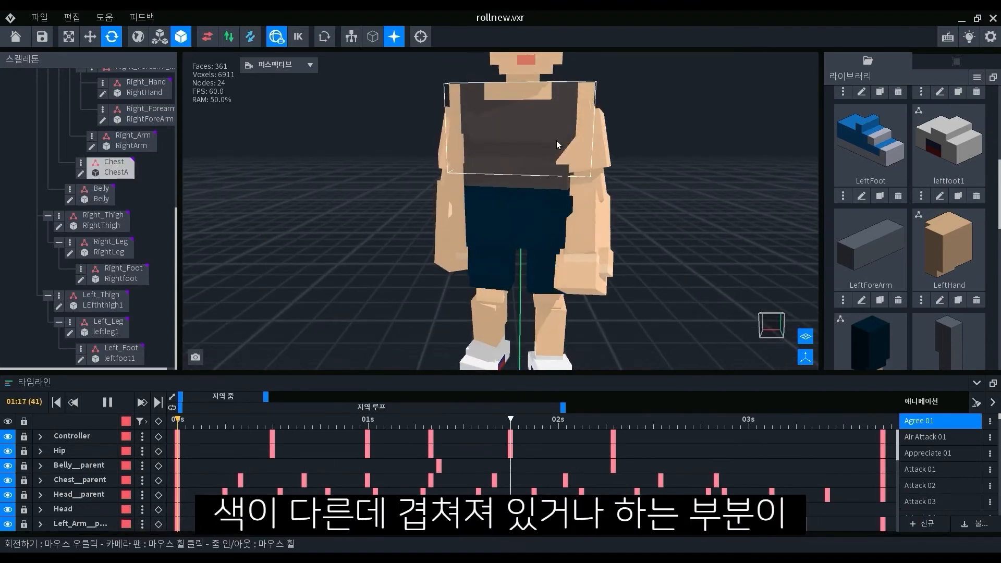
scroll(556, 140, down, 3)
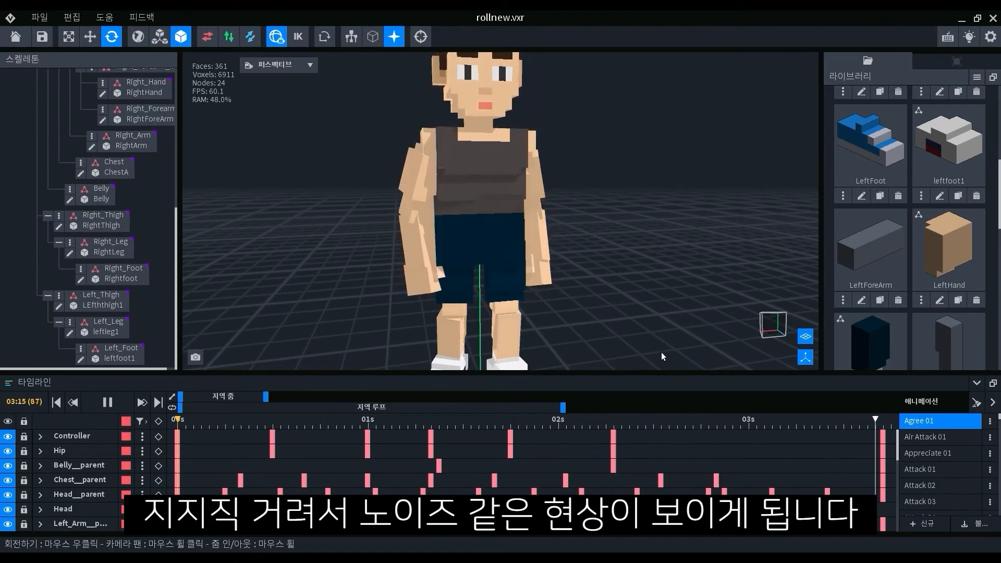
Step: Preview the Air Attack 01 animation, then return to Agree 01 and inspect the right arm at the first frame
click(950, 439)
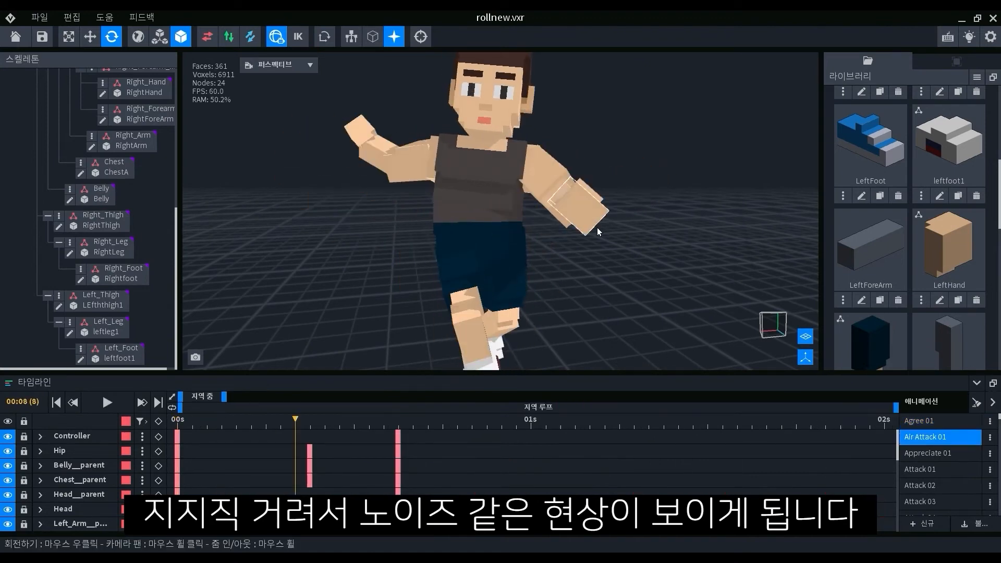
click(934, 421)
click(437, 187)
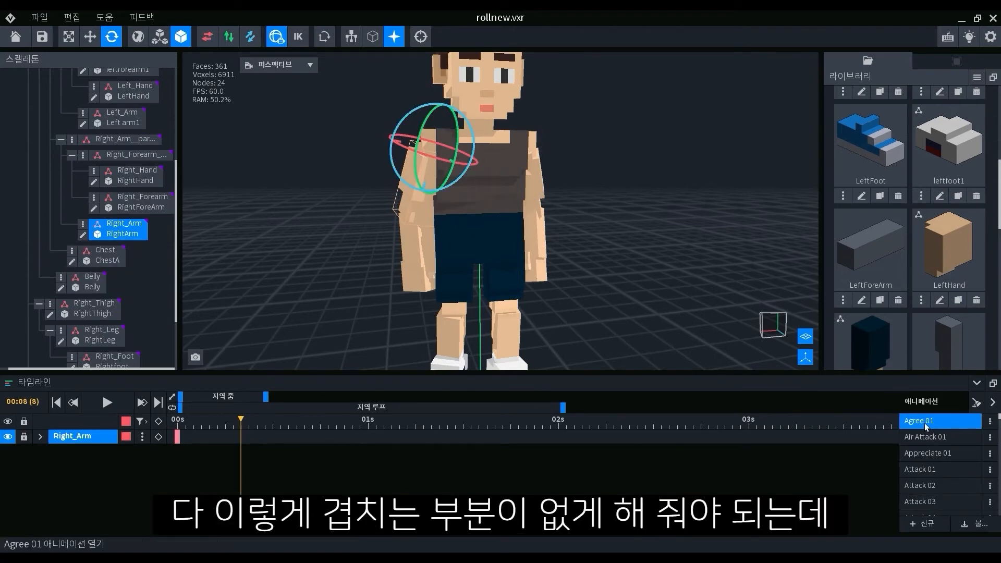
click(191, 422)
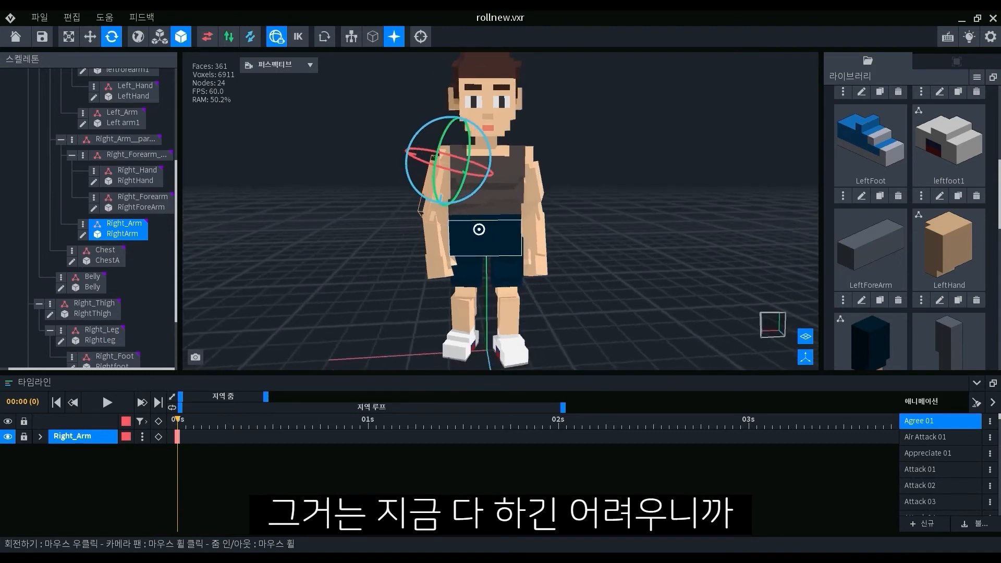
right_drag(514, 271, 514, 271)
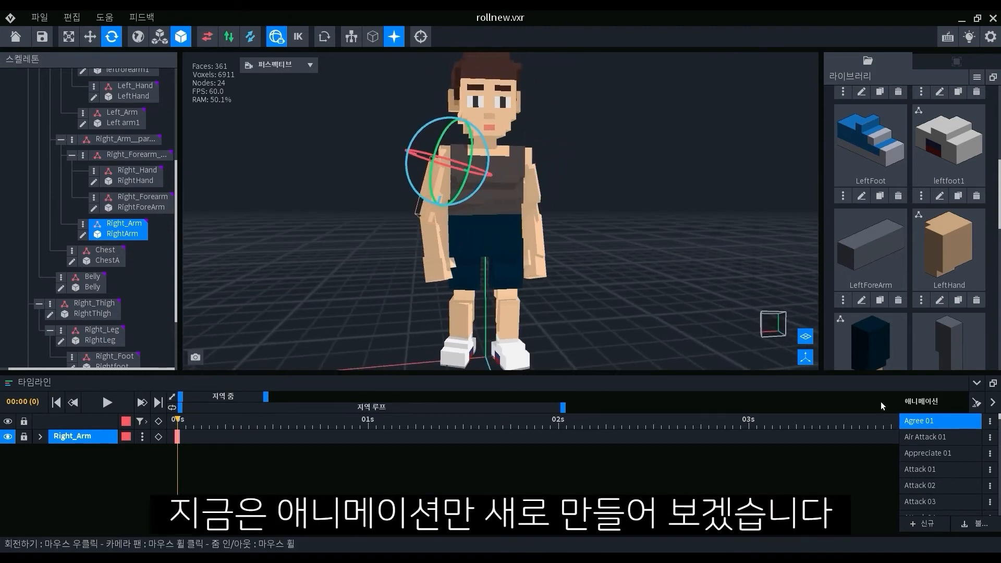
Step: Open the Attack 04 animation from the list and play it
scroll(957, 473, down, 2)
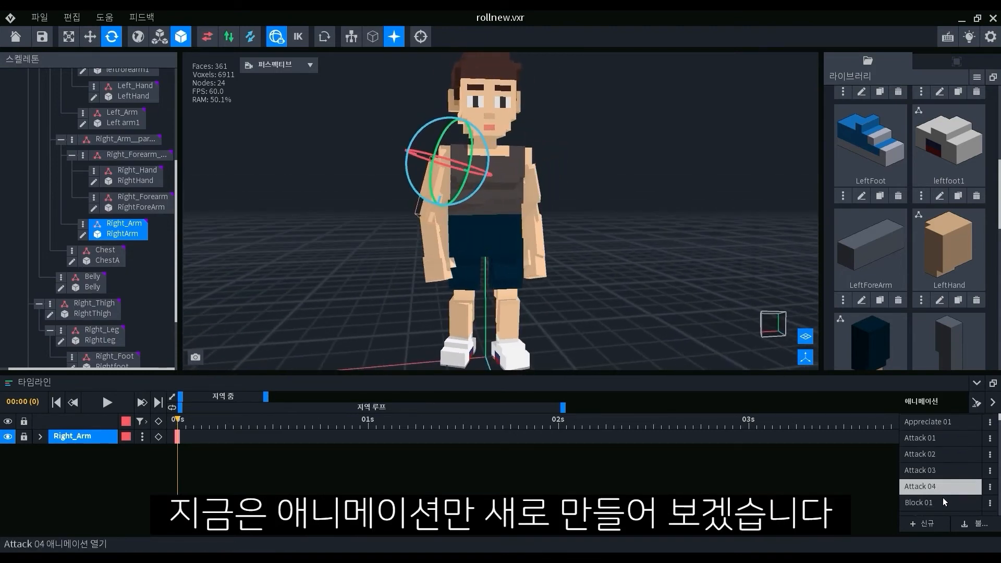
click(943, 492)
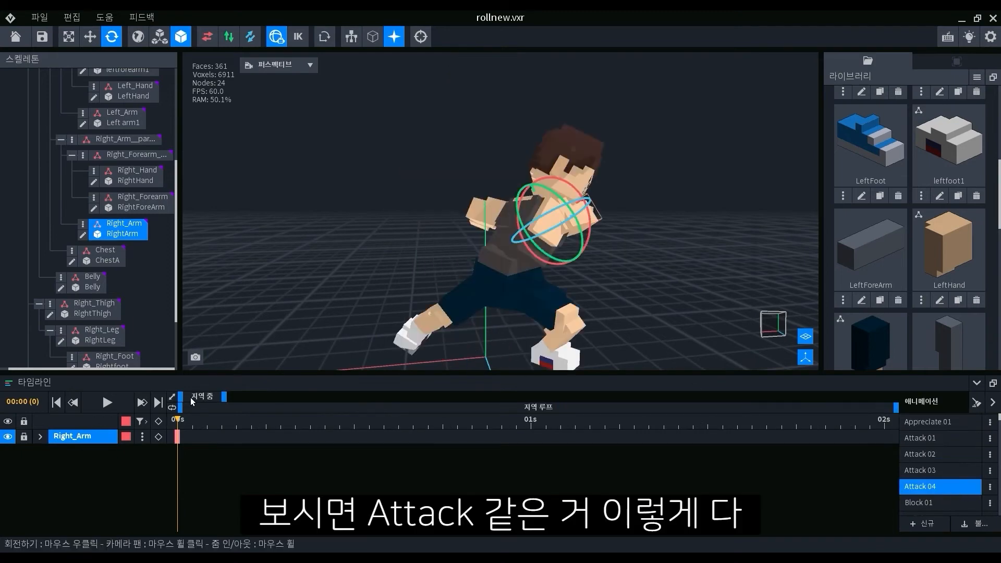
click(95, 406)
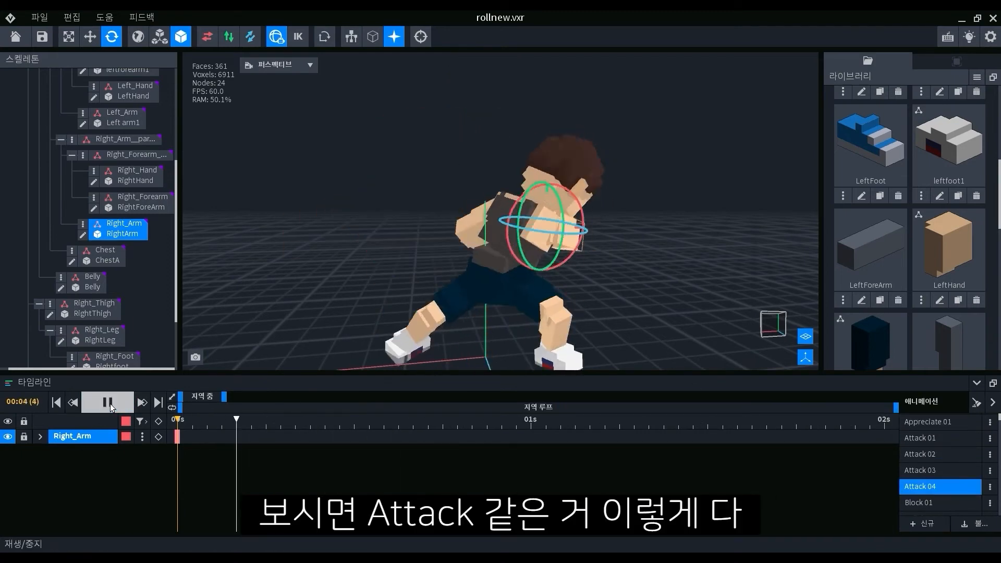
Step: Stop the Attack 04 playback, preview the Block 01 animation, and reopen Agree 01
click(107, 402)
scroll(942, 469, down, 1)
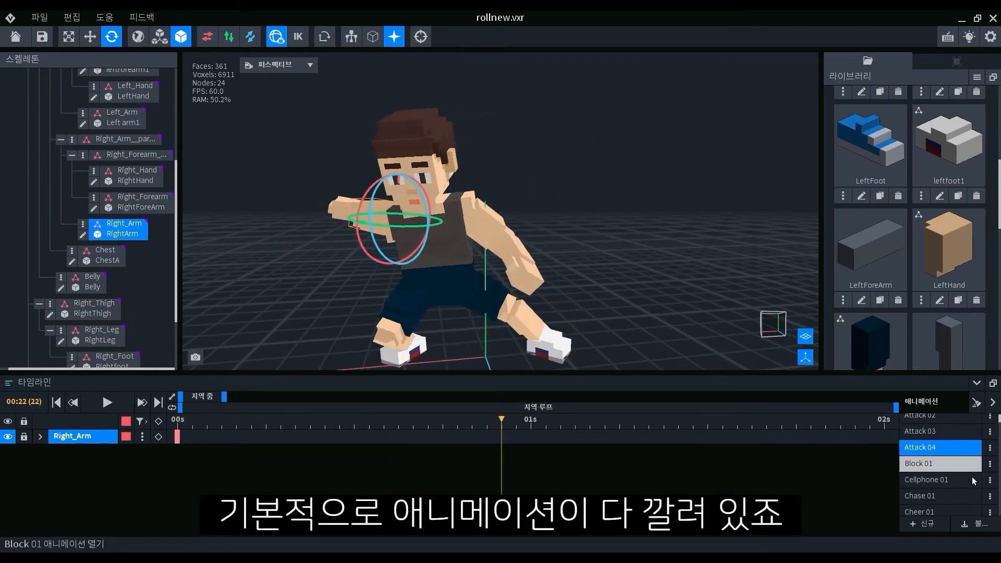
click(956, 472)
click(110, 406)
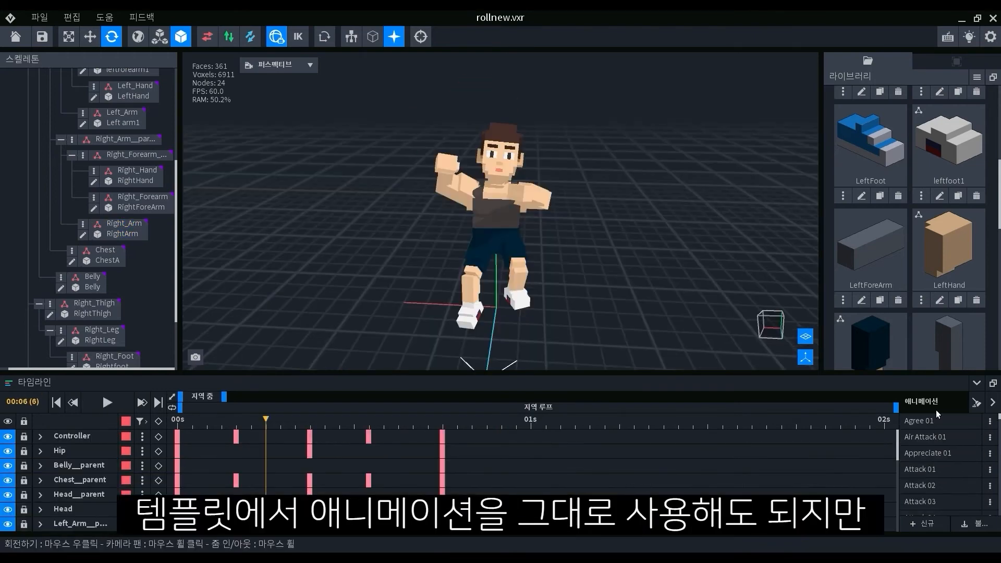
click(935, 422)
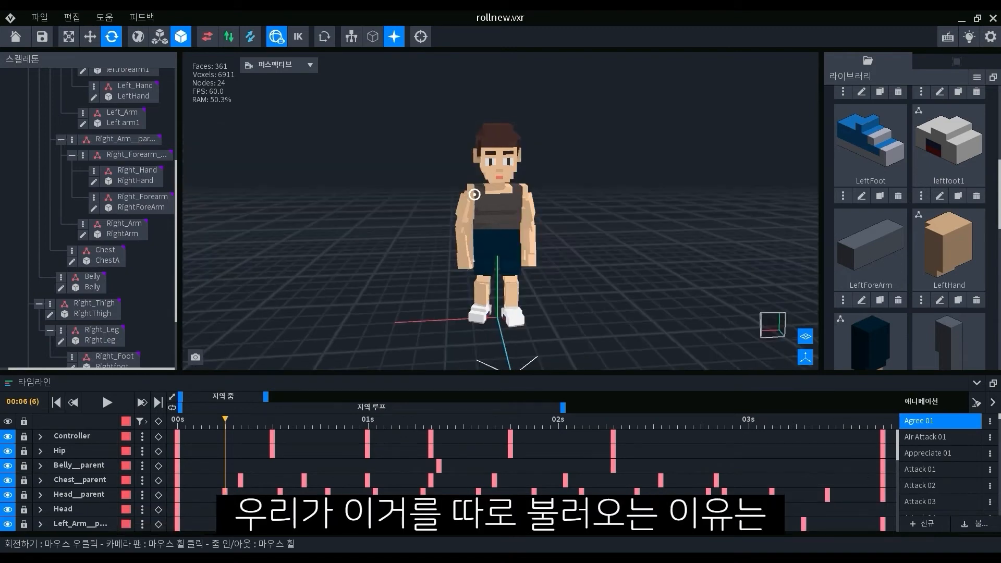
right_drag(474, 195, 603, 293)
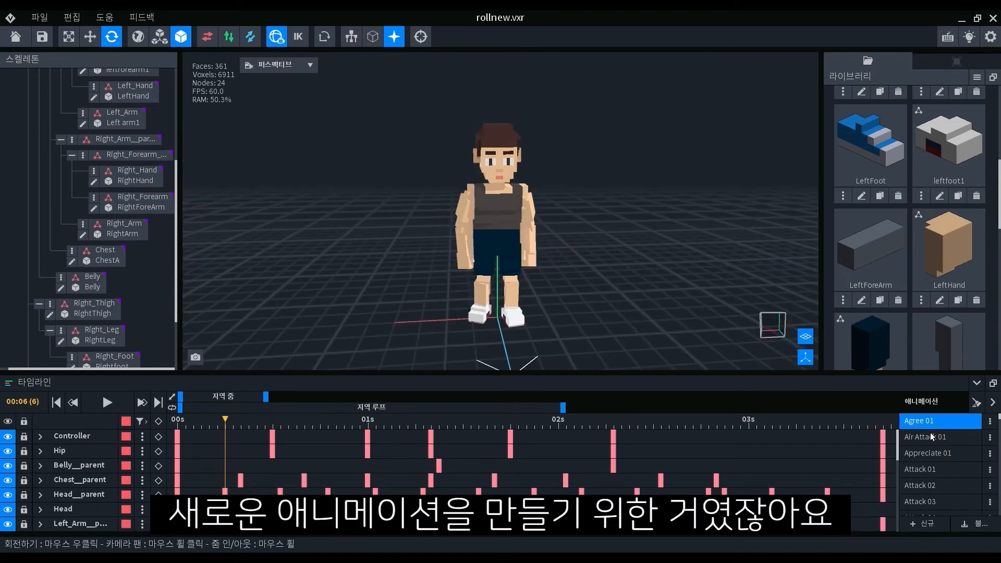
Step: Create a new animation named New 01
click(945, 532)
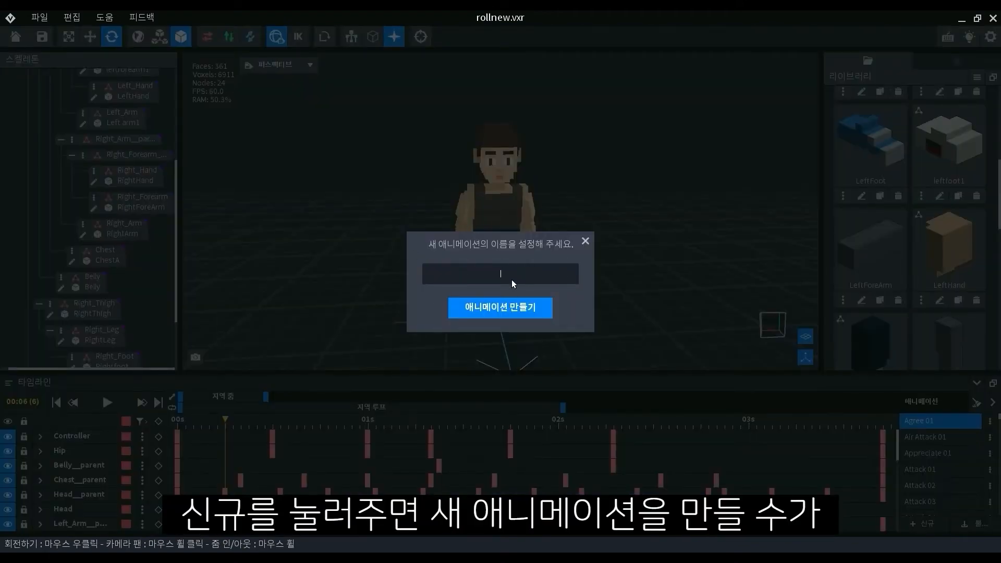
text(New)
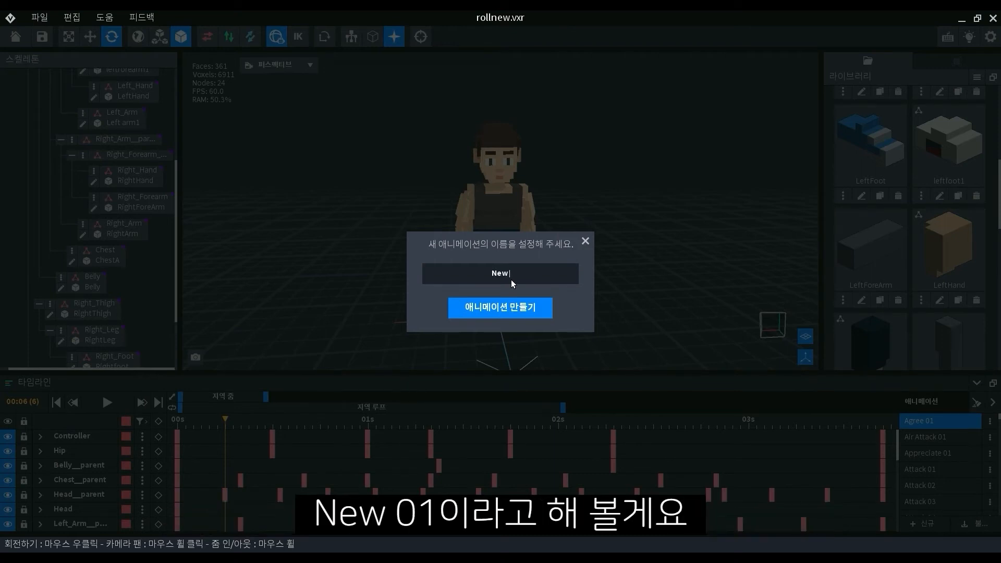
text( 01)
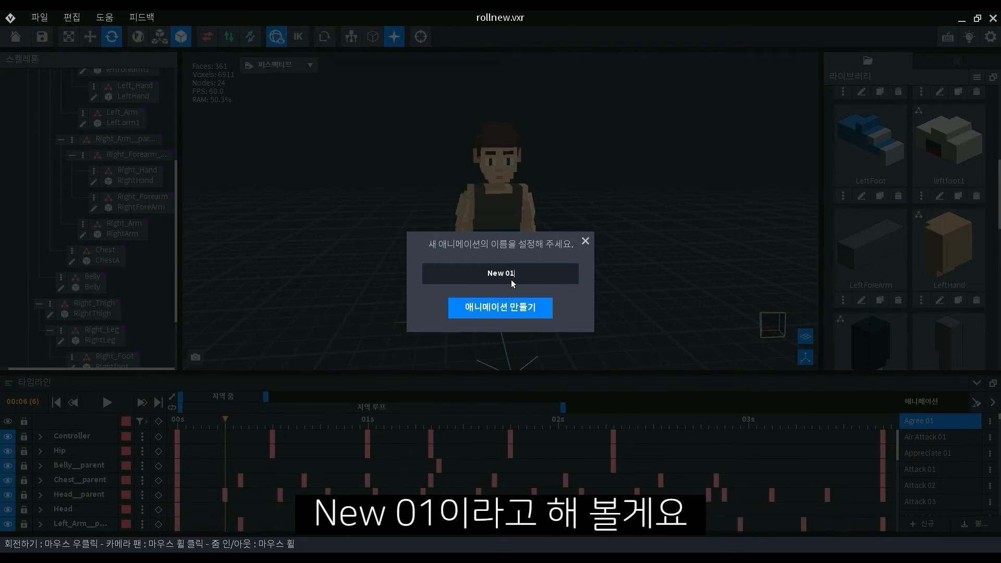
click(518, 316)
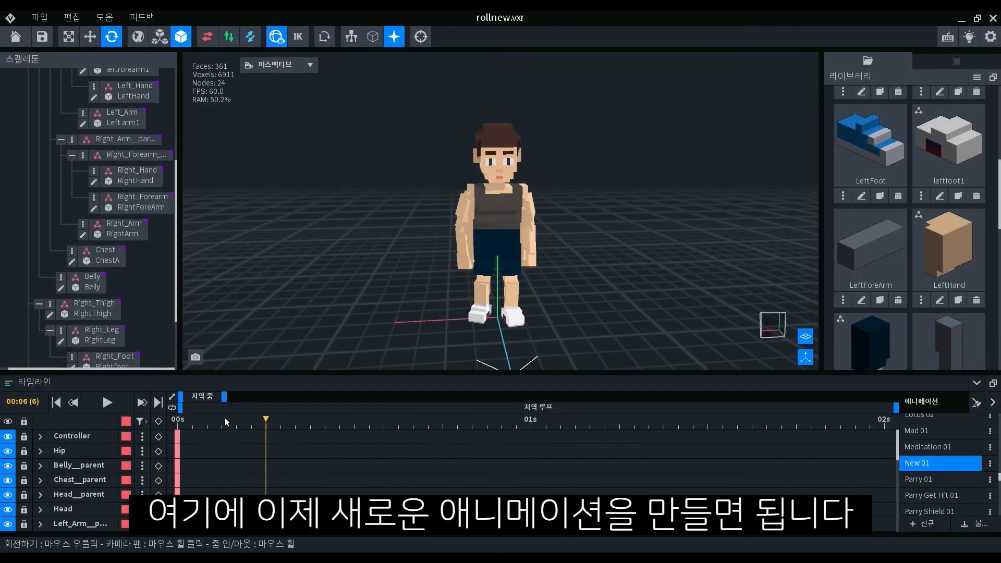
Step: Move the playhead to the first frame and adjust the timeline's zoom range to span about 2.5 seconds
drag(240, 421, 207, 421)
drag(207, 422, 178, 421)
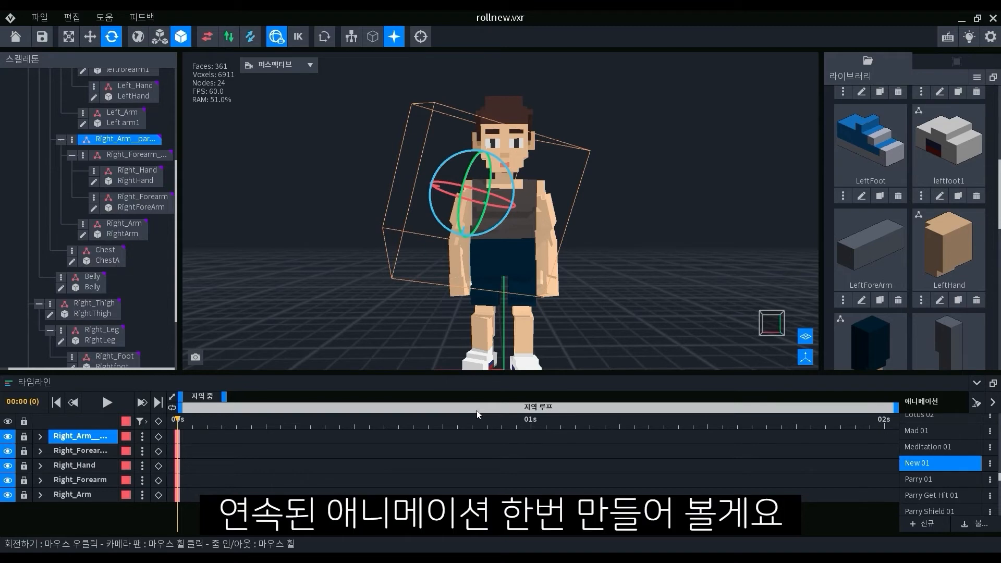
drag(224, 396, 465, 395)
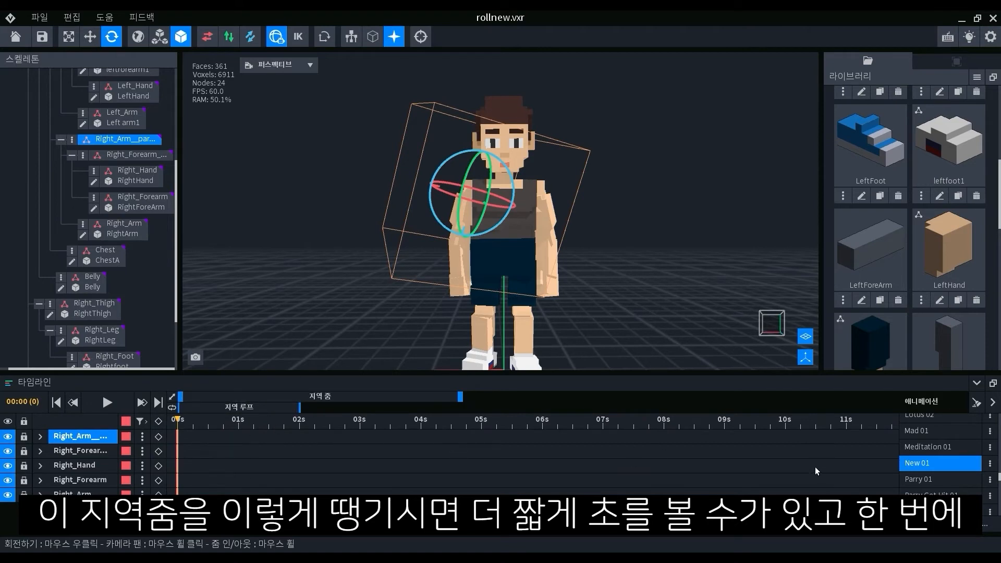
drag(468, 402, 246, 402)
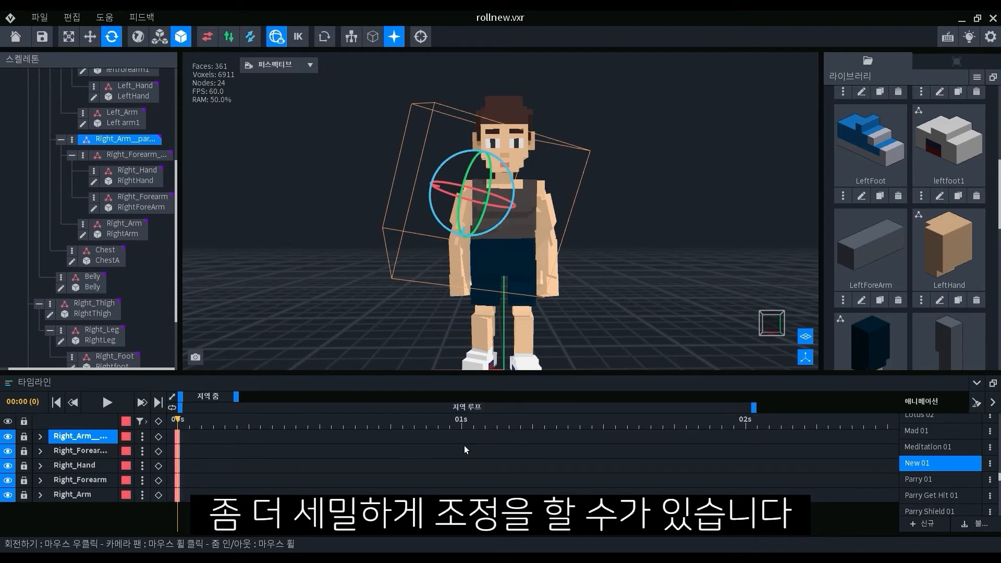
scroll(522, 273, down, 3)
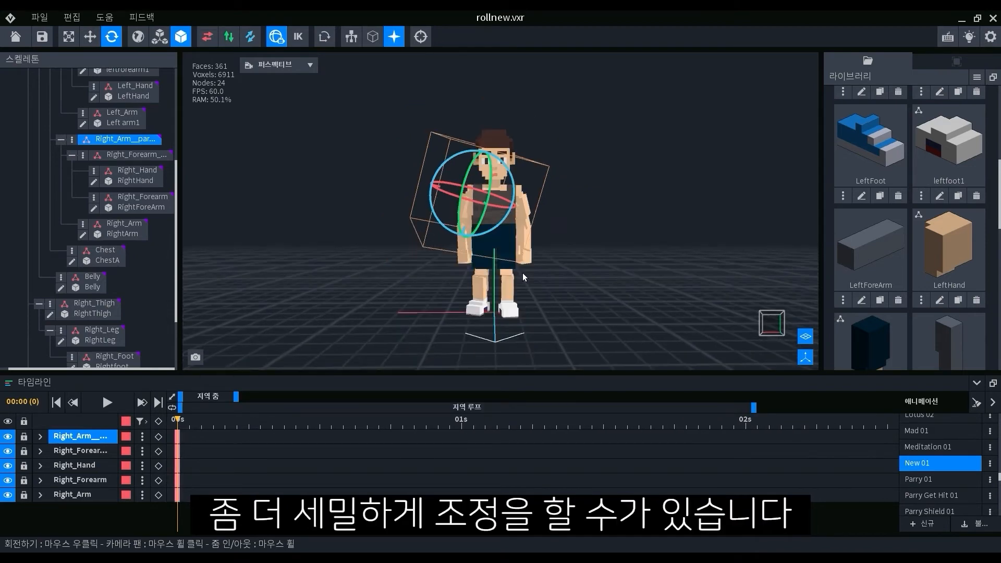
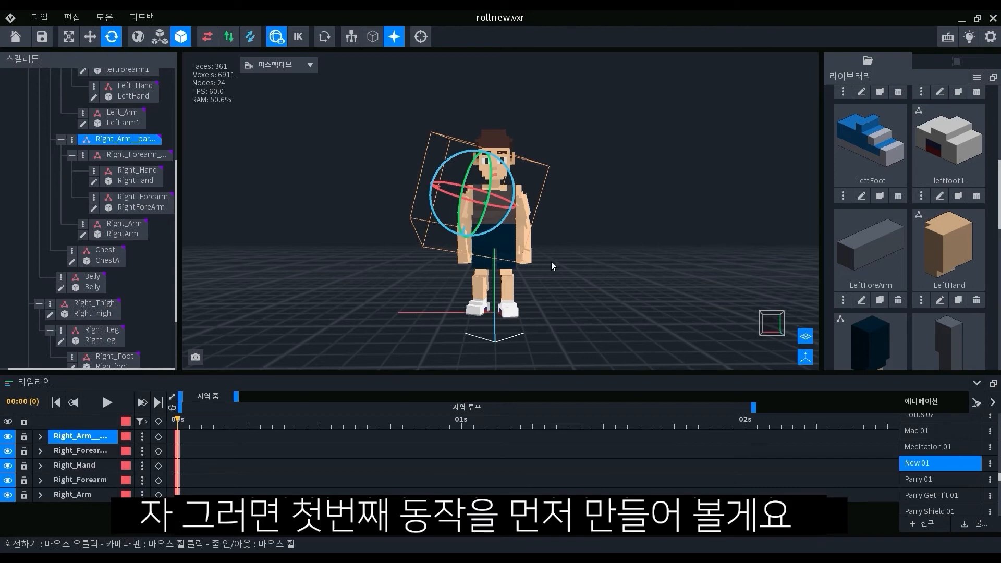
Step: Examine from the side how the character's Chest and Belly parts sit beneath their parent groups in the skeleton tree
right_drag(552, 262, 492, 289)
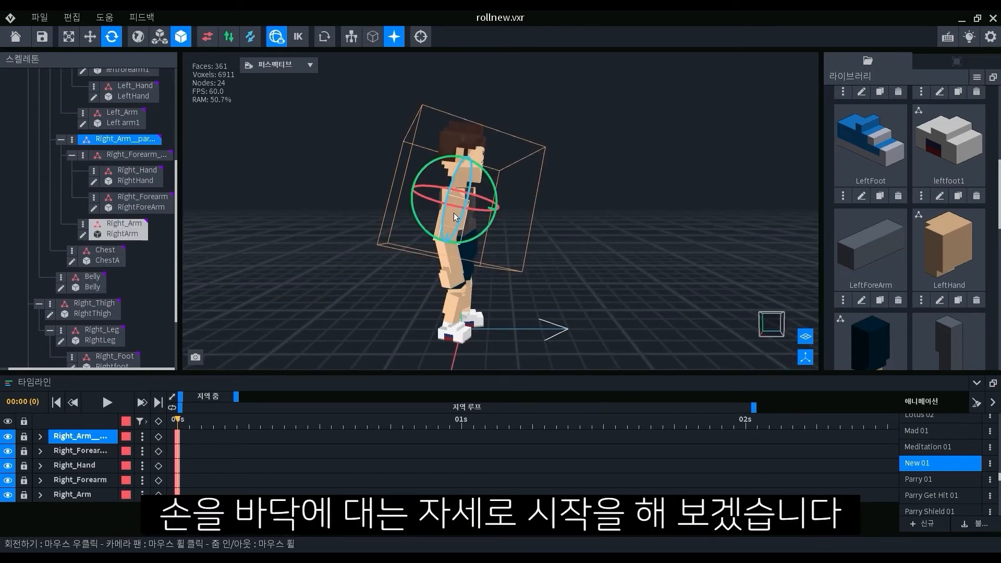
click(566, 334)
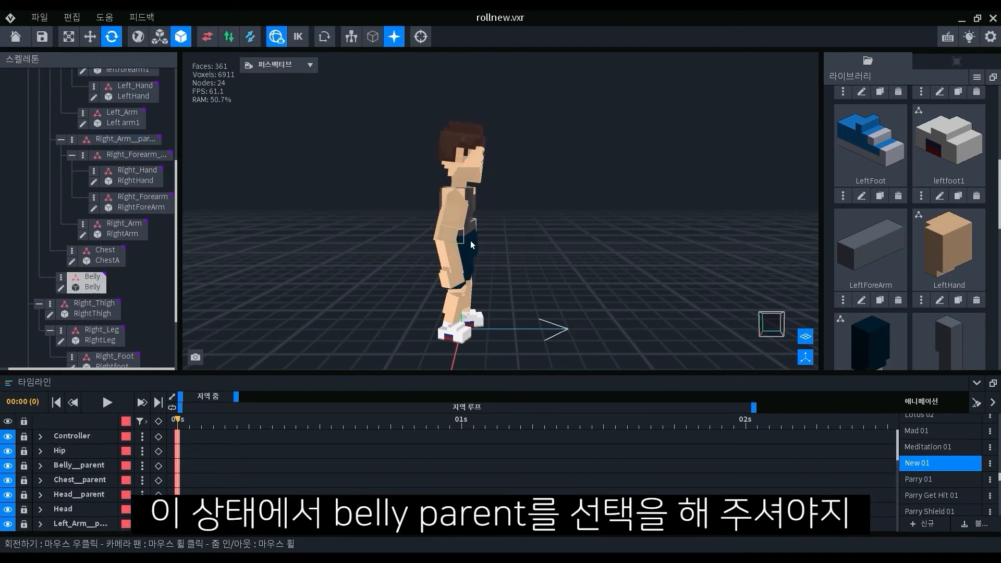
click(468, 246)
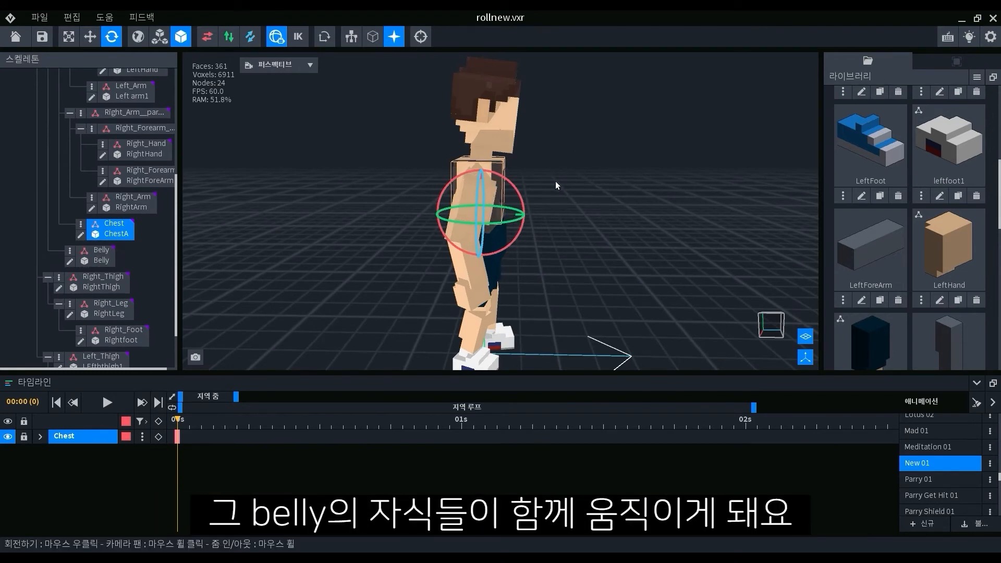
scroll(99, 225, up, 6)
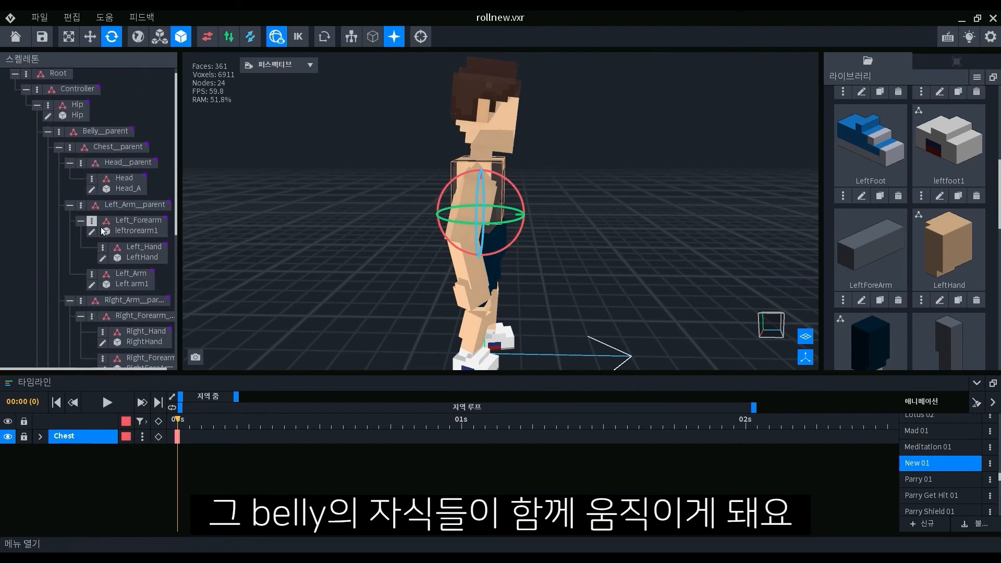
click(709, 251)
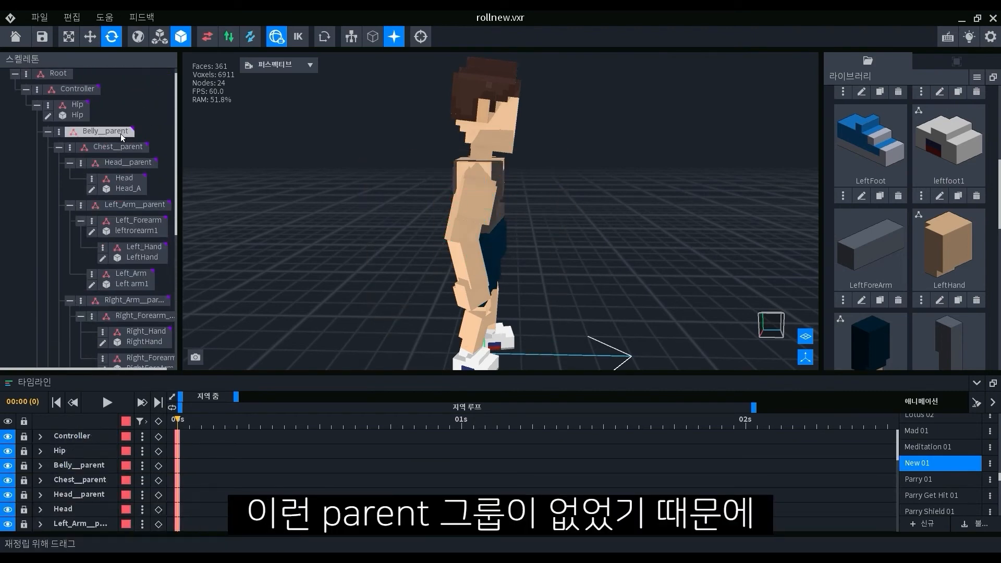
click(491, 230)
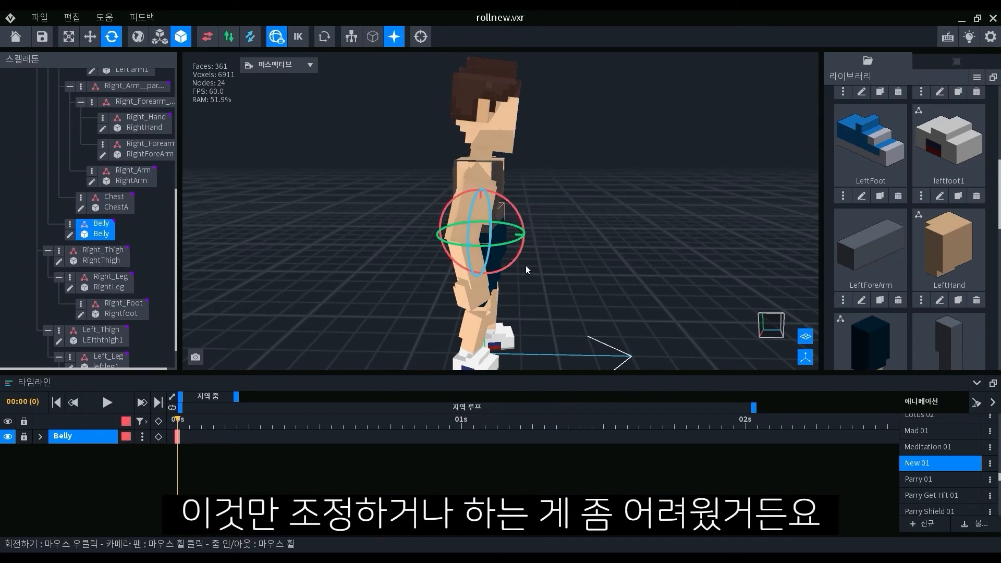
click(111, 232)
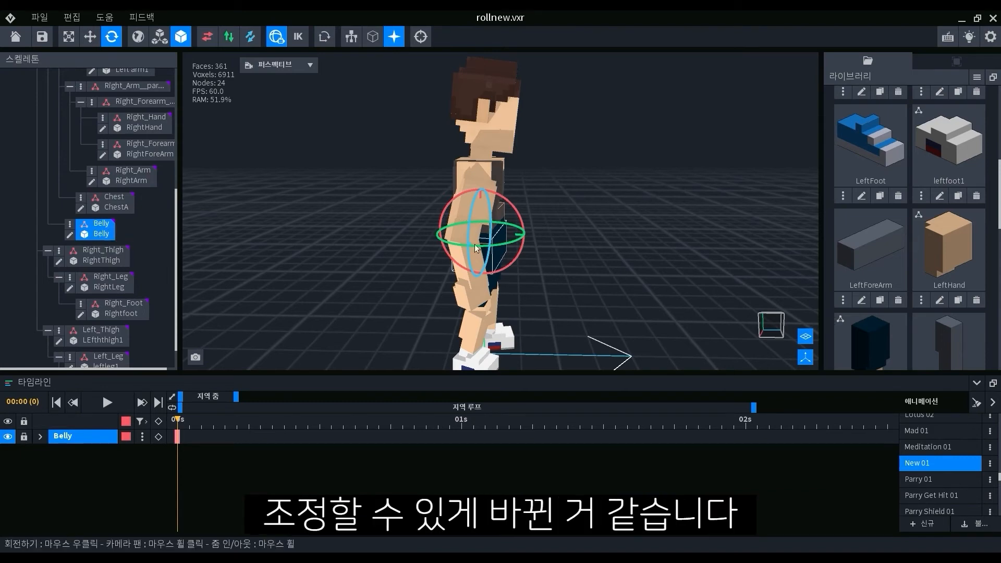
scroll(112, 240, up, 5)
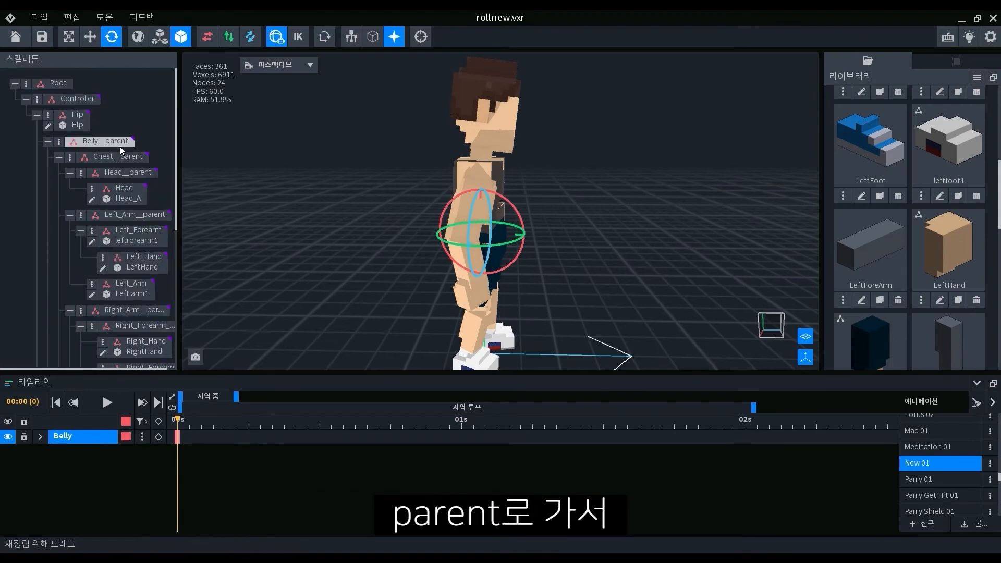
Step: Rotate the Belly__parent group forward at the first frame so the whole upper body bends down past horizontal
click(120, 146)
drag(524, 237, 563, 336)
right_drag(480, 256, 522, 334)
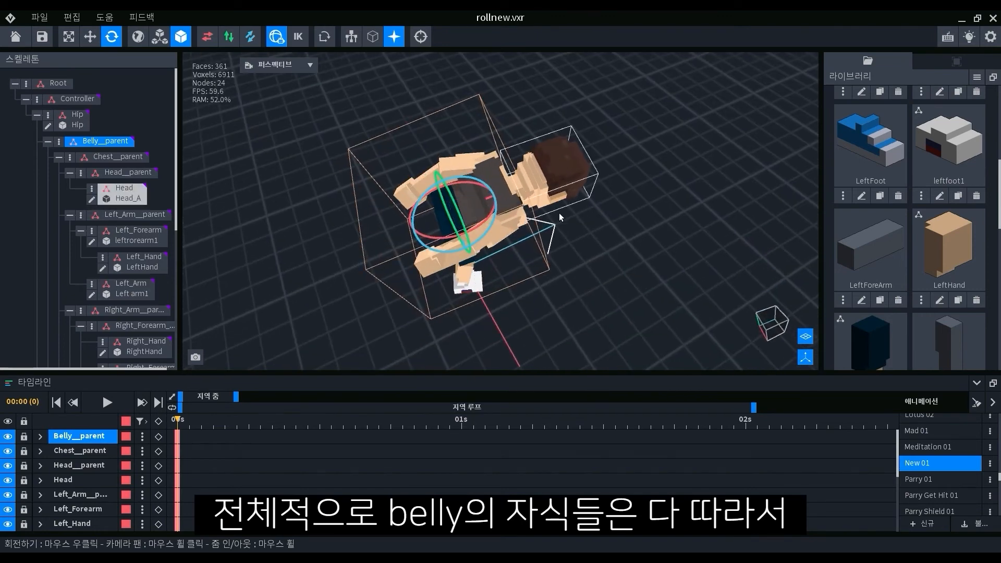
right_drag(526, 162, 504, 245)
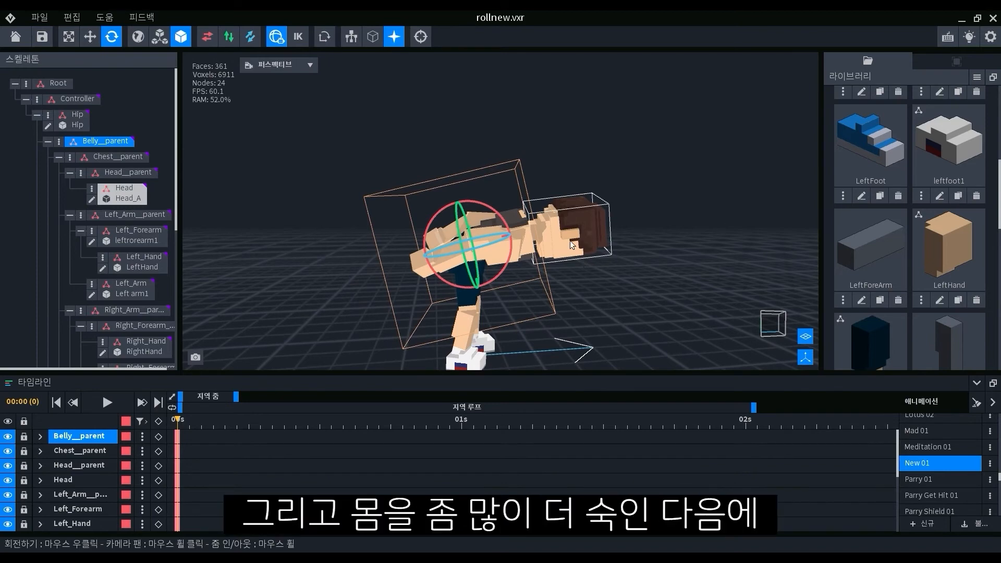
drag(528, 261, 518, 290)
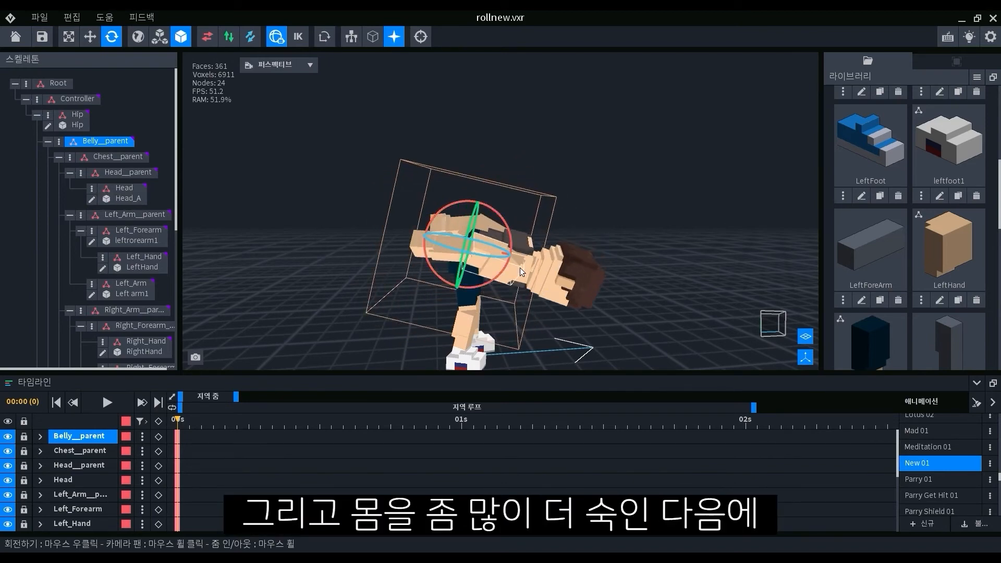
Step: Rotate the head slightly upward relative to the bent torso
click(579, 281)
mouse_move(577, 244)
mouse_down()
mouse_move(562, 226)
mouse_move(571, 240)
mouse_up()
scroll(574, 243, down, 2)
middle_drag(611, 276, 559, 261)
Step: Rotate the Right_Arm__parent group so the whole right arm swings down and forward toward the floor
click(493, 246)
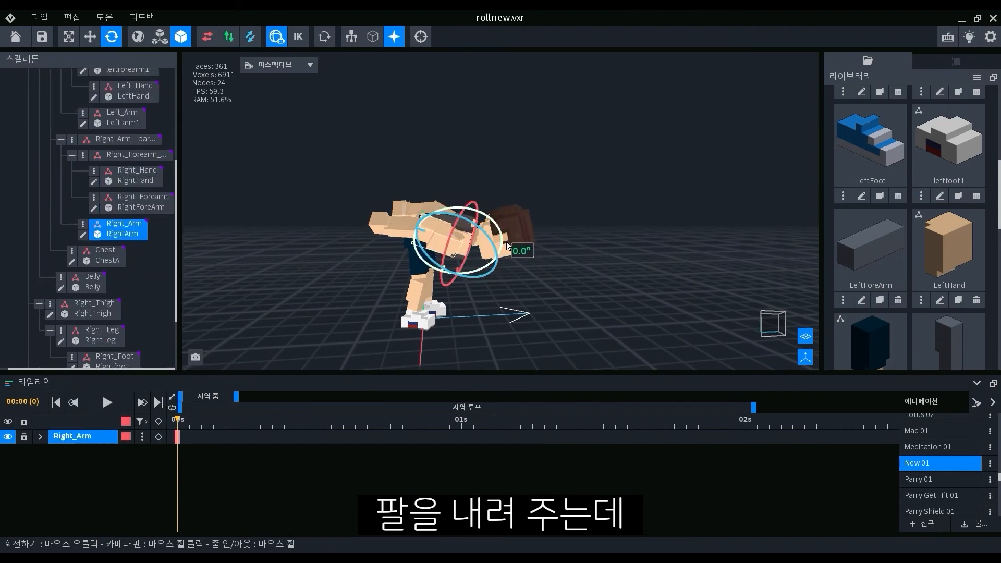
click(124, 139)
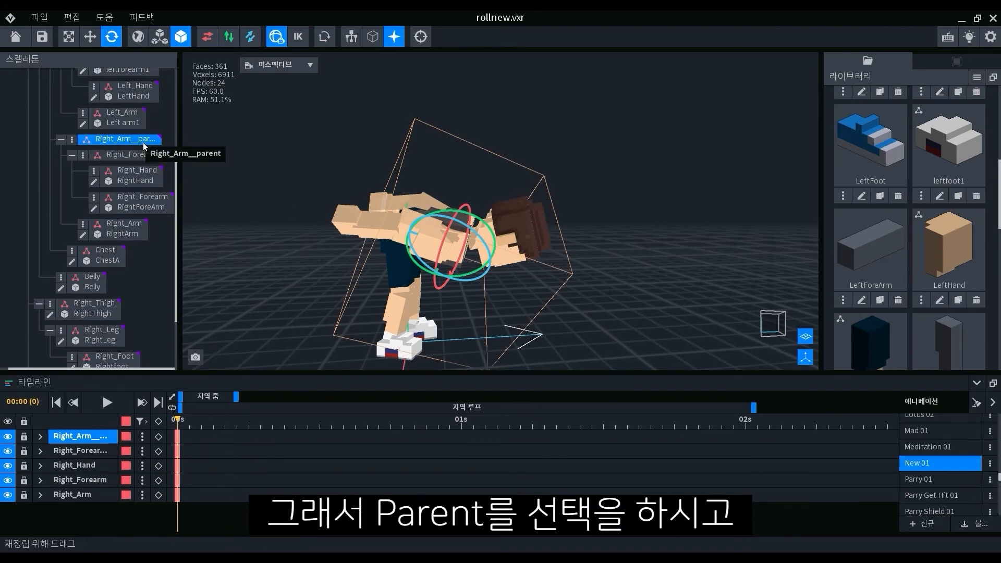
mouse_move(498, 240)
right_down()
mouse_move(493, 233)
mouse_move(495, 252)
right_up()
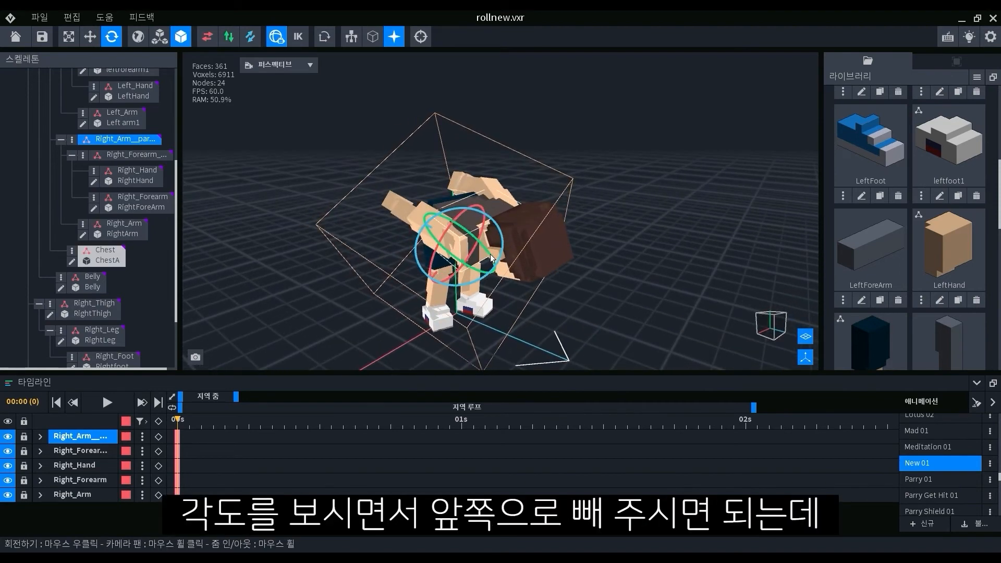
drag(495, 252, 196, 78)
right_drag(491, 262, 499, 269)
drag(499, 268, 492, 293)
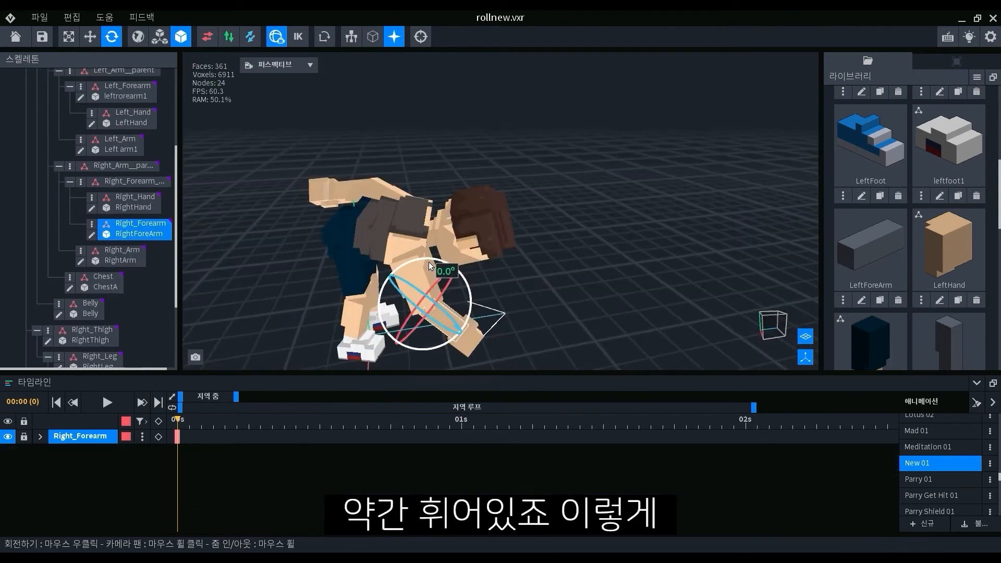
Step: Refine the Right_Arm__parent group's rotation so the right arm reaches toward the floor in front of the feet
click(421, 267)
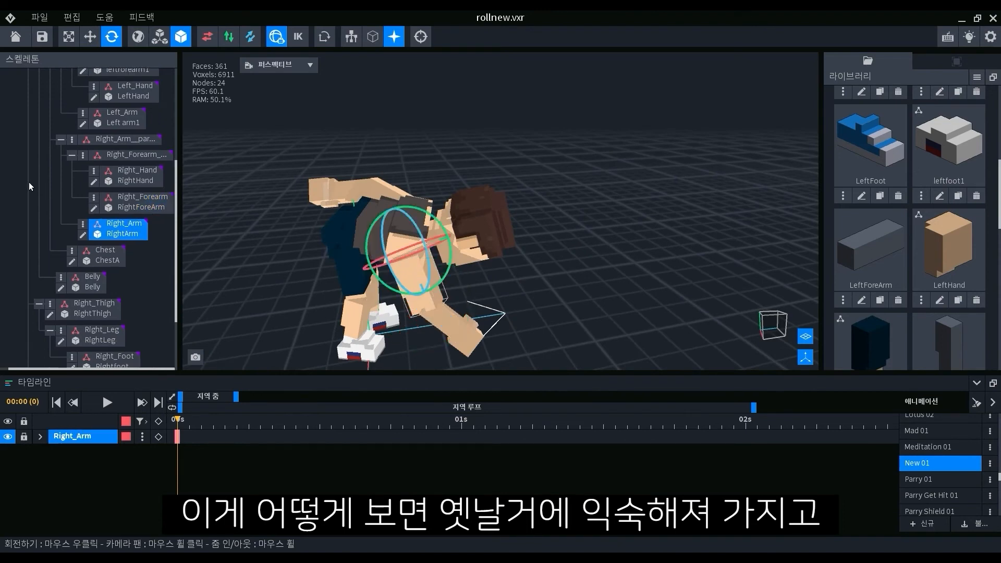
click(117, 140)
drag(451, 261, 457, 277)
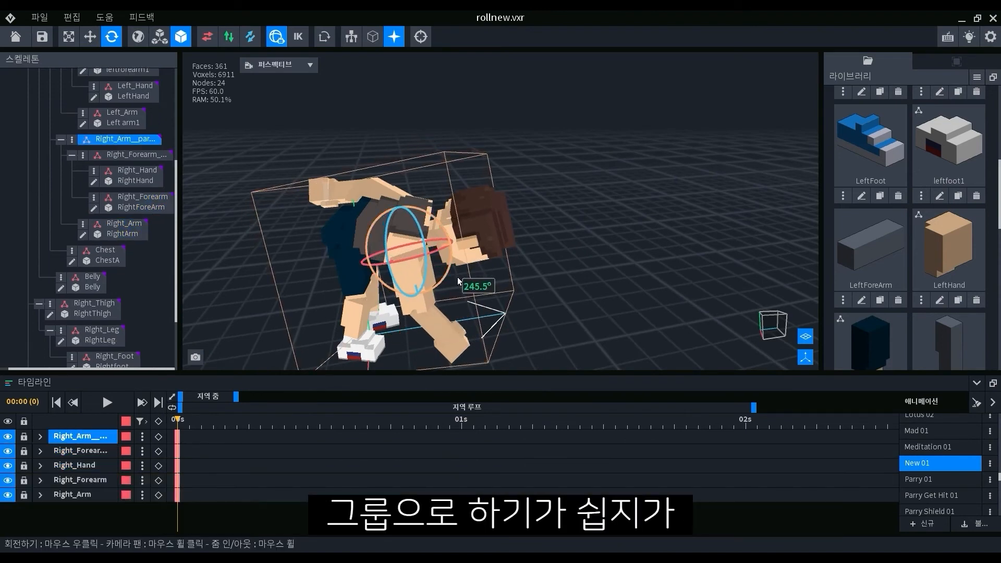
drag(453, 277, 452, 293)
Step: Rotate the right forearm's parent group about 20.5° so the forearm and hand point down to the floor
click(439, 321)
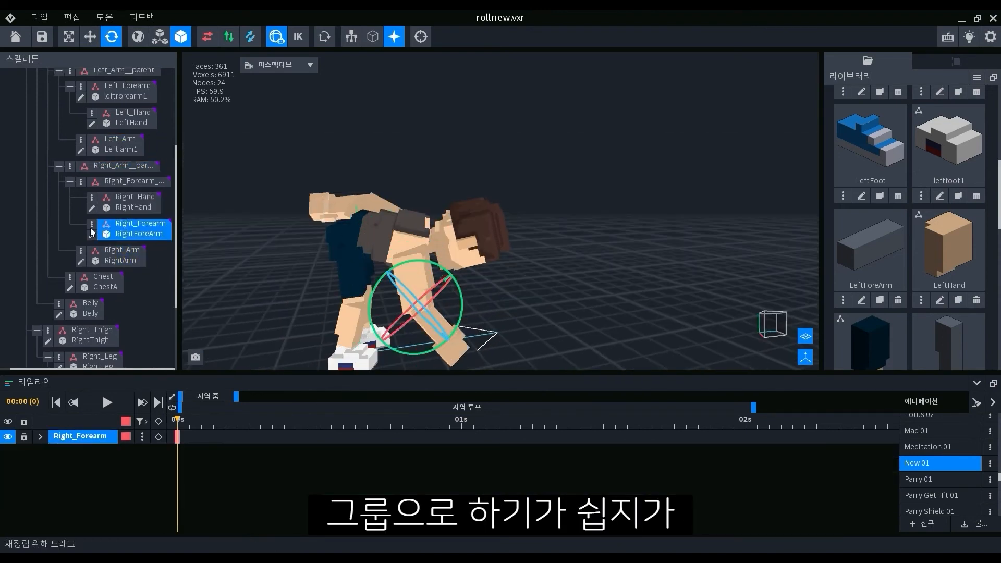
click(147, 187)
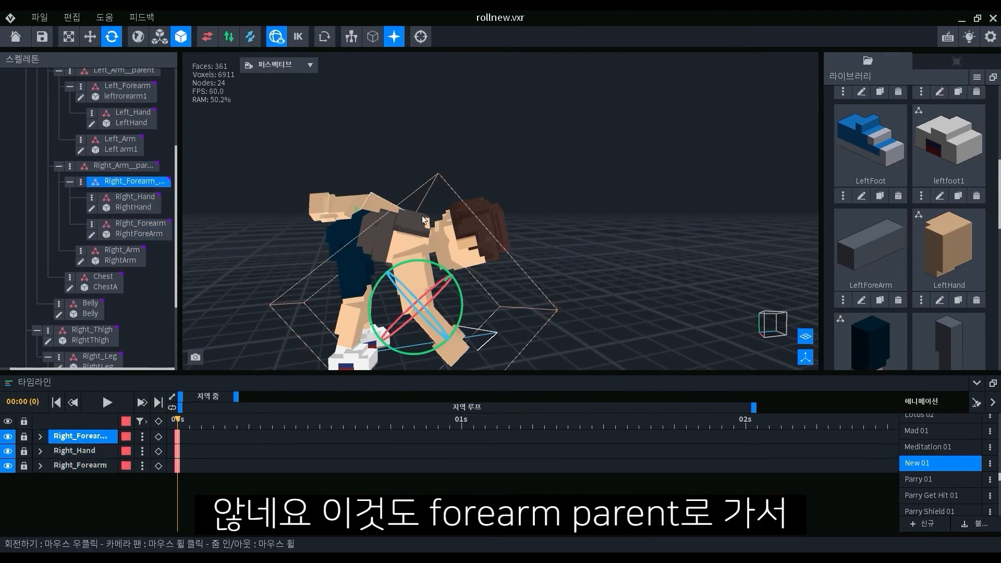
drag(467, 302, 465, 322)
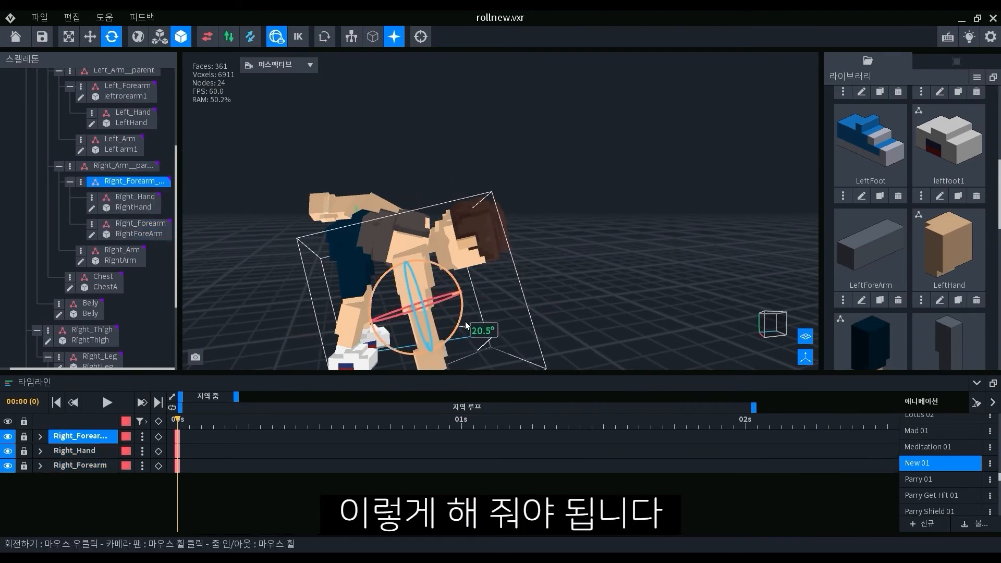
Step: Nudge the right arm slightly further forward, using the Right_Arm__parent group instead of the upper arm alone
scroll(463, 324, down, 3)
middle_drag(463, 325, 428, 251)
click(421, 243)
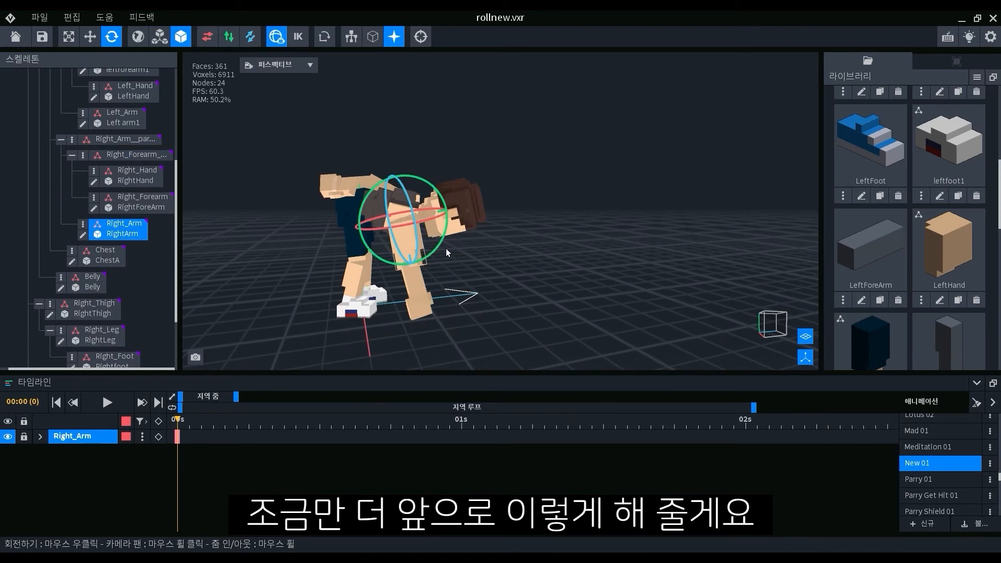
drag(446, 246, 446, 236)
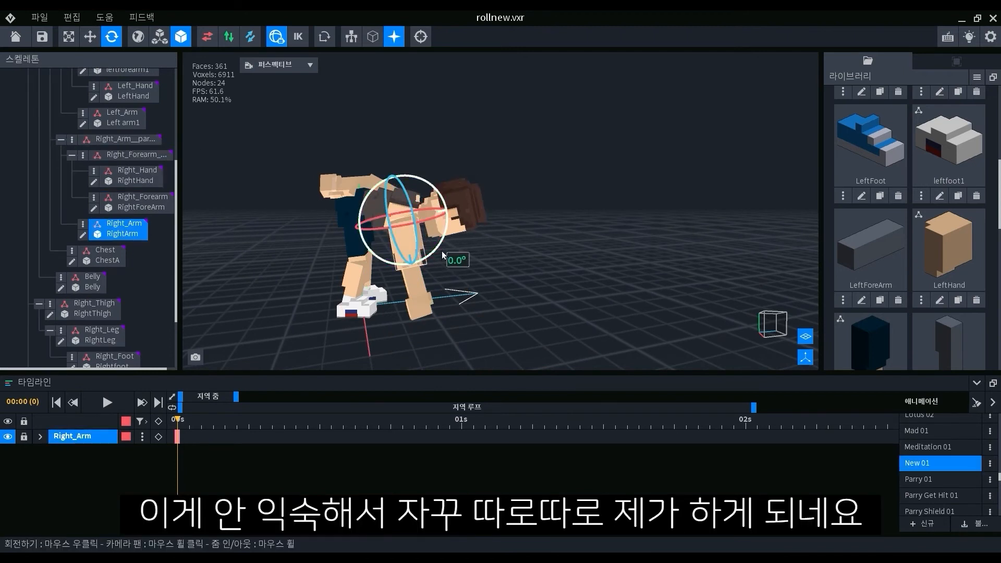
click(101, 139)
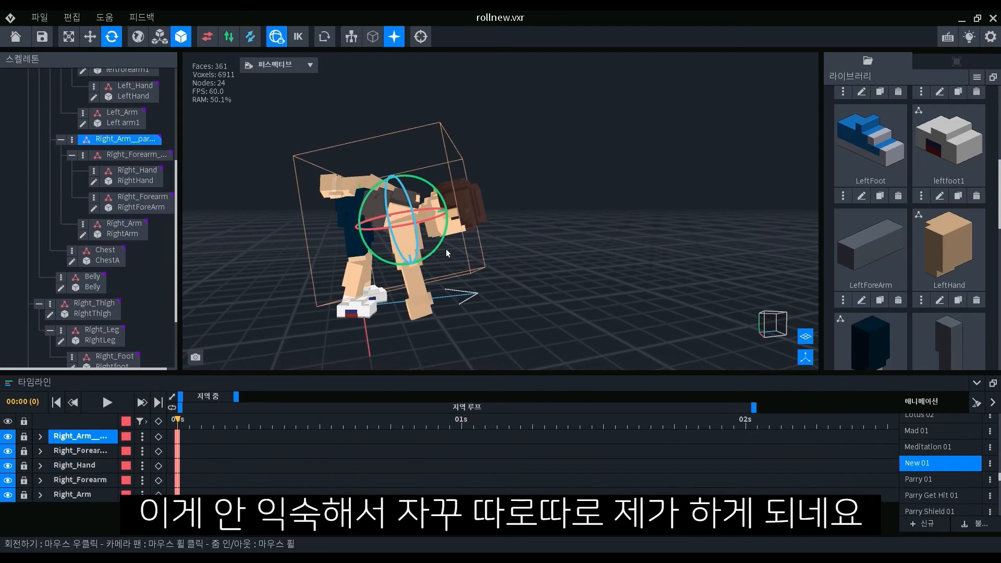
Step: Rotate the Left_Arm__parent group so the whole left arm swings down to the floor and angles slightly outward
right_drag(446, 249, 502, 208)
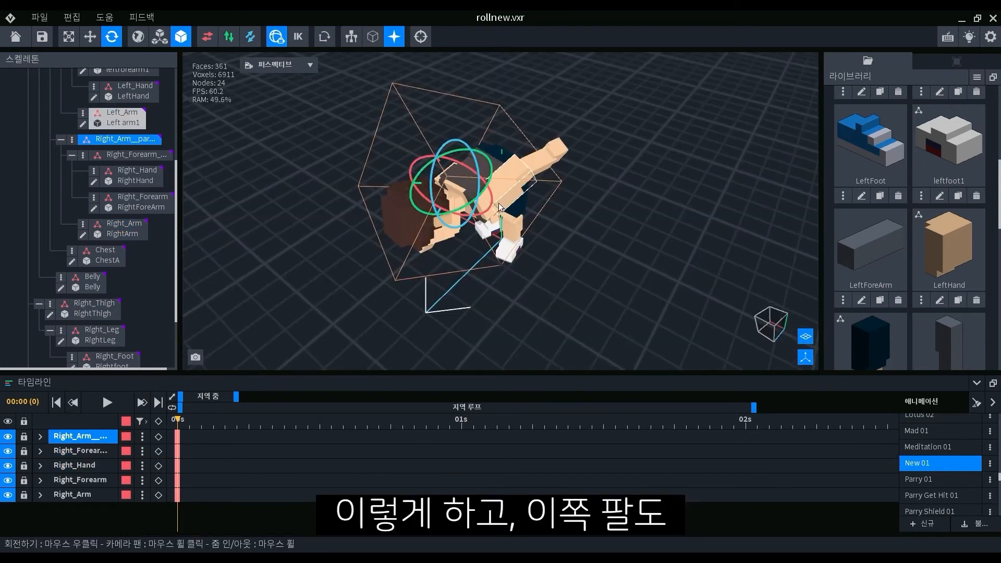
click(491, 211)
scroll(132, 181, up, 3)
click(137, 156)
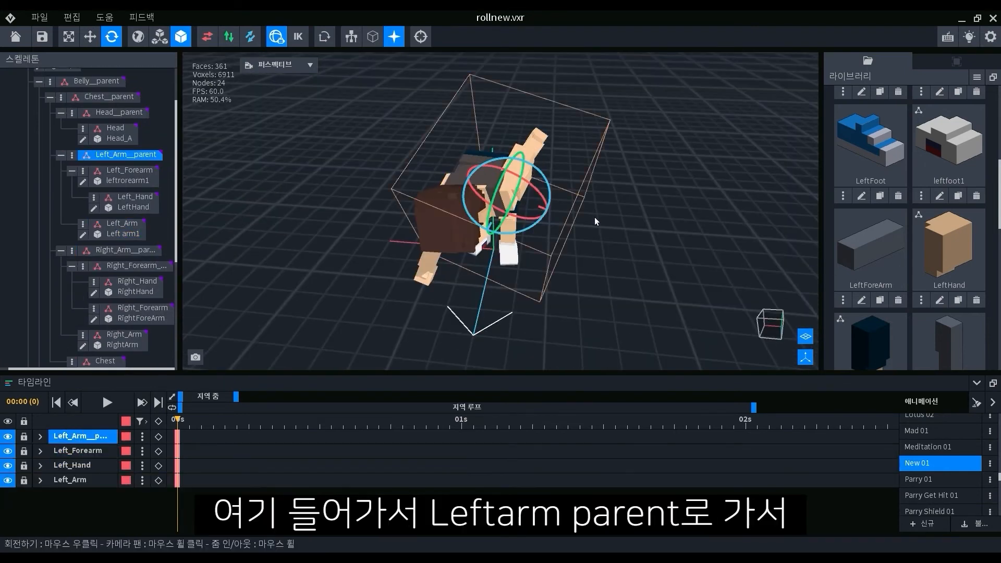
right_drag(510, 228, 559, 192)
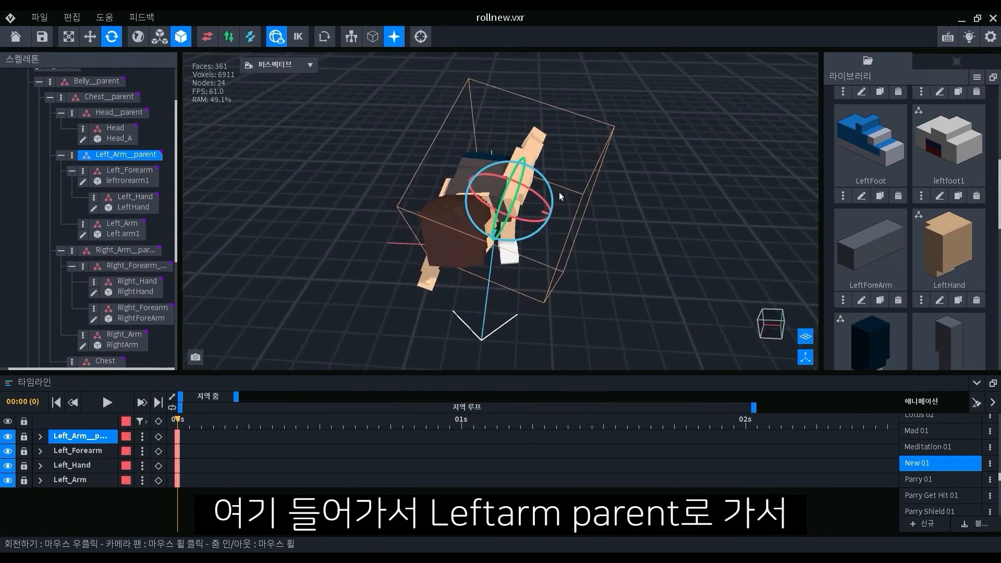
drag(524, 174, 527, 206)
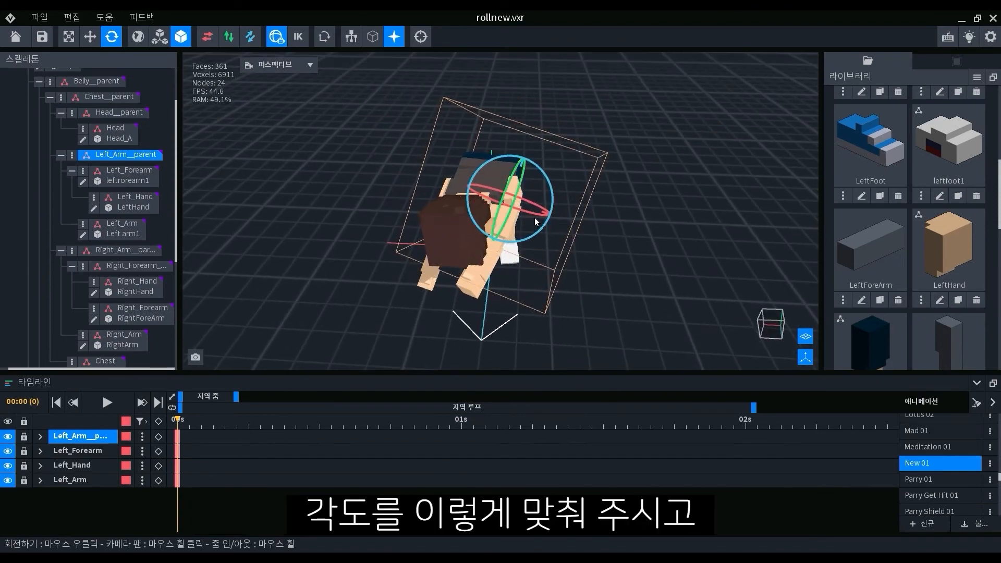
right_drag(534, 218, 580, 211)
drag(563, 192, 566, 158)
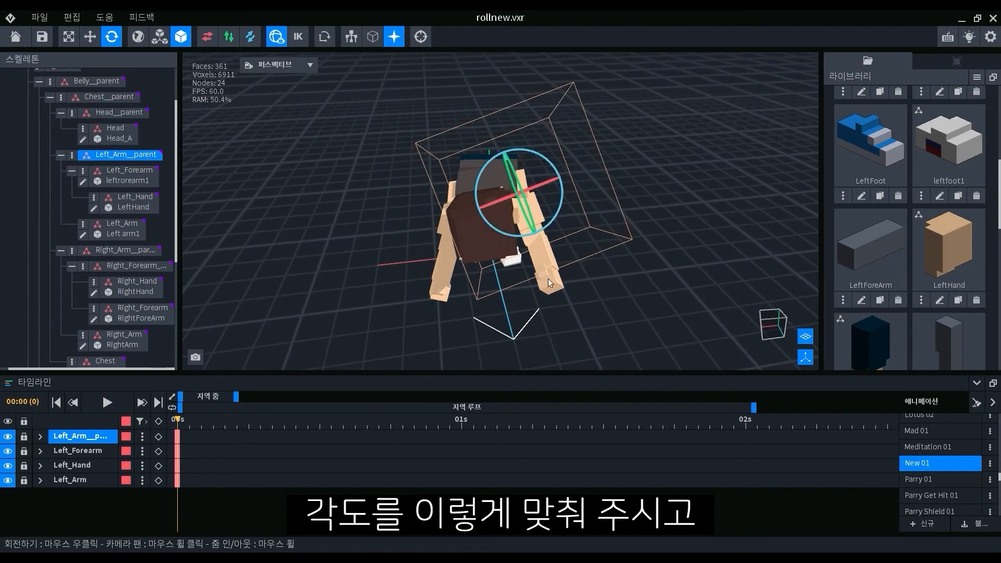
Step: Rotate the left forearm with its attached hand so it points down to the floor in line with the upper arm
right_drag(549, 279, 509, 264)
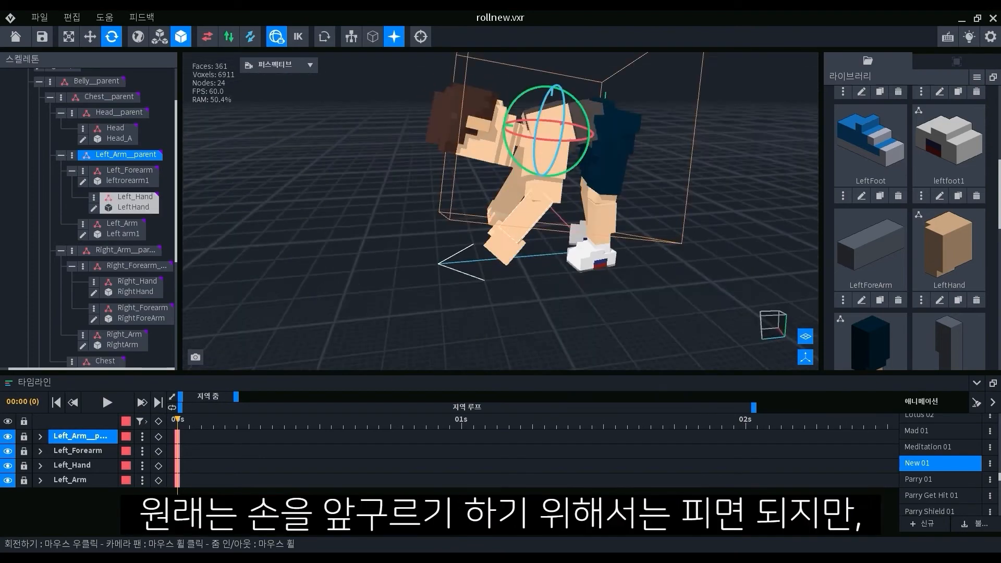
right_drag(492, 210, 366, 287)
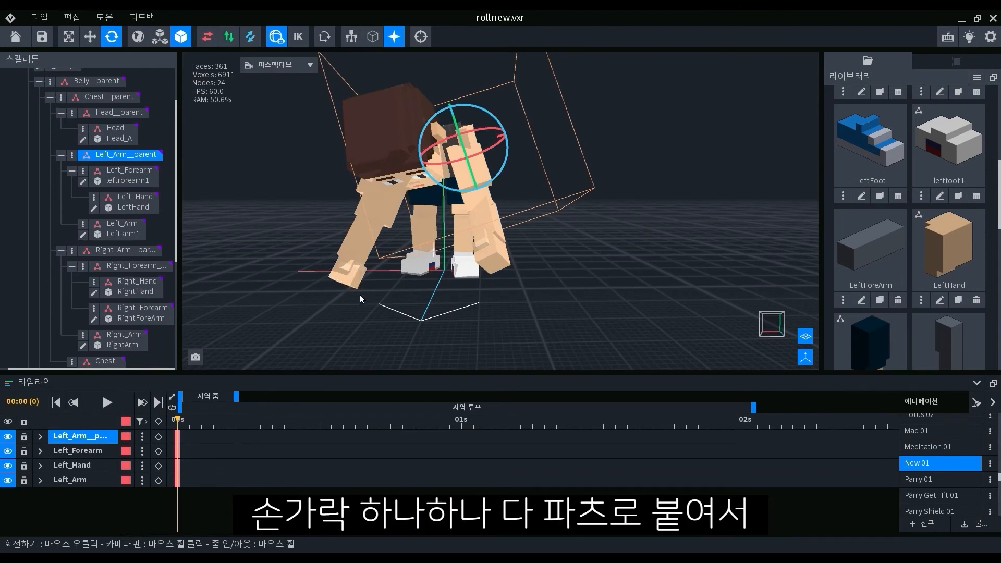
right_drag(360, 295, 316, 306)
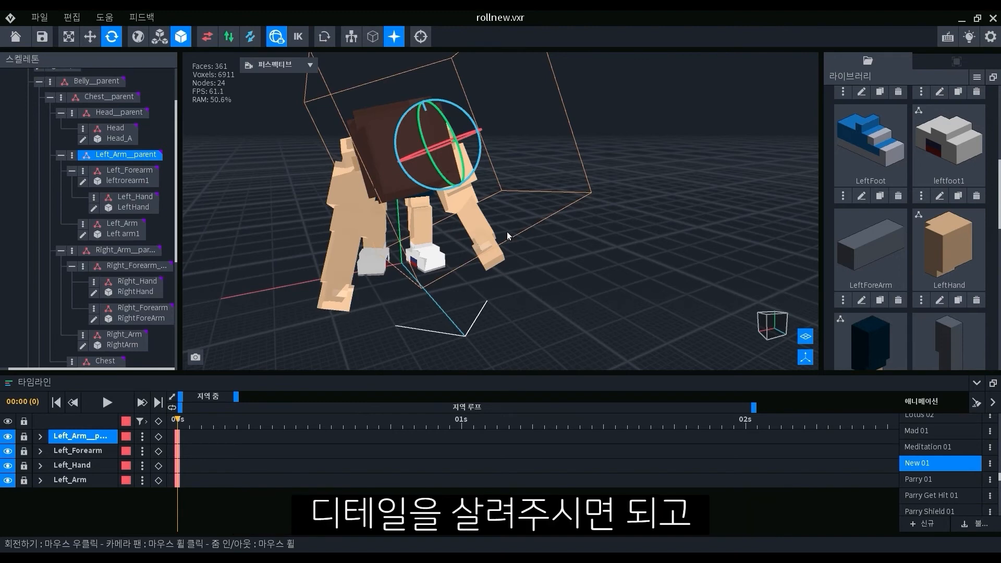
right_drag(507, 232, 643, 199)
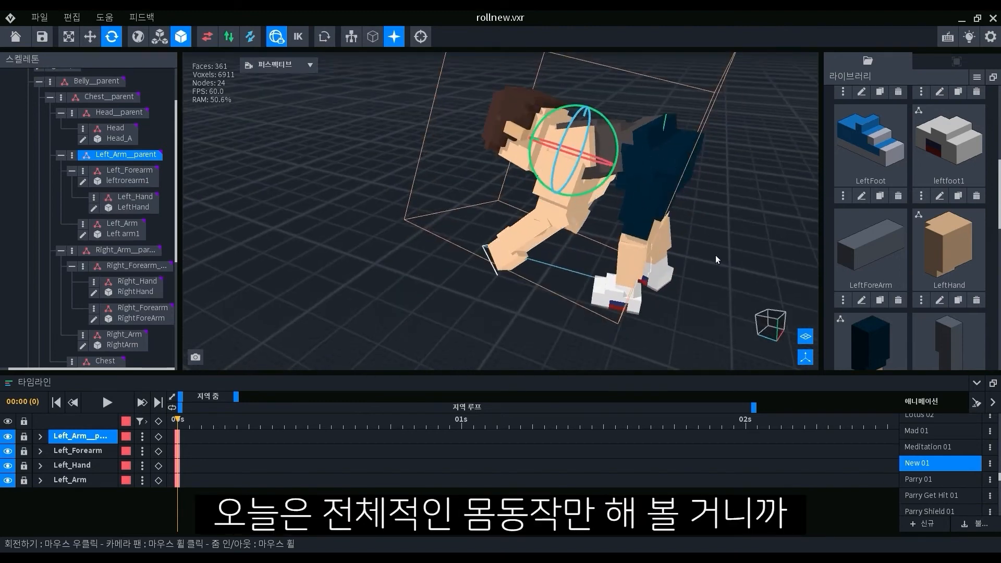
right_drag(321, 180, 556, 202)
click(519, 225)
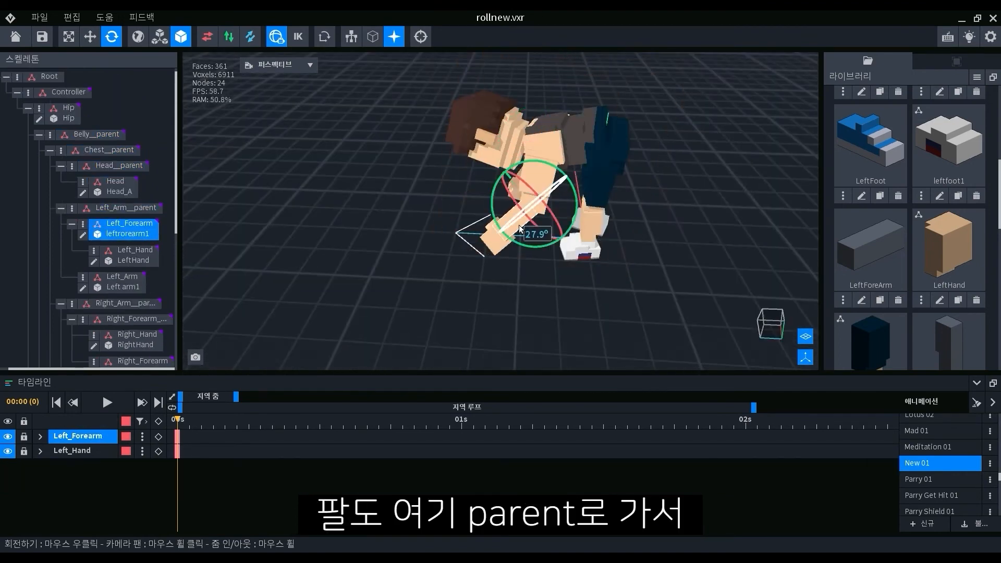
click(140, 211)
click(147, 233)
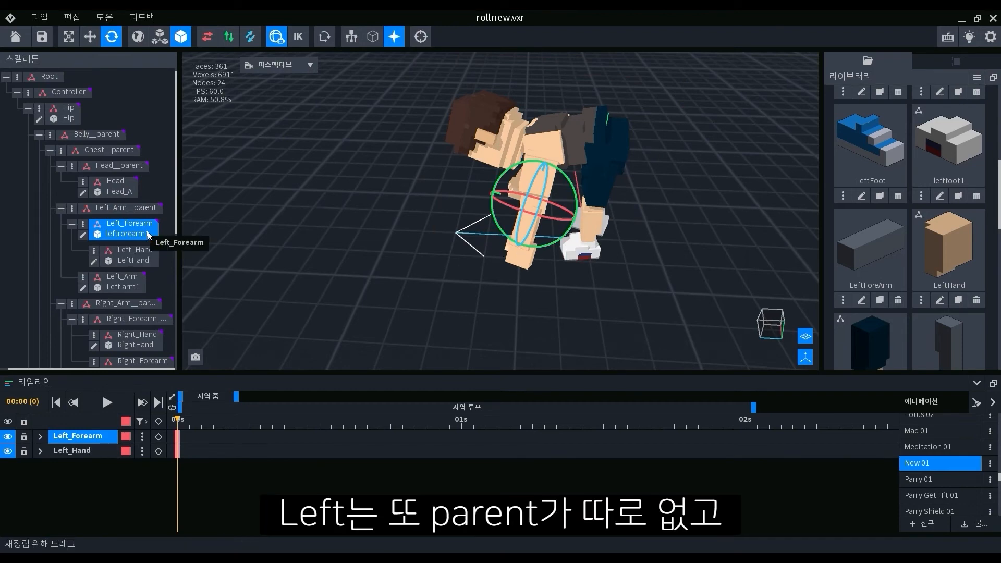
click(78, 229)
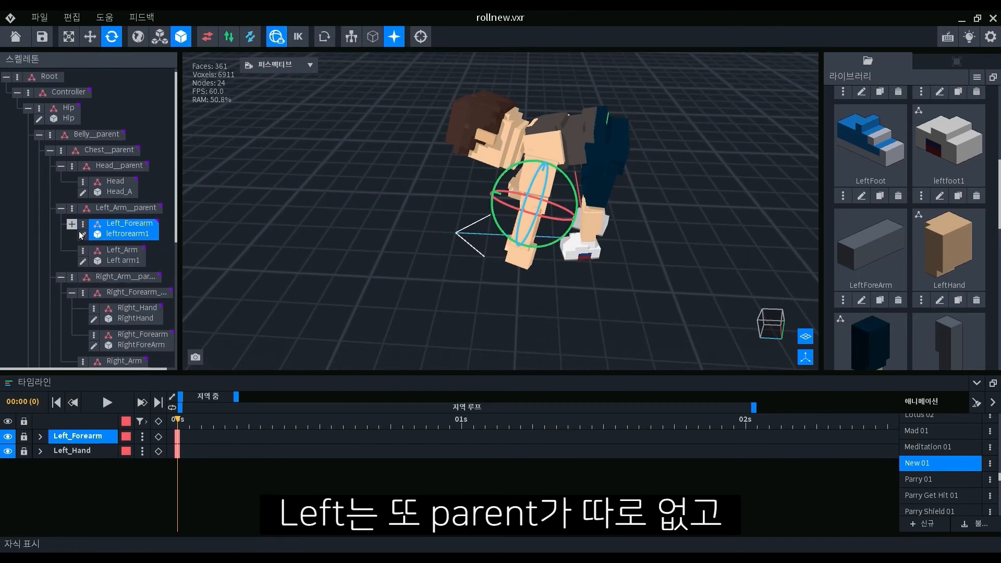
click(78, 229)
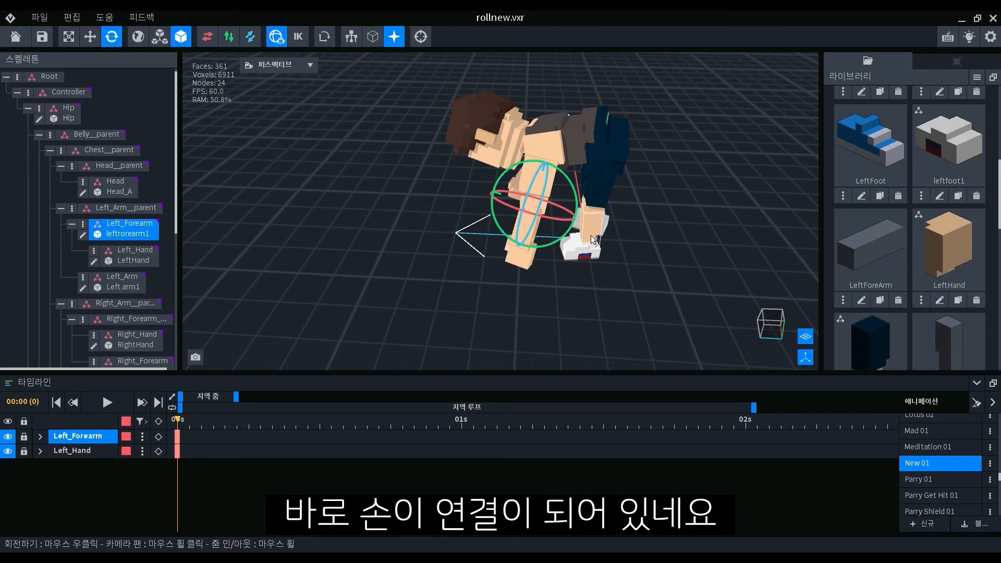
Step: Rotate the Left_Arm__parent group inward so the left arm hangs more vertically beside the head
right_drag(459, 228, 516, 203)
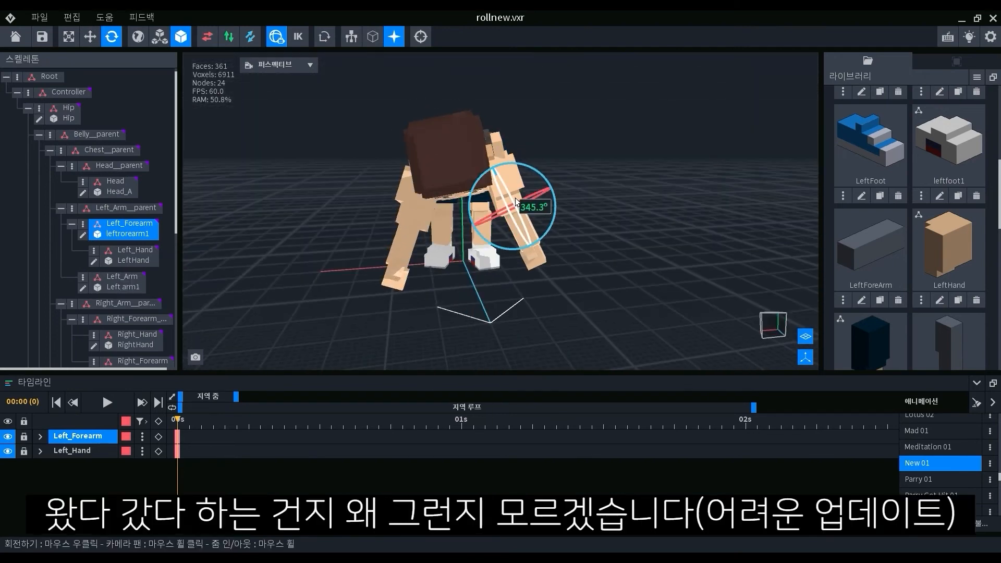
click(516, 202)
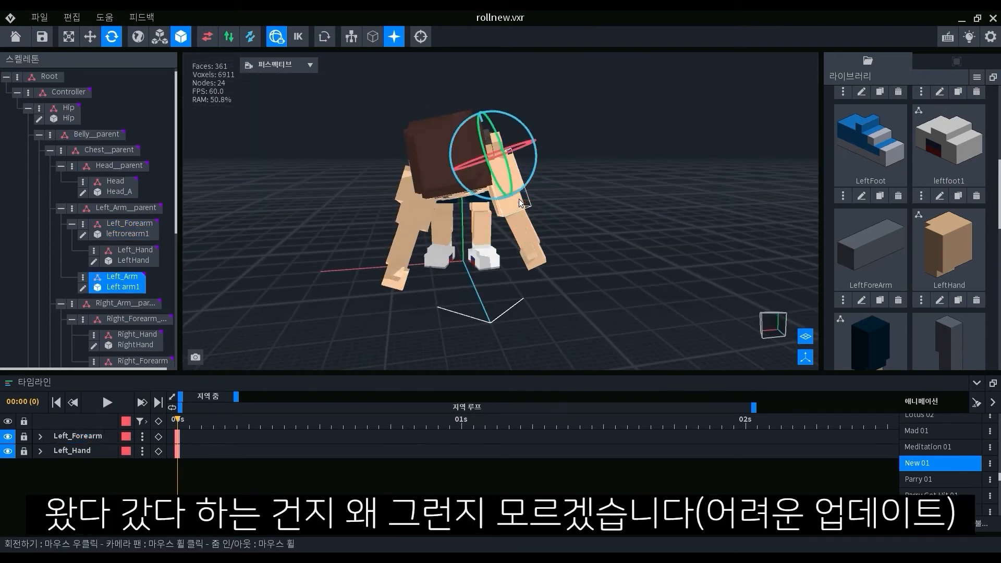
click(538, 175)
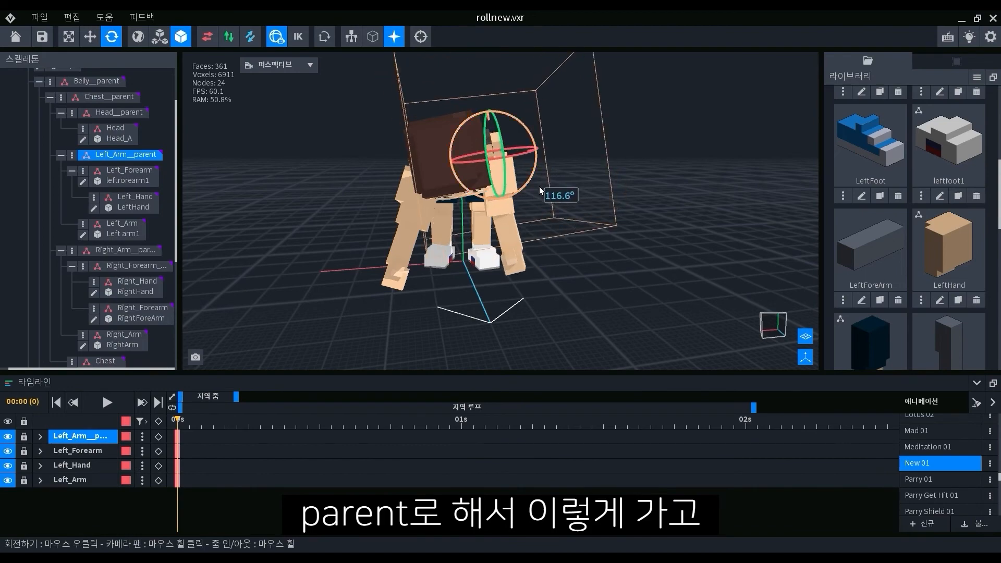
Step: Rotate the Chest__parent group to straighten the upper body so the chest and head face directly forward
right_drag(540, 187, 466, 179)
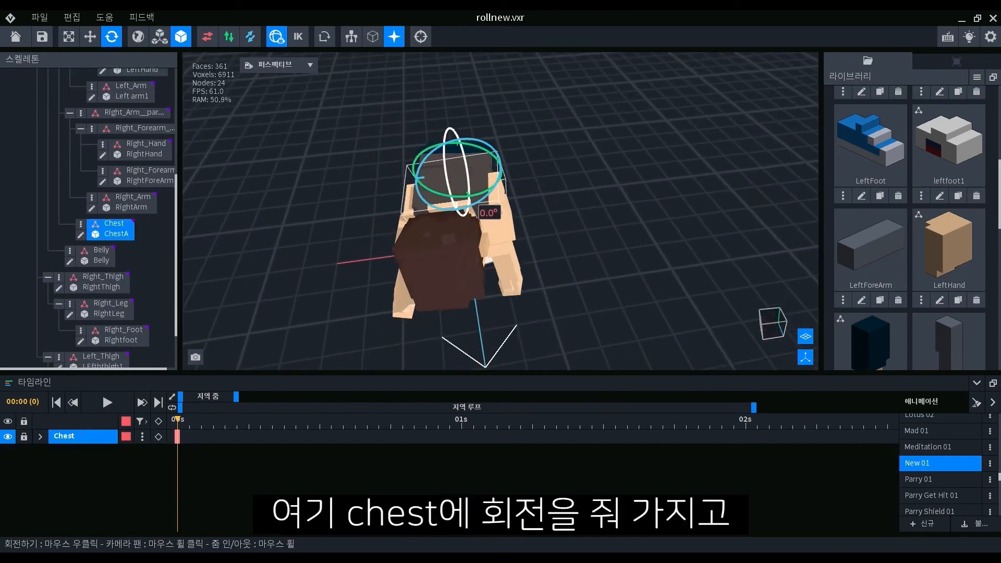
right_drag(386, 245, 345, 265)
drag(472, 189, 483, 200)
right_drag(488, 200, 499, 158)
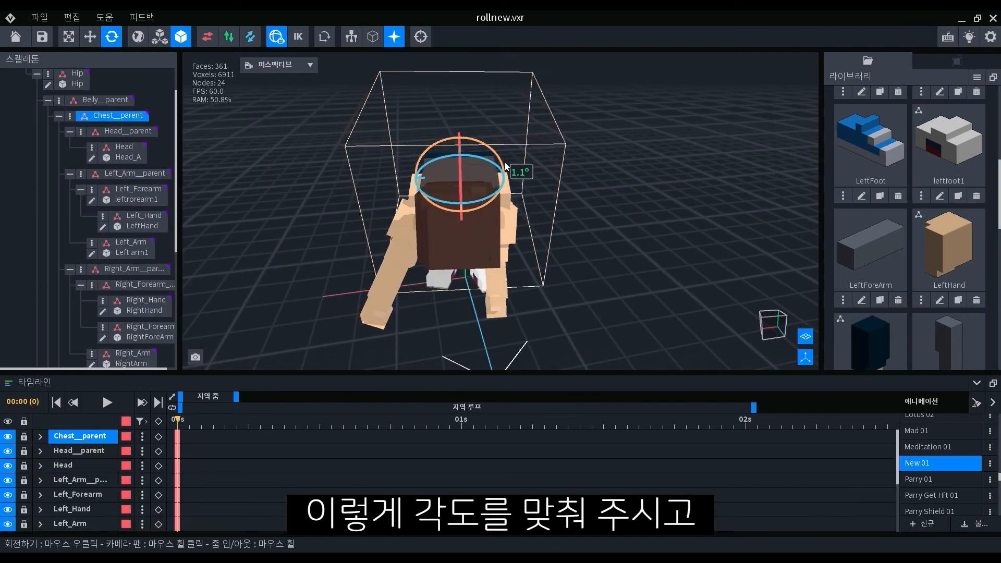
drag(505, 163, 503, 170)
Step: Readjust the Left_Arm__parent and Right_Arm__parent rotations so both arms reach forward to the floor at matching angles
right_drag(469, 203, 407, 245)
right_drag(469, 235, 466, 204)
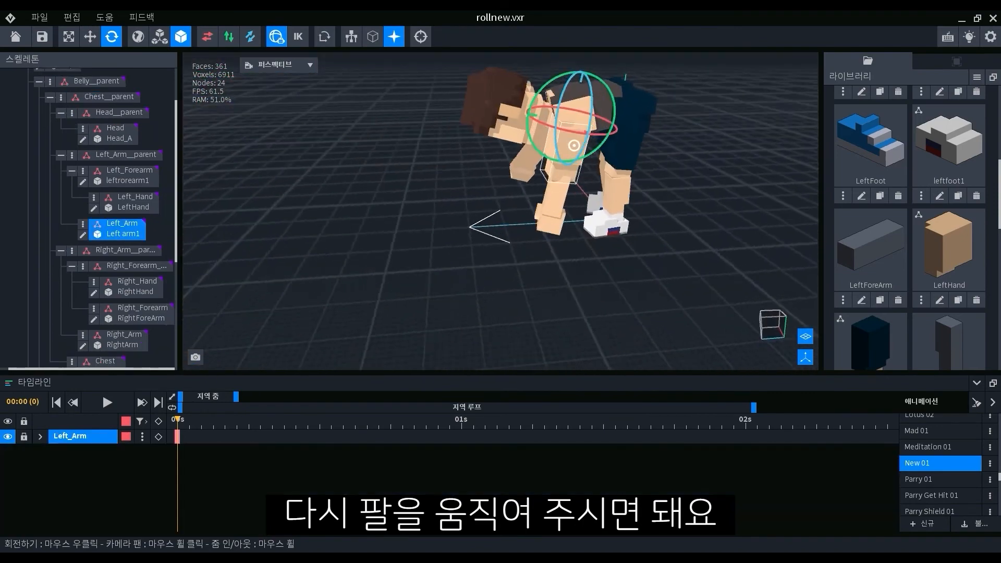
right_drag(469, 203, 463, 211)
middle_drag(465, 211, 425, 263)
click(128, 155)
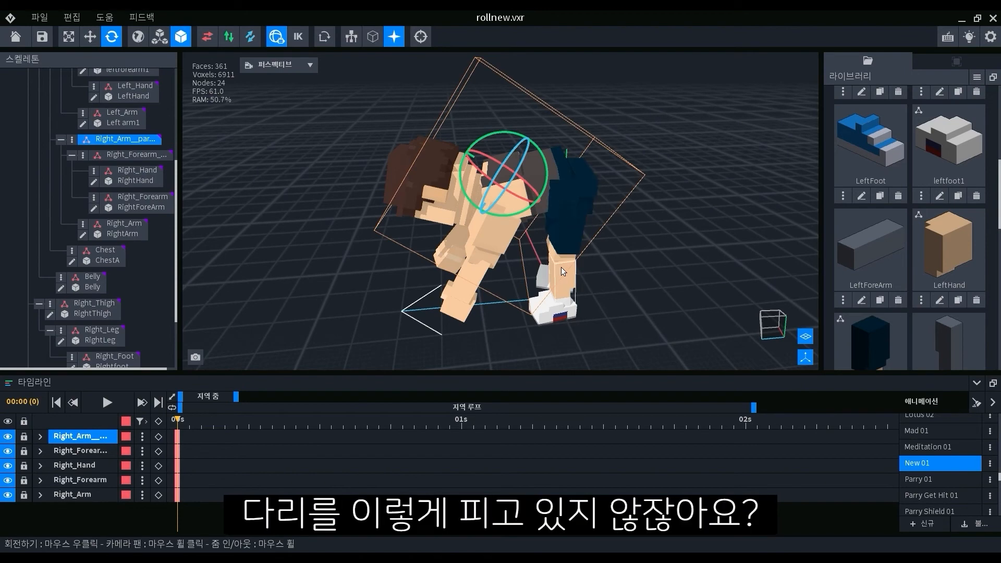
Step: Rotate the left and right thighs forward under the bent torso
right_drag(561, 267, 564, 259)
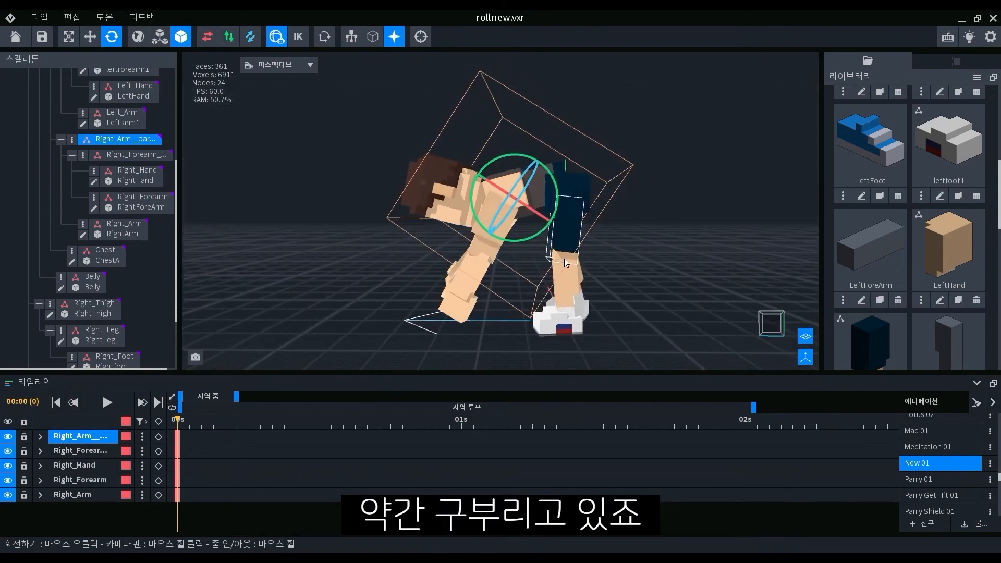
click(576, 239)
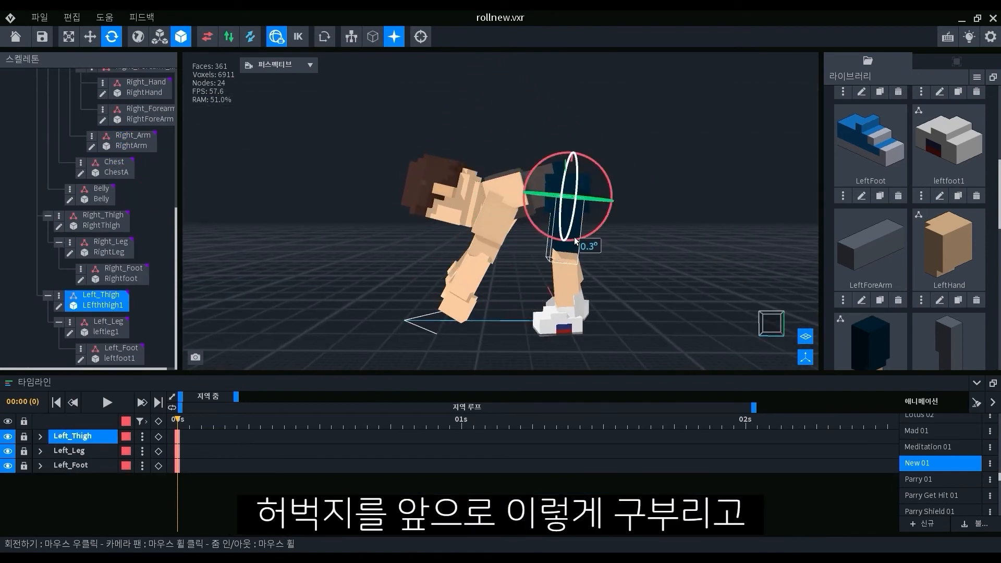
drag(575, 237, 589, 250)
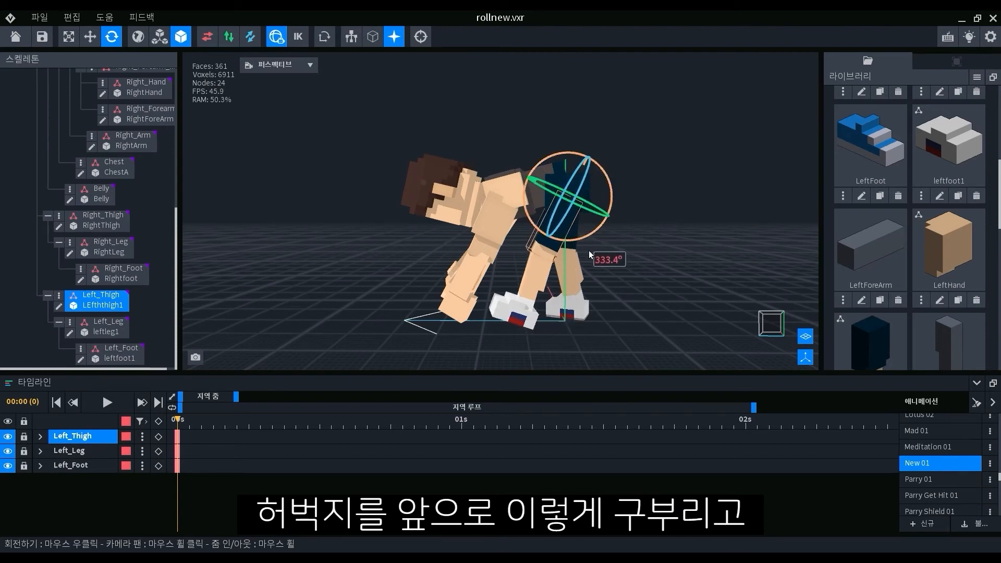
right_drag(590, 250, 540, 250)
click(541, 250)
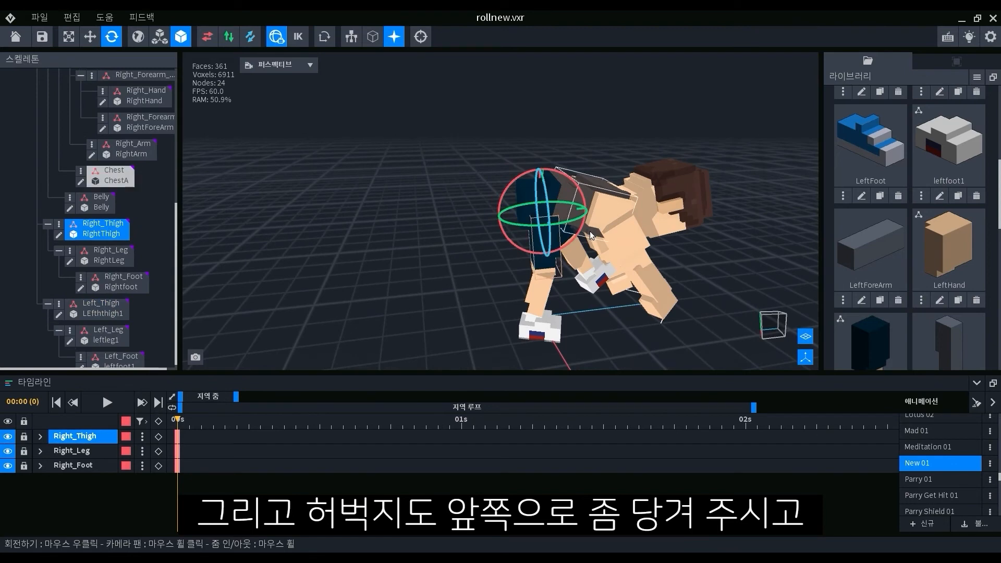
drag(590, 231, 600, 202)
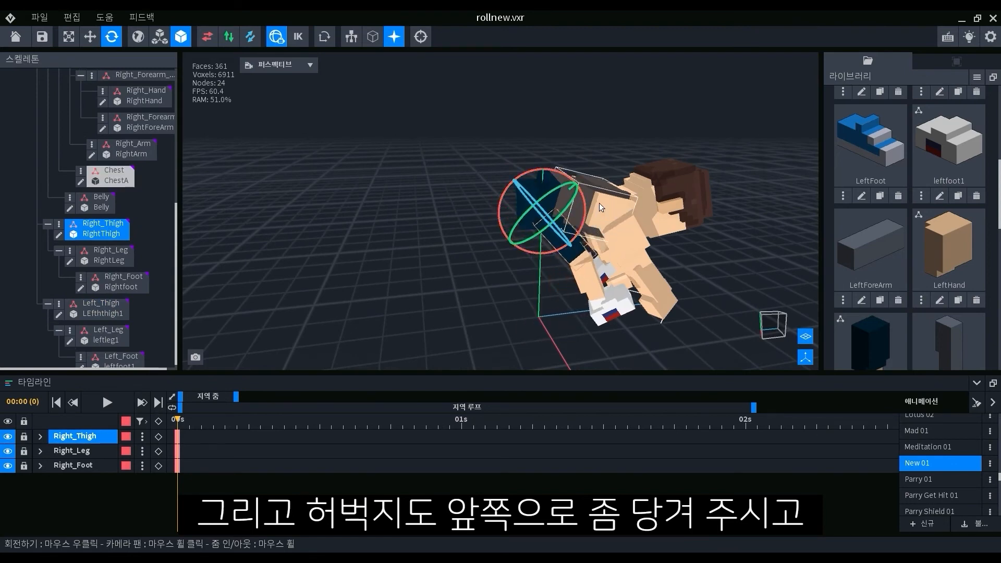
Step: Rotate the left and right lower legs backward so the knees bend into a half-crouch
right_drag(600, 205, 485, 269)
click(482, 272)
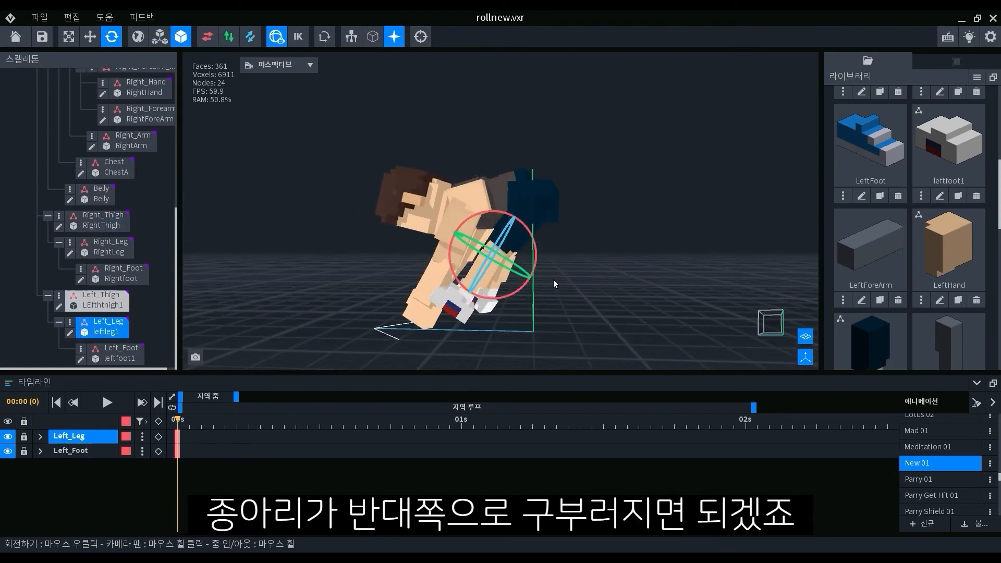
mouse_move(542, 259)
mouse_down()
mouse_move(541, 229)
mouse_move(539, 252)
mouse_up()
right_drag(540, 252, 572, 263)
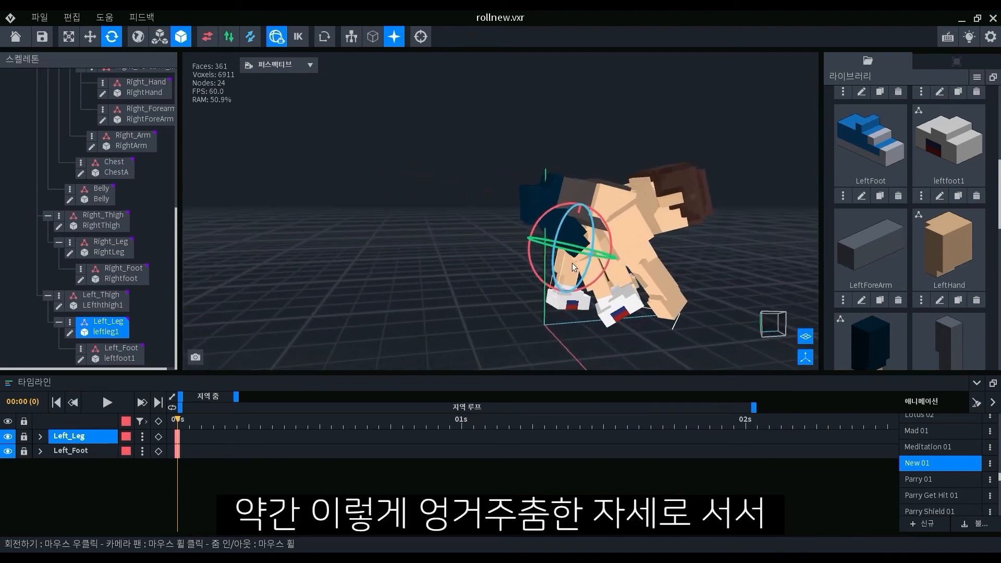
click(621, 270)
drag(621, 270, 621, 295)
Step: Move the Hip node down slightly so the whole body lowers until the hands and feet touch the floor
right_drag(537, 306, 580, 314)
click(539, 302)
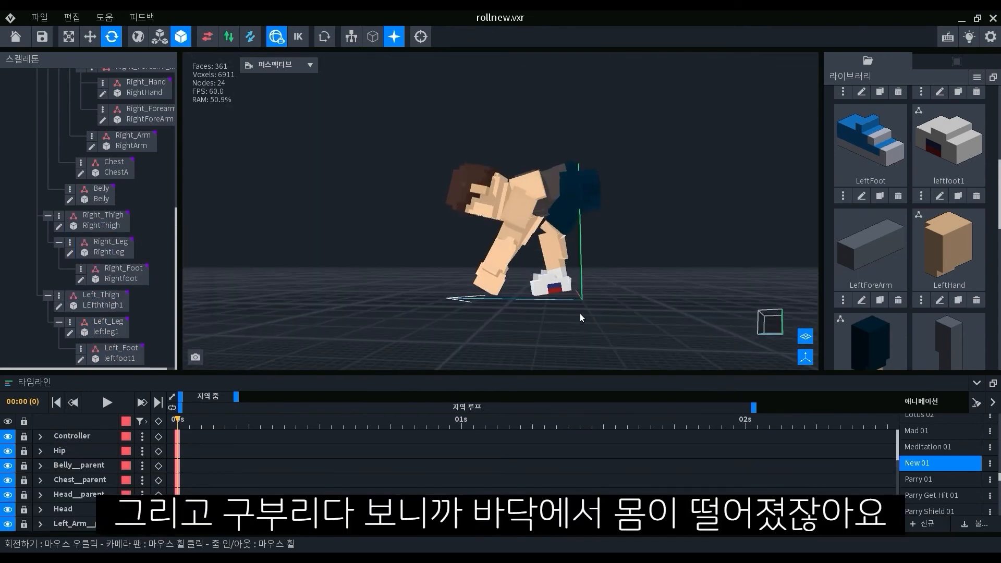
middle_drag(561, 214, 563, 253)
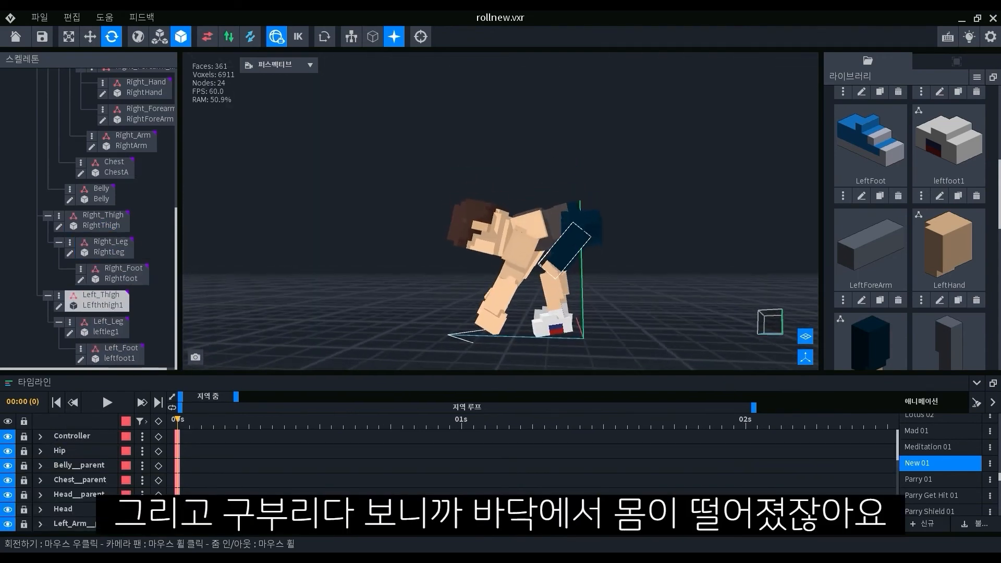
click(583, 228)
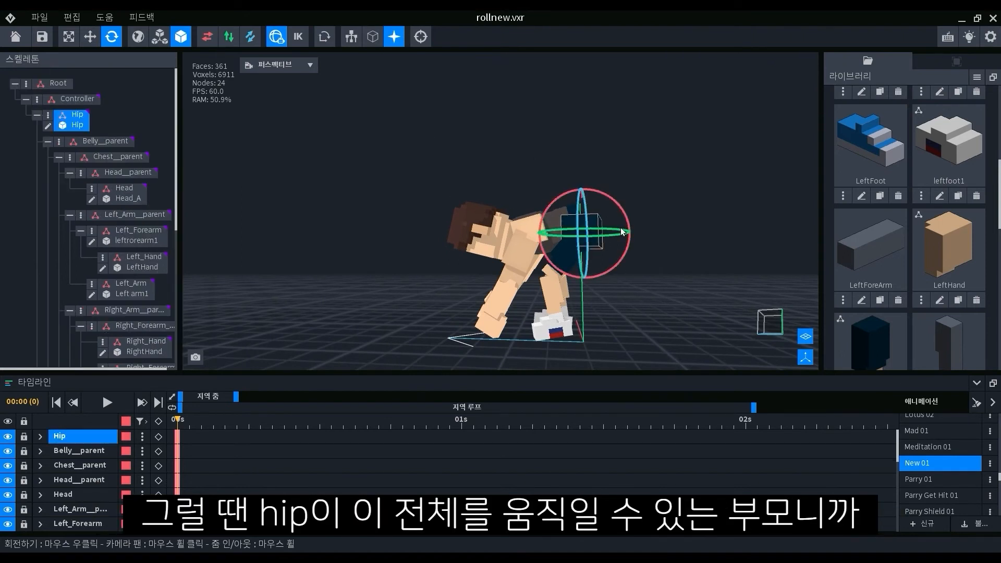
click(90, 37)
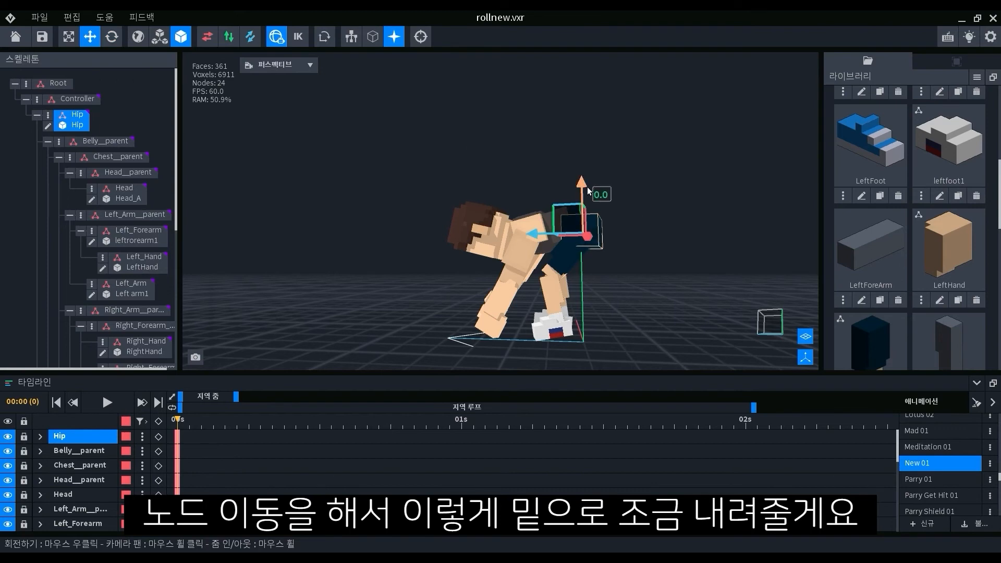
mouse_move(587, 187)
mouse_down()
mouse_move(588, 201)
mouse_move(592, 191)
mouse_up()
click(655, 296)
scroll(555, 309, down, 2)
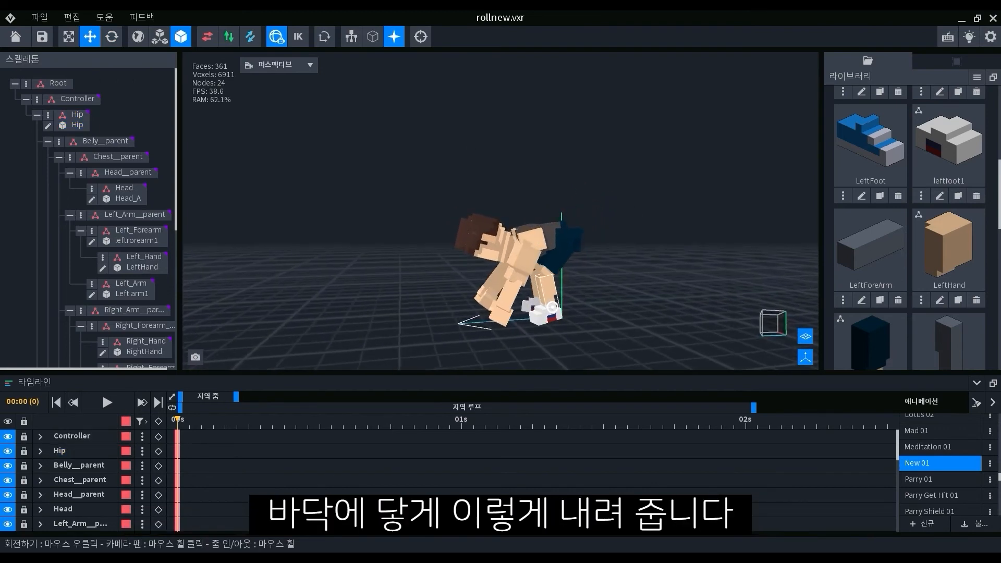
Step: Rotate the whole arms from their parent nodes, including Left_Arm__parent, so the thumbs turn inward with the hands on the floor
right_drag(501, 295, 485, 292)
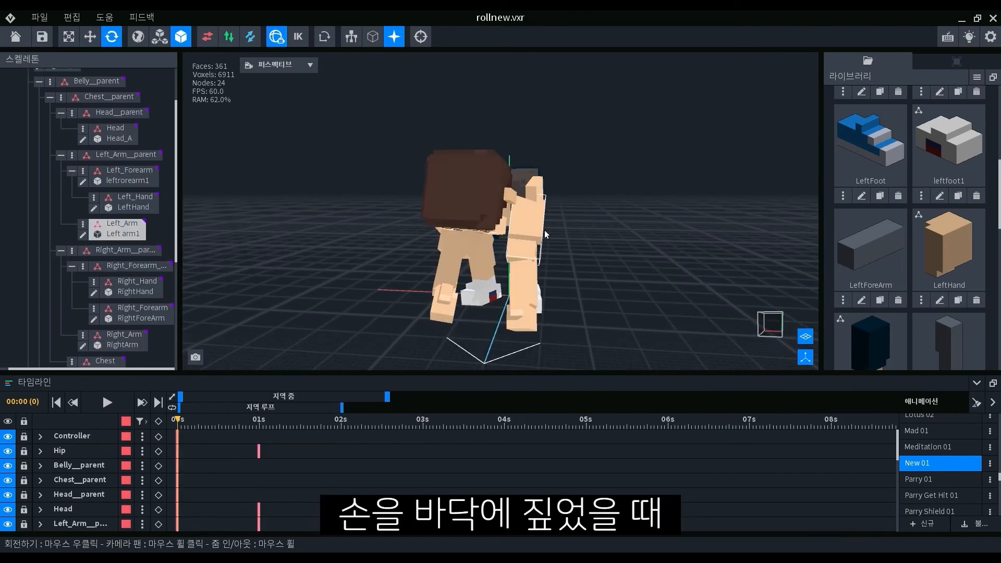
click(545, 232)
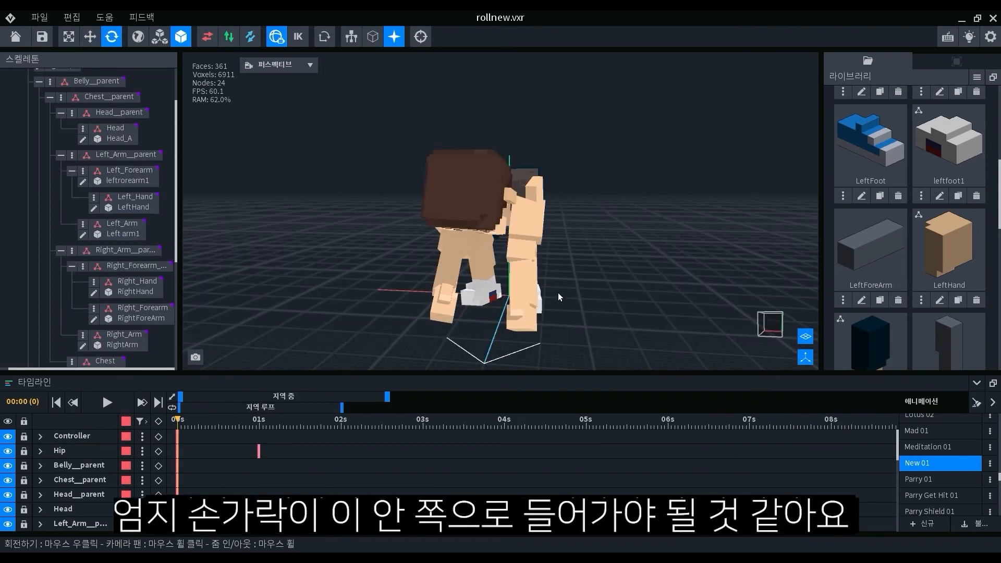
right_drag(515, 311, 532, 235)
click(534, 227)
click(125, 155)
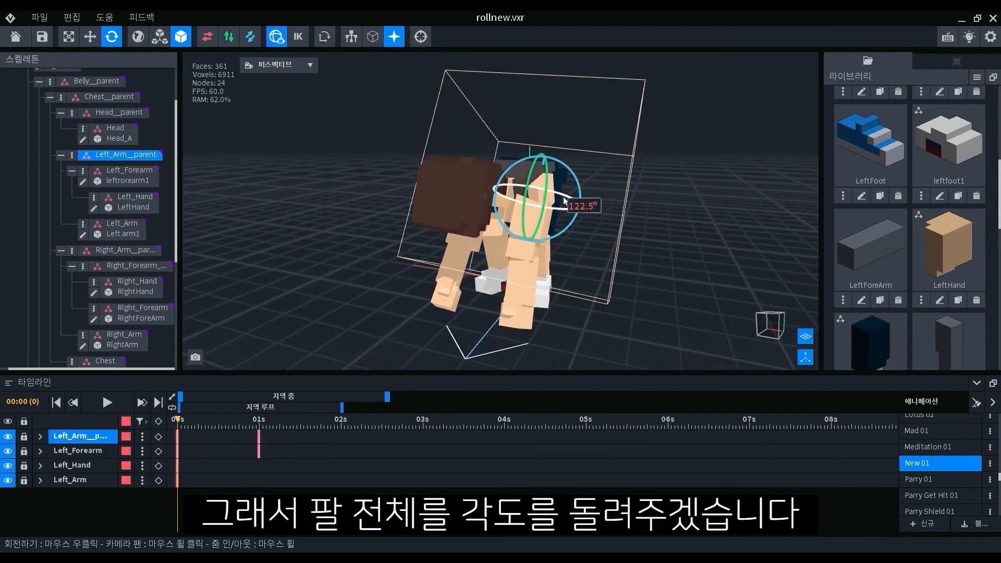
drag(567, 201, 521, 188)
right_drag(534, 258, 399, 228)
click(400, 227)
drag(399, 195, 453, 189)
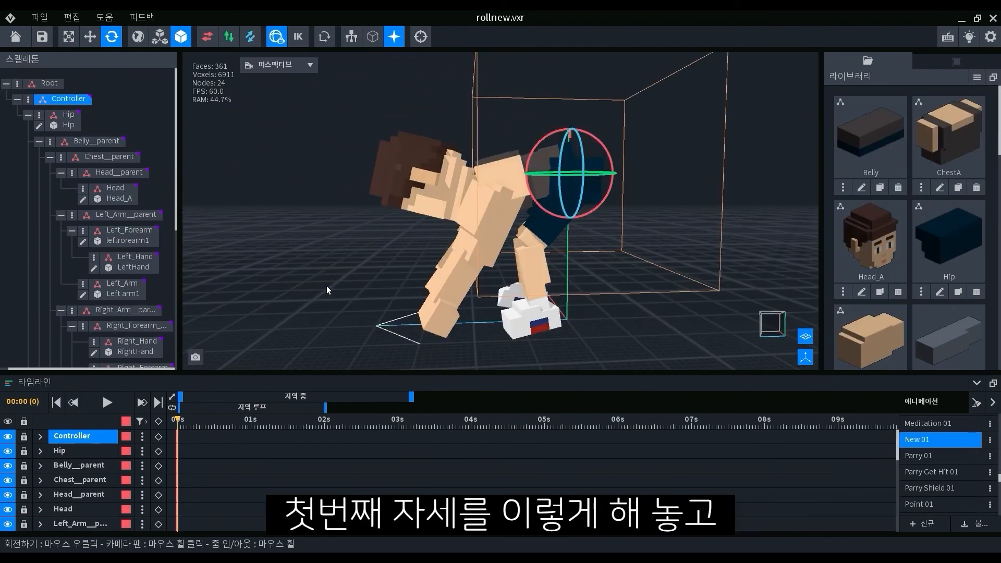
Step: Set the timeline to frame 12 and rotate the Hip forward so the body tips head-down
right_drag(326, 285, 487, 252)
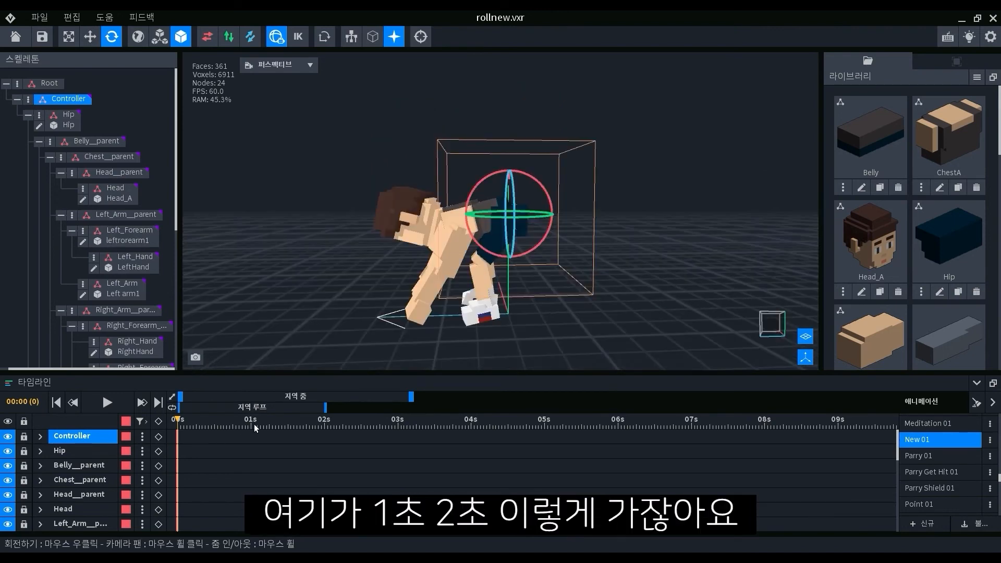
click(220, 426)
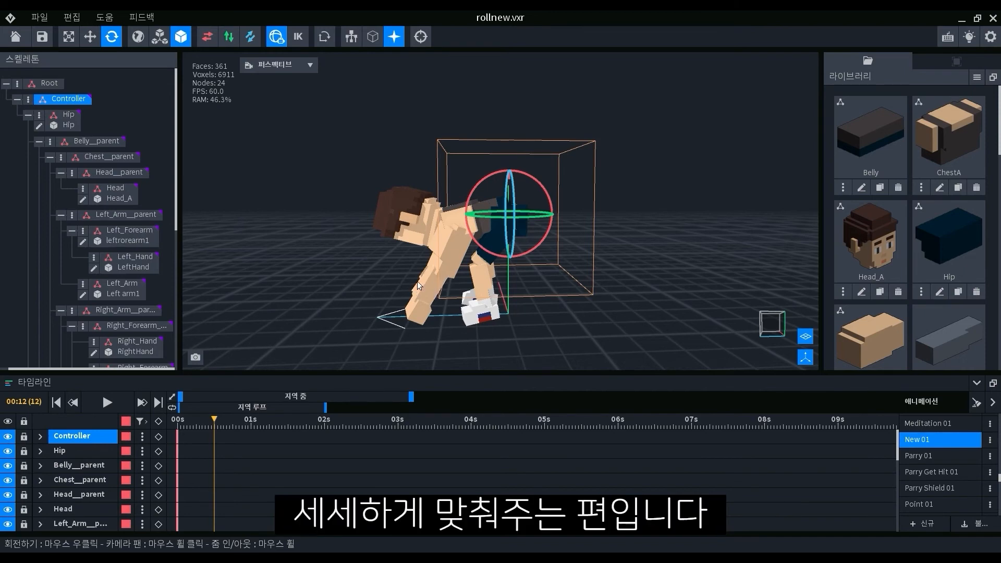
right_drag(417, 286, 396, 284)
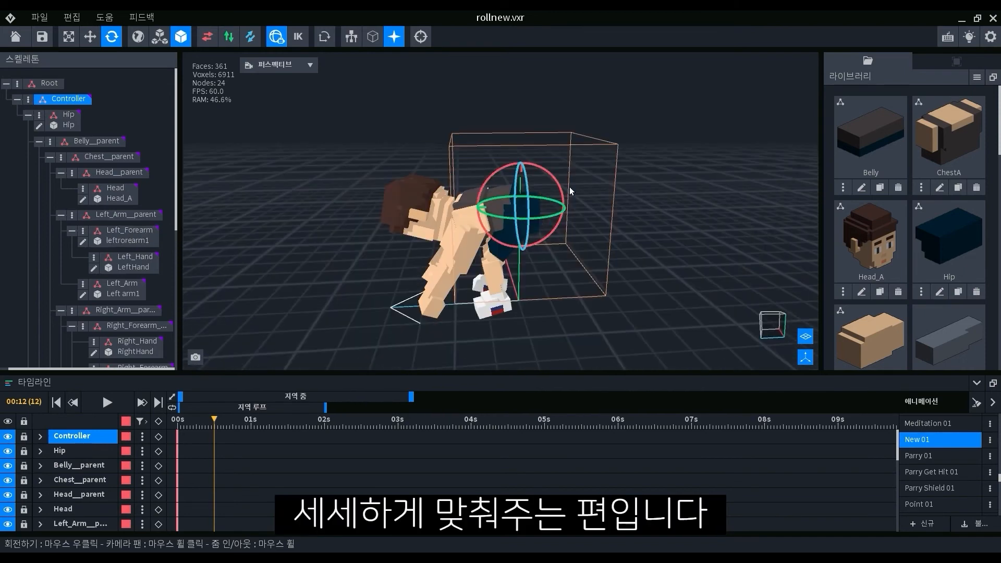
click(73, 121)
drag(564, 202, 516, 158)
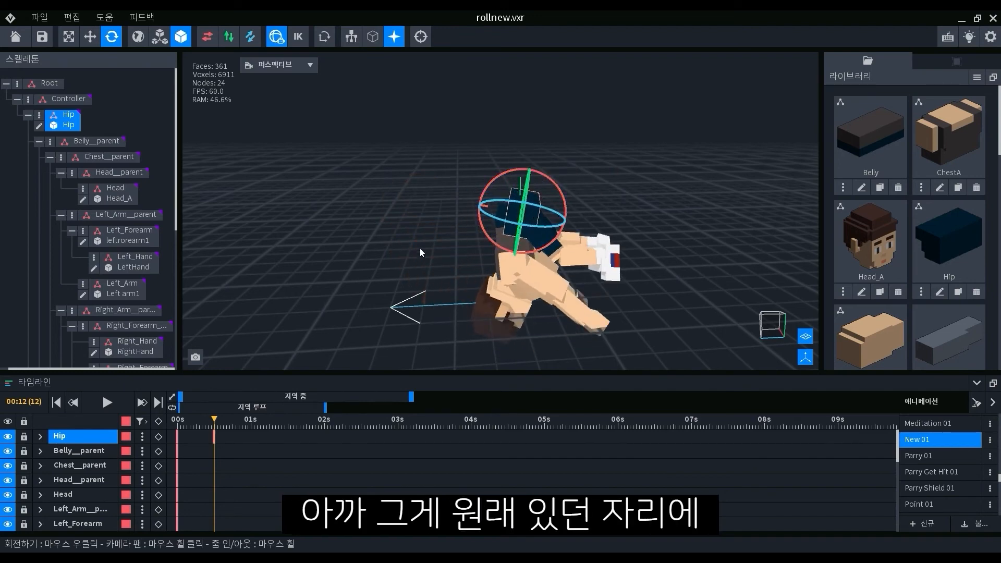
Step: Move the Hip upward and forward so the inverted body sits above the floor, ahead of its starting position
click(90, 37)
drag(522, 266, 516, 221)
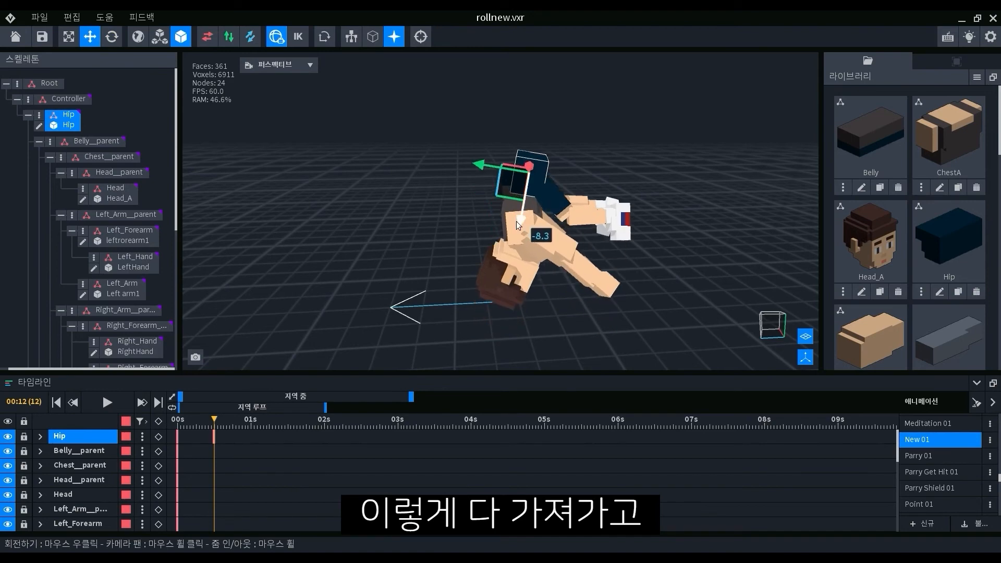
drag(489, 167, 425, 185)
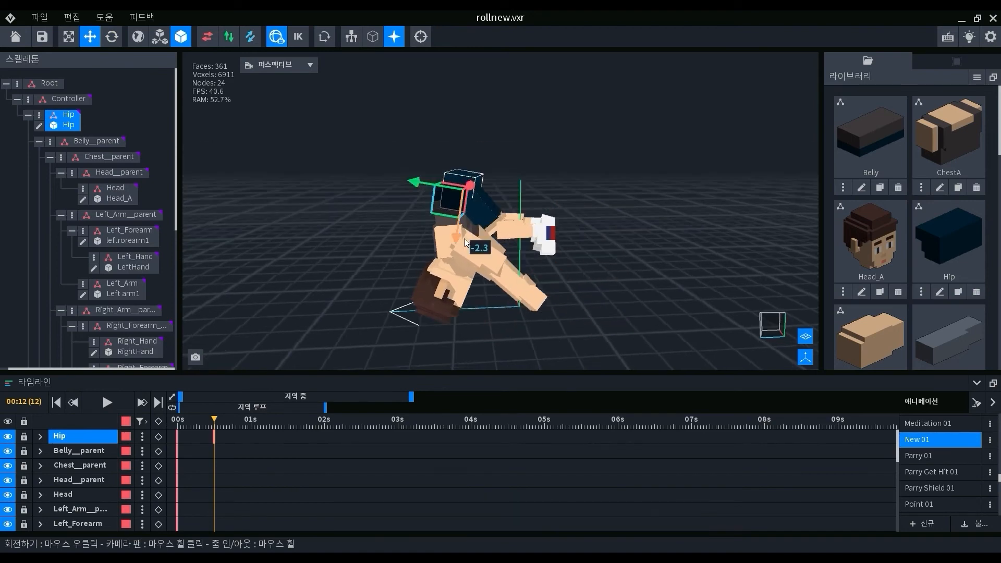
Step: Rotate the Head inward to tuck it toward the chest, and tilt the Hip slightly back
click(455, 316)
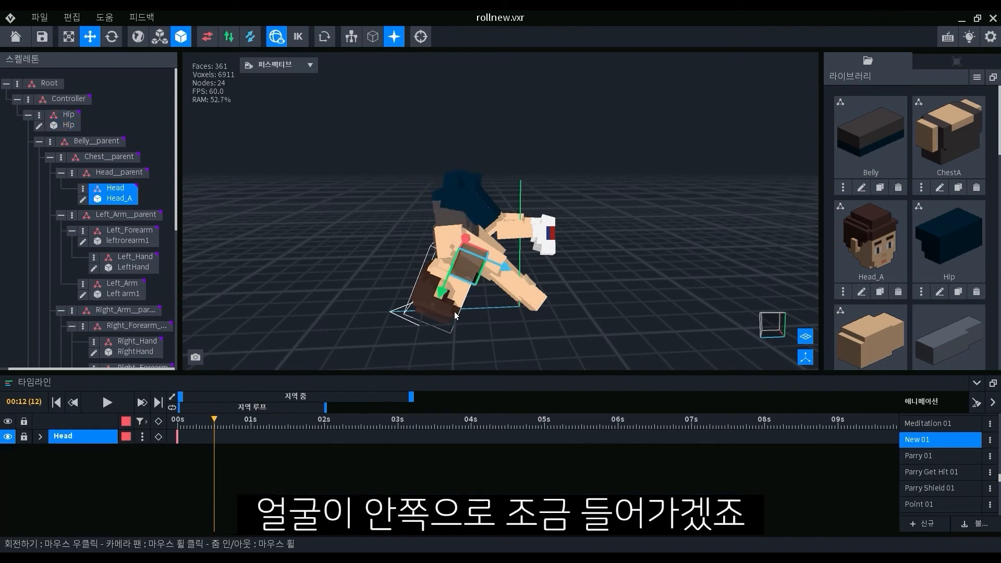
click(112, 37)
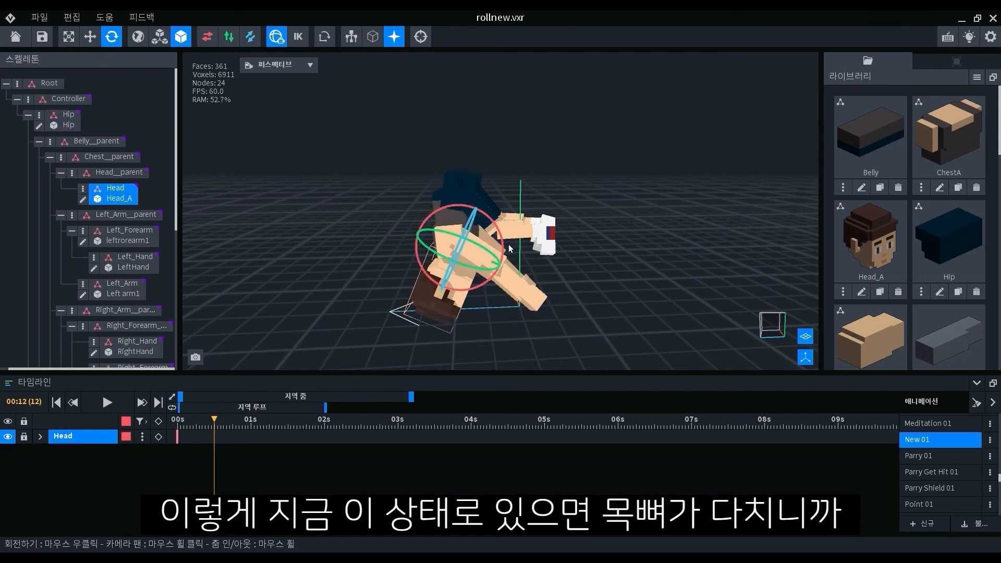
drag(510, 249, 472, 210)
click(468, 184)
Step: Rotate Left_Thigh and Left_Leg at frame 12 so the left leg straightens slightly
click(475, 226)
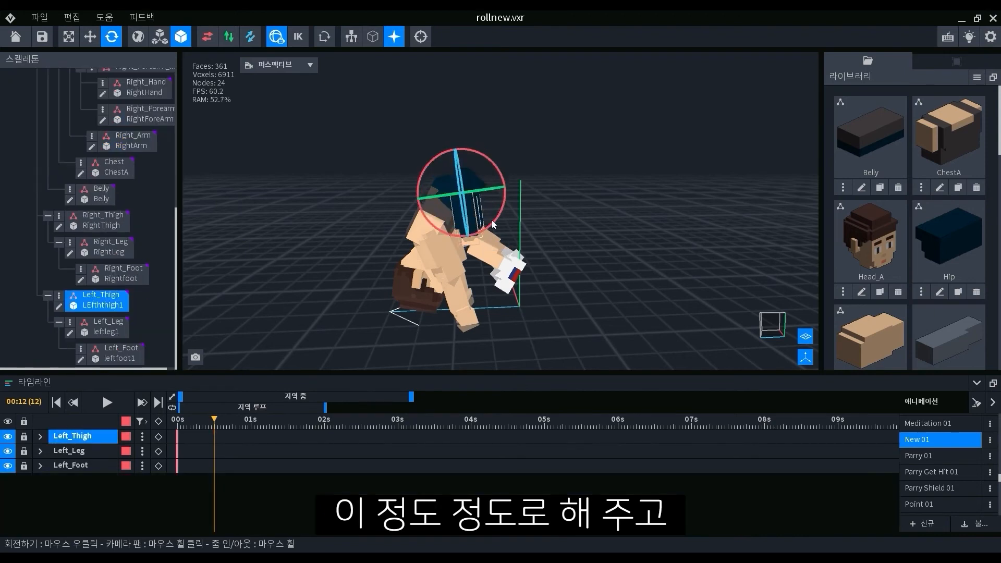
drag(509, 211, 518, 201)
click(502, 247)
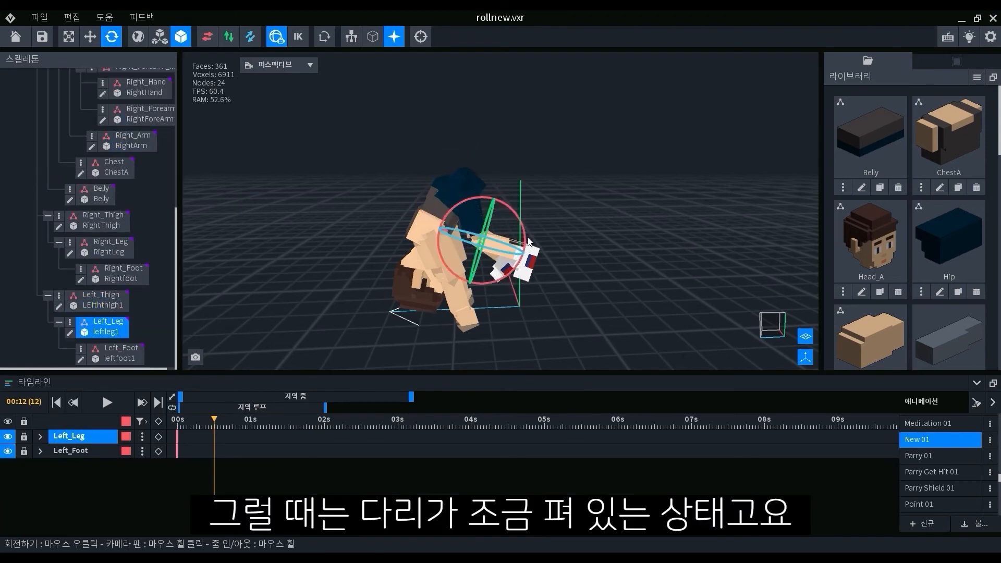
right_drag(528, 236, 512, 234)
Step: Rotate Right_Thigh and Right_Leg so the right leg matches the left leg's slightly extended pose
click(443, 228)
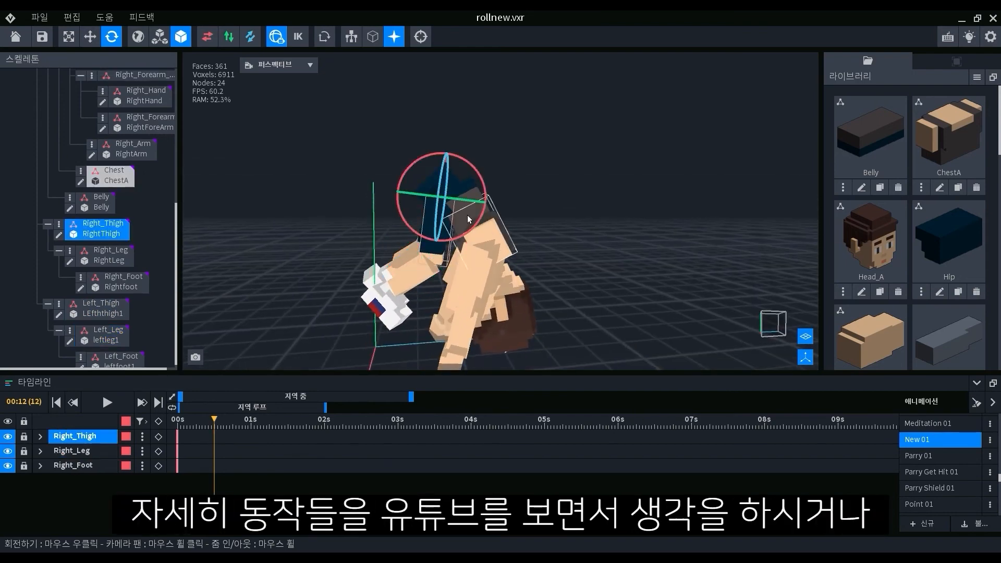
drag(490, 198, 493, 205)
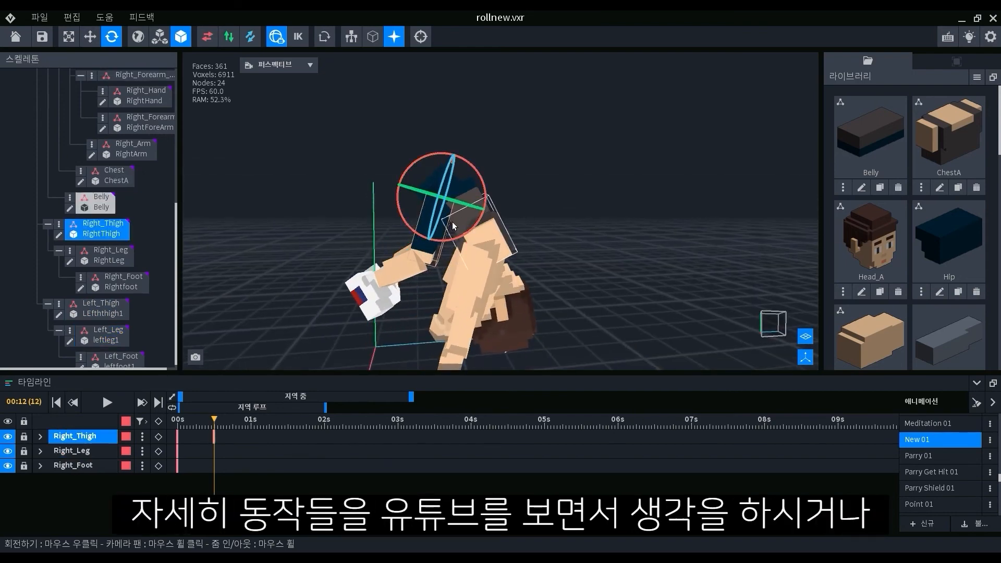
click(406, 265)
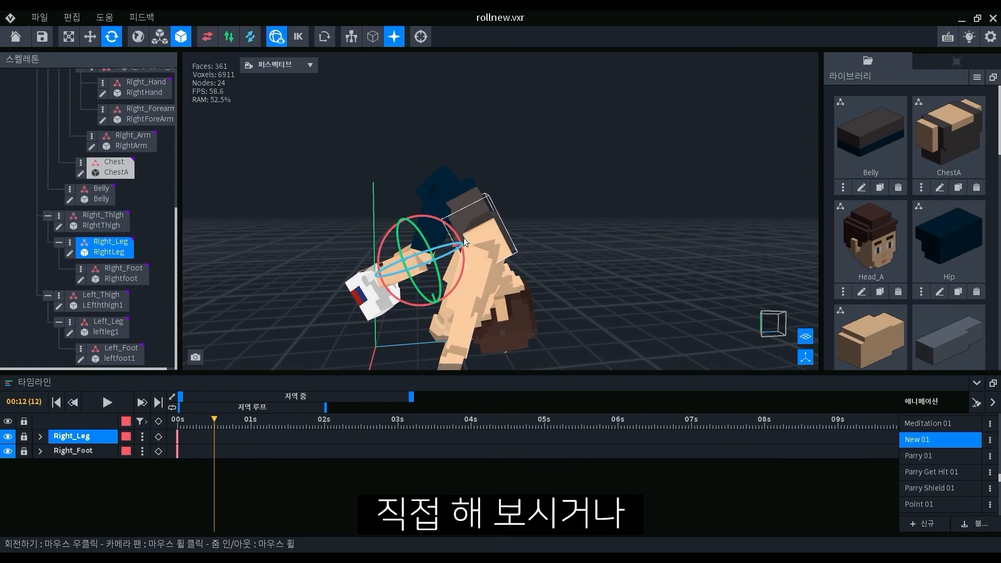
drag(463, 243, 462, 245)
right_drag(360, 255, 444, 282)
drag(435, 295, 431, 302)
right_drag(432, 240, 433, 258)
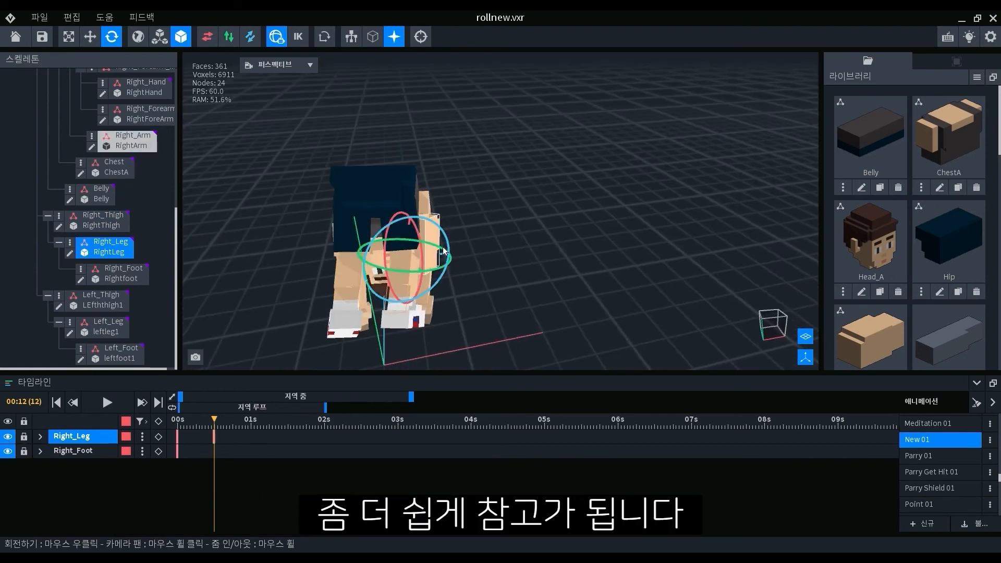
drag(449, 251, 461, 255)
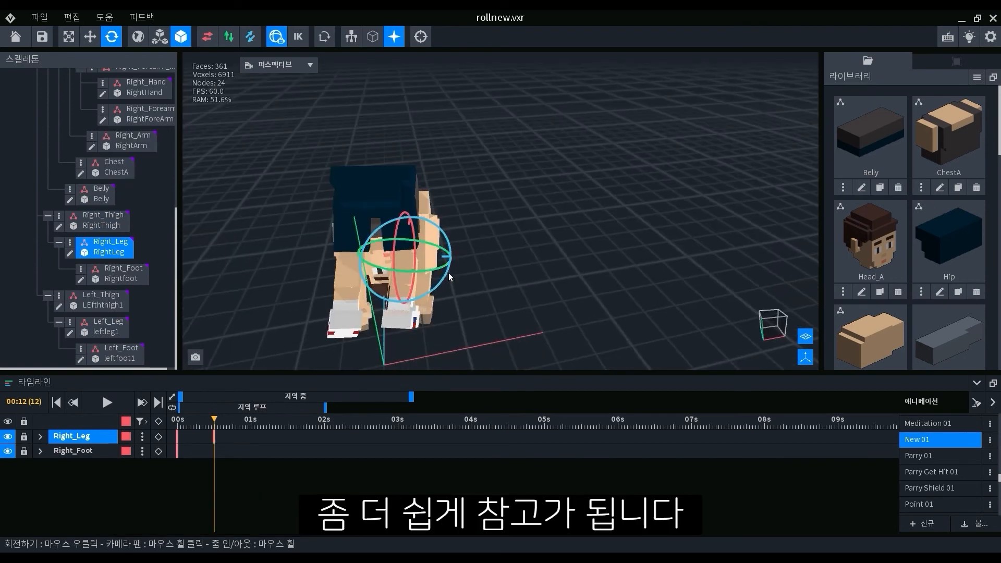
Step: Rotate the Head further inward so it tucks more tightly beneath the body
right_drag(448, 274, 408, 324)
scroll(434, 194, down, 2)
middle_drag(466, 243, 464, 269)
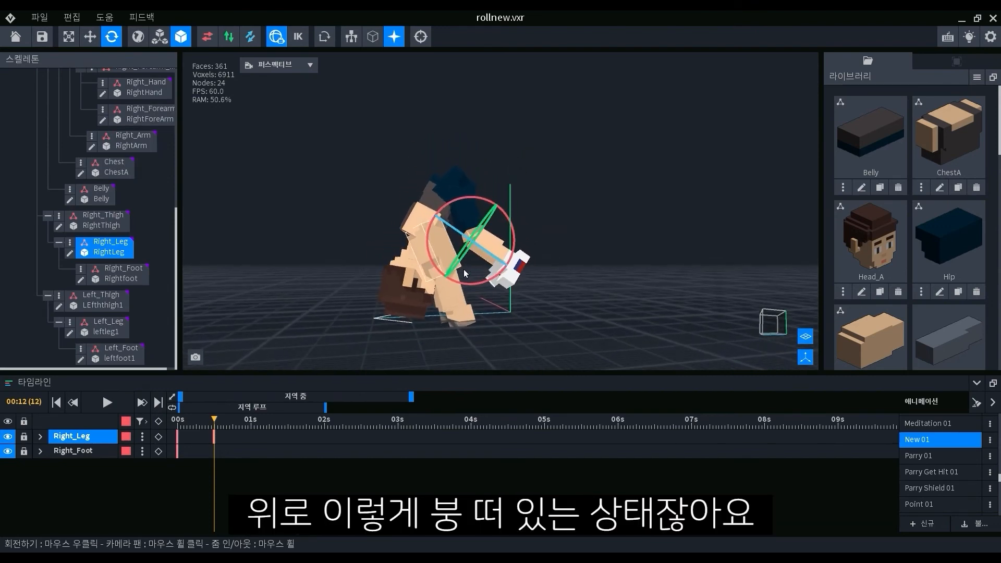
right_drag(465, 269, 465, 256)
click(424, 287)
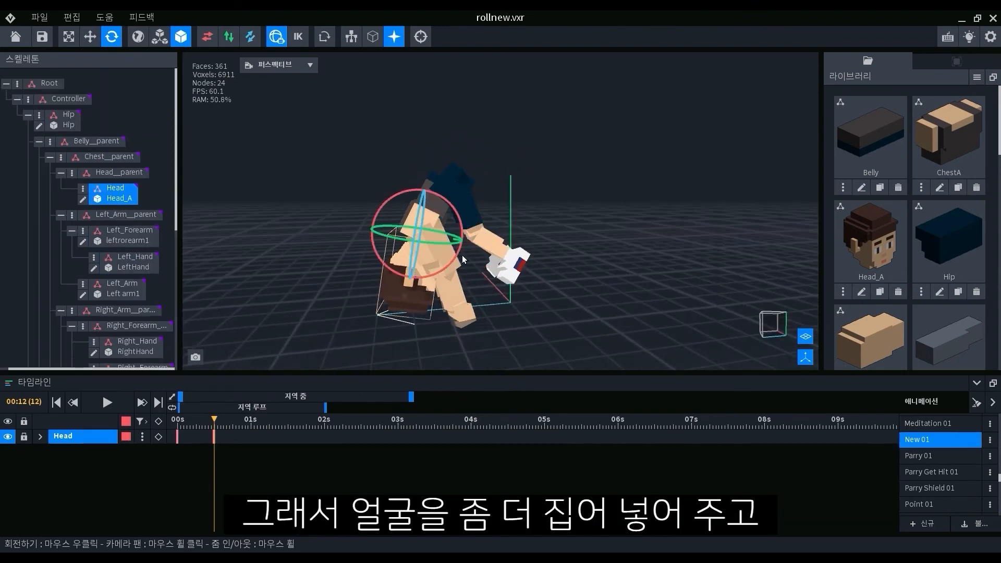
Step: Lower the Hip and shift it slightly backward so the tucked head touches the floor
click(460, 174)
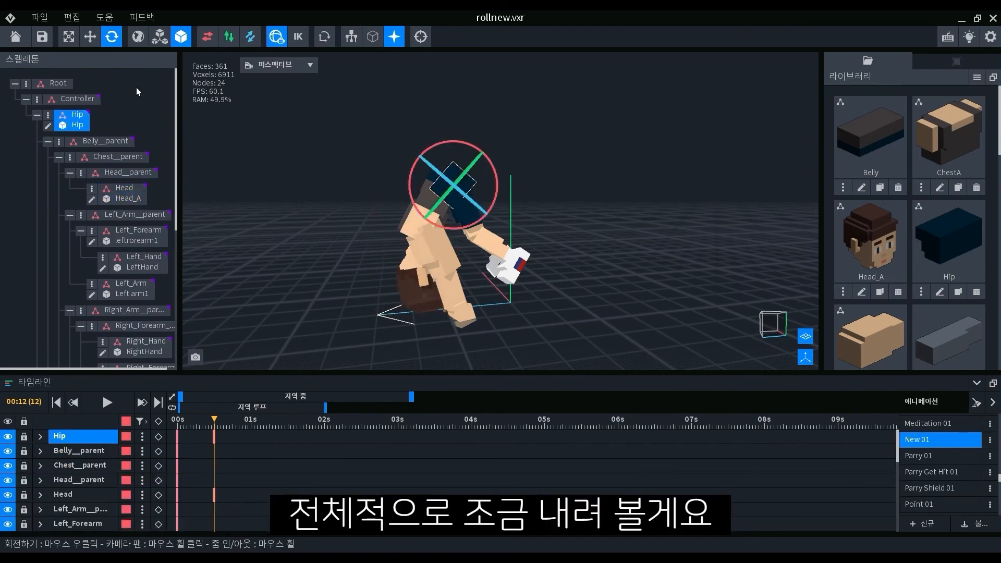
click(90, 37)
drag(432, 225, 427, 243)
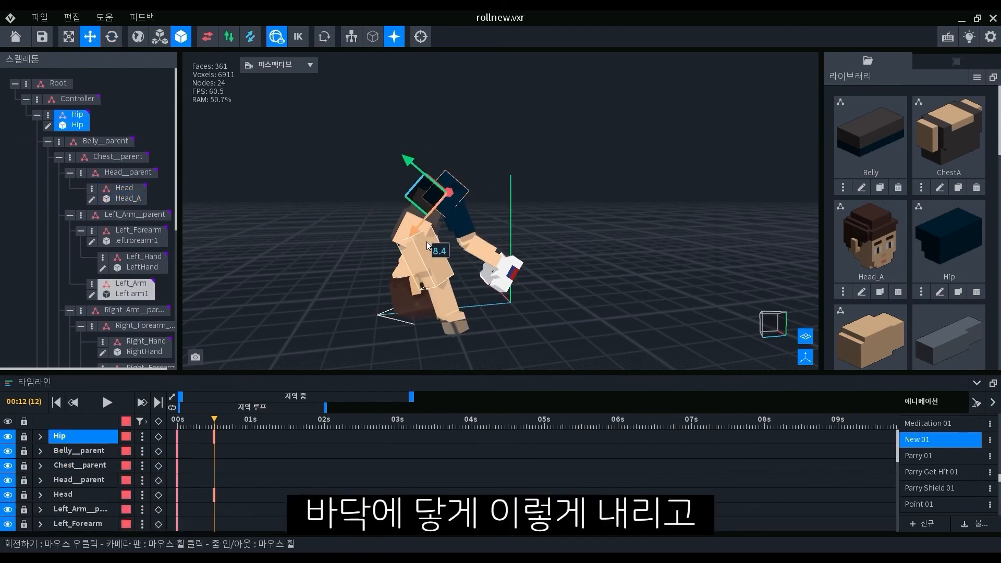
drag(412, 166, 417, 171)
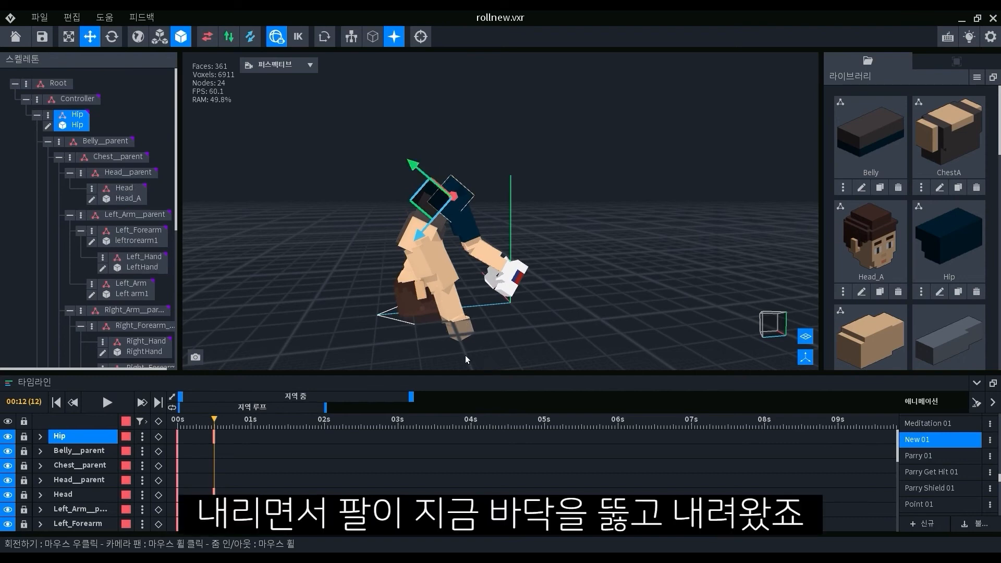
Step: Rotate Left_Arm__parent on several axes to raise the left arm out of the floor
click(438, 255)
click(124, 157)
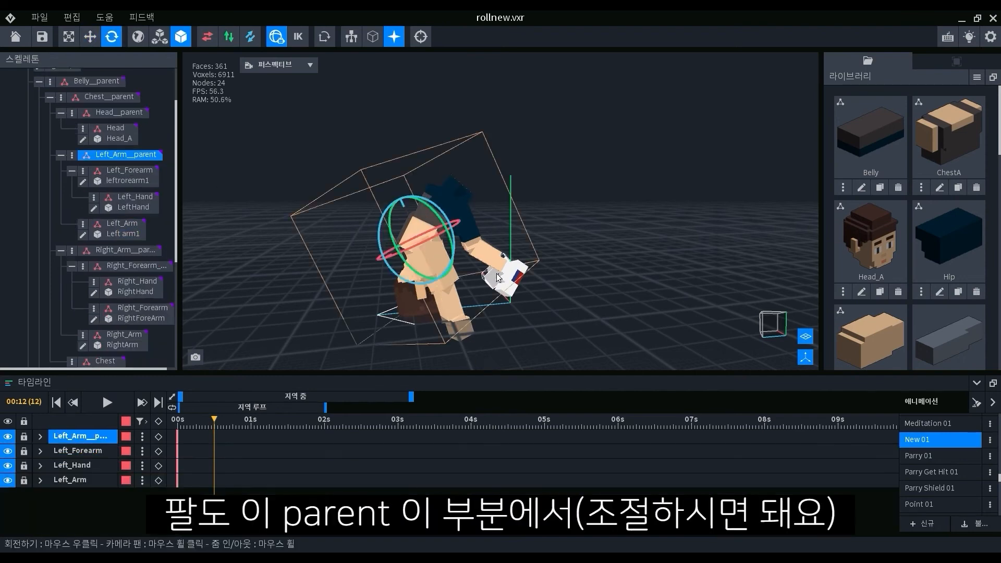
right_drag(375, 227, 446, 254)
scroll(444, 250, up, 2)
drag(423, 230, 446, 188)
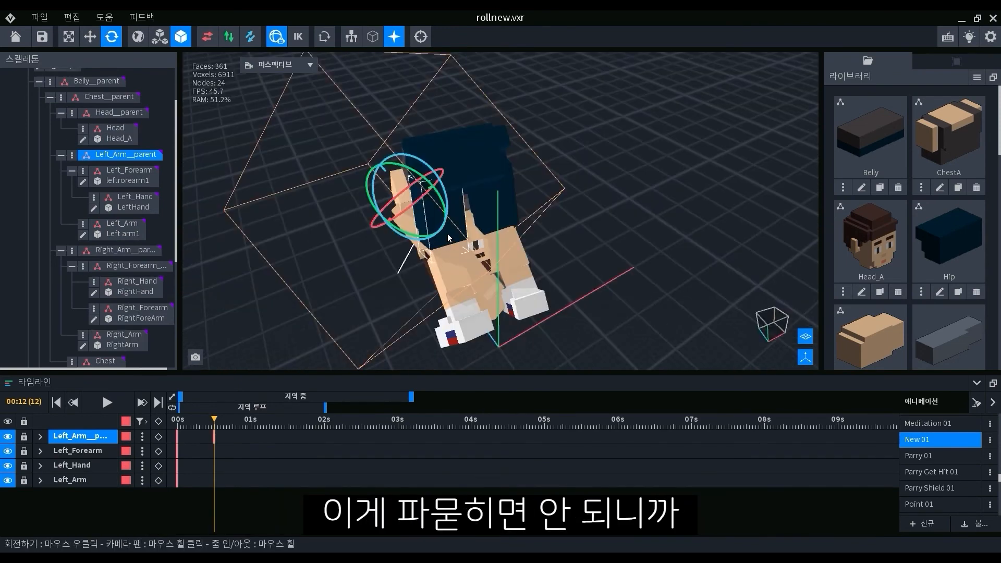
drag(439, 232, 413, 254)
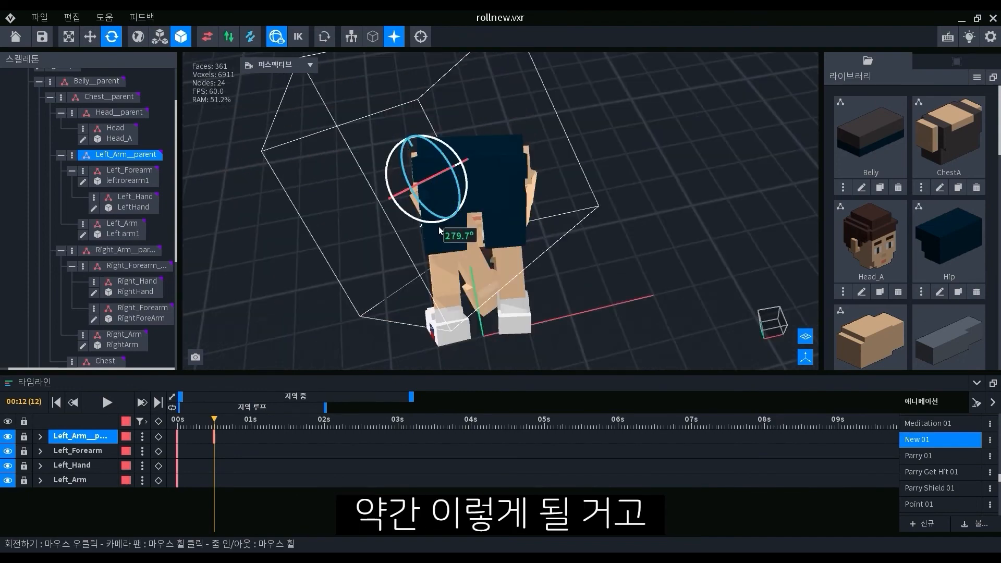
drag(439, 229, 397, 230)
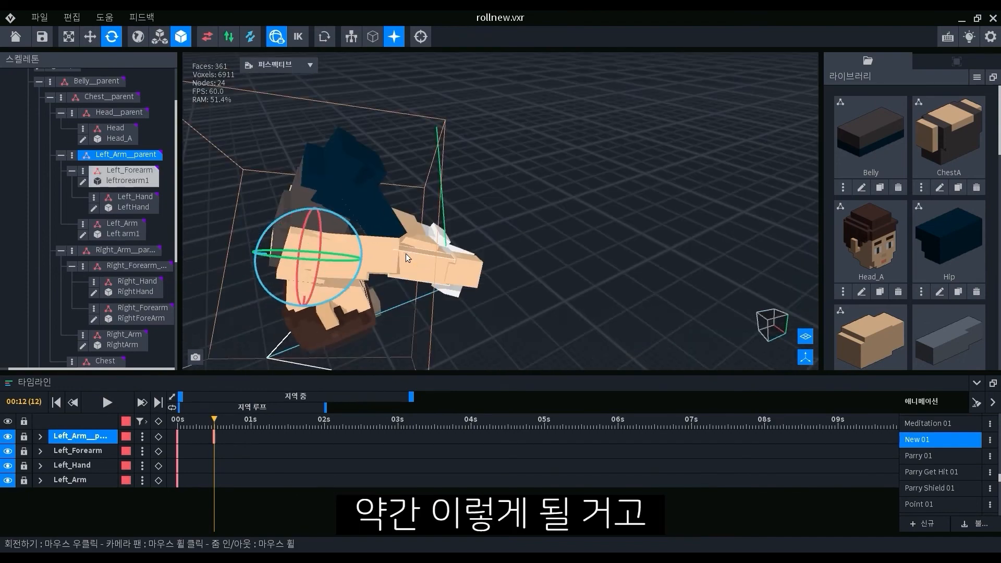
Step: Bend Left_Forearm downward at the elbow and adjust the left arm so its hand is planted beside the body
click(425, 275)
drag(437, 254, 399, 309)
middle_drag(409, 334, 399, 230)
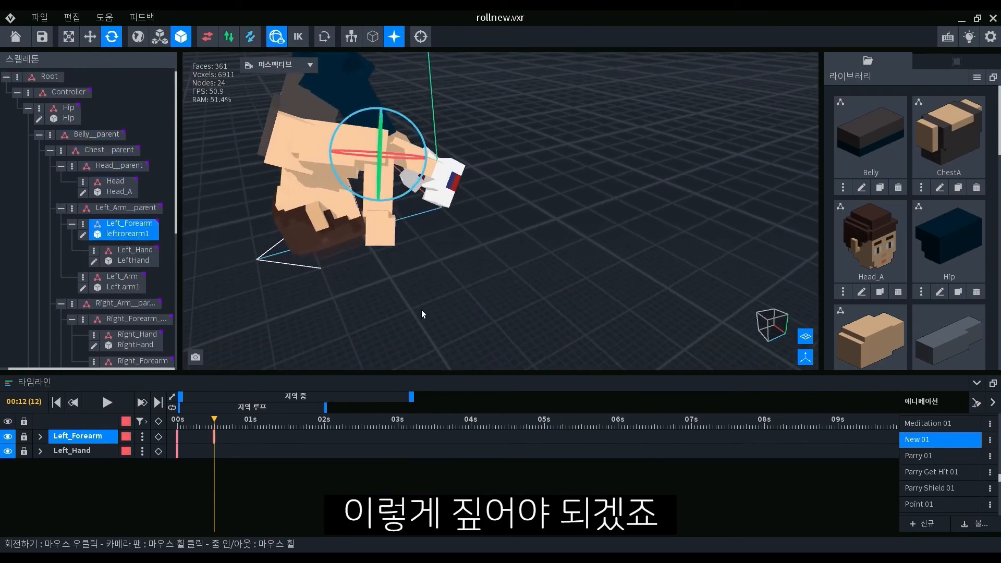
right_drag(421, 310, 399, 243)
right_drag(399, 243, 399, 244)
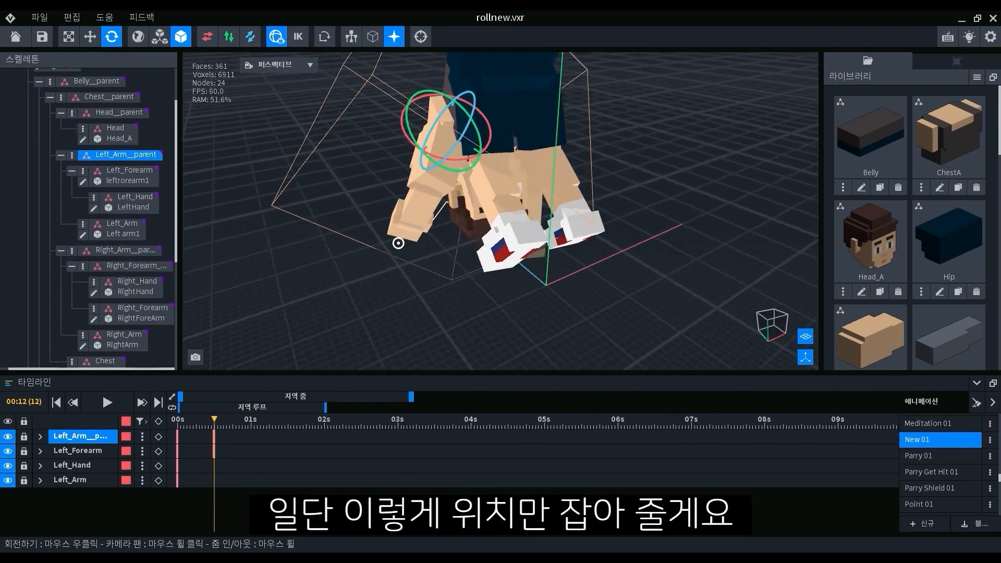
right_drag(470, 160, 492, 154)
Step: Pose the right arm like the left, bending the right forearm parent so the hand points to the floor
right_drag(470, 226, 482, 230)
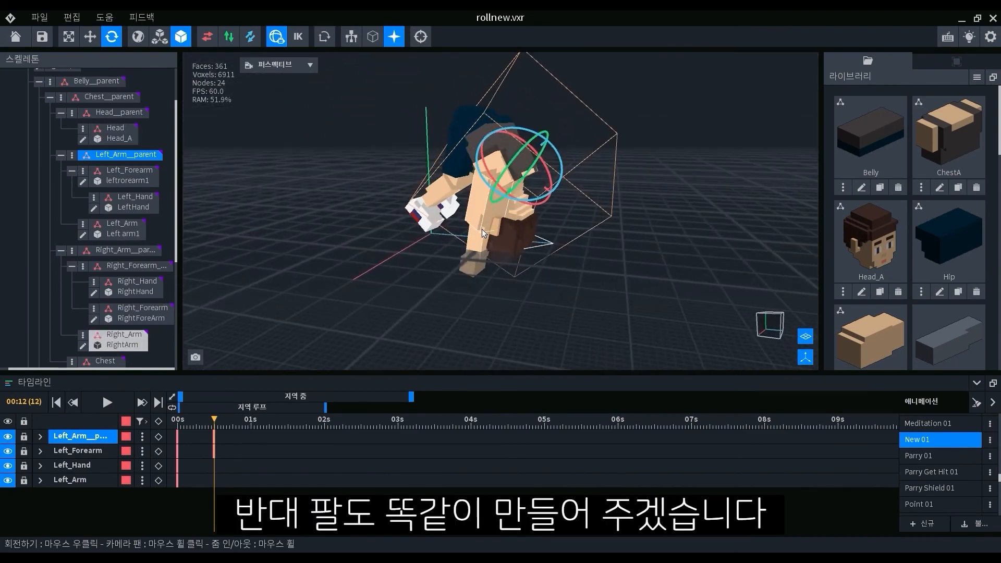
click(486, 192)
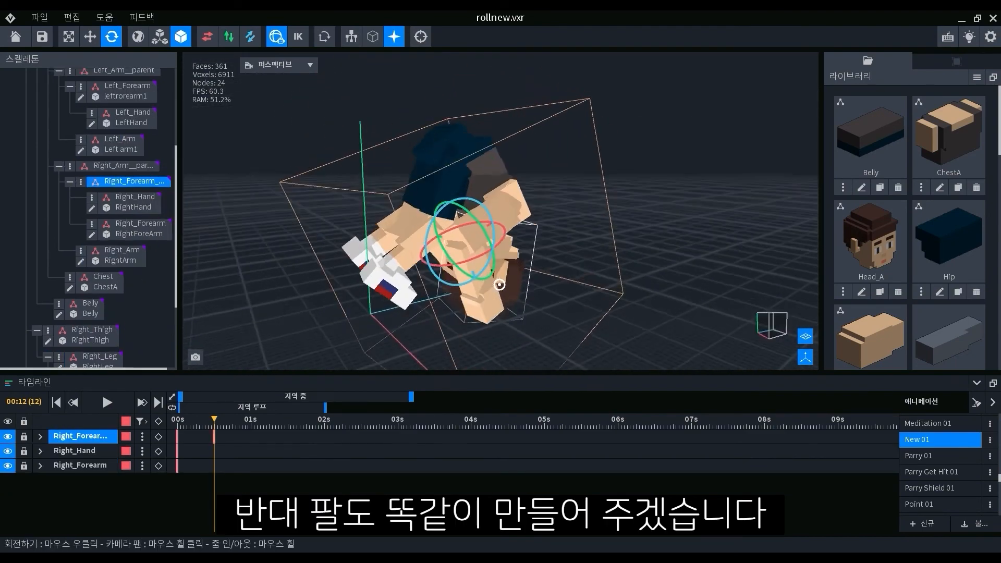
right_drag(499, 284, 472, 292)
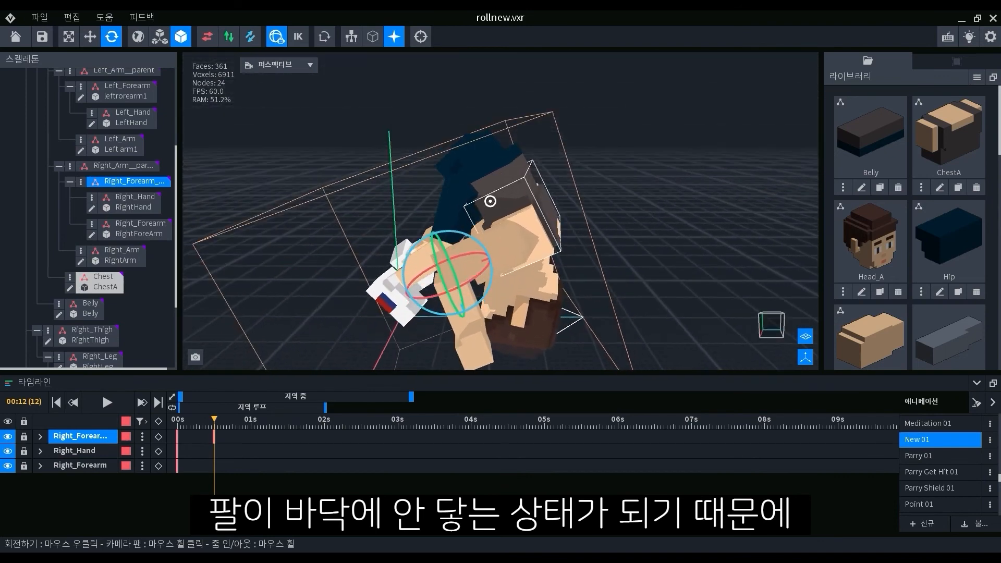
Step: Move the Hip along its green axis to reposition the body so the hands reach the floor
right_drag(490, 201, 489, 208)
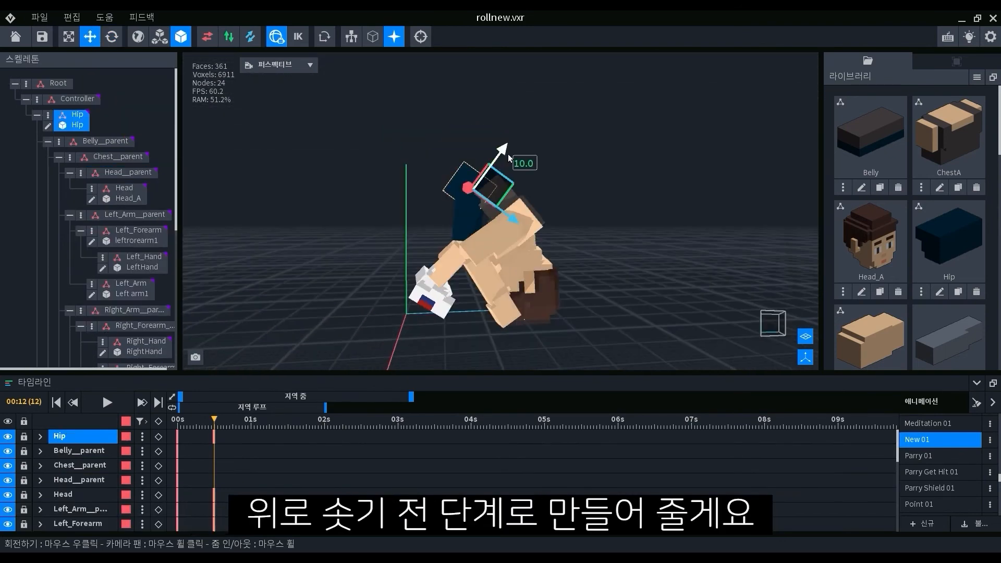
drag(508, 155, 497, 169)
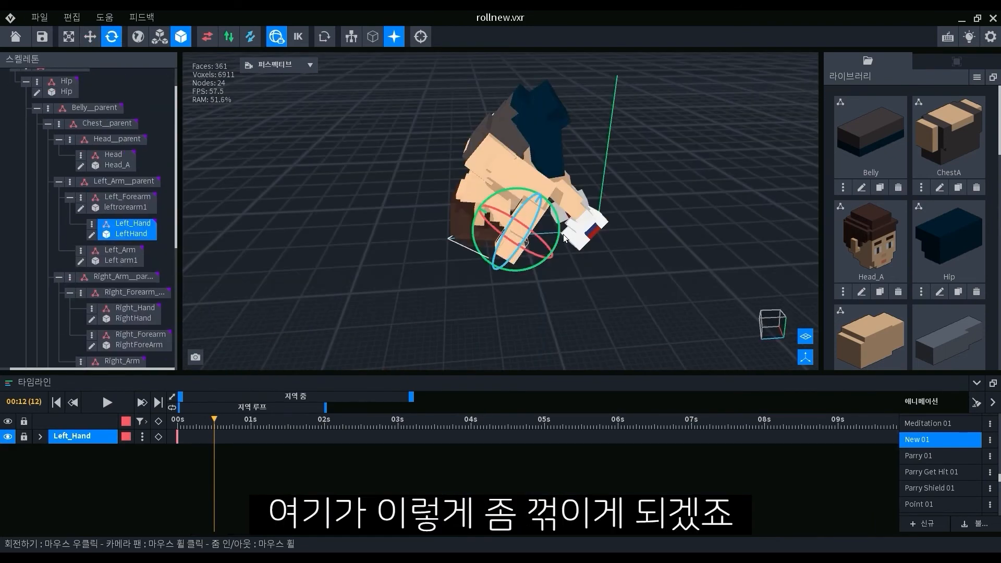
Step: Bend the left hand at the wrist and rotate Left_Arm__parent to lower the left arm toward the floor at frame 12
drag(560, 233, 559, 262)
mouse_move(518, 362)
right_down()
mouse_move(516, 335)
mouse_move(556, 258)
right_up()
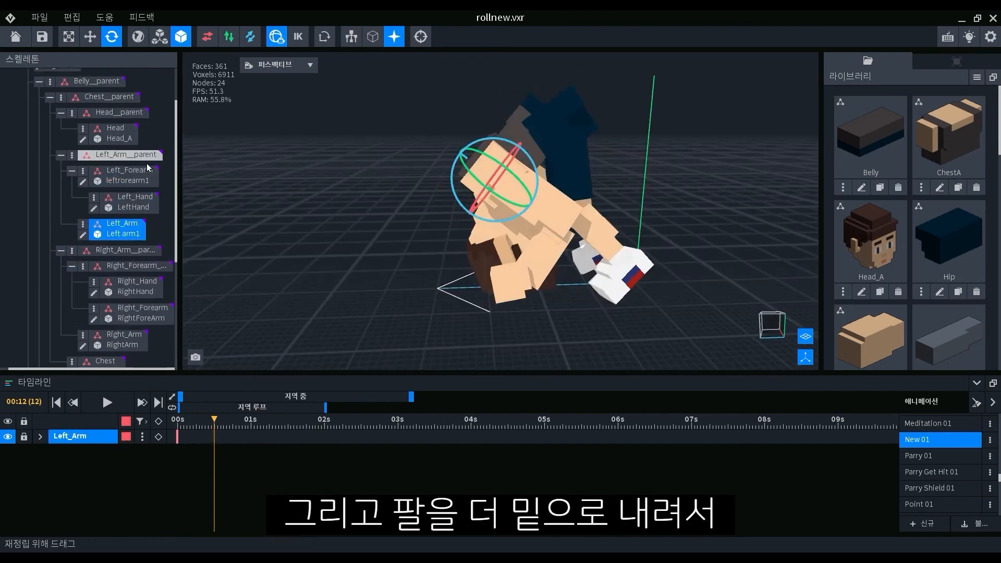
click(146, 155)
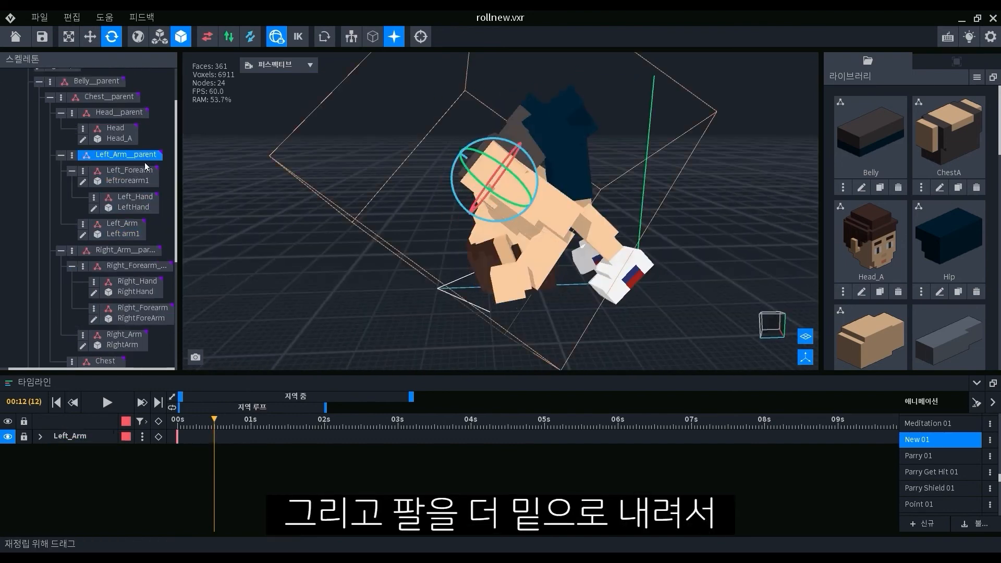
drag(544, 190, 544, 200)
right_drag(596, 247, 566, 219)
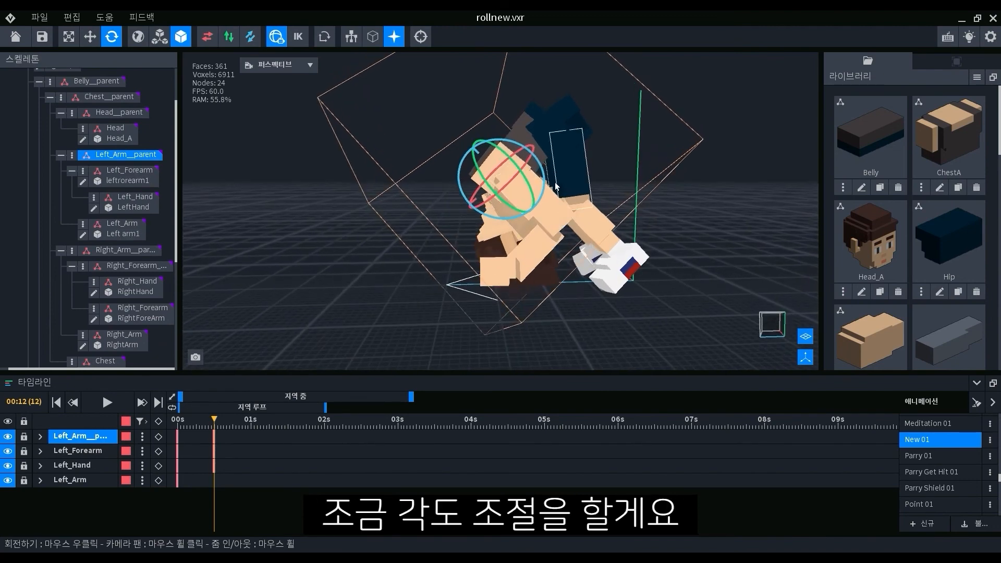
drag(545, 183, 544, 202)
Step: Rotate Left_Forearm downward at the elbow so the left hand reaches the floor
click(552, 236)
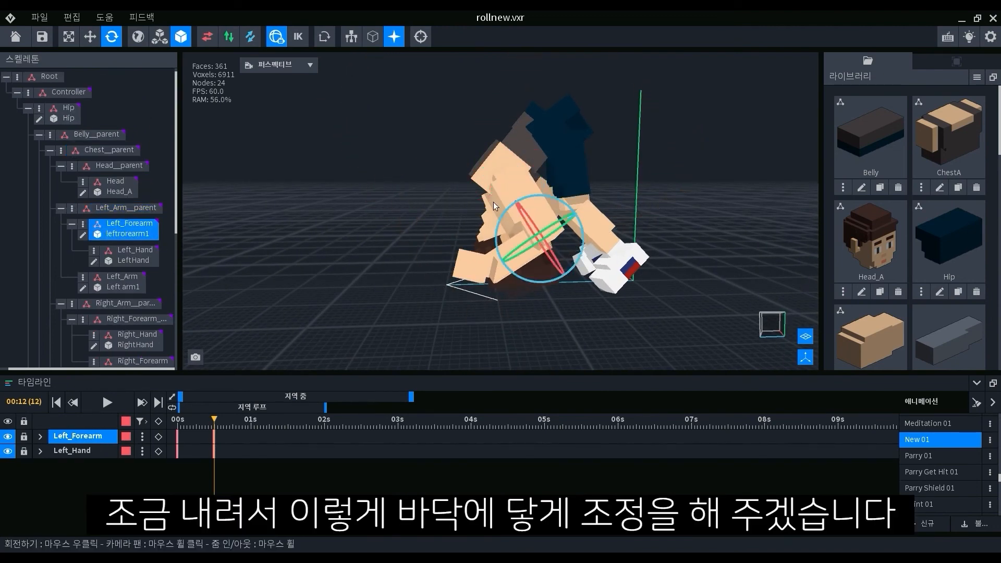
drag(585, 261, 593, 234)
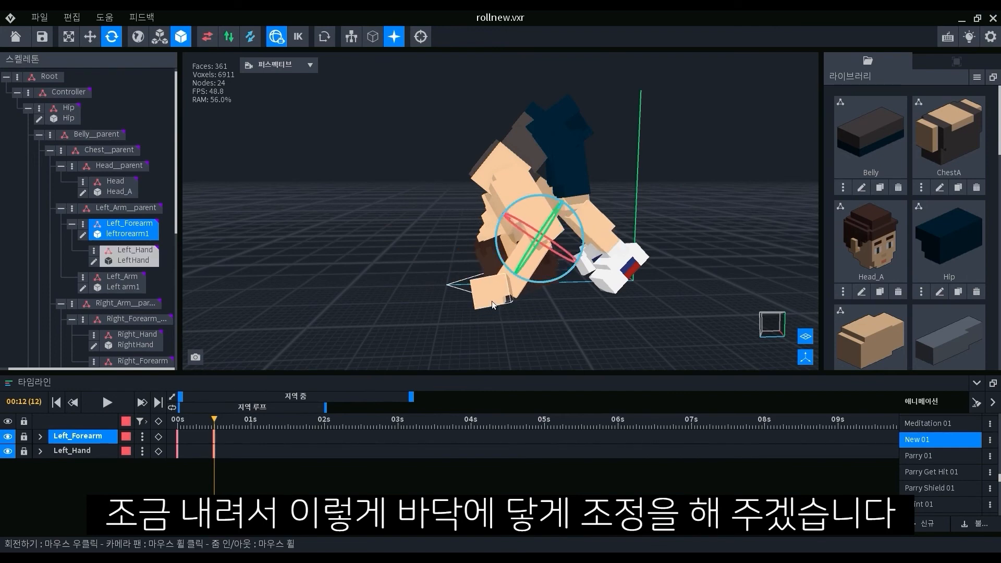
right_drag(487, 292, 591, 247)
Step: Examine both arms of the hands-on-floor pose from several sides and scrub the timeline back from frame 12 to check the motion
scroll(568, 263, down, 2)
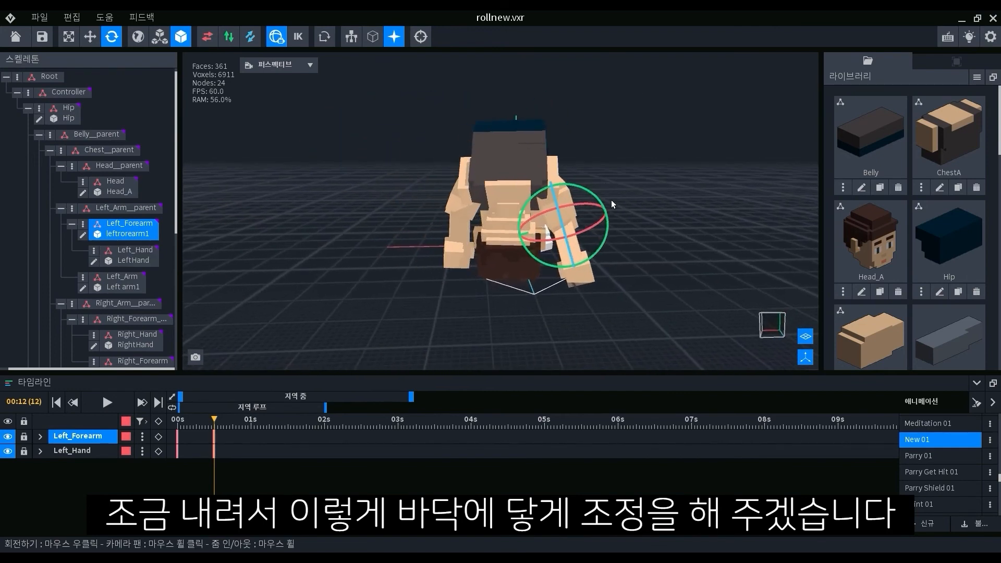
click(549, 214)
click(569, 166)
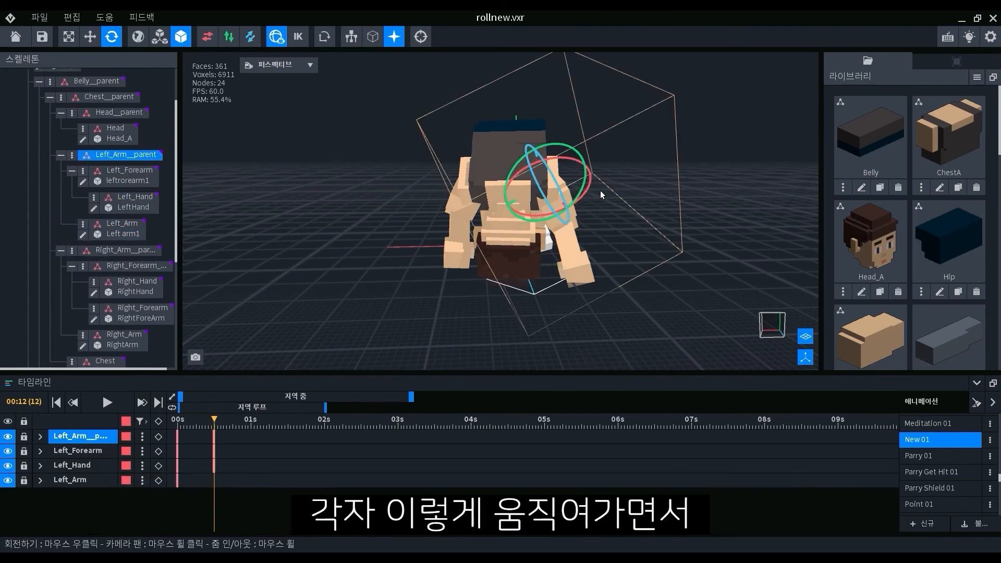
right_drag(596, 189, 565, 201)
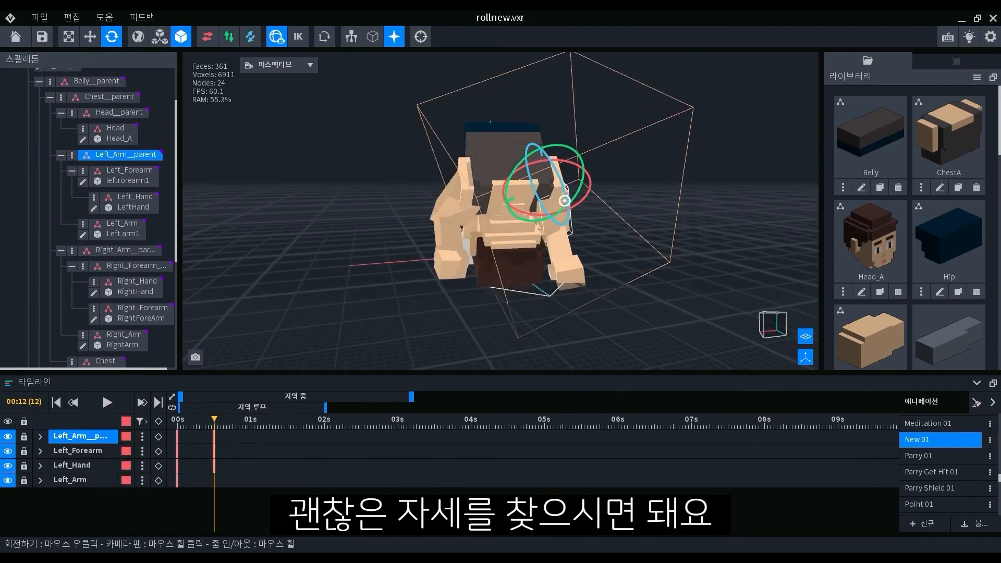
right_drag(455, 245, 566, 274)
click(469, 192)
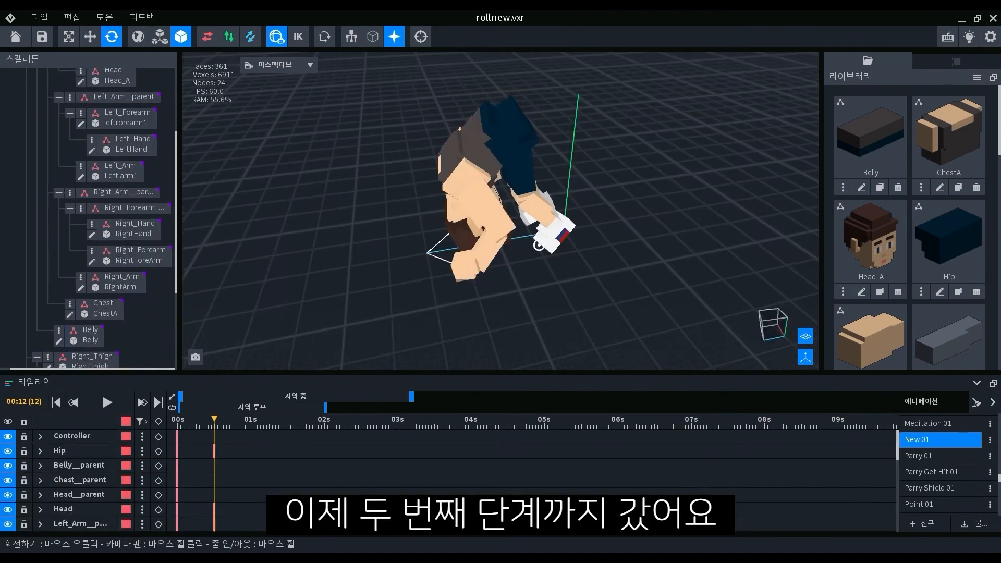
right_drag(539, 245, 567, 271)
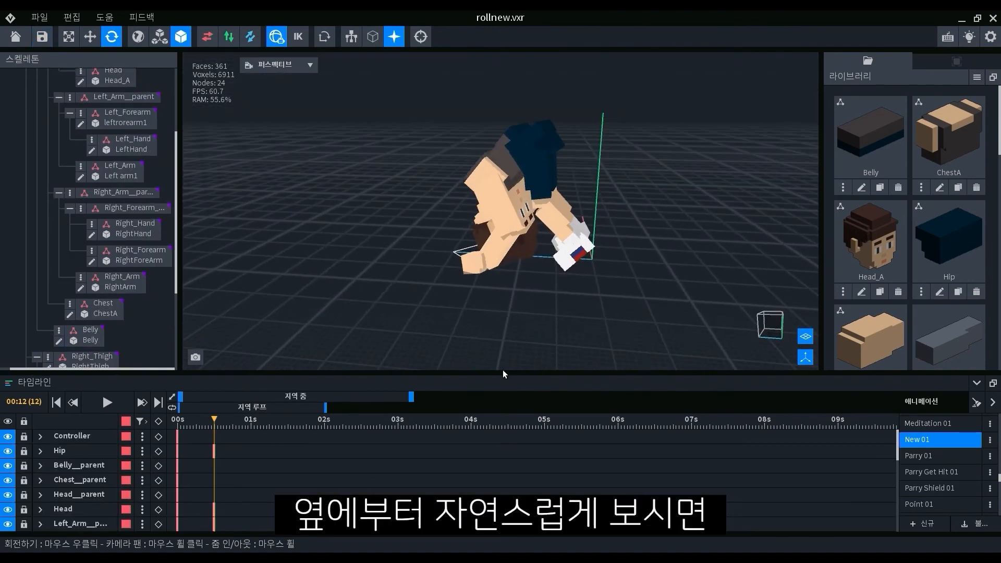
mouse_move(220, 424)
mouse_down()
mouse_move(162, 420)
mouse_move(228, 421)
mouse_move(217, 415)
mouse_up()
right_drag(365, 322, 378, 294)
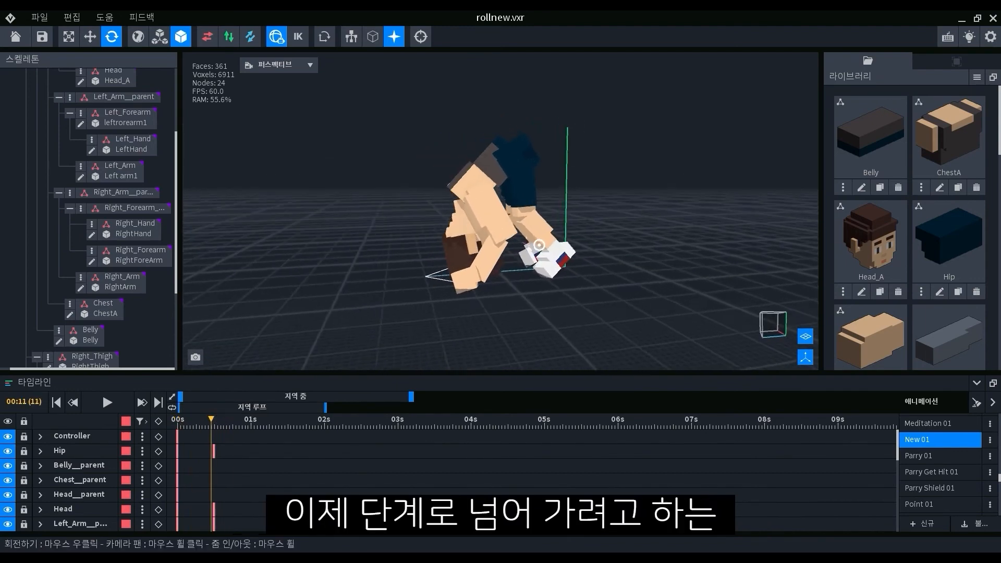
scroll(539, 245, down, 1)
drag(216, 424, 182, 424)
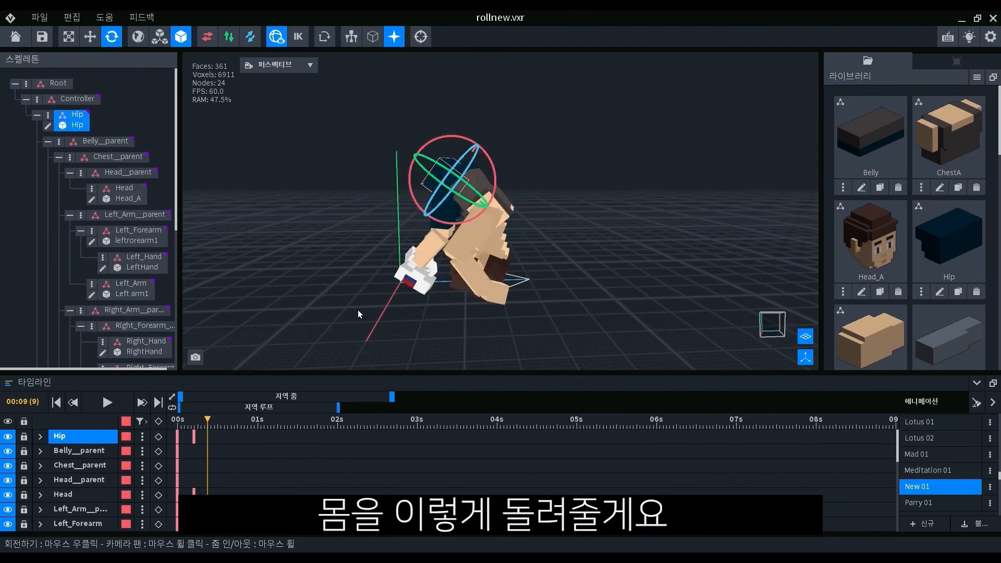
Step: At frame 8, rotate the Hip forward into the roll and move it forward and upward so the arms clear the floor
drag(497, 172, 501, 237)
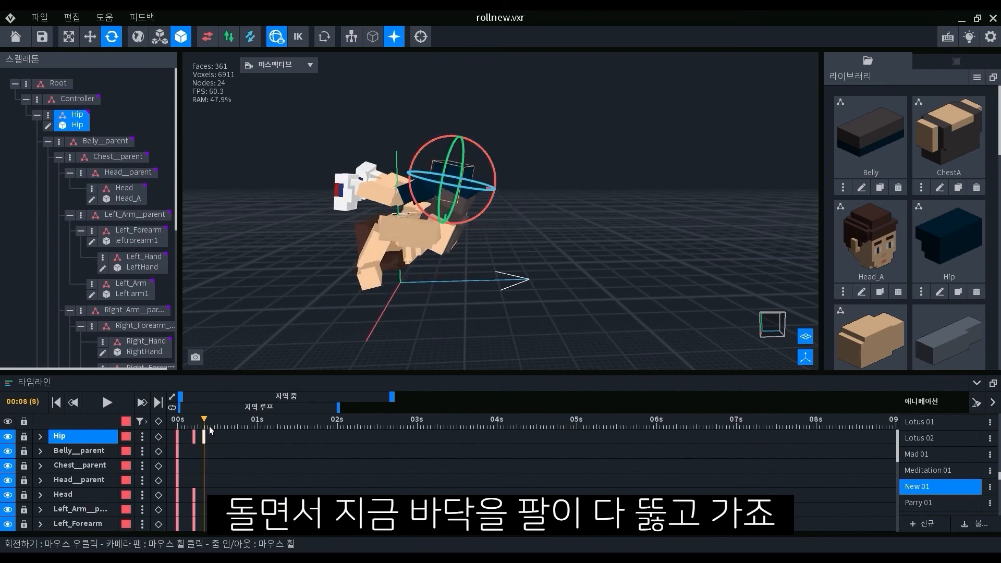
click(90, 36)
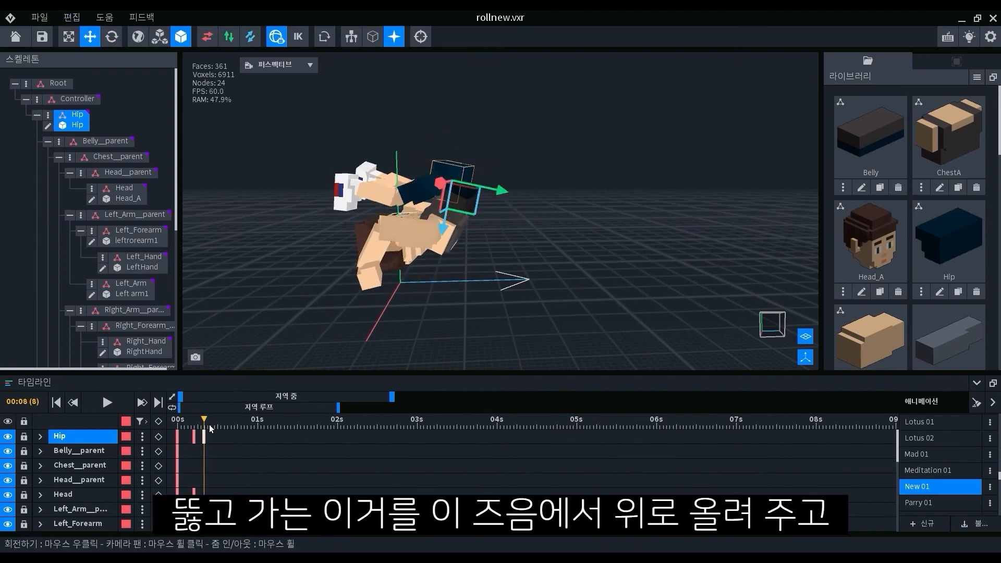
drag(211, 429, 203, 424)
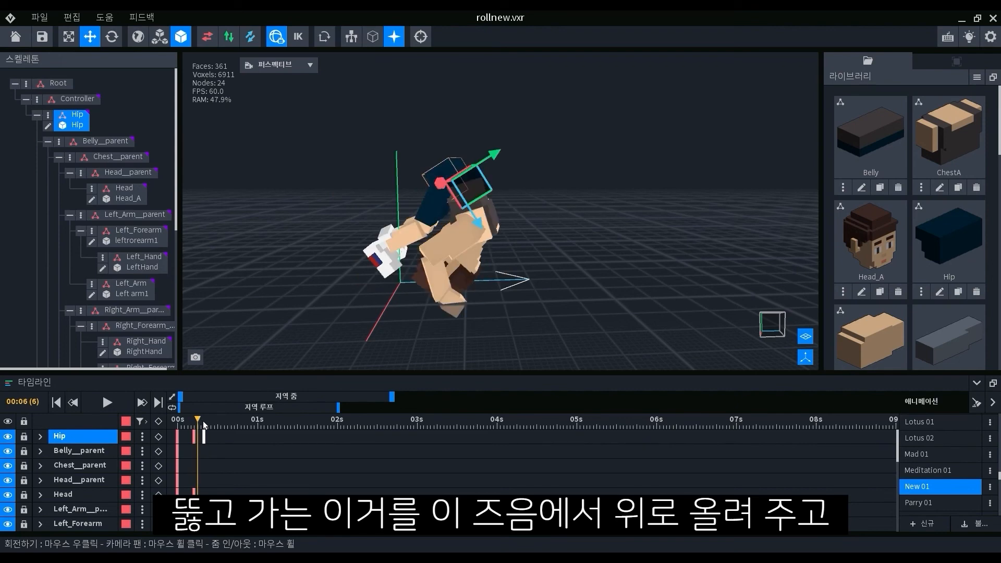
drag(488, 235, 454, 216)
drag(506, 179, 552, 202)
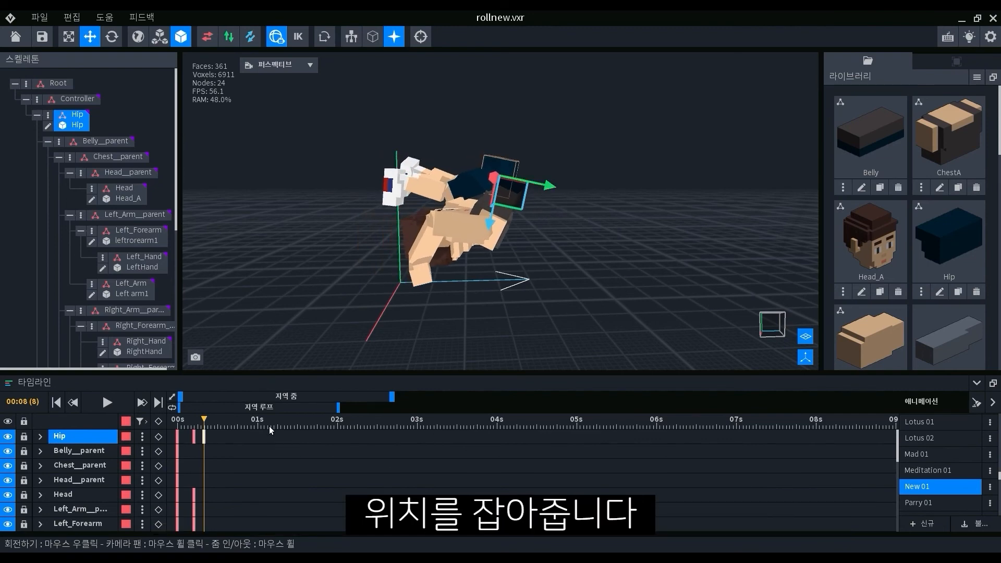
Step: Lower the Hip slightly at frame 8 so the hands touch the floor
mouse_move(210, 425)
mouse_down()
mouse_move(182, 423)
mouse_move(207, 412)
mouse_up()
right_drag(452, 338, 433, 286)
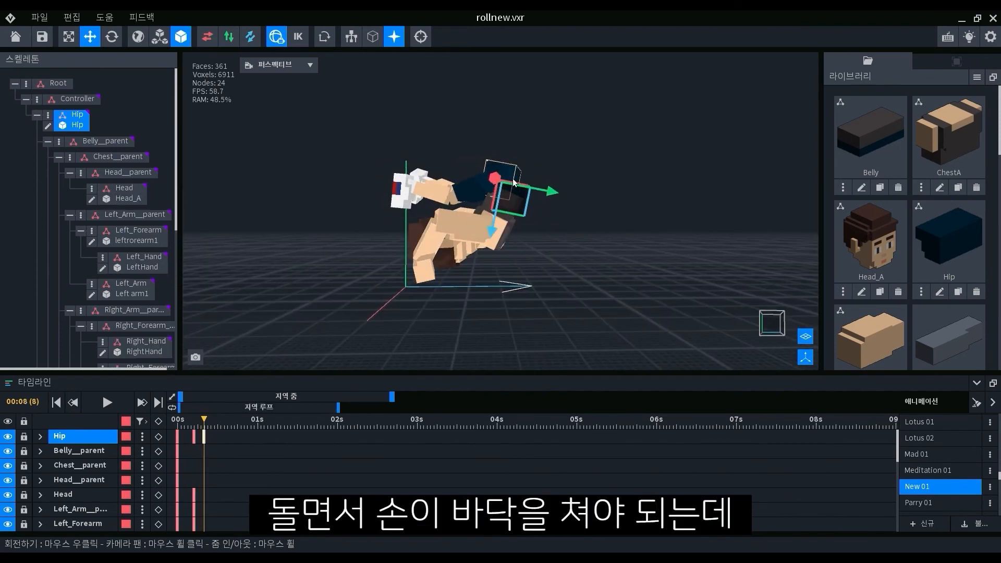
click(495, 239)
click(509, 180)
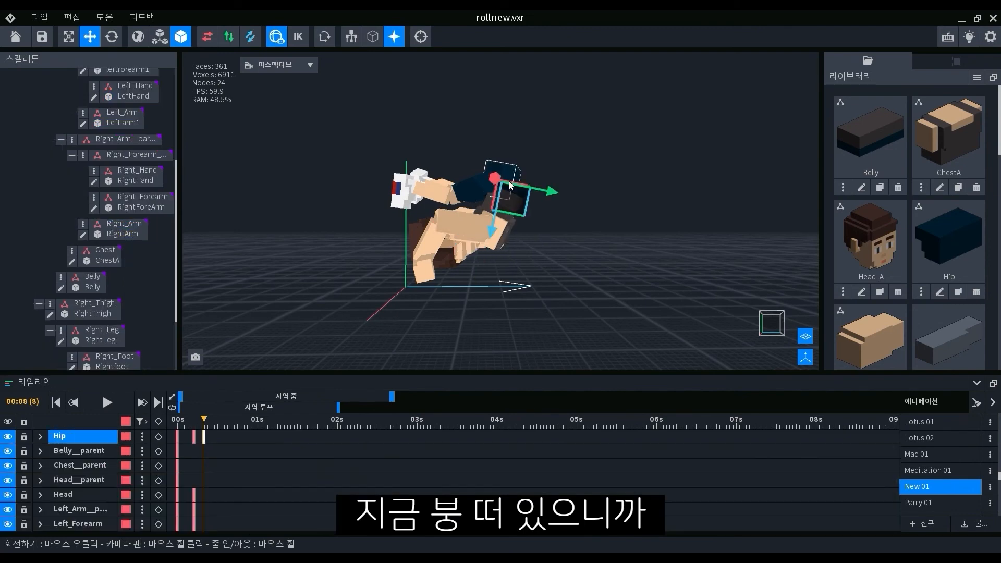
drag(492, 231, 489, 247)
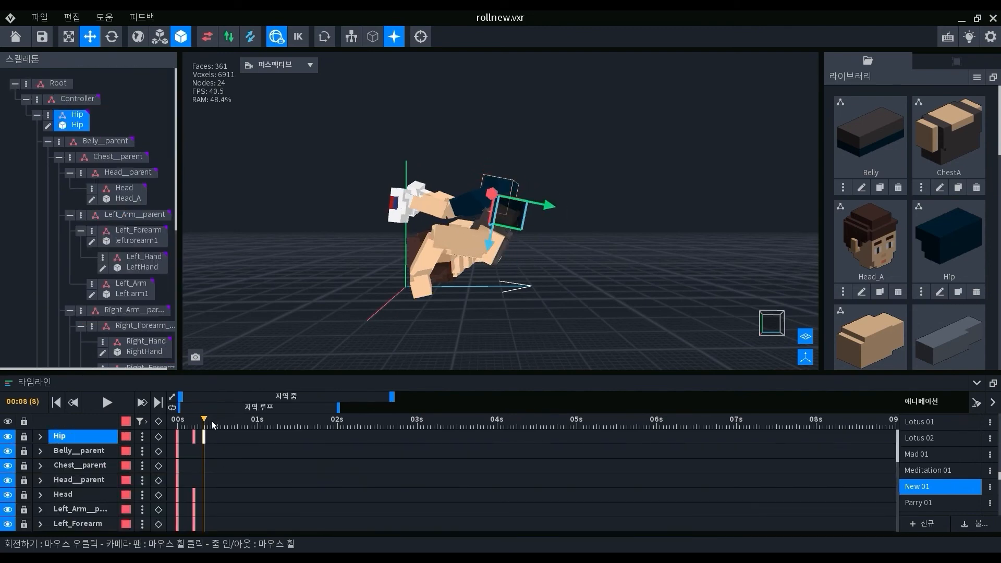
Step: Raise the Hip at frame 7 to keep the arms from sinking into the floor, and play back the roll
mouse_move(213, 426)
mouse_down()
mouse_move(182, 426)
mouse_move(202, 427)
mouse_up()
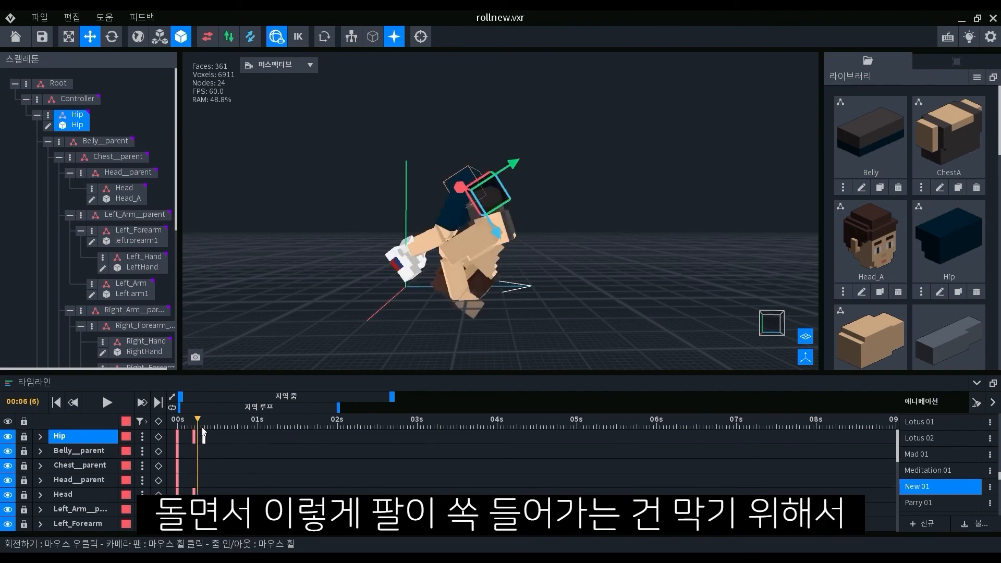
click(204, 428)
drag(500, 246, 497, 233)
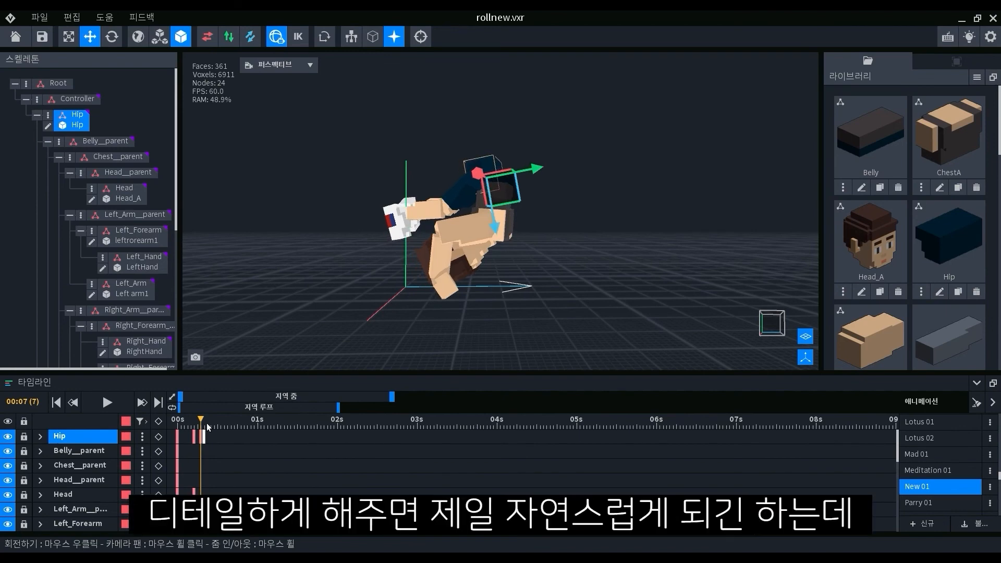
mouse_move(201, 426)
mouse_down()
mouse_move(183, 424)
mouse_move(195, 422)
mouse_up()
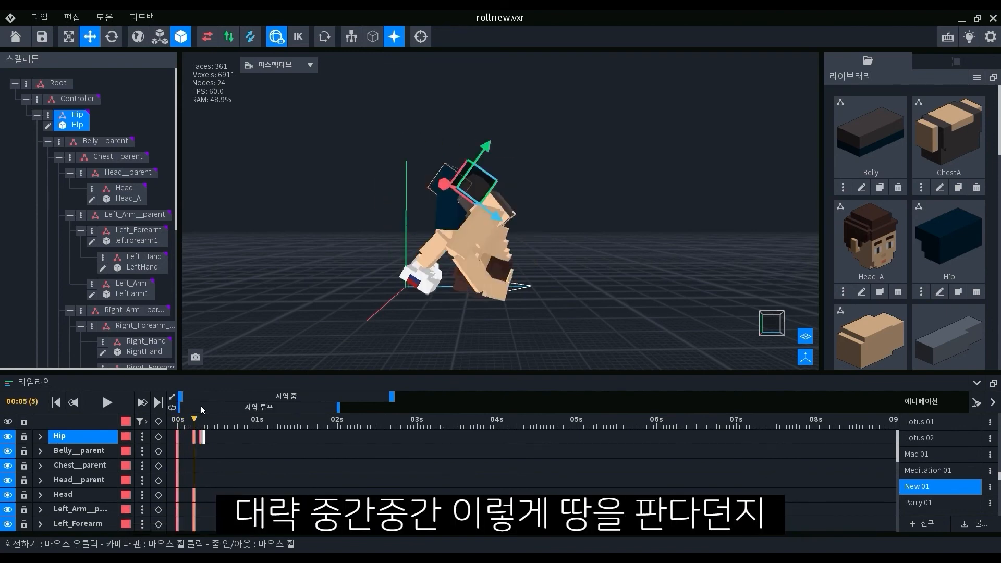
right_drag(489, 307, 496, 310)
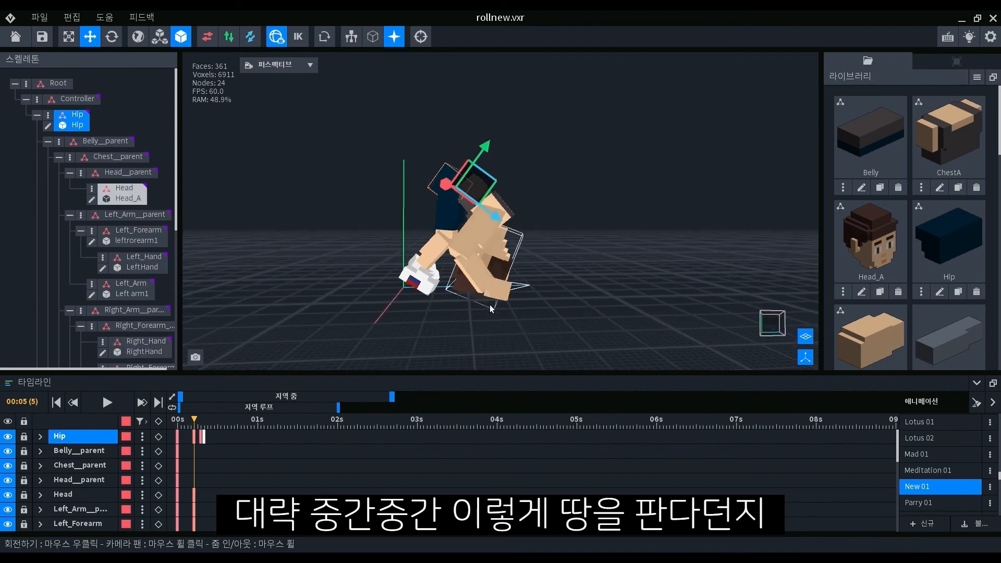
click(201, 424)
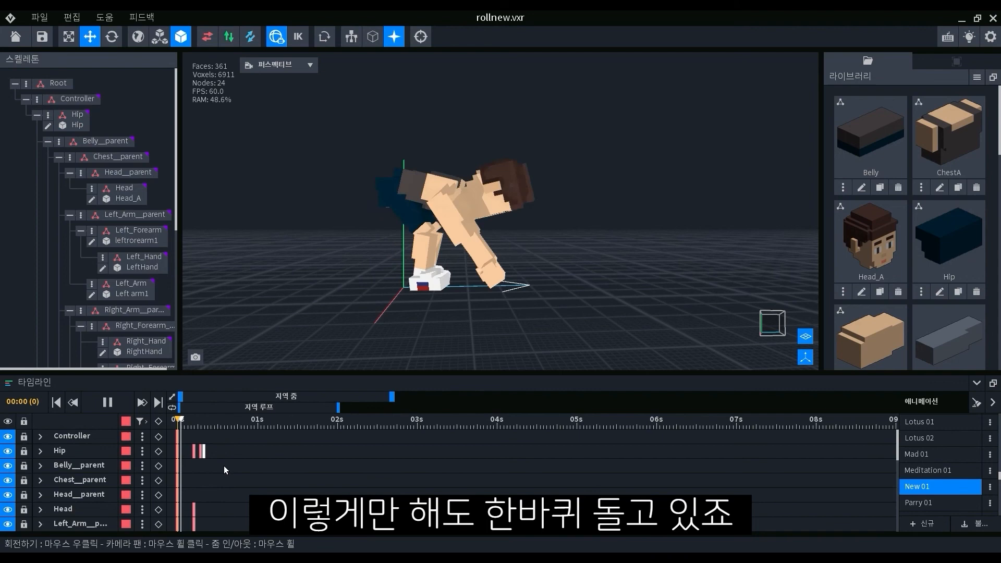
key(space)
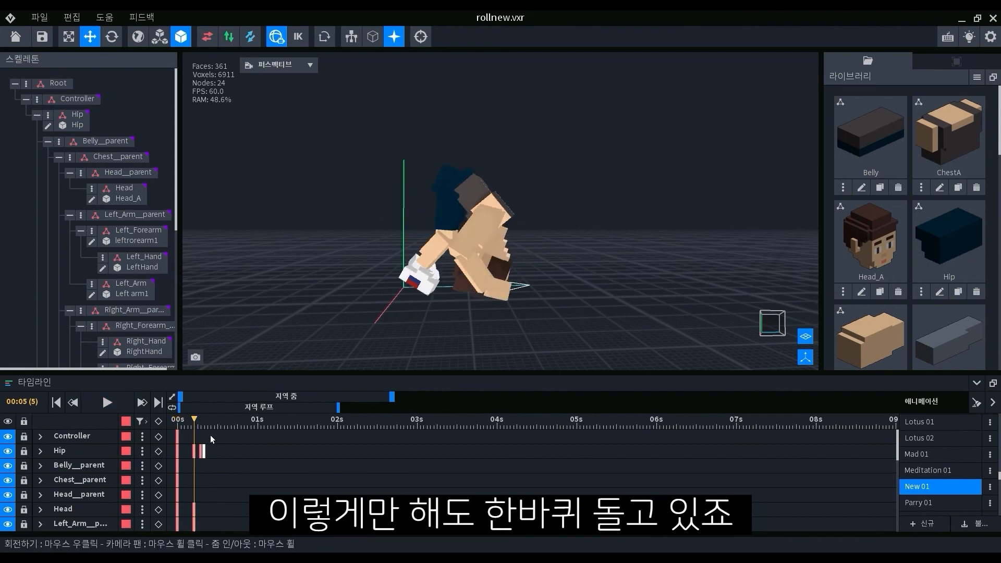
Step: At frame 7, bend the right and left hands at the wrists so they look planted on the floor
click(200, 425)
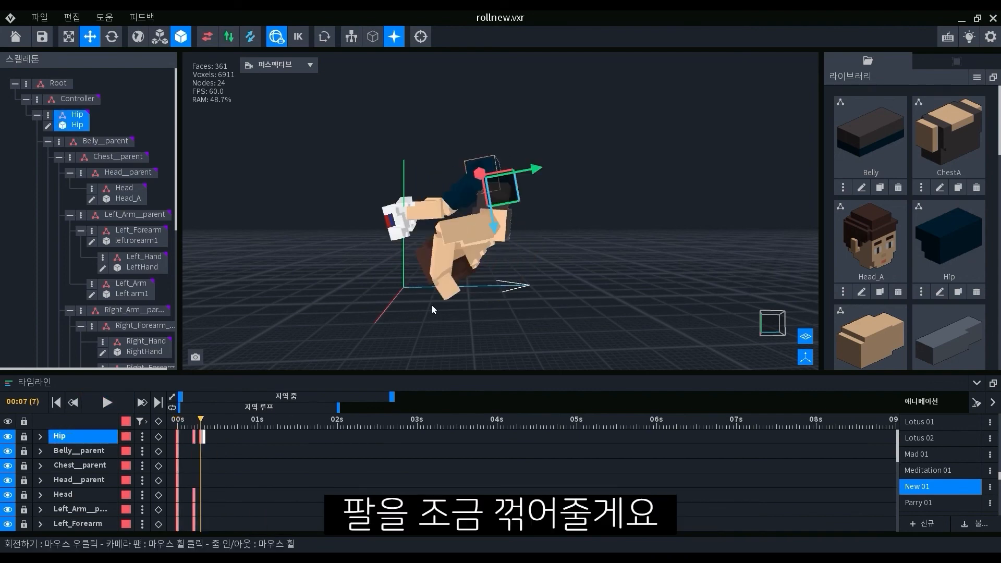
click(451, 299)
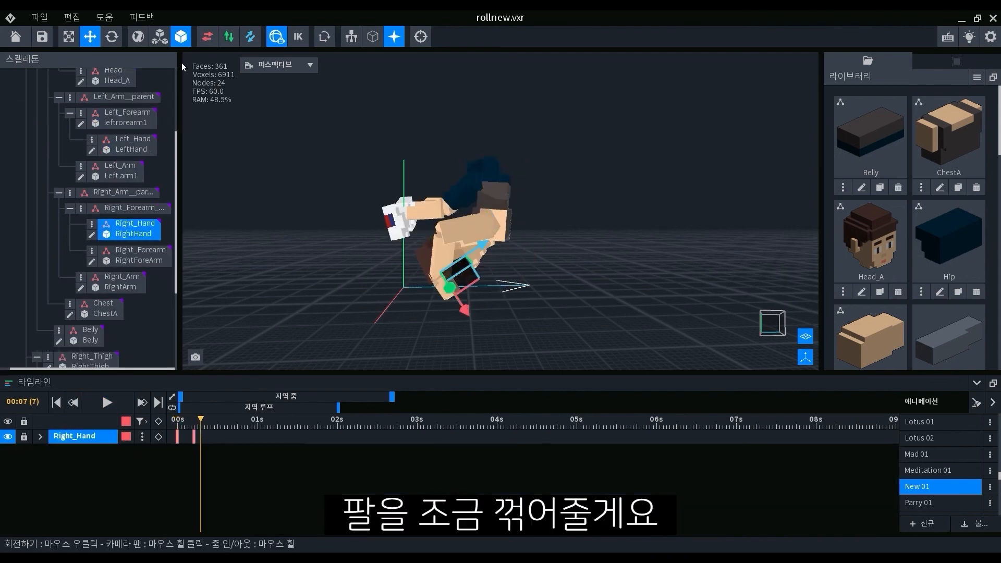
click(118, 38)
right_drag(521, 291, 468, 294)
click(513, 307)
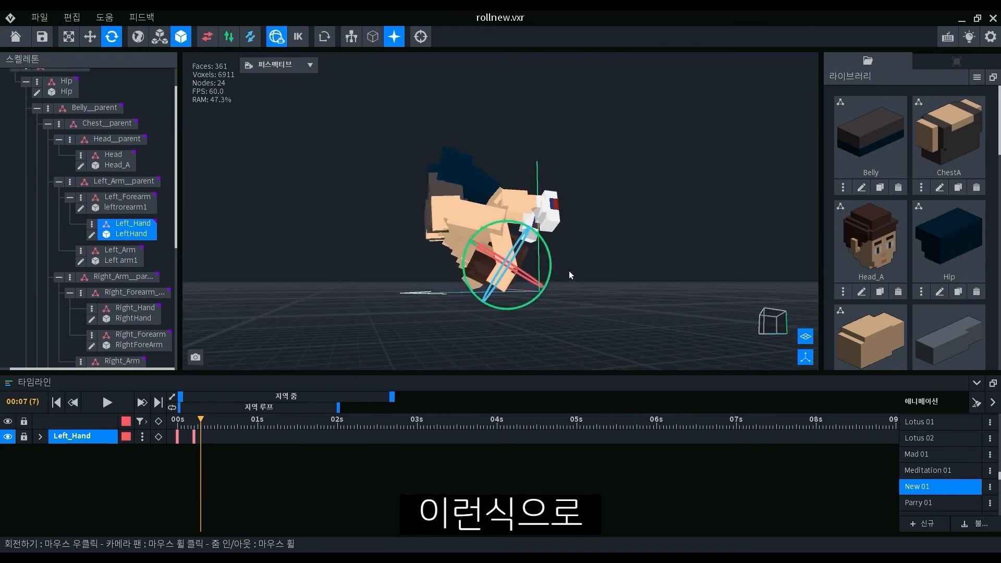
drag(563, 271, 558, 278)
right_drag(558, 278, 467, 293)
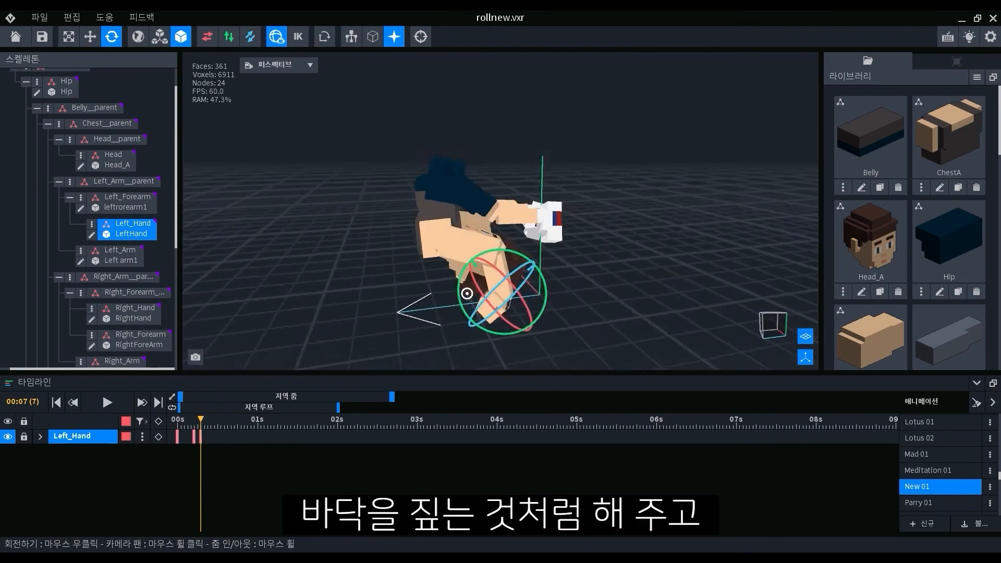
Step: At frame 5, rotate Left_Hand about 81° to lay it flat on the floor, and scrub through the opening frames
drag(579, 285, 583, 287)
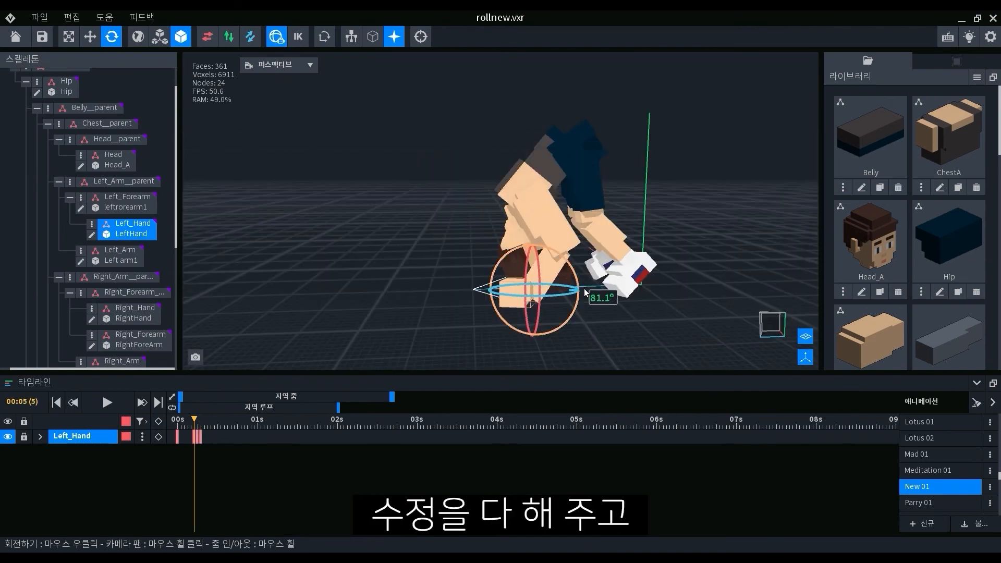
right_drag(583, 286, 533, 290)
right_drag(504, 243, 574, 256)
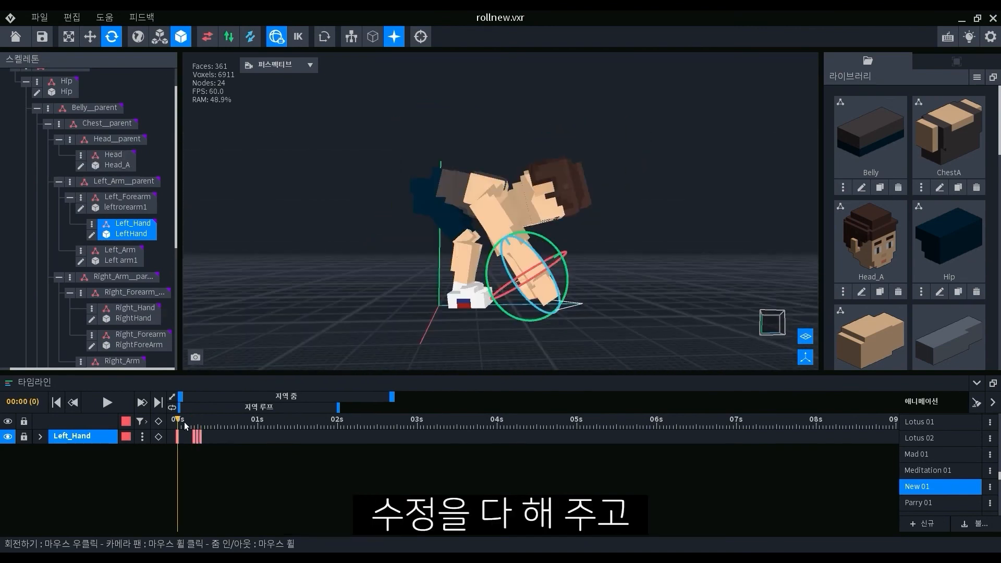
mouse_move(186, 425)
mouse_down()
mouse_move(212, 427)
mouse_move(202, 427)
mouse_up()
Step: At frame 11, rotate the Hip about 160° and lower it about 26 units so the back lands on the floor
drag(202, 427, 222, 425)
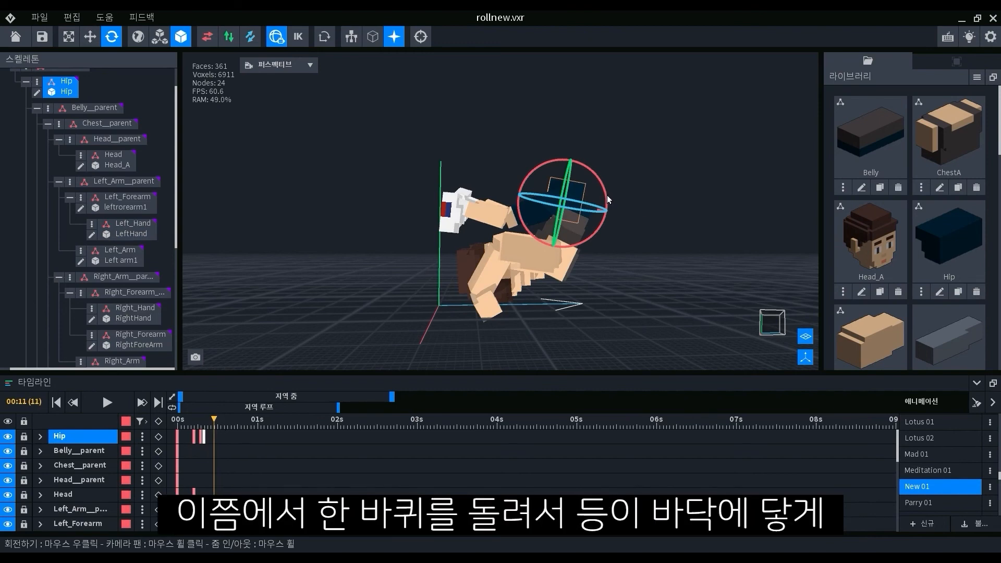
drag(608, 195, 609, 250)
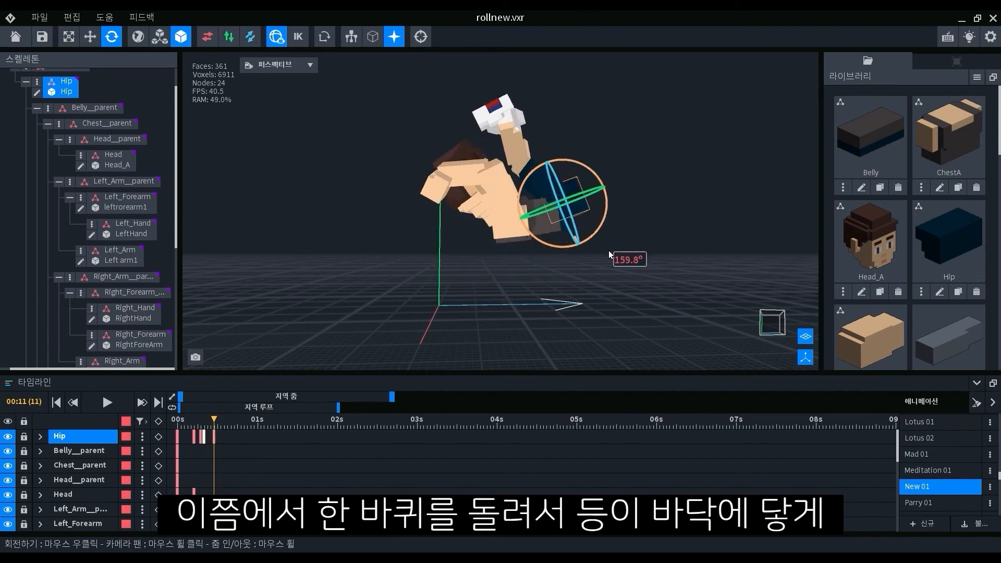
key(w)
drag(585, 215, 586, 326)
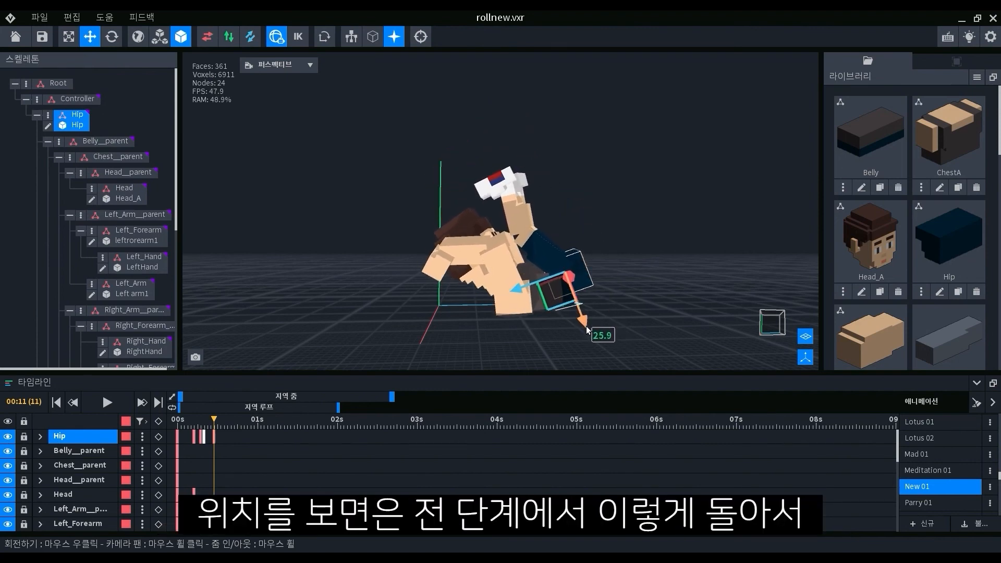
mouse_move(214, 420)
mouse_down()
mouse_move(199, 418)
mouse_move(208, 418)
mouse_up()
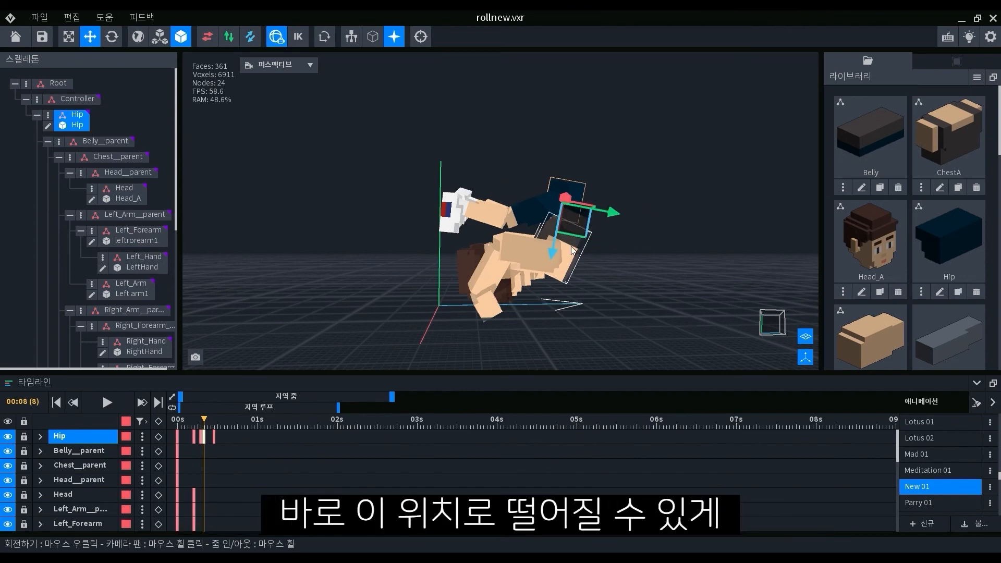
Step: At frame 11, rotate Right_Thigh to about 343° and adjust Right_Leg's bend at the knee
click(214, 421)
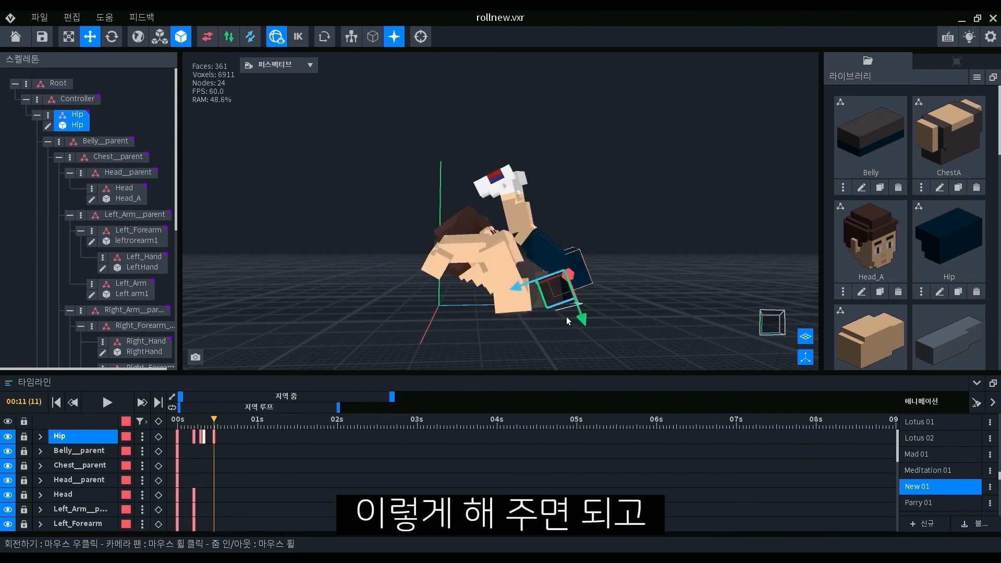
right_drag(594, 301, 455, 268)
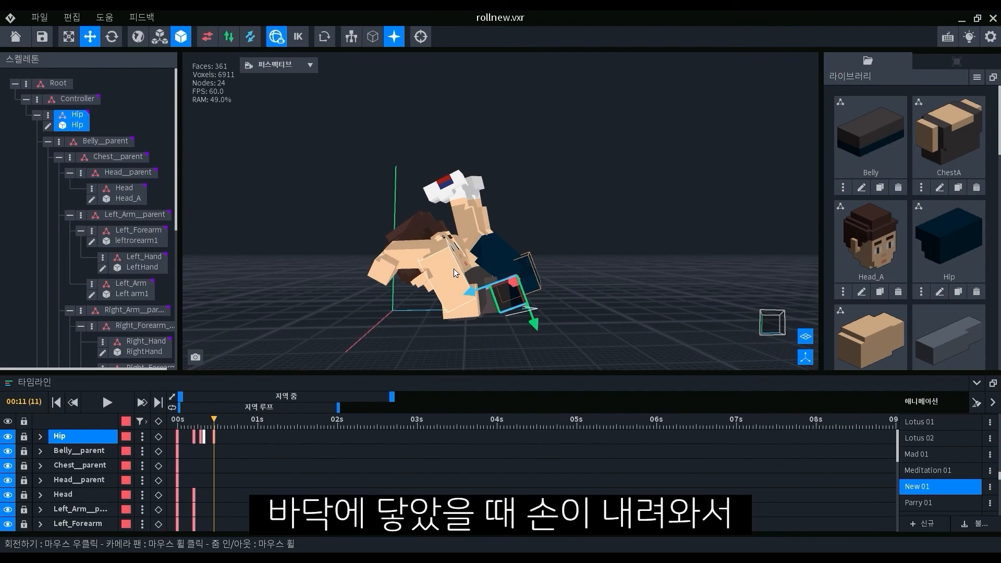
click(504, 259)
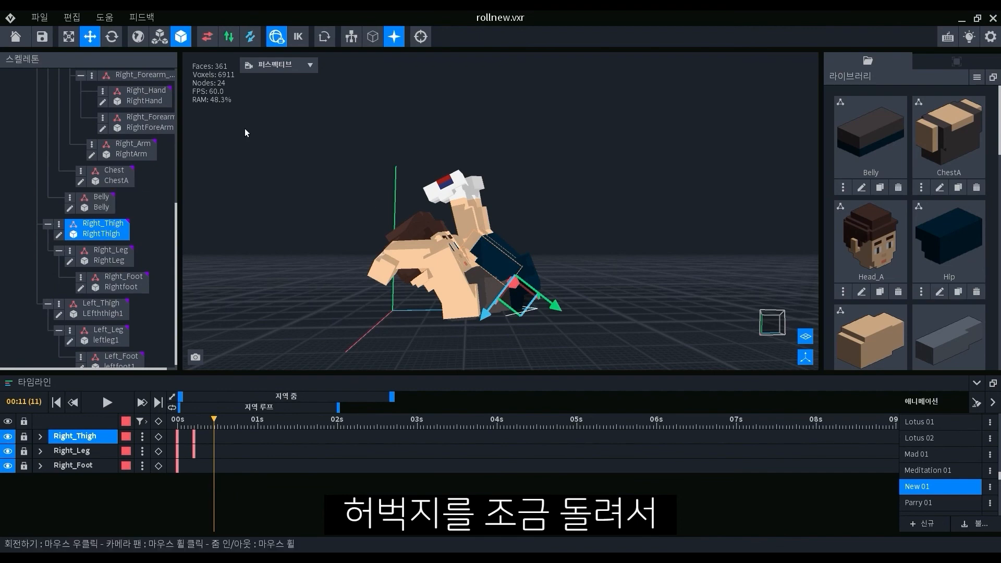
click(113, 38)
drag(558, 275, 572, 288)
click(527, 279)
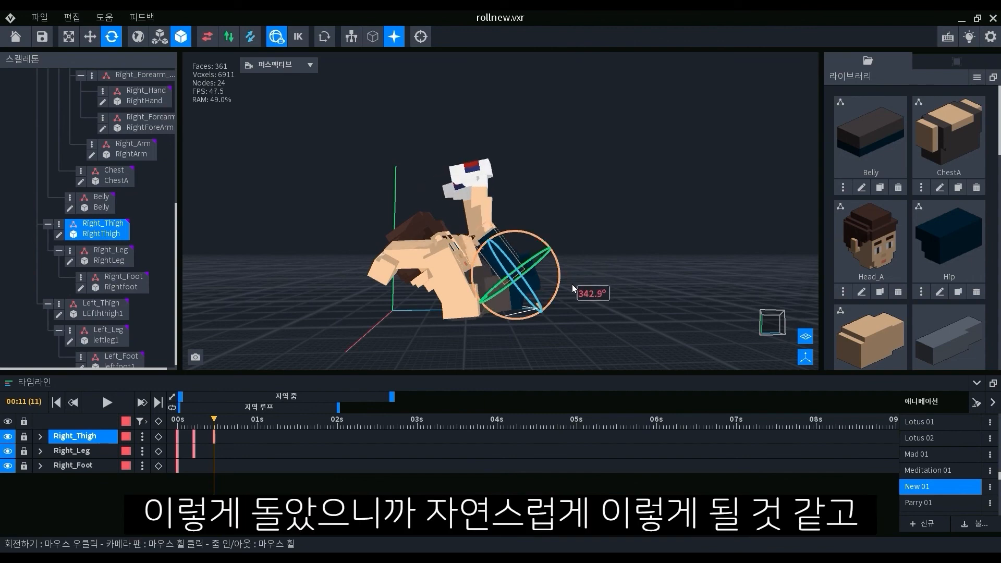
click(484, 212)
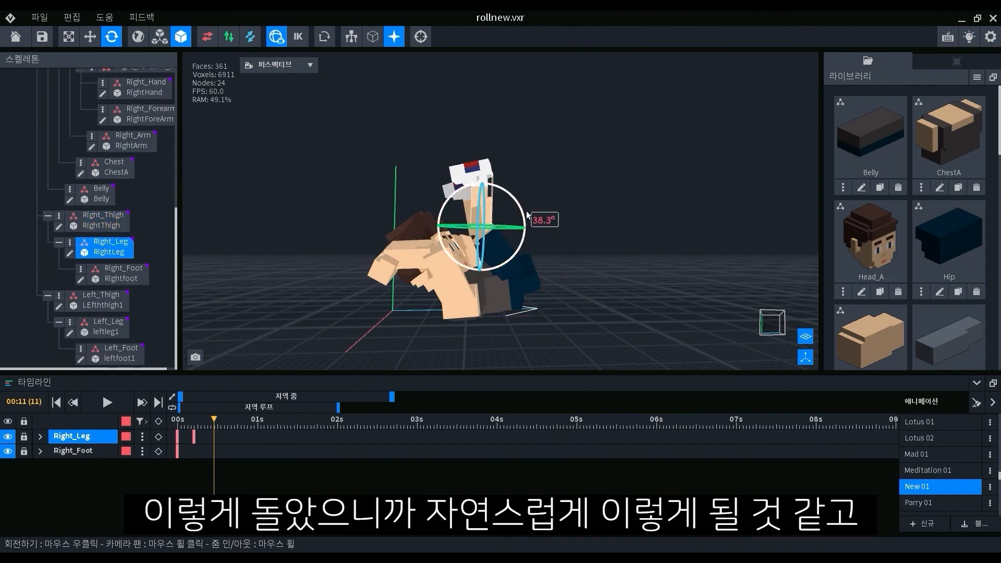
drag(527, 215, 529, 230)
Step: At frame 11, swing Right_Arm_parent forward and bend the right forearm as if reaching to hold the knee
right_drag(520, 256, 519, 256)
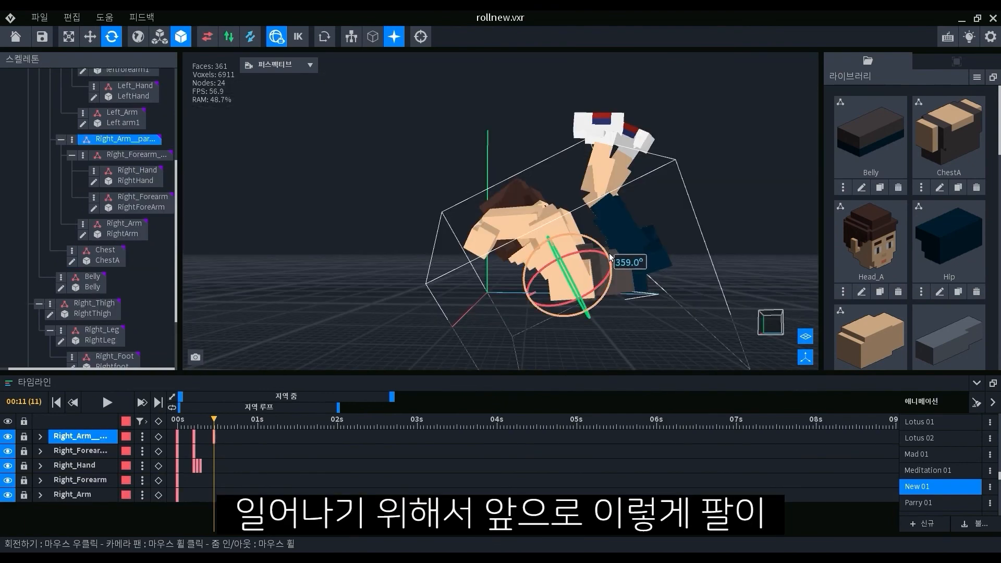
drag(611, 257, 623, 285)
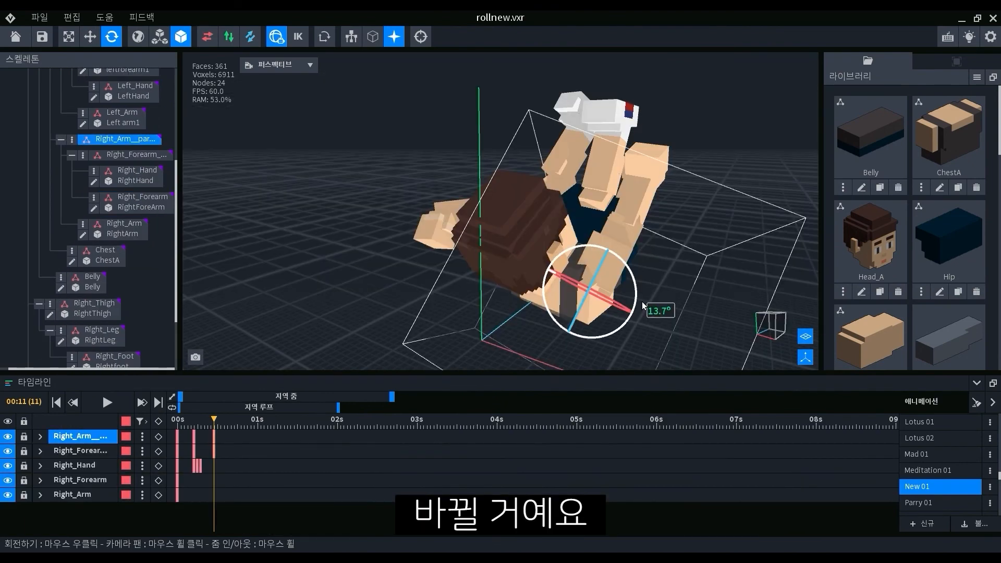
drag(643, 302, 644, 306)
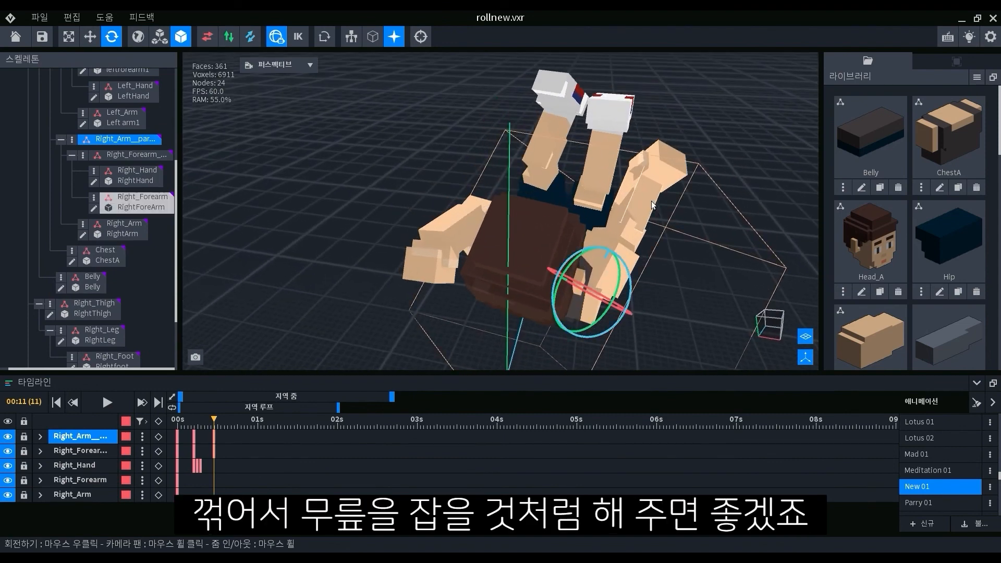
click(138, 202)
click(146, 181)
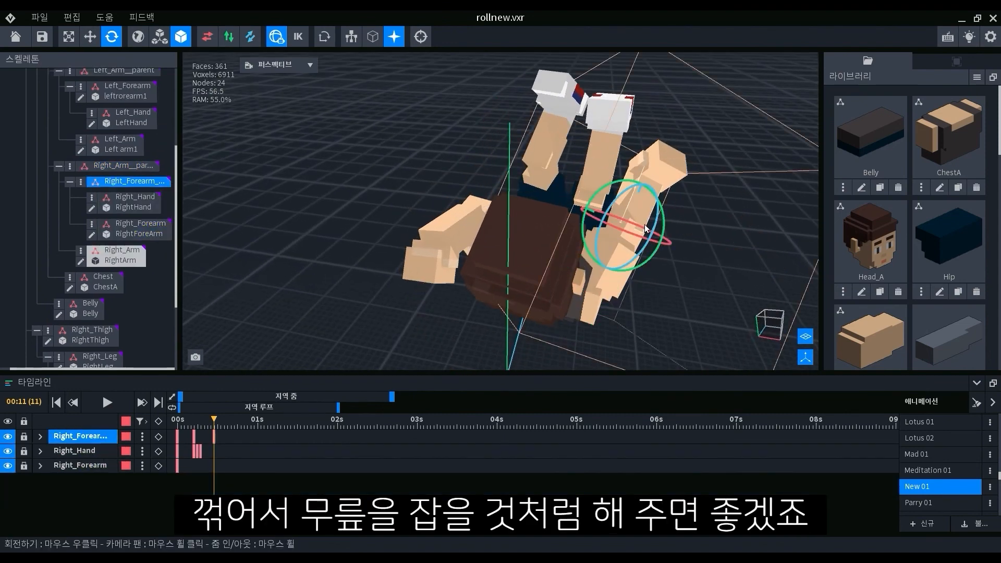
drag(669, 227, 665, 217)
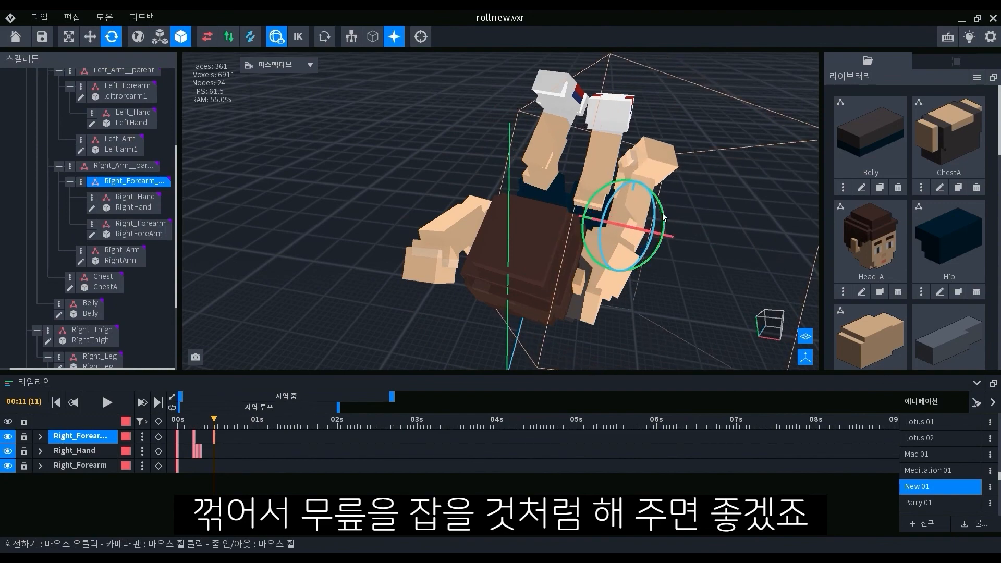
click(650, 168)
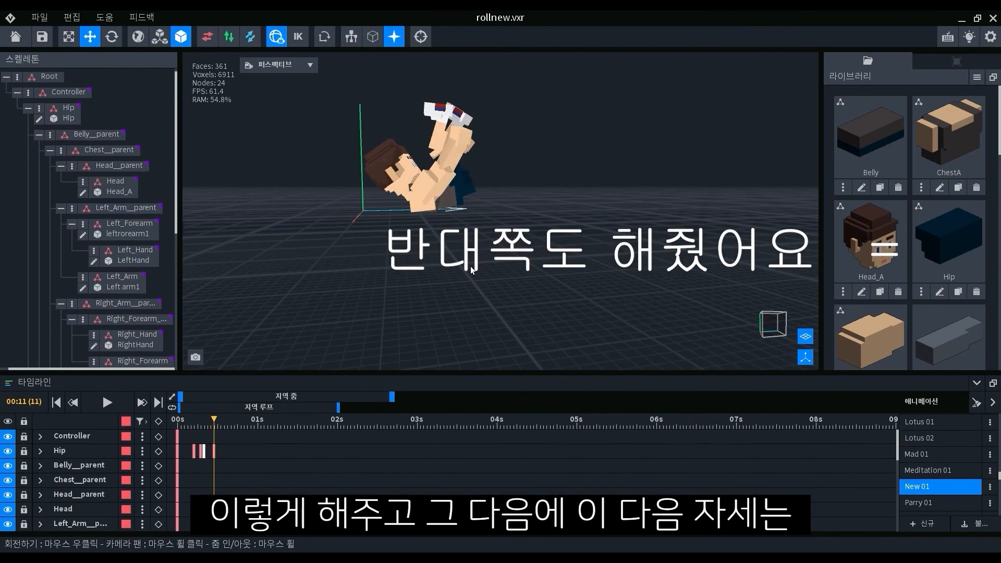
Step: Rotate the Head at frame 11 so it stays lowered toward the floor instead of lifting with the body
scroll(414, 142, up, 1)
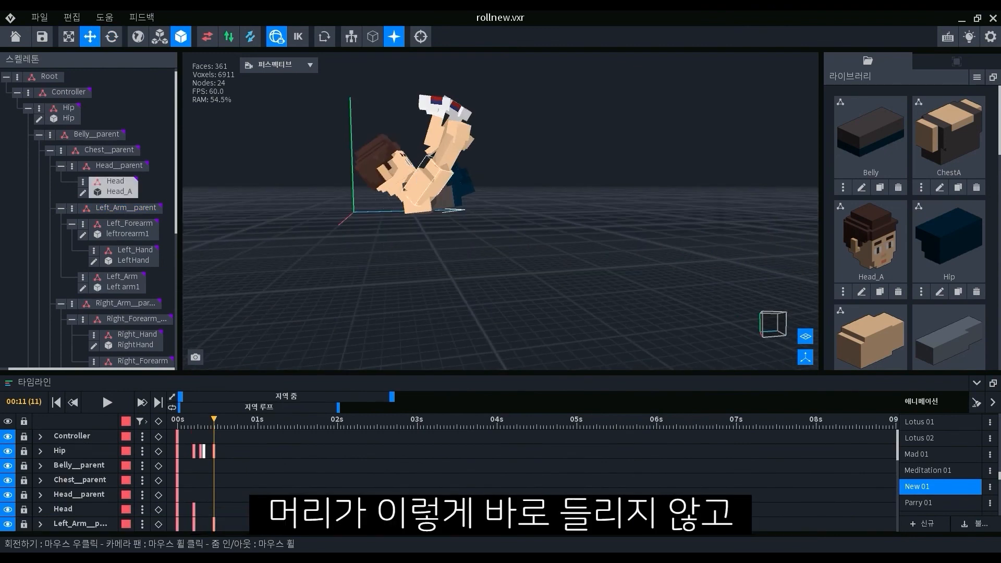
middle_drag(405, 175, 437, 234)
right_drag(436, 234, 432, 235)
click(432, 235)
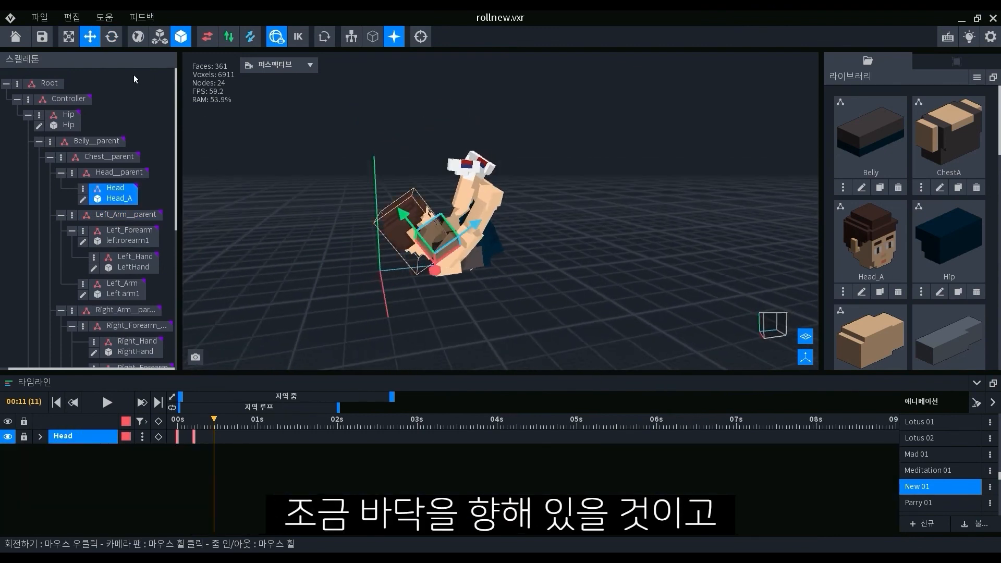
key(e)
click(467, 226)
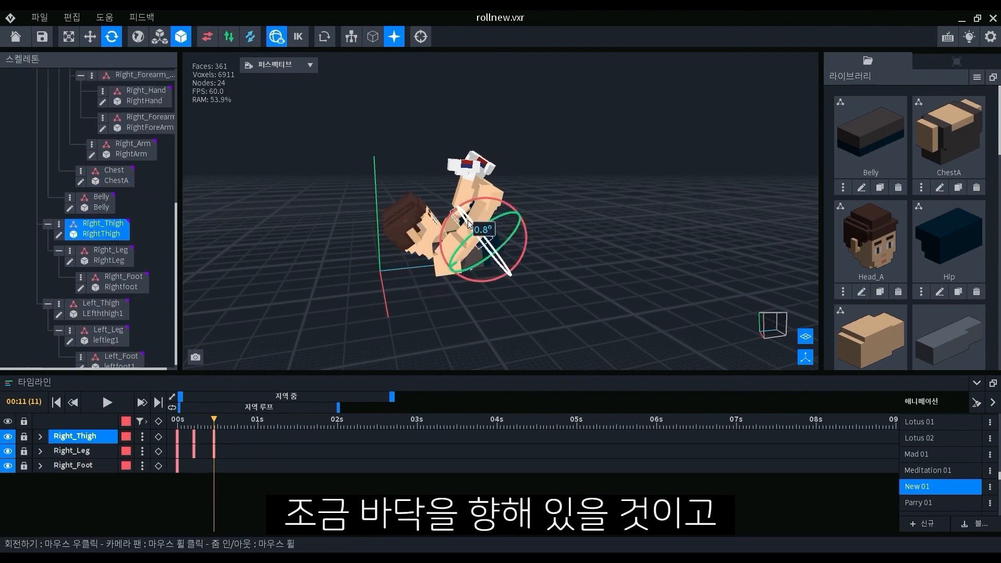
click(440, 224)
drag(468, 223, 438, 221)
mouse_move(221, 426)
mouse_down()
mouse_move(187, 430)
mouse_move(220, 436)
mouse_up()
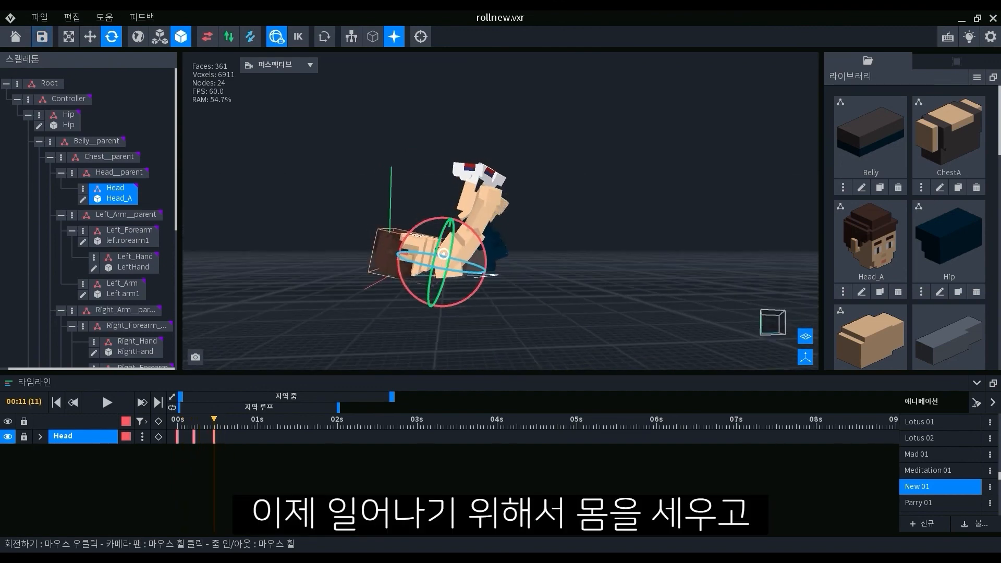
Step: At frame 14, rotate the Hip to bring the body up from its back into an upright sitting position
right_drag(425, 252, 442, 257)
drag(441, 256, 438, 257)
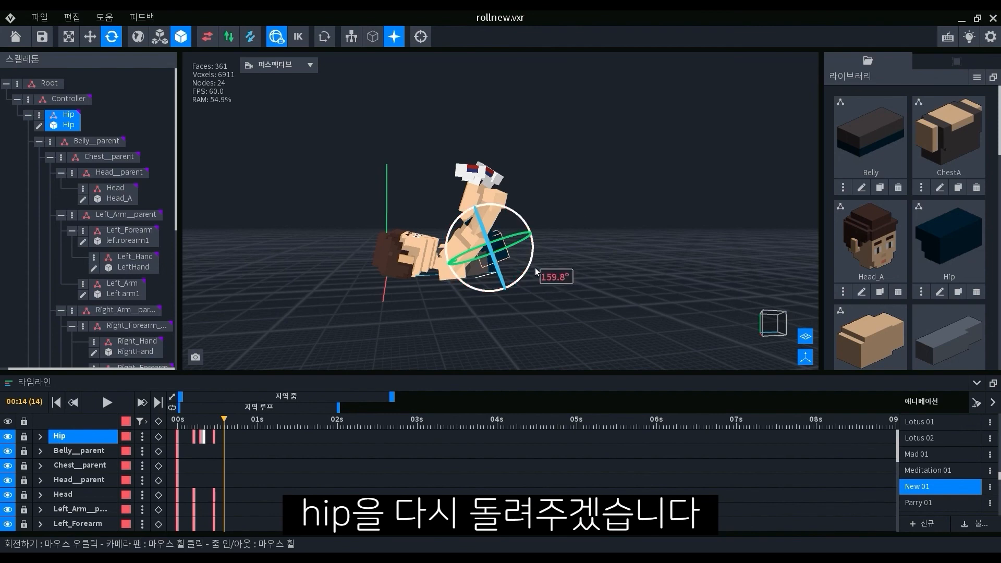
drag(536, 270, 475, 317)
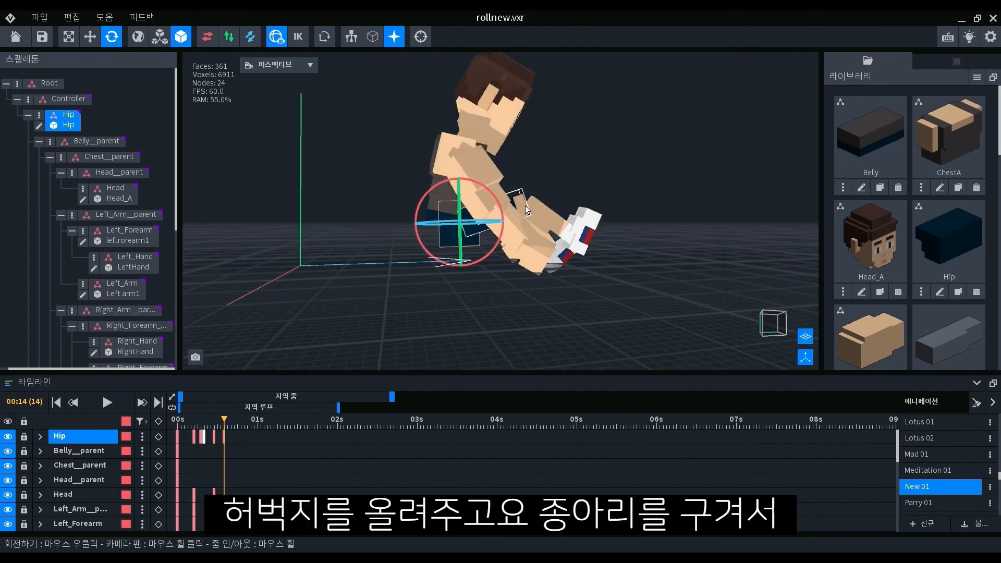
Step: Fold the legs into a squat at frame 14, rotating Right_Leg to about 133° and bending Left_Leg as well
click(524, 206)
click(548, 211)
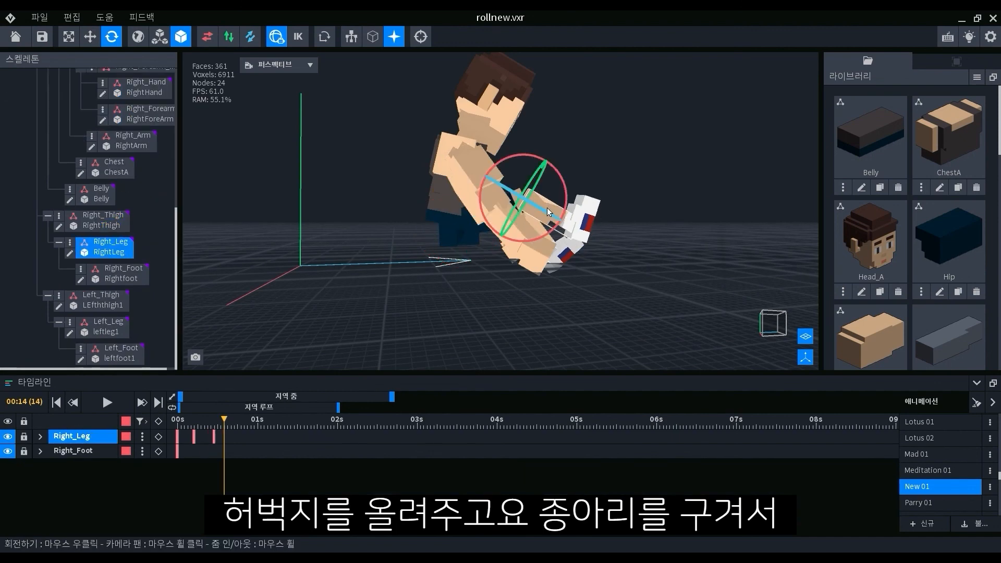
drag(570, 201, 537, 239)
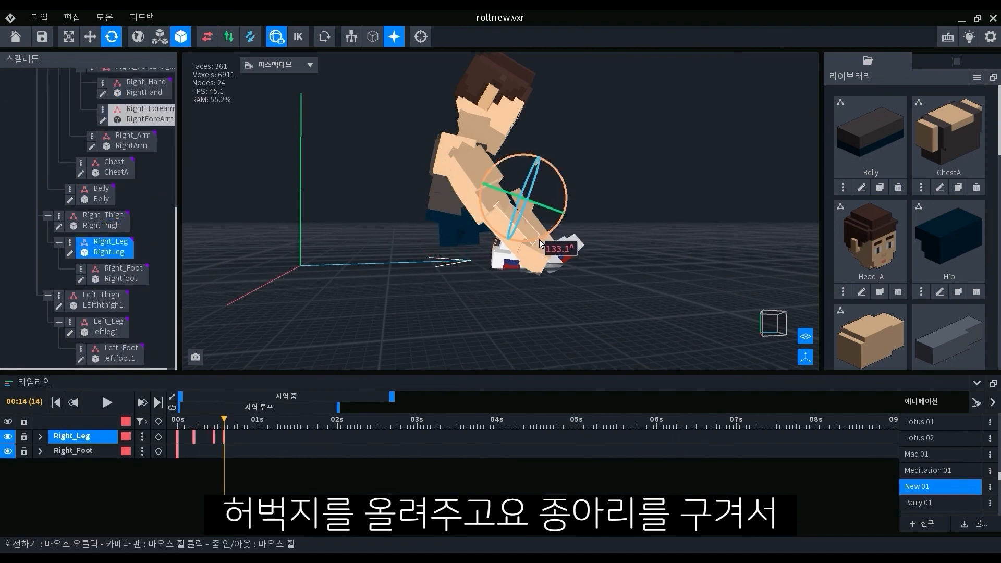
right_drag(458, 242, 610, 227)
click(610, 229)
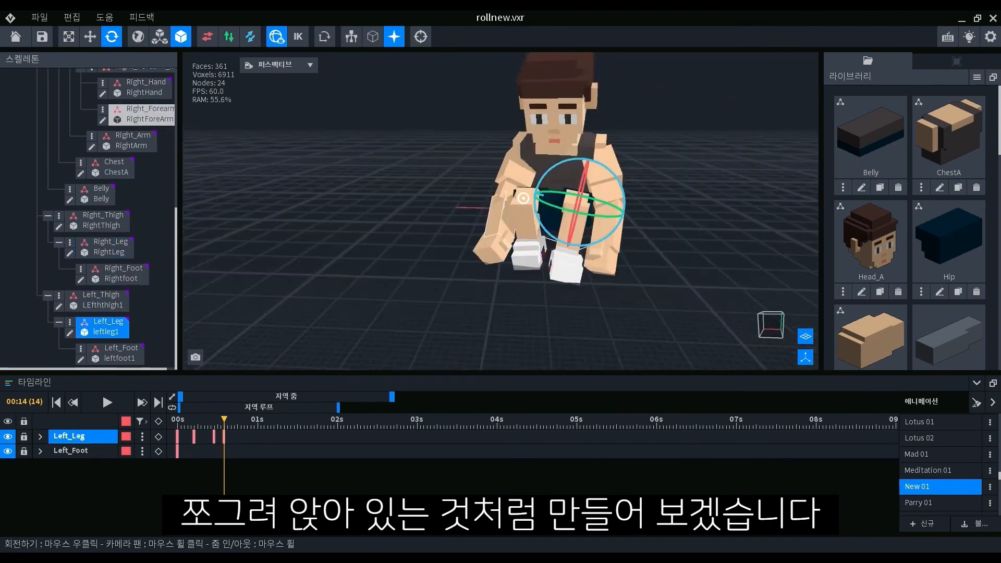
mouse_move(222, 422)
mouse_down()
mouse_move(191, 422)
mouse_move(225, 421)
mouse_up()
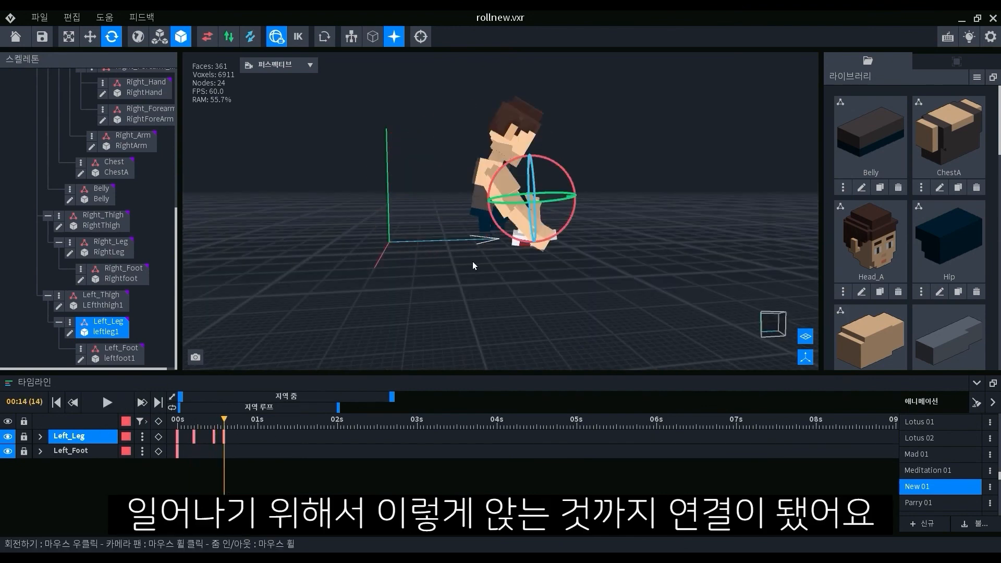
Step: Lean Chest_parent about 12° forward at frame 14 to keep the seated body balanced
right_drag(542, 238, 449, 245)
click(483, 203)
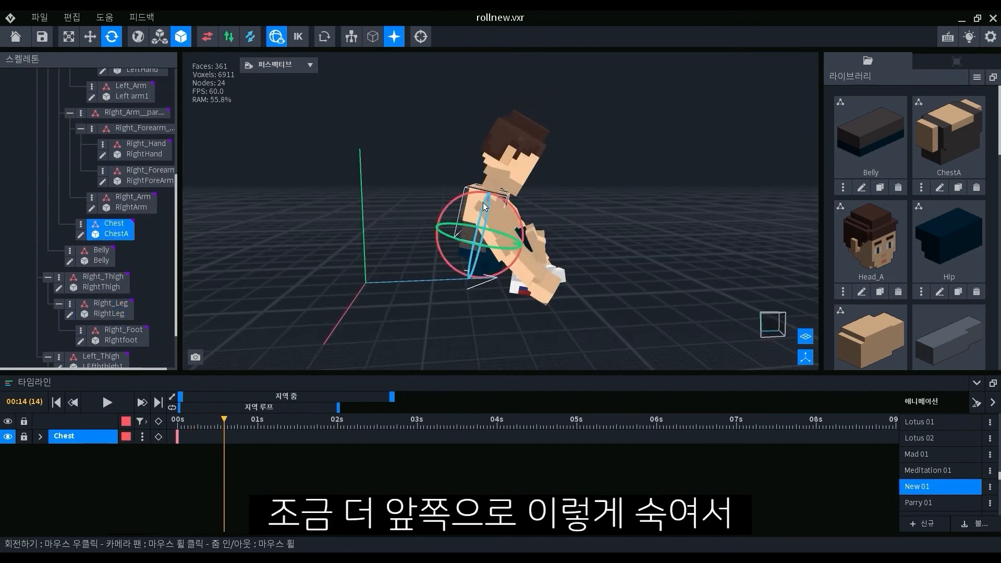
drag(522, 228, 533, 277)
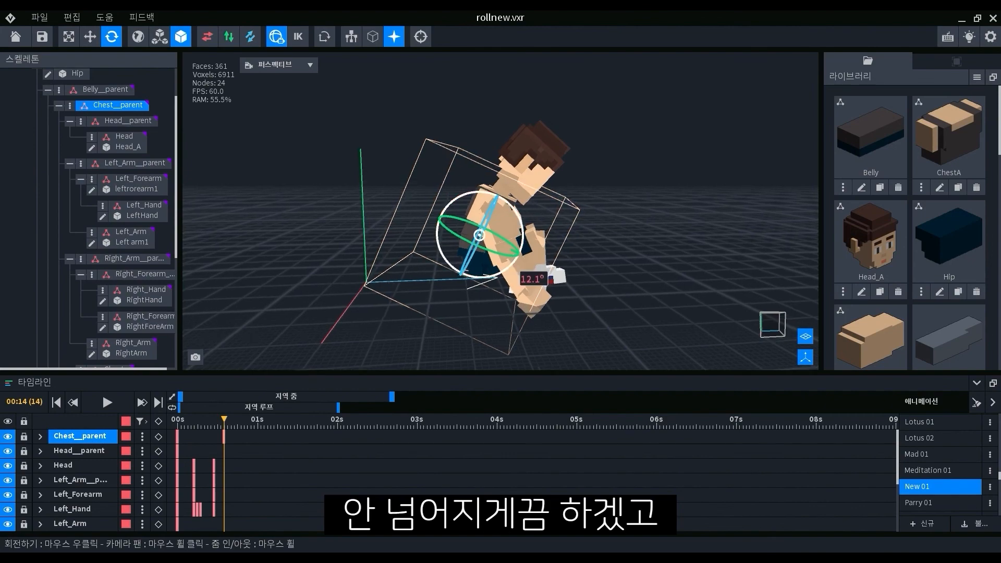
Step: At frame 14, rotate the right forearm and hand inward so the arm wraps around the knee
right_drag(517, 274, 469, 279)
click(470, 279)
drag(509, 241, 497, 225)
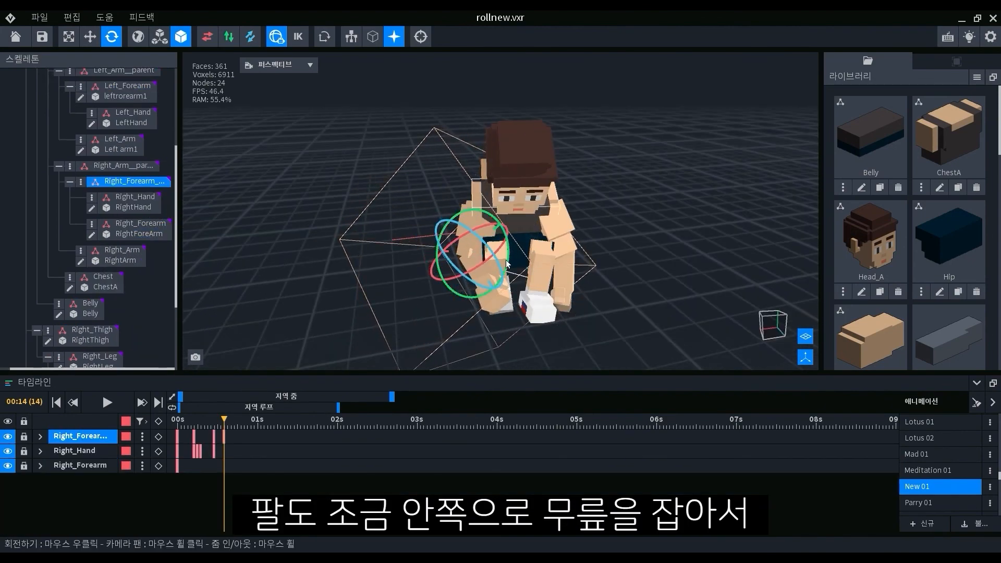
right_drag(453, 285, 514, 266)
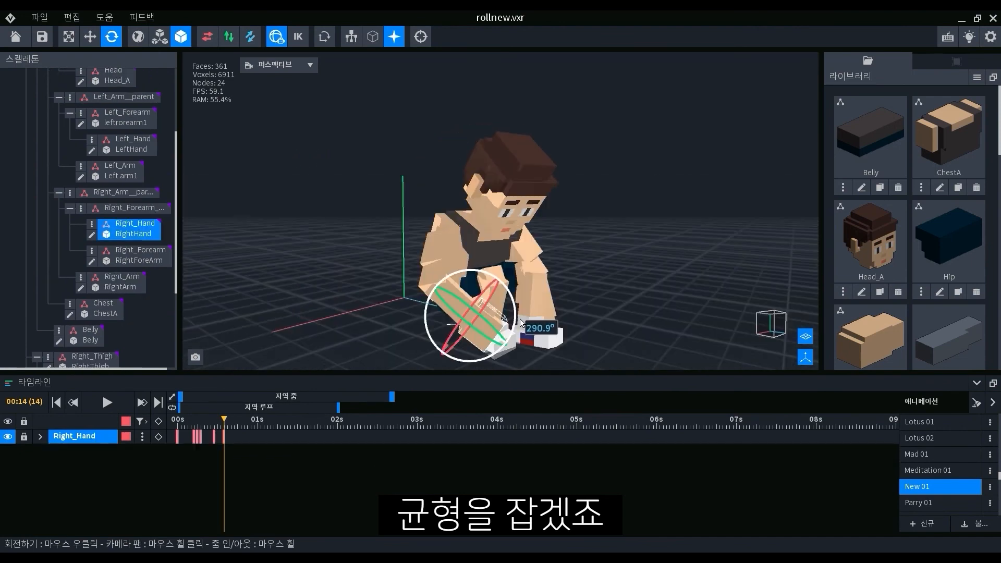
drag(521, 318, 520, 313)
Step: Turn the left forearm inward at frame 14 so the left arm also hugs the legs
right_drag(443, 253, 508, 281)
click(482, 291)
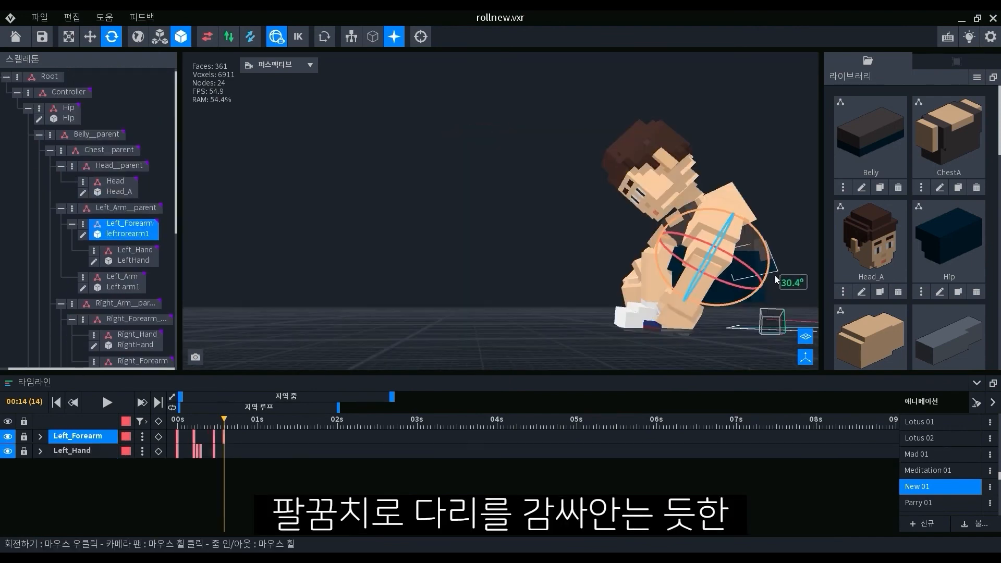
drag(790, 279, 673, 291)
right_drag(673, 291, 584, 292)
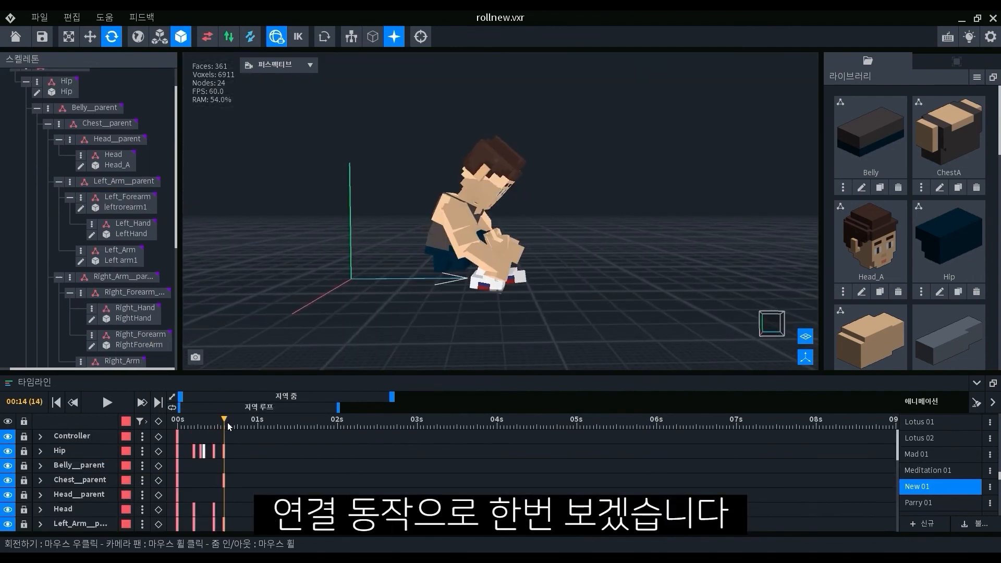
Step: Play back and scrub the roll from frame 0 to frame 14 to check how the poses connect
drag(229, 424, 161, 420)
click(108, 403)
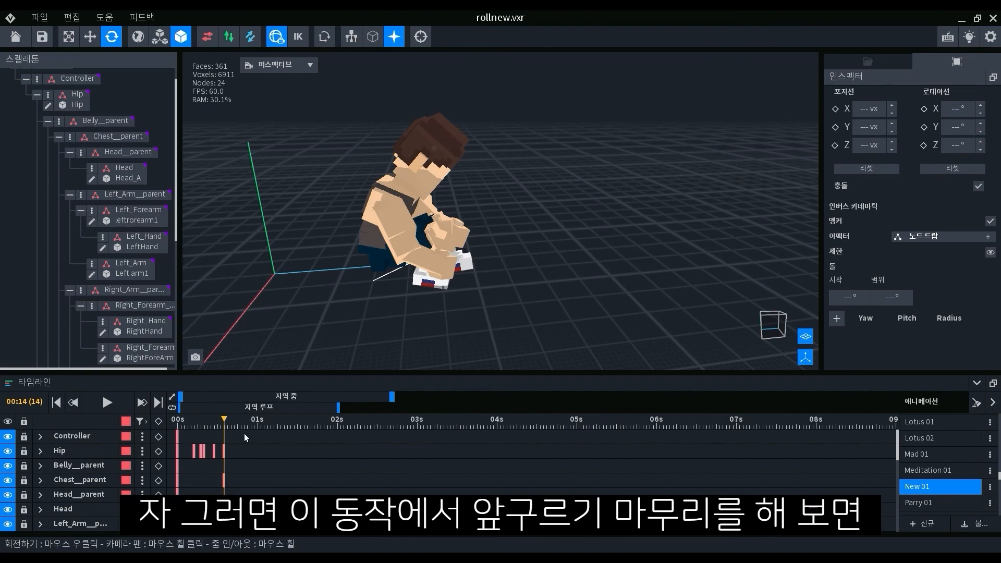
drag(228, 427, 180, 444)
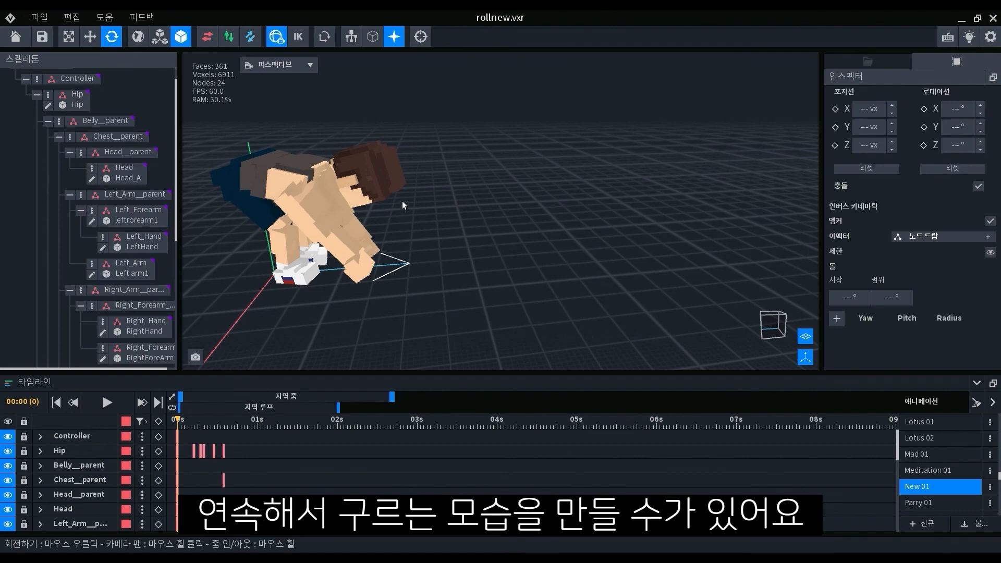
drag(211, 423, 174, 422)
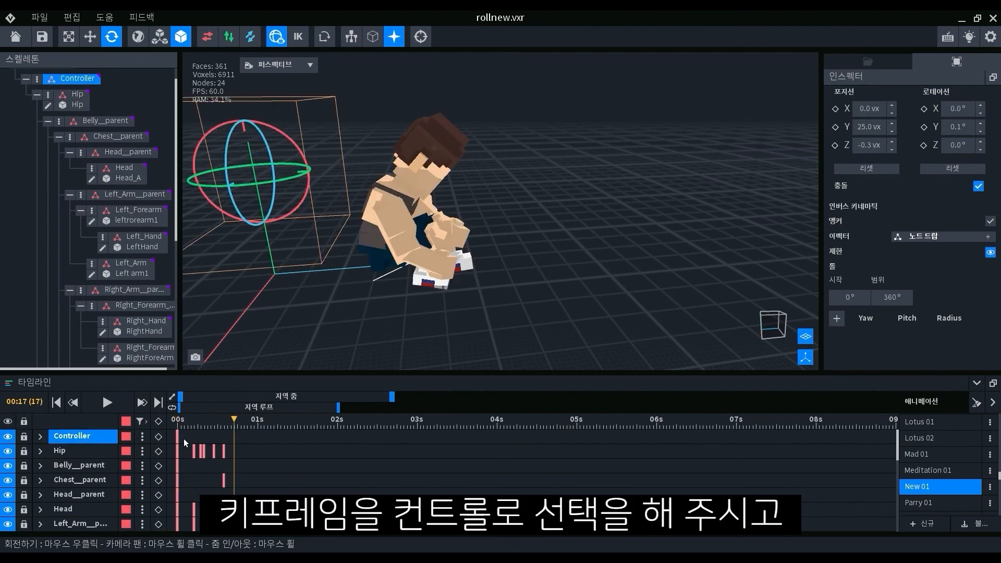
Step: Copy all nodes' frame 0 keyframes to frame 17 so the character returns to the starting crouch for a continuous roll
scroll(188, 500, down, 8)
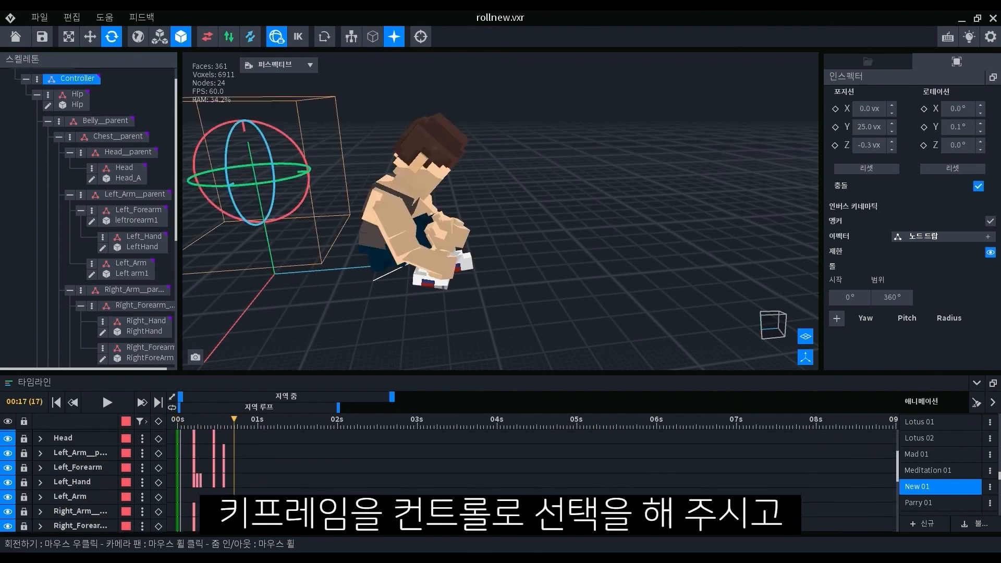
scroll(192, 501, down, 2)
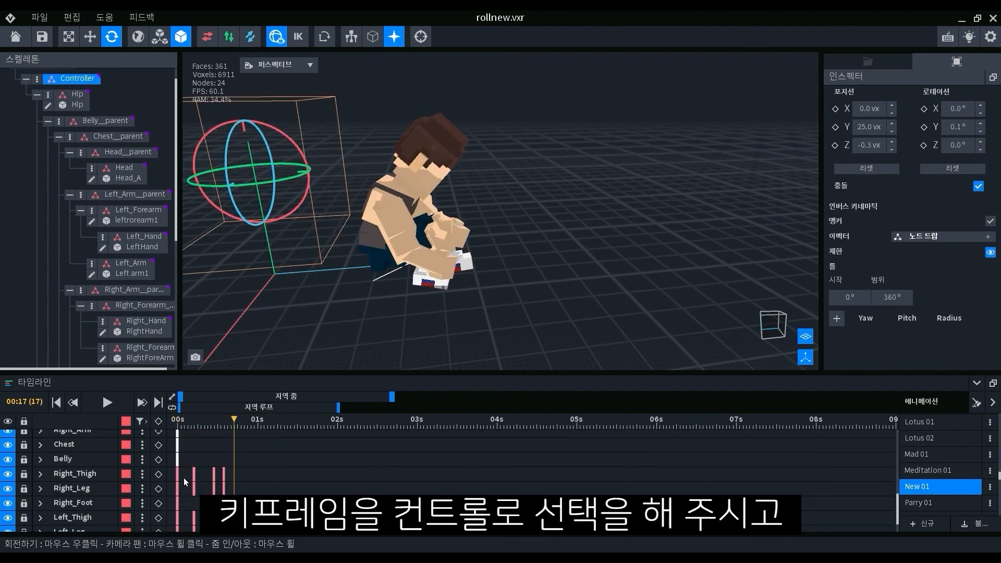
scroll(183, 511, down, 2)
scroll(183, 439, up, 12)
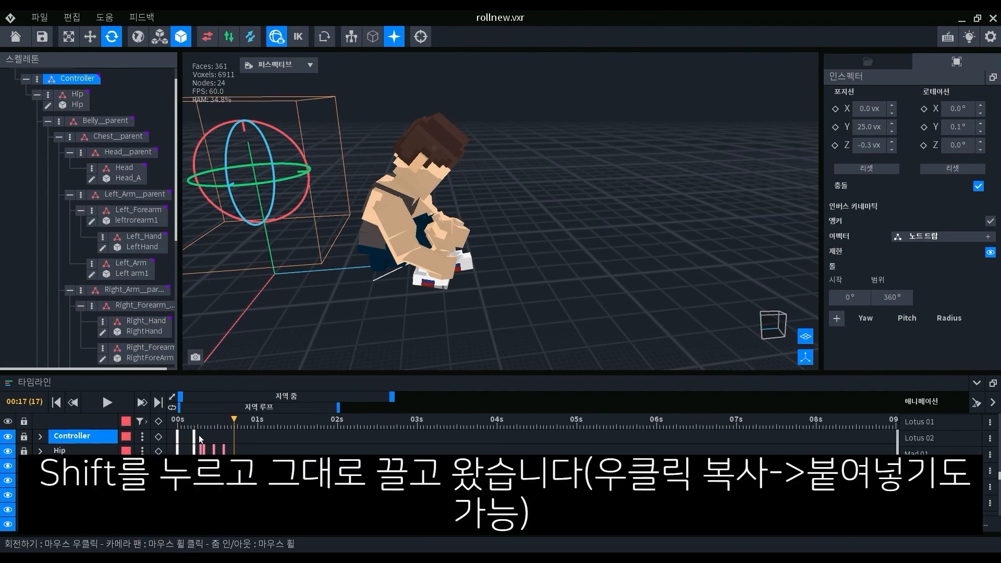
shift+drag(244, 434, 240, 433)
shift+drag(241, 438, 242, 417)
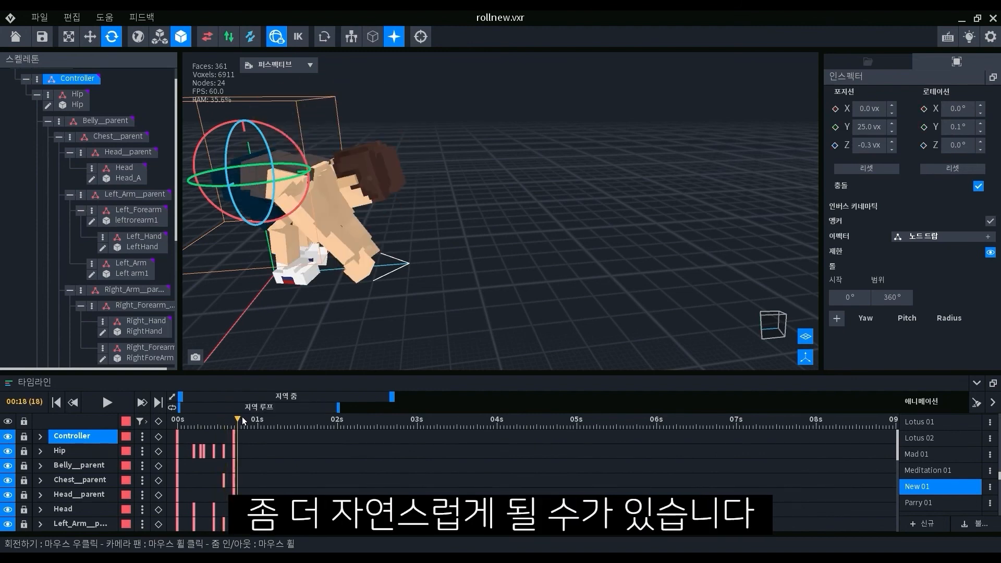
Step: Play the continuous roll and examine it from the side
key(space)
right_drag(357, 327, 430, 317)
click(430, 319)
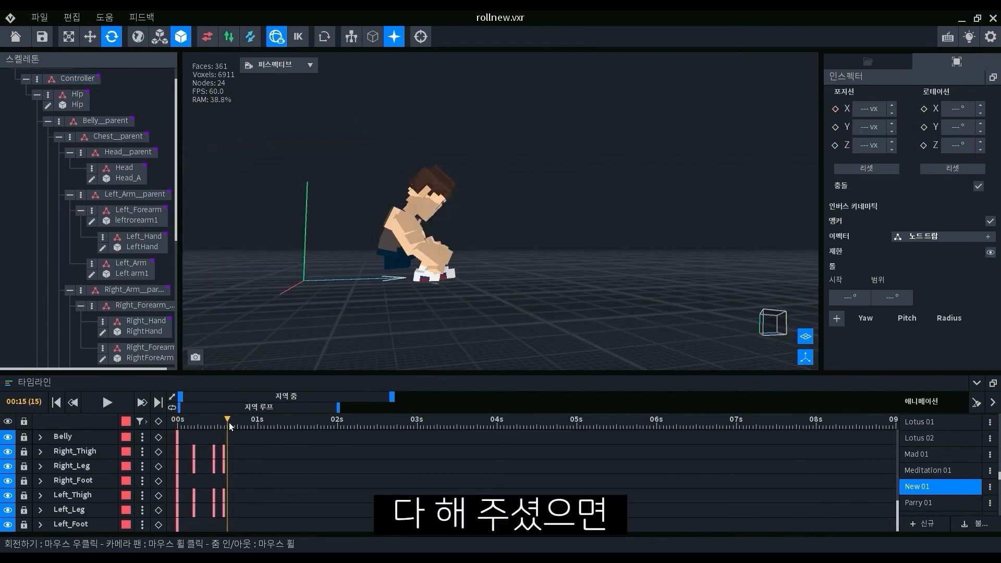
Step: Add a keyframe for every node at frame 14 so the final squat pose is fully keyed, and check all the node tracks
drag(229, 423, 224, 428)
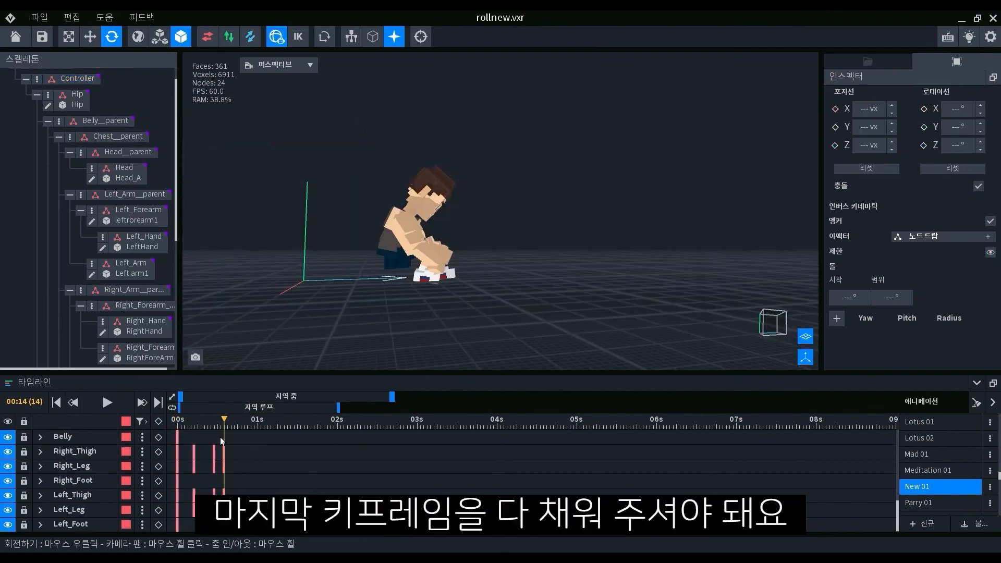
scroll(223, 440, up, 10)
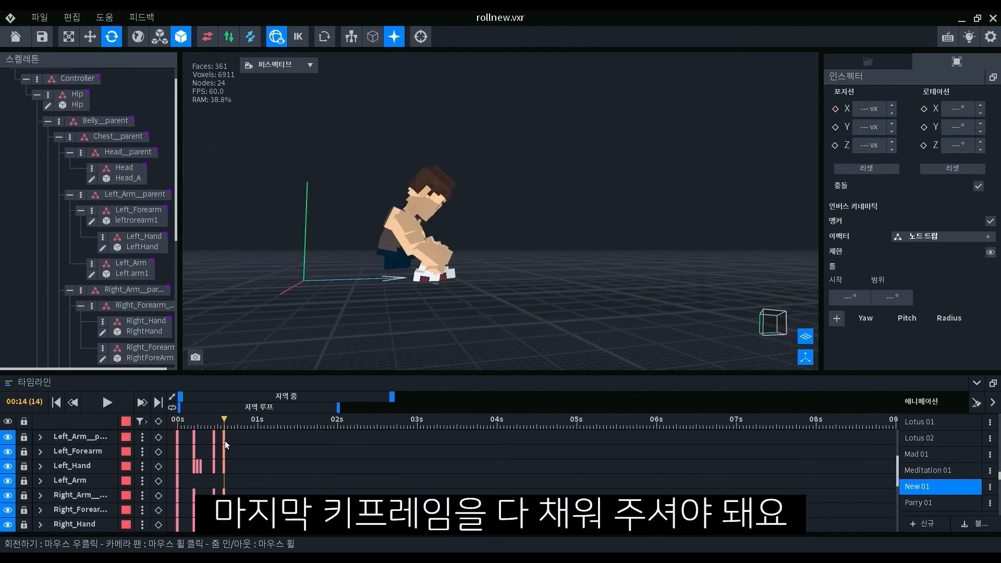
drag(230, 429, 246, 439)
click(229, 438)
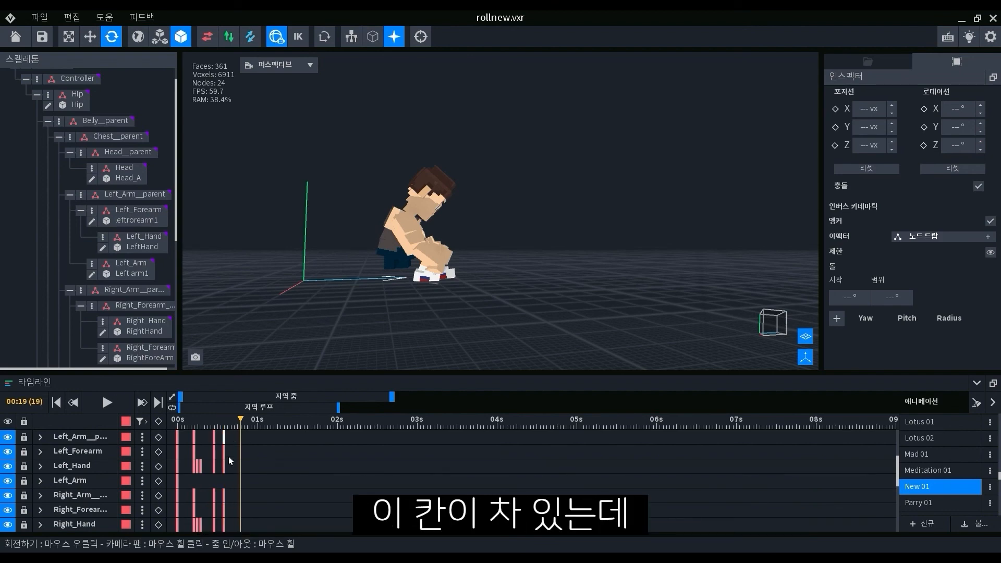
click(230, 484)
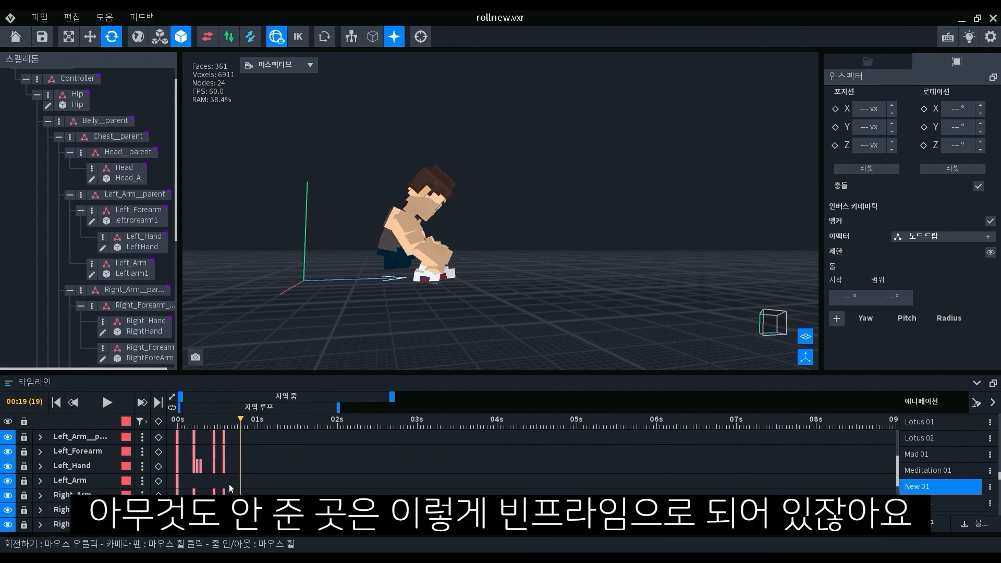
click(229, 430)
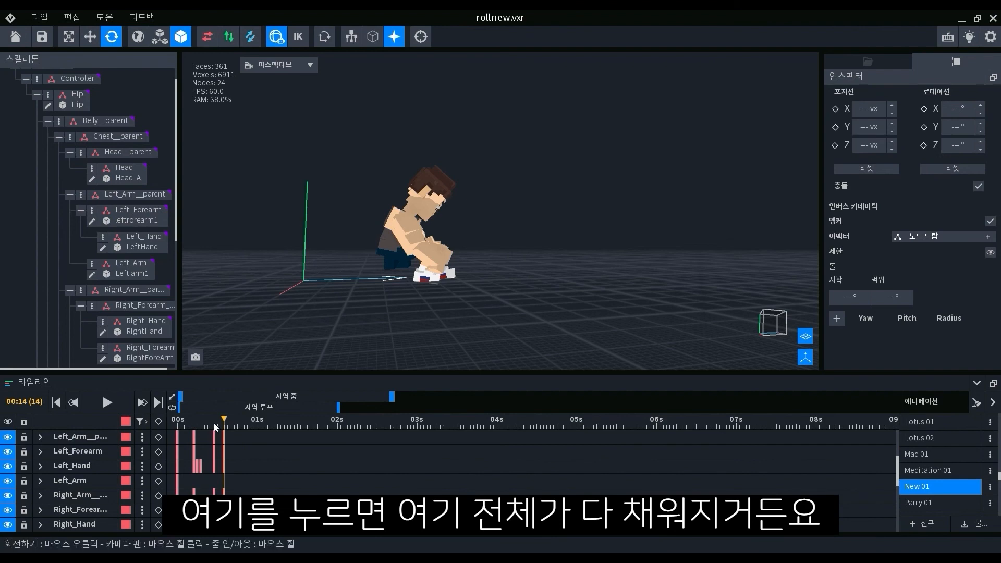
click(159, 430)
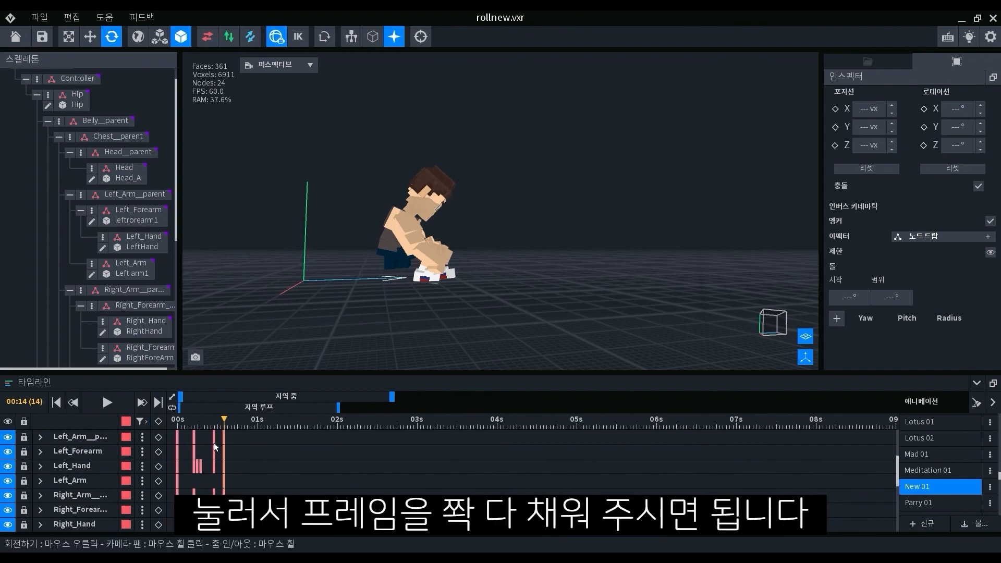
scroll(214, 442, down, 4)
scroll(213, 443, down, 3)
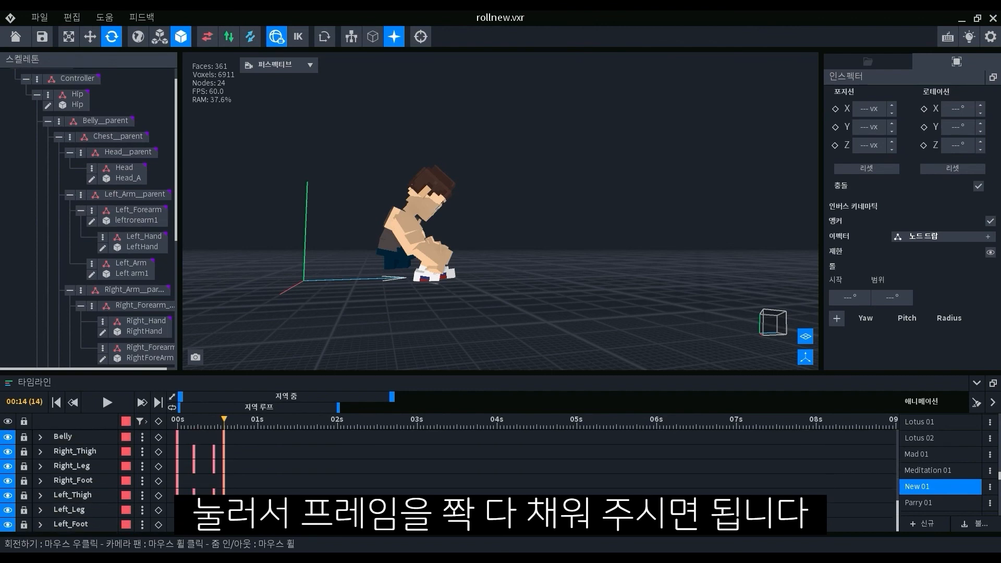
scroll(233, 468, up, 6)
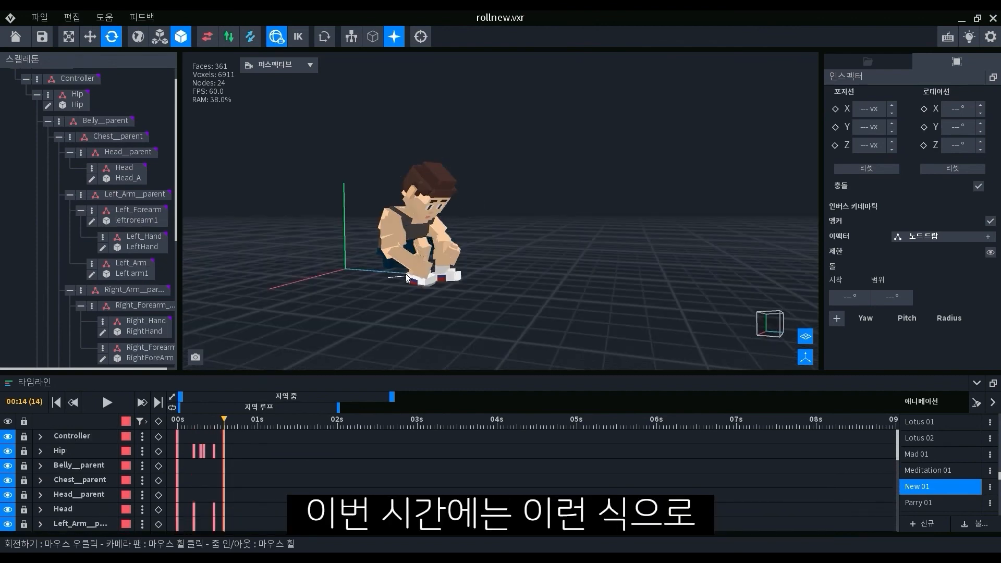
right_drag(447, 276, 456, 300)
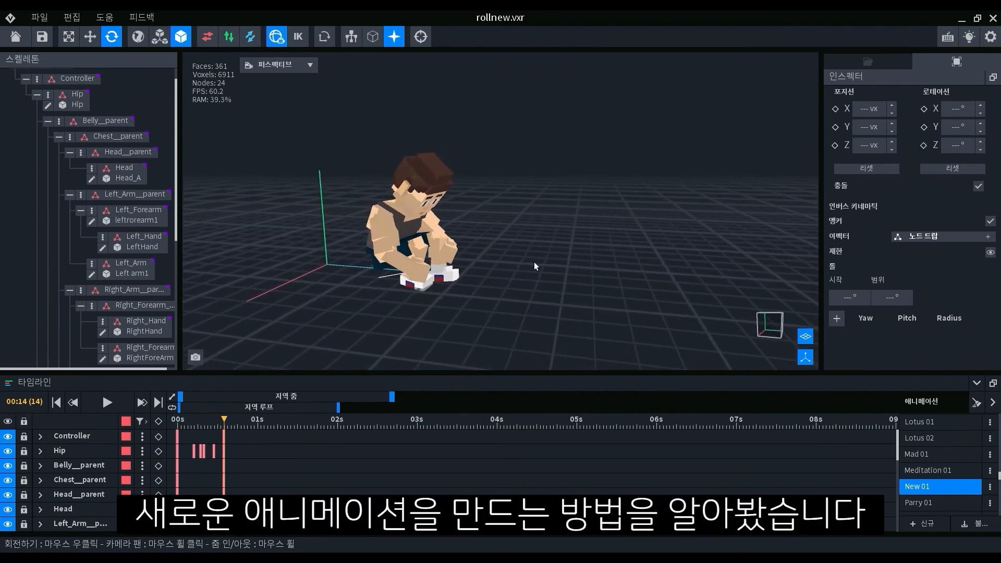